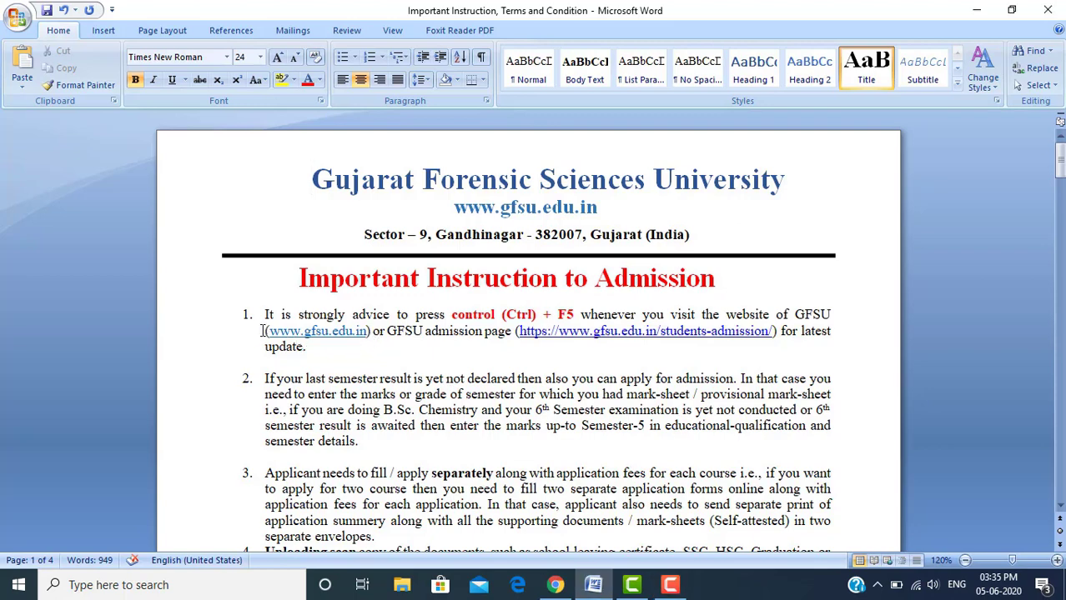
Highlight the main website address and the admission page link in item 1
{"action": "left_click_drag", "start_coordinate": [265, 330], "coordinate": [374, 331]}
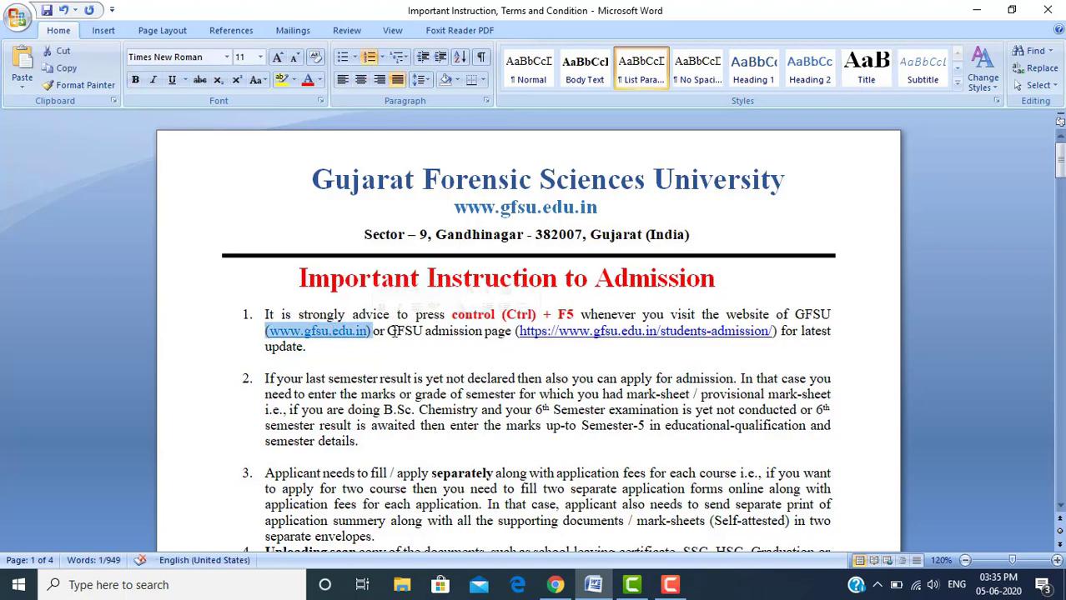
{"action": "left_click", "coordinate": [389, 331]}
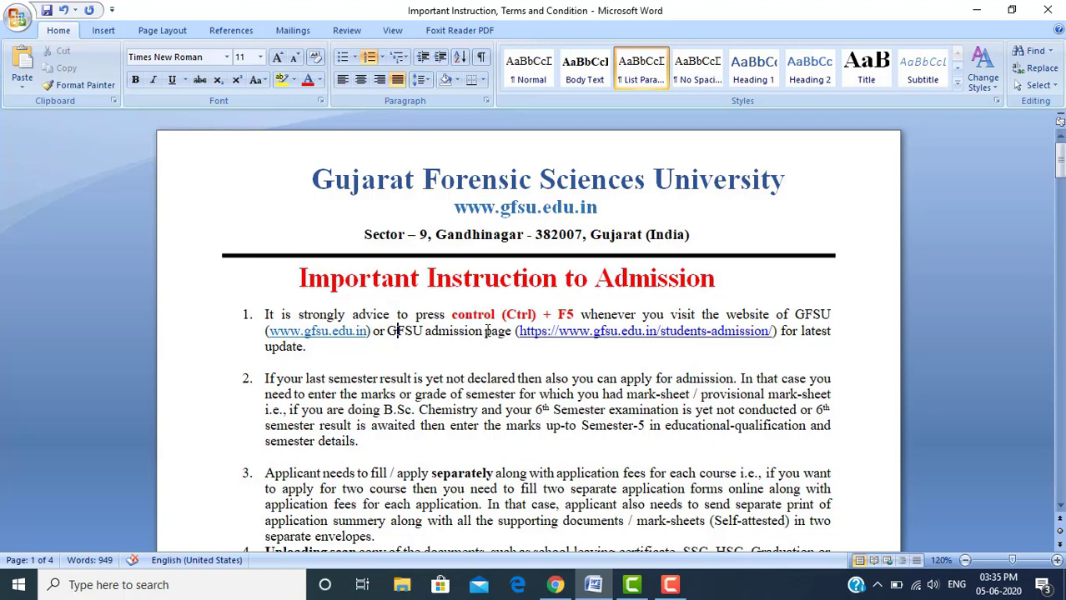
{"action": "left_click_drag", "start_coordinate": [519, 332], "coordinate": [774, 332]}
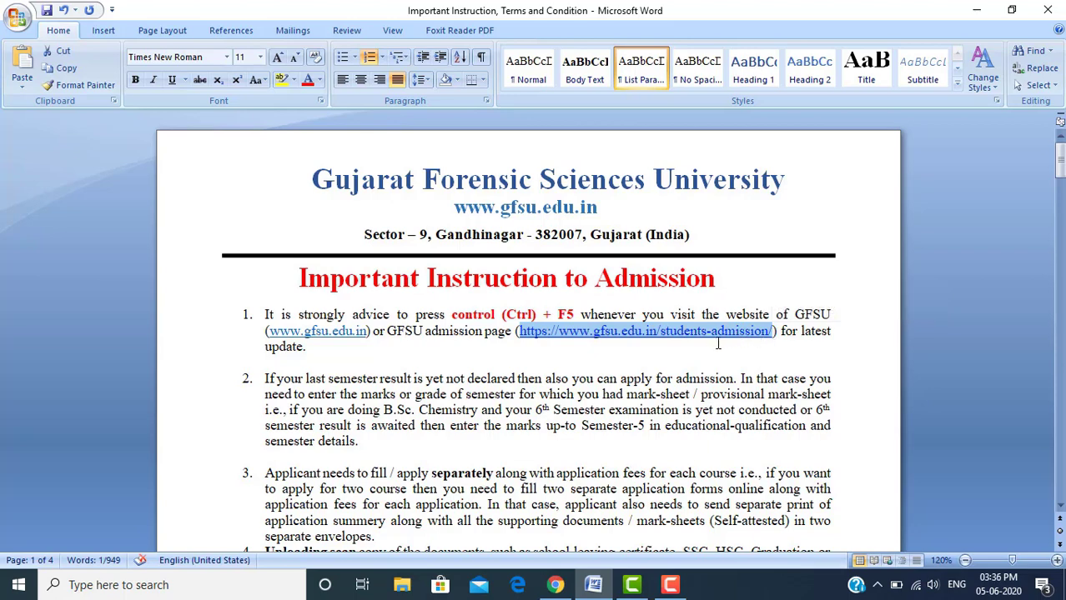
Open the GFSU Admission 2020 page in Chrome, scan its course lists, then return to Word
{"action": "left_click", "coordinate": [556, 586]}
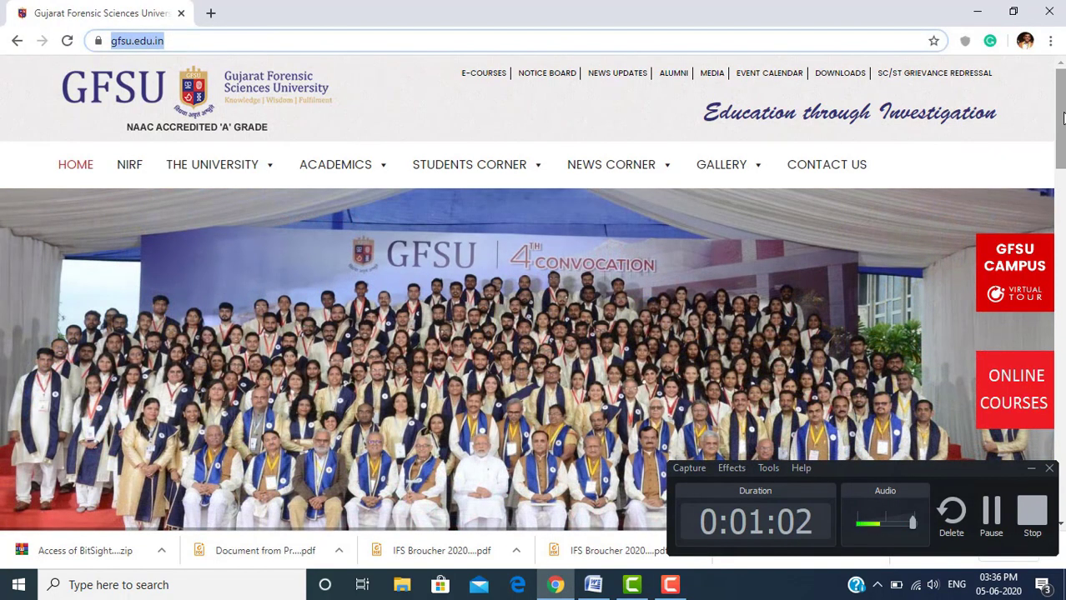
{"action": "left_click_drag", "start_coordinate": [1062, 120], "coordinate": [1063, 182]}
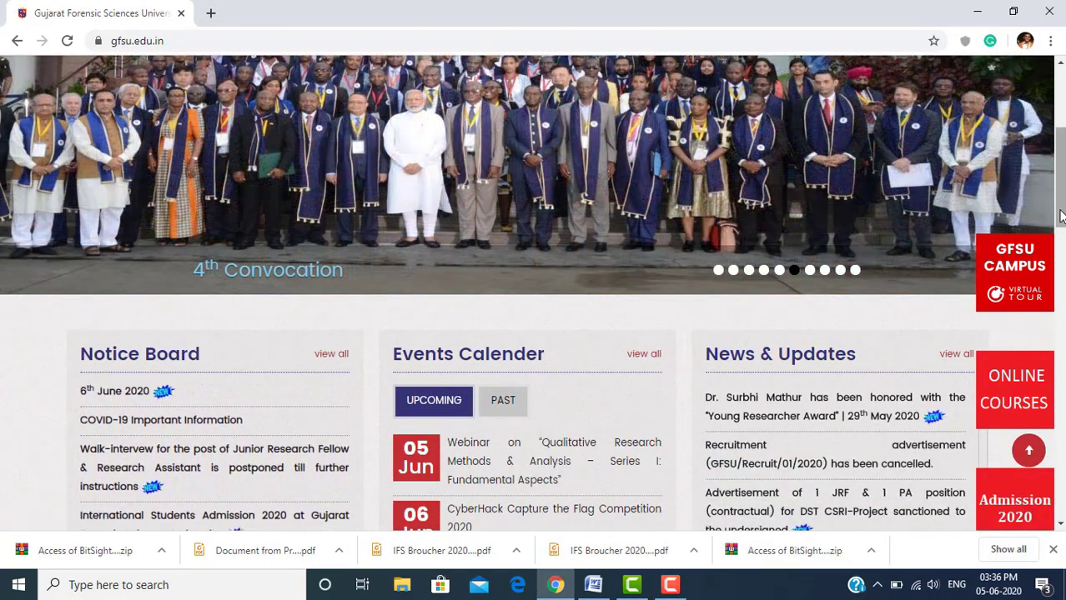
{"action": "left_click_drag", "start_coordinate": [1061, 210], "coordinate": [1061, 254]}
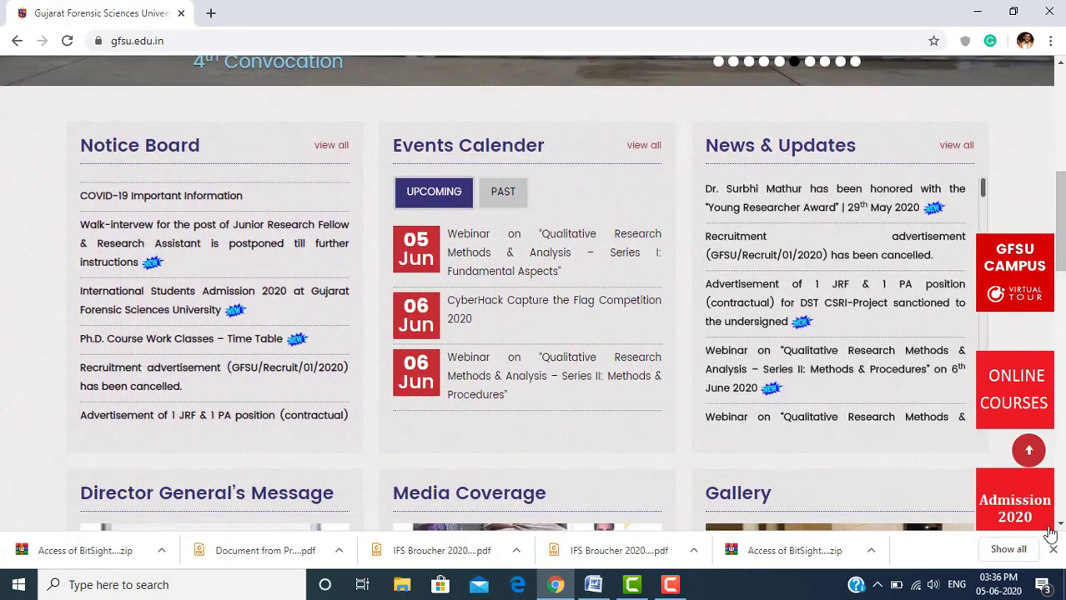
{"action": "left_click", "coordinate": [1004, 504]}
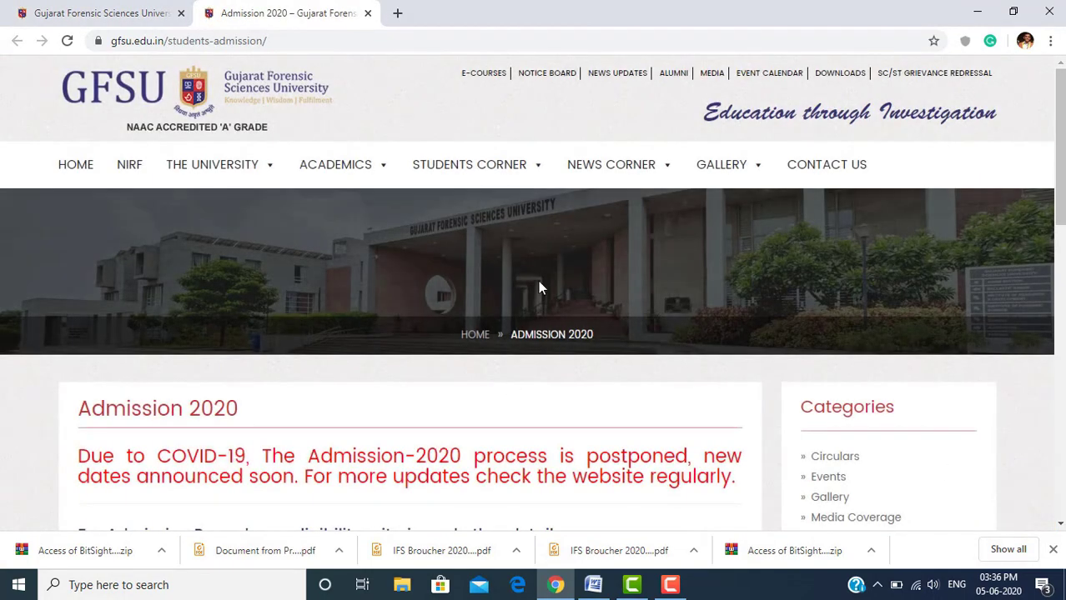
{"action": "scroll", "coordinate": [512, 380], "scroll_direction": "down", "scroll_amount": 6}
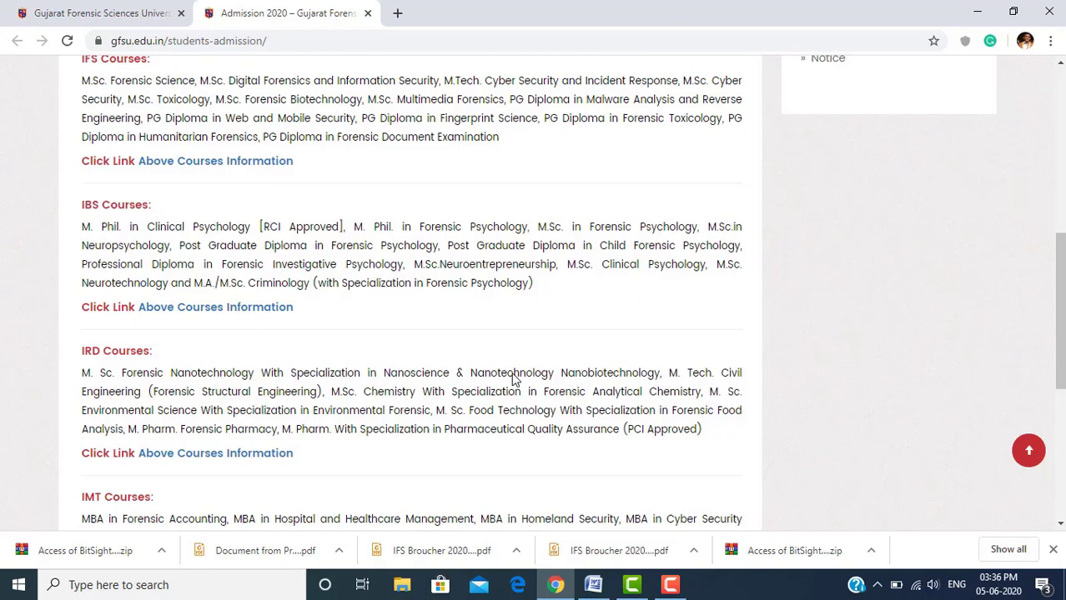
{"action": "left_click", "coordinate": [593, 585]}
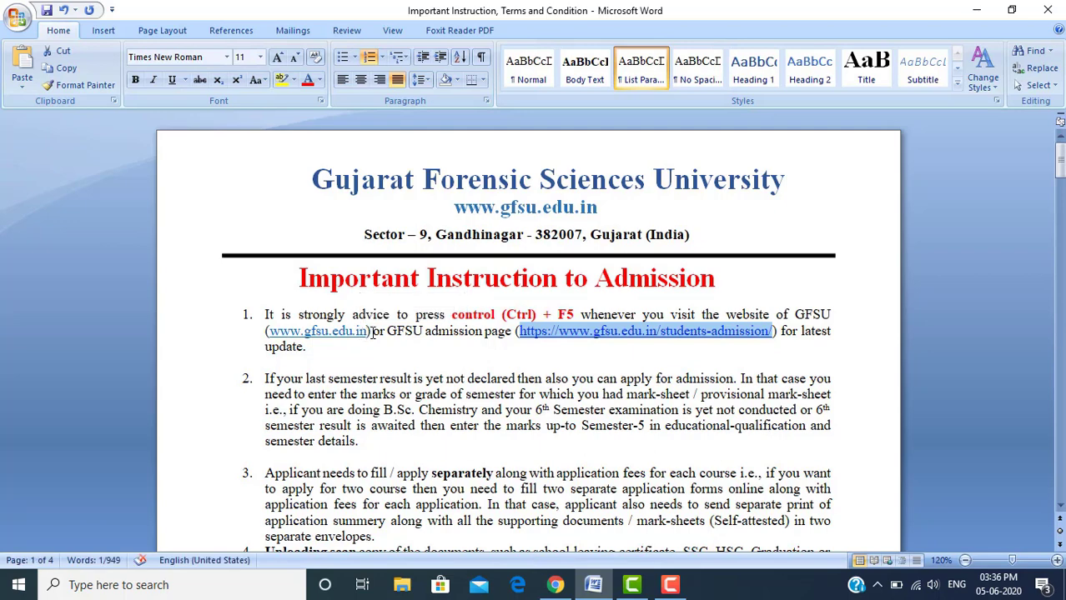
{"action": "left_click", "coordinate": [470, 334]}
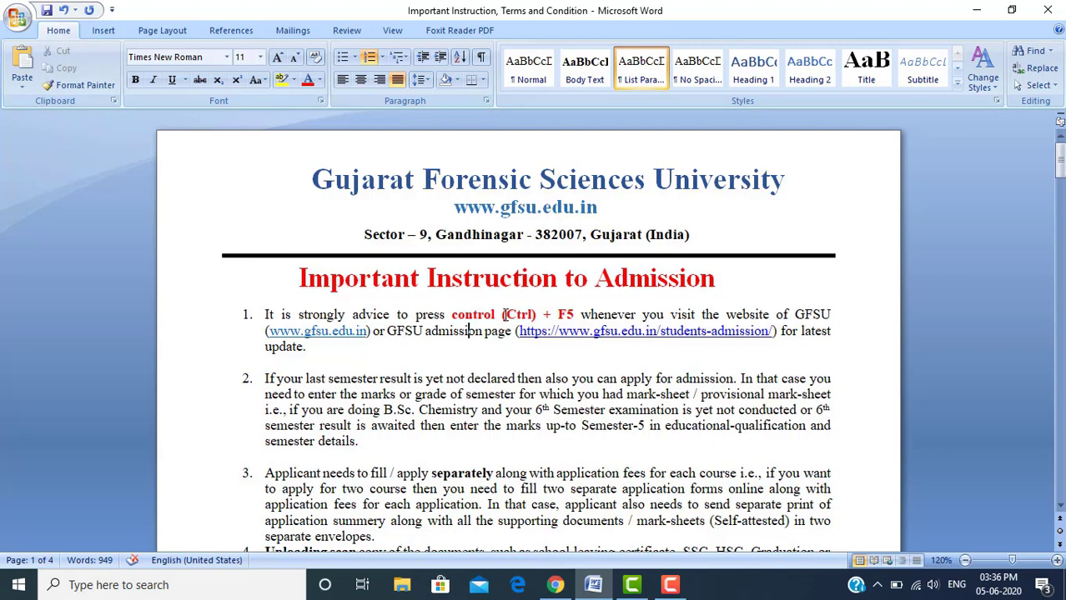
{"action": "left_click_drag", "start_coordinate": [504, 315], "coordinate": [571, 314]}
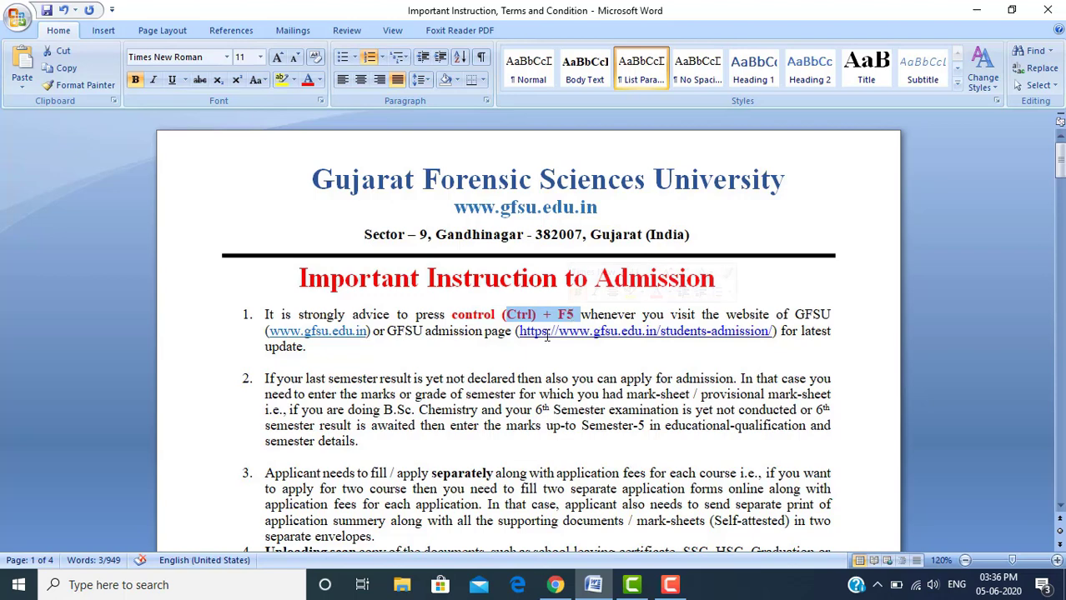
{"action": "left_click", "coordinate": [499, 372]}
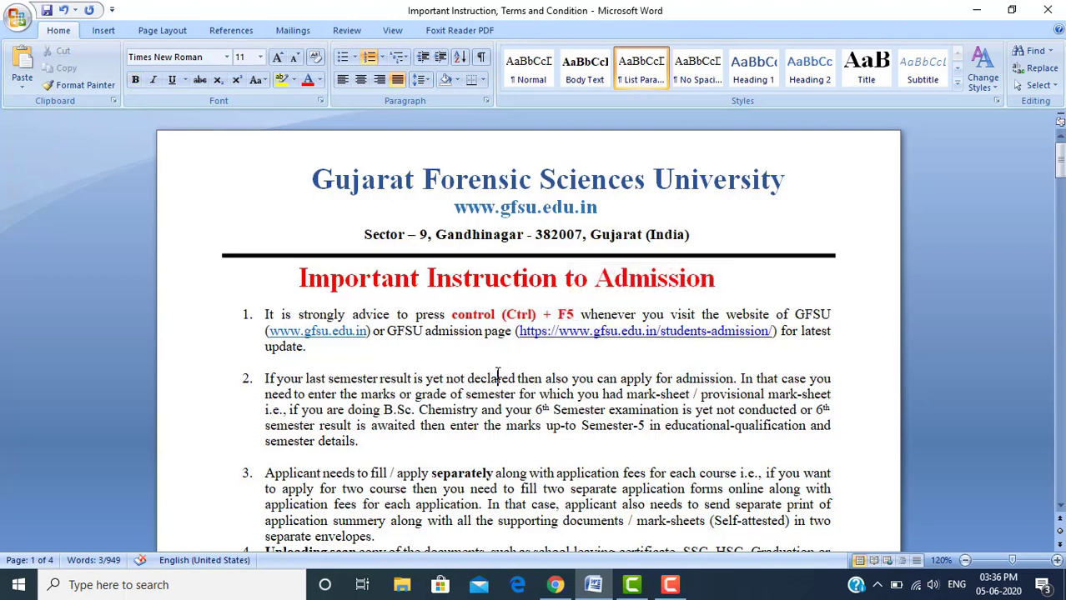
{"action": "left_click", "coordinate": [259, 378]}
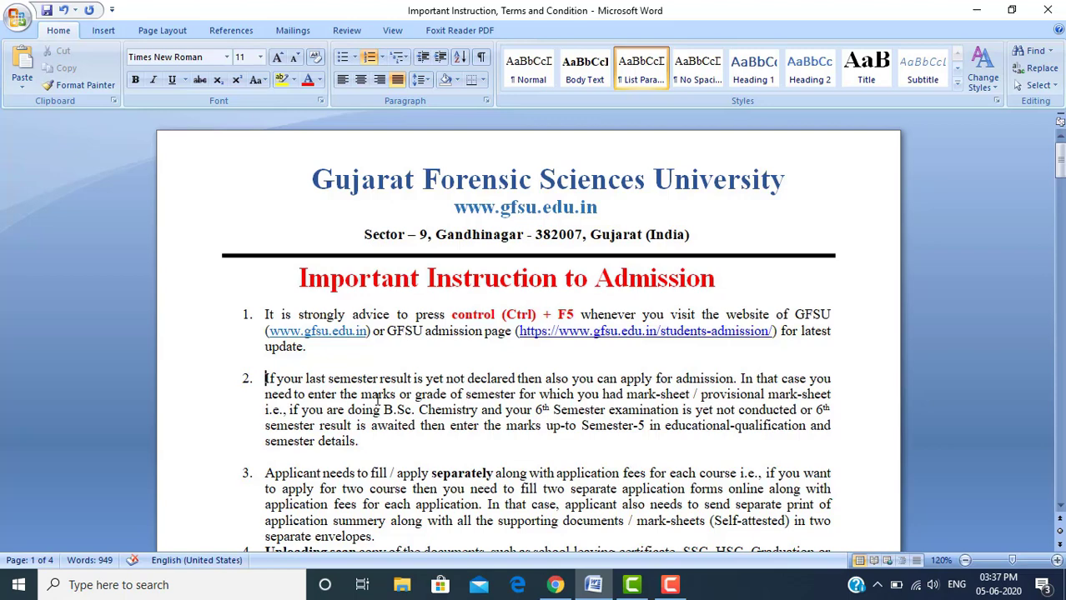
{"action": "left_click_drag", "start_coordinate": [386, 410], "coordinate": [459, 430]}
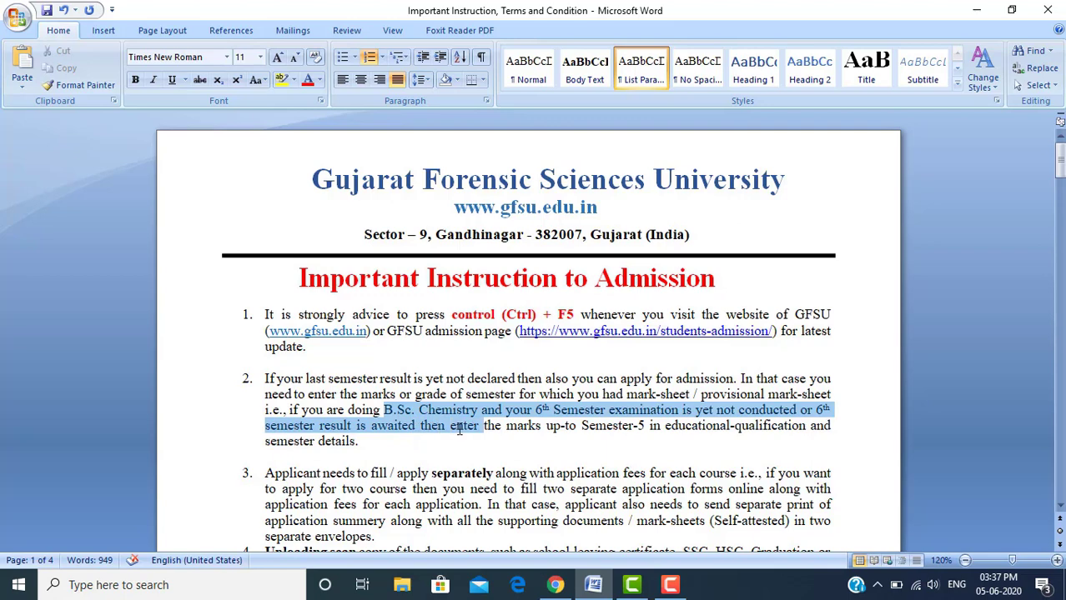
{"action": "left_click_drag", "start_coordinate": [459, 429], "coordinate": [460, 430]}
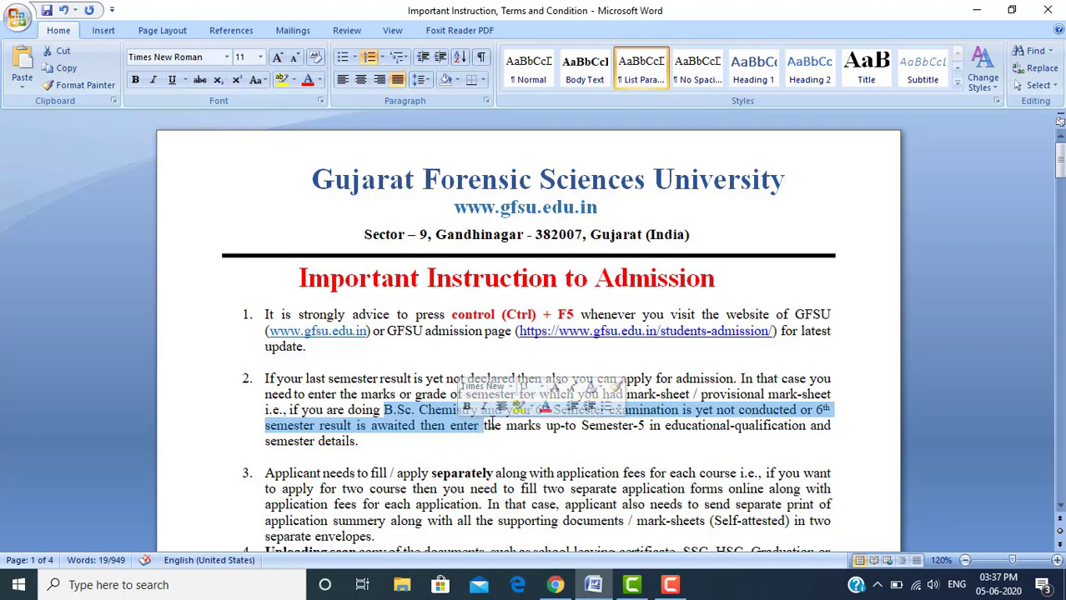
{"action": "left_click", "coordinate": [492, 426]}
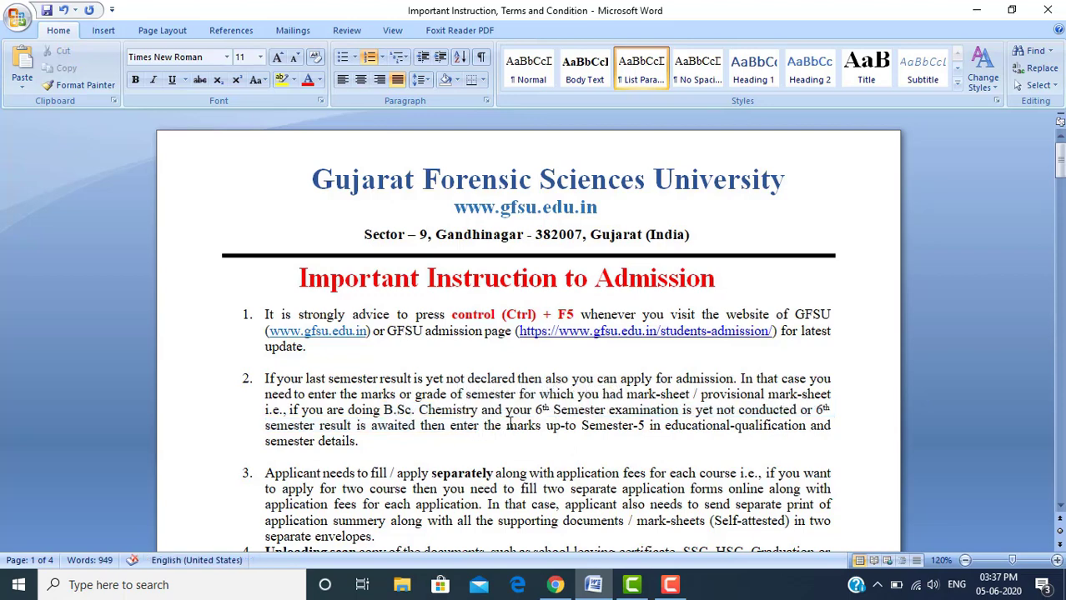
{"action": "left_click_drag", "start_coordinate": [507, 425], "coordinate": [797, 428]}
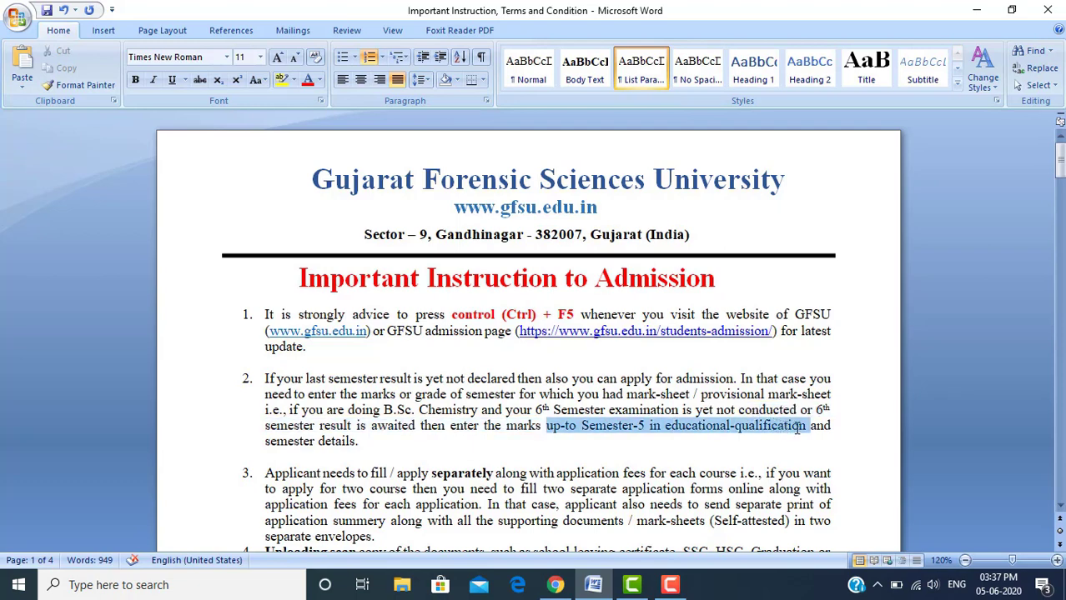
{"action": "left_click", "coordinate": [423, 488]}
{"action": "left_click", "coordinate": [250, 474]}
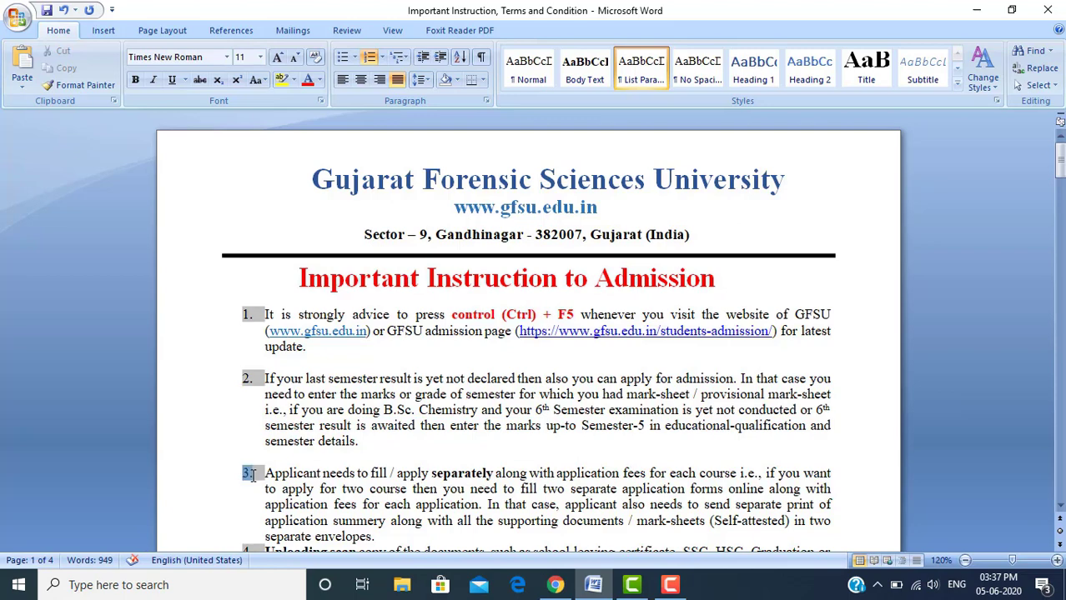
{"action": "key", "text": "Down"}
{"action": "key", "text": "Down"}
{"action": "key", "text": "Up"}
{"action": "key", "text": "Up"}
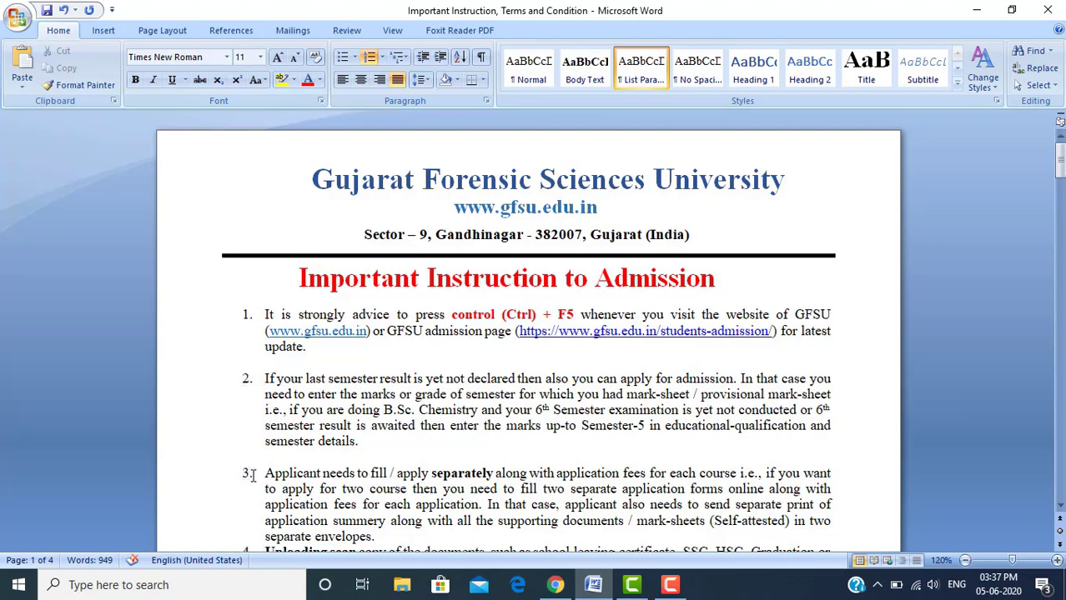
{"action": "key", "text": "Right"}
{"action": "key", "text": "Right"}
{"action": "key", "text": "Right"}
{"action": "key", "text": "Right"}
{"action": "key", "text": "Right"}
{"action": "key", "text": "Right"}
{"action": "key", "text": "Right"}
{"action": "key", "text": "Right"}
{"action": "key", "text": "Right"}
{"action": "key", "text": "Right"}
{"action": "key", "text": "Right"}
{"action": "key", "text": "Right"}
{"action": "key", "text": "Right"}
{"action": "key", "text": "Right"}
{"action": "key", "text": "Right"}
{"action": "key", "text": "Right"}
{"action": "key", "text": "Right"}
{"action": "key", "text": "Right"}
{"action": "key", "text": "Right"}
{"action": "key", "text": "Right"}
{"action": "key", "text": "Right"}
{"action": "key", "text": "Right"}
{"action": "key", "text": "Right"}
{"action": "key", "text": "Right"}
{"action": "key", "text": "Down"}
{"action": "key", "text": "Down"}
{"action": "key", "text": "Right"}
{"action": "key", "text": "Right"}
{"action": "key", "text": "Right"}
{"action": "key", "text": "Right"}
{"action": "key", "text": "Right"}
{"action": "key", "text": "Right"}
{"action": "key", "text": "Right"}
{"action": "key", "text": "Right"}
{"action": "key", "text": "Right"}
{"action": "key", "text": "Right"}
{"action": "key", "text": "Right"}
{"action": "key", "text": "Right"}
{"action": "key", "text": "Right"}
{"action": "key", "text": "Right"}
{"action": "key", "text": "Right"}
{"action": "key", "text": "Right"}
{"action": "key", "text": "Right"}
{"action": "key", "text": "Right"}
{"action": "key", "text": "Right"}
{"action": "key", "text": "Right"}
{"action": "key", "text": "Right"}
{"action": "key", "text": "Right"}
{"action": "key", "text": "Right"}
{"action": "key", "text": "Right"}
{"action": "key", "text": "Right"}
{"action": "key", "text": "Right"}
{"action": "key", "text": "Right"}
{"action": "key", "text": "Right"}
{"action": "key", "text": "Right"}
{"action": "key", "text": "Right"}
{"action": "key", "text": "Right"}
{"action": "key", "text": "Right"}
{"action": "key", "text": "Right"}
{"action": "key", "text": "Right"}
{"action": "key", "text": "Right"}
{"action": "key", "text": "Right"}
{"action": "key", "text": "Right"}
{"action": "key", "text": "Right"}
{"action": "key", "text": "Right"}
{"action": "key", "text": "Right"}
{"action": "key", "text": "Right"}
{"action": "key", "text": "Right"}
{"action": "key", "text": "Right"}
{"action": "left_click_drag", "start_coordinate": [267, 523], "coordinate": [393, 523]}
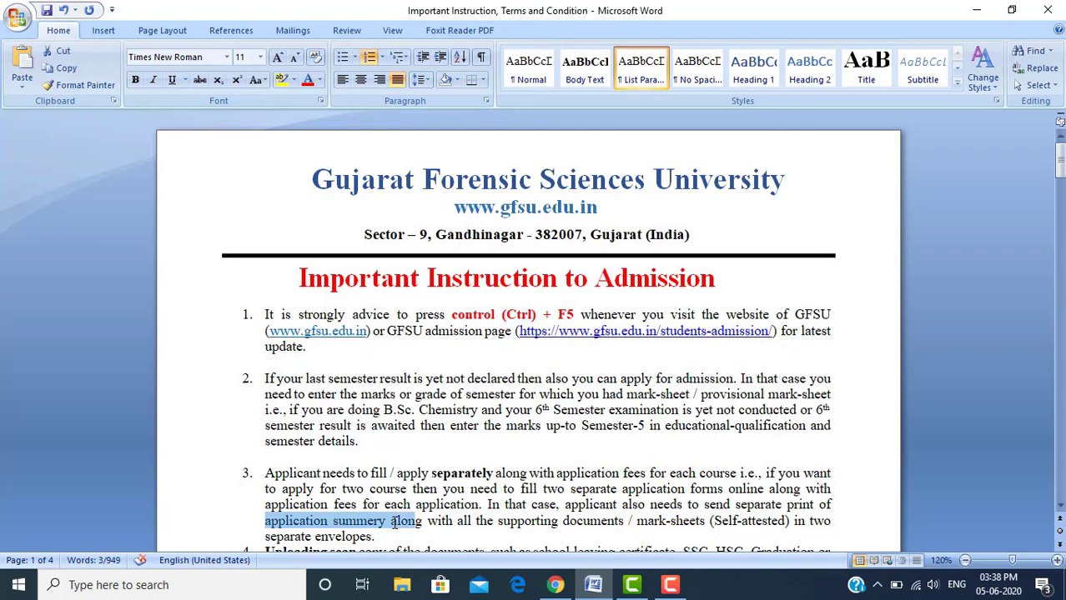
{"action": "key", "text": "ctrl+shift+Right"}
{"action": "key", "text": "ctrl+shift+Right"}
{"action": "key", "text": "ctrl+shift+Right"}
{"action": "key", "text": "ctrl+shift+Right"}
{"action": "key", "text": "ctrl+shift+Right"}
{"action": "key", "text": "ctrl+shift+Right"}
{"action": "key", "text": "ctrl+shift+Right"}
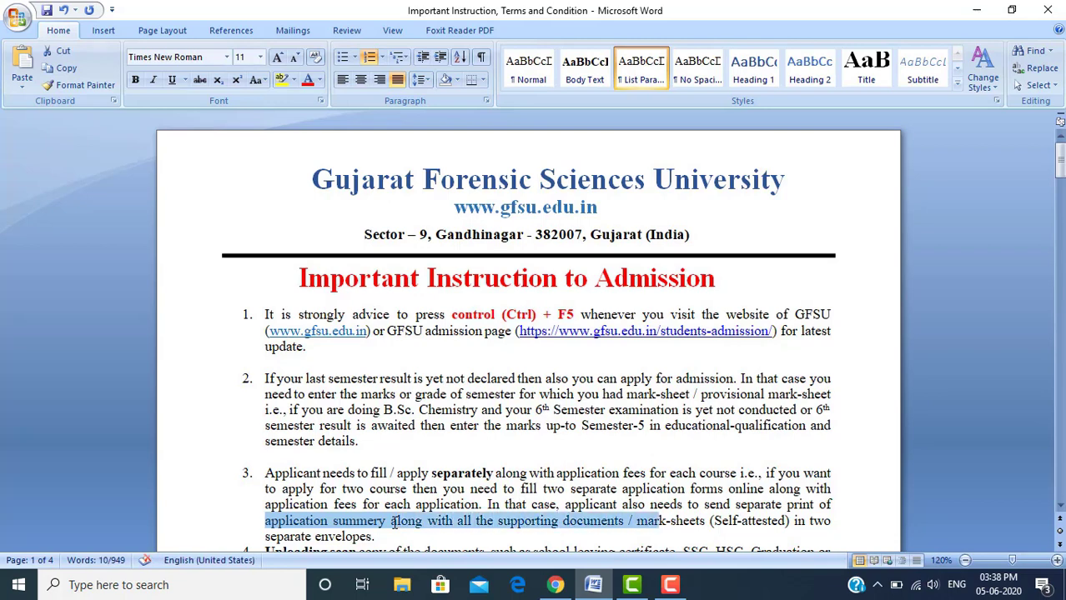
{"action": "key", "text": "ctrl+shift+Right"}
{"action": "key", "text": "ctrl+shift+Right"}
{"action": "key", "text": "ctrl+shift+Right"}
{"action": "key", "text": "ctrl+shift+Right"}
{"action": "key", "text": "ctrl+shift+Right"}
{"action": "key", "text": "ctrl+shift+Right"}
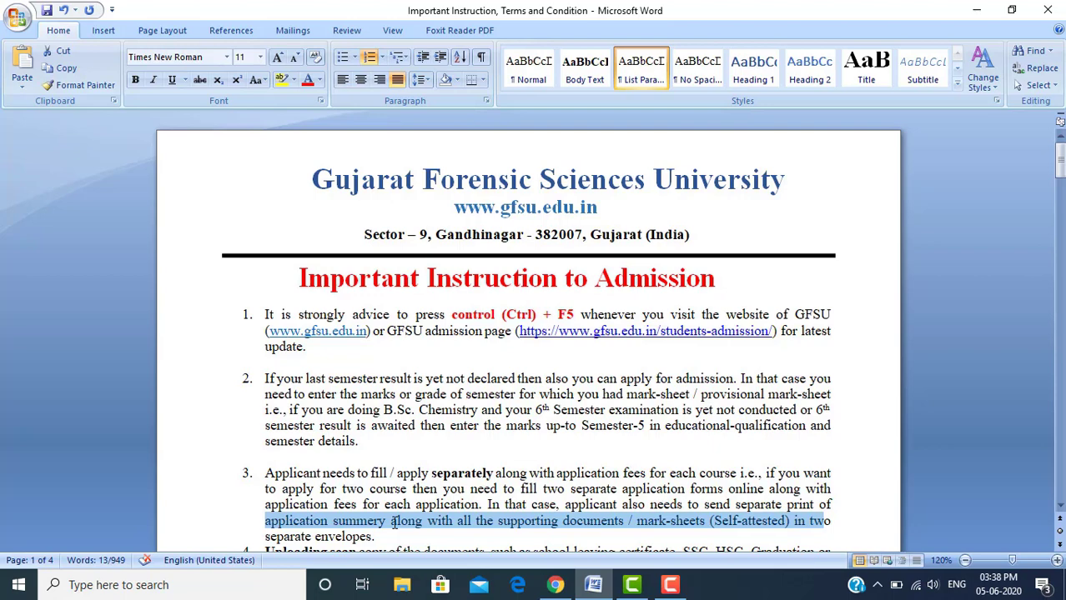
{"action": "key", "text": "Down"}
{"action": "key", "text": "Down"}
{"action": "key", "text": "Down"}
{"action": "key", "text": "Down"}
{"action": "key", "text": "Down"}
{"action": "key", "text": "Down"}
{"action": "key", "text": "Down"}
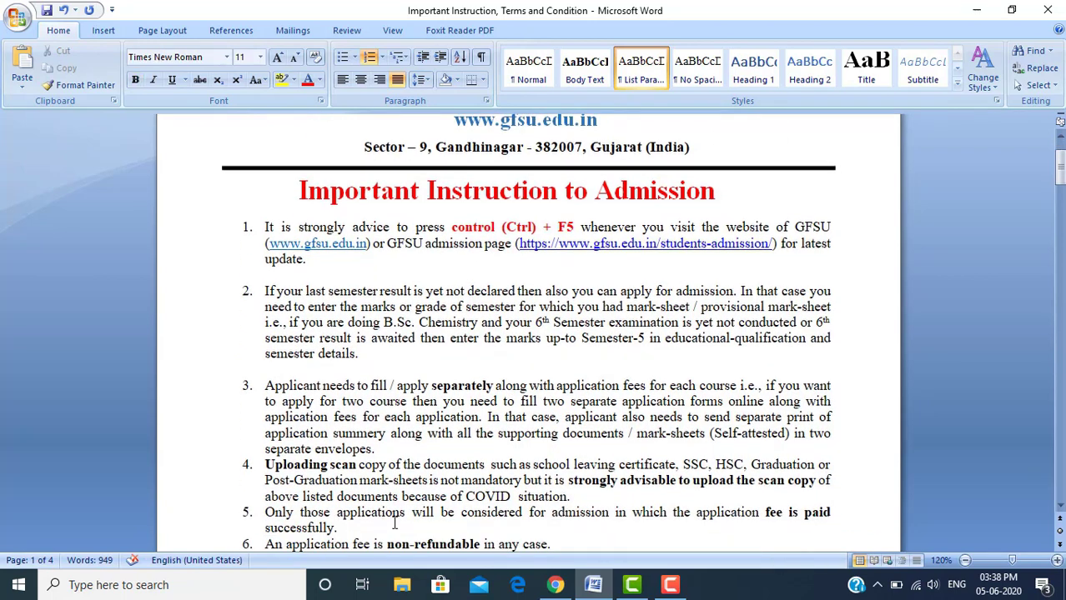
{"action": "left_click", "coordinate": [265, 465]}
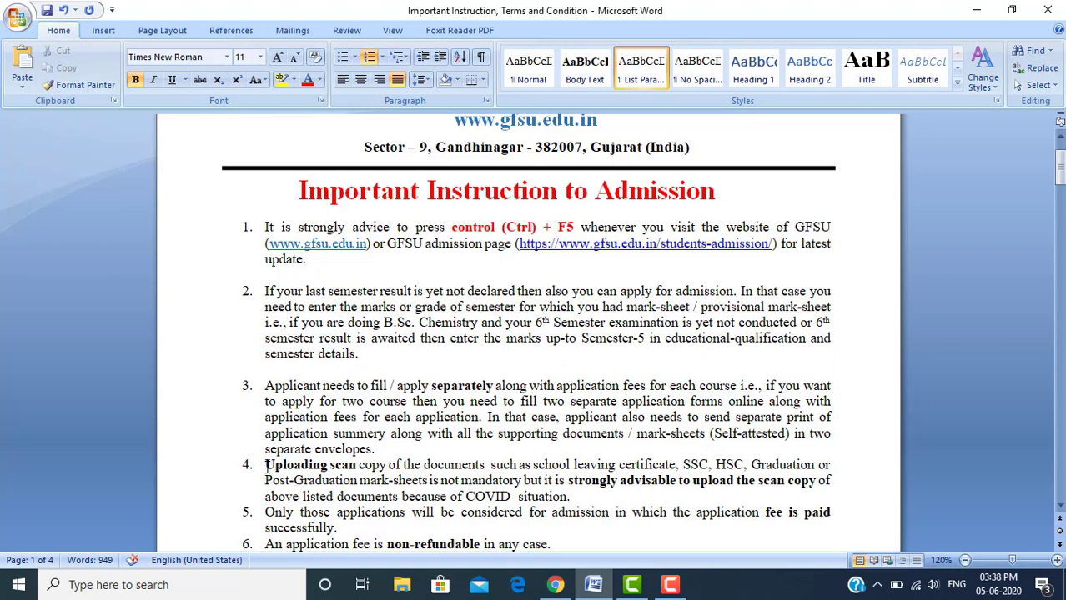
{"action": "key", "text": "shift+Right"}
{"action": "key", "text": "shift+Right"}
{"action": "key", "text": "shift+Right"}
{"action": "key", "text": "shift+Right"}
{"action": "key", "text": "shift+Right"}
{"action": "key", "text": "shift+Right"}
{"action": "key", "text": "shift+Right"}
{"action": "key", "text": "shift+Right"}
{"action": "key", "text": "shift+Right"}
{"action": "key", "text": "shift+Right"}
{"action": "key", "text": "shift+Right"}
{"action": "key", "text": "shift+Right"}
{"action": "key", "text": "shift+Right"}
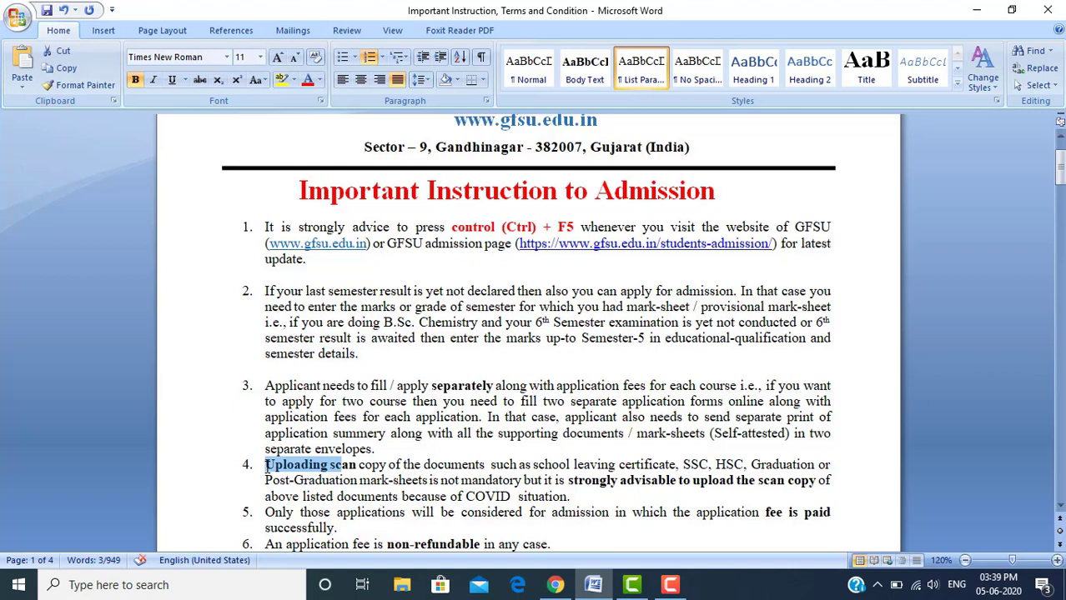
{"action": "key", "text": "shift+Right"}
{"action": "key", "text": "shift+Right"}
{"action": "left_click_drag", "start_coordinate": [574, 465], "coordinate": [441, 483]}
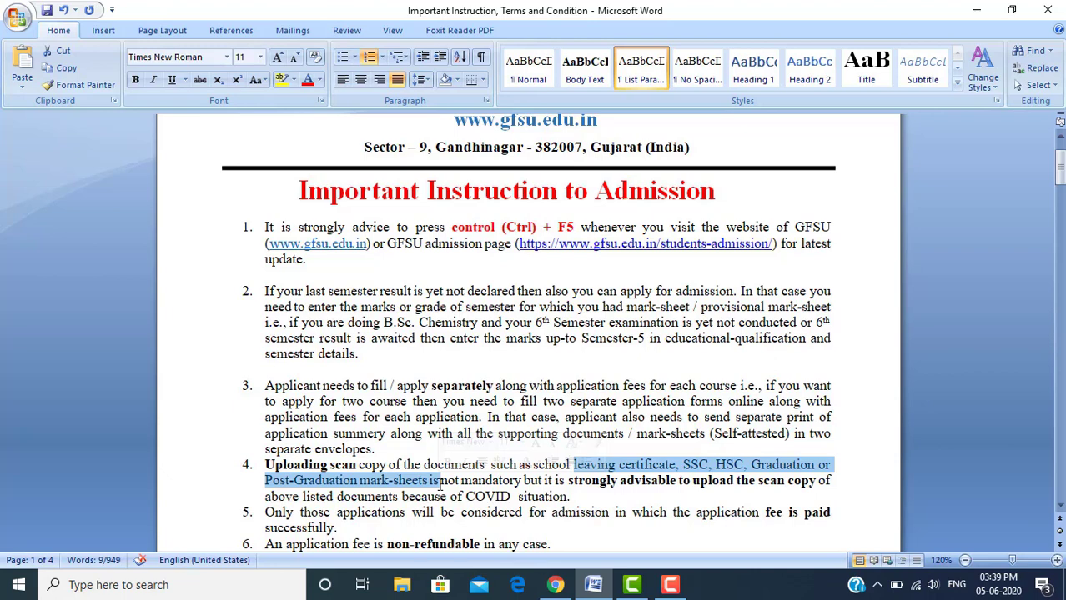
{"action": "left_click", "coordinate": [439, 482]}
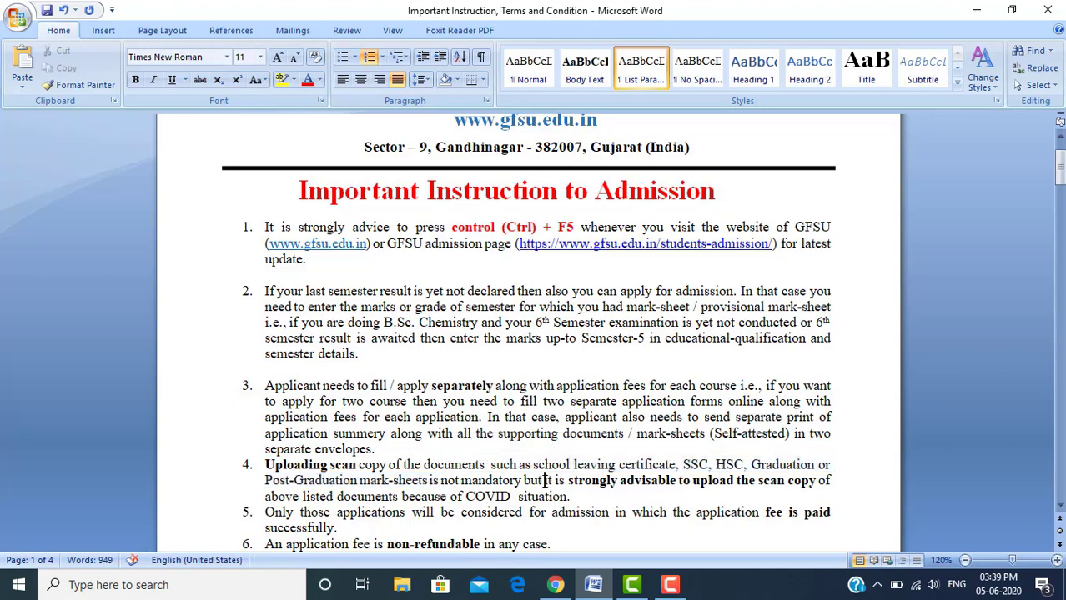
{"action": "double_click", "coordinate": [547, 482]}
{"action": "key", "text": "ctrl+shift+Right"}
{"action": "key", "text": "ctrl+shift+Right"}
{"action": "key", "text": "ctrl+shift+Right"}
{"action": "key", "text": "ctrl+shift+Right"}
{"action": "key", "text": "ctrl+shift+Right"}
{"action": "key", "text": "ctrl+shift+Right"}
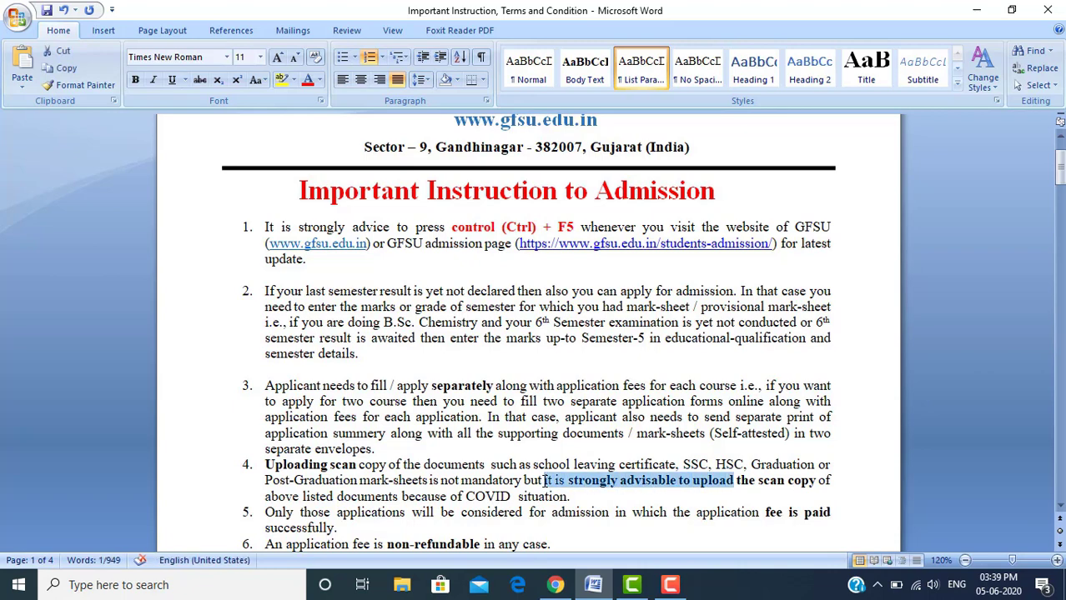
{"action": "key", "text": "ctrl+shift+Right"}
{"action": "key", "text": "ctrl+shift+Right"}
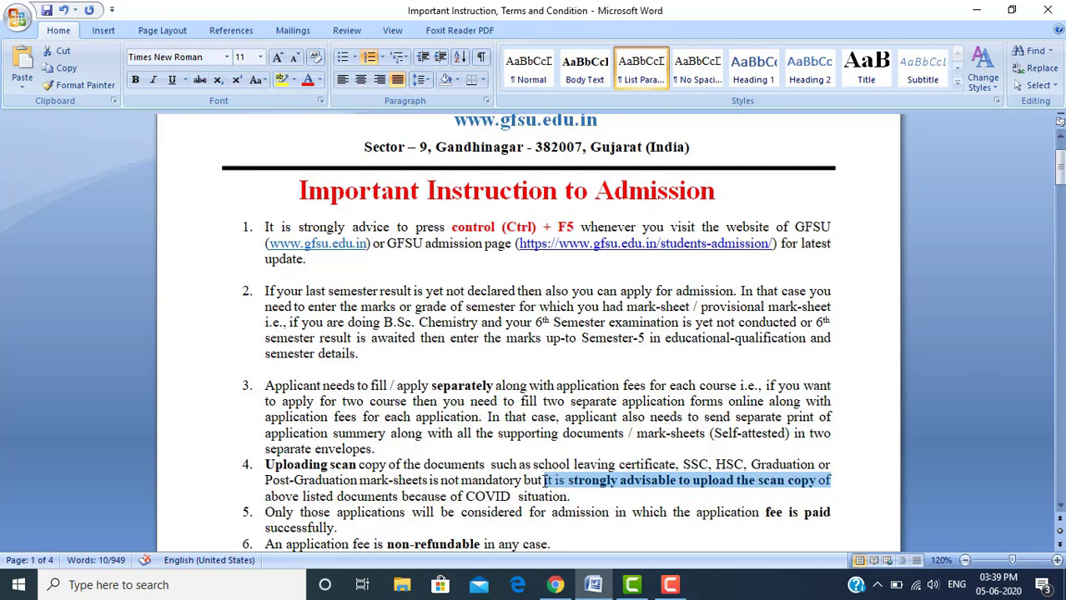
{"action": "key", "text": "shift+Right"}
{"action": "key", "text": "shift+Right"}
{"action": "key", "text": "shift+Right"}
{"action": "key", "text": "shift+Right"}
{"action": "key", "text": "shift+Right"}
{"action": "key", "text": "shift+Right"}
{"action": "key", "text": "shift+Right"}
{"action": "key", "text": "shift+Right"}
{"action": "key", "text": "shift+Right"}
{"action": "key", "text": "shift+Right"}
{"action": "key", "text": "shift+Right"}
{"action": "key", "text": "shift+Right"}
{"action": "key", "text": "shift+Right"}
{"action": "key", "text": "shift+Right"}
{"action": "key", "text": "shift+Right"}
{"action": "key", "text": "shift+Right"}
{"action": "key", "text": "shift+Right"}
{"action": "key", "text": "shift+Right"}
{"action": "key", "text": "shift+Right"}
{"action": "key", "text": "shift+Right"}
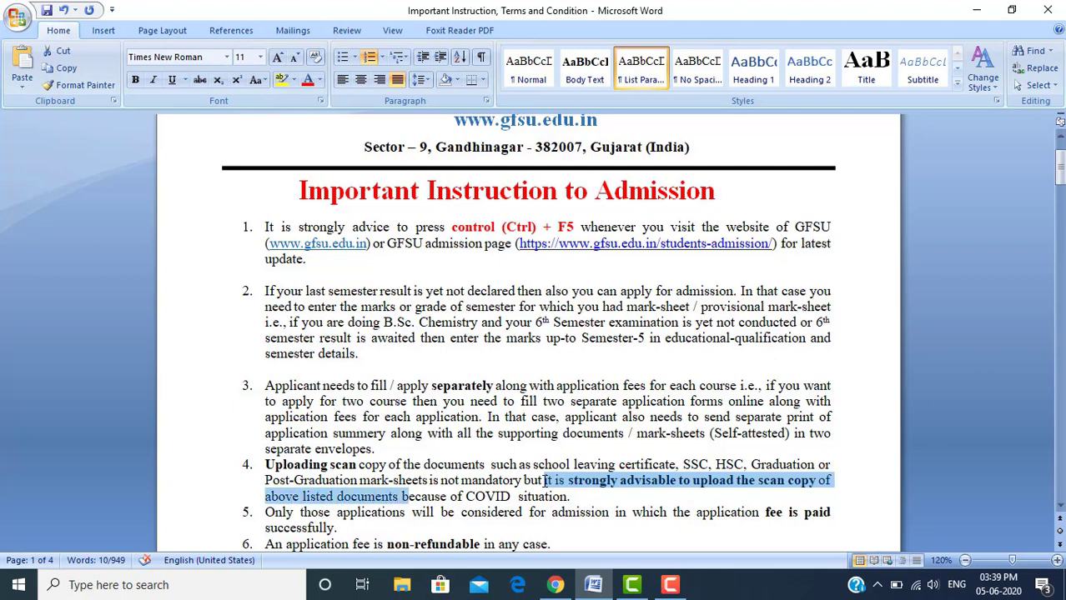
{"action": "key", "text": "shift+Right"}
{"action": "key", "text": "shift+Right"}
{"action": "key", "text": "shift+Right"}
{"action": "key", "text": "shift+Right"}
{"action": "key", "text": "shift+Right"}
{"action": "key", "text": "shift+Right"}
{"action": "key", "text": "shift+Right"}
{"action": "key", "text": "shift+Right"}
{"action": "key", "text": "shift+Right"}
{"action": "key", "text": "shift+Right"}
{"action": "key", "text": "shift+Right"}
{"action": "key", "text": "shift+Right"}
{"action": "key", "text": "shift+Right"}
{"action": "key", "text": "shift+Right"}
{"action": "key", "text": "shift+Right"}
{"action": "key", "text": "shift+Right"}
{"action": "key", "text": "shift+Right"}
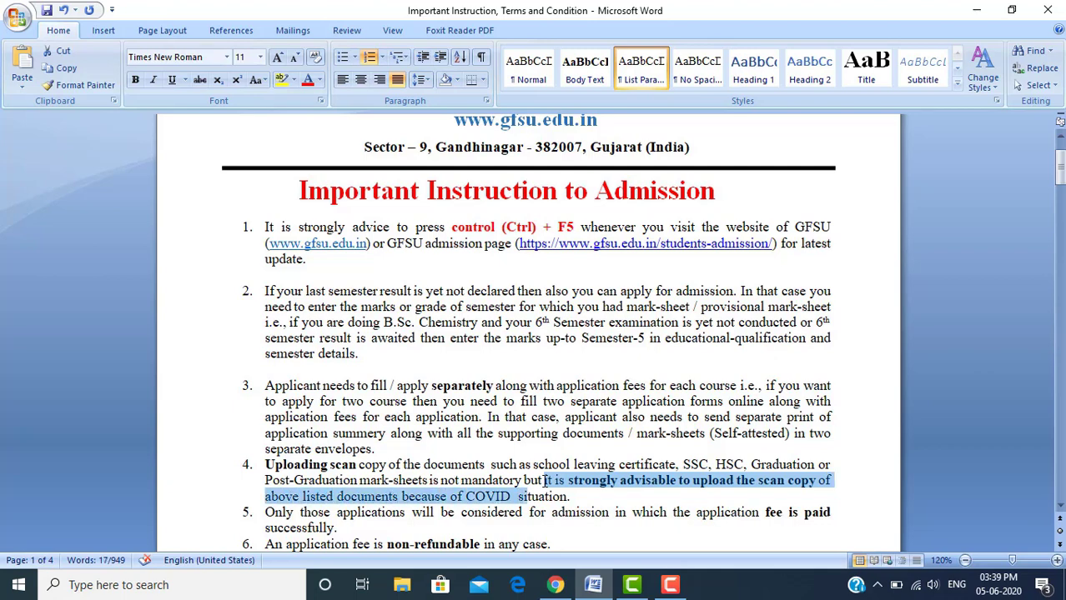
{"action": "key", "text": "shift+Right"}
{"action": "key", "text": "shift+Right"}
{"action": "key", "text": "shift+Right"}
{"action": "key", "text": "shift+Right"}
{"action": "key", "text": "shift+Right"}
{"action": "key", "text": "shift+Right"}
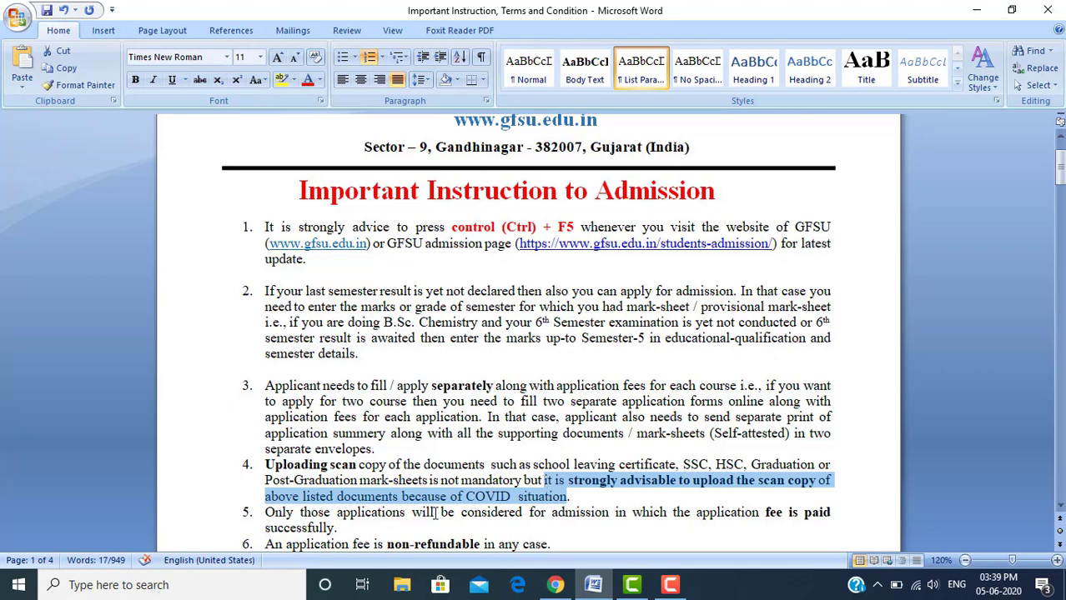
{"action": "left_click", "coordinate": [272, 514]}
{"action": "scroll", "coordinate": [276, 533], "scroll_direction": "down", "scroll_amount": 2}
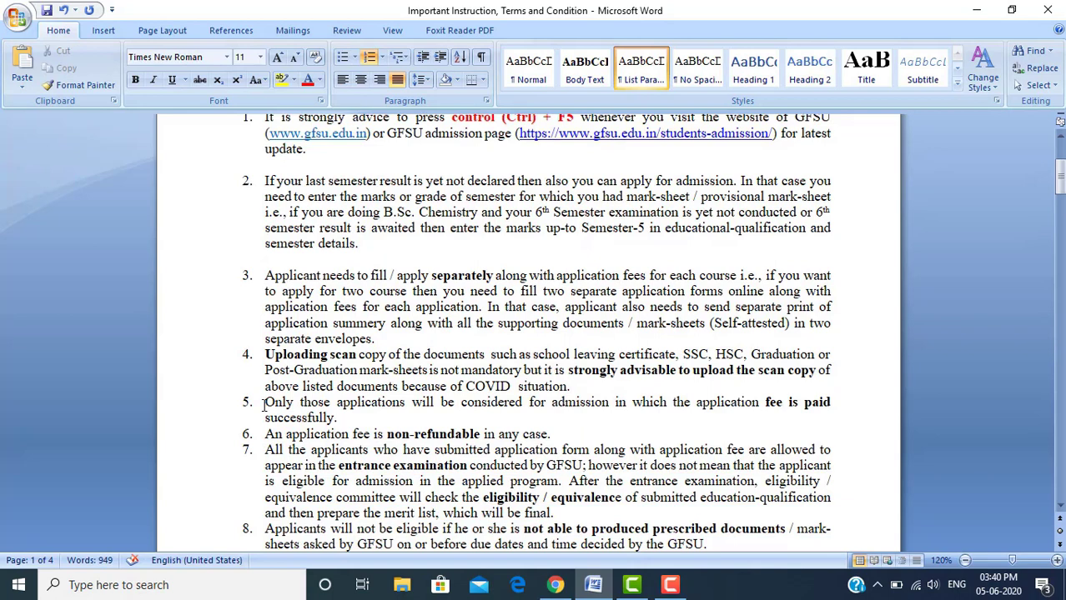
{"action": "key", "text": "shift+Right"}
{"action": "key", "text": "shift+Right"}
{"action": "key", "text": "shift+Right"}
{"action": "key", "text": "shift+Right"}
{"action": "key", "text": "shift+Right"}
{"action": "key", "text": "shift+Right"}
{"action": "key", "text": "shift+Right"}
{"action": "key", "text": "shift+Right"}
{"action": "key", "text": "shift+Right"}
{"action": "key", "text": "shift+Right"}
{"action": "key", "text": "shift+Right"}
{"action": "key", "text": "shift+Right"}
{"action": "key", "text": "shift+Right"}
{"action": "key", "text": "shift+Right"}
{"action": "key", "text": "shift+Right"}
{"action": "key", "text": "shift+Right"}
{"action": "key", "text": "shift+Right"}
{"action": "key", "text": "shift+Right"}
{"action": "key", "text": "shift+Right"}
{"action": "key", "text": "shift+Right"}
{"action": "key", "text": "shift+Right"}
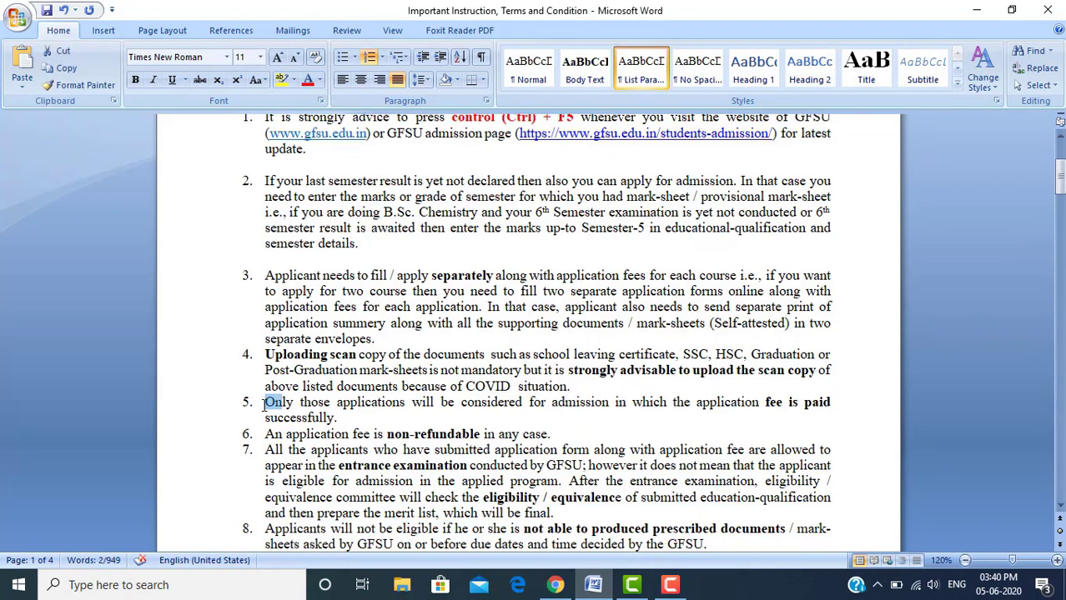
{"action": "key", "text": "shift+Right"}
{"action": "key", "text": "shift+Right"}
{"action": "key", "text": "shift+Right"}
{"action": "key", "text": "shift+Right"}
{"action": "key", "text": "shift+Right"}
{"action": "key", "text": "shift+Right"}
{"action": "key", "text": "shift+Right"}
{"action": "key", "text": "shift+Right"}
{"action": "key", "text": "shift+Right"}
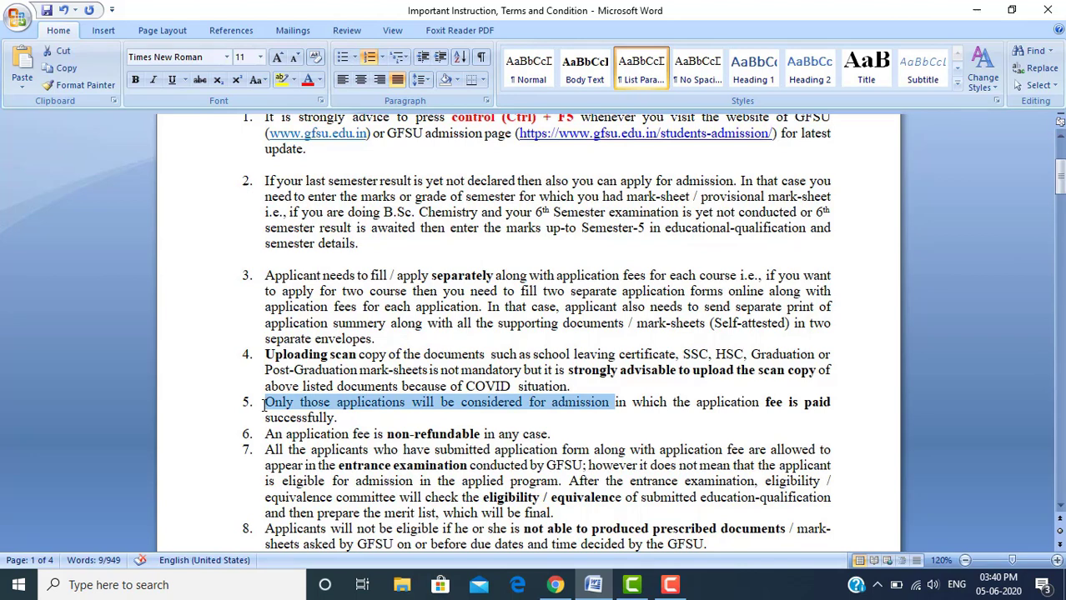
{"action": "key", "text": "shift+Right"}
{"action": "key", "text": "shift+Right"}
{"action": "key", "text": "shift+Right"}
{"action": "key", "text": "shift+Right"}
{"action": "key", "text": "shift+Right"}
{"action": "key", "text": "shift+Right"}
{"action": "key", "text": "shift+Right"}
{"action": "key", "text": "shift+Right"}
{"action": "key", "text": "shift+Right"}
{"action": "key", "text": "shift+Right"}
{"action": "key", "text": "shift+Right"}
{"action": "key", "text": "shift+Right"}
{"action": "key", "text": "shift+Right"}
{"action": "key", "text": "shift+Right"}
{"action": "key", "text": "shift+Right"}
{"action": "key", "text": "shift+Right"}
{"action": "key", "text": "shift+Right"}
{"action": "key", "text": "shift+Right"}
{"action": "key", "text": "shift+Right"}
{"action": "key", "text": "shift+Right"}
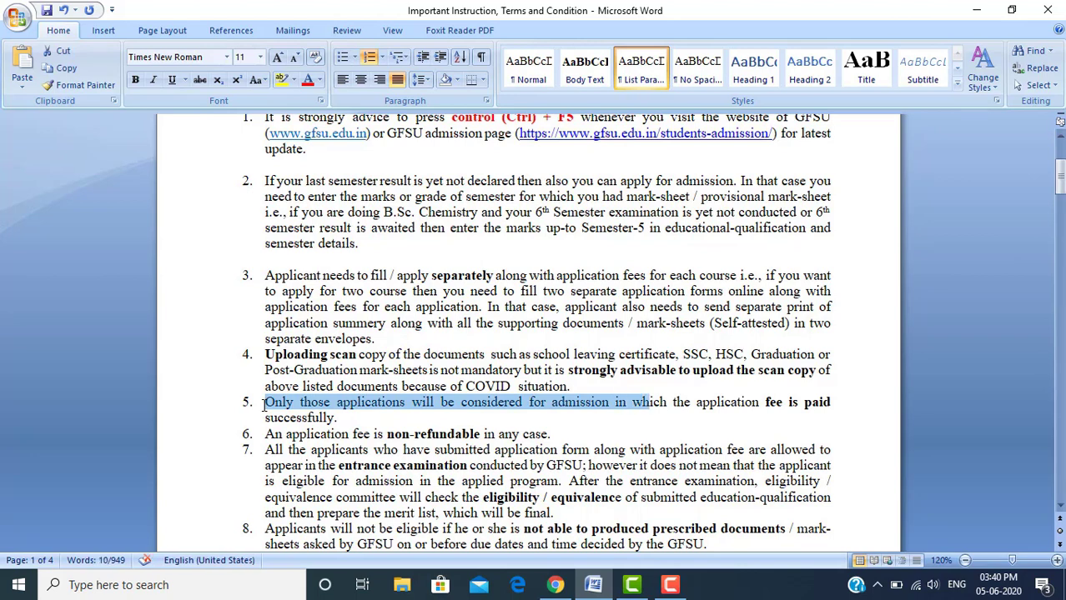
{"action": "key", "text": "shift+Right"}
{"action": "key", "text": "shift+Right"}
{"action": "key", "text": "shift+Right"}
{"action": "key", "text": "shift+Right"}
{"action": "key", "text": "shift+Right"}
{"action": "key", "text": "shift+Right"}
{"action": "key", "text": "shift+Right"}
{"action": "key", "text": "shift+Right"}
{"action": "key", "text": "shift+Right"}
{"action": "key", "text": "shift+Right"}
{"action": "key", "text": "shift+Right"}
{"action": "key", "text": "shift+Right"}
{"action": "key", "text": "shift+Right"}
{"action": "key", "text": "shift+Right"}
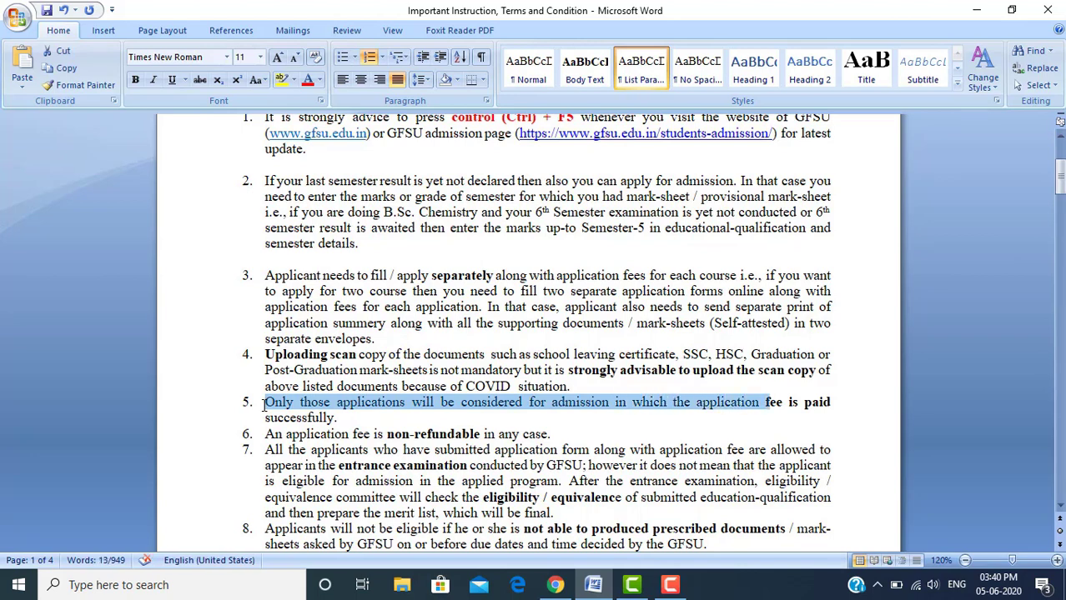
{"action": "key", "text": "shift+Right"}
{"action": "key", "text": "shift+Right"}
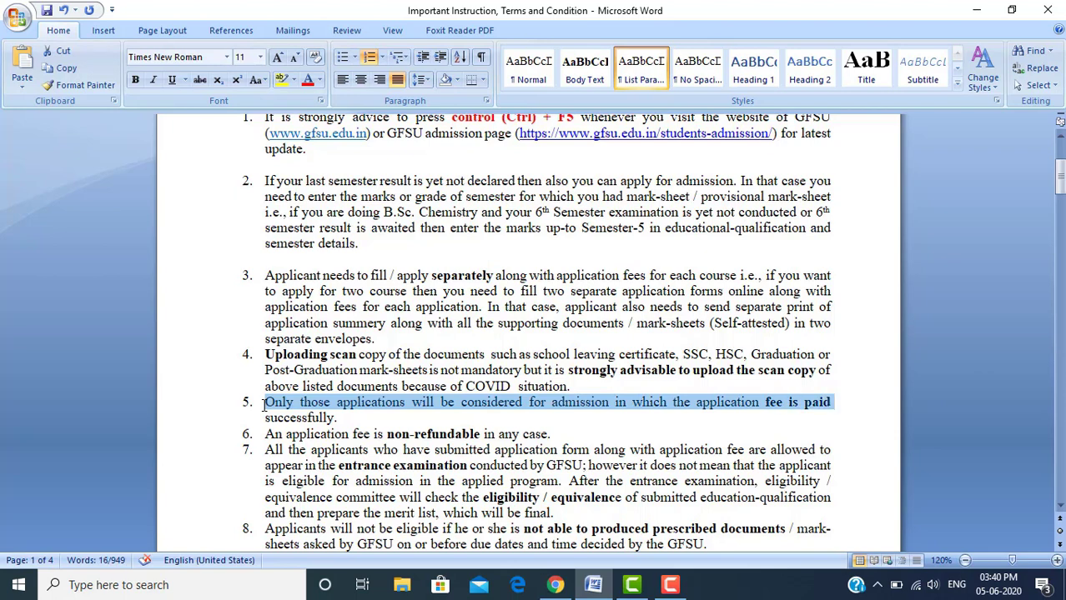
{"action": "key", "text": "shift+Down"}
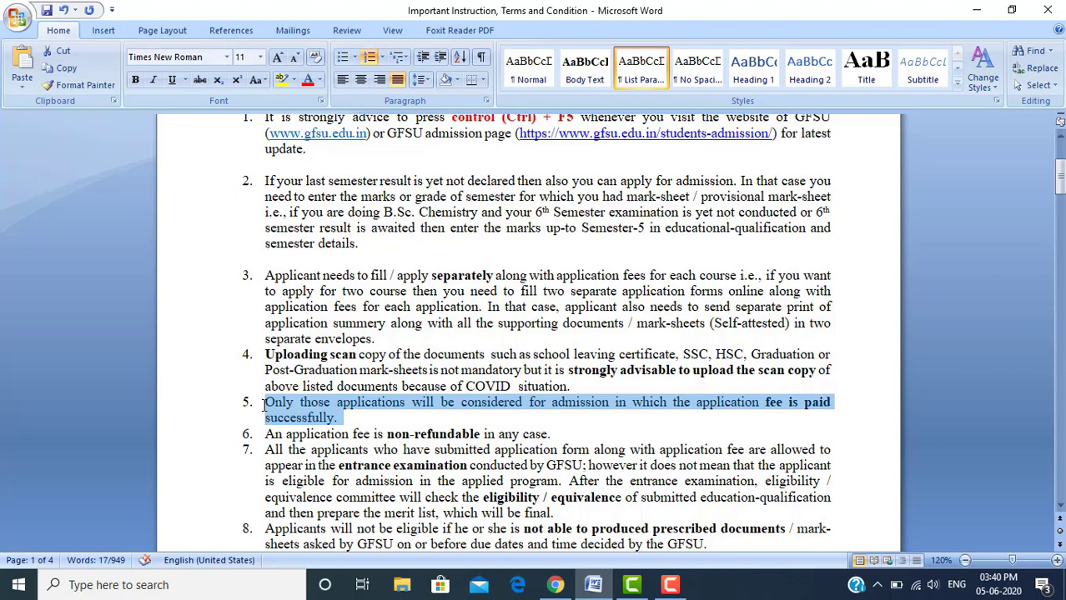
{"action": "key", "text": "End"}
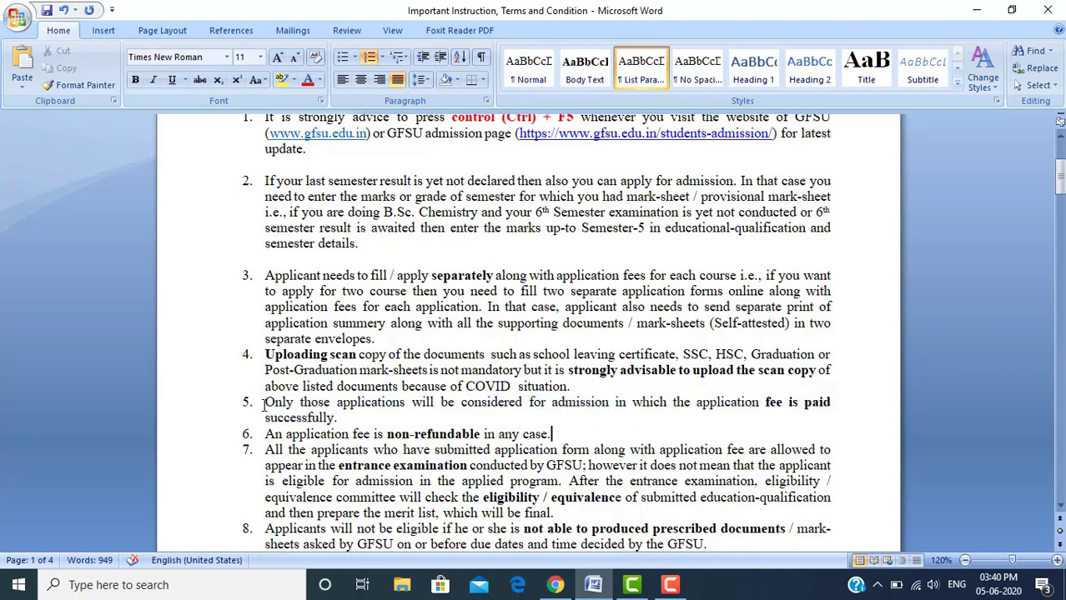
{"action": "key", "text": "Home"}
{"action": "key", "text": "shift+Right"}
{"action": "key", "text": "shift+Right"}
{"action": "key", "text": "shift+Right"}
{"action": "key", "text": "shift+Right"}
{"action": "key", "text": "shift+Right"}
{"action": "key", "text": "shift+Right"}
{"action": "key", "text": "shift+Right"}
{"action": "key", "text": "shift+Right"}
{"action": "key", "text": "shift+Right"}
{"action": "key", "text": "shift+Right"}
{"action": "key", "text": "shift+Right"}
{"action": "key", "text": "shift+Right"}
{"action": "key", "text": "shift+Right"}
{"action": "key", "text": "shift+Right"}
{"action": "key", "text": "shift+Right"}
{"action": "key", "text": "shift+Right"}
{"action": "key", "text": "shift+Right"}
{"action": "key", "text": "shift+Right"}
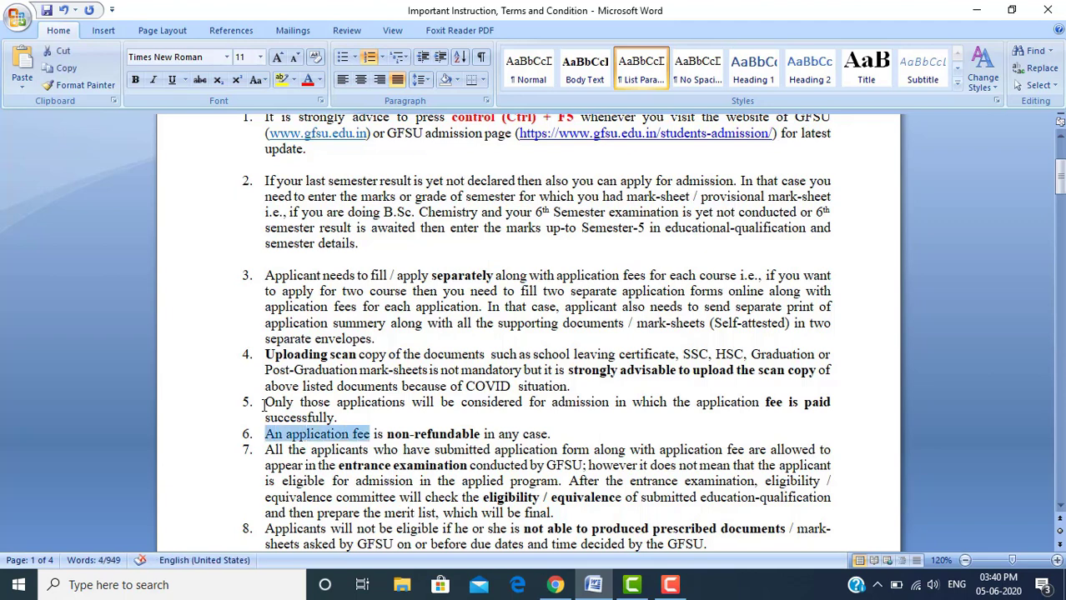
{"action": "key", "text": "shift+Right"}
{"action": "key", "text": "shift+Right"}
{"action": "key", "text": "shift+Right"}
{"action": "key", "text": "shift+Right"}
{"action": "key", "text": "shift+Right"}
{"action": "key", "text": "shift+Right"}
{"action": "key", "text": "shift+Right"}
{"action": "key", "text": "shift+Right"}
{"action": "key", "text": "shift+Right"}
{"action": "key", "text": "shift+Right"}
{"action": "key", "text": "shift+Right"}
{"action": "key", "text": "shift+Right"}
{"action": "key", "text": "shift+Right"}
{"action": "key", "text": "shift+Right"}
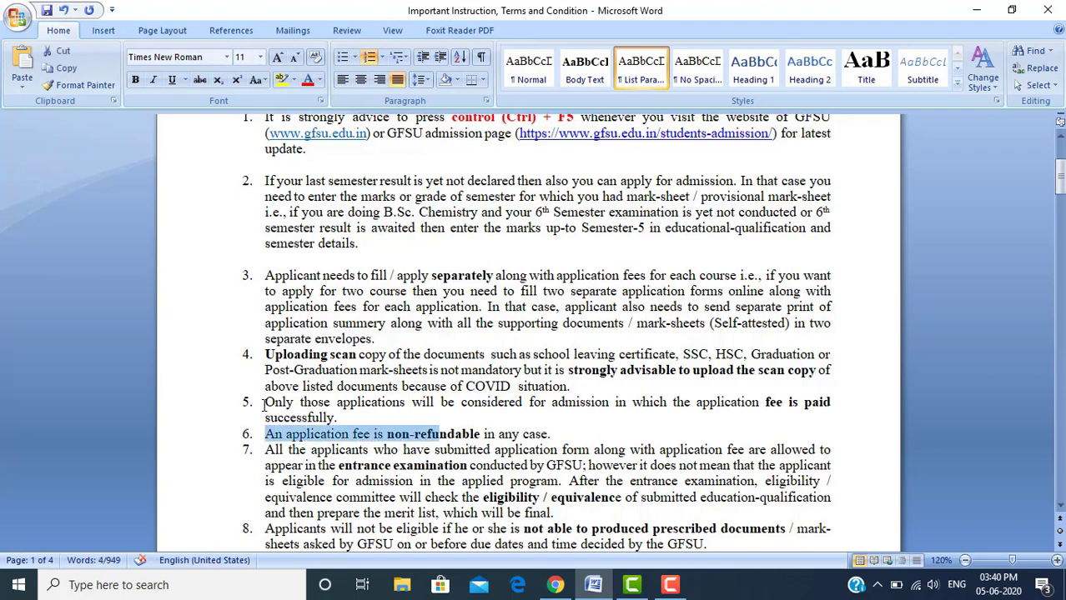
{"action": "key", "text": "shift+Right"}
{"action": "key", "text": "shift+Right"}
{"action": "key", "text": "shift+Right"}
{"action": "key", "text": "shift+Right"}
{"action": "key", "text": "shift+Right"}
{"action": "key", "text": "shift+Right"}
{"action": "key", "text": "shift+Right"}
{"action": "key", "text": "shift+Right"}
{"action": "key", "text": "shift+Right"}
{"action": "key", "text": "shift+Right"}
{"action": "key", "text": "shift+Right"}
{"action": "key", "text": "shift+Right"}
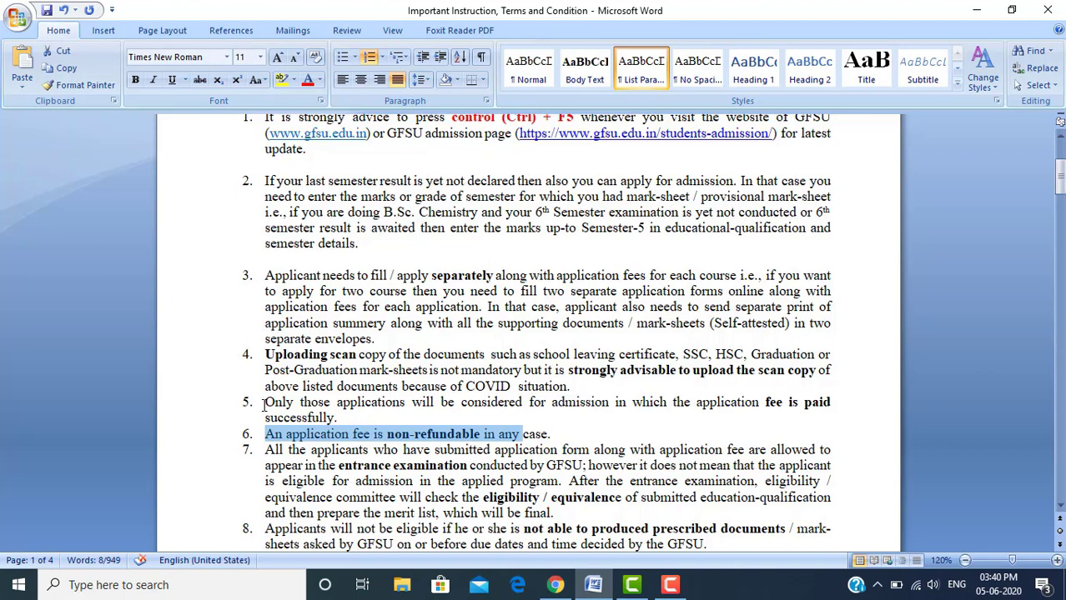
{"action": "key", "text": "Down"}
{"action": "key", "text": "Home"}
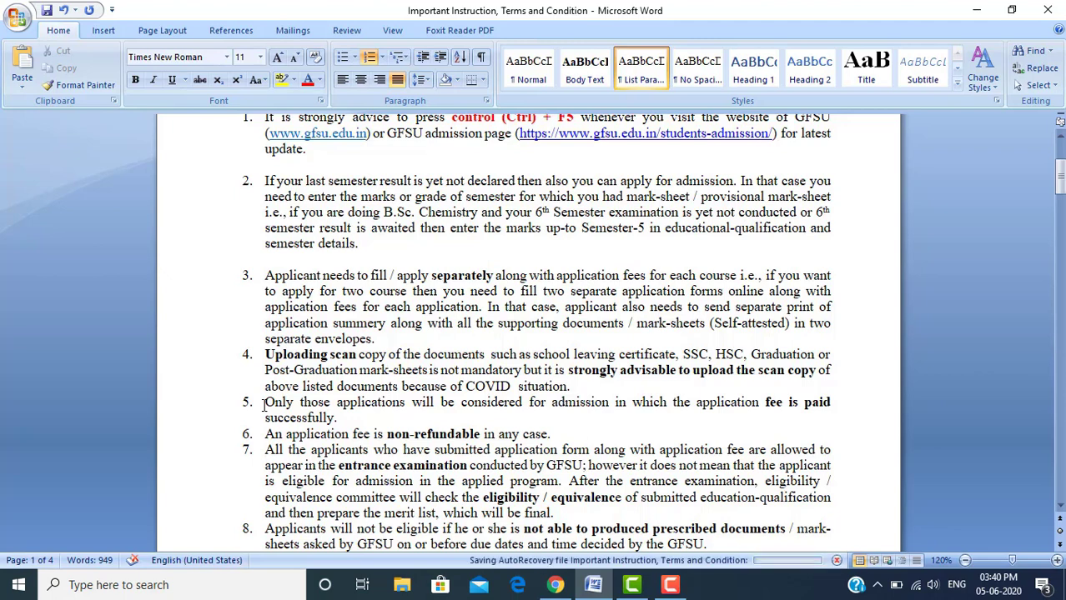
{"action": "key", "text": "Right"}
{"action": "key", "text": "Right"}
{"action": "key", "text": "Right"}
{"action": "key", "text": "Right"}
{"action": "key", "text": "Right"}
{"action": "key", "text": "Right"}
{"action": "key", "text": "Right"}
{"action": "key", "text": "Right"}
{"action": "key", "text": "Right"}
{"action": "key", "text": "Right"}
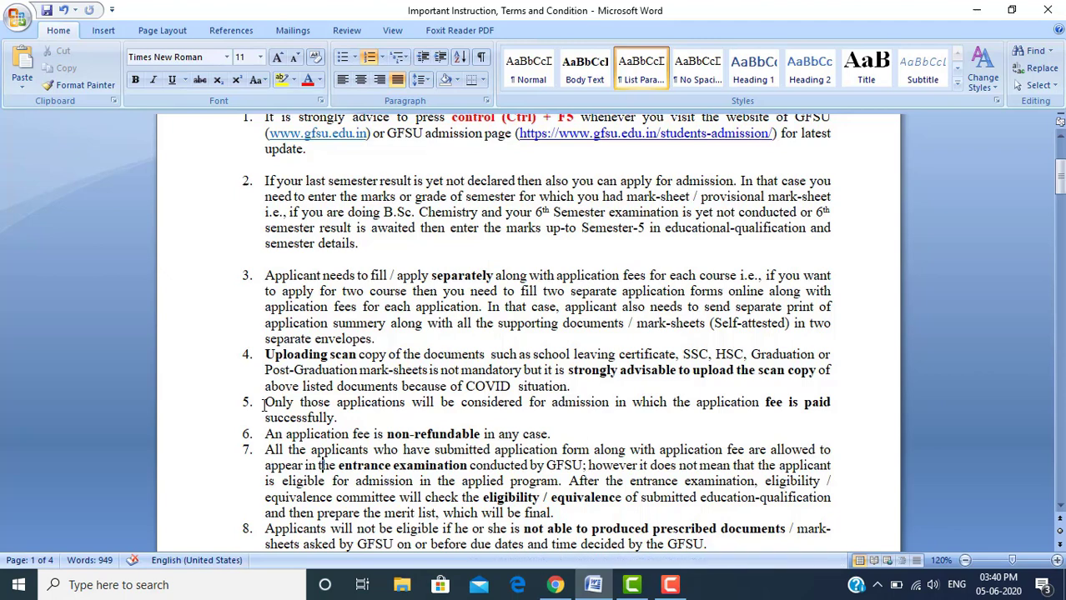
{"action": "key", "text": "Right"}
{"action": "key", "text": "Right"}
{"action": "key", "text": "Right"}
{"action": "key", "text": "Right"}
{"action": "key", "text": "shift+Right"}
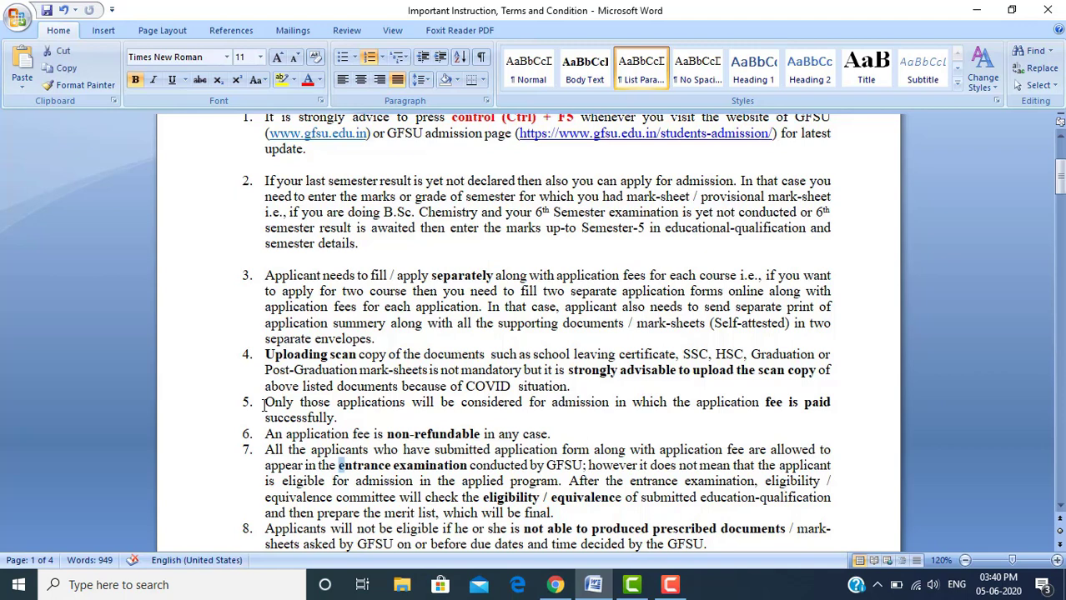
{"action": "key", "text": "shift+Right"}
{"action": "key", "text": "shift+Right"}
{"action": "key", "text": "shift+Right"}
{"action": "key", "text": "shift+Right"}
{"action": "key", "text": "shift+Right"}
{"action": "key", "text": "shift+Right"}
{"action": "key", "text": "shift+Right"}
{"action": "key", "text": "shift+Right"}
{"action": "key", "text": "shift+Right"}
{"action": "key", "text": "shift+Right"}
{"action": "key", "text": "shift+Right"}
{"action": "key", "text": "shift+Right"}
{"action": "key", "text": "shift+Right"}
{"action": "key", "text": "shift+Right"}
{"action": "key", "text": "shift+Right"}
{"action": "key", "text": "shift+Right"}
{"action": "key", "text": "shift+Right"}
{"action": "key", "text": "shift+Right"}
{"action": "key", "text": "shift+Right"}
{"action": "key", "text": "shift+Right"}
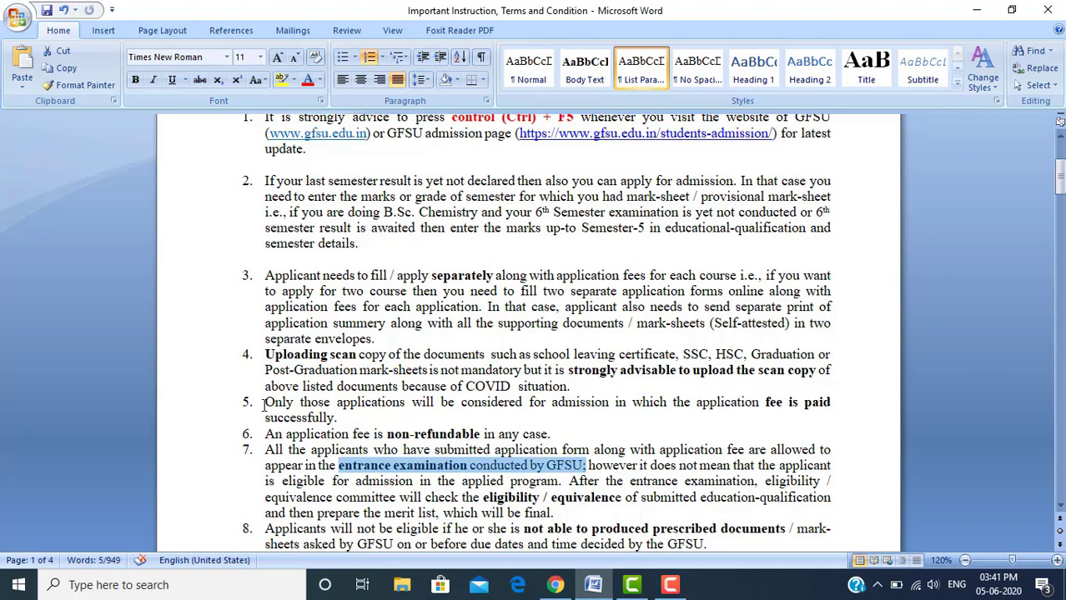
{"action": "key", "text": "Right"}
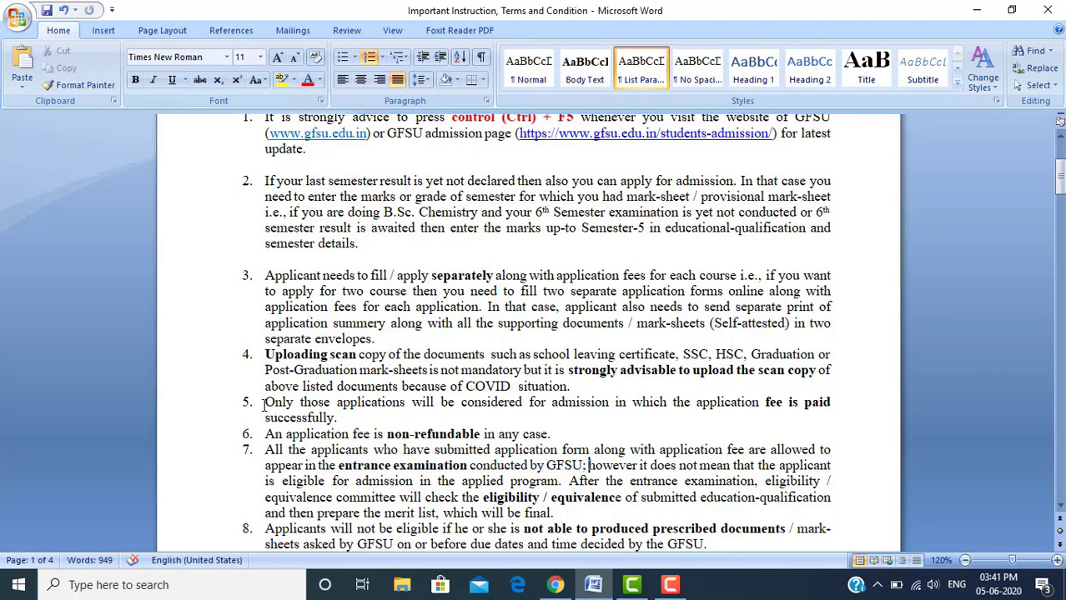
{"action": "key", "text": "shift+Right"}
{"action": "key", "text": "shift+Right"}
{"action": "key", "text": "shift+Right"}
{"action": "key", "text": "shift+Right"}
{"action": "key", "text": "shift+Right"}
{"action": "key", "text": "shift+Right"}
{"action": "key", "text": "shift+Right"}
{"action": "key", "text": "shift+Right"}
{"action": "key", "text": "shift+Right"}
{"action": "key", "text": "shift+Right"}
{"action": "key", "text": "shift+Right"}
{"action": "key", "text": "shift+Right"}
{"action": "key", "text": "shift+Right"}
{"action": "key", "text": "shift+Right"}
{"action": "key", "text": "shift+Right"}
{"action": "key", "text": "shift+Right"}
{"action": "key", "text": "shift+Right"}
{"action": "key", "text": "shift+Right"}
{"action": "key", "text": "shift+Right"}
{"action": "key", "text": "shift+Right"}
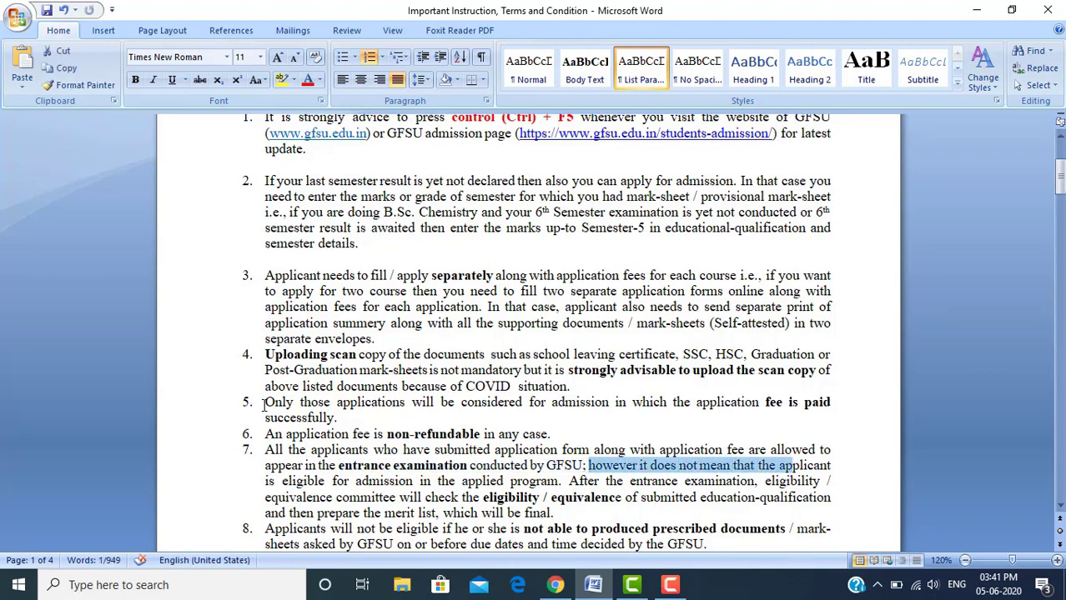
{"action": "key", "text": "shift+Right"}
{"action": "key", "text": "shift+Right"}
{"action": "key", "text": "shift+Right"}
{"action": "key", "text": "shift+Right"}
{"action": "key", "text": "shift+Right"}
{"action": "key", "text": "shift+Right"}
{"action": "key", "text": "shift+Right"}
{"action": "key", "text": "shift+Right"}
{"action": "key", "text": "shift+Right"}
{"action": "key", "text": "shift+Right"}
{"action": "key", "text": "shift+Right"}
{"action": "key", "text": "shift+Right"}
{"action": "key", "text": "shift+Right"}
{"action": "key", "text": "shift+Right"}
{"action": "key", "text": "shift+Right"}
{"action": "key", "text": "shift+Right"}
{"action": "key", "text": "shift+Right"}
{"action": "key", "text": "shift+Right"}
{"action": "key", "text": "shift+Right"}
{"action": "key", "text": "shift+Right"}
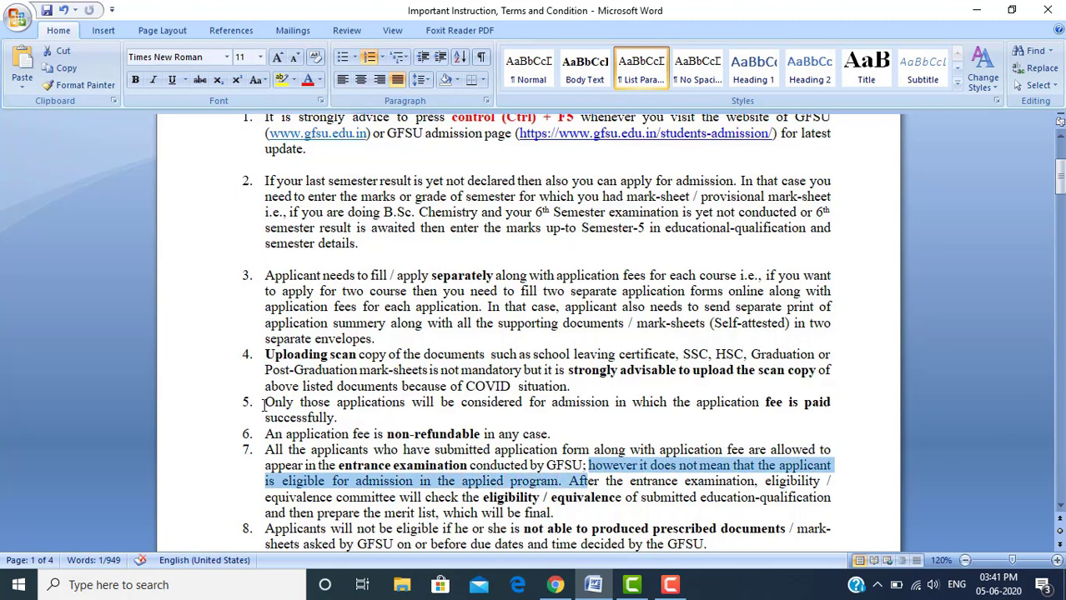
{"action": "key", "text": "shift+Right"}
{"action": "key", "text": "shift+Right"}
{"action": "key", "text": "shift+Right"}
{"action": "key", "text": "shift+Right"}
{"action": "key", "text": "shift+Right"}
{"action": "key", "text": "shift+Right"}
{"action": "key", "text": "shift+Right"}
{"action": "key", "text": "shift+Right"}
{"action": "key", "text": "shift+Right"}
{"action": "key", "text": "shift+Right"}
{"action": "key", "text": "shift+Right"}
{"action": "key", "text": "shift+Right"}
{"action": "key", "text": "shift+Right"}
{"action": "key", "text": "shift+Right"}
{"action": "key", "text": "shift+Right"}
{"action": "key", "text": "shift+Right"}
{"action": "key", "text": "shift+Right"}
{"action": "key", "text": "shift+Right"}
{"action": "key", "text": "shift+Right"}
{"action": "key", "text": "shift+Right"}
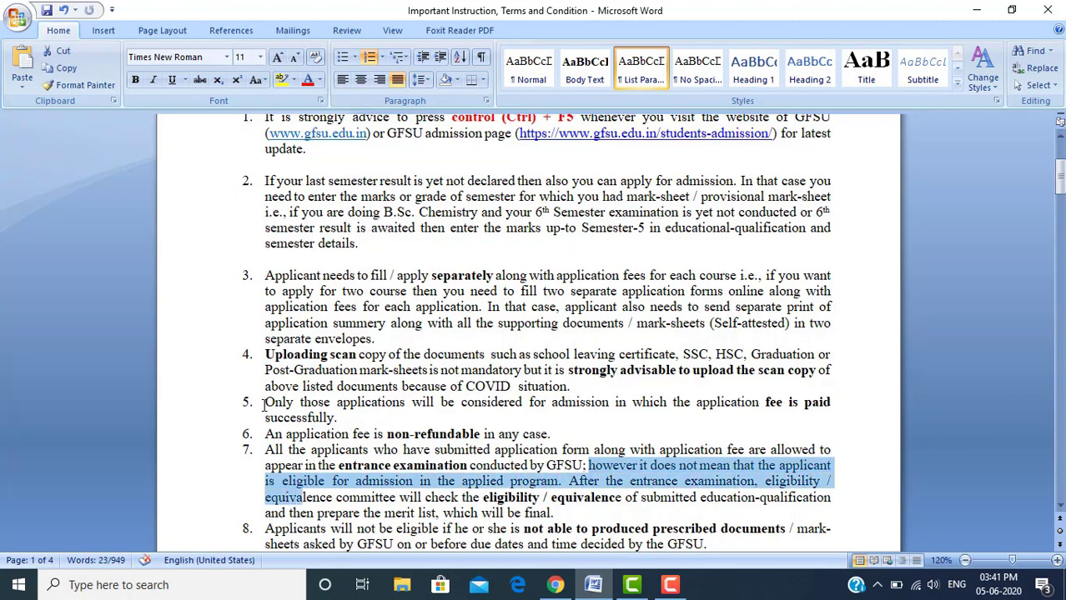
{"action": "key", "text": "shift+Right"}
{"action": "key", "text": "shift+Right"}
{"action": "key", "text": "shift+Right"}
{"action": "key", "text": "shift+Right"}
{"action": "key", "text": "shift+Right"}
{"action": "key", "text": "shift+Right"}
{"action": "key", "text": "shift+Right"}
{"action": "key", "text": "shift+Right"}
{"action": "key", "text": "shift+Right"}
{"action": "key", "text": "shift+Right"}
{"action": "key", "text": "shift+Right"}
{"action": "key", "text": "shift+Right"}
{"action": "key", "text": "shift+Right"}
{"action": "key", "text": "shift+Right"}
{"action": "key", "text": "shift+Right"}
{"action": "key", "text": "shift+Right"}
{"action": "key", "text": "shift+Right"}
{"action": "key", "text": "shift+Right"}
{"action": "key", "text": "shift+Right"}
{"action": "key", "text": "shift+Right"}
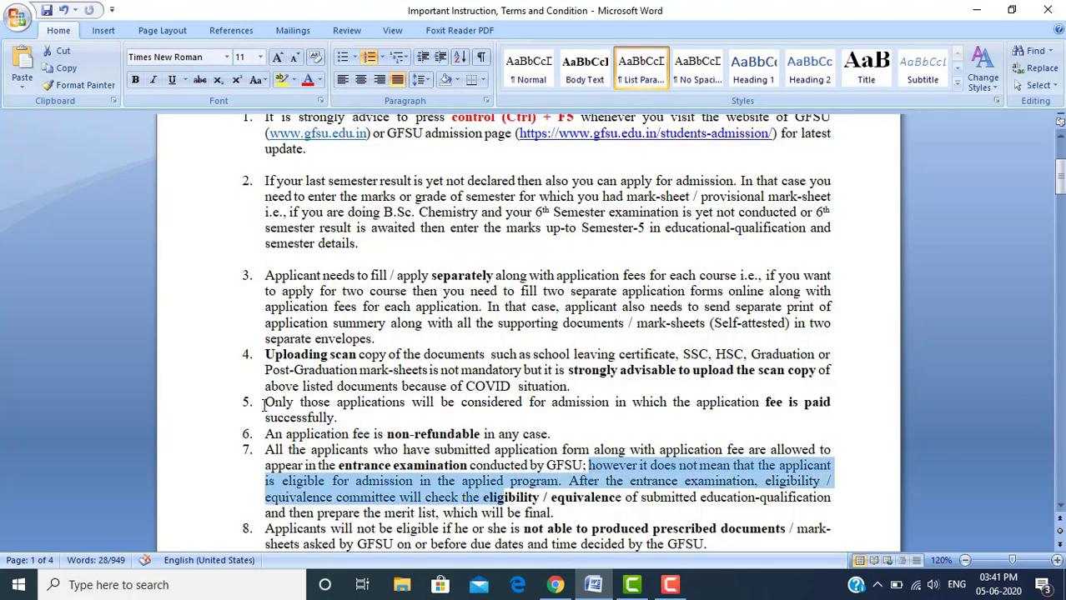
{"action": "key", "text": "shift+Right"}
{"action": "key", "text": "shift+Right"}
{"action": "key", "text": "shift+Right"}
{"action": "key", "text": "shift+Right"}
{"action": "key", "text": "shift+Right"}
{"action": "key", "text": "shift+Right"}
{"action": "key", "text": "shift+Right"}
{"action": "key", "text": "shift+Right"}
{"action": "key", "text": "shift+Right"}
{"action": "key", "text": "shift+Right"}
{"action": "key", "text": "shift+Right"}
{"action": "key", "text": "shift+Right"}
{"action": "key", "text": "shift+Right"}
{"action": "key", "text": "shift+Right"}
{"action": "key", "text": "shift+Right"}
{"action": "key", "text": "shift+Right"}
{"action": "key", "text": "shift+Right"}
{"action": "key", "text": "shift+Right"}
{"action": "key", "text": "shift+Right"}
{"action": "key", "text": "shift+Right"}
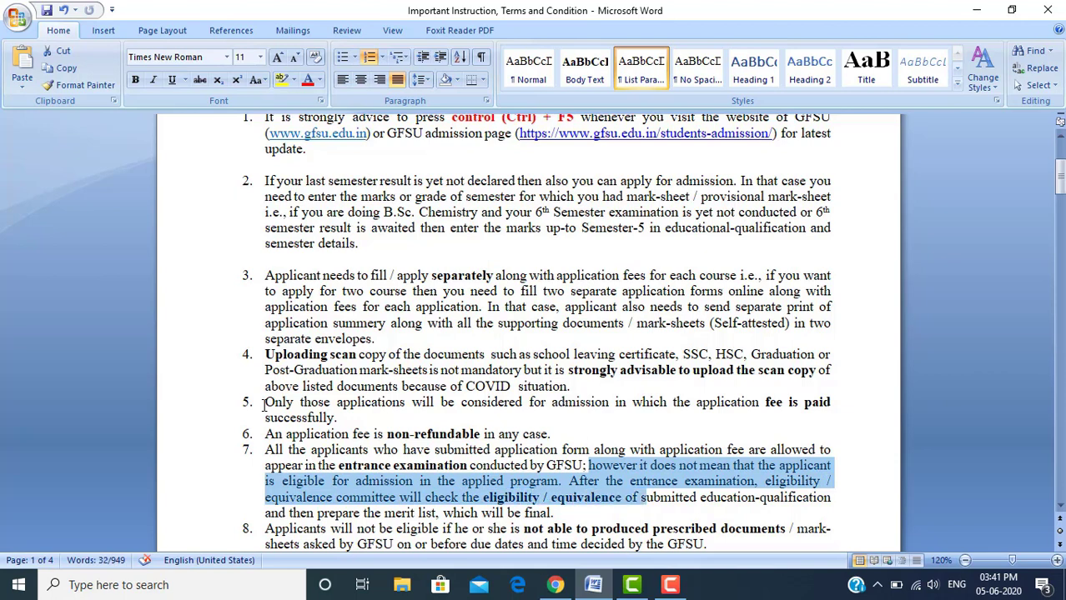
{"action": "key", "text": "shift+Right"}
{"action": "key", "text": "shift+Right"}
{"action": "key", "text": "shift+Right"}
{"action": "key", "text": "shift+Right"}
{"action": "key", "text": "shift+Right"}
{"action": "key", "text": "shift+Right"}
{"action": "key", "text": "shift+Right"}
{"action": "key", "text": "shift+Right"}
{"action": "key", "text": "shift+Right"}
{"action": "key", "text": "shift+Right"}
{"action": "key", "text": "shift+Right"}
{"action": "key", "text": "shift+Right"}
{"action": "key", "text": "shift+Right"}
{"action": "key", "text": "shift+Right"}
{"action": "key", "text": "shift+Right"}
{"action": "key", "text": "shift+Right"}
{"action": "key", "text": "shift+Right"}
{"action": "key", "text": "shift+Right"}
{"action": "key", "text": "shift+Right"}
{"action": "key", "text": "shift+Right"}
{"action": "key", "text": "shift+Right"}
{"action": "key", "text": "shift+Right"}
{"action": "key", "text": "shift+Right"}
{"action": "key", "text": "shift+Right"}
{"action": "key", "text": "shift+Right"}
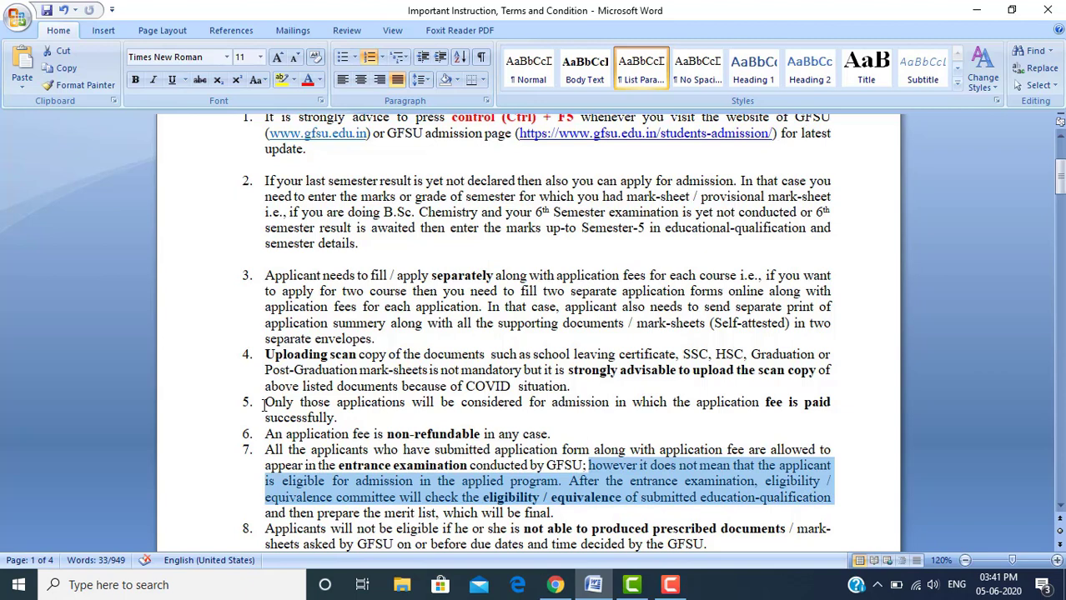
{"action": "key", "text": "shift+Right"}
{"action": "key", "text": "shift+Right"}
{"action": "key", "text": "shift+Right"}
{"action": "key", "text": "shift+Right"}
{"action": "key", "text": "shift+Right"}
{"action": "key", "text": "shift+Right"}
{"action": "key", "text": "shift+Right"}
{"action": "key", "text": "shift+Right"}
{"action": "key", "text": "shift+Right"}
{"action": "key", "text": "shift+Right"}
{"action": "key", "text": "shift+Right"}
{"action": "key", "text": "shift+Right"}
{"action": "key", "text": "shift+Right"}
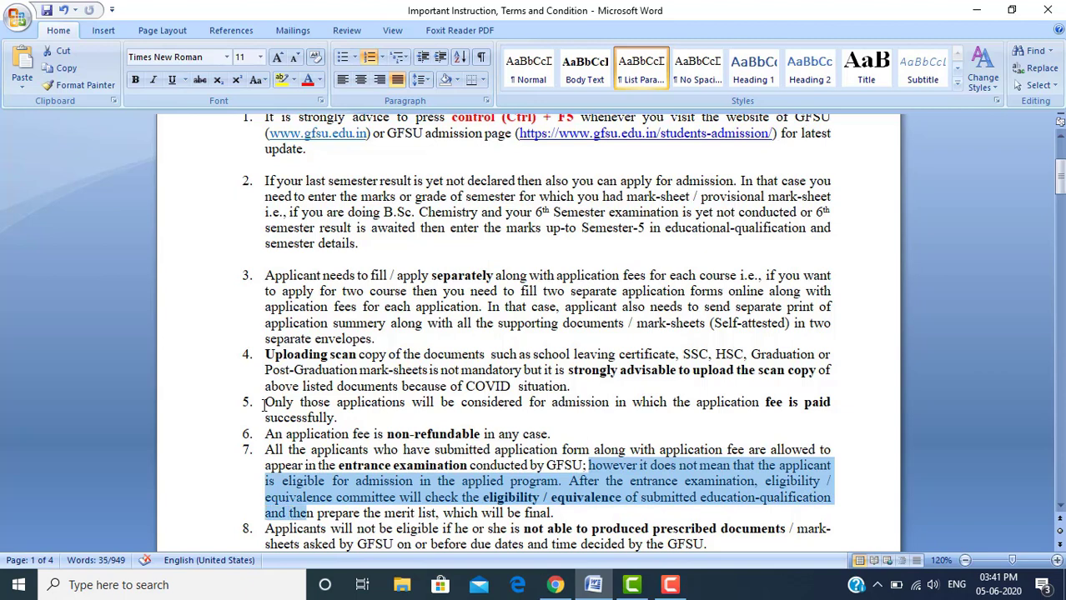
{"action": "key", "text": "shift+Right"}
{"action": "key", "text": "shift+Right"}
{"action": "key", "text": "shift+Right"}
{"action": "key", "text": "shift+Right"}
{"action": "key", "text": "shift+Right"}
{"action": "key", "text": "shift+Right"}
{"action": "key", "text": "shift+Right"}
{"action": "key", "text": "shift+Right"}
{"action": "key", "text": "shift+Right"}
{"action": "key", "text": "shift+Right"}
{"action": "key", "text": "shift+Right"}
{"action": "key", "text": "shift+Right"}
{"action": "key", "text": "shift+Right"}
{"action": "key", "text": "shift+Right"}
{"action": "key", "text": "shift+Right"}
{"action": "key", "text": "shift+Right"}
{"action": "key", "text": "shift+Right"}
{"action": "key", "text": "shift+Right"}
{"action": "key", "text": "shift+Right"}
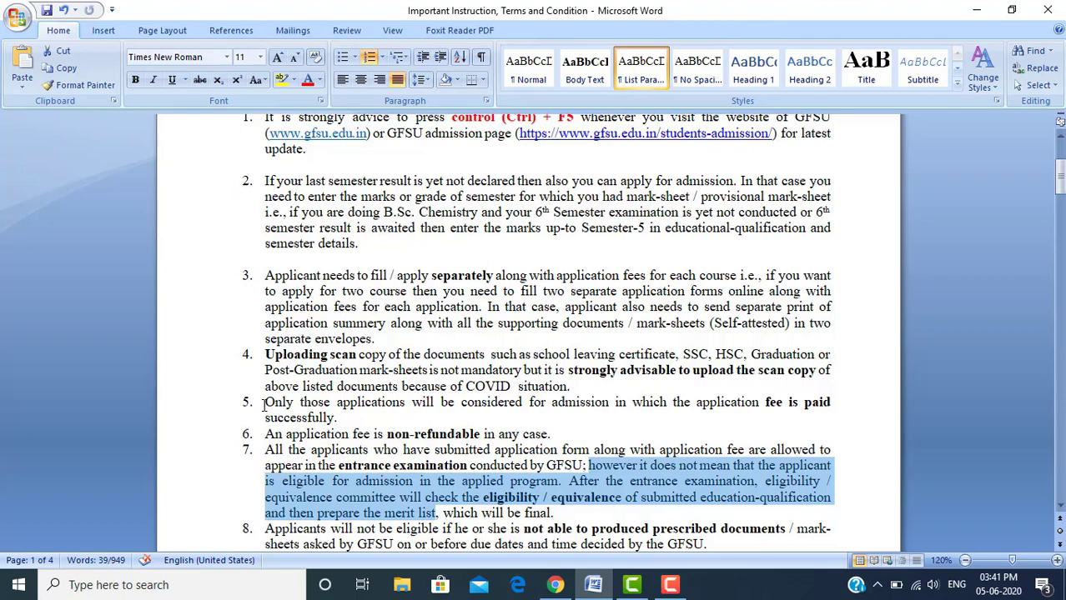
{"action": "left_click", "coordinate": [263, 403]}
{"action": "scroll", "coordinate": [263, 404], "scroll_direction": "down", "scroll_amount": 1}
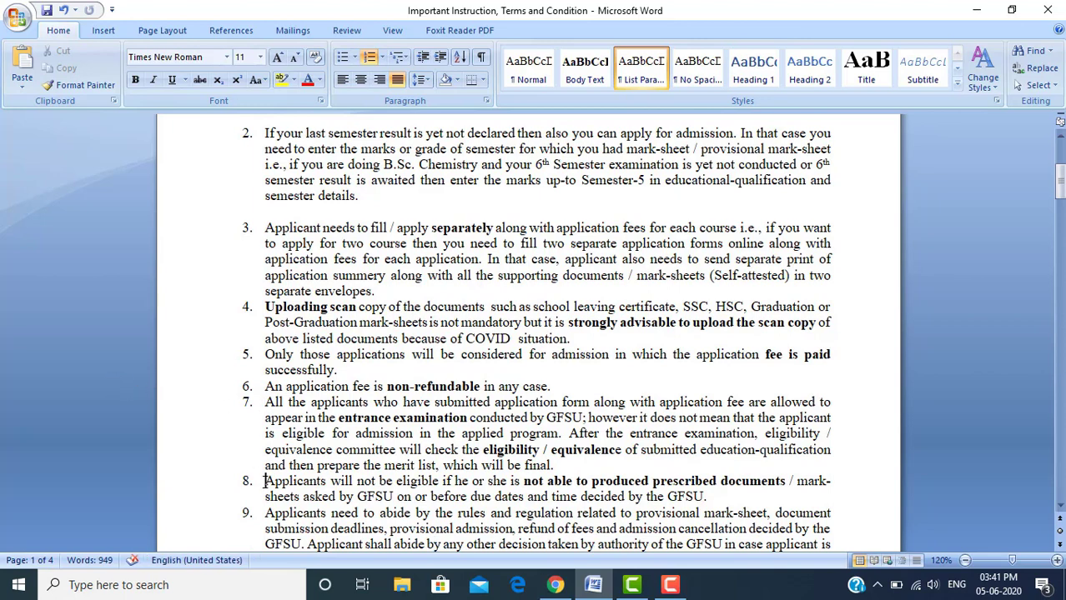
{"action": "key", "text": "shift+Right"}
{"action": "key", "text": "shift+Right"}
{"action": "key", "text": "shift+Right"}
{"action": "key", "text": "shift+Right"}
{"action": "key", "text": "shift+Right"}
{"action": "key", "text": "shift+Right"}
{"action": "key", "text": "shift+Right"}
{"action": "key", "text": "shift+Right"}
{"action": "key", "text": "shift+Right"}
{"action": "key", "text": "shift+Right"}
{"action": "key", "text": "shift+Right"}
{"action": "key", "text": "shift+Right"}
{"action": "key", "text": "shift+Right"}
{"action": "key", "text": "shift+Right"}
{"action": "key", "text": "shift+Right"}
{"action": "key", "text": "shift+Right"}
{"action": "key", "text": "shift+Right"}
{"action": "key", "text": "shift+Right"}
{"action": "key", "text": "shift+Right"}
{"action": "key", "text": "shift+Right"}
{"action": "key", "text": "shift+Right"}
{"action": "key", "text": "shift+Right"}
{"action": "key", "text": "shift+Right"}
{"action": "key", "text": "shift+Right"}
{"action": "key", "text": "shift+Right"}
{"action": "key", "text": "shift+Right"}
{"action": "key", "text": "shift+Right"}
{"action": "key", "text": "shift+Right"}
{"action": "key", "text": "shift+Right"}
{"action": "key", "text": "shift+Right"}
{"action": "key", "text": "shift+Right"}
{"action": "key", "text": "shift+Right"}
{"action": "key", "text": "shift+Right"}
{"action": "key", "text": "shift+Right"}
{"action": "key", "text": "shift+Right"}
{"action": "key", "text": "shift+Right"}
{"action": "key", "text": "shift+Right"}
{"action": "key", "text": "shift+Right"}
{"action": "key", "text": "shift+Right"}
{"action": "key", "text": "shift+Right"}
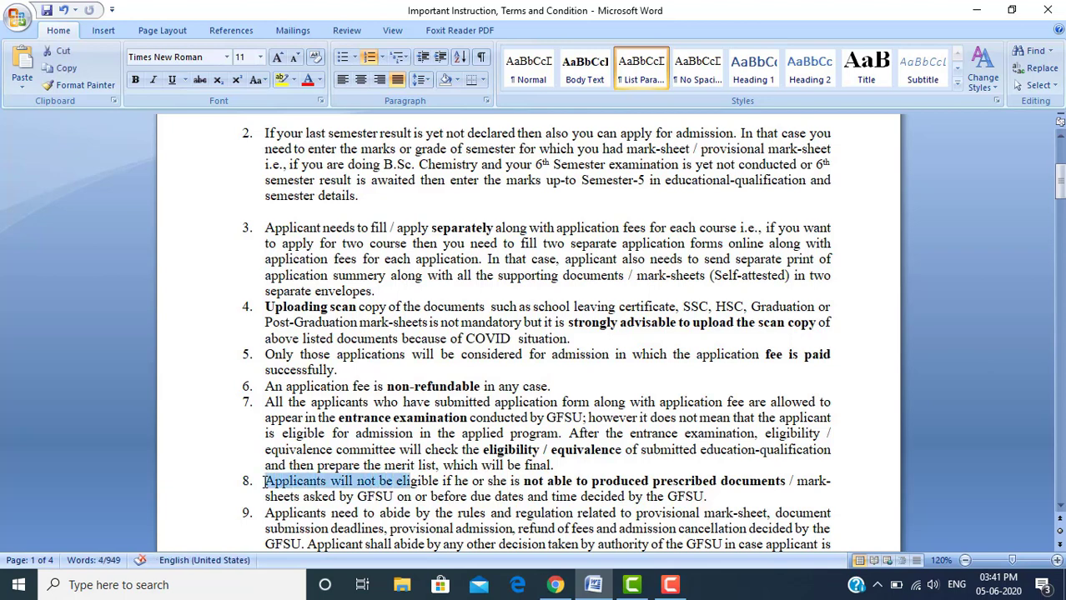
{"action": "key", "text": "shift+Right"}
{"action": "key", "text": "shift+Right"}
{"action": "key", "text": "shift+Right"}
{"action": "key", "text": "shift+Right"}
{"action": "key", "text": "shift+Right"}
{"action": "key", "text": "shift+Right"}
{"action": "key", "text": "shift+Right"}
{"action": "key", "text": "shift+Right"}
{"action": "key", "text": "shift+Right"}
{"action": "key", "text": "shift+Right"}
{"action": "key", "text": "shift+Right"}
{"action": "key", "text": "shift+Right"}
{"action": "key", "text": "shift+Right"}
{"action": "key", "text": "shift+Right"}
{"action": "key", "text": "shift+Right"}
{"action": "key", "text": "shift+Right"}
{"action": "key", "text": "shift+Right"}
{"action": "key", "text": "shift+Right"}
{"action": "key", "text": "shift+Right"}
{"action": "key", "text": "shift+Right"}
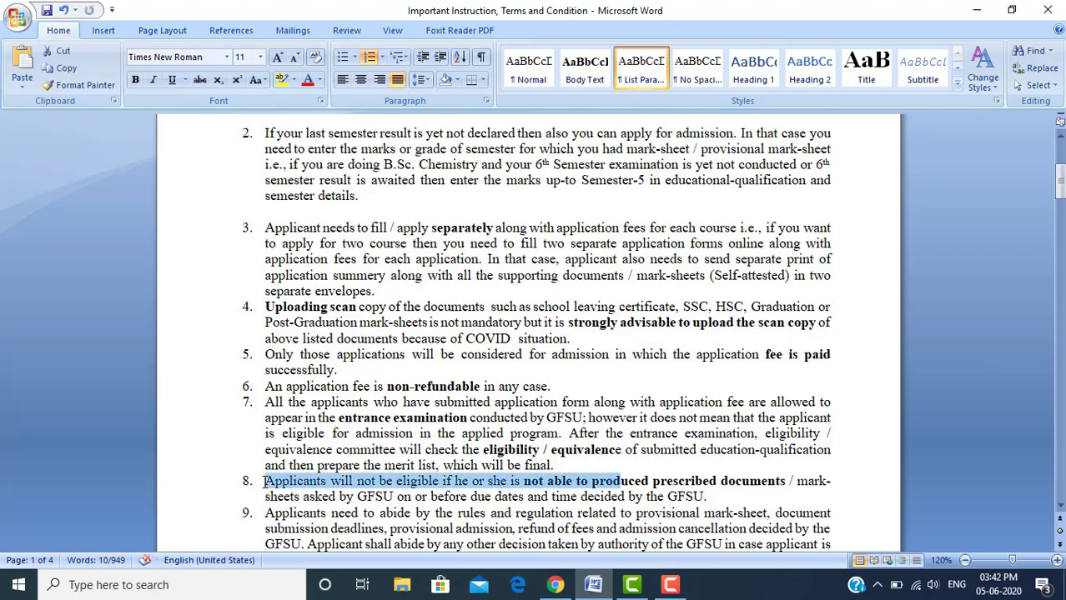
{"action": "key", "text": "shift+Right"}
{"action": "key", "text": "shift+Right"}
{"action": "key", "text": "shift+Right"}
{"action": "key", "text": "shift+Right"}
{"action": "key", "text": "shift+Right"}
{"action": "key", "text": "shift+Right"}
{"action": "key", "text": "shift+Right"}
{"action": "key", "text": "shift+Right"}
{"action": "key", "text": "shift+Right"}
{"action": "key", "text": "shift+Right"}
{"action": "key", "text": "shift+Right"}
{"action": "key", "text": "shift+Right"}
{"action": "key", "text": "shift+Right"}
{"action": "key", "text": "shift+Right"}
{"action": "key", "text": "shift+Right"}
{"action": "key", "text": "shift+Right"}
{"action": "key", "text": "shift+Right"}
{"action": "key", "text": "shift+Right"}
{"action": "key", "text": "shift+Right"}
{"action": "key", "text": "shift+Right"}
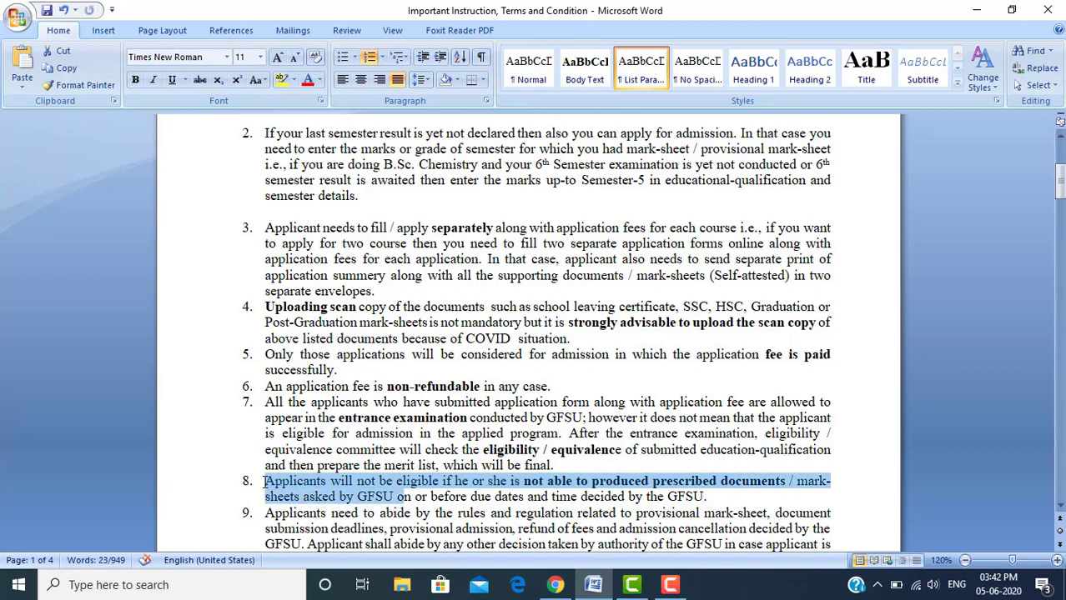
{"action": "key", "text": "shift+Right"}
{"action": "key", "text": "shift+Right"}
{"action": "key", "text": "shift+Right"}
{"action": "key", "text": "shift+Right"}
{"action": "key", "text": "shift+Right"}
{"action": "key", "text": "shift+Right"}
{"action": "key", "text": "shift+Right"}
{"action": "key", "text": "shift+Right"}
{"action": "key", "text": "shift+Right"}
{"action": "key", "text": "shift+Right"}
{"action": "key", "text": "shift+Right"}
{"action": "key", "text": "shift+Right"}
{"action": "key", "text": "shift+Right"}
{"action": "key", "text": "shift+Right"}
{"action": "key", "text": "shift+Right"}
{"action": "key", "text": "shift+Right"}
{"action": "key", "text": "shift+Right"}
{"action": "key", "text": "shift+Right"}
{"action": "key", "text": "shift+Right"}
{"action": "key", "text": "shift+Right"}
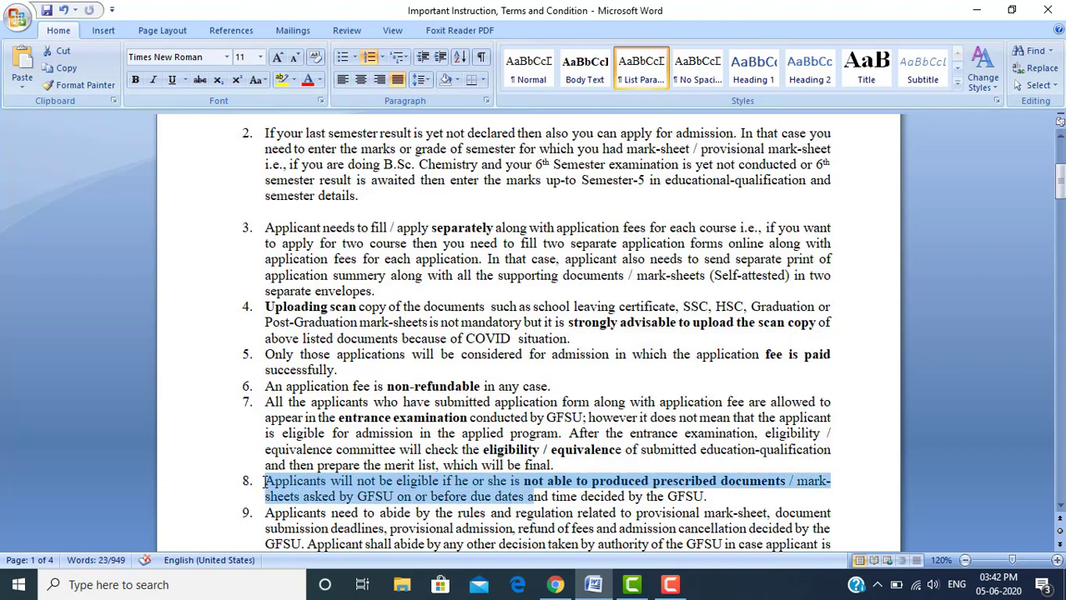
{"action": "key", "text": "shift+Right"}
{"action": "key", "text": "shift+Right"}
{"action": "key", "text": "shift+Right"}
{"action": "key", "text": "shift+Right"}
{"action": "key", "text": "shift+Right"}
{"action": "key", "text": "shift+Right"}
{"action": "key", "text": "shift+Right"}
{"action": "key", "text": "shift+Right"}
{"action": "key", "text": "shift+Right"}
{"action": "key", "text": "shift+Right"}
{"action": "key", "text": "shift+Right"}
{"action": "key", "text": "shift+Right"}
{"action": "key", "text": "shift+Right"}
{"action": "key", "text": "shift+Right"}
{"action": "key", "text": "shift+Right"}
{"action": "key", "text": "shift+Right"}
{"action": "key", "text": "shift+Right"}
{"action": "key", "text": "shift+Right"}
{"action": "key", "text": "shift+Right"}
{"action": "key", "text": "shift+Right"}
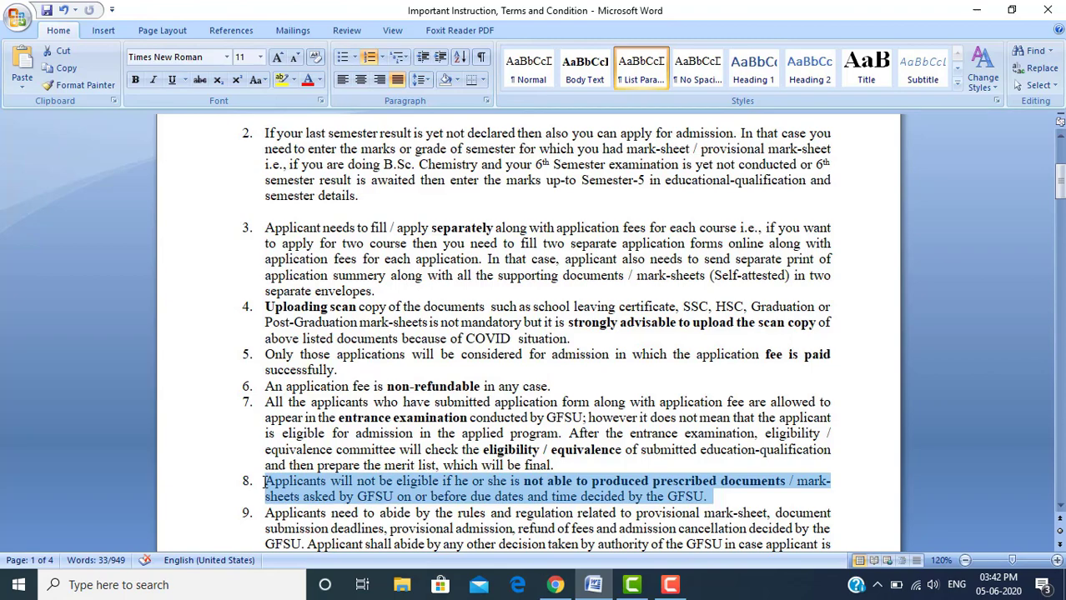
{"action": "key", "text": "Down"}
{"action": "key", "text": "Down"}
{"action": "key", "text": "Down"}
{"action": "key", "text": "Down"}
{"action": "key", "text": "Down"}
{"action": "key", "text": "Down"}
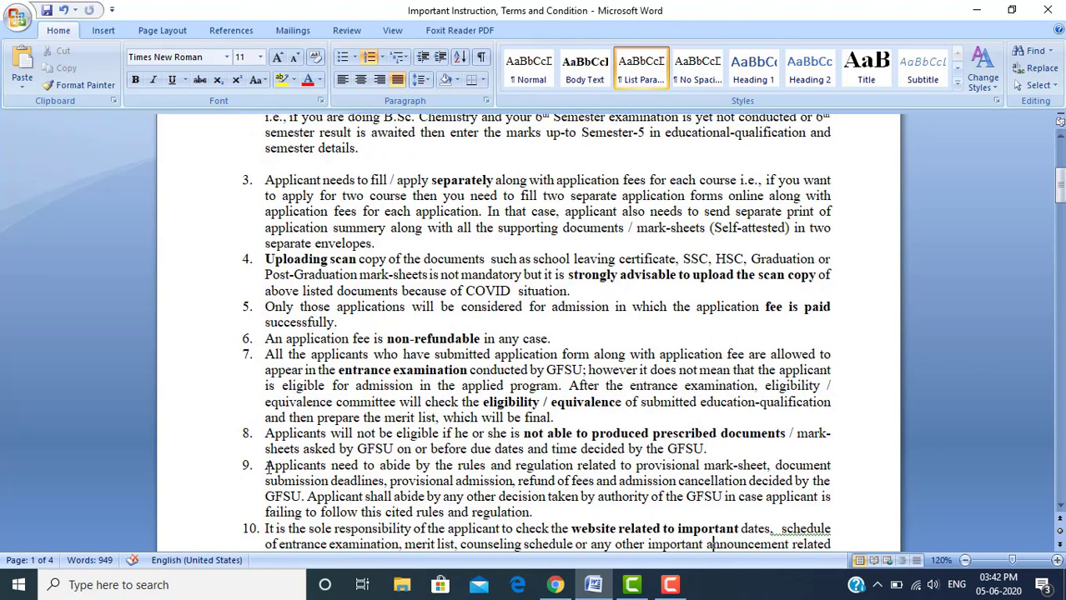
{"action": "left_click", "coordinate": [265, 467]}
{"action": "key", "text": "Right"}
{"action": "key", "text": "Right"}
{"action": "key", "text": "Right"}
{"action": "key", "text": "Right"}
{"action": "key", "text": "Right"}
{"action": "key", "text": "Right"}
{"action": "key", "text": "Right"}
{"action": "key", "text": "Right"}
{"action": "key", "text": "Right"}
{"action": "key", "text": "Right"}
{"action": "key", "text": "Right"}
{"action": "key", "text": "Right"}
{"action": "key", "text": "Right"}
{"action": "key", "text": "Right"}
{"action": "key", "text": "Right"}
{"action": "key", "text": "Right"}
{"action": "key", "text": "Right"}
{"action": "key", "text": "Right"}
{"action": "key", "text": "Right"}
{"action": "key", "text": "Right"}
{"action": "key", "text": "shift+Right"}
{"action": "key", "text": "shift+Right"}
{"action": "key", "text": "shift+Right"}
{"action": "key", "text": "shift+Right"}
{"action": "key", "text": "shift+Right"}
{"action": "key", "text": "shift+Right"}
{"action": "key", "text": "shift+Right"}
{"action": "key", "text": "shift+Right"}
{"action": "key", "text": "shift+Right"}
{"action": "key", "text": "shift+Right"}
{"action": "key", "text": "shift+Right"}
{"action": "key", "text": "shift+Right"}
{"action": "key", "text": "shift+Right"}
{"action": "key", "text": "shift+Right"}
{"action": "key", "text": "shift+Right"}
{"action": "key", "text": "shift+Right"}
{"action": "key", "text": "shift+Right"}
{"action": "key", "text": "shift+Right"}
{"action": "key", "text": "shift+Right"}
{"action": "key", "text": "shift+Right"}
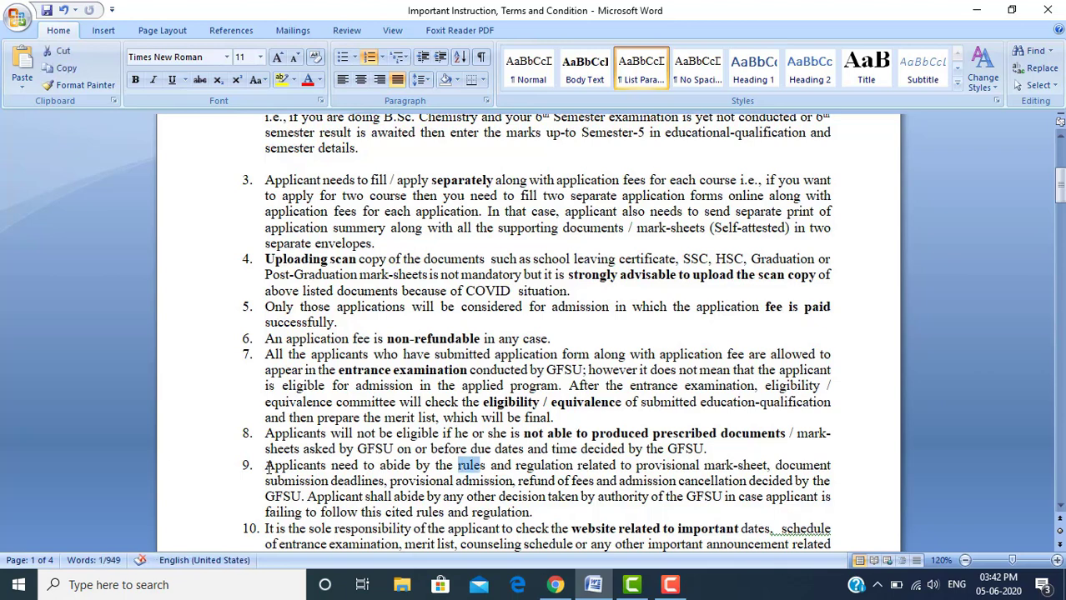
{"action": "key", "text": "shift+Right"}
{"action": "key", "text": "shift+Right"}
{"action": "key", "text": "shift+Right"}
{"action": "key", "text": "shift+Right"}
{"action": "key", "text": "shift+Right"}
{"action": "key", "text": "shift+Right"}
{"action": "key", "text": "shift+Right"}
{"action": "key", "text": "shift+Right"}
{"action": "key", "text": "shift+Right"}
{"action": "key", "text": "shift+Right"}
{"action": "key", "text": "shift+Right"}
{"action": "key", "text": "shift+Right"}
{"action": "key", "text": "shift+Right"}
{"action": "key", "text": "shift+Right"}
{"action": "key", "text": "shift+Right"}
{"action": "key", "text": "shift+Right"}
{"action": "key", "text": "shift+Right"}
{"action": "key", "text": "shift+Right"}
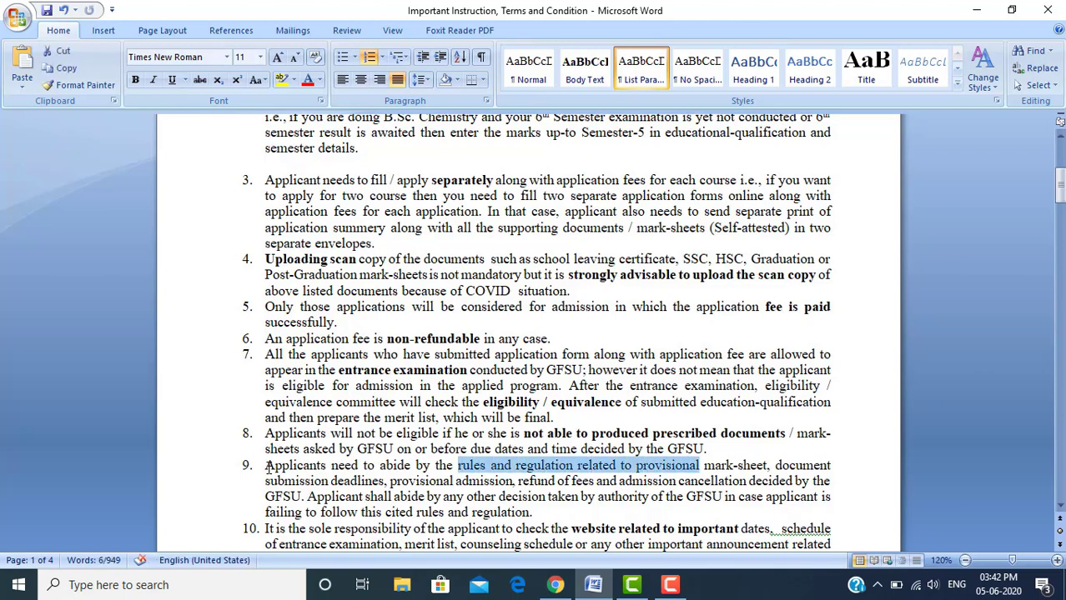
{"action": "key", "text": "shift+Right"}
{"action": "key", "text": "shift+Right"}
{"action": "key", "text": "shift+Right"}
{"action": "key", "text": "shift+Right"}
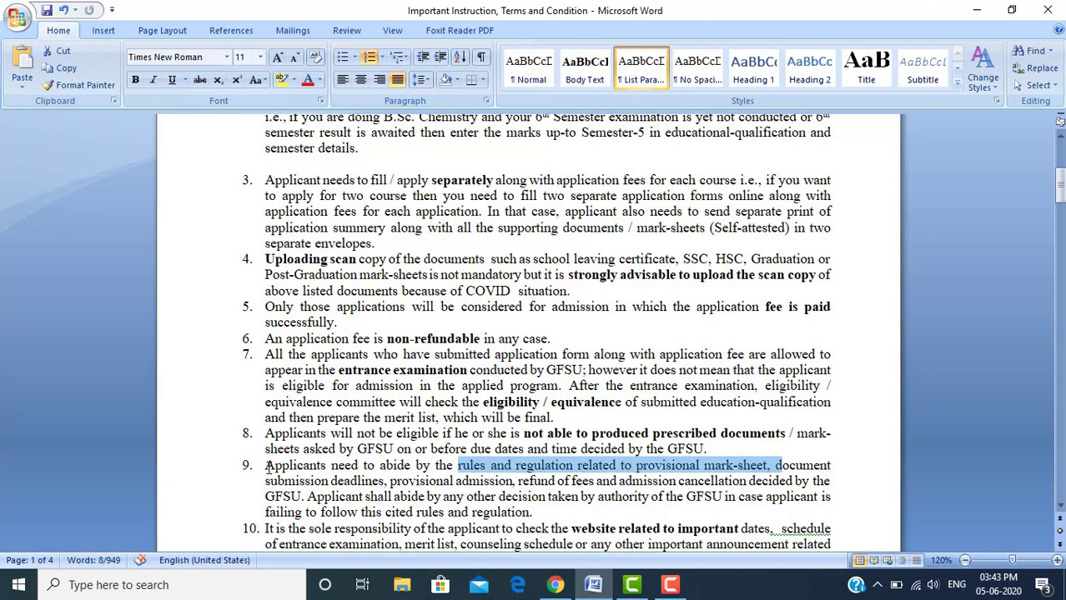
{"action": "key", "text": "shift+Right"}
{"action": "key", "text": "shift+Right"}
{"action": "key", "text": "shift+Right"}
{"action": "key", "text": "shift+Right"}
{"action": "key", "text": "shift+Right"}
{"action": "key", "text": "shift+Right"}
{"action": "key", "text": "shift+Right"}
{"action": "key", "text": "shift+Right"}
{"action": "key", "text": "shift+Right"}
{"action": "key", "text": "shift+Right"}
{"action": "key", "text": "shift+Right"}
{"action": "key", "text": "shift+Right"}
{"action": "key", "text": "shift+Right"}
{"action": "key", "text": "shift+Right"}
{"action": "key", "text": "shift+Right"}
{"action": "key", "text": "shift+Right"}
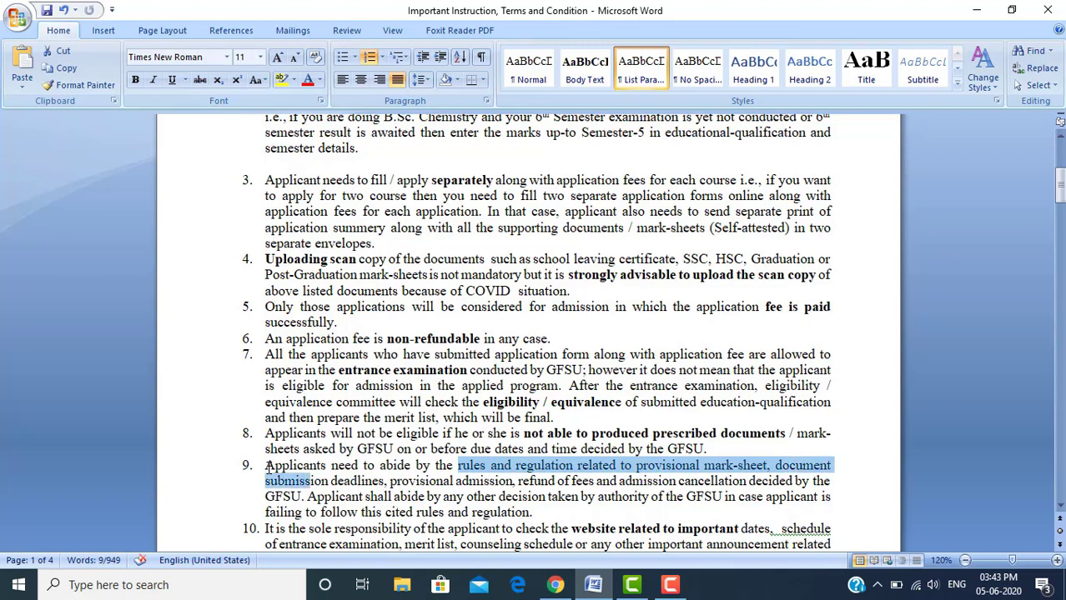
{"action": "key", "text": "shift+Right"}
{"action": "key", "text": "shift+Right"}
{"action": "key", "text": "shift+Right"}
{"action": "key", "text": "shift+Right"}
{"action": "key", "text": "shift+Right"}
{"action": "key", "text": "shift+Right"}
{"action": "key", "text": "shift+Right"}
{"action": "key", "text": "shift+Right"}
{"action": "key", "text": "shift+Right"}
{"action": "key", "text": "shift+Right"}
{"action": "key", "text": "shift+Right"}
{"action": "key", "text": "shift+Right"}
{"action": "key", "text": "shift+Right"}
{"action": "key", "text": "shift+Right"}
{"action": "key", "text": "shift+Right"}
{"action": "key", "text": "shift+Right"}
{"action": "key", "text": "shift+Right"}
{"action": "key", "text": "shift+Right"}
{"action": "key", "text": "shift+Right"}
{"action": "key", "text": "shift+Right"}
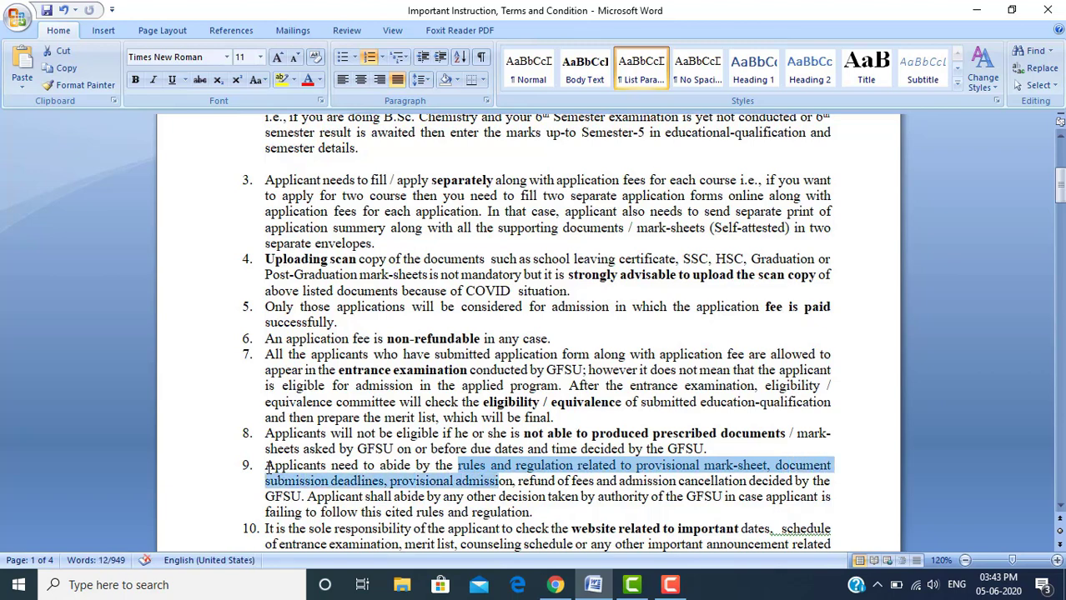
{"action": "key", "text": "shift+Right"}
{"action": "key", "text": "shift+Right"}
{"action": "key", "text": "shift+Right"}
{"action": "key", "text": "shift+Right"}
{"action": "key", "text": "shift+Right"}
{"action": "key", "text": "shift+Right"}
{"action": "key", "text": "shift+Right"}
{"action": "key", "text": "shift+Right"}
{"action": "key", "text": "shift+Right"}
{"action": "key", "text": "shift+Right"}
{"action": "key", "text": "shift+Right"}
{"action": "key", "text": "shift+Right"}
{"action": "key", "text": "shift+Right"}
{"action": "key", "text": "shift+Right"}
{"action": "key", "text": "shift+Right"}
{"action": "key", "text": "shift+Right"}
{"action": "key", "text": "shift+Right"}
{"action": "key", "text": "shift+Right"}
{"action": "key", "text": "shift+Right"}
{"action": "key", "text": "shift+Right"}
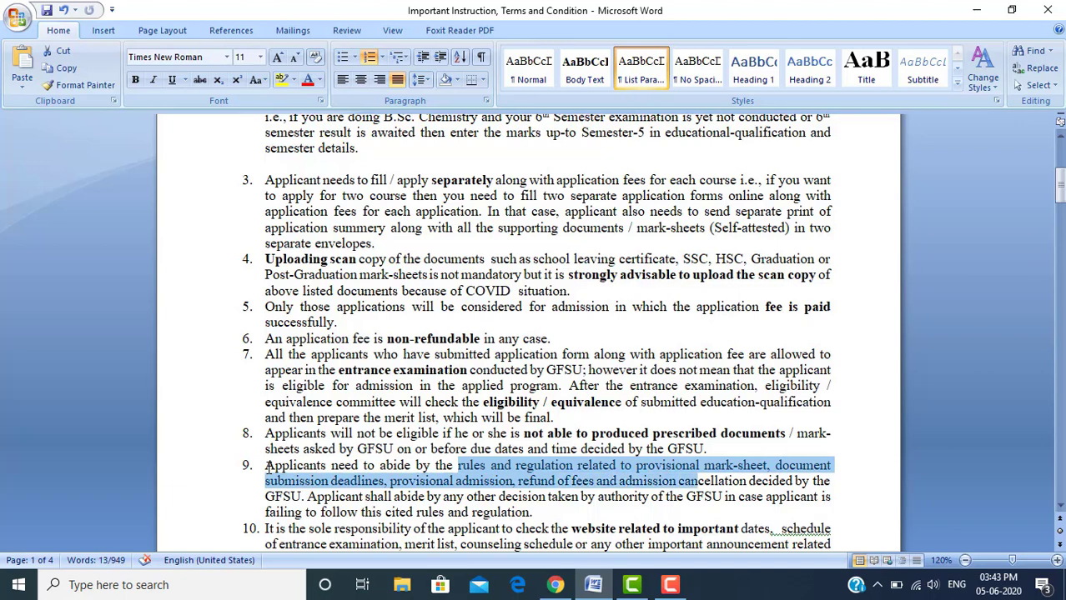
{"action": "key", "text": "shift+Right"}
{"action": "key", "text": "shift+Right"}
{"action": "key", "text": "shift+Right"}
{"action": "key", "text": "shift+Right"}
{"action": "key", "text": "shift+Right"}
{"action": "key", "text": "shift+Right"}
{"action": "key", "text": "shift+Right"}
{"action": "key", "text": "shift+Right"}
{"action": "key", "text": "shift+Right"}
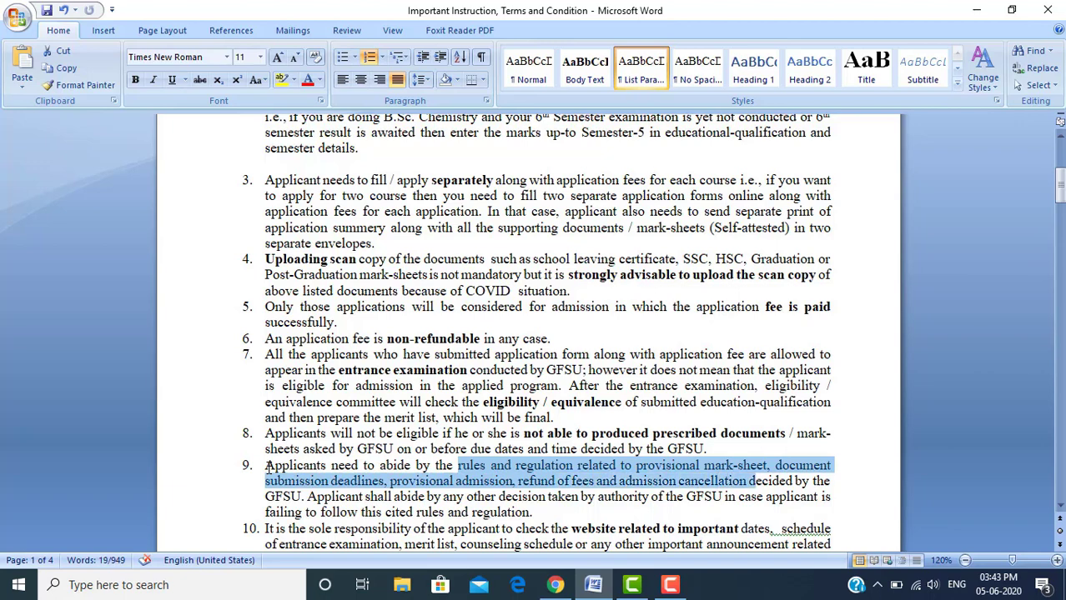
{"action": "key", "text": "shift+Right"}
{"action": "key", "text": "shift+Right"}
{"action": "key", "text": "shift+Right"}
{"action": "key", "text": "shift+Right"}
{"action": "key", "text": "shift+Right"}
{"action": "key", "text": "shift+Right"}
{"action": "key", "text": "shift+Right"}
{"action": "key", "text": "shift+Right"}
{"action": "key", "text": "shift+Right"}
{"action": "key", "text": "shift+Right"}
{"action": "key", "text": "shift+Right"}
{"action": "key", "text": "shift+Right"}
{"action": "key", "text": "shift+Right"}
{"action": "key", "text": "shift+Right"}
{"action": "key", "text": "shift+Right"}
{"action": "key", "text": "shift+Right"}
{"action": "key", "text": "shift+Right"}
{"action": "key", "text": "shift+Right"}
{"action": "key", "text": "shift+Right"}
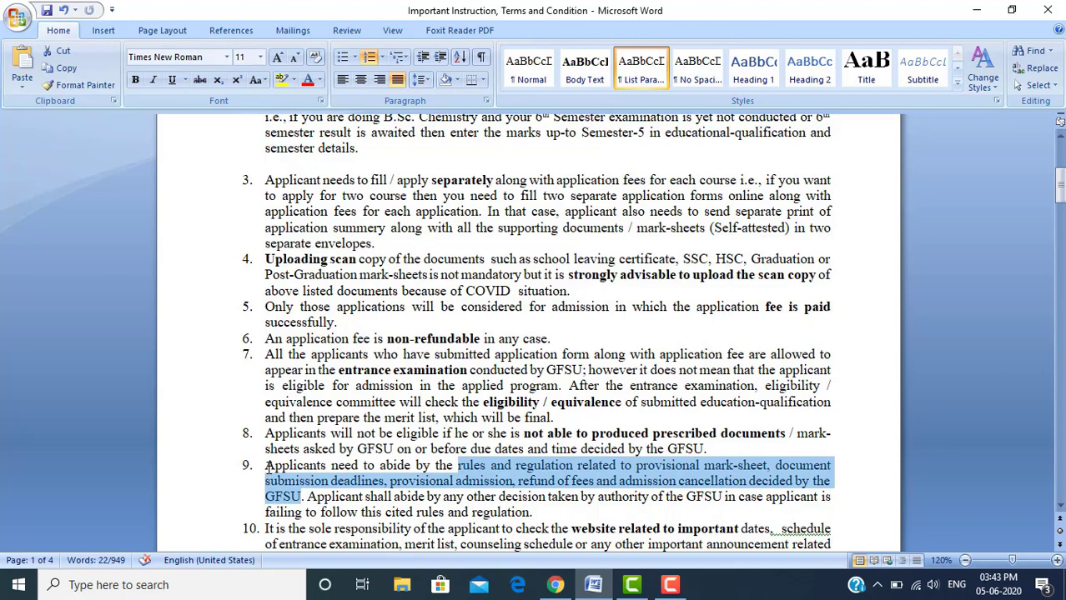
{"action": "key", "text": "shift+Right"}
{"action": "key", "text": "shift+Right"}
{"action": "key", "text": "shift+Right"}
{"action": "key", "text": "shift+Right"}
{"action": "key", "text": "shift+Right"}
{"action": "key", "text": "shift+Right"}
{"action": "key", "text": "shift+Right"}
{"action": "key", "text": "shift+Right"}
{"action": "key", "text": "shift+Right"}
{"action": "key", "text": "shift+Right"}
{"action": "key", "text": "shift+Right"}
{"action": "key", "text": "shift+Right"}
{"action": "key", "text": "shift+Right"}
{"action": "key", "text": "shift+Right"}
{"action": "key", "text": "shift+Right"}
{"action": "key", "text": "shift+Right"}
{"action": "key", "text": "shift+Right"}
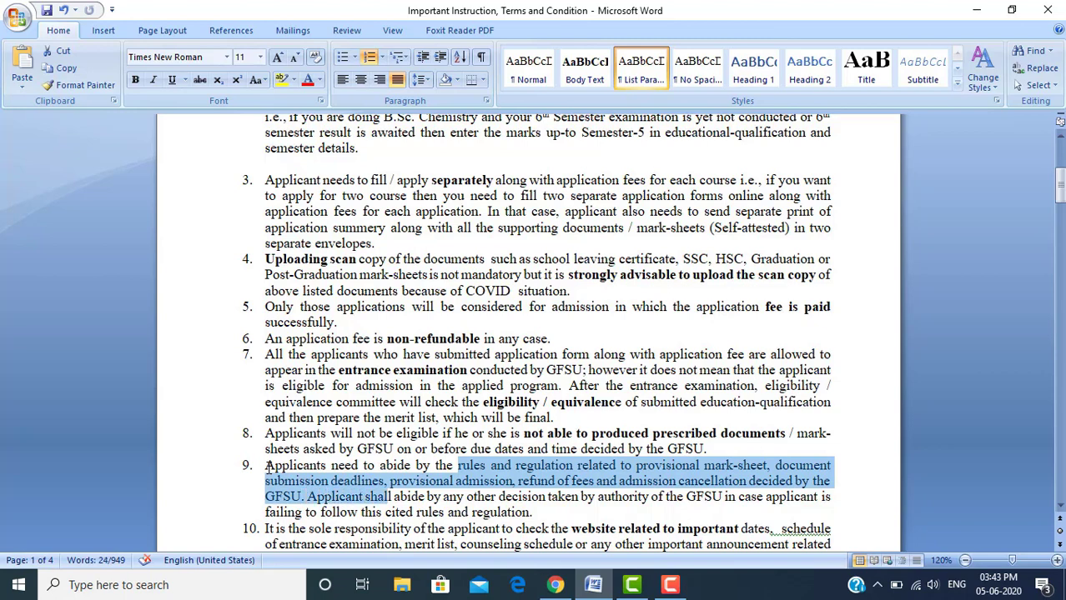
{"action": "key", "text": "shift+Right"}
{"action": "key", "text": "shift+Right"}
{"action": "key", "text": "shift+Right"}
{"action": "key", "text": "shift+Right"}
{"action": "key", "text": "shift+Right"}
{"action": "key", "text": "shift+Right"}
{"action": "key", "text": "shift+Right"}
{"action": "key", "text": "shift+Right"}
{"action": "key", "text": "shift+Right"}
{"action": "key", "text": "shift+Right"}
{"action": "key", "text": "shift+Right"}
{"action": "key", "text": "shift+Right"}
{"action": "key", "text": "shift+Right"}
{"action": "key", "text": "shift+Right"}
{"action": "key", "text": "shift+Right"}
{"action": "key", "text": "shift+Right"}
{"action": "key", "text": "shift+Right"}
{"action": "key", "text": "shift+Right"}
{"action": "key", "text": "shift+Right"}
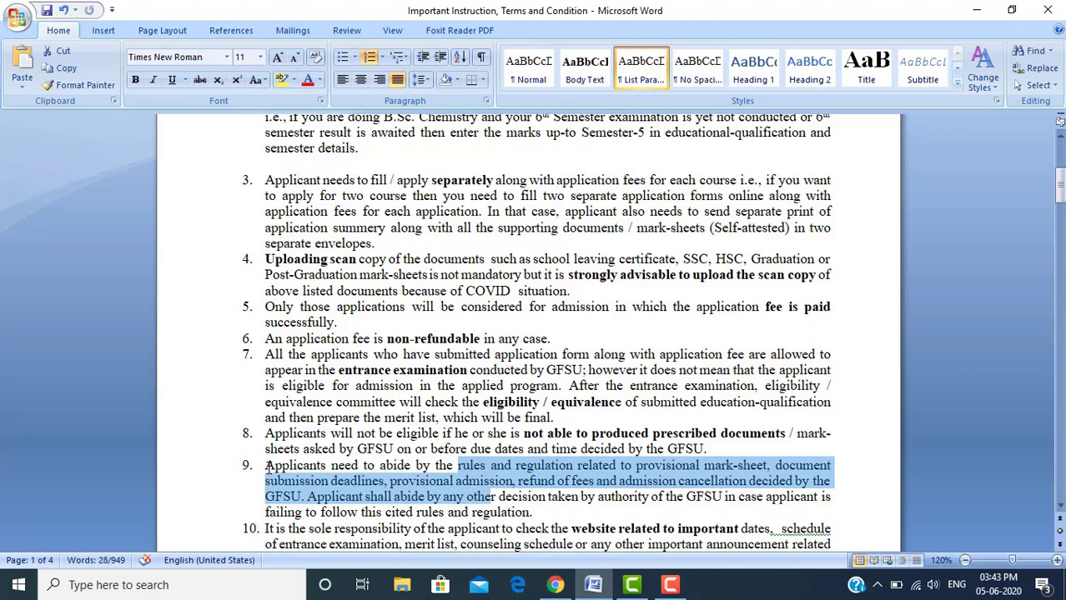
{"action": "key", "text": "shift+Right"}
{"action": "key", "text": "shift+Right"}
{"action": "key", "text": "shift+Right"}
{"action": "key", "text": "shift+Right"}
{"action": "key", "text": "shift+Right"}
{"action": "key", "text": "shift+Right"}
{"action": "key", "text": "shift+Right"}
{"action": "key", "text": "shift+Right"}
{"action": "key", "text": "shift+Right"}
{"action": "key", "text": "shift+Right"}
{"action": "key", "text": "shift+Right"}
{"action": "key", "text": "shift+Right"}
{"action": "key", "text": "shift+Right"}
{"action": "key", "text": "shift+Right"}
{"action": "key", "text": "shift+Right"}
{"action": "key", "text": "shift+Right"}
{"action": "key", "text": "shift+Right"}
{"action": "key", "text": "shift+Right"}
{"action": "key", "text": "shift+Right"}
{"action": "key", "text": "shift+Right"}
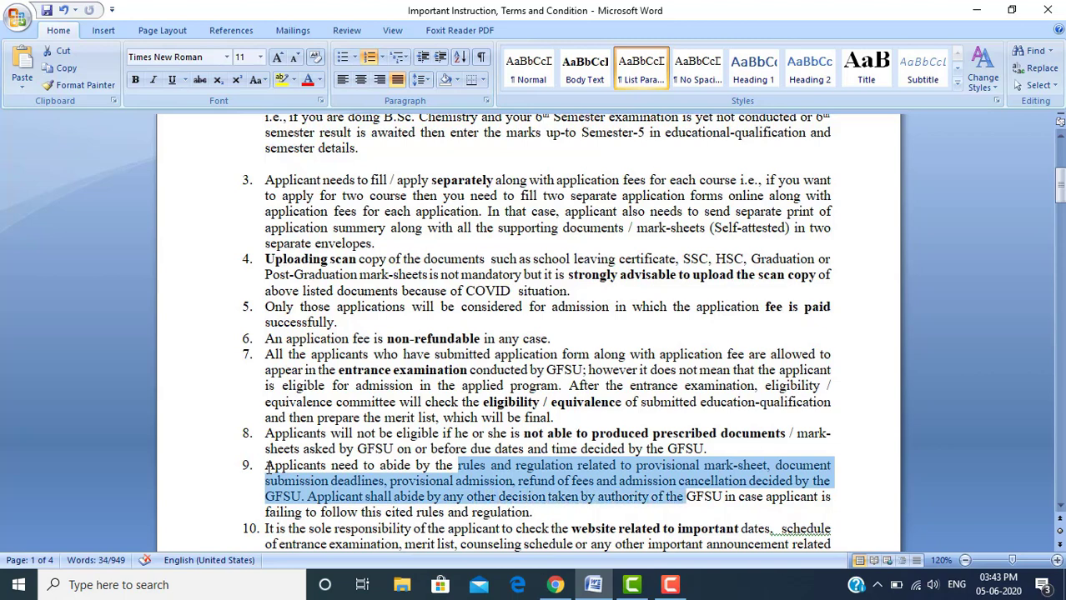
{"action": "key", "text": "shift+Right"}
{"action": "key", "text": "shift+Right"}
{"action": "key", "text": "shift+Right"}
{"action": "key", "text": "shift+Right"}
{"action": "key", "text": "shift+Right"}
{"action": "key", "text": "shift+Right"}
{"action": "key", "text": "shift+Right"}
{"action": "key", "text": "shift+Right"}
{"action": "key", "text": "shift+Right"}
{"action": "key", "text": "shift+Right"}
{"action": "key", "text": "shift+Right"}
{"action": "key", "text": "shift+Right"}
{"action": "key", "text": "shift+Right"}
{"action": "key", "text": "shift+Right"}
{"action": "key", "text": "shift+Right"}
{"action": "key", "text": "shift+Right"}
{"action": "key", "text": "shift+Right"}
{"action": "key", "text": "shift+Right"}
{"action": "key", "text": "shift+Right"}
{"action": "key", "text": "shift+Right"}
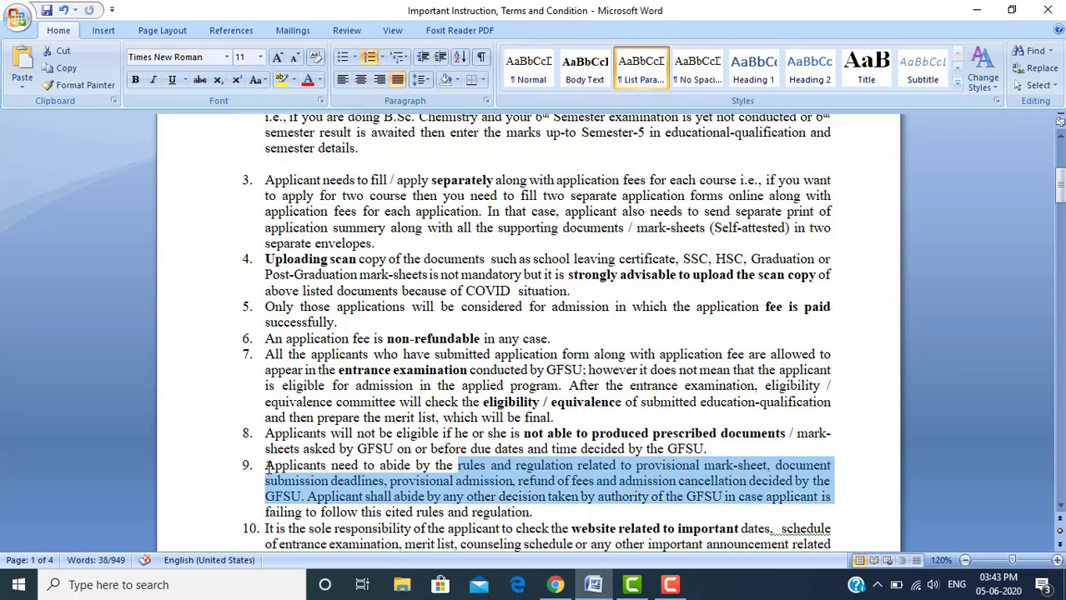
{"action": "key", "text": "shift+Right"}
{"action": "key", "text": "shift+Right"}
{"action": "key", "text": "shift+Right"}
{"action": "key", "text": "shift+Right"}
{"action": "key", "text": "shift+Right"}
{"action": "key", "text": "shift+Right"}
{"action": "key", "text": "shift+Right"}
{"action": "key", "text": "shift+Right"}
{"action": "key", "text": "shift+Right"}
{"action": "key", "text": "shift+Right"}
{"action": "key", "text": "shift+Right"}
{"action": "key", "text": "shift+Right"}
{"action": "key", "text": "shift+Right"}
{"action": "key", "text": "shift+Right"}
{"action": "key", "text": "shift+Right"}
{"action": "key", "text": "shift+Right"}
{"action": "key", "text": "shift+Right"}
{"action": "key", "text": "shift+Right"}
{"action": "key", "text": "shift+Right"}
{"action": "key", "text": "shift+Right"}
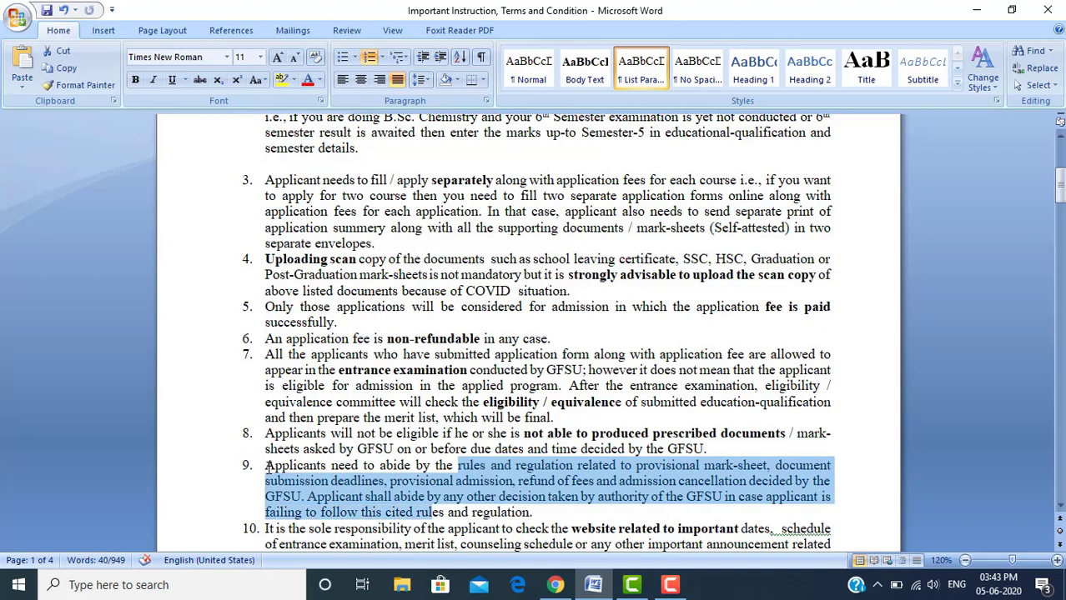
{"action": "key", "text": "shift+Right"}
{"action": "key", "text": "shift+Right"}
{"action": "key", "text": "shift+Right"}
{"action": "key", "text": "shift+Right"}
{"action": "key", "text": "shift+Right"}
{"action": "key", "text": "shift+Right"}
{"action": "key", "text": "shift+Right"}
{"action": "key", "text": "shift+Right"}
{"action": "key", "text": "shift+Right"}
{"action": "key", "text": "shift+Right"}
{"action": "key", "text": "shift+Right"}
{"action": "key", "text": "shift+Right"}
{"action": "key", "text": "shift+Right"}
{"action": "key", "text": "shift+Right"}
{"action": "key", "text": "shift+Right"}
{"action": "key", "text": "shift+Right"}
{"action": "key", "text": "shift+Right"}
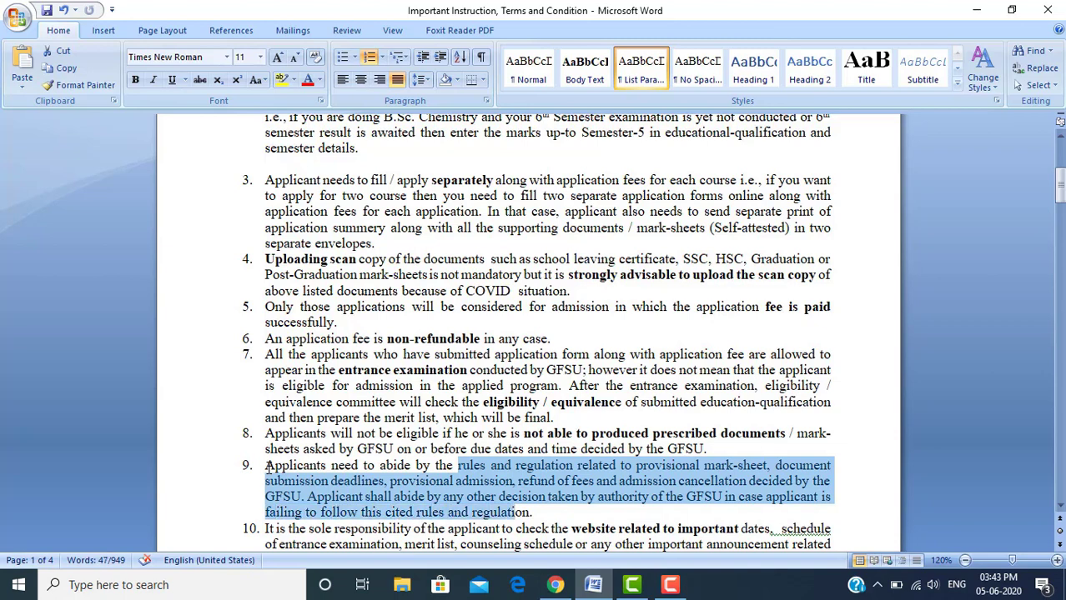
{"action": "key", "text": "shift+Right"}
{"action": "key", "text": "shift+Right"}
{"action": "key", "text": "shift+Right"}
{"action": "key", "text": "Down"}
{"action": "key", "text": "Down"}
{"action": "key", "text": "Down"}
{"action": "key", "text": "Down"}
{"action": "key", "text": "Down"}
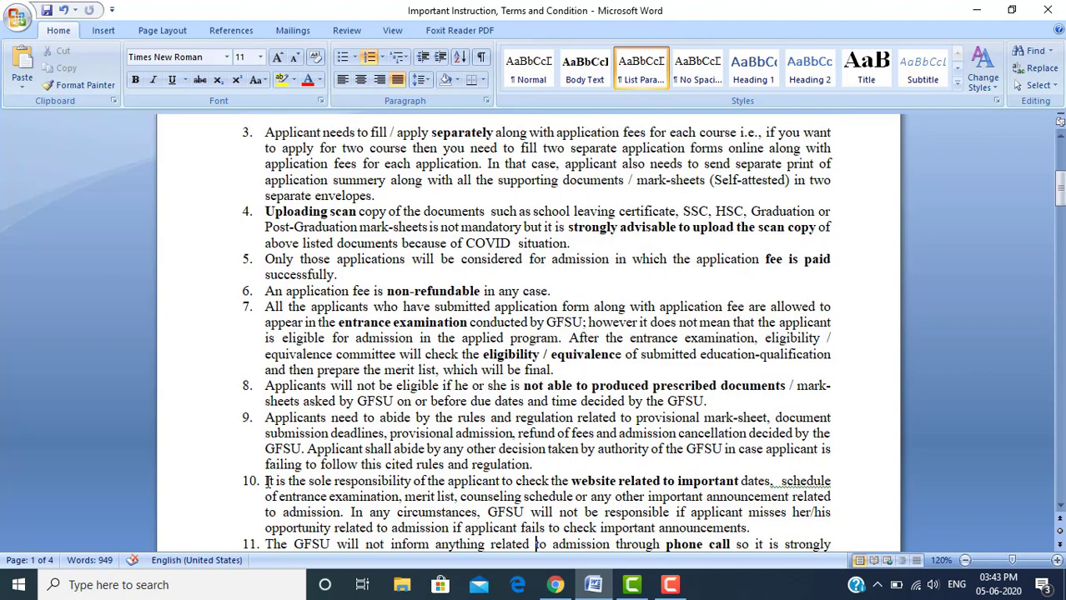
{"action": "left_click", "coordinate": [267, 481]}
{"action": "key", "text": "shift+Right"}
{"action": "key", "text": "shift+Right"}
{"action": "key", "text": "shift+Right"}
{"action": "key", "text": "shift+Right"}
{"action": "key", "text": "shift+Right"}
{"action": "key", "text": "shift+Right"}
{"action": "key", "text": "shift+Right"}
{"action": "key", "text": "shift+Right"}
{"action": "key", "text": "shift+Right"}
{"action": "key", "text": "shift+Right"}
{"action": "key", "text": "shift+Right"}
{"action": "key", "text": "shift+Right"}
{"action": "key", "text": "shift+Right"}
{"action": "key", "text": "shift+Right"}
{"action": "key", "text": "shift+Right"}
{"action": "key", "text": "shift+Right"}
{"action": "key", "text": "shift+Right"}
{"action": "key", "text": "shift+Right"}
{"action": "key", "text": "shift+Right"}
{"action": "key", "text": "shift+Right"}
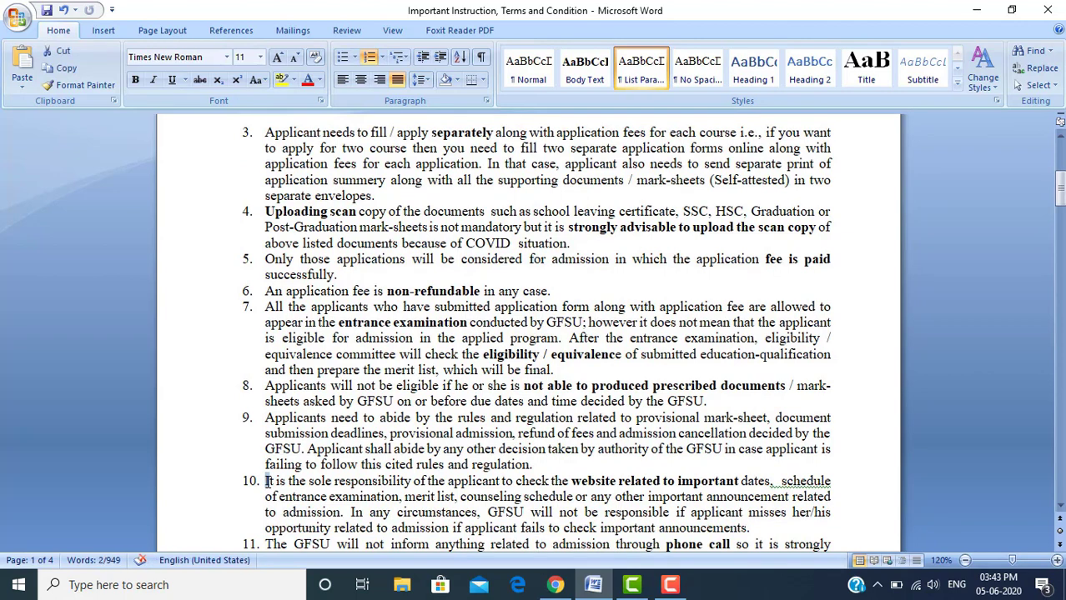
{"action": "key", "text": "shift+Right"}
{"action": "key", "text": "shift+Right"}
{"action": "key", "text": "shift+Right"}
{"action": "key", "text": "shift+Right"}
{"action": "key", "text": "shift+Right"}
{"action": "key", "text": "shift+Right"}
{"action": "key", "text": "shift+Right"}
{"action": "key", "text": "shift+Right"}
{"action": "key", "text": "shift+Right"}
{"action": "key", "text": "shift+Right"}
{"action": "key", "text": "shift+Right"}
{"action": "key", "text": "shift+Right"}
{"action": "key", "text": "shift+Right"}
{"action": "key", "text": "shift+Right"}
{"action": "key", "text": "shift+Right"}
{"action": "key", "text": "shift+Right"}
{"action": "key", "text": "shift+Right"}
{"action": "key", "text": "shift+Right"}
{"action": "key", "text": "shift+Right"}
{"action": "key", "text": "shift+Right"}
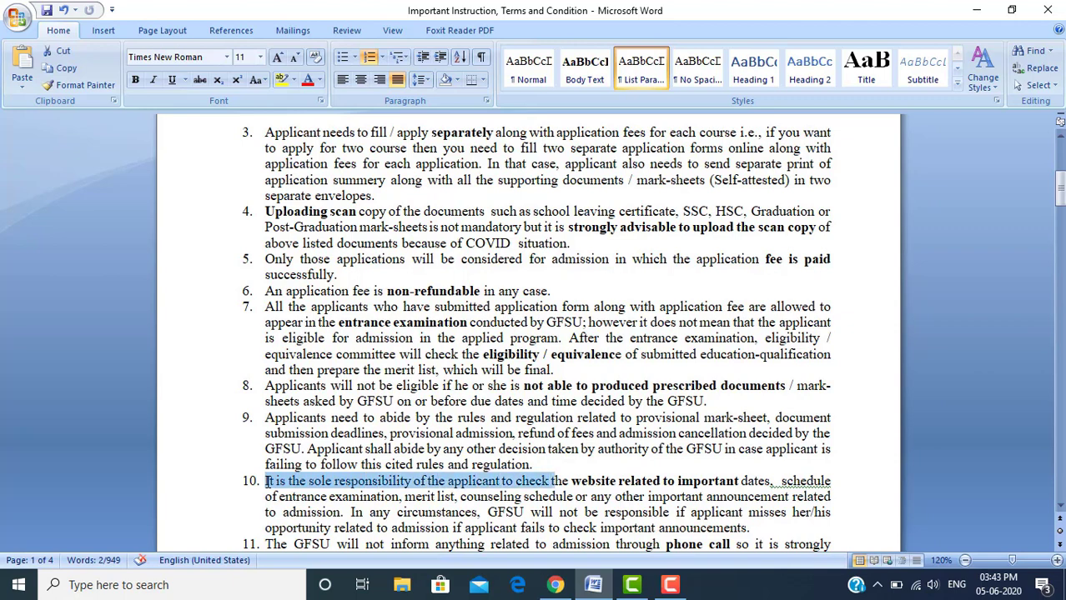
{"action": "key", "text": "shift+Right"}
{"action": "key", "text": "shift+Right"}
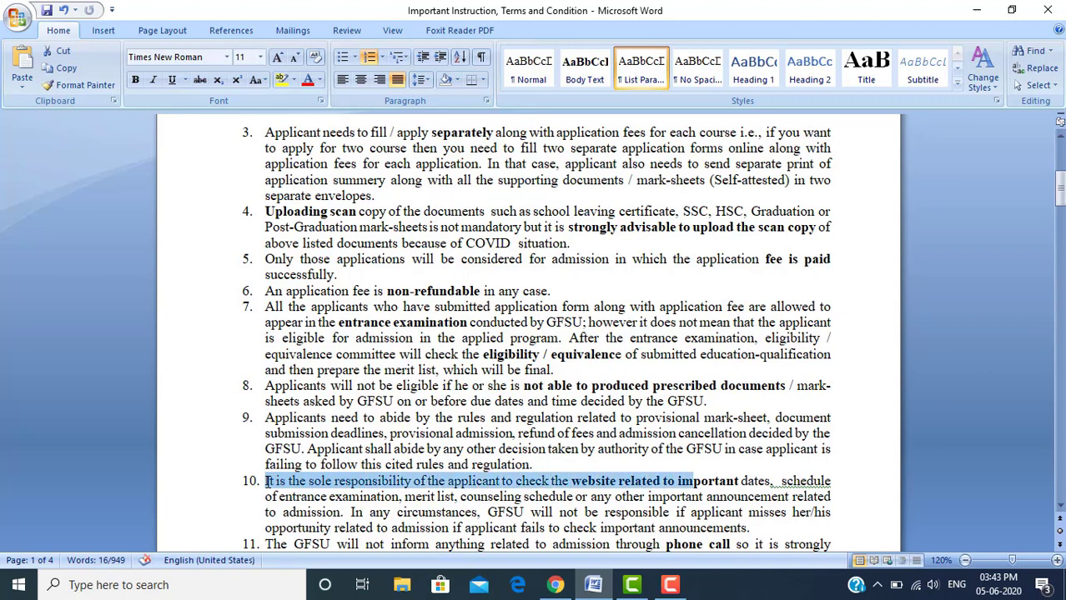
{"action": "key", "text": "shift+Right"}
{"action": "key", "text": "shift+Right"}
{"action": "key", "text": "shift+Right"}
{"action": "key", "text": "shift+Right"}
{"action": "key", "text": "shift+Right"}
{"action": "key", "text": "shift+Right"}
{"action": "key", "text": "shift+Right"}
{"action": "key", "text": "shift+Right"}
{"action": "key", "text": "shift+Right"}
{"action": "key", "text": "shift+Right"}
{"action": "key", "text": "shift+Right"}
{"action": "key", "text": "shift+Right"}
{"action": "key", "text": "shift+Right"}
{"action": "key", "text": "shift+Right"}
{"action": "key", "text": "shift+Right"}
{"action": "key", "text": "shift+Right"}
{"action": "key", "text": "shift+Right"}
{"action": "key", "text": "shift+Right"}
{"action": "key", "text": "shift+Right"}
{"action": "key", "text": "shift+Right"}
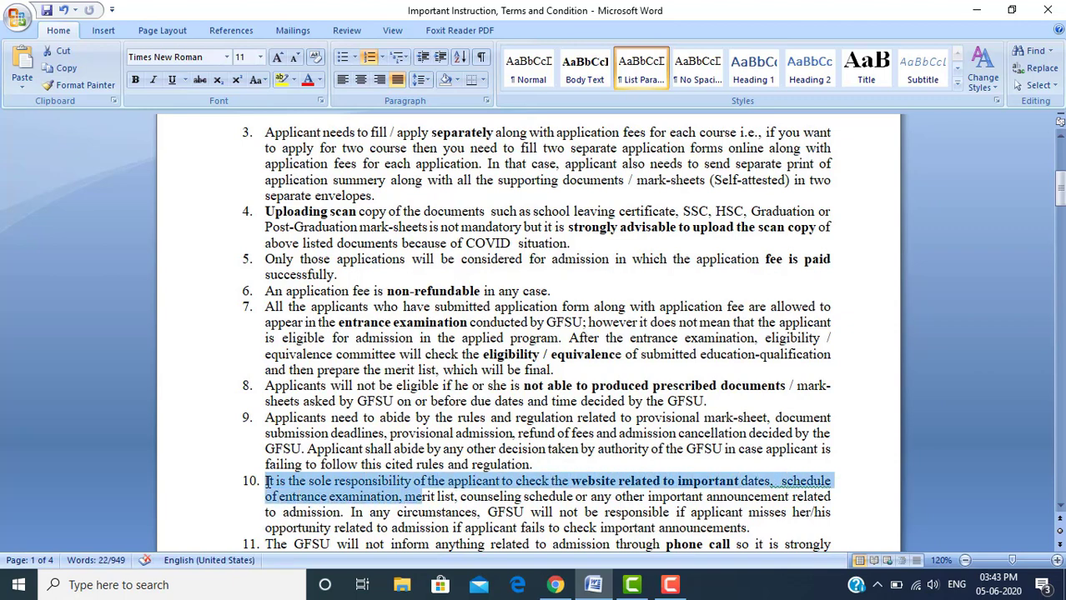
{"action": "key", "text": "shift+Right"}
{"action": "key", "text": "shift+Right"}
{"action": "key", "text": "shift+Right"}
{"action": "key", "text": "shift+Right"}
{"action": "key", "text": "shift+Right"}
{"action": "key", "text": "shift+Right"}
{"action": "key", "text": "shift+Right"}
{"action": "key", "text": "shift+Right"}
{"action": "key", "text": "shift+Right"}
{"action": "key", "text": "shift+Right"}
{"action": "key", "text": "shift+Right"}
{"action": "key", "text": "shift+Right"}
{"action": "key", "text": "shift+Right"}
{"action": "key", "text": "shift+Right"}
{"action": "key", "text": "shift+Right"}
{"action": "key", "text": "shift+Right"}
{"action": "key", "text": "shift+Right"}
{"action": "key", "text": "shift+Right"}
{"action": "key", "text": "shift+Right"}
{"action": "key", "text": "shift+Right"}
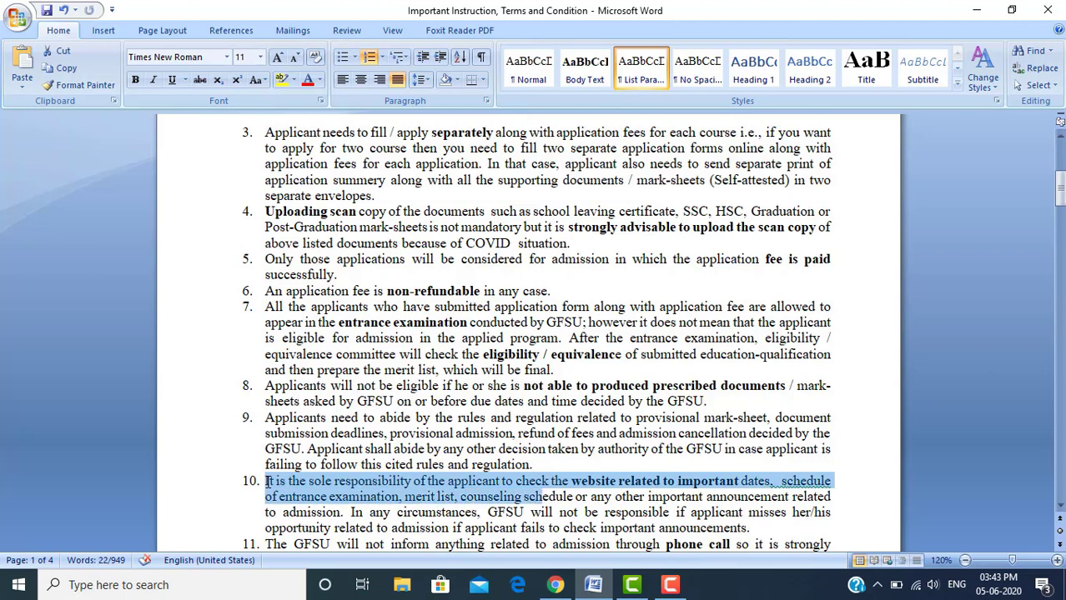
{"action": "key", "text": "shift+Right"}
{"action": "key", "text": "shift+Right"}
{"action": "key", "text": "shift+Right"}
{"action": "key", "text": "shift+Right"}
{"action": "key", "text": "shift+Right"}
{"action": "key", "text": "shift+Right"}
{"action": "key", "text": "shift+Right"}
{"action": "key", "text": "shift+Right"}
{"action": "key", "text": "shift+Right"}
{"action": "key", "text": "shift+Right"}
{"action": "key", "text": "shift+Right"}
{"action": "key", "text": "shift+Right"}
{"action": "key", "text": "shift+Right"}
{"action": "key", "text": "shift+Right"}
{"action": "key", "text": "shift+Right"}
{"action": "key", "text": "shift+Right"}
{"action": "key", "text": "shift+Right"}
{"action": "key", "text": "shift+Right"}
{"action": "key", "text": "shift+Right"}
{"action": "key", "text": "shift+Right"}
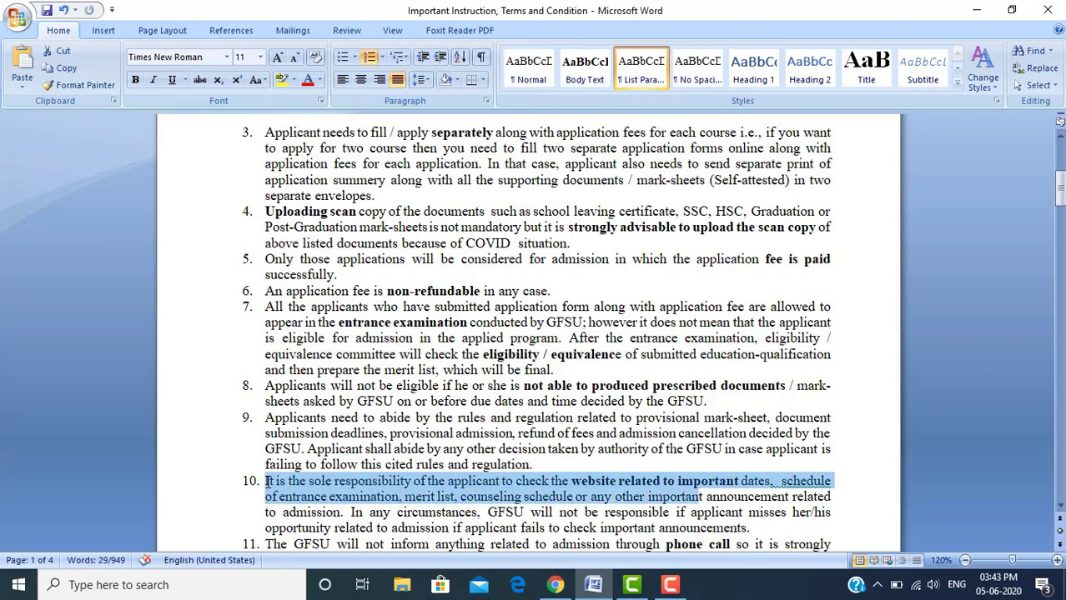
{"action": "key", "text": "shift+Right"}
{"action": "key", "text": "shift+Right"}
{"action": "key", "text": "shift+Right"}
{"action": "key", "text": "shift+Right"}
{"action": "key", "text": "shift+Right"}
{"action": "key", "text": "shift+Right"}
{"action": "key", "text": "shift+Right"}
{"action": "key", "text": "shift+Right"}
{"action": "key", "text": "shift+Right"}
{"action": "key", "text": "shift+Right"}
{"action": "key", "text": "shift+Right"}
{"action": "key", "text": "shift+Right"}
{"action": "key", "text": "shift+Right"}
{"action": "key", "text": "shift+Right"}
{"action": "key", "text": "shift+Right"}
{"action": "key", "text": "shift+Right"}
{"action": "key", "text": "shift+Right"}
{"action": "key", "text": "shift+Right"}
{"action": "key", "text": "shift+Right"}
{"action": "key", "text": "shift+Right"}
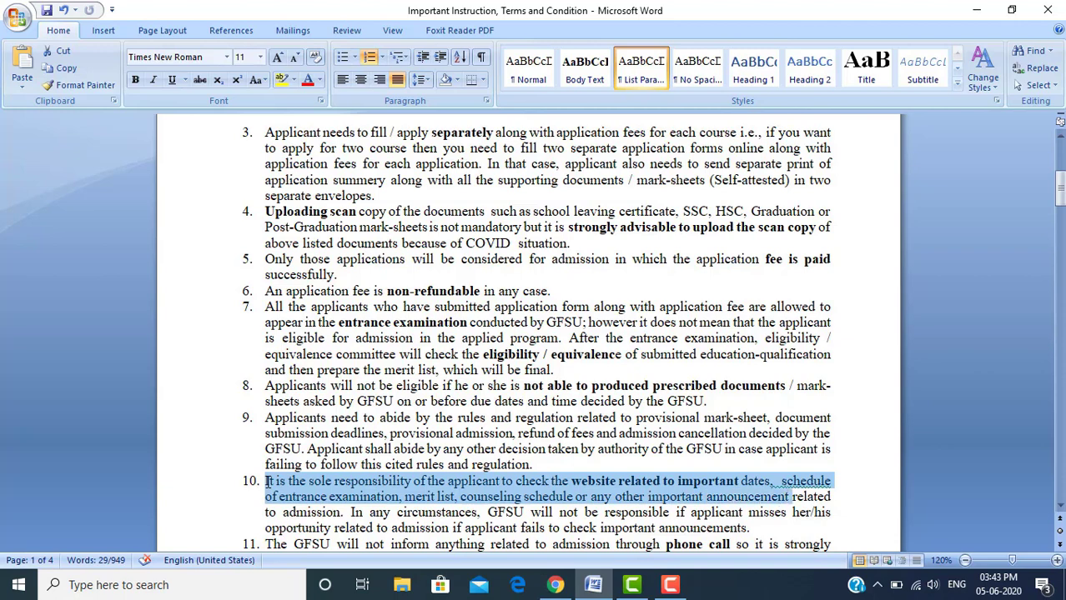
{"action": "key", "text": "shift+Right"}
{"action": "key", "text": "shift+Right"}
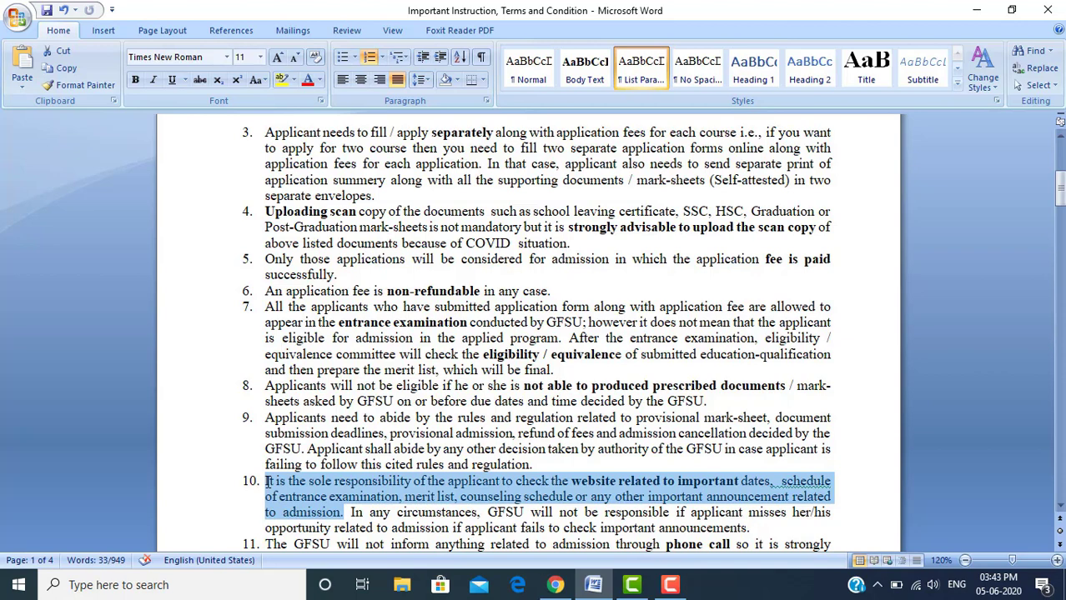
{"action": "key", "text": "Right"}
{"action": "key", "text": "Right"}
{"action": "key", "text": "shift+Right"}
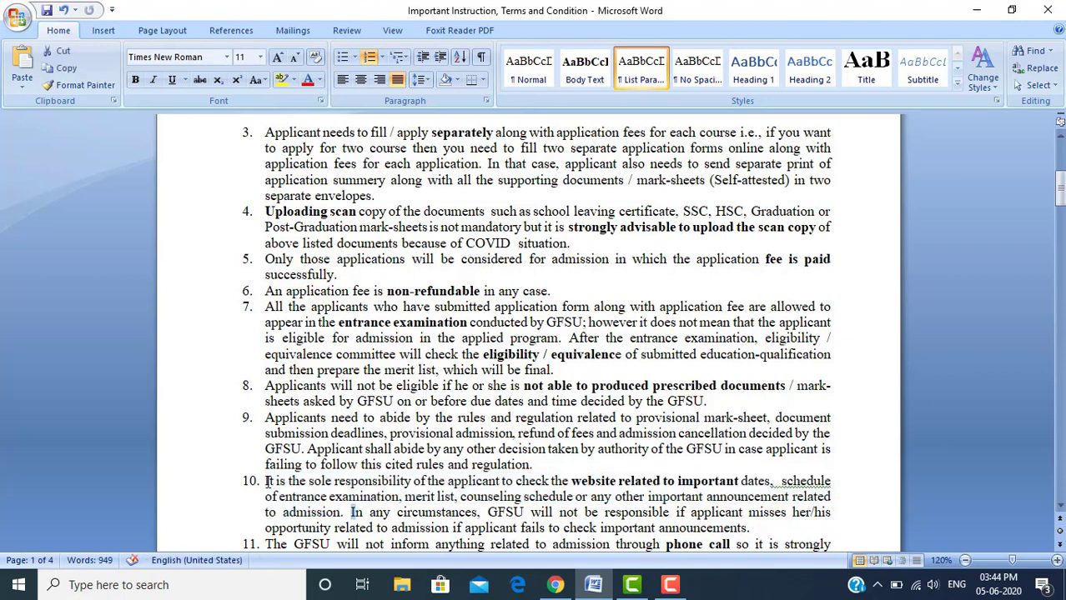
{"action": "key", "text": "shift+Right"}
{"action": "key", "text": "shift+Right"}
{"action": "key", "text": "shift+Right"}
{"action": "key", "text": "shift+Right"}
{"action": "key", "text": "shift+Right"}
{"action": "key", "text": "shift+Right"}
{"action": "key", "text": "shift+Right"}
{"action": "key", "text": "shift+Right"}
{"action": "key", "text": "shift+Right"}
{"action": "key", "text": "shift+Right"}
{"action": "key", "text": "shift+Right"}
{"action": "key", "text": "shift+Right"}
{"action": "key", "text": "shift+Right"}
{"action": "key", "text": "shift+Right"}
{"action": "key", "text": "shift+Right"}
{"action": "key", "text": "shift+Right"}
{"action": "key", "text": "shift+Right"}
{"action": "key", "text": "shift+Right"}
{"action": "key", "text": "shift+Right"}
{"action": "key", "text": "shift+Right"}
{"action": "key", "text": "shift+Right"}
{"action": "key", "text": "shift+Right"}
{"action": "key", "text": "shift+Right"}
{"action": "key", "text": "shift+Right"}
{"action": "key", "text": "shift+Right"}
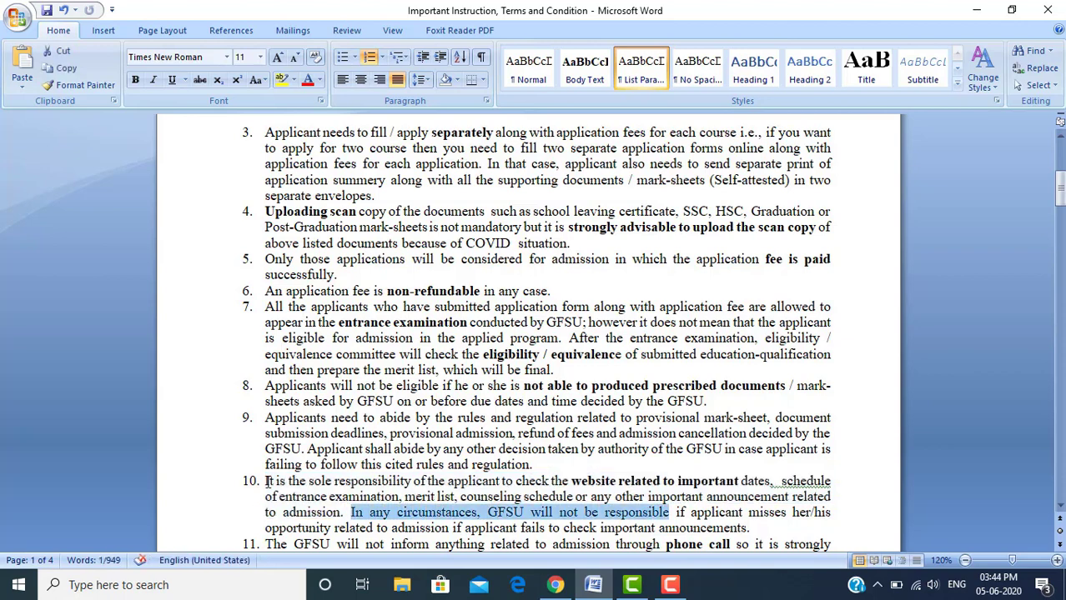
{"action": "key", "text": "shift+Right"}
{"action": "key", "text": "shift+Right"}
{"action": "key", "text": "shift+Right"}
{"action": "key", "text": "shift+Right"}
{"action": "key", "text": "shift+Right"}
{"action": "key", "text": "shift+Right"}
{"action": "key", "text": "shift+Right"}
{"action": "key", "text": "shift+Right"}
{"action": "key", "text": "shift+Right"}
{"action": "key", "text": "shift+Right"}
{"action": "key", "text": "shift+Right"}
{"action": "key", "text": "shift+Right"}
{"action": "key", "text": "shift+Right"}
{"action": "key", "text": "shift+Right"}
{"action": "key", "text": "shift+Right"}
{"action": "key", "text": "shift+Right"}
{"action": "key", "text": "shift+Right"}
{"action": "key", "text": "shift+Right"}
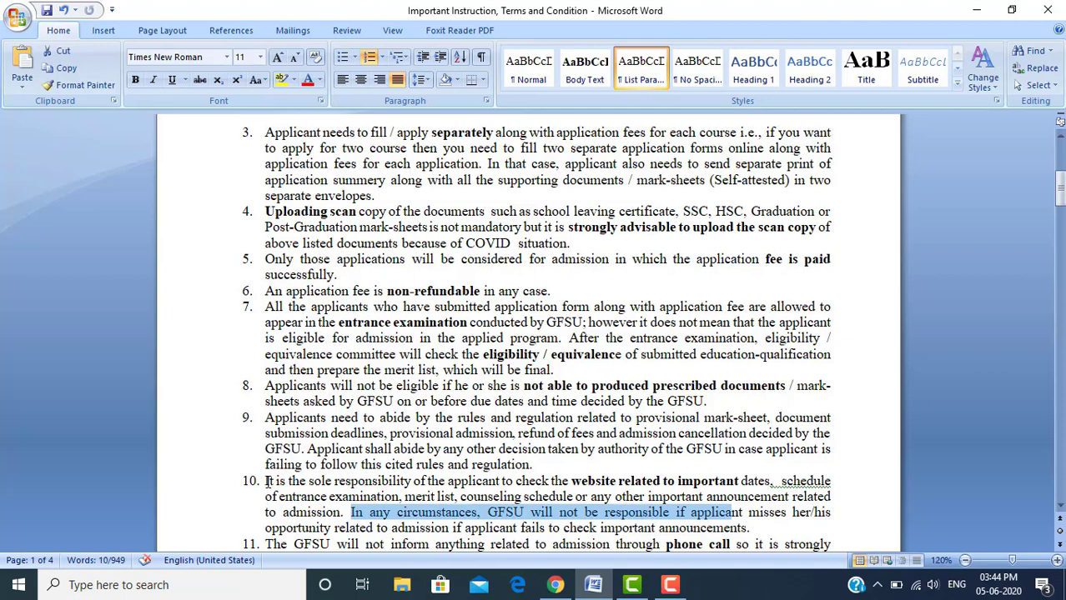
{"action": "key", "text": "shift+Right"}
{"action": "key", "text": "shift+Right"}
{"action": "key", "text": "shift+Right"}
{"action": "key", "text": "shift+Right"}
{"action": "key", "text": "shift+Right"}
{"action": "key", "text": "shift+Right"}
{"action": "key", "text": "shift+Right"}
{"action": "key", "text": "shift+Right"}
{"action": "key", "text": "shift+Right"}
{"action": "key", "text": "shift+Right"}
{"action": "key", "text": "shift+Right"}
{"action": "key", "text": "shift+Right"}
{"action": "key", "text": "shift+Right"}
{"action": "key", "text": "shift+Right"}
{"action": "key", "text": "shift+Right"}
{"action": "key", "text": "shift+Right"}
{"action": "key", "text": "shift+Right"}
{"action": "key", "text": "shift+Right"}
{"action": "key", "text": "shift+Right"}
{"action": "key", "text": "shift+Right"}
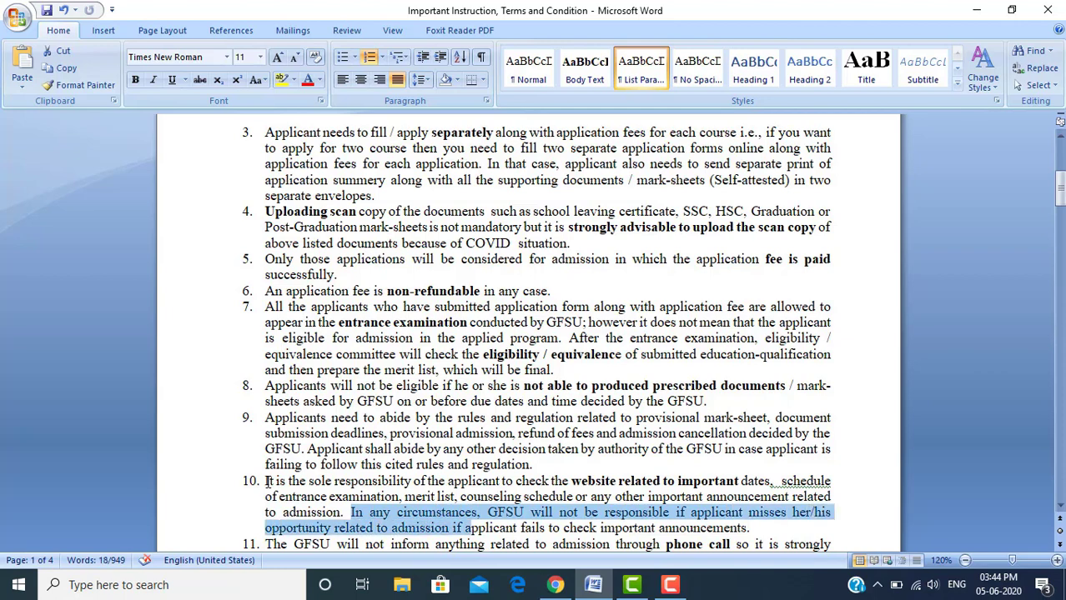
{"action": "key", "text": "shift+Right"}
{"action": "key", "text": "shift+Right"}
{"action": "key", "text": "shift+Right"}
{"action": "key", "text": "shift+Right"}
{"action": "key", "text": "shift+Right"}
{"action": "key", "text": "shift+Right"}
{"action": "key", "text": "shift+Right"}
{"action": "key", "text": "shift+Right"}
{"action": "key", "text": "shift+Right"}
{"action": "key", "text": "shift+Right"}
{"action": "key", "text": "shift+Right"}
{"action": "key", "text": "shift+Right"}
{"action": "key", "text": "shift+Right"}
{"action": "key", "text": "shift+Right"}
{"action": "key", "text": "shift+Right"}
{"action": "key", "text": "shift+Right"}
{"action": "key", "text": "shift+Right"}
{"action": "key", "text": "shift+Right"}
{"action": "key", "text": "shift+Right"}
{"action": "key", "text": "shift+Right"}
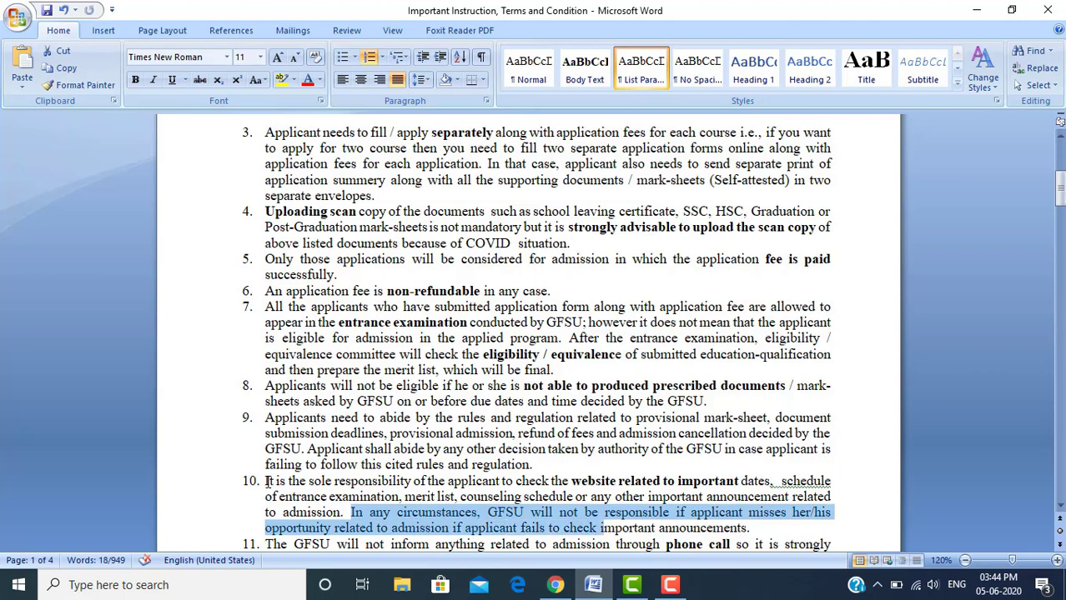
{"action": "key", "text": "shift+Right"}
{"action": "key", "text": "shift+Right"}
{"action": "key", "text": "shift+Right"}
{"action": "key", "text": "shift+Right"}
{"action": "key", "text": "shift+Right"}
{"action": "key", "text": "shift+Right"}
{"action": "key", "text": "shift+Right"}
{"action": "key", "text": "shift+Right"}
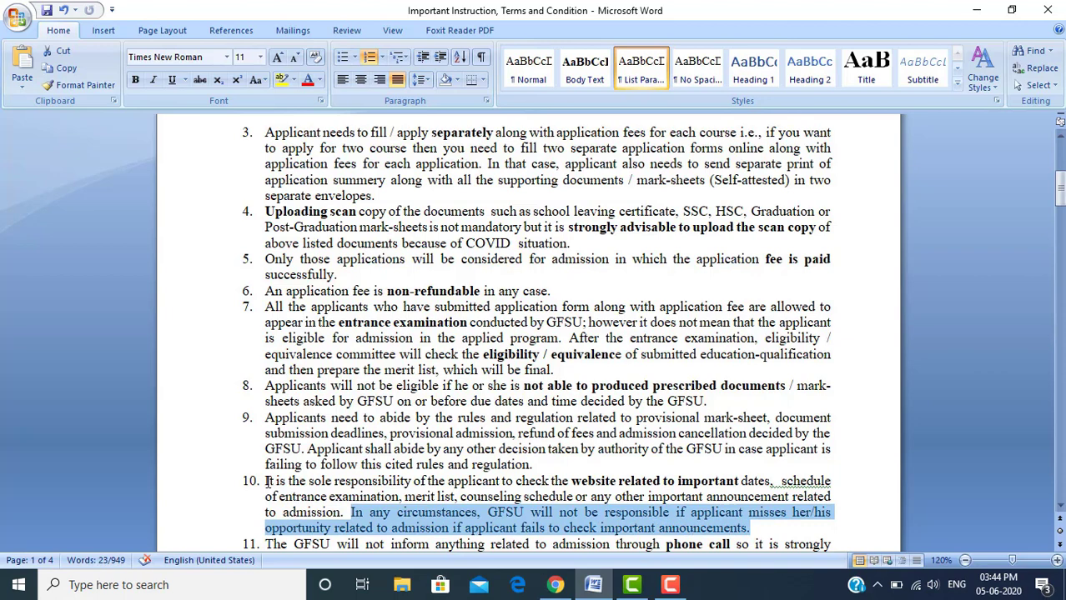
{"action": "key", "text": "Right"}
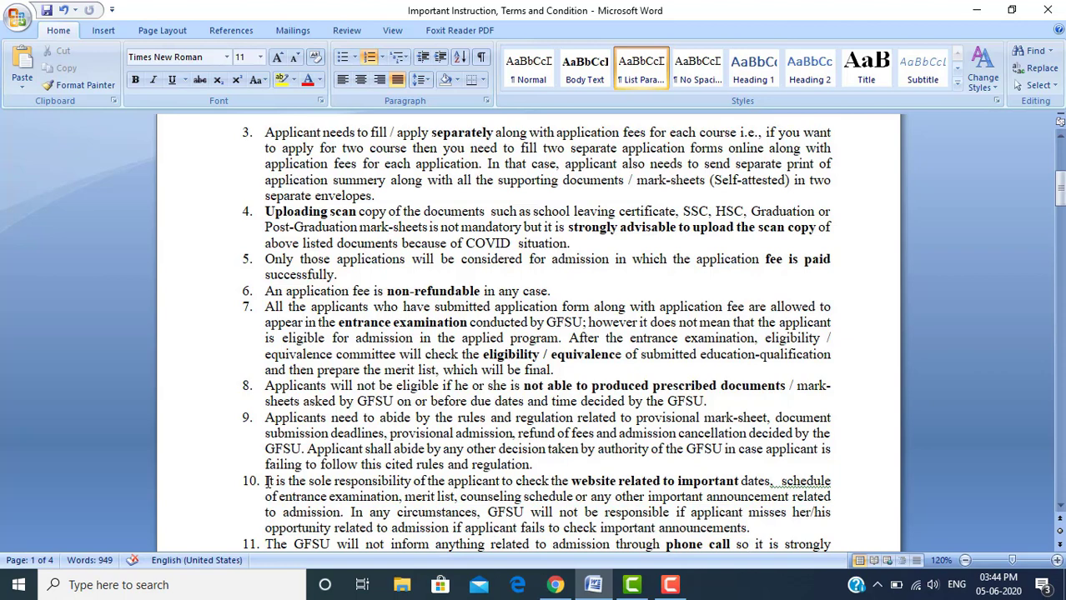
{"action": "key", "text": "Right"}
{"action": "key", "text": "Down"}
{"action": "key", "text": "Down"}
{"action": "key", "text": "Down"}
{"action": "key", "text": "Up"}
{"action": "key", "text": "Up"}
{"action": "key", "text": "Up"}
{"action": "key", "text": "Up"}
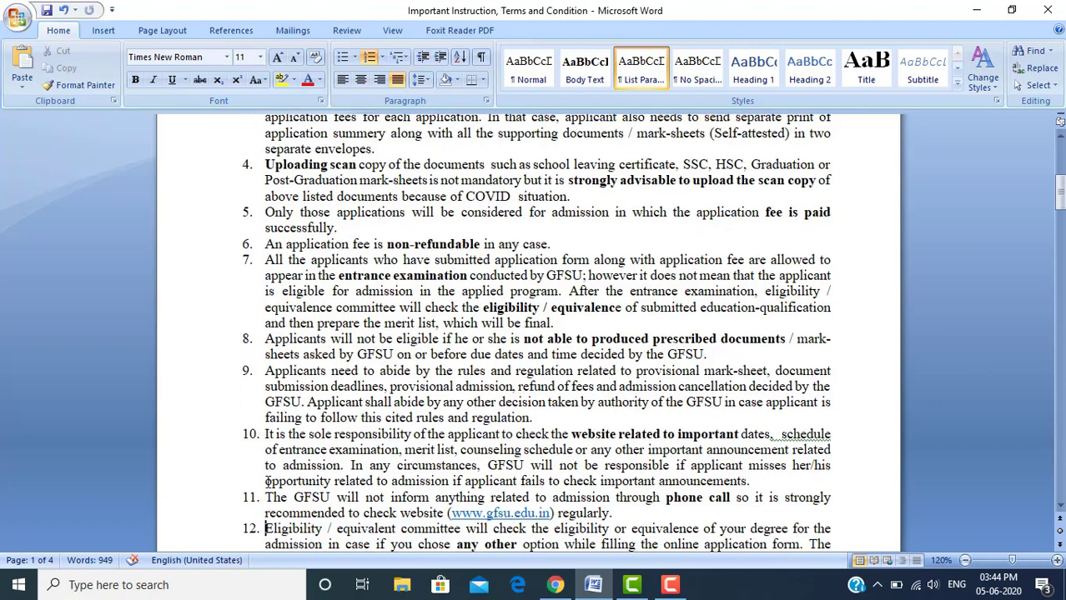
{"action": "key", "text": "Down"}
{"action": "key", "text": "shift+Right"}
{"action": "key", "text": "shift+Right"}
{"action": "key", "text": "shift+Right"}
{"action": "key", "text": "shift+Right"}
{"action": "key", "text": "shift+Right"}
{"action": "key", "text": "shift+Right"}
{"action": "key", "text": "shift+Right"}
{"action": "key", "text": "shift+Right"}
{"action": "key", "text": "shift+Right"}
{"action": "key", "text": "shift+Right"}
{"action": "key", "text": "shift+Right"}
{"action": "key", "text": "shift+Right"}
{"action": "key", "text": "shift+Right"}
{"action": "key", "text": "shift+Right"}
{"action": "key", "text": "shift+Right"}
{"action": "key", "text": "shift+Right"}
{"action": "key", "text": "shift+Right"}
{"action": "key", "text": "shift+Right"}
{"action": "key", "text": "shift+Right"}
{"action": "key", "text": "shift+Right"}
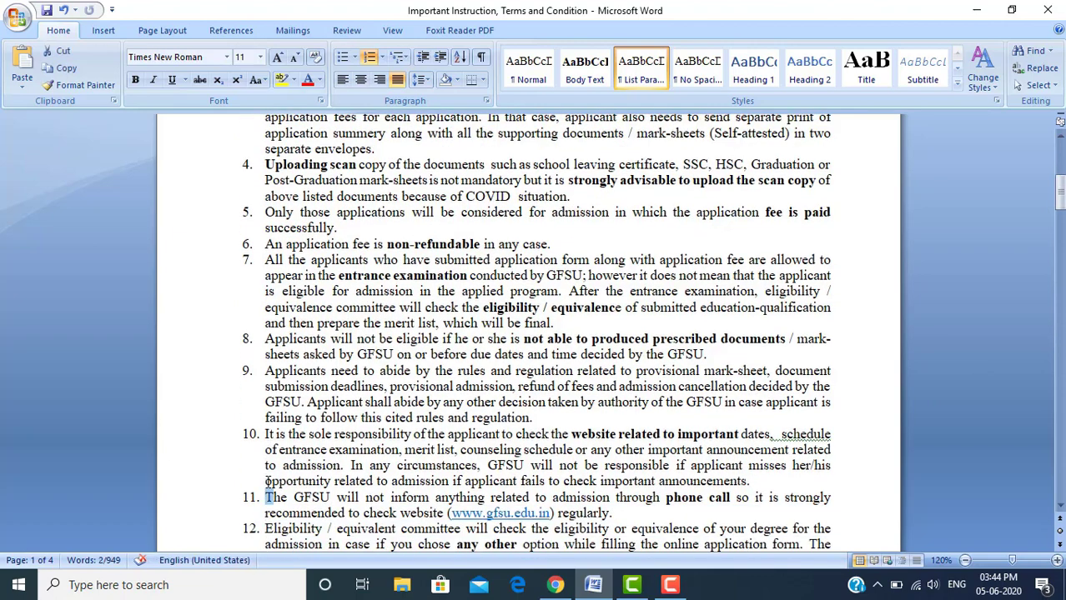
{"action": "key", "text": "shift+Right"}
{"action": "key", "text": "shift+Right"}
{"action": "key", "text": "shift+Right"}
{"action": "key", "text": "shift+Right"}
{"action": "key", "text": "shift+Right"}
{"action": "key", "text": "shift+Right"}
{"action": "key", "text": "shift+Right"}
{"action": "key", "text": "shift+Right"}
{"action": "key", "text": "shift+Right"}
{"action": "key", "text": "shift+Right"}
{"action": "key", "text": "shift+Right"}
{"action": "key", "text": "shift+Right"}
{"action": "key", "text": "shift+Right"}
{"action": "key", "text": "shift+Right"}
{"action": "key", "text": "shift+Right"}
{"action": "key", "text": "shift+Right"}
{"action": "key", "text": "shift+Right"}
{"action": "key", "text": "shift+Right"}
{"action": "key", "text": "shift+Right"}
{"action": "key", "text": "shift+Right"}
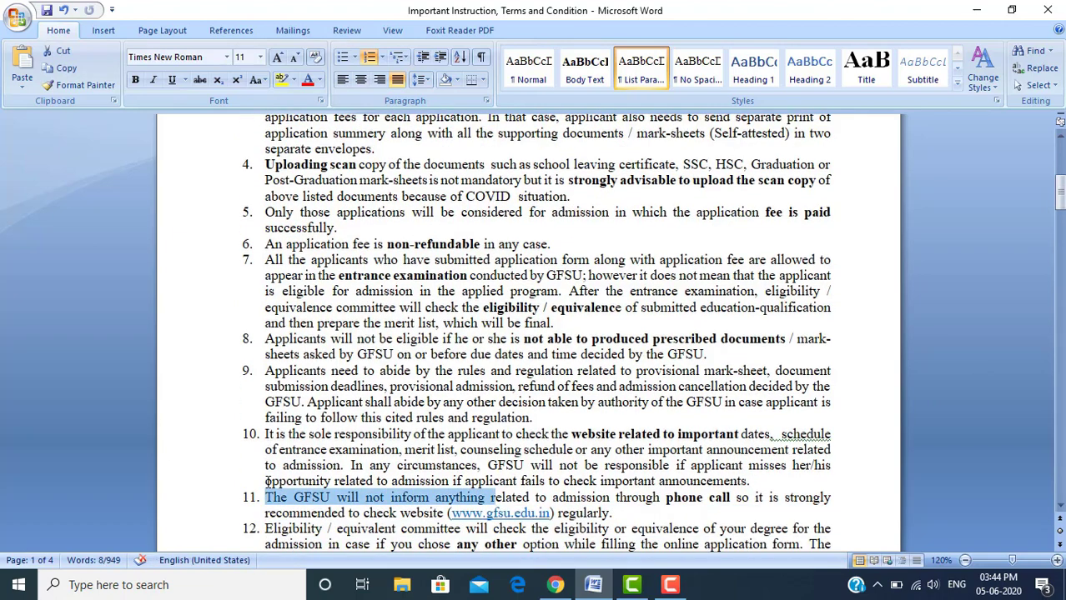
{"action": "key", "text": "shift+Right"}
{"action": "key", "text": "shift+Right"}
{"action": "key", "text": "shift+Right"}
{"action": "key", "text": "shift+Right"}
{"action": "key", "text": "shift+Right"}
{"action": "key", "text": "shift+Right"}
{"action": "key", "text": "shift+Right"}
{"action": "key", "text": "shift+Right"}
{"action": "key", "text": "shift+Right"}
{"action": "key", "text": "shift+Right"}
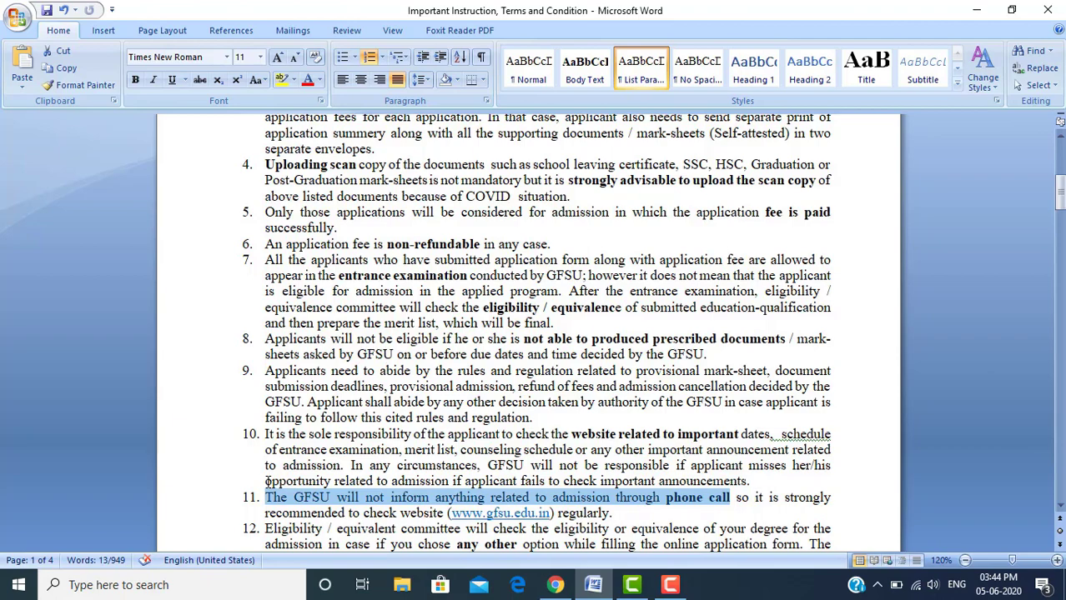
{"action": "key", "text": "Down"}
{"action": "key", "text": "Down"}
{"action": "key", "text": "Down"}
{"action": "key", "text": "Down"}
{"action": "key", "text": "Down"}
{"action": "key", "text": "Down"}
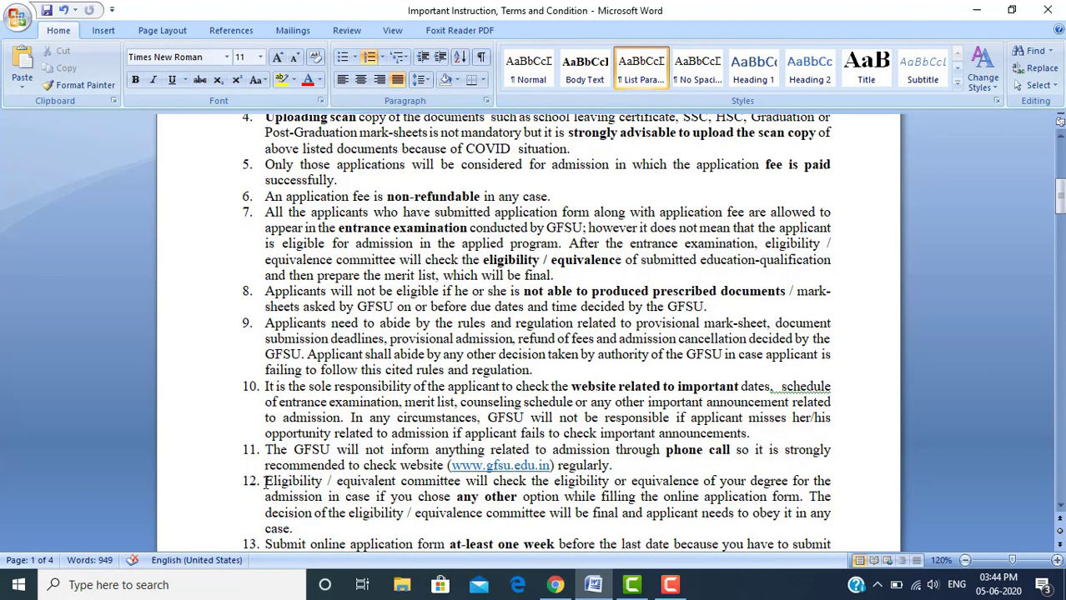
{"action": "left_click", "coordinate": [267, 482]}
{"action": "key", "text": "shift+Right"}
{"action": "key", "text": "shift+Right"}
{"action": "key", "text": "shift+Right"}
{"action": "key", "text": "shift+Right"}
{"action": "key", "text": "shift+Right"}
{"action": "key", "text": "shift+Right"}
{"action": "key", "text": "shift+Right"}
{"action": "key", "text": "shift+Right"}
{"action": "key", "text": "shift+Right"}
{"action": "key", "text": "shift+Right"}
{"action": "key", "text": "shift+Right"}
{"action": "key", "text": "shift+Right"}
{"action": "key", "text": "shift+Right"}
{"action": "key", "text": "shift+Right"}
{"action": "key", "text": "shift+Right"}
{"action": "key", "text": "shift+Right"}
{"action": "key", "text": "shift+Right"}
{"action": "key", "text": "shift+Right"}
{"action": "key", "text": "shift+Right"}
{"action": "key", "text": "shift+Right"}
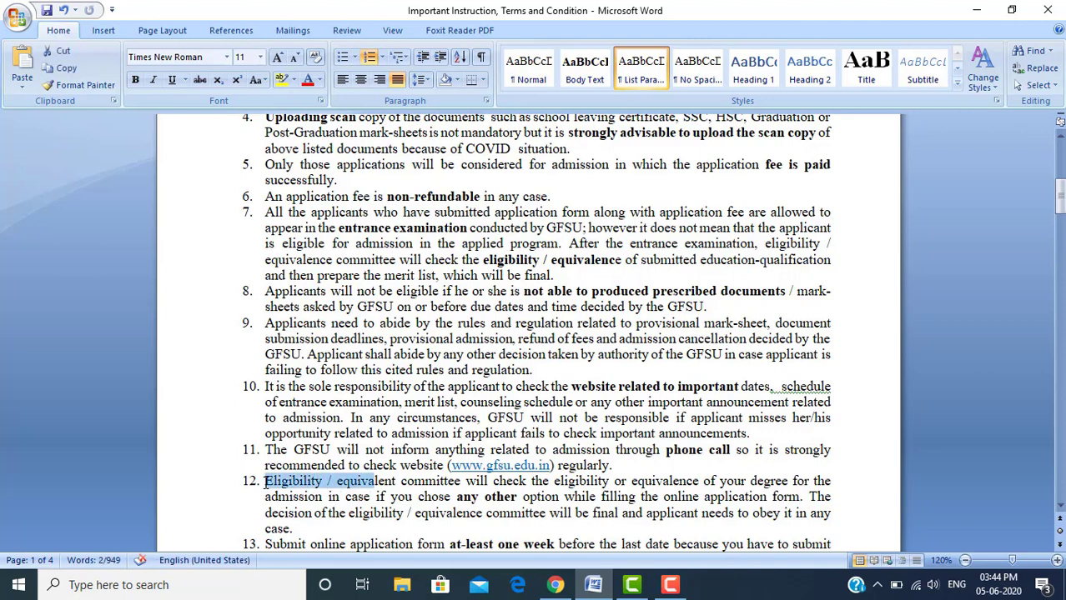
{"action": "key", "text": "shift+Right"}
{"action": "key", "text": "shift+Right"}
{"action": "key", "text": "shift+Right"}
{"action": "key", "text": "shift+Right"}
{"action": "key", "text": "shift+Right"}
{"action": "key", "text": "shift+Right"}
{"action": "key", "text": "shift+Right"}
{"action": "key", "text": "shift+Right"}
{"action": "key", "text": "shift+Right"}
{"action": "key", "text": "shift+Right"}
{"action": "key", "text": "shift+Right"}
{"action": "key", "text": "shift+Right"}
{"action": "key", "text": "shift+Right"}
{"action": "key", "text": "shift+Right"}
{"action": "key", "text": "shift+Right"}
{"action": "key", "text": "shift+Right"}
{"action": "key", "text": "shift+Right"}
{"action": "key", "text": "shift+Right"}
{"action": "key", "text": "shift+Right"}
{"action": "key", "text": "shift+Right"}
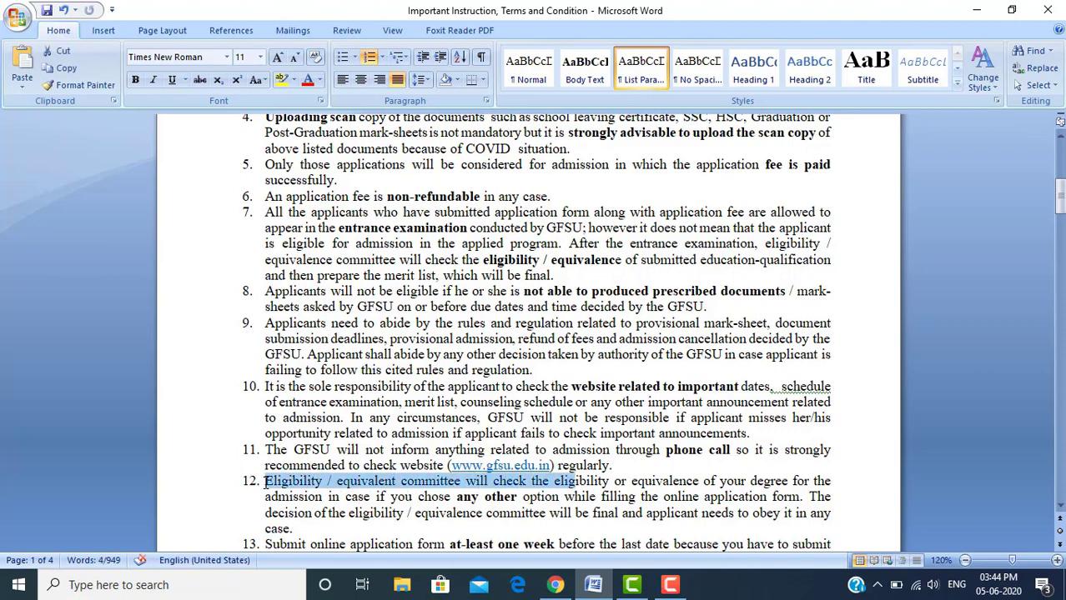
{"action": "key", "text": "shift+Right"}
{"action": "key", "text": "shift+Right"}
{"action": "key", "text": "shift+Right"}
{"action": "key", "text": "shift+Right"}
{"action": "key", "text": "shift+Right"}
{"action": "key", "text": "shift+Right"}
{"action": "key", "text": "shift+Right"}
{"action": "key", "text": "shift+Right"}
{"action": "key", "text": "shift+Right"}
{"action": "key", "text": "shift+Right"}
{"action": "key", "text": "shift+Right"}
{"action": "key", "text": "shift+Right"}
{"action": "key", "text": "shift+Right"}
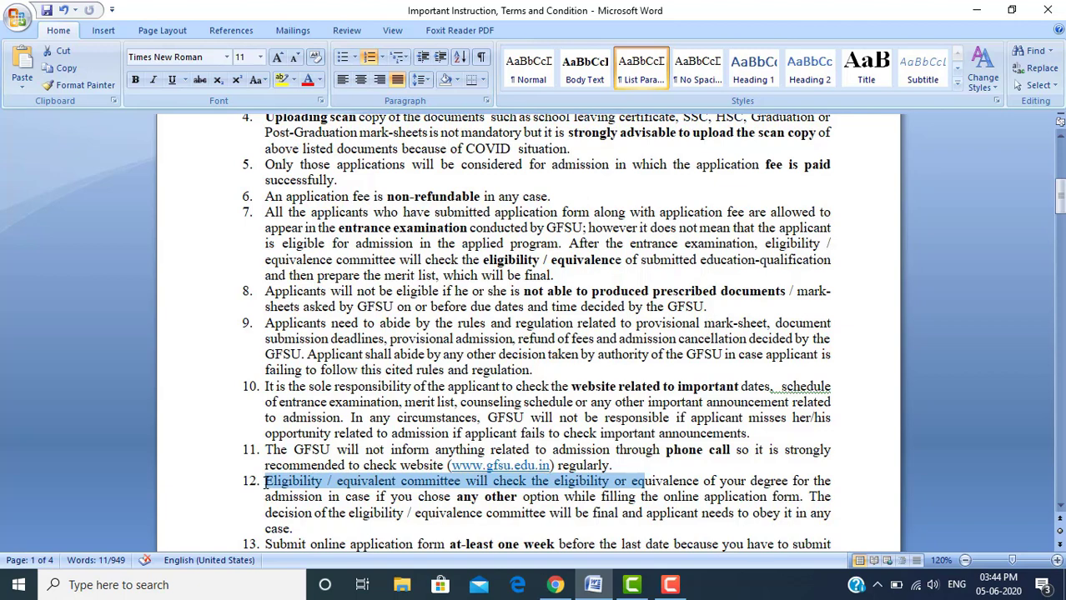
{"action": "left_click", "coordinate": [456, 498]}
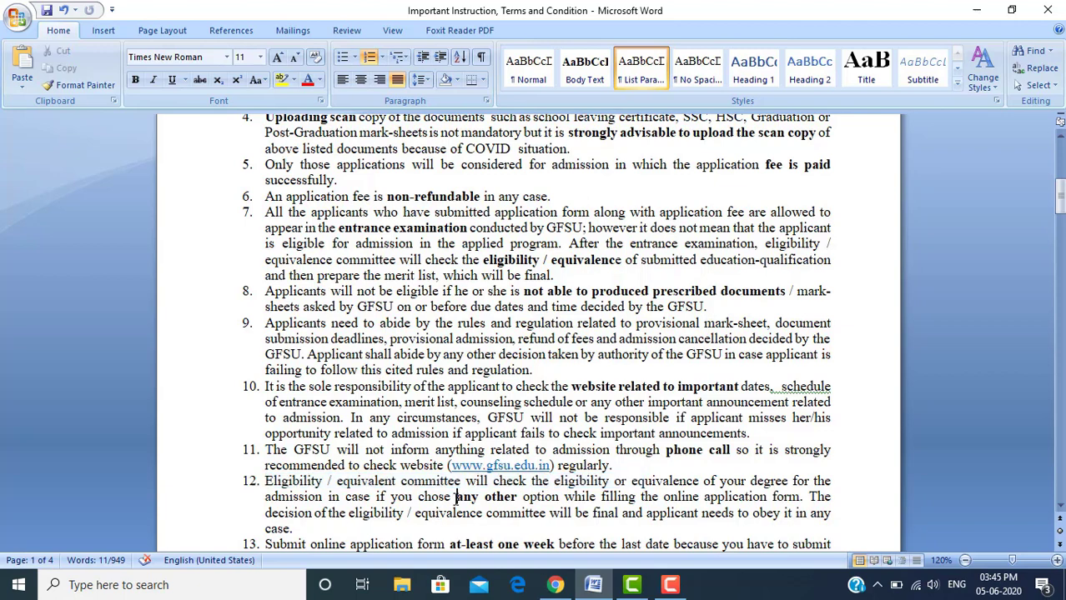
{"action": "left_click_drag", "start_coordinate": [455, 498], "coordinate": [545, 497]}
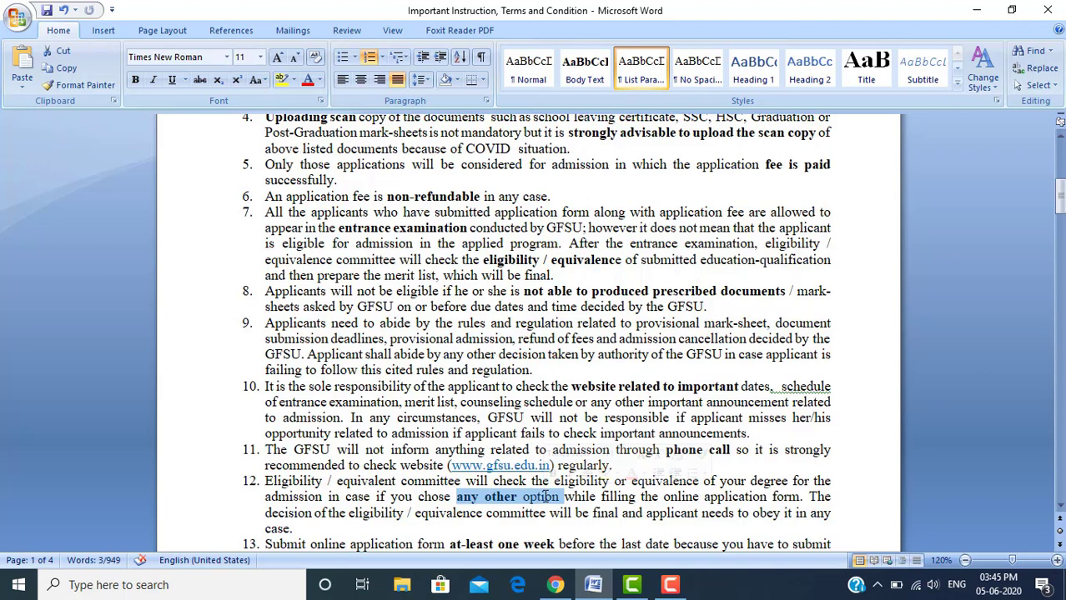
{"action": "key", "text": "Left"}
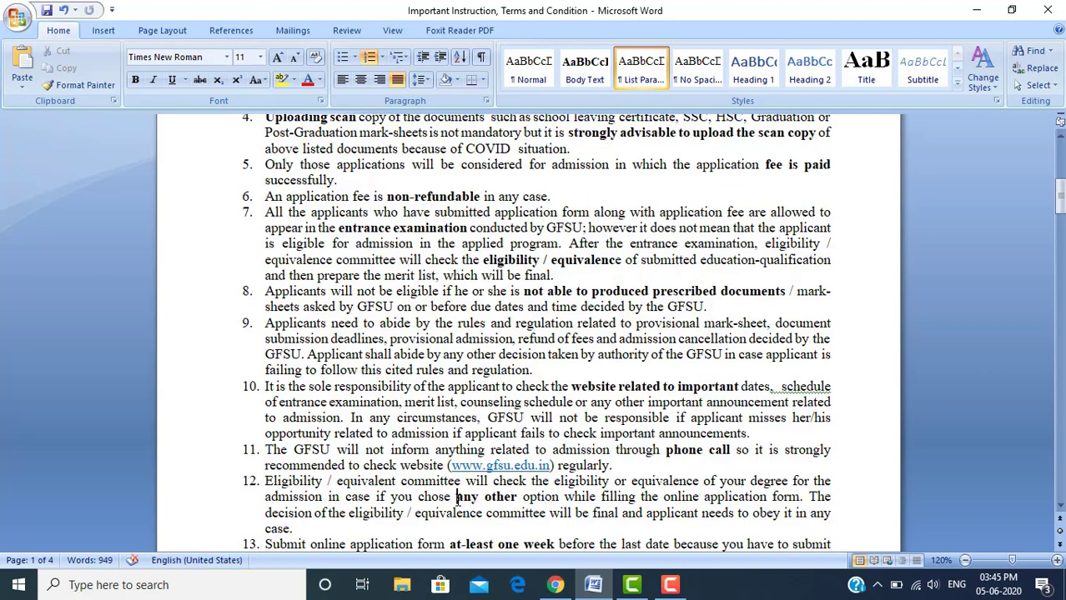
{"action": "key", "text": "shift+Right"}
{"action": "key", "text": "shift+Right"}
{"action": "key", "text": "shift+Right"}
{"action": "key", "text": "shift+Right"}
{"action": "key", "text": "shift+Right"}
{"action": "key", "text": "shift+Right"}
{"action": "key", "text": "shift+Right"}
{"action": "key", "text": "shift+Right"}
{"action": "key", "text": "shift+Right"}
{"action": "key", "text": "shift+Right"}
{"action": "key", "text": "shift+Right"}
{"action": "key", "text": "shift+Right"}
{"action": "key", "text": "shift+Right"}
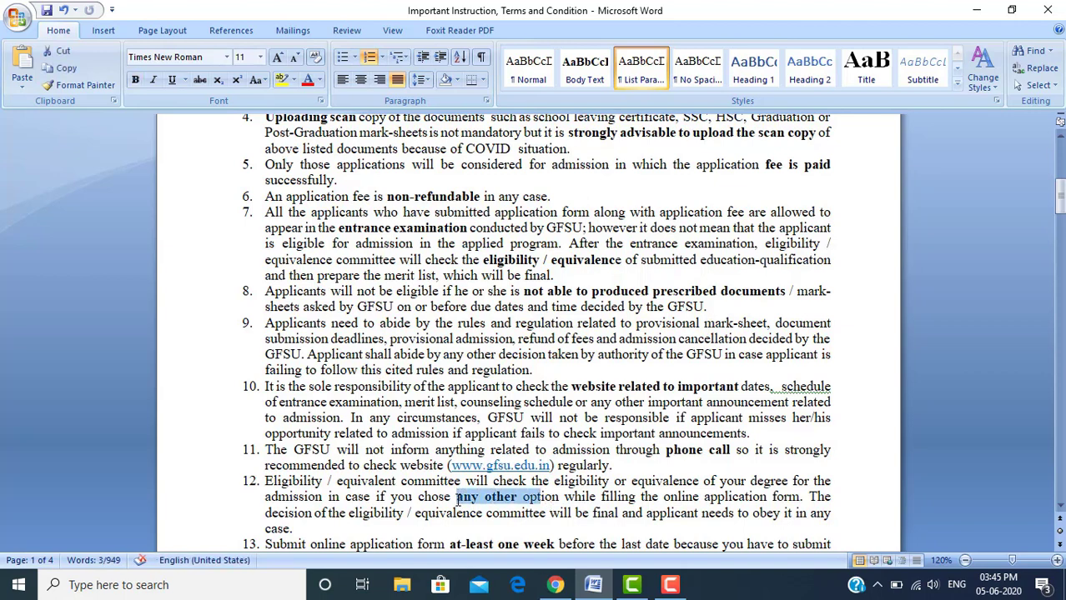
{"action": "key", "text": "shift+Right"}
{"action": "key", "text": "shift+Right"}
{"action": "key", "text": "shift+Right"}
{"action": "left_click", "coordinate": [554, 541]}
Bring all of item 13 into view and place the caret before 'at-least'
{"action": "scroll", "coordinate": [554, 538], "scroll_direction": "down", "scroll_amount": 1}
{"action": "key", "text": "Down"}
{"action": "key", "text": "Down"}
{"action": "key", "text": "Down"}
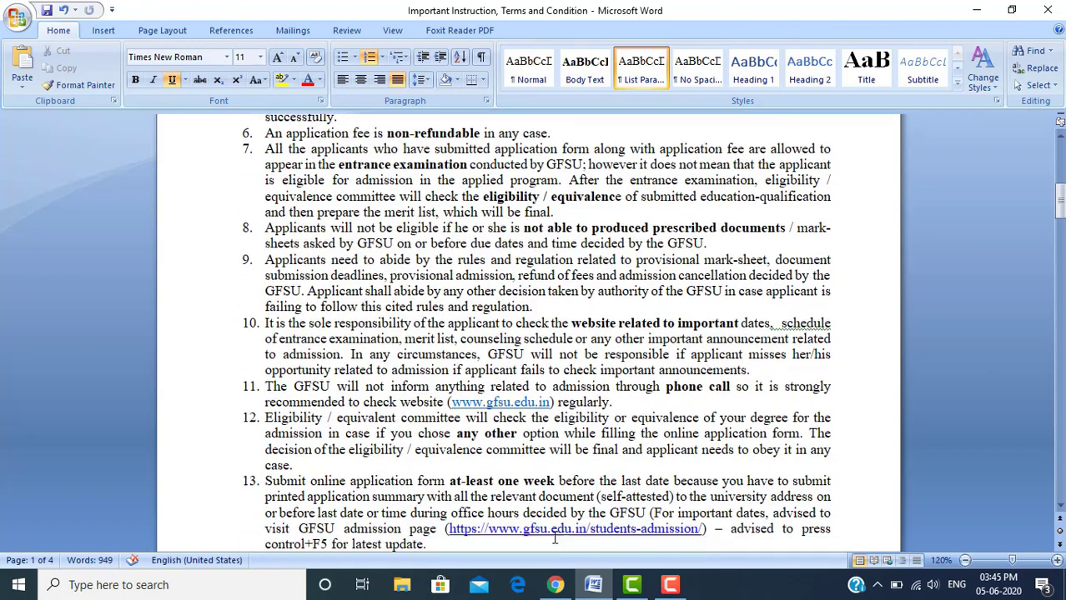
{"action": "left_click", "coordinate": [264, 481]}
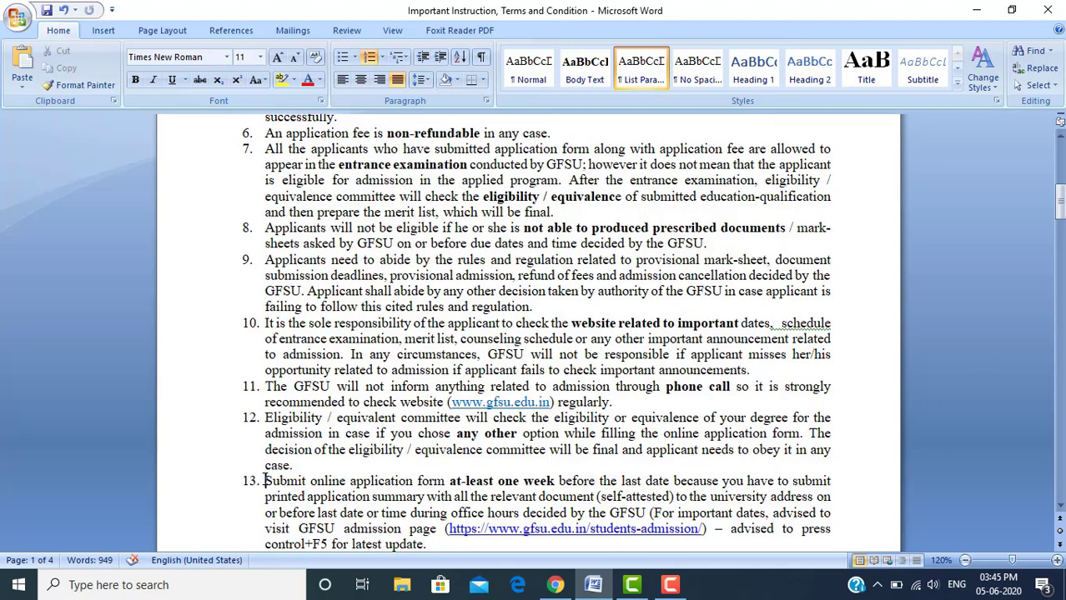
{"action": "left_click", "coordinate": [448, 482]}
Highlight item 14 with Shift+Right, then move down onto page 2's red title
{"action": "key", "text": "Down"}
{"action": "key", "text": "Down"}
{"action": "key", "text": "Down"}
{"action": "key", "text": "Down"}
{"action": "key", "text": "Down"}
{"action": "key", "text": "Down"}
{"action": "key", "text": "Up"}
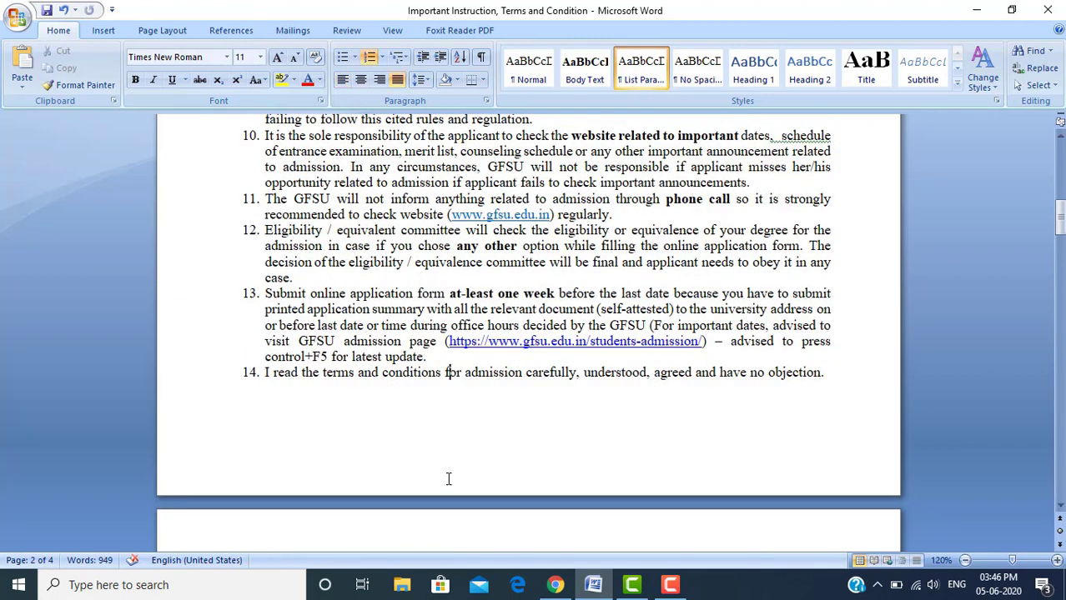
{"action": "left_click", "coordinate": [266, 373]}
{"action": "key", "text": "shift+Right"}
{"action": "key", "text": "shift+Right"}
{"action": "key", "text": "shift+Right"}
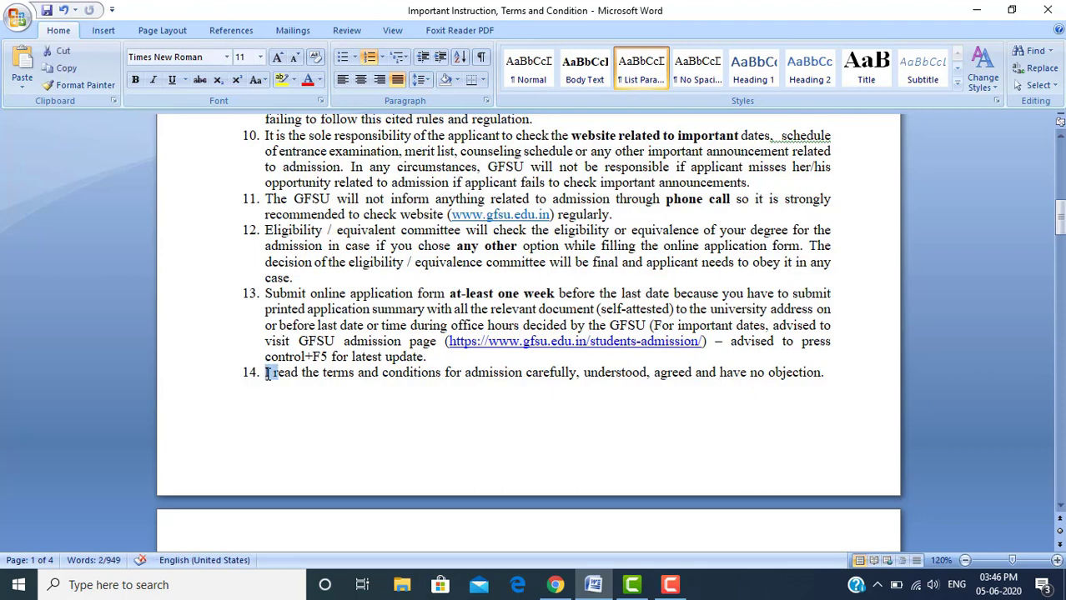
{"action": "key", "text": "shift+Right"}
{"action": "key", "text": "shift+Right"}
{"action": "key", "text": "shift+Right"}
{"action": "key", "text": "shift+Right"}
{"action": "key", "text": "shift+Right"}
{"action": "key", "text": "shift+Right"}
{"action": "key", "text": "shift+Right"}
{"action": "key", "text": "shift+Right"}
{"action": "key", "text": "shift+Right"}
{"action": "key", "text": "shift+Right"}
{"action": "key", "text": "shift+Right"}
{"action": "key", "text": "shift+Right"}
{"action": "key", "text": "shift+Right"}
{"action": "key", "text": "shift+Right"}
{"action": "key", "text": "shift+Right"}
{"action": "key", "text": "shift+Right"}
{"action": "key", "text": "shift+Right"}
{"action": "key", "text": "shift+Right"}
{"action": "key", "text": "shift+Right"}
{"action": "key", "text": "shift+Right"}
{"action": "key", "text": "shift+Right"}
{"action": "key", "text": "shift+Right"}
{"action": "key", "text": "shift+Right"}
{"action": "key", "text": "shift+Right"}
{"action": "key", "text": "shift+Right"}
{"action": "key", "text": "shift+Right"}
{"action": "key", "text": "shift+Right"}
{"action": "key", "text": "shift+Right"}
{"action": "key", "text": "shift+Right"}
{"action": "key", "text": "shift+Right"}
{"action": "key", "text": "shift+Right"}
{"action": "key", "text": "shift+Right"}
{"action": "key", "text": "shift+Right"}
{"action": "key", "text": "shift+Right"}
{"action": "key", "text": "shift+Right"}
{"action": "key", "text": "shift+Right"}
{"action": "key", "text": "shift+Right"}
{"action": "key", "text": "shift+Right"}
{"action": "key", "text": "shift+Right"}
{"action": "key", "text": "shift+Right"}
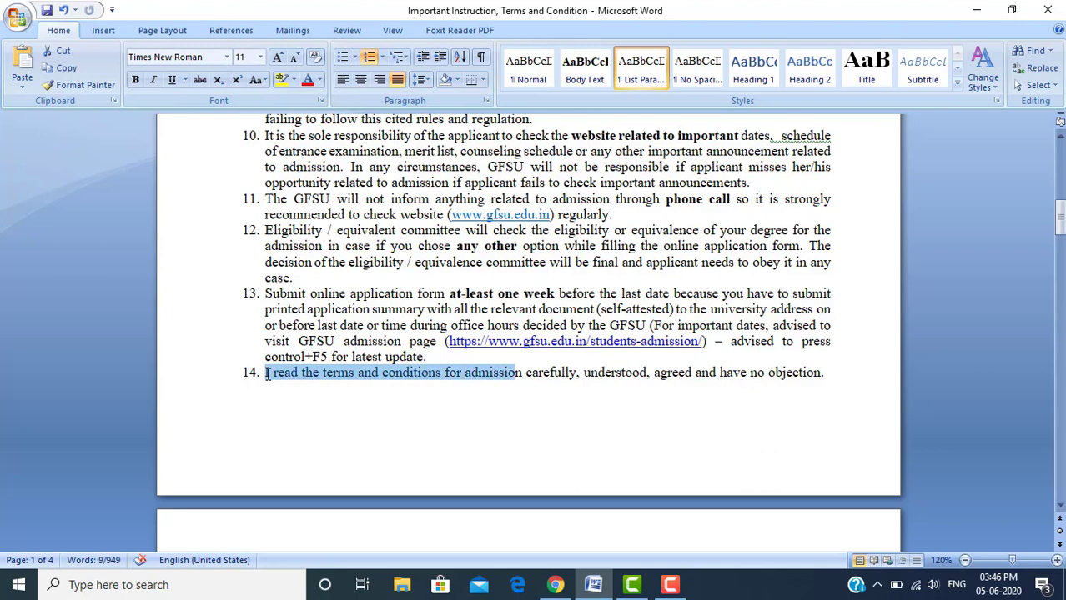
{"action": "key", "text": "shift+Right"}
{"action": "key", "text": "shift+Right"}
{"action": "key", "text": "shift+Right"}
{"action": "key", "text": "shift+Right"}
{"action": "key", "text": "shift+Right"}
{"action": "key", "text": "shift+Right"}
{"action": "key", "text": "shift+Right"}
{"action": "key", "text": "shift+Right"}
{"action": "key", "text": "shift+Right"}
{"action": "key", "text": "shift+Right"}
{"action": "key", "text": "shift+Right"}
{"action": "key", "text": "shift+Right"}
{"action": "key", "text": "shift+Right"}
{"action": "key", "text": "shift+Right"}
{"action": "key", "text": "shift+Right"}
{"action": "key", "text": "shift+Right"}
{"action": "key", "text": "shift+Right"}
{"action": "key", "text": "shift+Right"}
{"action": "key", "text": "shift+Right"}
{"action": "key", "text": "shift+Right"}
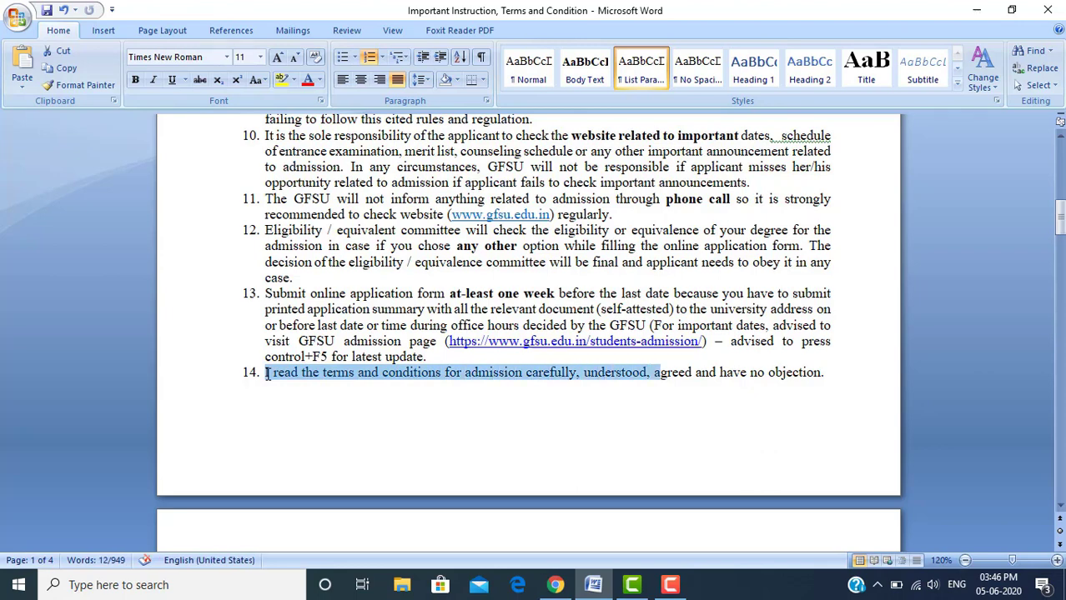
{"action": "key", "text": "shift+Right"}
{"action": "key", "text": "shift+Right"}
{"action": "key", "text": "shift+Right"}
{"action": "key", "text": "shift+Right"}
{"action": "key", "text": "shift+Right"}
{"action": "key", "text": "shift+Right"}
{"action": "key", "text": "shift+Right"}
{"action": "key", "text": "shift+Right"}
{"action": "key", "text": "shift+Right"}
{"action": "key", "text": "shift+Right"}
{"action": "key", "text": "shift+Right"}
{"action": "key", "text": "shift+Right"}
{"action": "key", "text": "shift+Right"}
{"action": "key", "text": "shift+Right"}
{"action": "key", "text": "shift+Right"}
{"action": "key", "text": "shift+Right"}
{"action": "key", "text": "shift+Right"}
{"action": "key", "text": "shift+Right"}
{"action": "key", "text": "shift+Right"}
{"action": "key", "text": "shift+Right"}
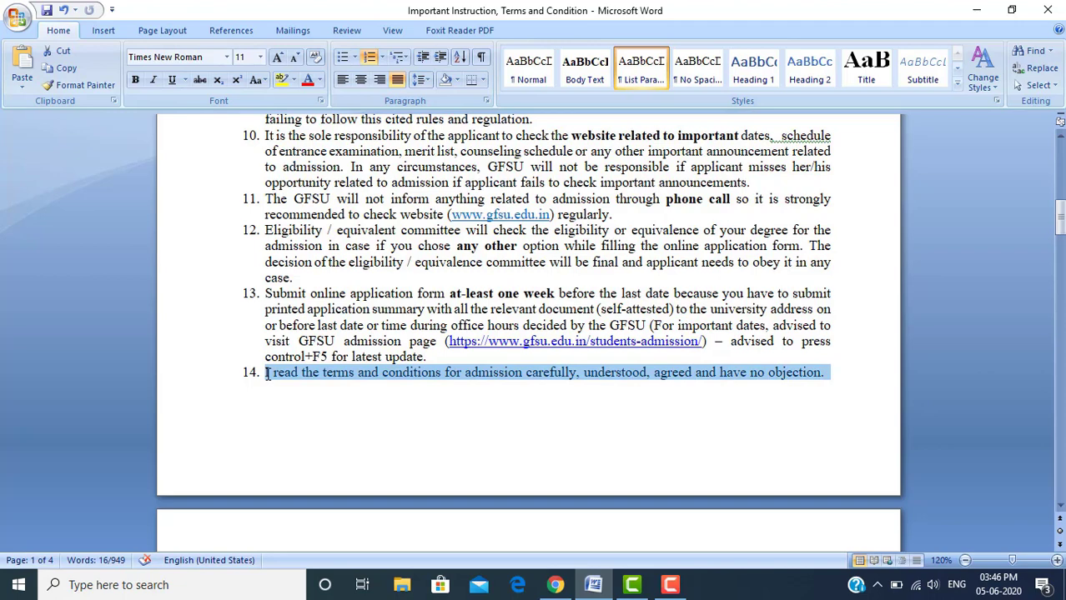
{"action": "key", "text": "Down"}
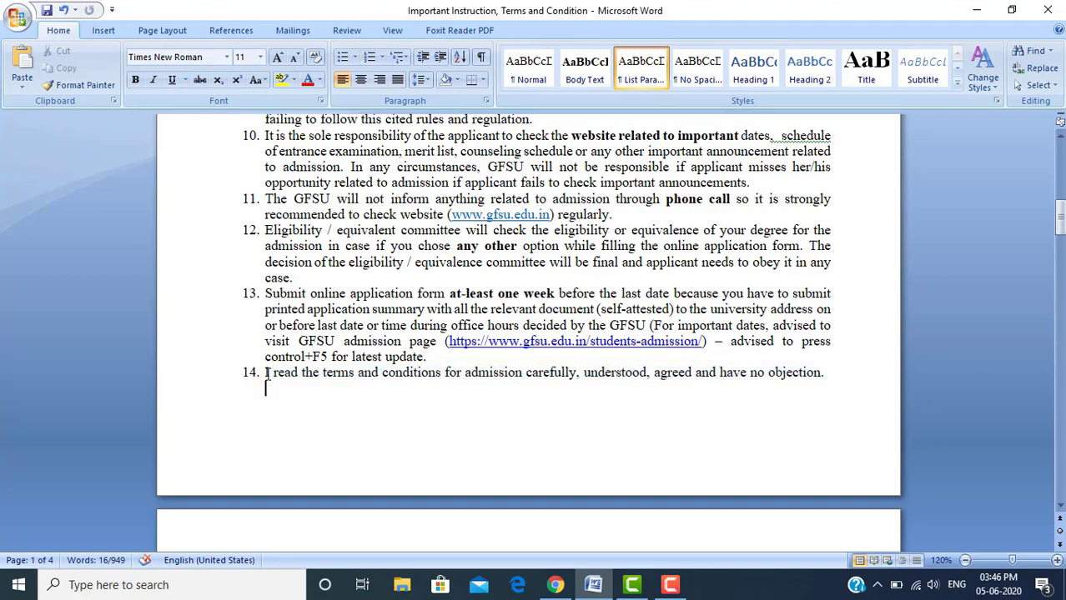
{"action": "key", "text": "Down"}
{"action": "key", "text": "Down"}
{"action": "key", "text": "Down"}
{"action": "key", "text": "Down"}
{"action": "key", "text": "Down"}
{"action": "key", "text": "Down"}
{"action": "key", "text": "Down"}
{"action": "key", "text": "Down"}
{"action": "key", "text": "Down"}
{"action": "key", "text": "Down"}
{"action": "key", "text": "Down"}
{"action": "key", "text": "Down"}
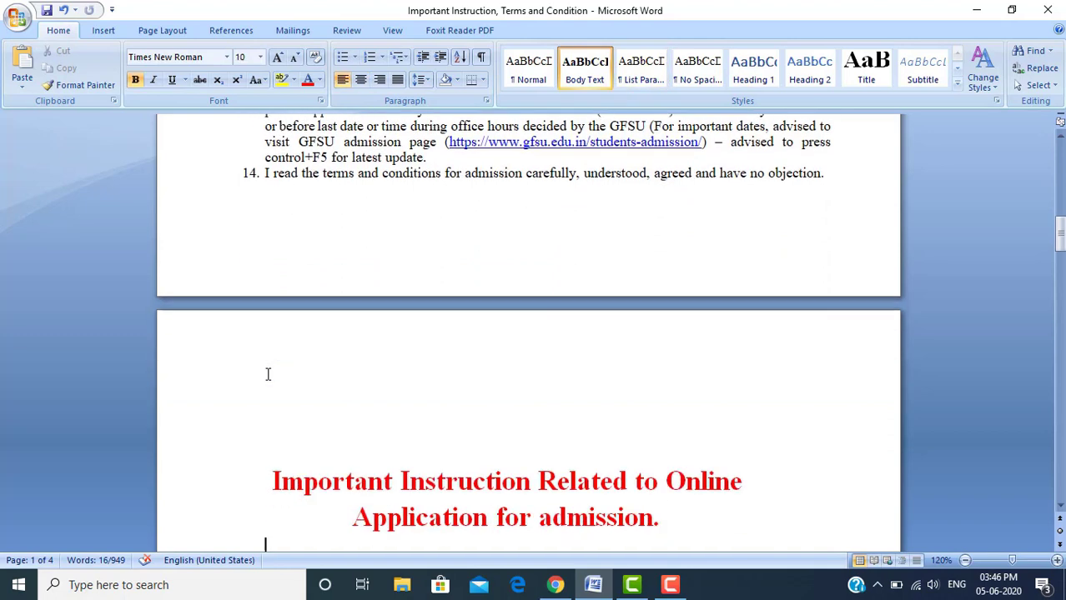
Place the caret in the red title 'Important Instruction Related to Online Application for admission'
{"action": "key", "text": "Down"}
{"action": "key", "text": "Down"}
{"action": "key", "text": "Down"}
{"action": "key", "text": "Down"}
{"action": "key", "text": "Down"}
{"action": "key", "text": "Up"}
{"action": "key", "text": "Up"}
{"action": "key", "text": "Up"}
{"action": "key", "text": "Up"}
{"action": "key", "text": "Up"}
{"action": "key", "text": "Up"}
{"action": "key", "text": "Up"}
{"action": "key", "text": "Up"}
{"action": "key", "text": "Up"}
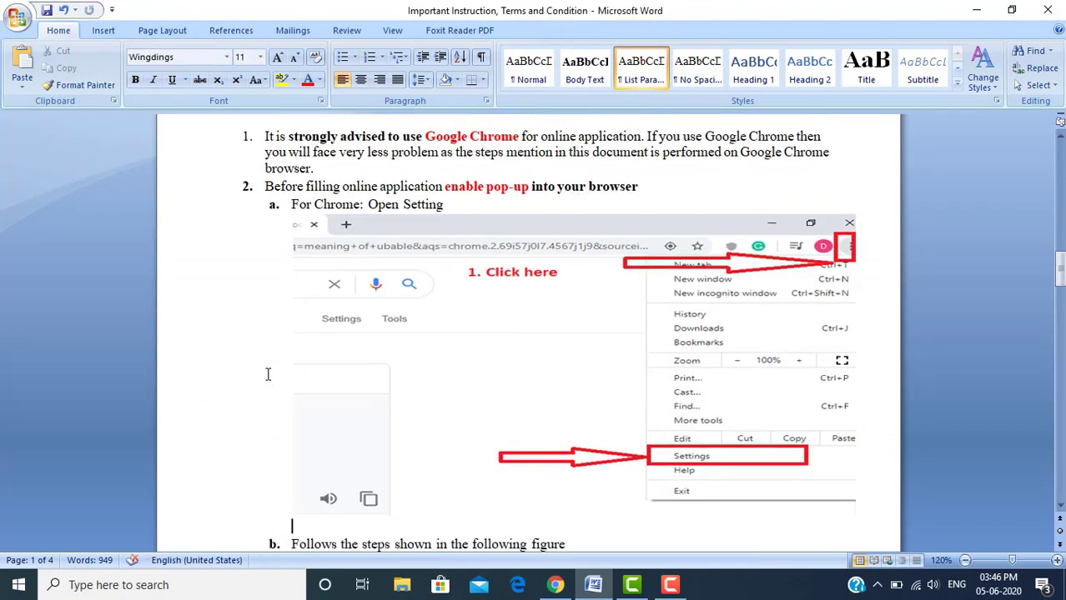
{"action": "key", "text": "Up"}
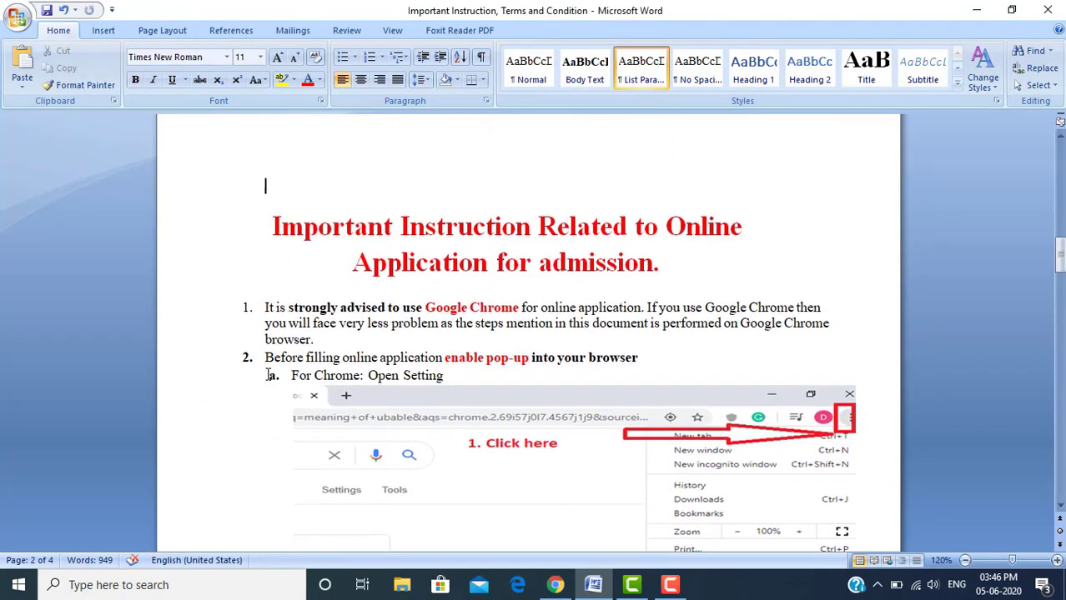
{"action": "key", "text": "Down"}
{"action": "key", "text": "End"}
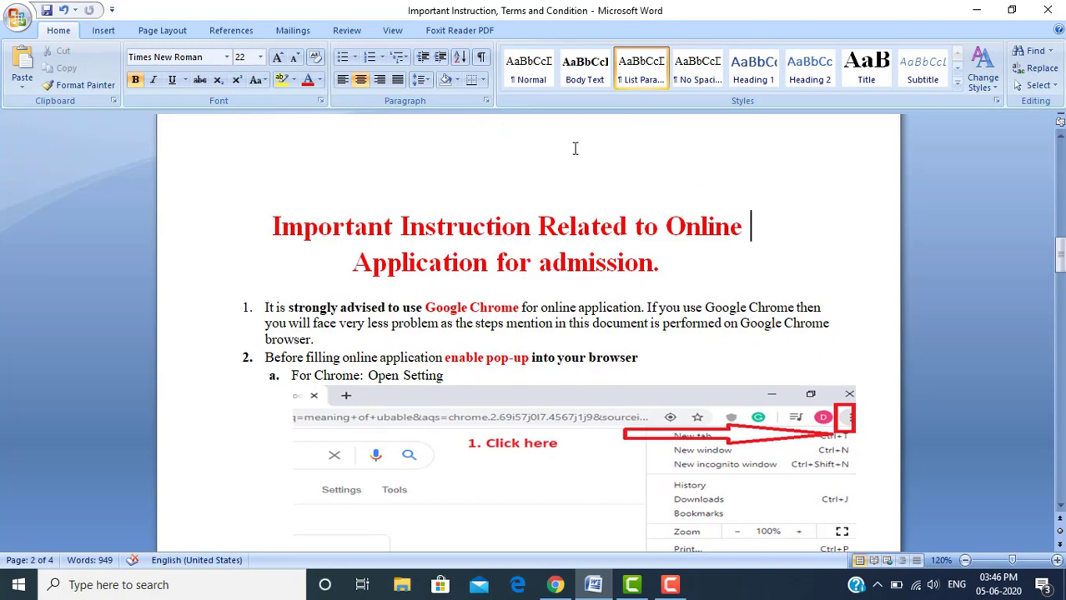
{"action": "left_click", "coordinate": [660, 227]}
Highlight 'Google Chrome' and 'enable pop-up' in items 1–2, then move down to page 4
{"action": "left_click", "coordinate": [288, 307]}
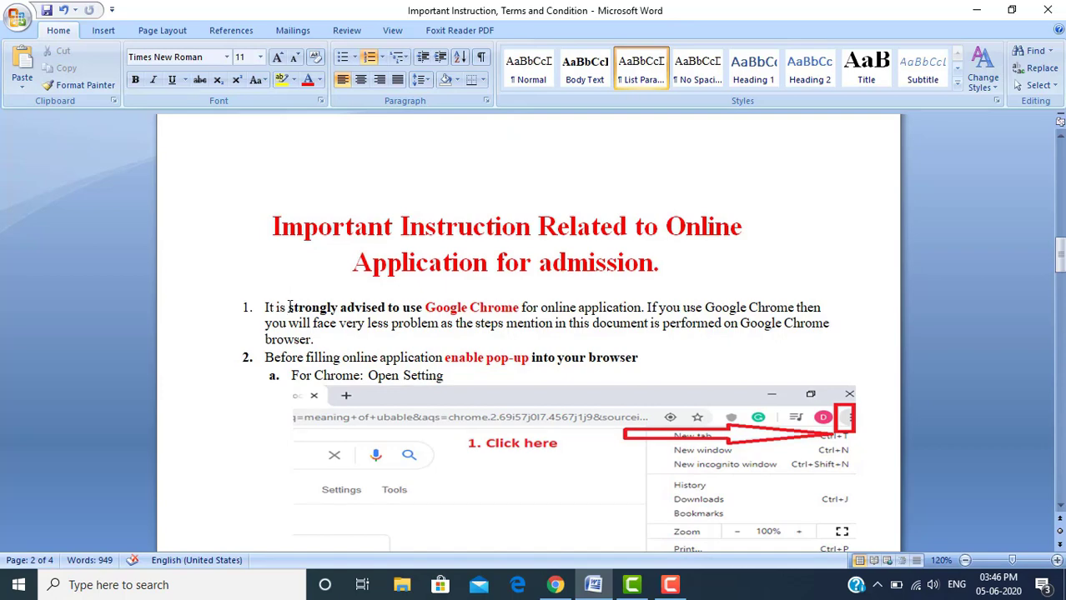
{"action": "left_click", "coordinate": [429, 307]}
{"action": "left_click_drag", "start_coordinate": [435, 306], "coordinate": [507, 306]}
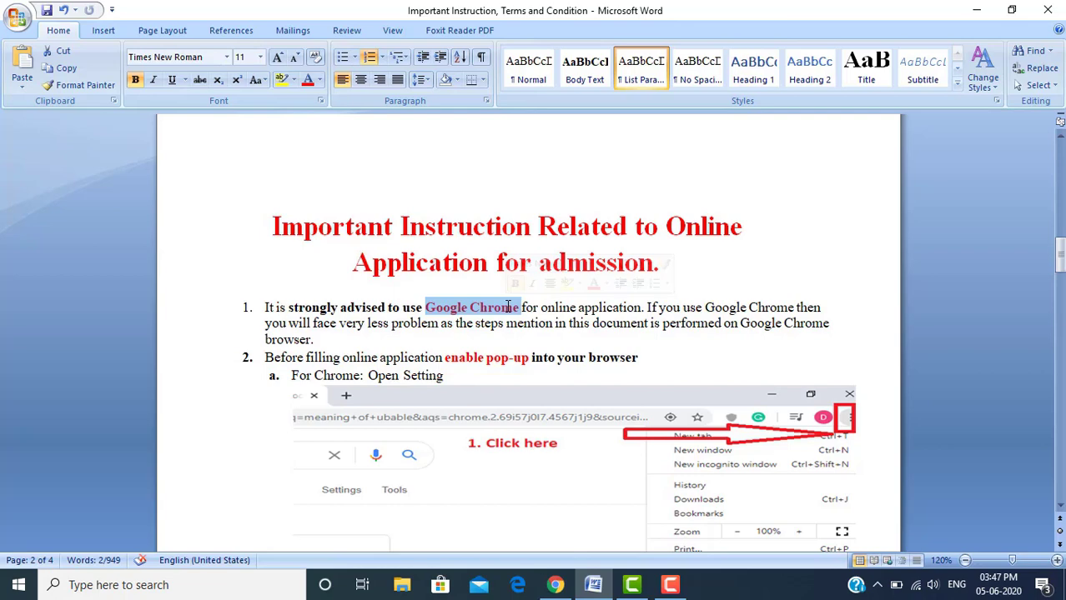
{"action": "left_click", "coordinate": [428, 357]}
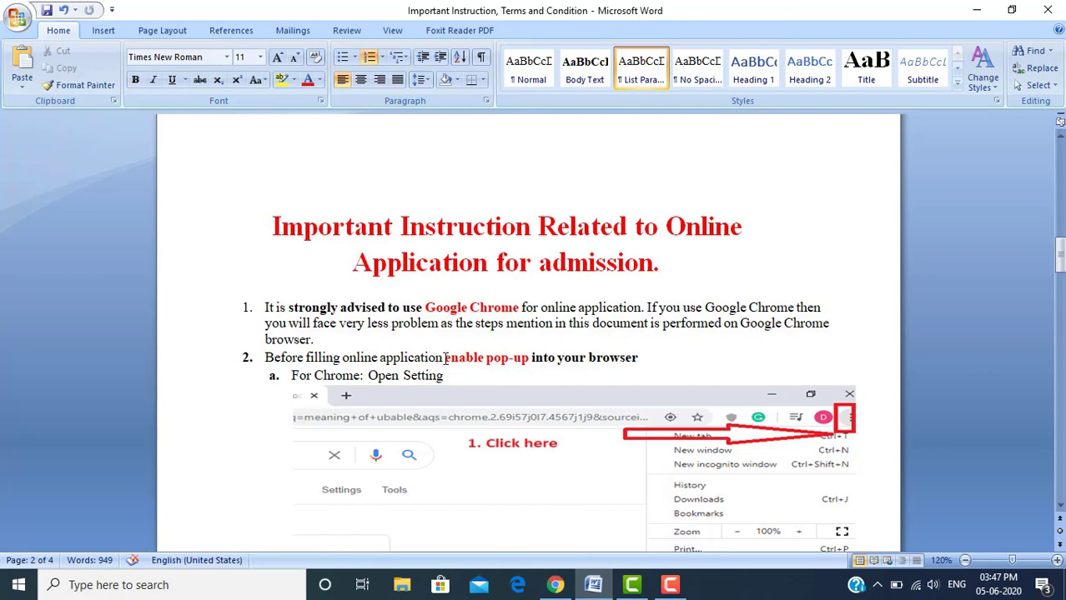
{"action": "key", "text": "shift+Right"}
{"action": "key", "text": "shift+Right"}
{"action": "key", "text": "shift+Right"}
{"action": "key", "text": "shift+Right"}
{"action": "key", "text": "shift+Right"}
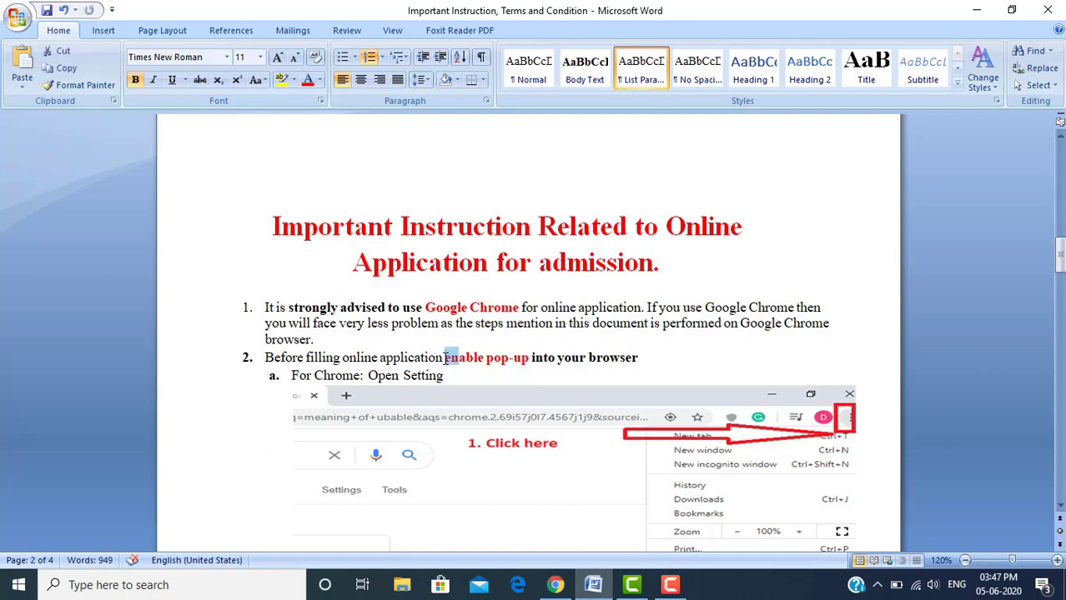
{"action": "key", "text": "shift+Right"}
{"action": "key", "text": "shift+Right"}
{"action": "key", "text": "shift+Right"}
{"action": "key", "text": "shift+Right"}
{"action": "key", "text": "shift+Right"}
{"action": "key", "text": "shift+Right"}
{"action": "key", "text": "shift+Right"}
{"action": "key", "text": "shift+Right"}
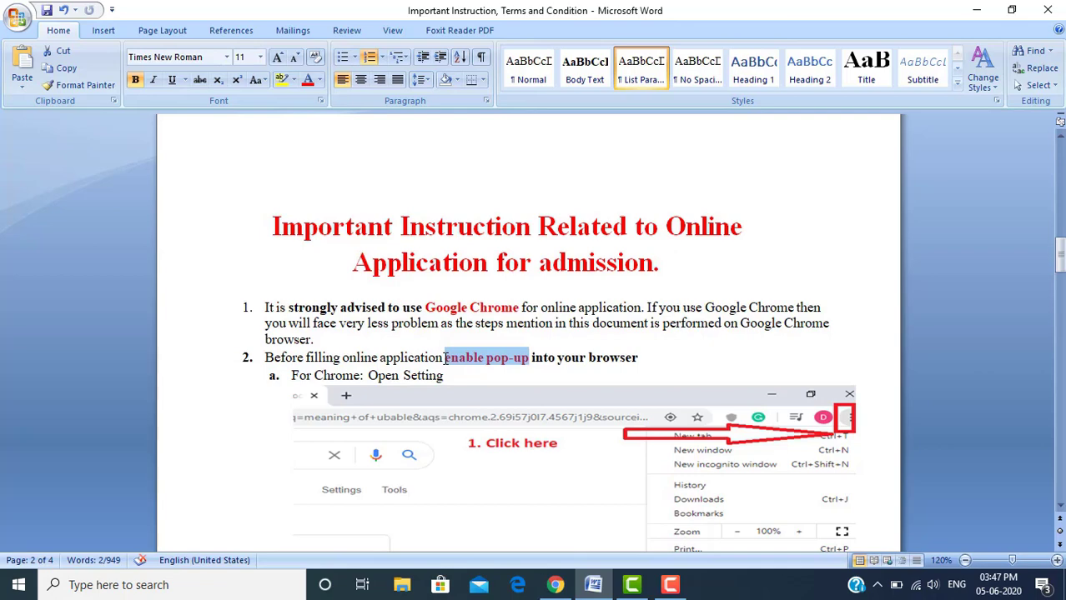
{"action": "left_click", "coordinate": [500, 372]}
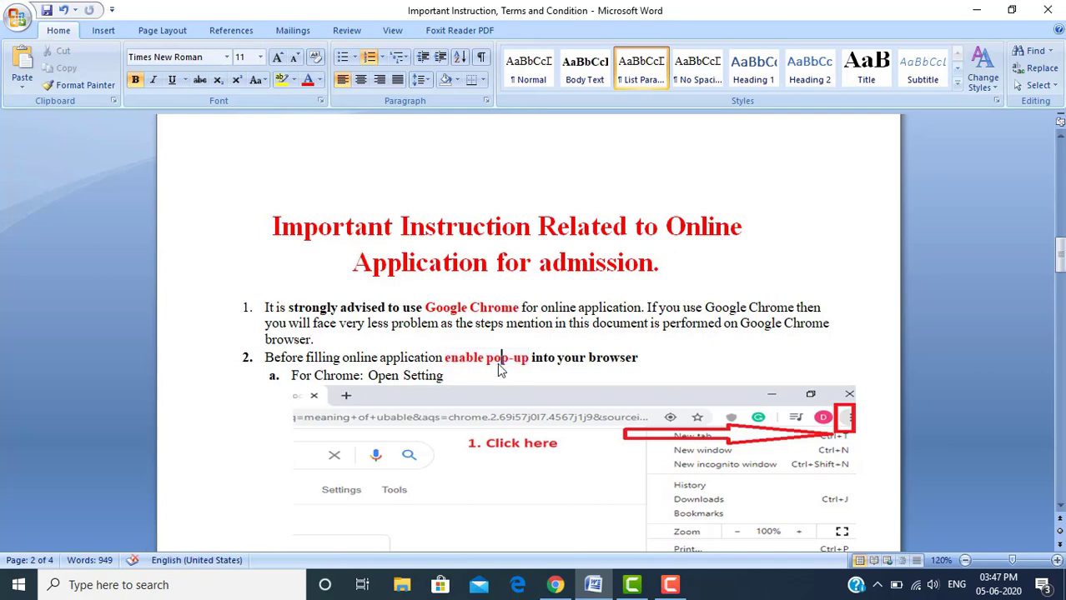
{"action": "key", "text": "Down"}
{"action": "key", "text": "Down"}
{"action": "key", "text": "Down"}
{"action": "key", "text": "Down"}
{"action": "key", "text": "Down"}
{"action": "key", "text": "Down"}
{"action": "key", "text": "Down"}
{"action": "key", "text": "Down"}
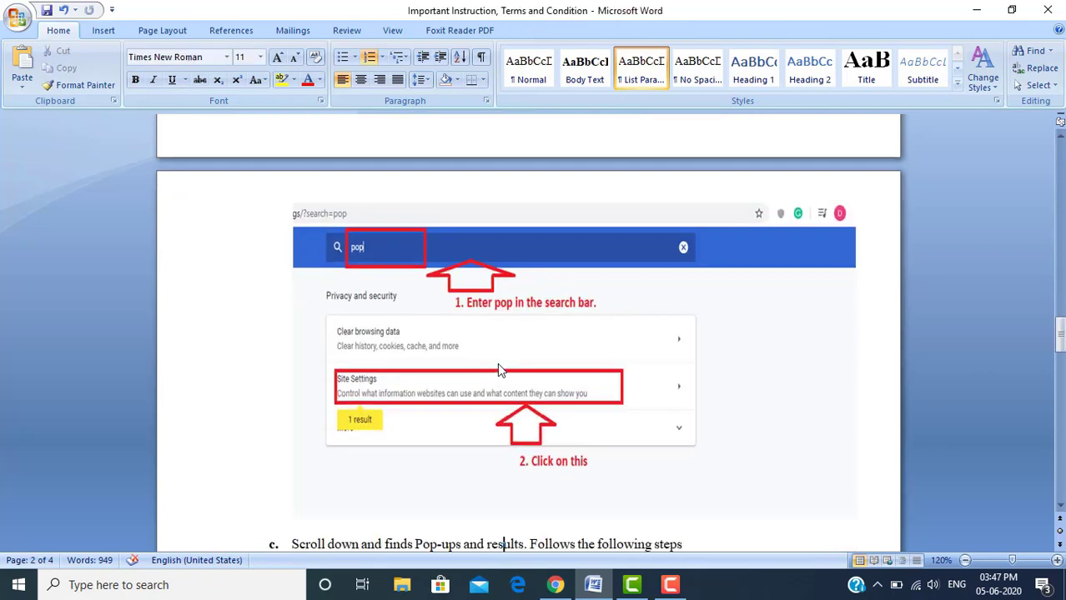
{"action": "key", "text": "Down"}
{"action": "key", "text": "Down"}
{"action": "key", "text": "Down"}
{"action": "key", "text": "Down"}
{"action": "key", "text": "Down"}
{"action": "key", "text": "Down"}
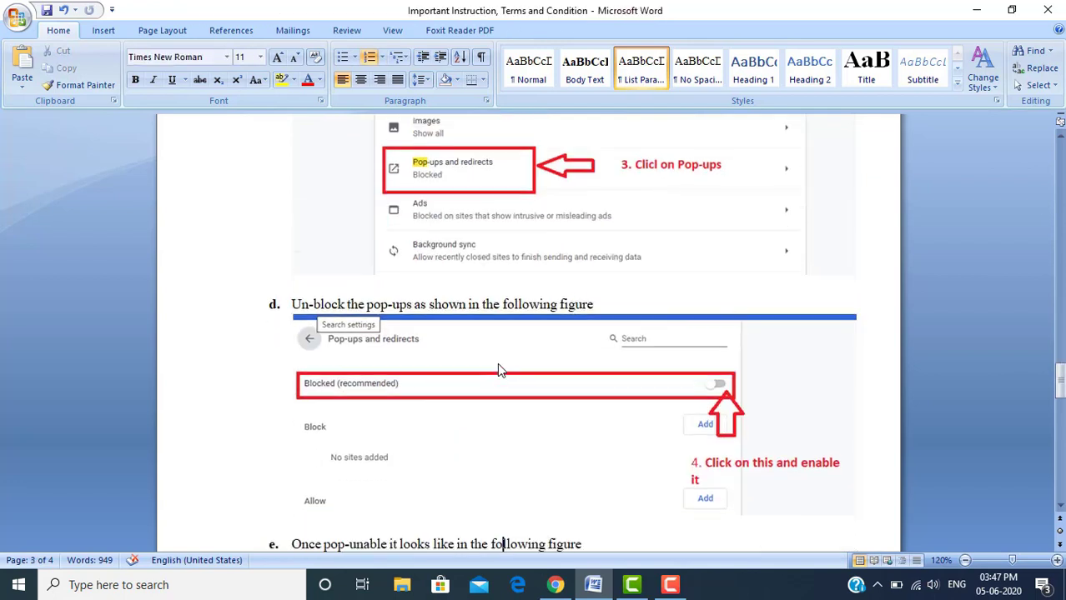
{"action": "key", "text": "Down"}
{"action": "key", "text": "Down"}
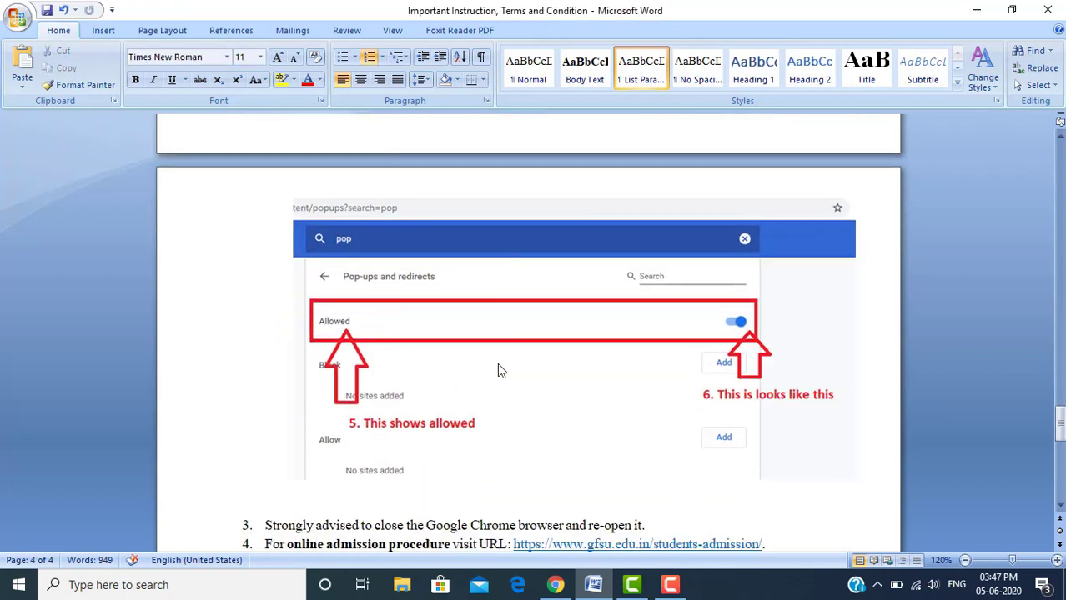
Open Chrome's settings, search 'pop', and go to Site Settings
{"action": "left_click", "coordinate": [556, 588]}
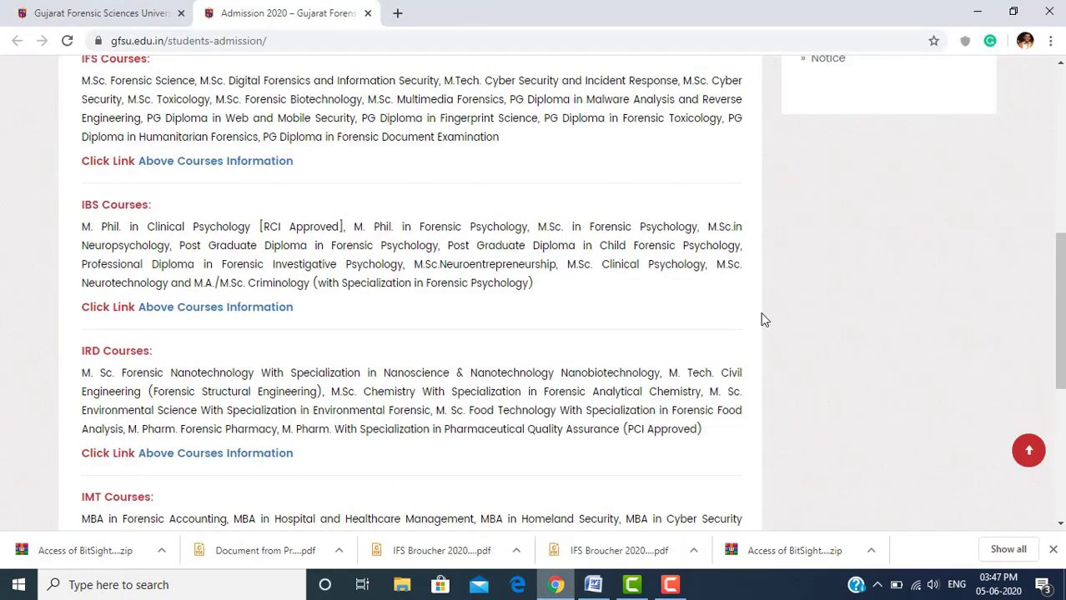
{"action": "left_click", "coordinate": [1051, 42]}
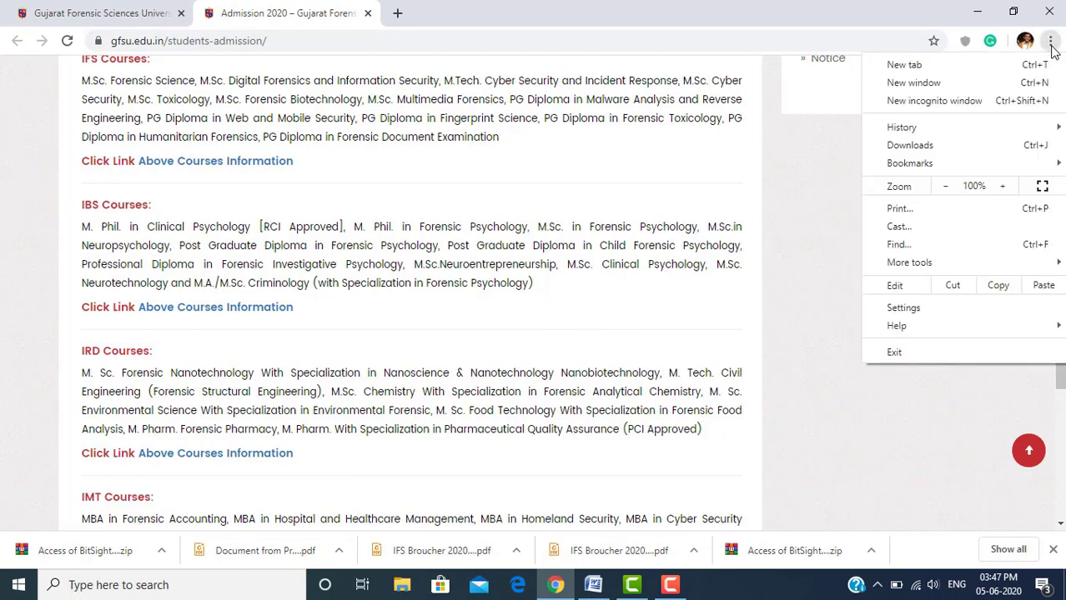
{"action": "left_click", "coordinate": [955, 310]}
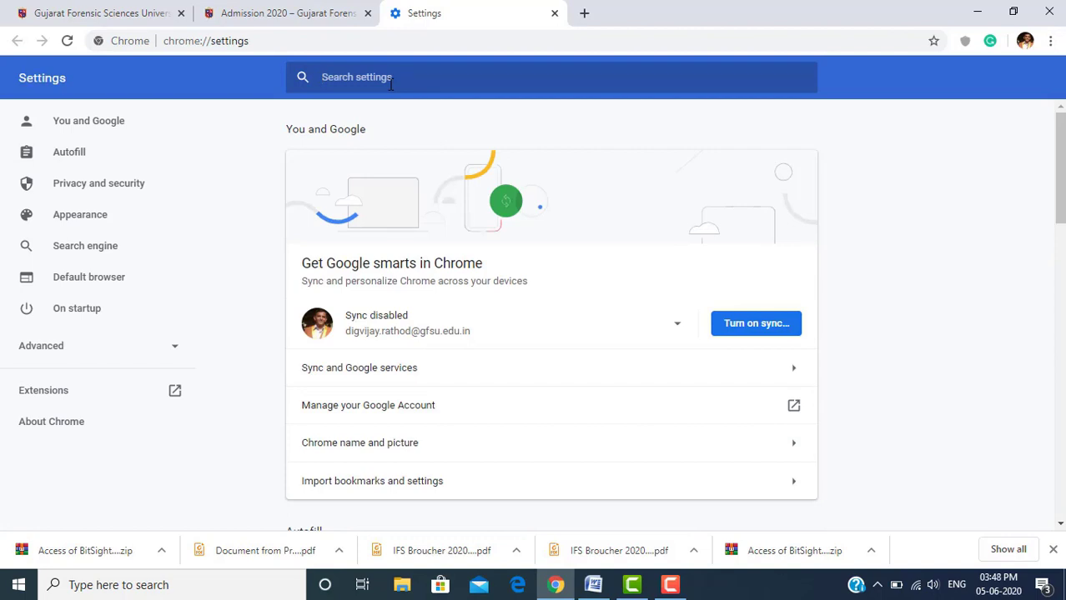
{"action": "type", "text": "pop"}
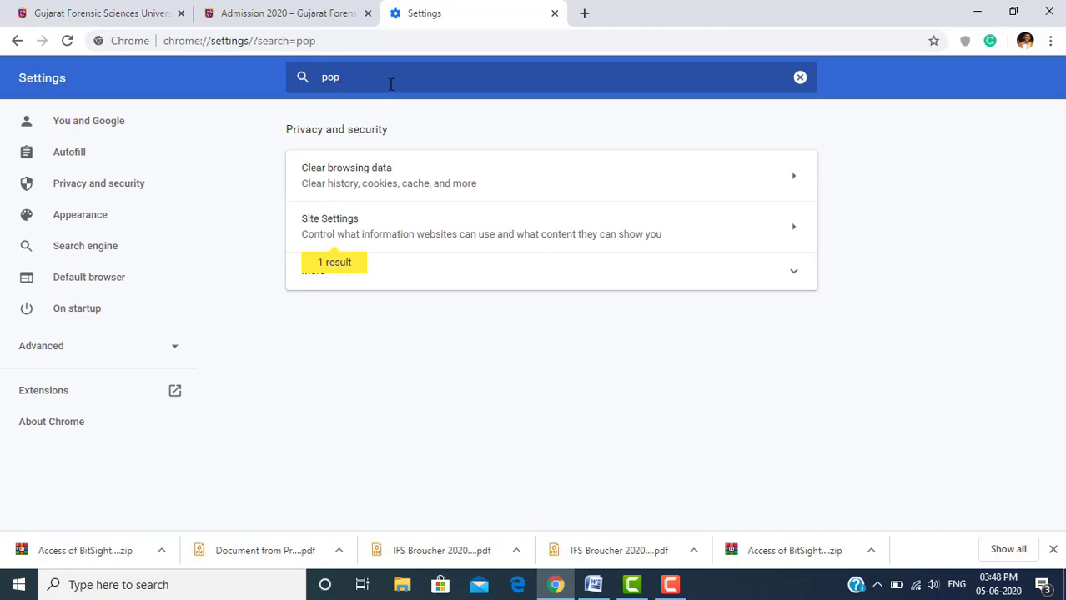
{"action": "left_click", "coordinate": [327, 226]}
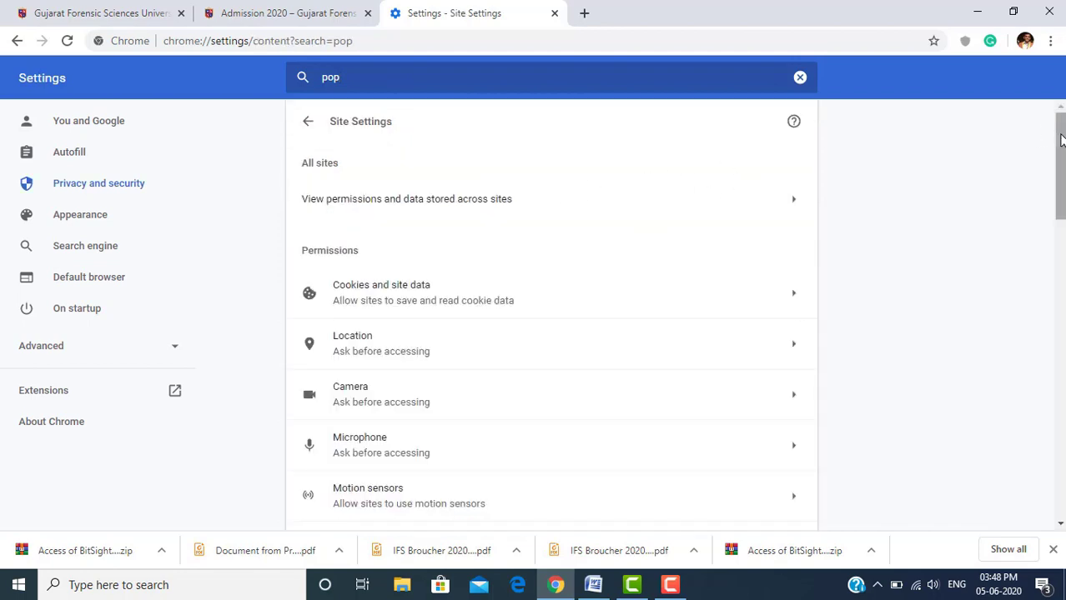
Switch Pop-ups and redirects to blocked and back to Allowed, then close Chrome
{"action": "left_click_drag", "start_coordinate": [1060, 140], "coordinate": [1062, 246]}
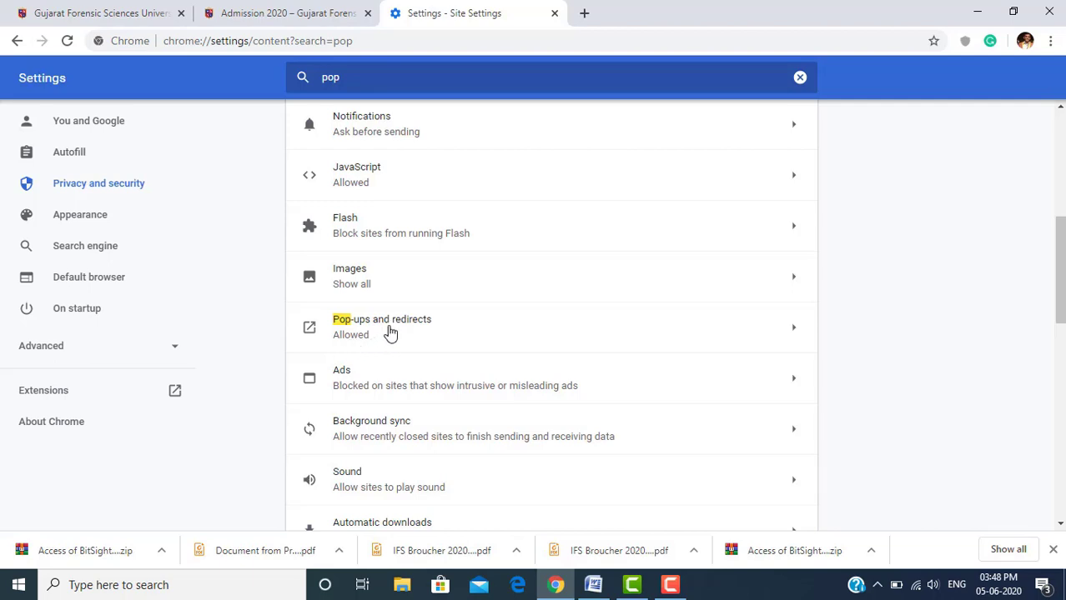
{"action": "left_click", "coordinate": [390, 332]}
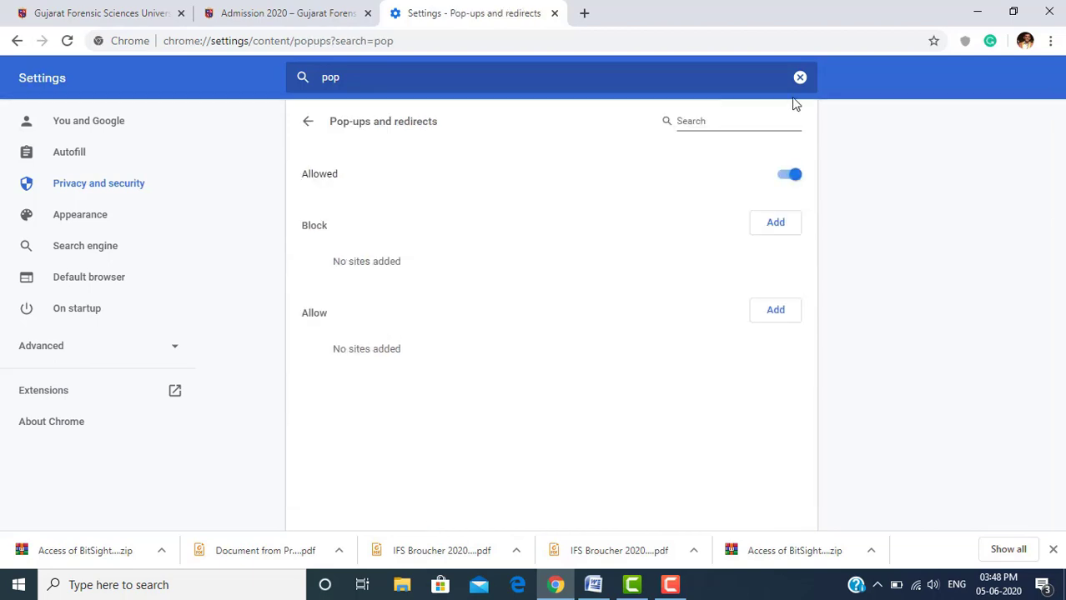
{"action": "left_click", "coordinate": [780, 181]}
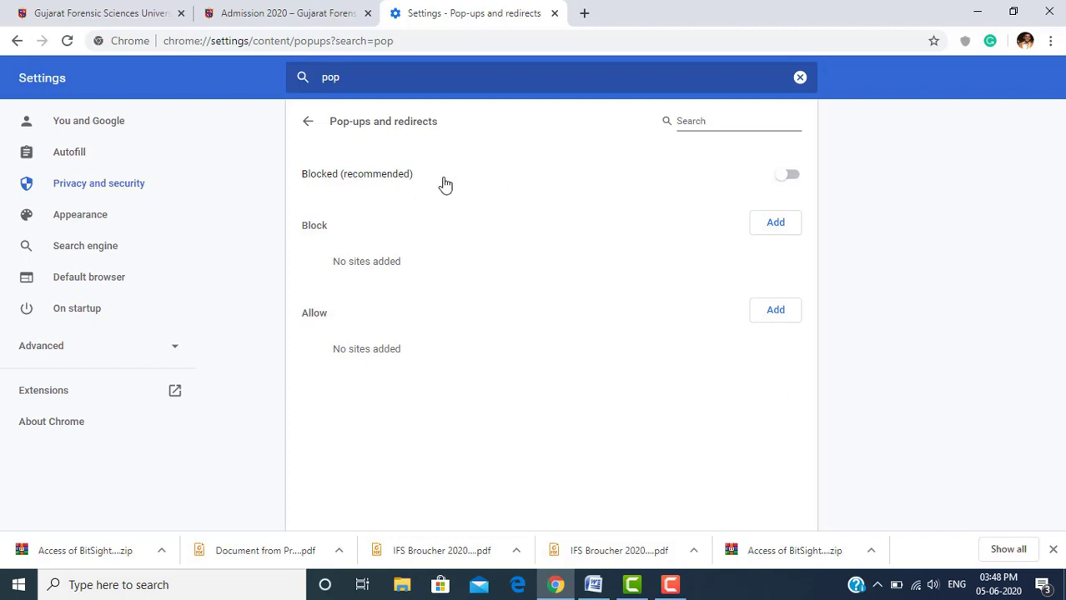
{"action": "left_click", "coordinate": [790, 175]}
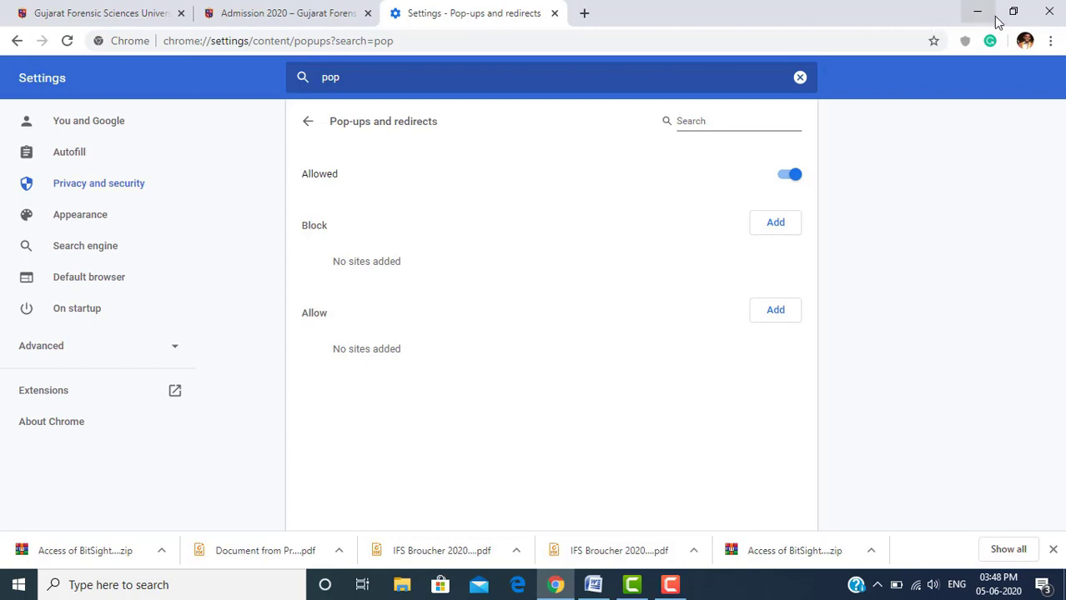
{"action": "left_click", "coordinate": [1049, 16]}
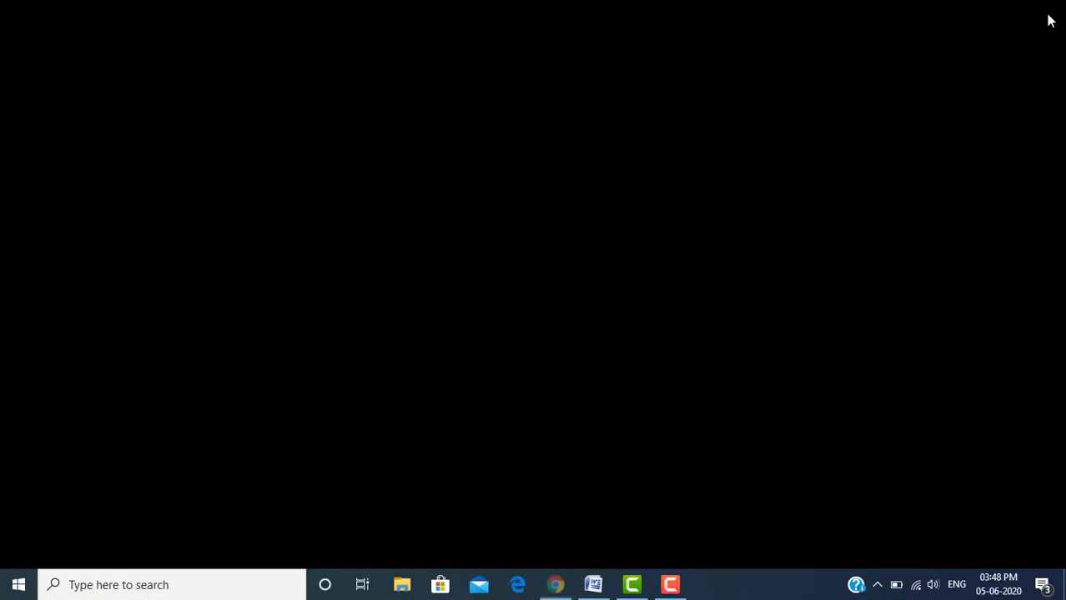
Close Word and launch Chrome by searching 'crome' from the Start menu
{"action": "left_click", "coordinate": [1049, 16]}
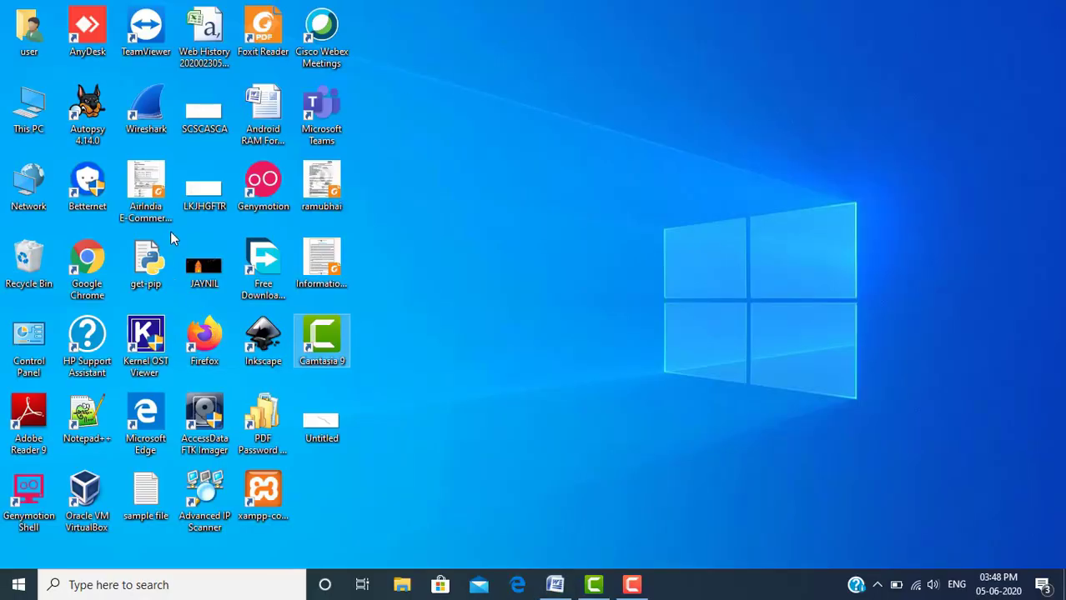
{"action": "key", "text": "super"}
{"action": "type", "text": "crome"}
{"action": "key", "text": "Return"}
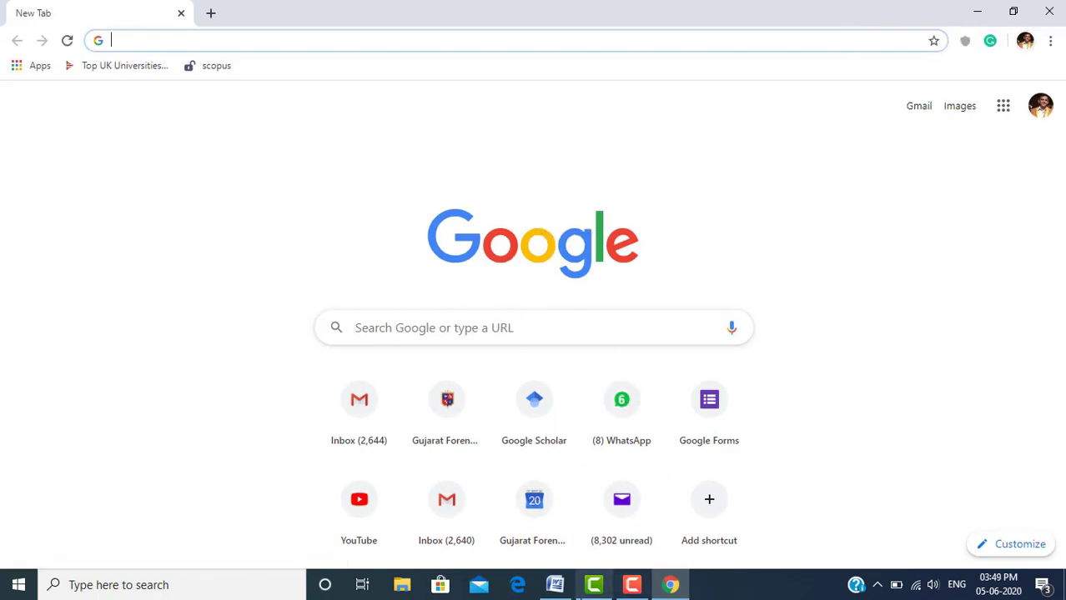
Back in Word, select item 4's opening words on courses, eligibility, fees, entrance exam and syllabus
{"action": "left_click", "coordinate": [557, 587]}
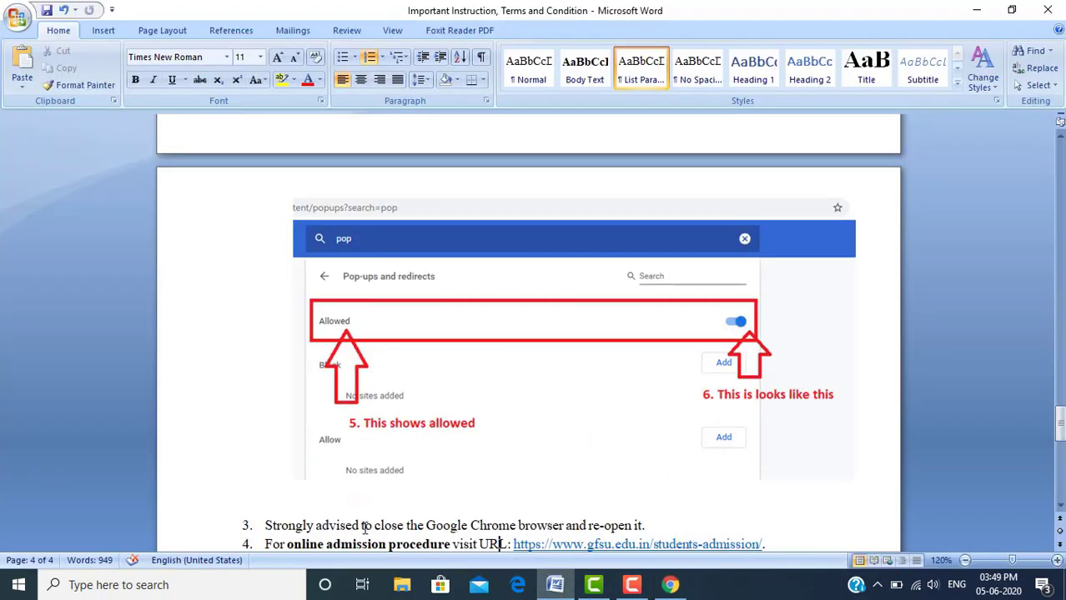
{"action": "scroll", "coordinate": [336, 527], "scroll_direction": "down", "scroll_amount": 3}
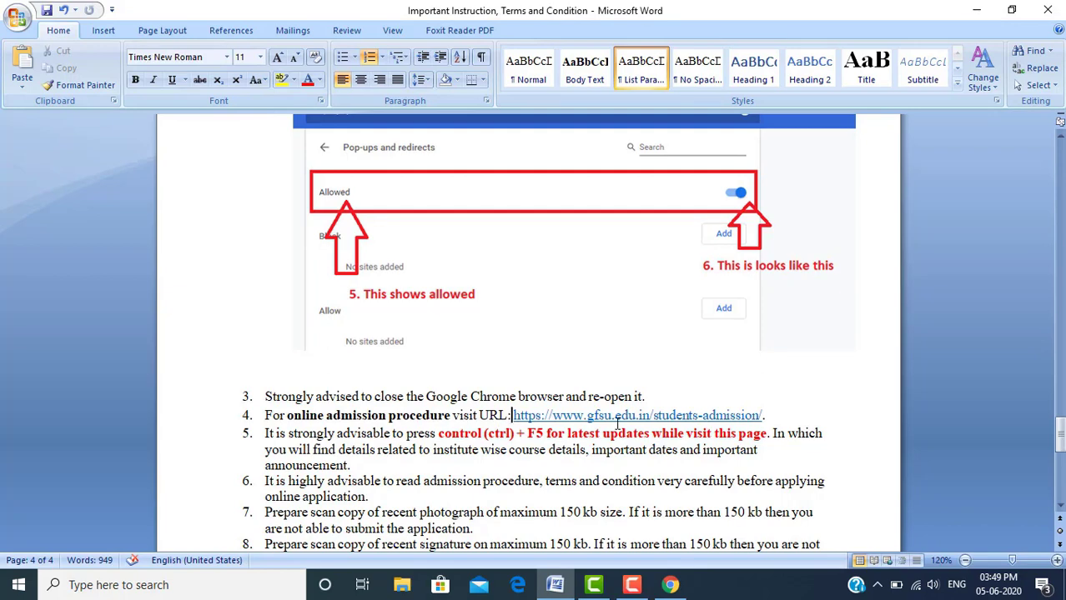
{"action": "left_click", "coordinate": [631, 584]}
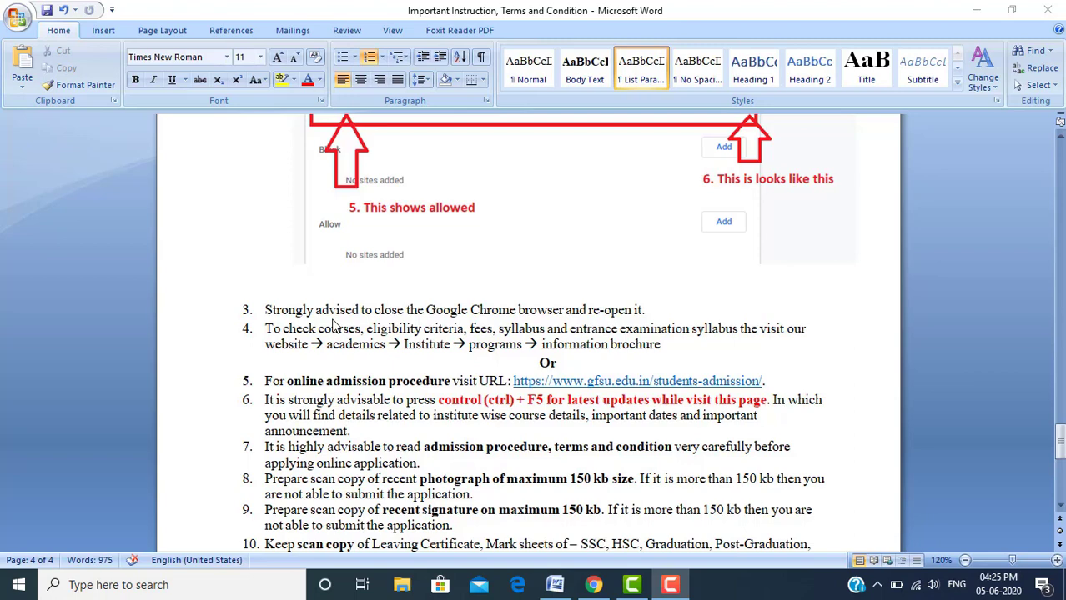
{"action": "left_click", "coordinate": [267, 331]}
{"action": "key", "text": "shift+Right"}
{"action": "key", "text": "shift+Right"}
{"action": "key", "text": "shift+Right"}
{"action": "key", "text": "shift+Right"}
{"action": "key", "text": "shift+Right"}
{"action": "key", "text": "shift+Right"}
{"action": "key", "text": "shift+Right"}
{"action": "key", "text": "shift+Right"}
{"action": "key", "text": "shift+Right"}
{"action": "key", "text": "shift+Right"}
{"action": "key", "text": "shift+Right"}
{"action": "key", "text": "shift+Right"}
{"action": "key", "text": "shift+Right"}
{"action": "key", "text": "shift+Right"}
{"action": "key", "text": "shift+Right"}
{"action": "key", "text": "shift+Right"}
{"action": "key", "text": "shift+Right"}
{"action": "key", "text": "shift+Right"}
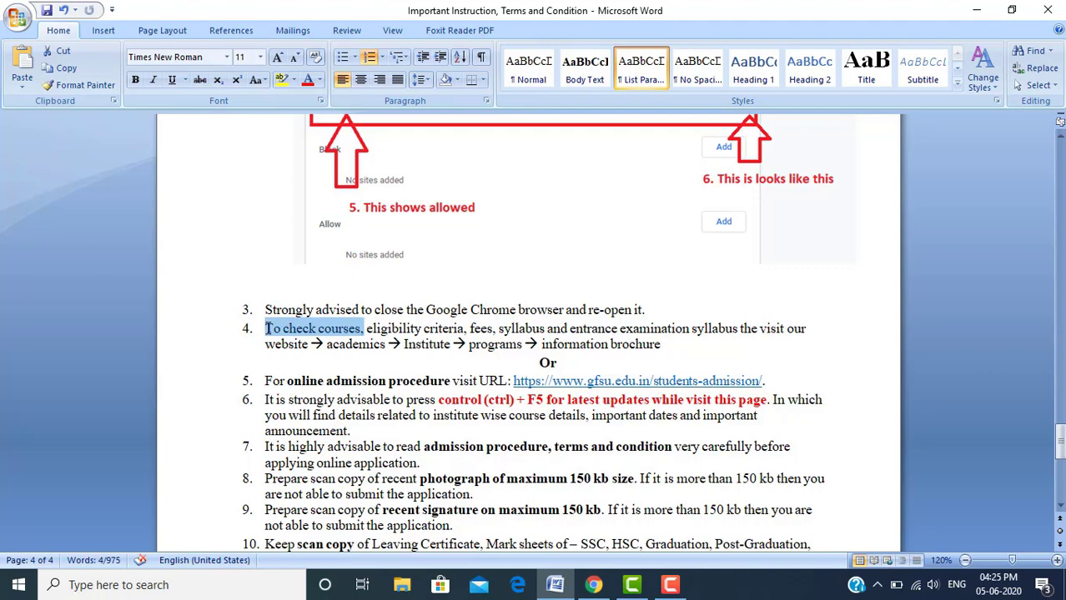
{"action": "key", "text": "shift+Right"}
{"action": "key", "text": "shift+Right"}
{"action": "key", "text": "shift+Right"}
{"action": "key", "text": "shift+Right"}
{"action": "key", "text": "shift+Right"}
{"action": "key", "text": "shift+Right"}
{"action": "key", "text": "shift+Right"}
{"action": "key", "text": "shift+Right"}
{"action": "key", "text": "shift+Right"}
{"action": "key", "text": "shift+Right"}
{"action": "key", "text": "shift+Right"}
{"action": "key", "text": "shift+Right"}
{"action": "key", "text": "shift+Right"}
{"action": "key", "text": "shift+Right"}
{"action": "key", "text": "shift+Right"}
{"action": "key", "text": "shift+Right"}
{"action": "key", "text": "shift+Right"}
{"action": "key", "text": "shift+Right"}
{"action": "key", "text": "shift+Right"}
{"action": "key", "text": "shift+Right"}
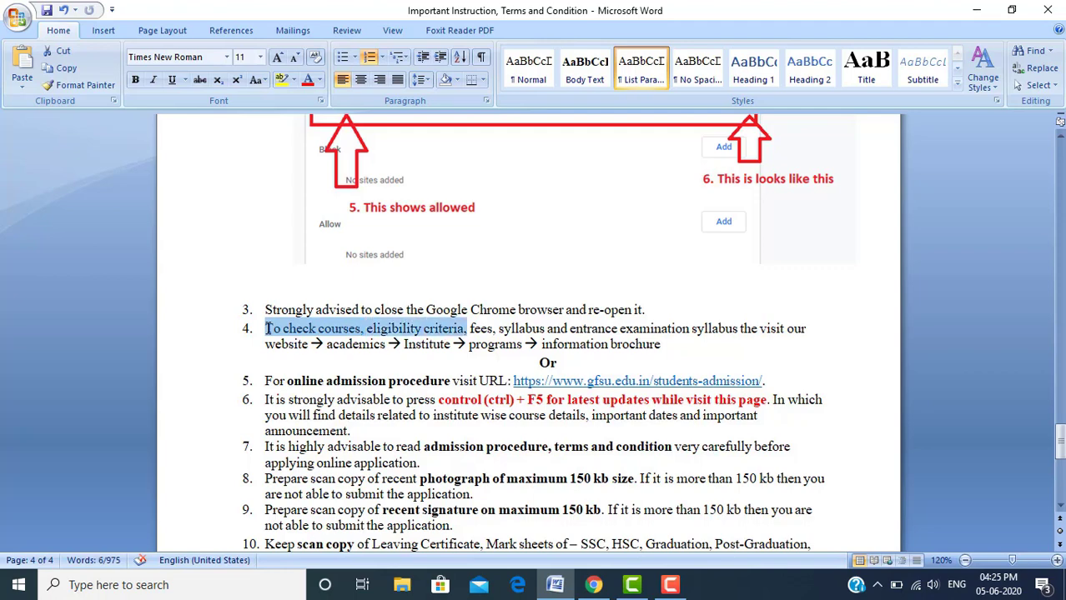
{"action": "key", "text": "shift+Right"}
{"action": "key", "text": "shift+Right"}
{"action": "key", "text": "shift+Right"}
{"action": "key", "text": "shift+Right"}
{"action": "key", "text": "shift+Right"}
{"action": "key", "text": "shift+Right"}
{"action": "key", "text": "shift+Right"}
{"action": "key", "text": "shift+Right"}
{"action": "key", "text": "shift+Right"}
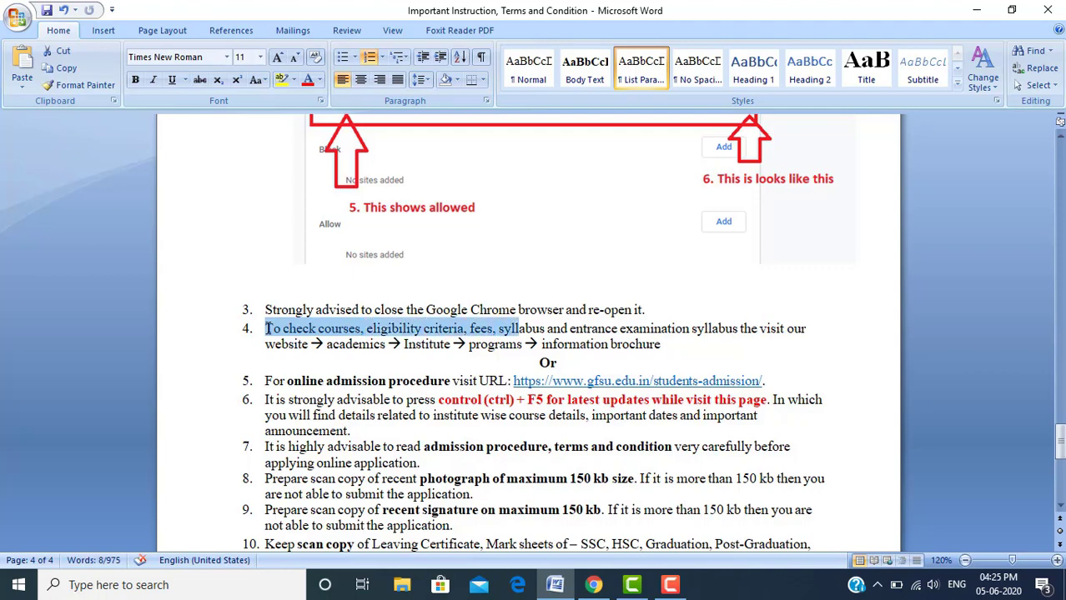
{"action": "key", "text": "shift+Right"}
{"action": "key", "text": "shift+Right"}
{"action": "key", "text": "shift+Right"}
{"action": "key", "text": "shift+Right"}
{"action": "key", "text": "shift+Right"}
{"action": "key", "text": "shift+Right"}
{"action": "key", "text": "shift+Right"}
{"action": "key", "text": "shift+Right"}
{"action": "key", "text": "shift+Right"}
{"action": "key", "text": "shift+Right"}
{"action": "key", "text": "shift+Right"}
{"action": "key", "text": "shift+Right"}
{"action": "key", "text": "shift+Right"}
{"action": "key", "text": "shift+Right"}
{"action": "key", "text": "shift+Right"}
{"action": "key", "text": "shift+Right"}
{"action": "key", "text": "shift+Right"}
{"action": "key", "text": "shift+Right"}
{"action": "key", "text": "shift+Right"}
{"action": "key", "text": "shift+Right"}
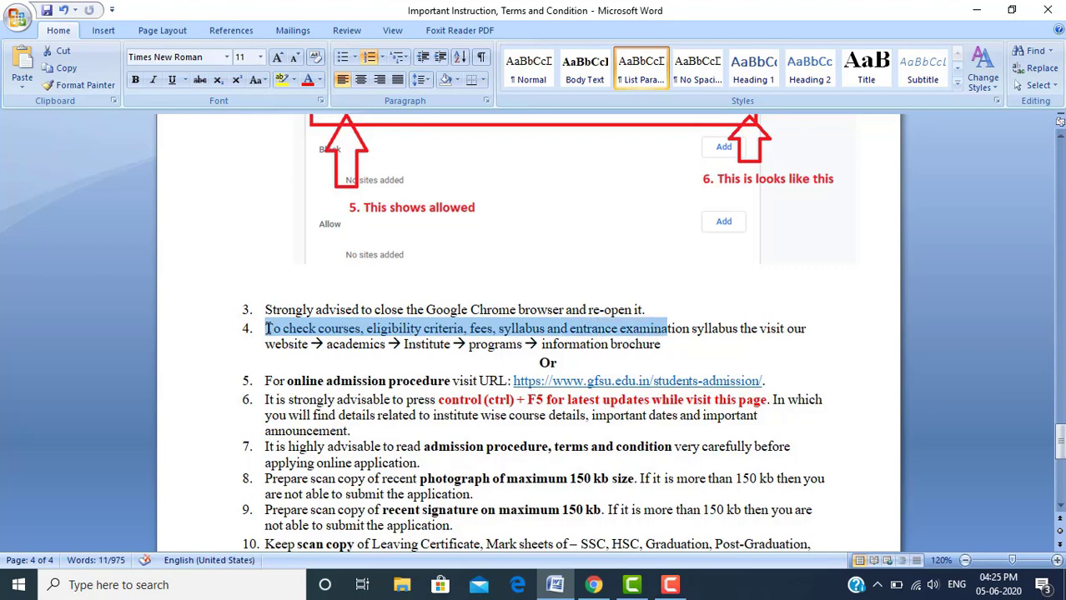
{"action": "key", "text": "shift+Right"}
{"action": "key", "text": "shift+Right"}
{"action": "key", "text": "shift+Right"}
{"action": "key", "text": "shift+Right"}
{"action": "key", "text": "shift+Right"}
{"action": "key", "text": "shift+Right"}
{"action": "key", "text": "shift+Right"}
{"action": "key", "text": "shift+Right"}
{"action": "key", "text": "shift+Right"}
{"action": "key", "text": "shift+Right"}
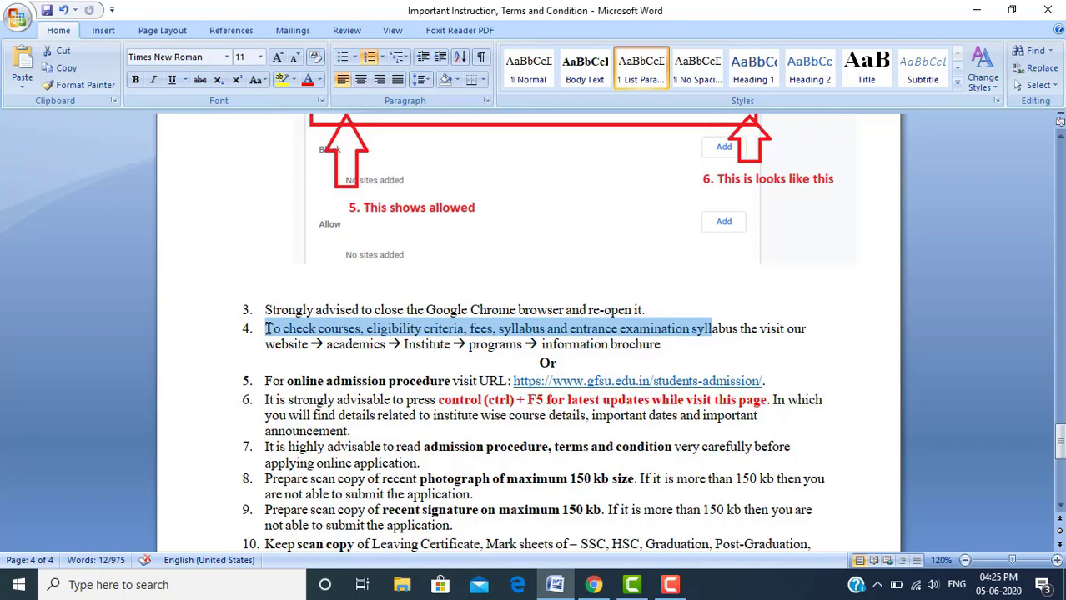
{"action": "key", "text": "shift+Right"}
{"action": "key", "text": "shift+Right"}
{"action": "key", "text": "shift+Right"}
{"action": "key", "text": "shift+Right"}
{"action": "key", "text": "shift+Right"}
{"action": "key", "text": "shift+Right"}
{"action": "key", "text": "shift+Right"}
{"action": "key", "text": "shift+Right"}
{"action": "key", "text": "shift+Right"}
{"action": "key", "text": "shift+Right"}
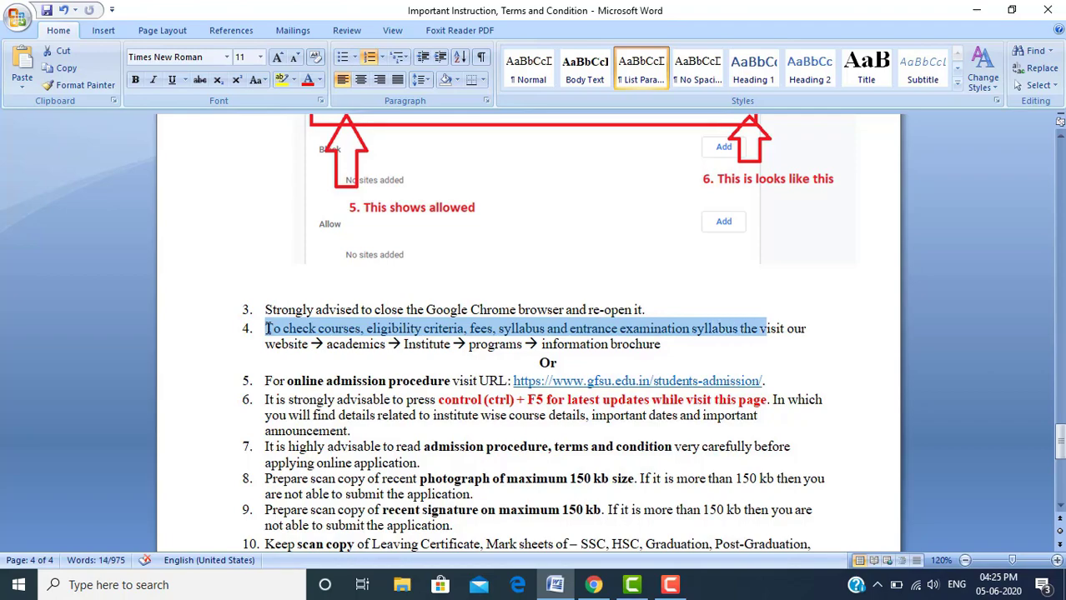
Switch to the GFSU home page and reveal the THE UNIVERSITY and ACADEMICS menus
{"action": "left_click", "coordinate": [609, 590]}
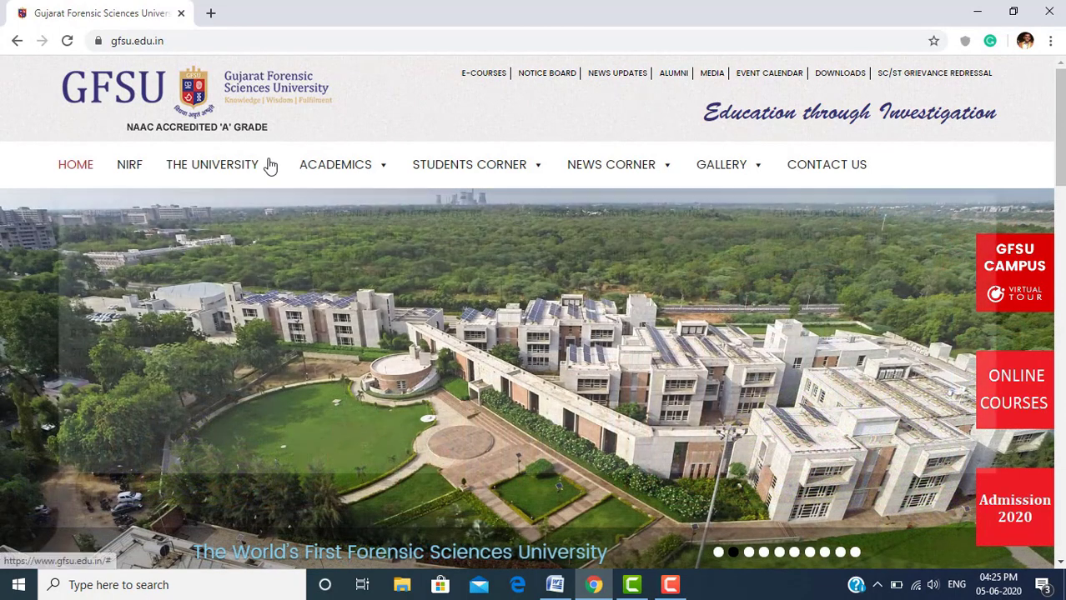
{"action": "mouse_move", "coordinate": [269, 164]}
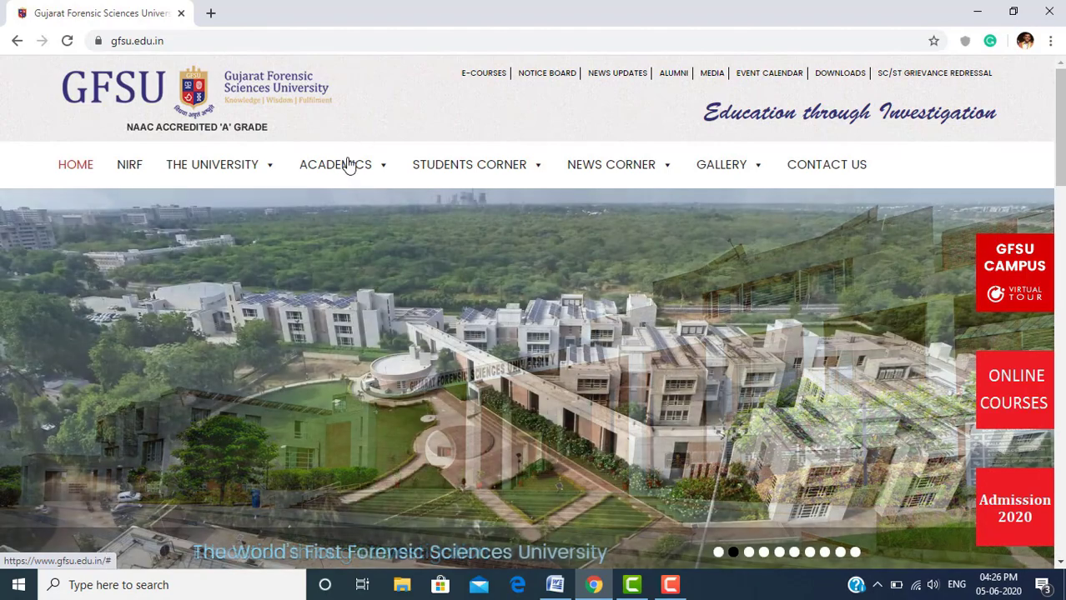
{"action": "mouse_move", "coordinate": [349, 166]}
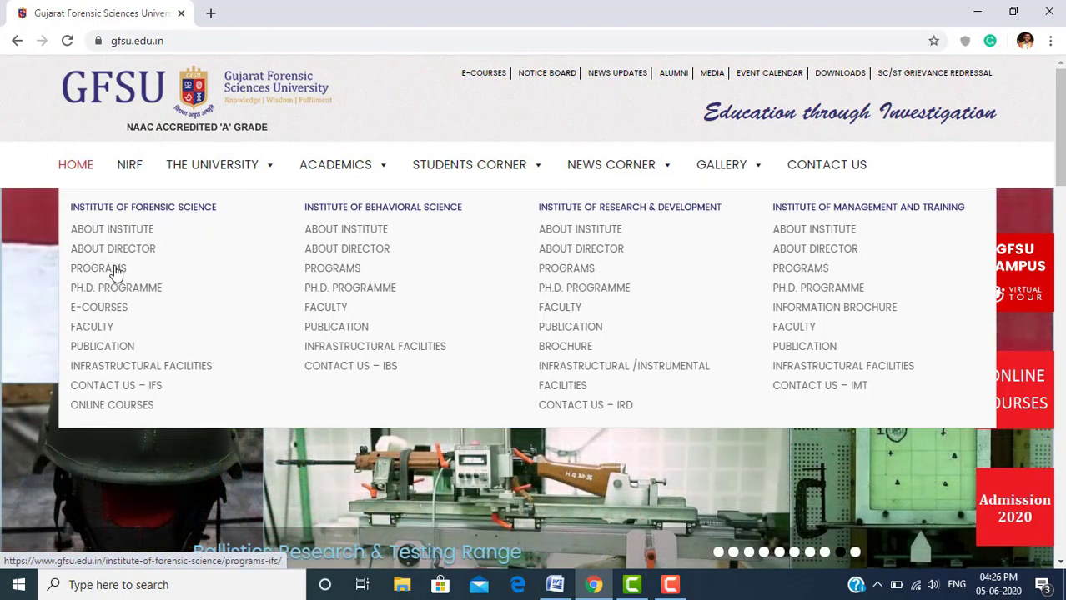
Open Institute of Forensic Science PROGRAMS and highlight row 1's eligibility and Rs.40,000/- fee
{"action": "left_click", "coordinate": [116, 274]}
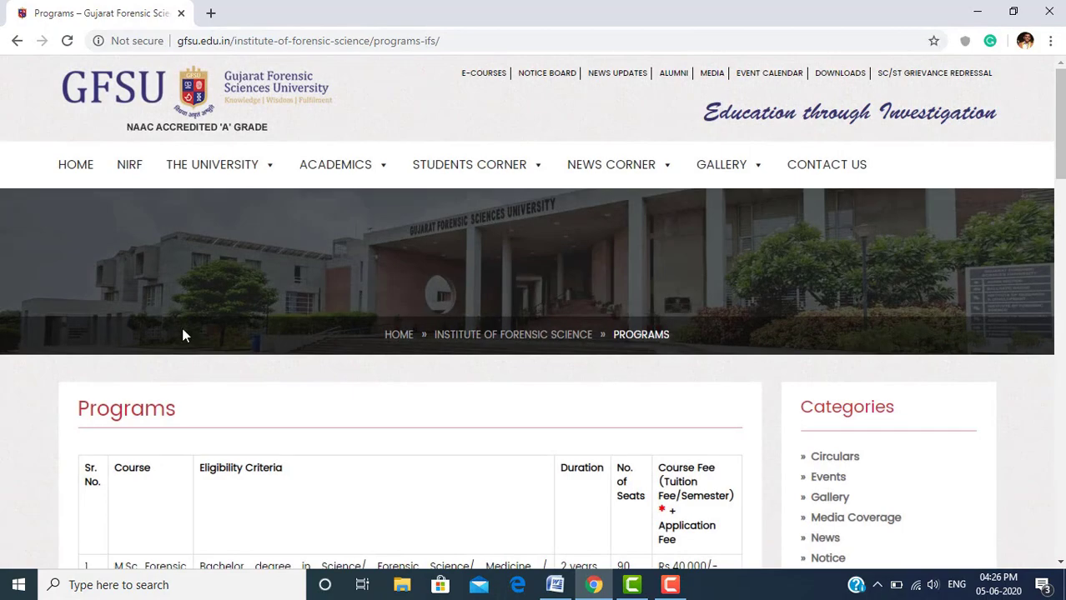
{"action": "scroll", "coordinate": [38, 386], "scroll_direction": "down", "scroll_amount": 3}
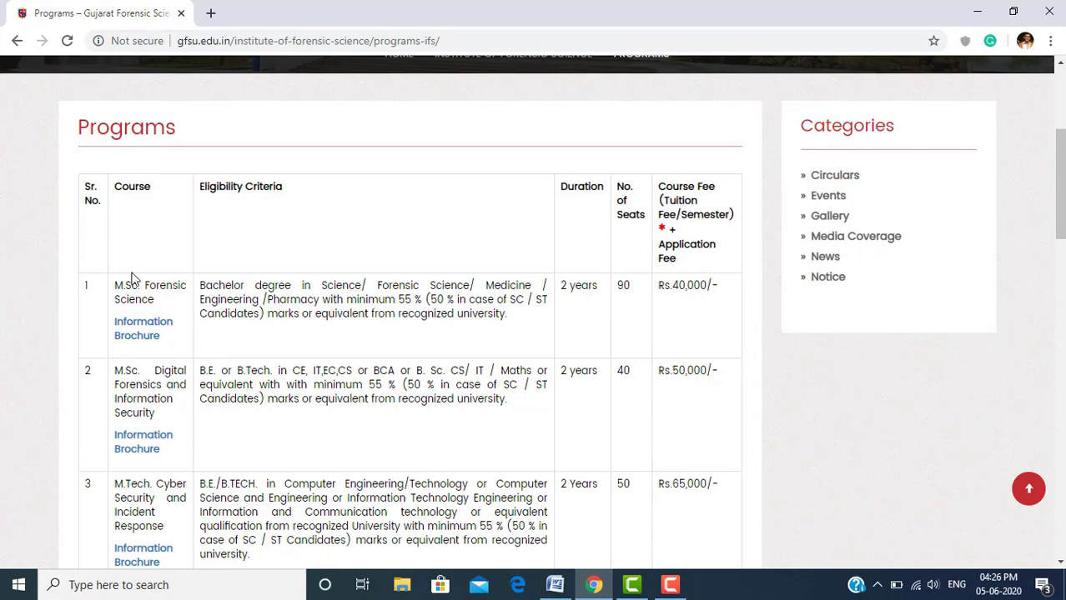
{"action": "left_click_drag", "start_coordinate": [116, 283], "coordinate": [519, 327]}
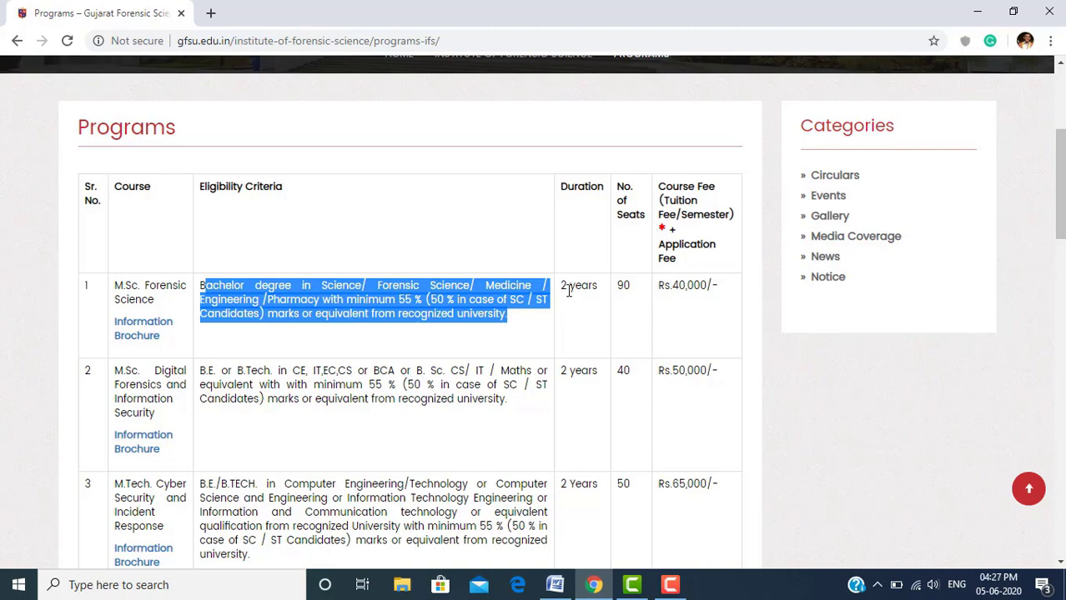
{"action": "left_click_drag", "start_coordinate": [561, 289], "coordinate": [721, 292]}
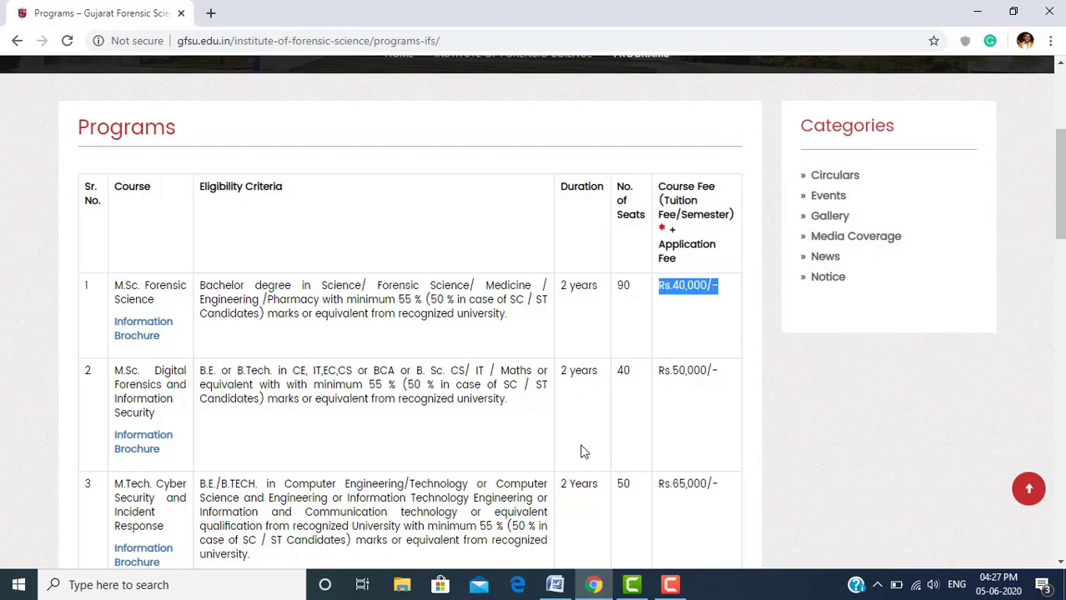
{"action": "left_click", "coordinate": [375, 370]}
{"action": "scroll", "coordinate": [375, 370], "scroll_direction": "down", "scroll_amount": 2}
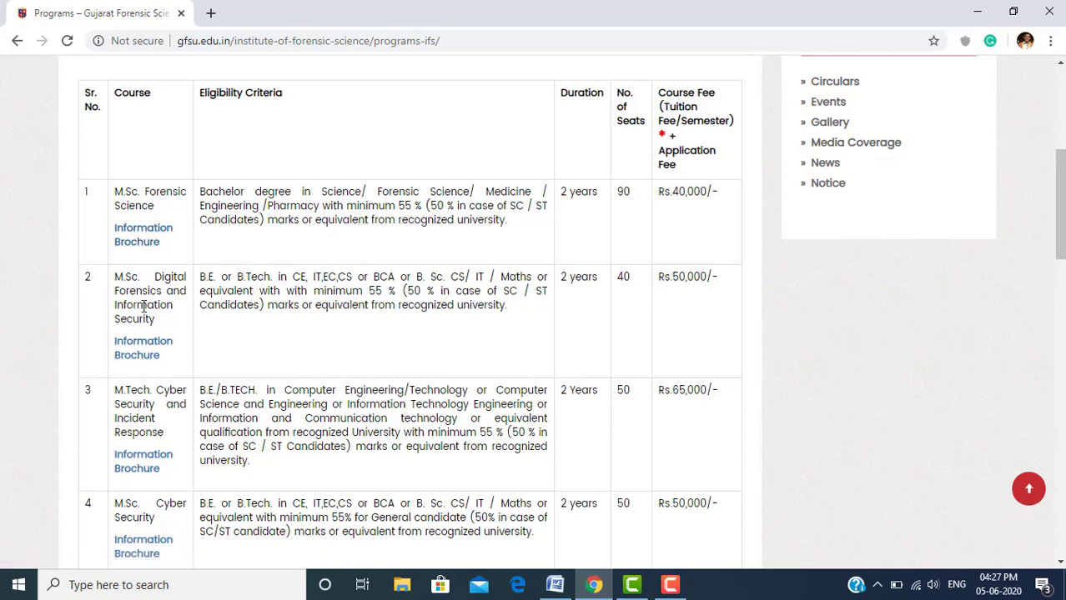
{"action": "scroll", "coordinate": [144, 307], "scroll_direction": "down", "scroll_amount": 1}
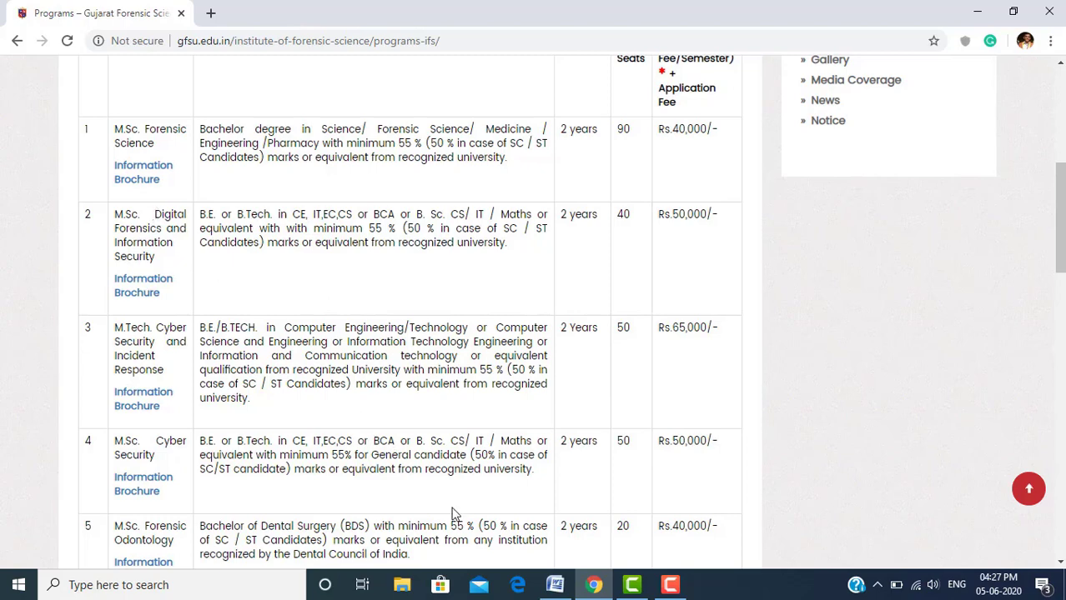
Open the M.Sc. Digital Forensics Information Brochure PDF and scroll through its pages
{"action": "left_click", "coordinate": [130, 294]}
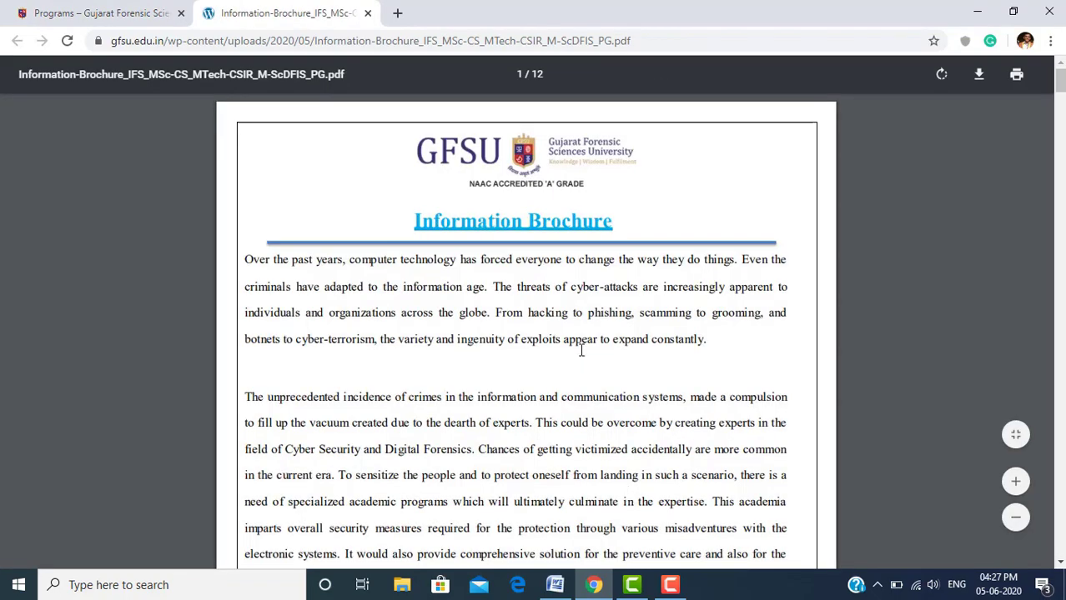
{"action": "scroll", "coordinate": [582, 350], "scroll_direction": "down", "scroll_amount": 3}
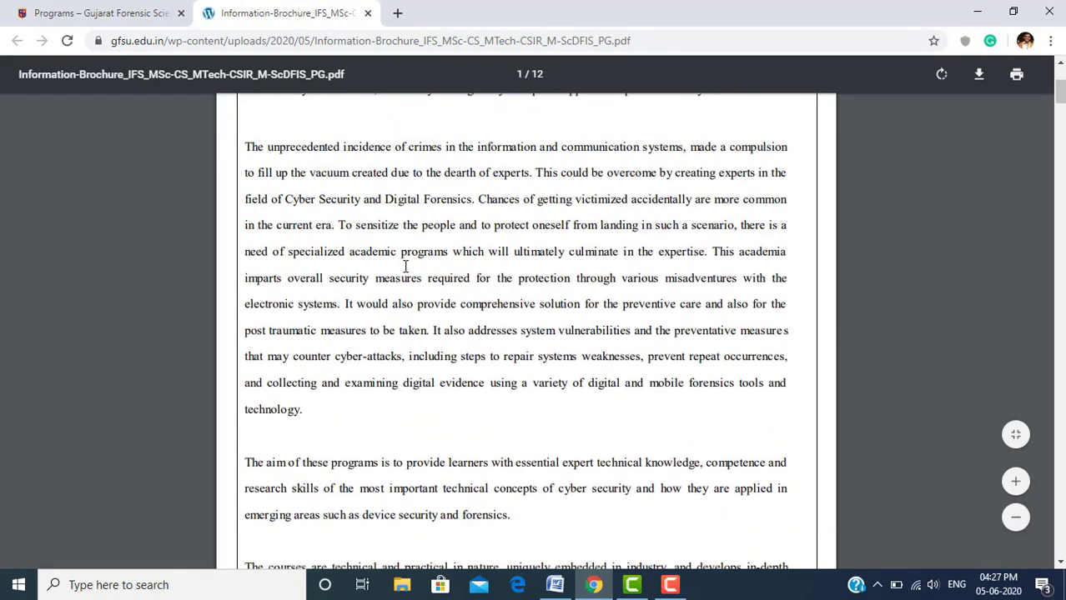
{"action": "scroll", "coordinate": [393, 435], "scroll_direction": "down", "scroll_amount": 6}
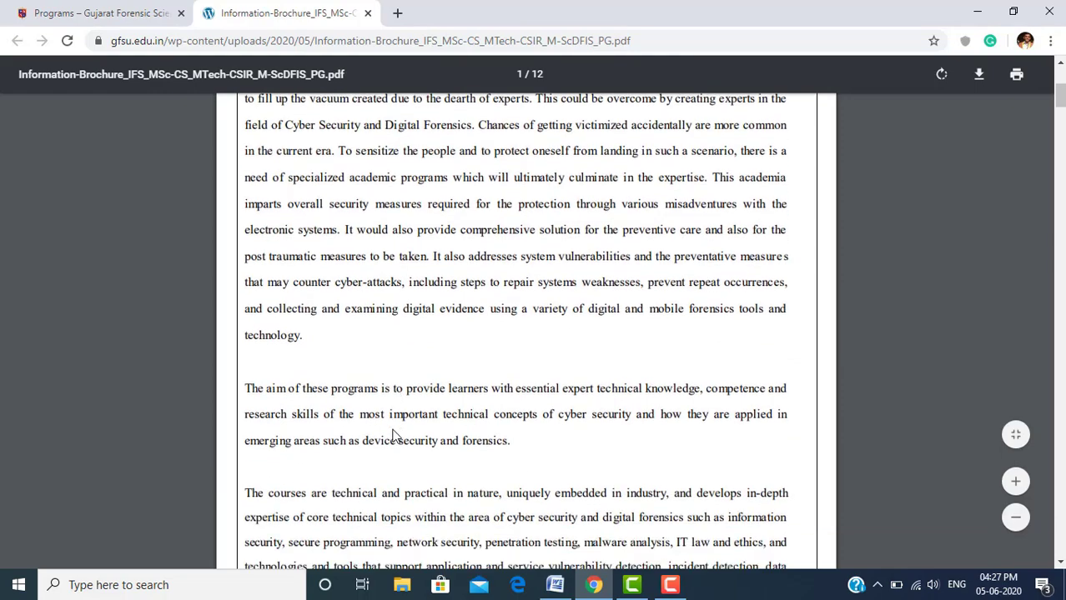
{"action": "scroll", "coordinate": [395, 437], "scroll_direction": "down", "scroll_amount": 1}
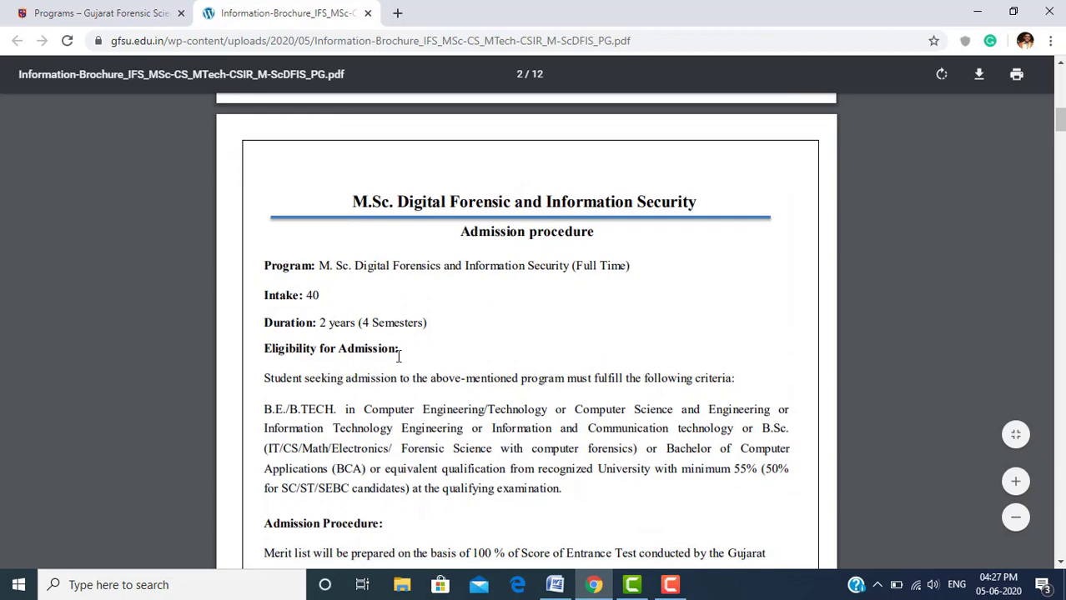
{"action": "scroll", "coordinate": [356, 352], "scroll_direction": "down", "scroll_amount": 4}
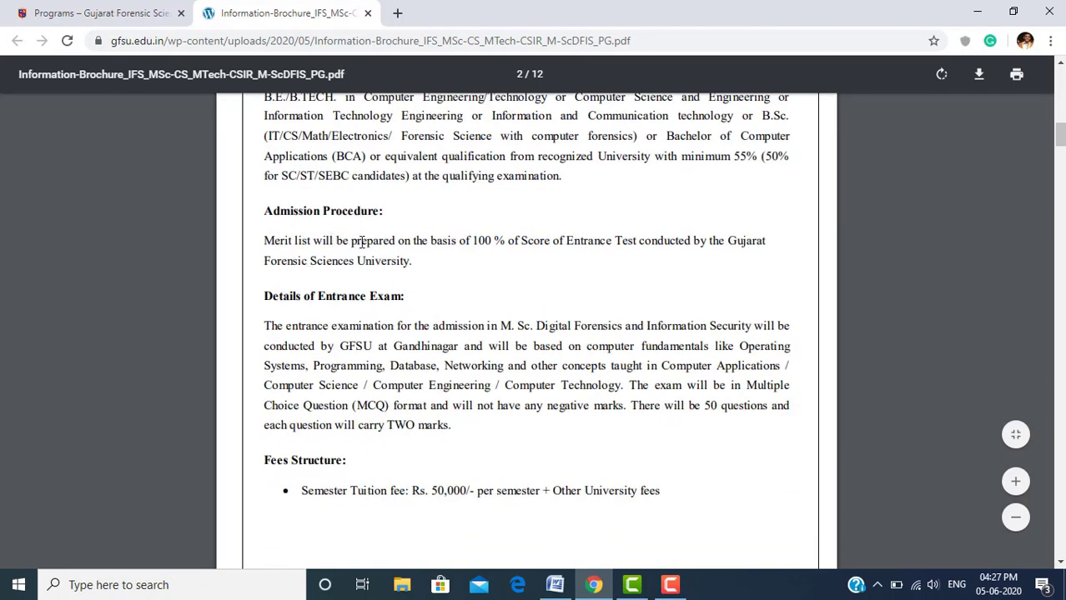
Highlight the merit list sentence, entrance exam paragraph, and Semester I and II course lists
{"action": "left_click_drag", "start_coordinate": [264, 242], "coordinate": [406, 261]}
{"action": "left_click_drag", "start_coordinate": [266, 322], "coordinate": [457, 437]}
{"action": "scroll", "coordinate": [457, 437], "scroll_direction": "down", "scroll_amount": 3}
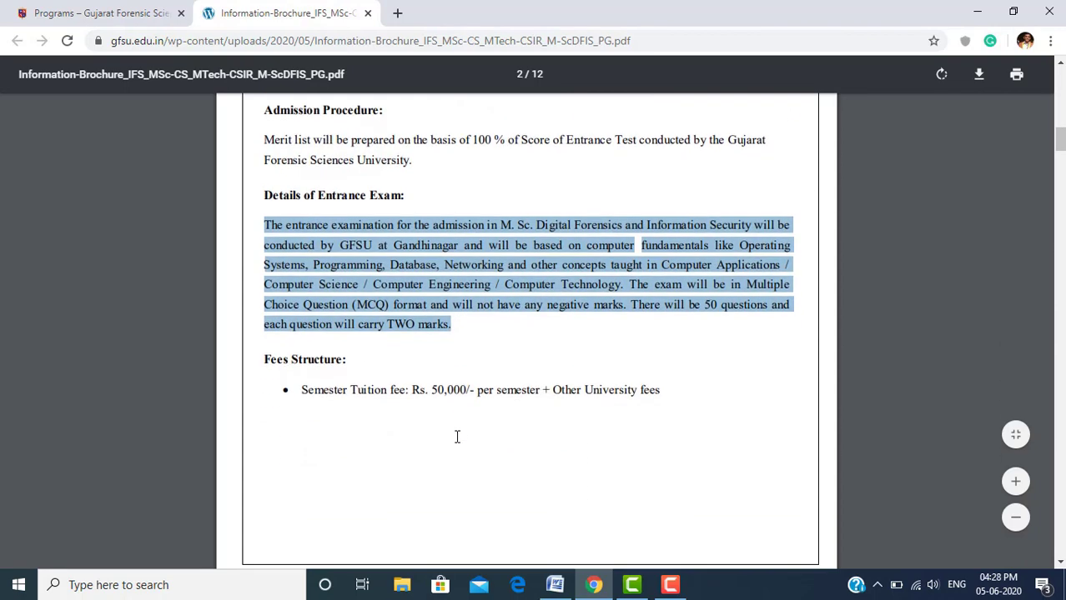
{"action": "left_click", "coordinate": [393, 367]}
{"action": "scroll", "coordinate": [394, 367], "scroll_direction": "down", "scroll_amount": 10}
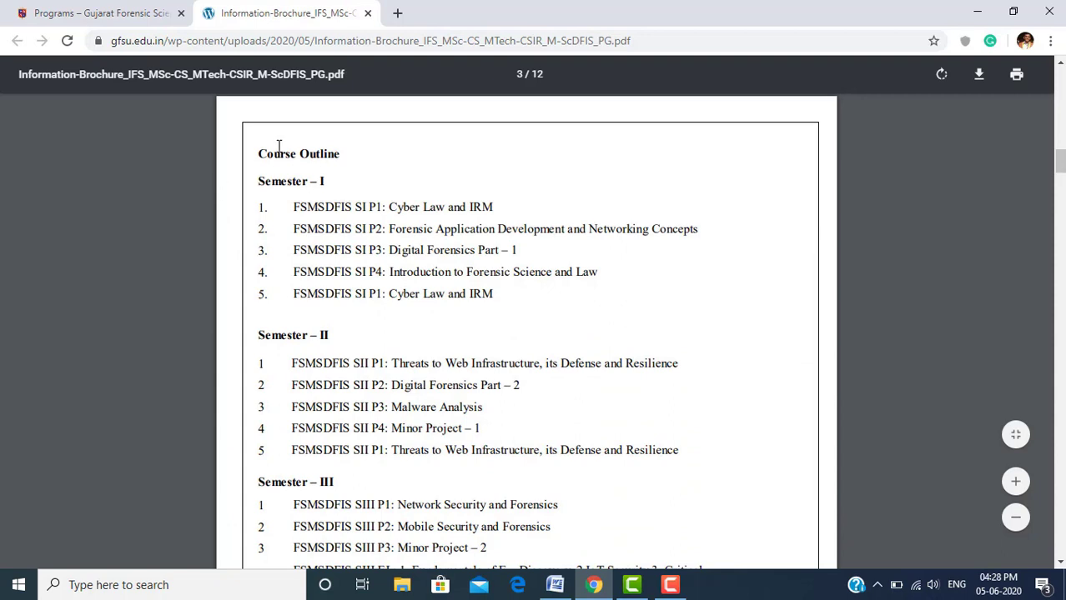
{"action": "left_click_drag", "start_coordinate": [258, 147], "coordinate": [485, 317]}
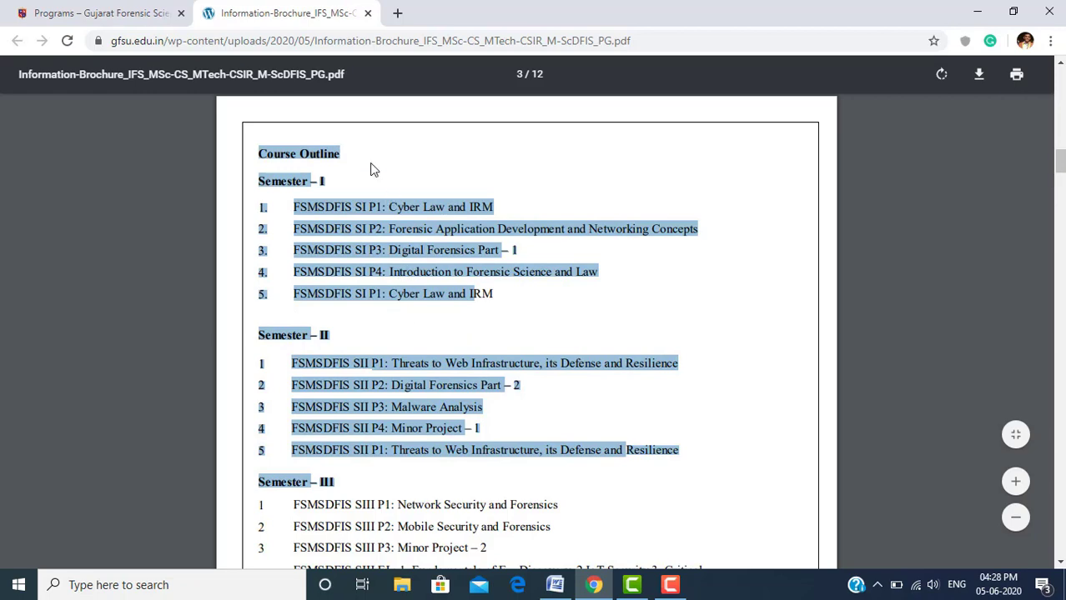
Return to the IFS Programs page, scroll its table, and bring up the ACADEMICS menu
{"action": "left_click", "coordinate": [136, 23]}
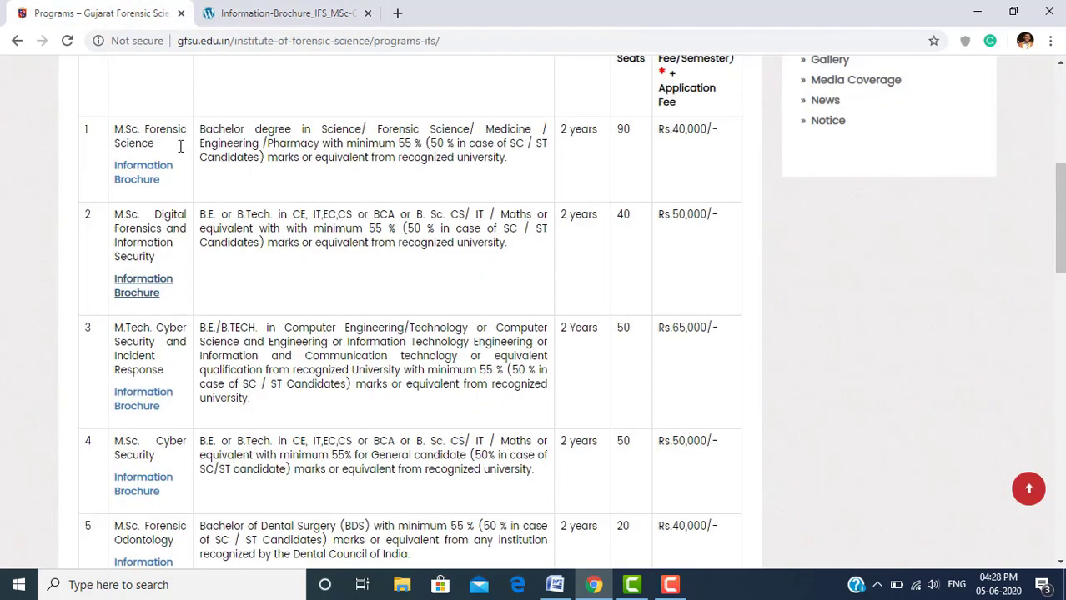
{"action": "scroll", "coordinate": [267, 216], "scroll_direction": "down", "scroll_amount": 7}
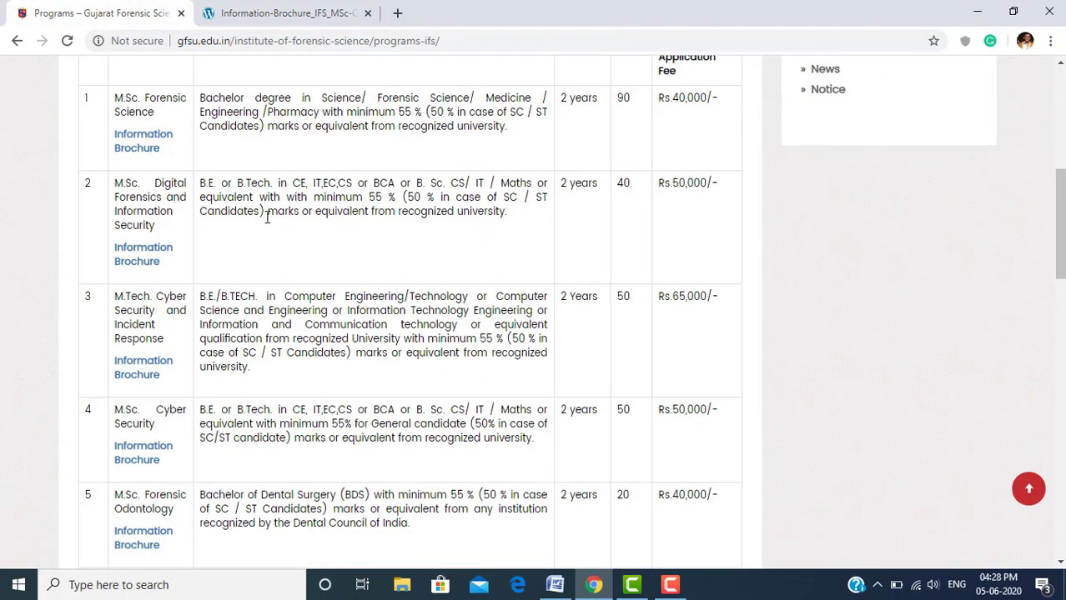
{"action": "scroll", "coordinate": [267, 216], "scroll_direction": "down", "scroll_amount": 3}
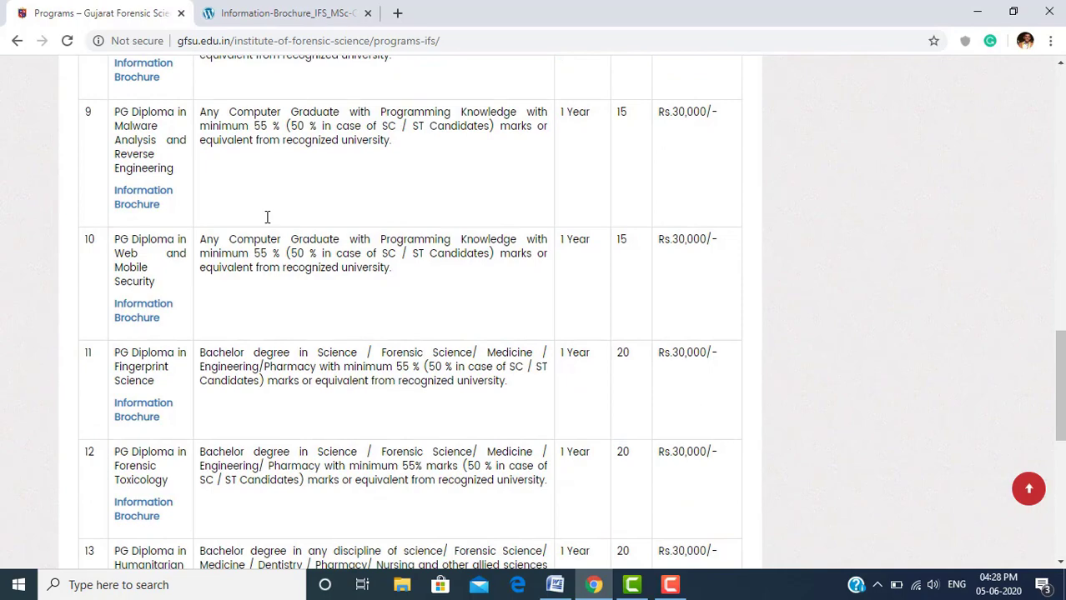
{"action": "scroll", "coordinate": [267, 216], "scroll_direction": "up", "scroll_amount": 15}
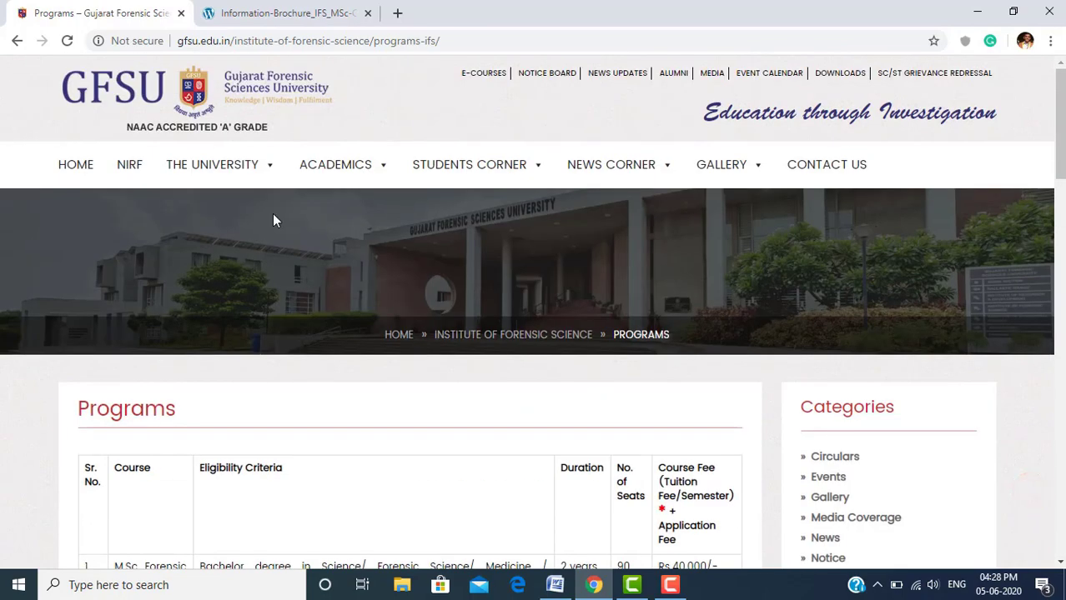
{"action": "mouse_move", "coordinate": [348, 172]}
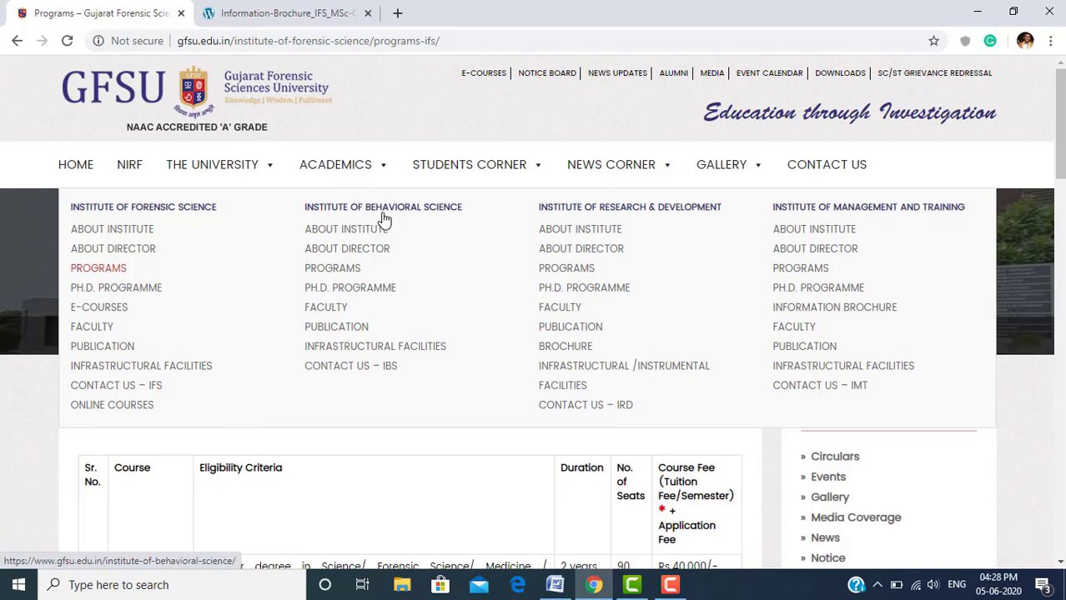
Open the Institute of Behavioral Science Programs page and scroll its M.Phil and M.Sc psychology course table
{"action": "left_click", "coordinate": [349, 271]}
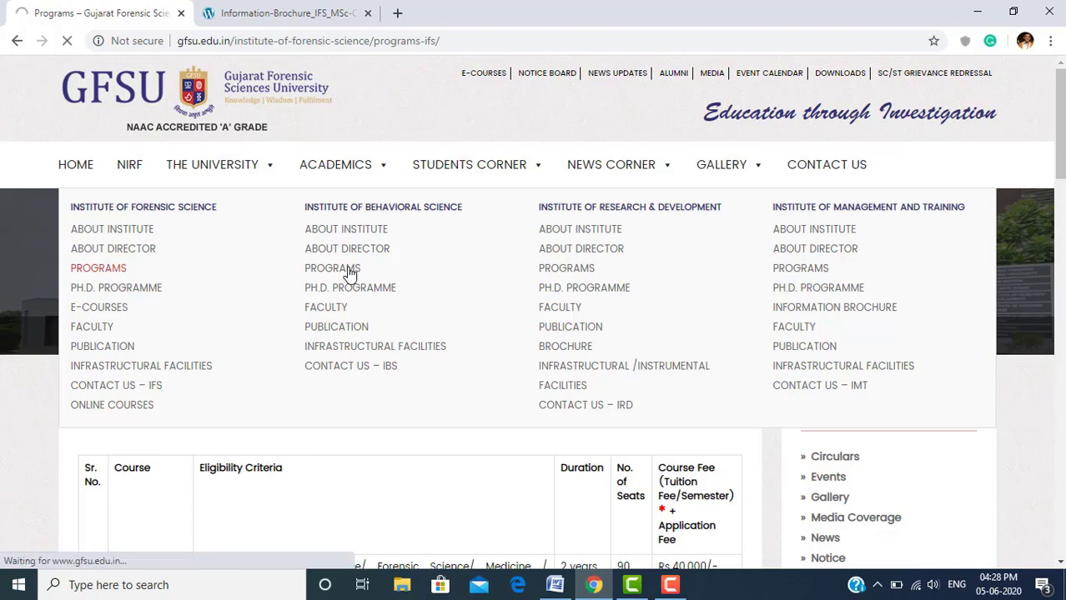
{"action": "scroll", "coordinate": [154, 311], "scroll_direction": "down", "scroll_amount": 1}
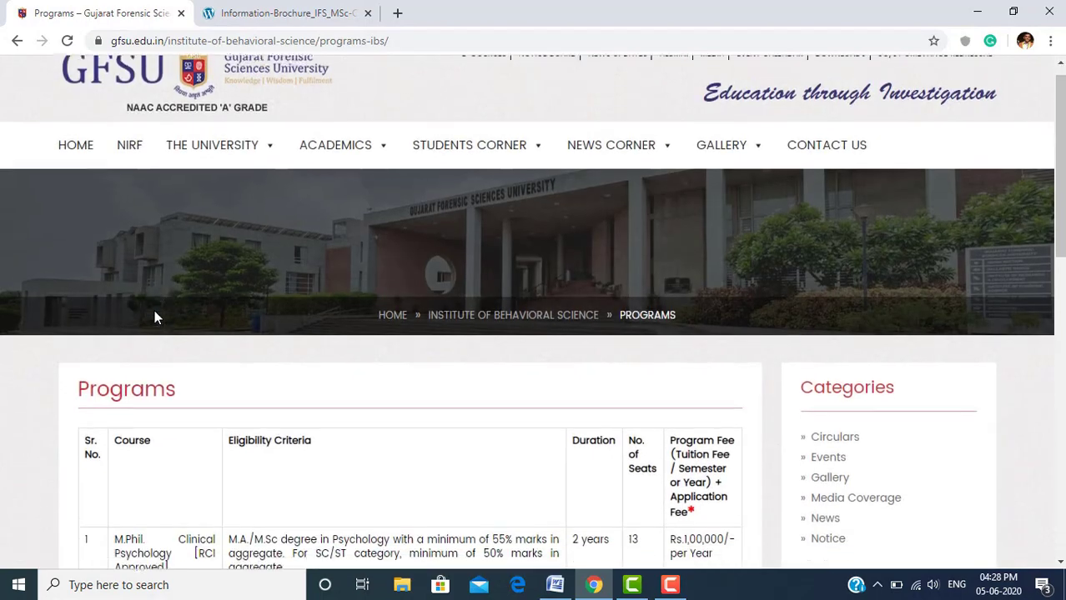
{"action": "scroll", "coordinate": [154, 309], "scroll_direction": "down", "scroll_amount": 3}
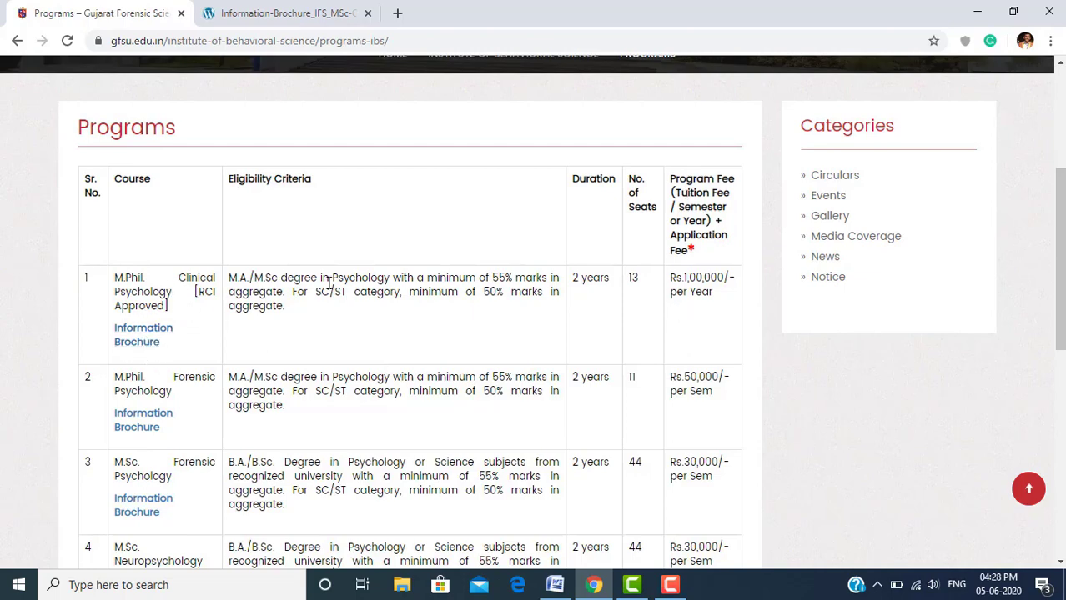
{"action": "scroll", "coordinate": [330, 284], "scroll_direction": "up", "scroll_amount": 5}
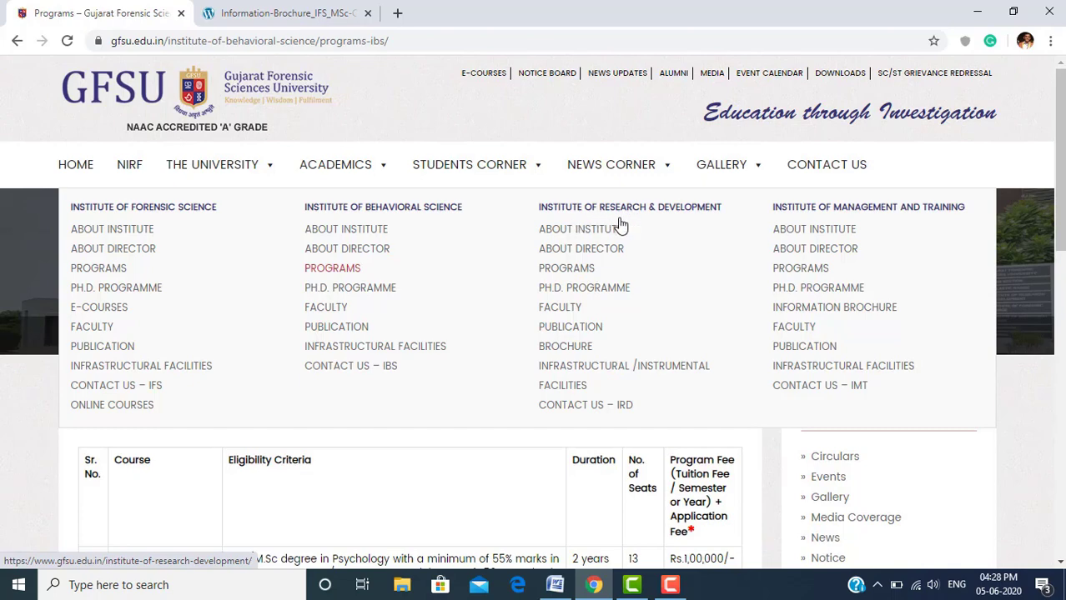
Open the Institute of Research & Development Programs page and scroll its Ph.D and M.Sc Forensic Nanotechnology table
{"action": "left_click", "coordinate": [582, 270]}
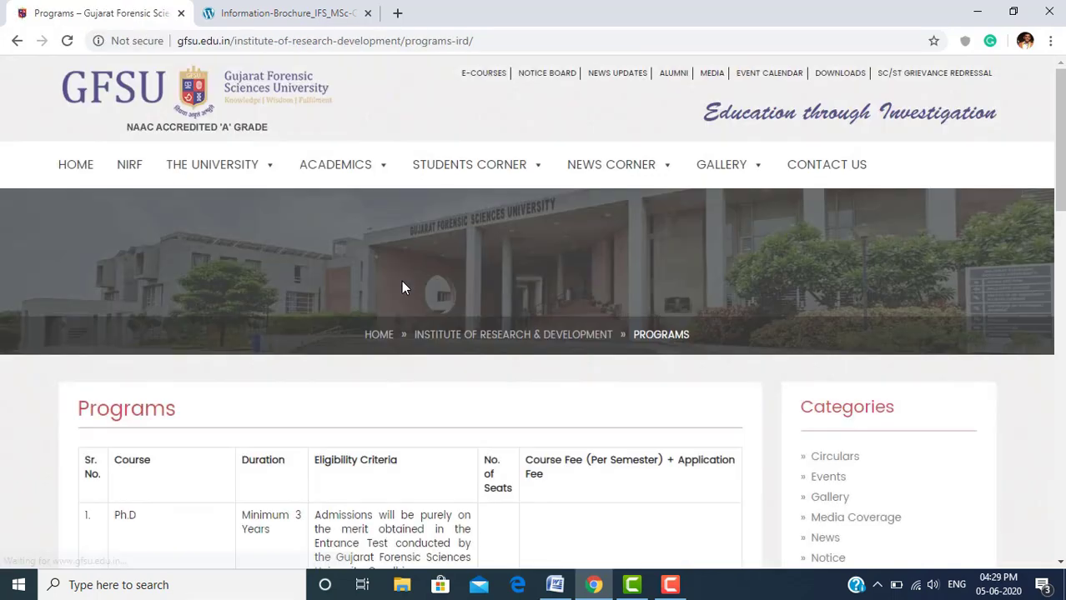
{"action": "scroll", "coordinate": [298, 357], "scroll_direction": "down", "scroll_amount": 3}
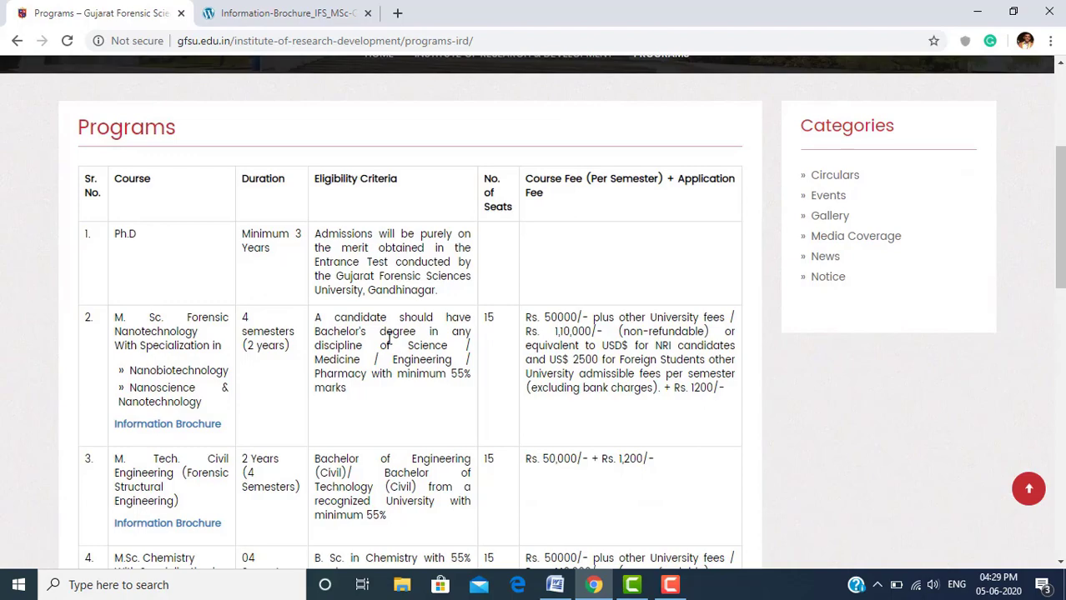
{"action": "scroll", "coordinate": [388, 337], "scroll_direction": "up", "scroll_amount": 3}
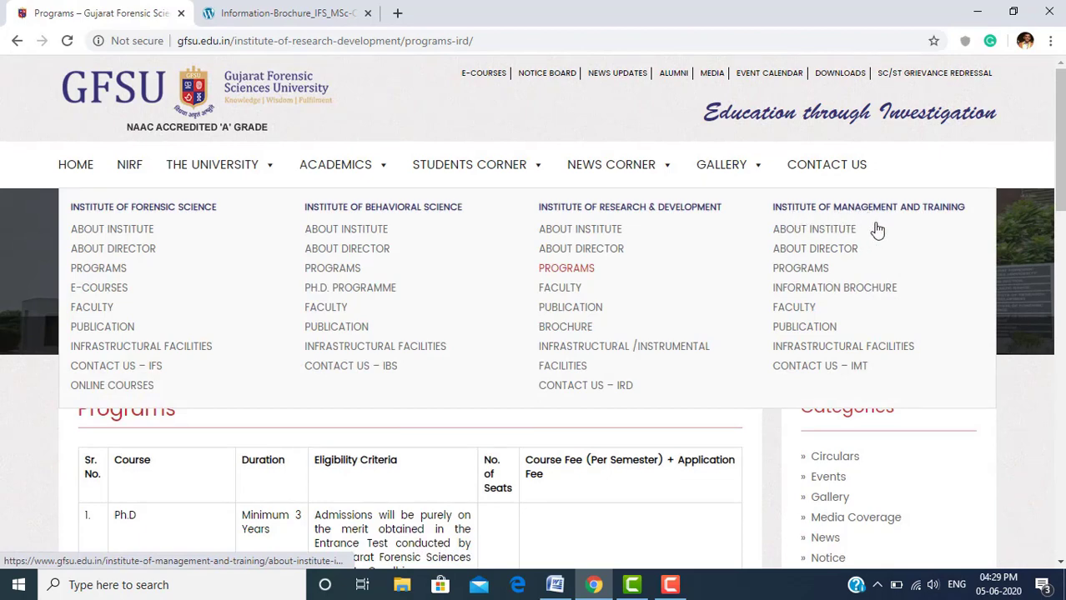
Open the Institute of Management and Training Programs page and scroll down to its MBA courses table
{"action": "left_click", "coordinate": [817, 273]}
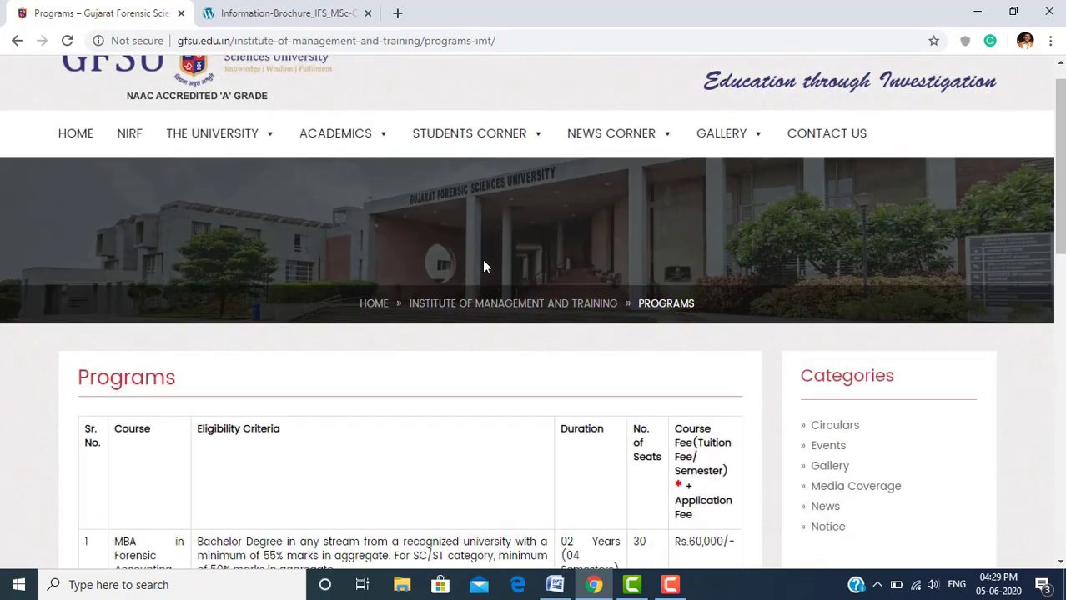
{"action": "scroll", "coordinate": [483, 264], "scroll_direction": "down", "scroll_amount": 3}
{"action": "scroll", "coordinate": [483, 266], "scroll_direction": "down", "scroll_amount": 2}
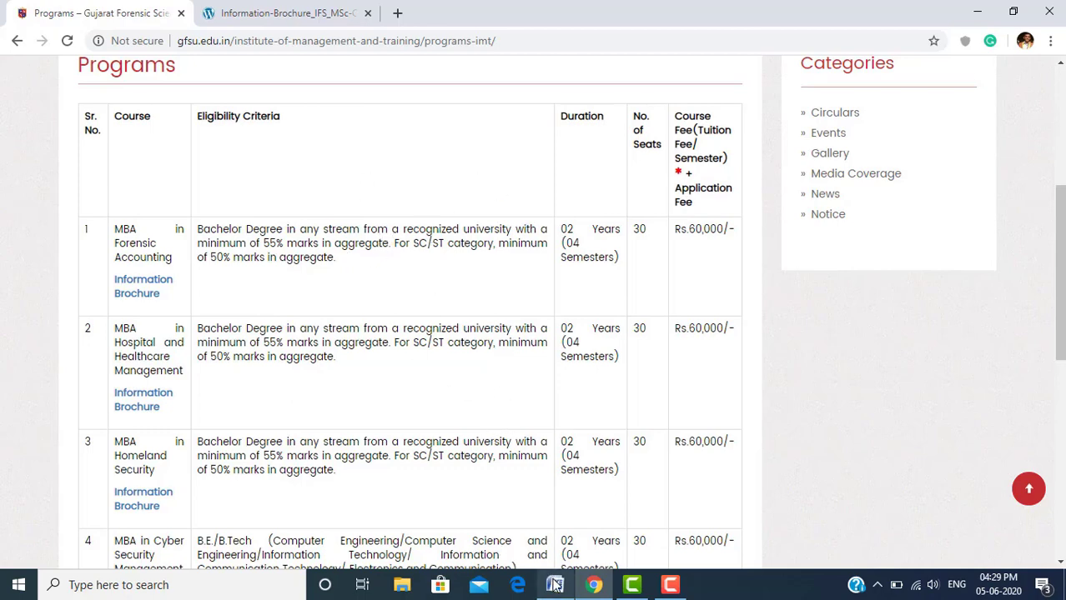
{"action": "mouse_move", "coordinate": [555, 585]}
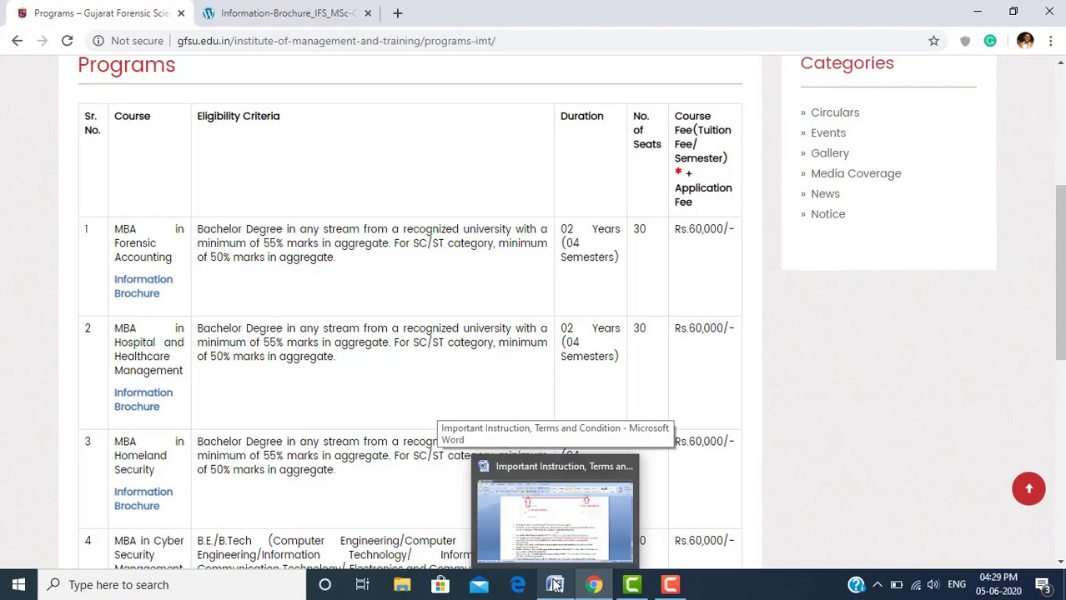
Bring the instructions document forward and highlight item 6's advice to refresh and check course details
{"action": "left_click", "coordinate": [560, 529]}
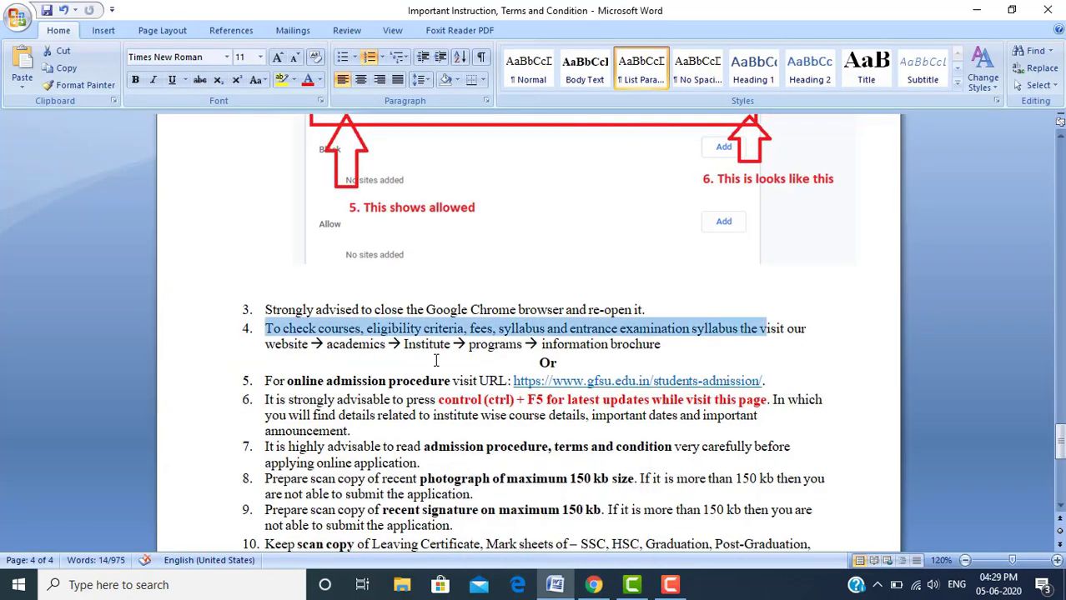
{"action": "left_click", "coordinate": [467, 343]}
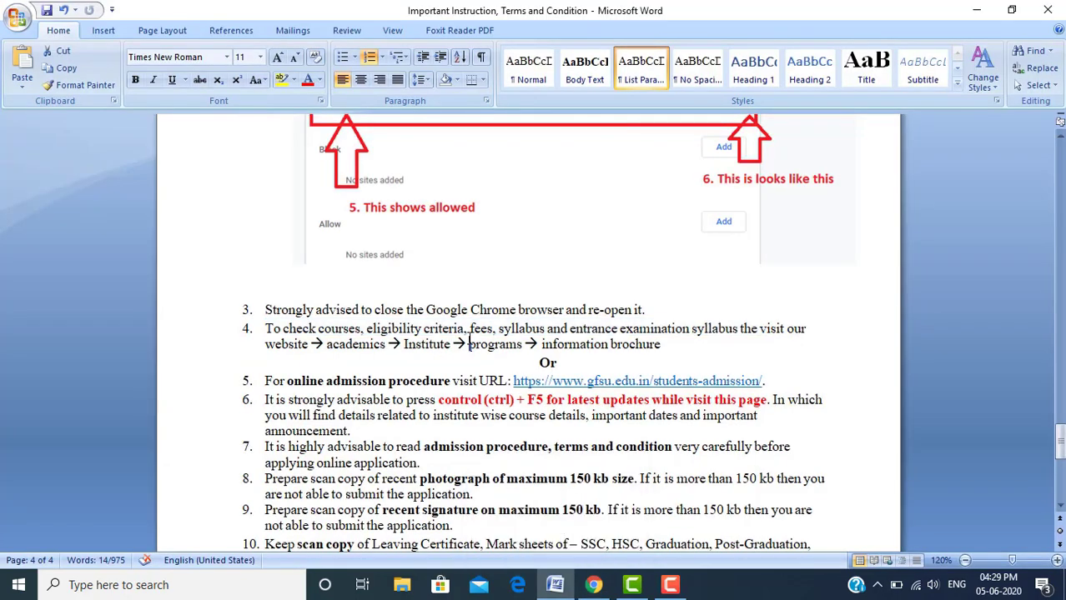
{"action": "left_click", "coordinate": [541, 360]}
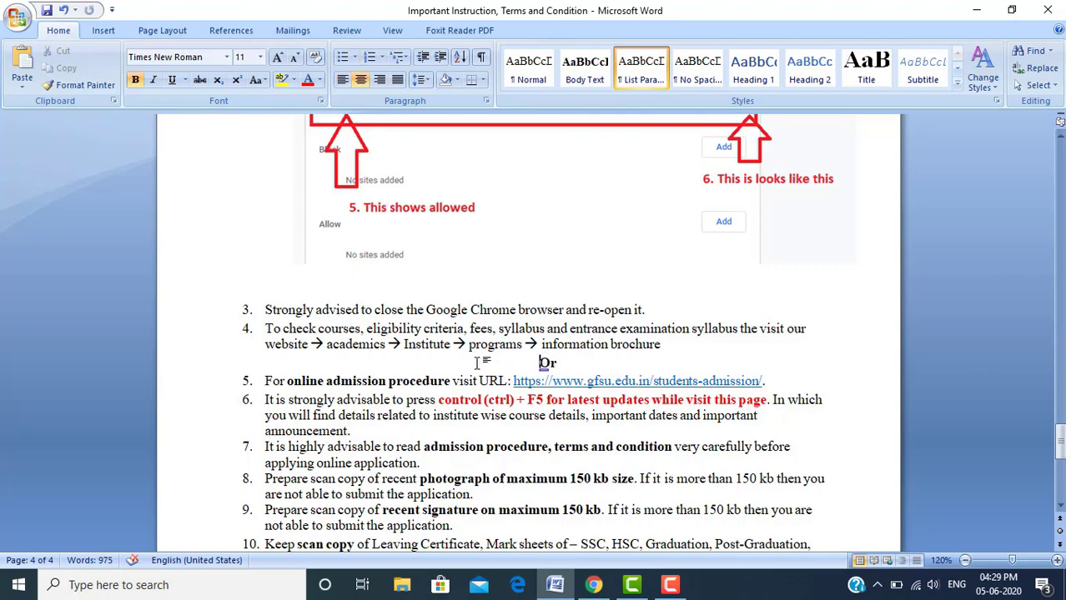
{"action": "left_click", "coordinate": [266, 399]}
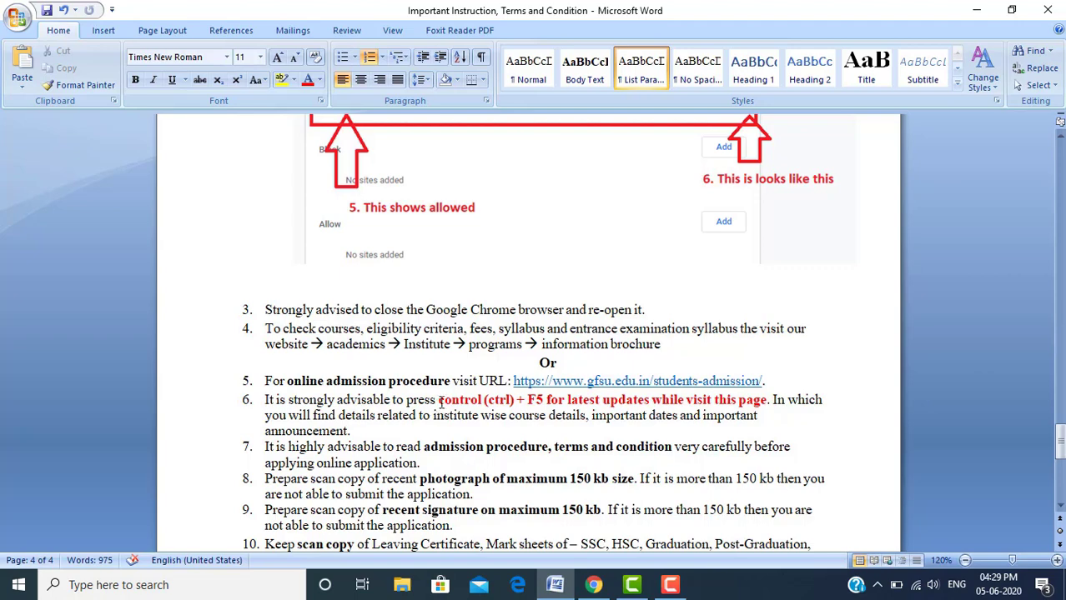
{"action": "left_click_drag", "start_coordinate": [440, 399], "coordinate": [576, 409]}
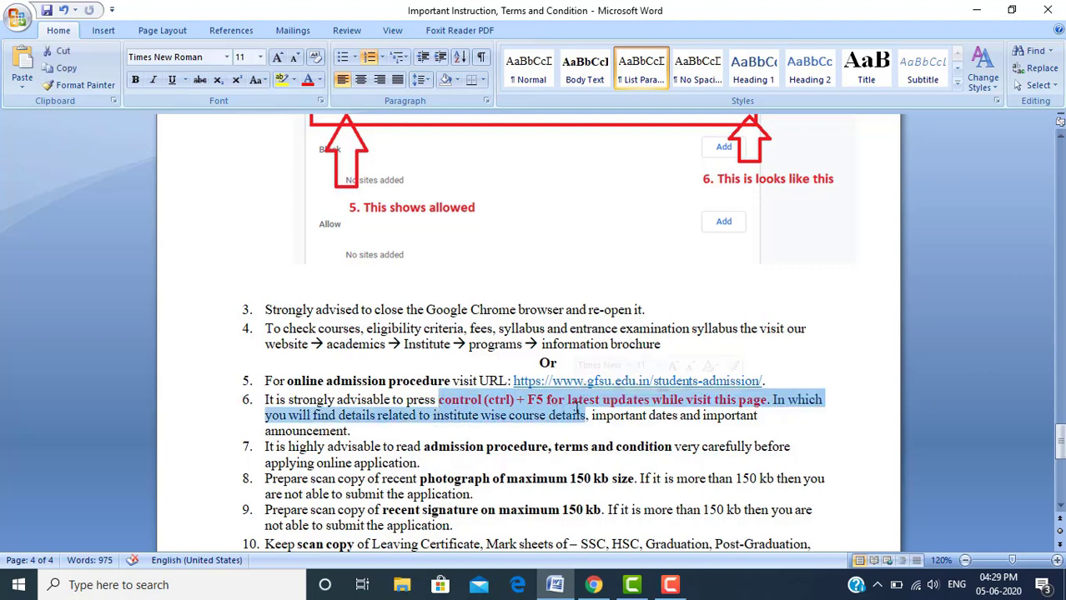
{"action": "left_click", "coordinate": [552, 422]}
Highlight 'read admission procedure, terms and condition' in item 7 and 'recent photograph' in item 8
{"action": "key", "text": "Down"}
{"action": "key", "text": "Down"}
{"action": "key", "text": "Down"}
{"action": "key", "text": "Down"}
{"action": "key", "text": "Down"}
{"action": "key", "text": "Down"}
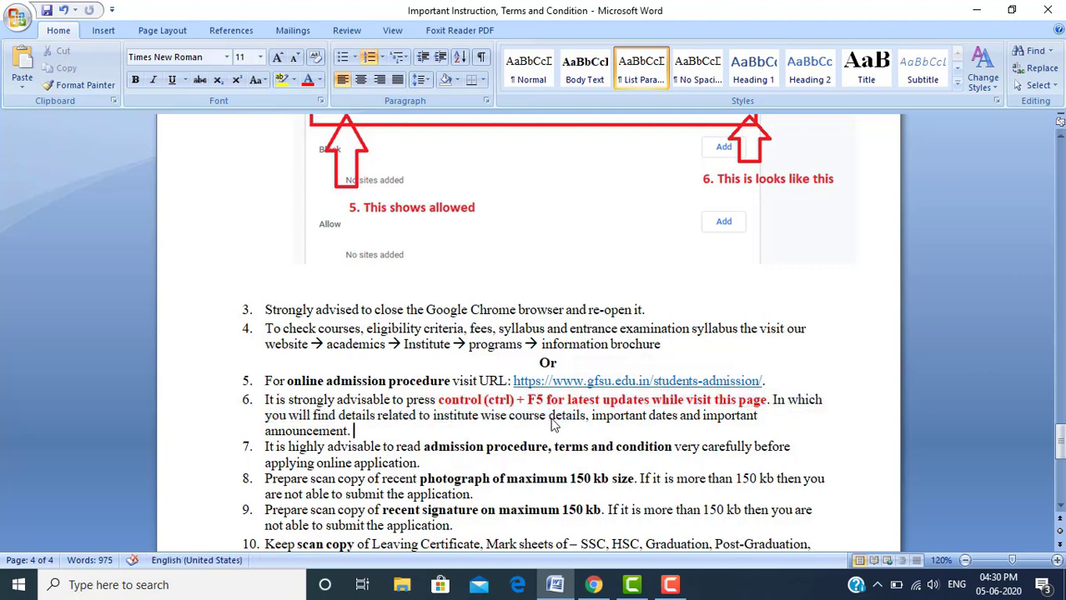
{"action": "key", "text": "Down"}
{"action": "key", "text": "Down"}
{"action": "key", "text": "Down"}
{"action": "key", "text": "Down"}
{"action": "key", "text": "Down"}
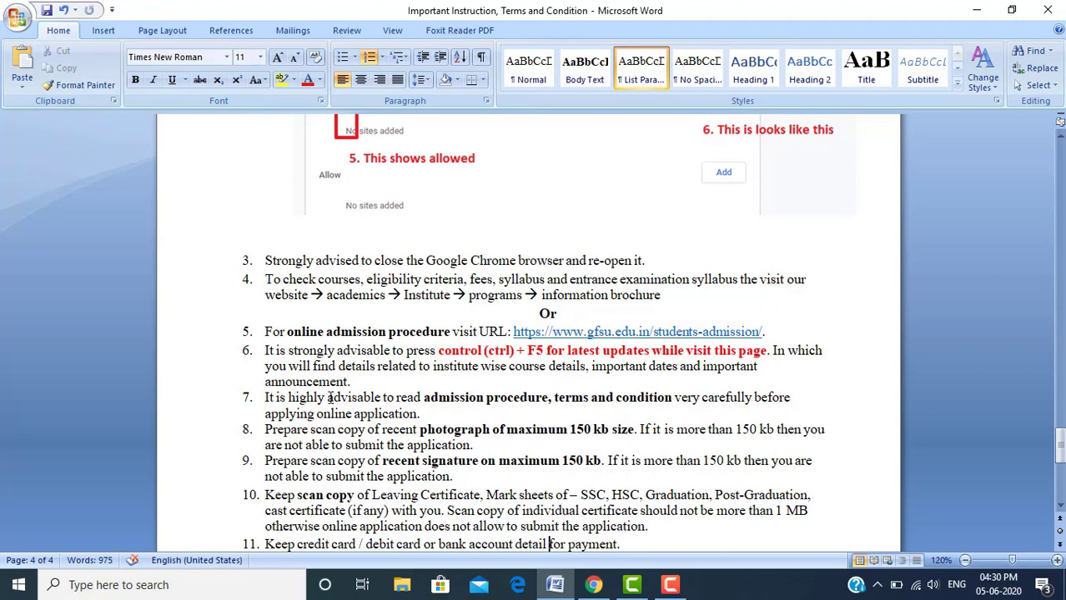
{"action": "left_click_drag", "start_coordinate": [420, 397], "coordinate": [676, 397]}
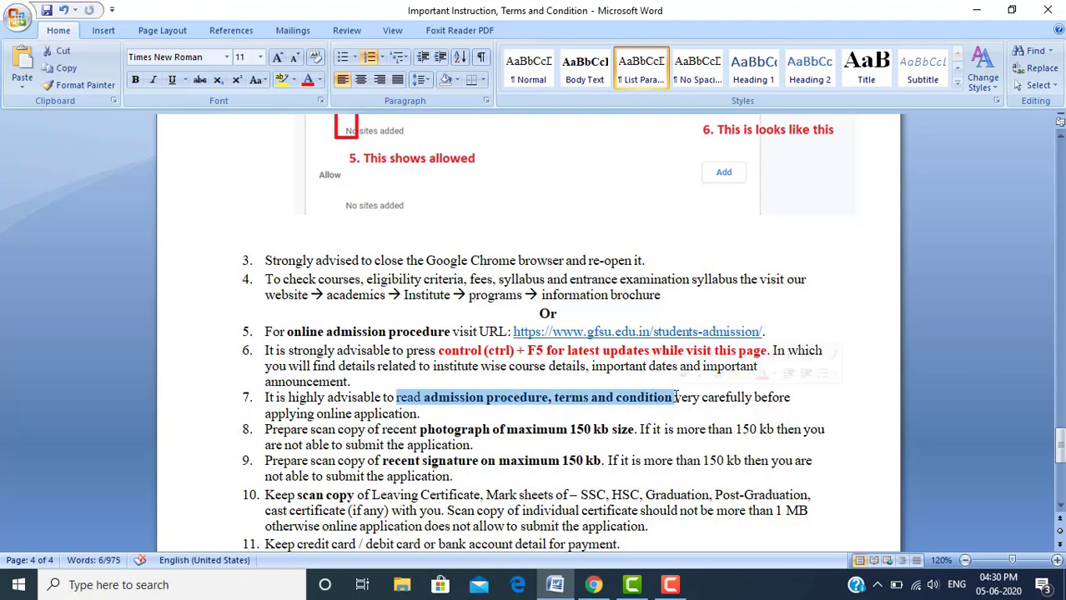
{"action": "left_click", "coordinate": [559, 409]}
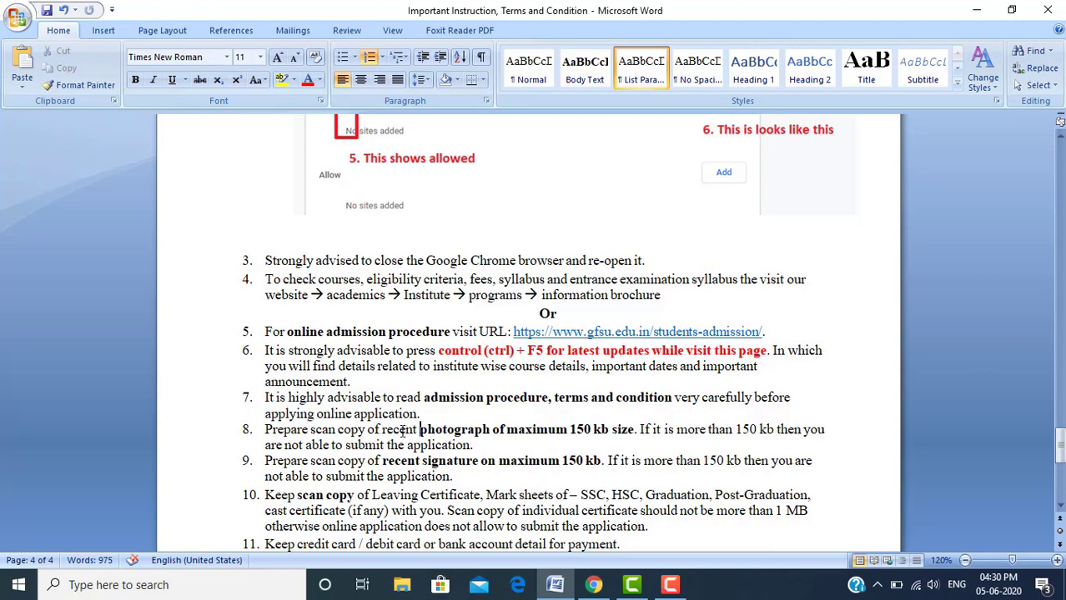
{"action": "left_click_drag", "start_coordinate": [384, 429], "coordinate": [493, 431]}
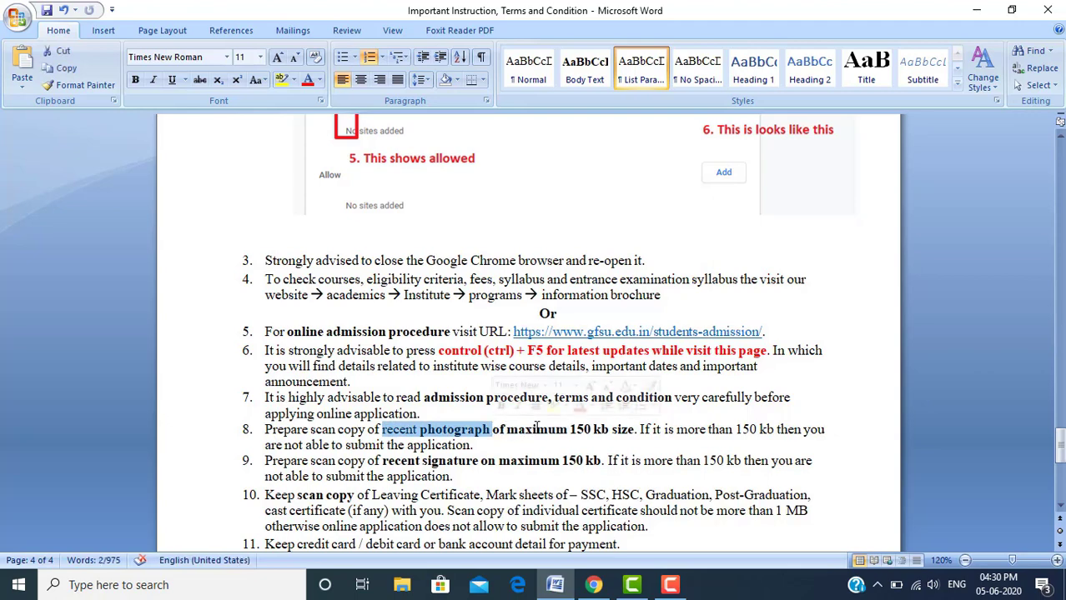
{"action": "left_click", "coordinate": [536, 429]}
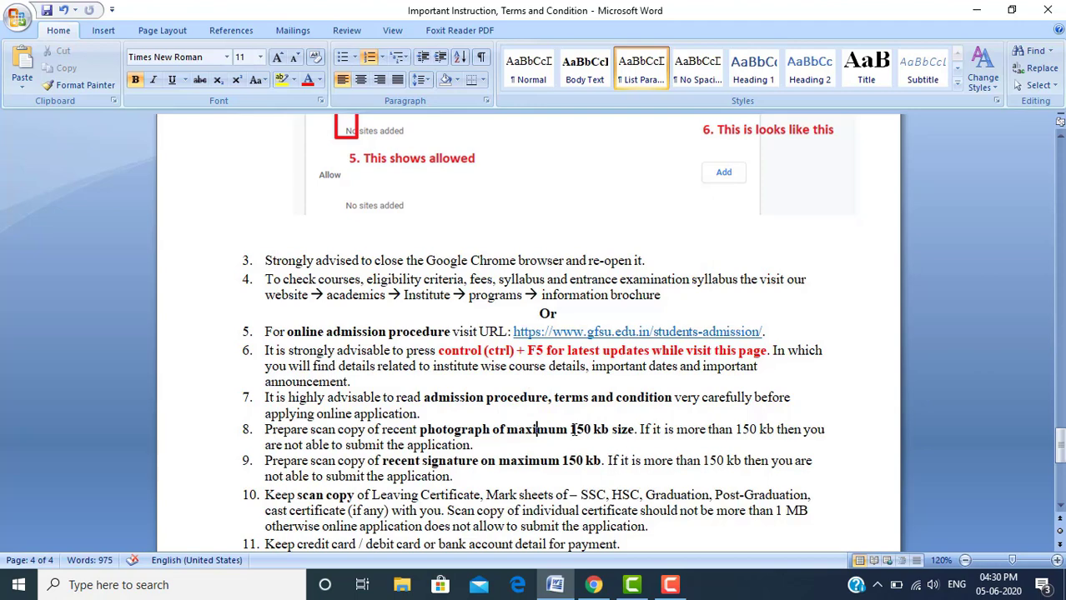
Highlight the 150 kb size limit and the recent signature requirement, then move down past item 13
{"action": "left_click_drag", "start_coordinate": [572, 430], "coordinate": [620, 431]}
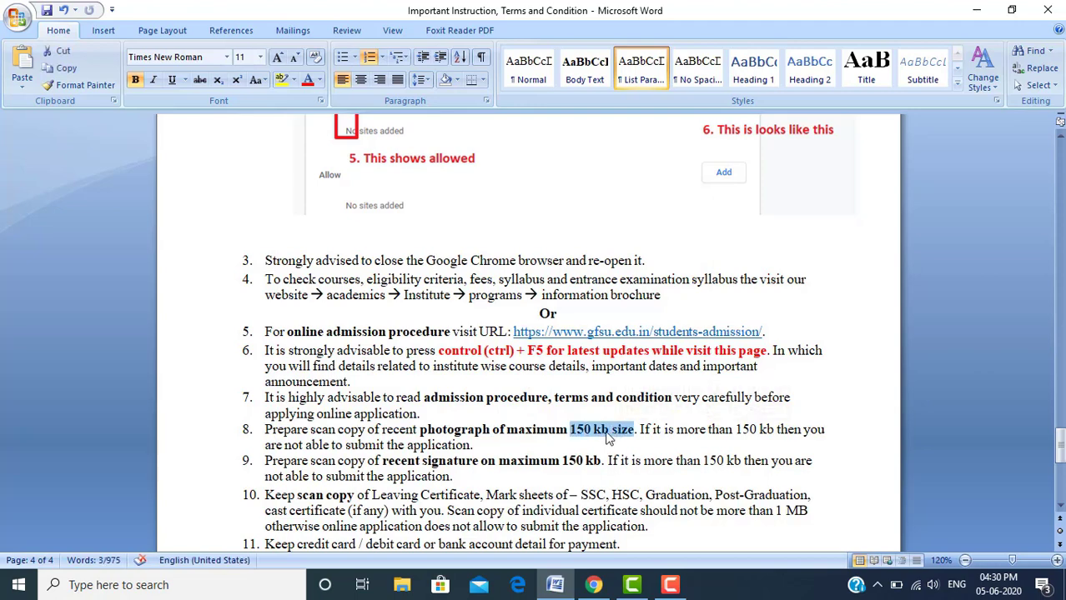
{"action": "left_click", "coordinate": [608, 432]}
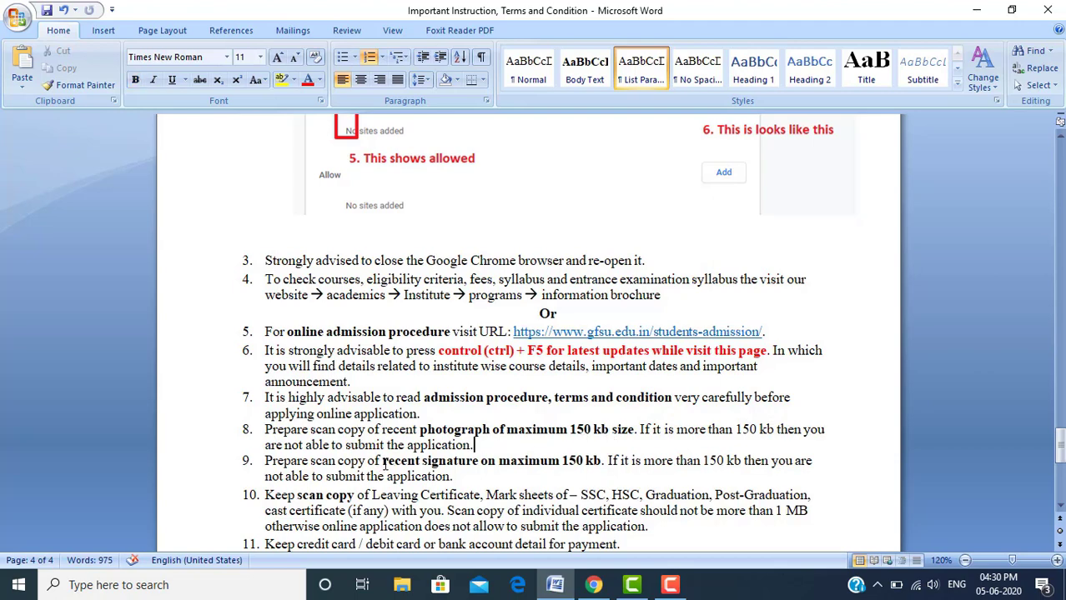
{"action": "mouse_move", "coordinate": [383, 463]}
{"action": "left_mouse_down"}
{"action": "mouse_move", "coordinate": [454, 478]}
{"action": "mouse_move", "coordinate": [496, 464]}
{"action": "mouse_move", "coordinate": [602, 461]}
{"action": "left_mouse_up"}
{"action": "left_click", "coordinate": [563, 463]}
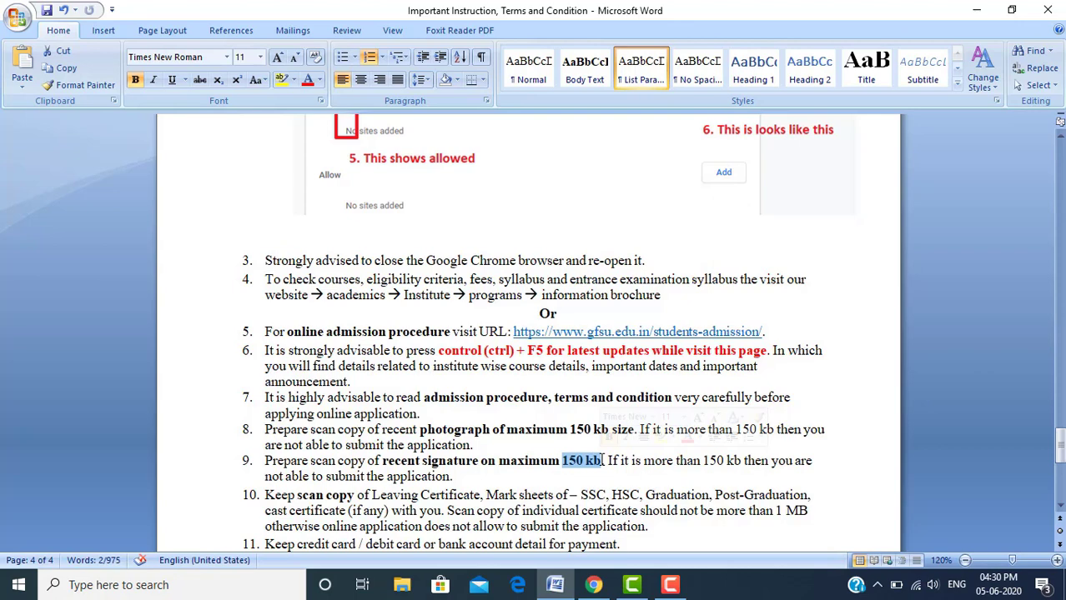
{"action": "key", "text": "Down"}
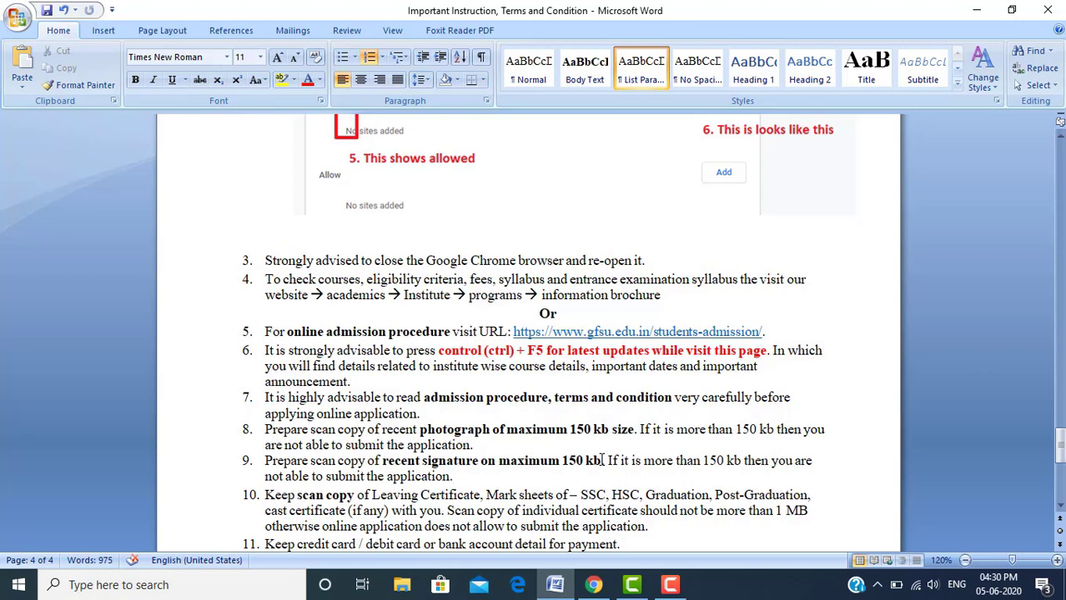
{"action": "key", "text": "Down"}
{"action": "key", "text": "Down"}
{"action": "key", "text": "Down"}
{"action": "key", "text": "Down"}
{"action": "key", "text": "Down"}
{"action": "key", "text": "Down"}
{"action": "key", "text": "Down"}
{"action": "key", "text": "Down"}
{"action": "key", "text": "Down"}
{"action": "key", "text": "Down"}
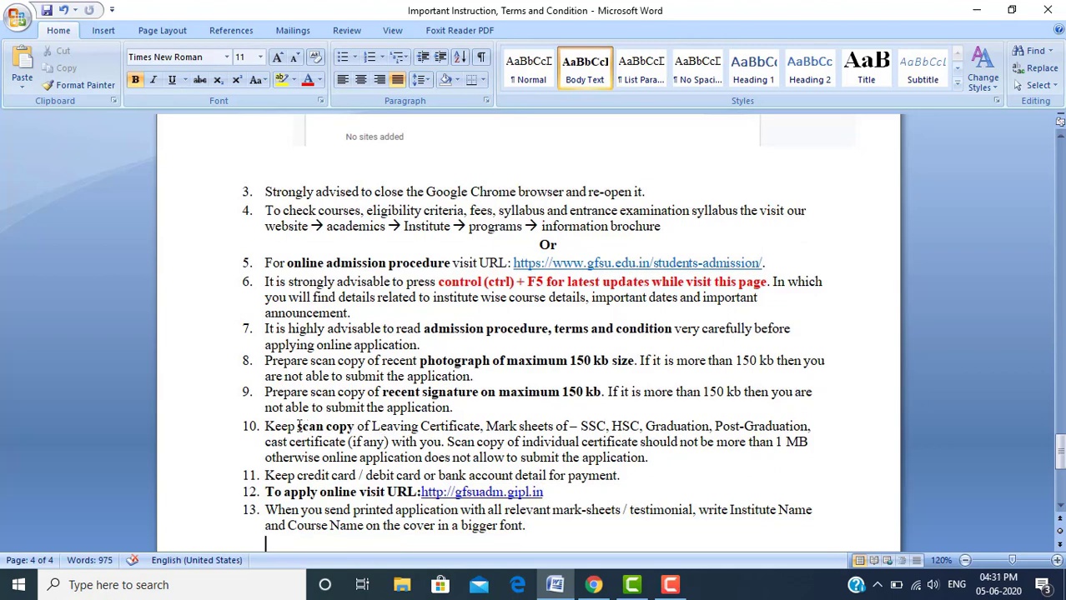
{"action": "left_click_drag", "start_coordinate": [297, 427], "coordinate": [348, 426]}
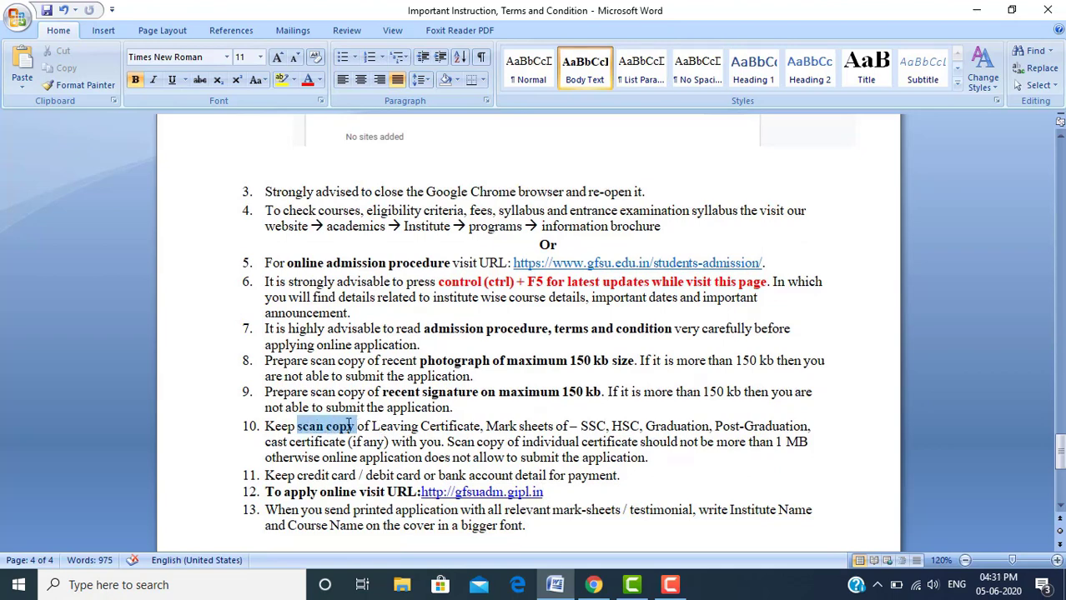
{"action": "left_click", "coordinate": [382, 427]}
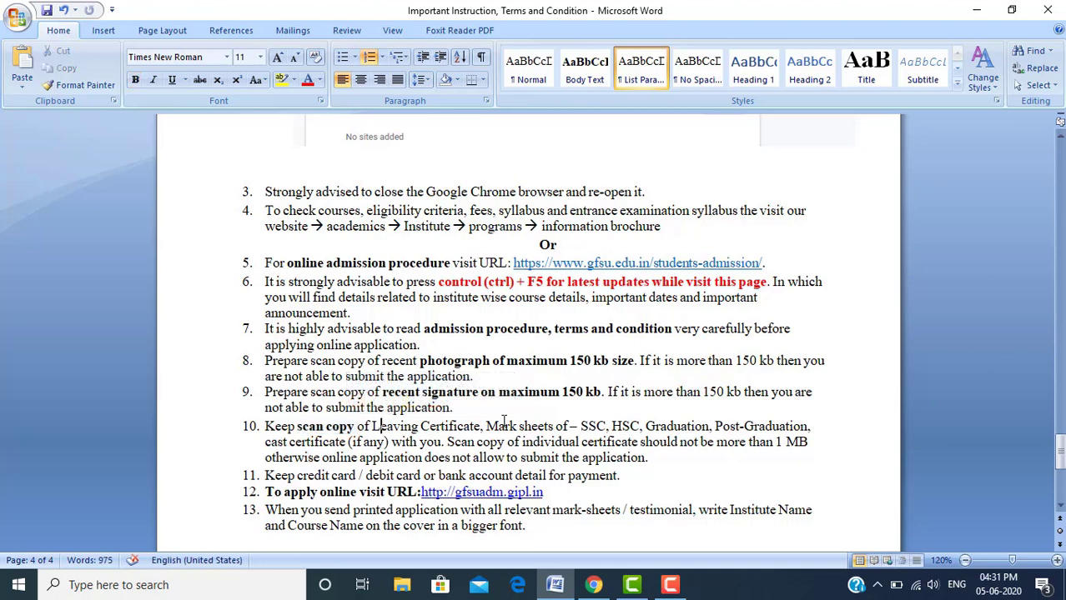
{"action": "left_click", "coordinate": [602, 426]}
{"action": "left_click", "coordinate": [622, 426]}
{"action": "left_click", "coordinate": [730, 426]}
{"action": "left_click_drag", "start_coordinate": [262, 442], "coordinate": [392, 442]}
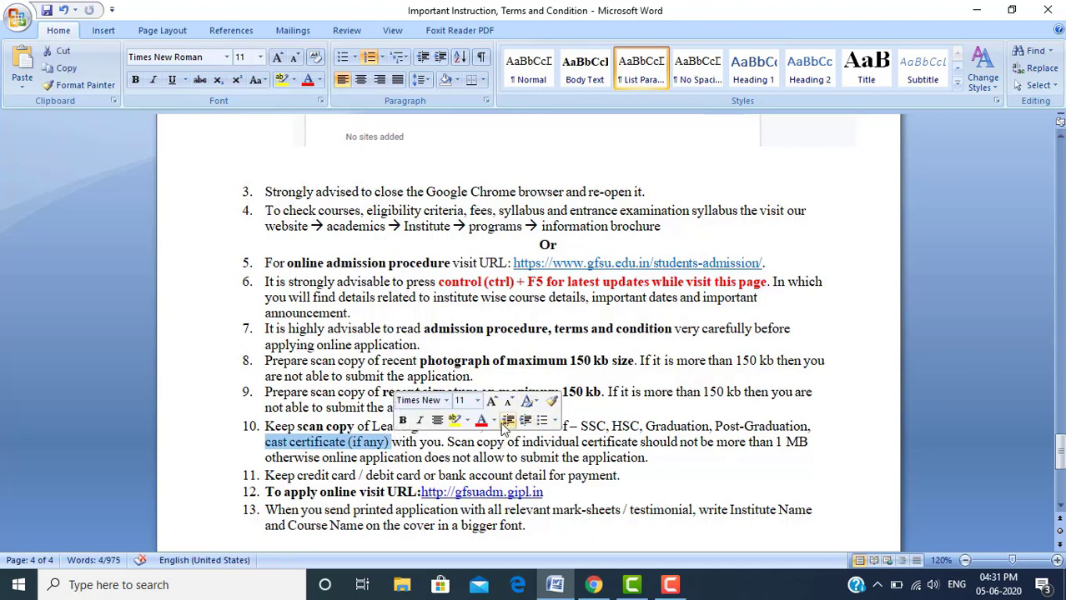
{"action": "left_click", "coordinate": [570, 441]}
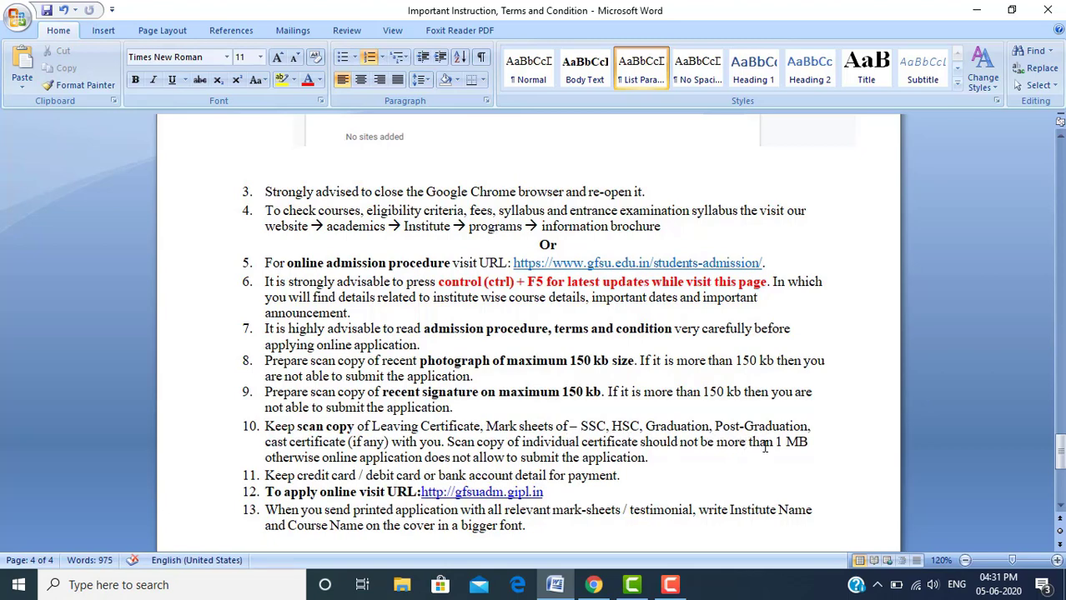
{"action": "left_click_drag", "start_coordinate": [776, 443], "coordinate": [807, 442]}
{"action": "left_click", "coordinate": [546, 427]}
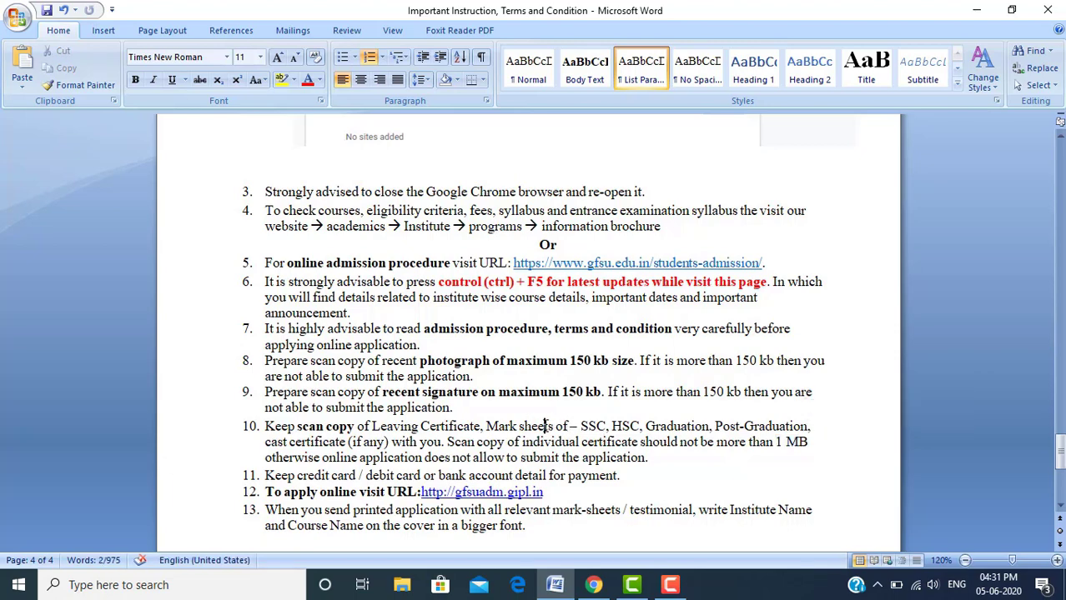
{"action": "left_click", "coordinate": [587, 429]}
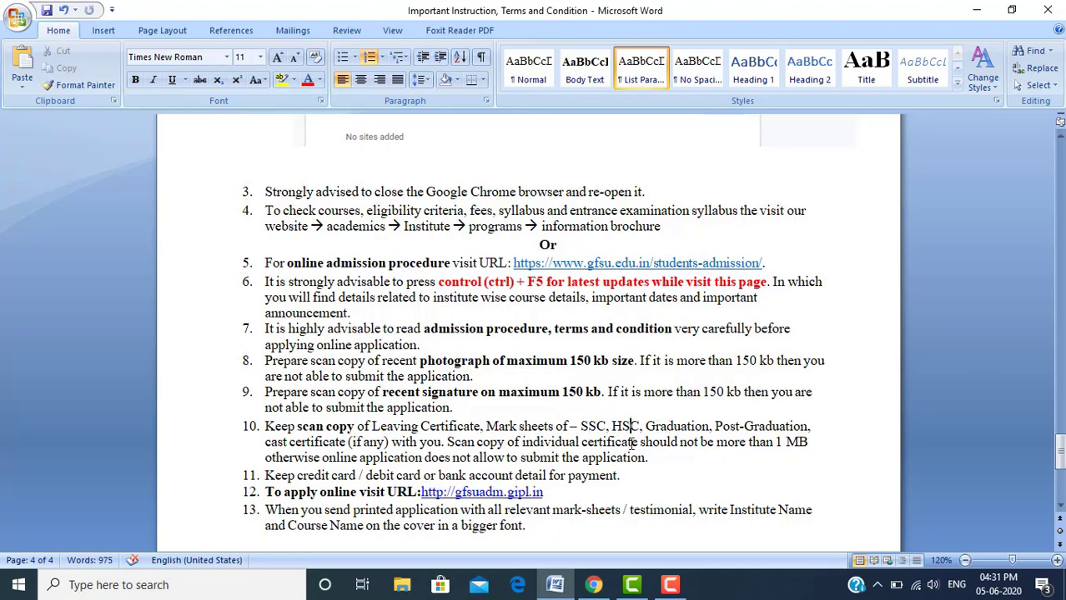
{"action": "left_click", "coordinate": [651, 457]}
{"action": "key", "text": "ctrl+End"}
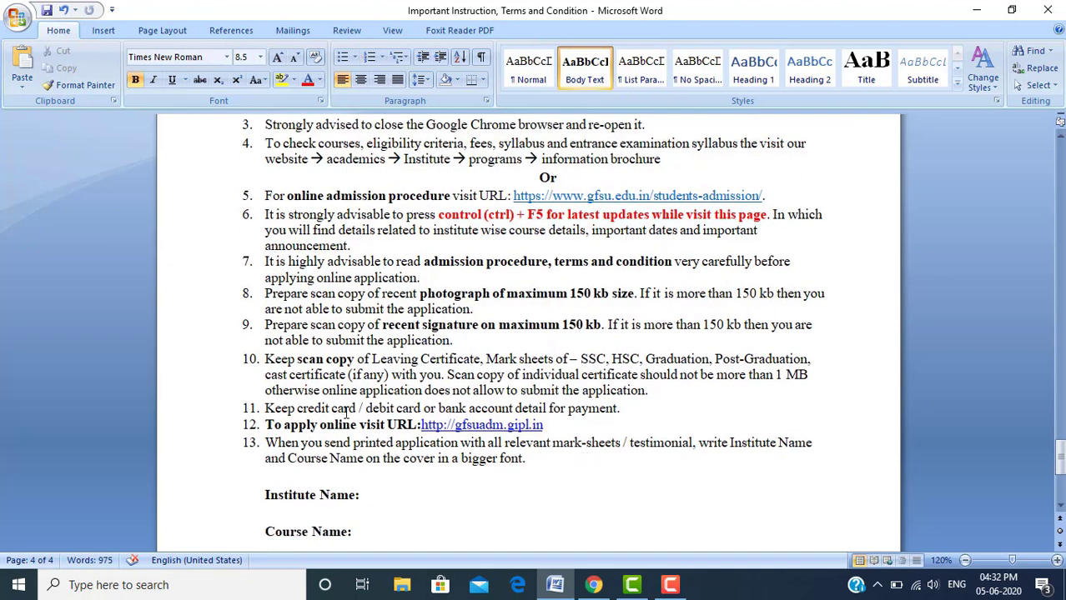
{"action": "left_click", "coordinate": [266, 408]}
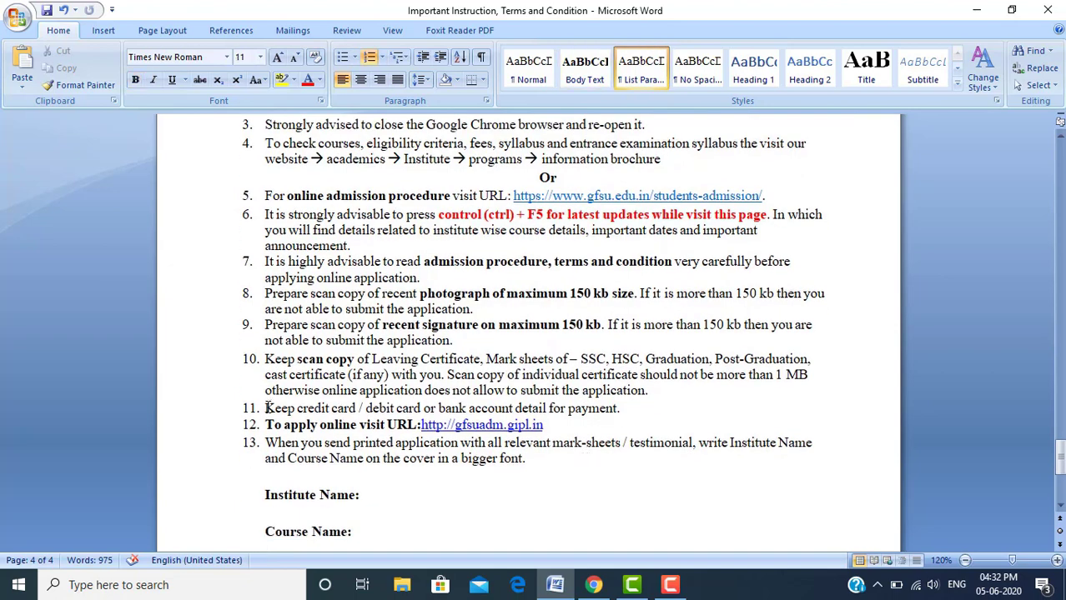
{"action": "left_click_drag", "start_coordinate": [265, 408], "coordinate": [364, 408]}
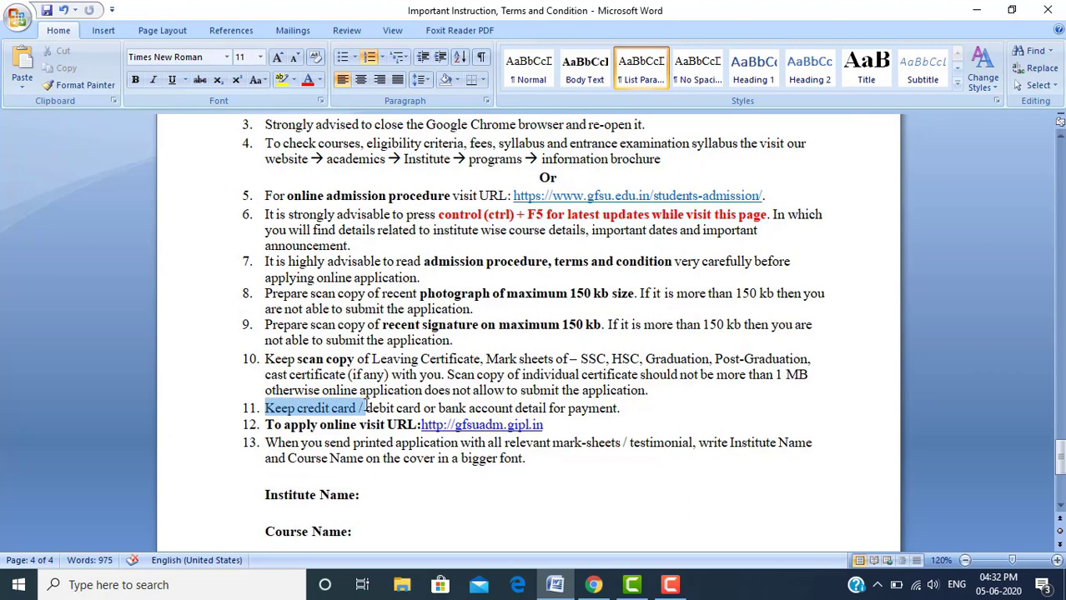
{"action": "left_click", "coordinate": [390, 408]}
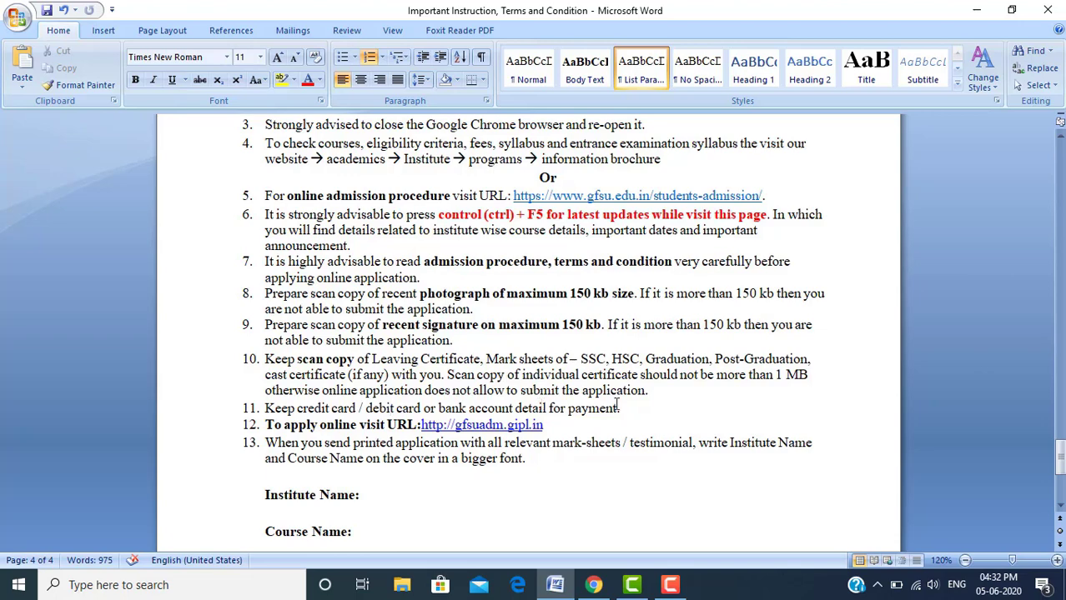
{"action": "left_click", "coordinate": [660, 408]}
{"action": "left_click", "coordinate": [342, 427]}
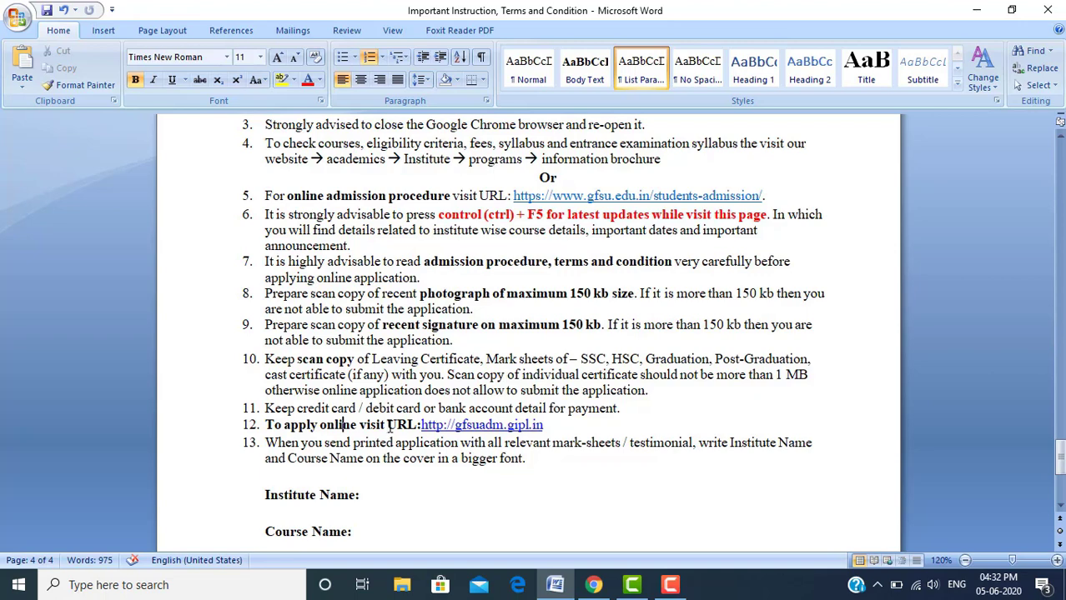
{"action": "left_click", "coordinate": [421, 426]}
{"action": "left_click_drag", "start_coordinate": [422, 427], "coordinate": [543, 426]}
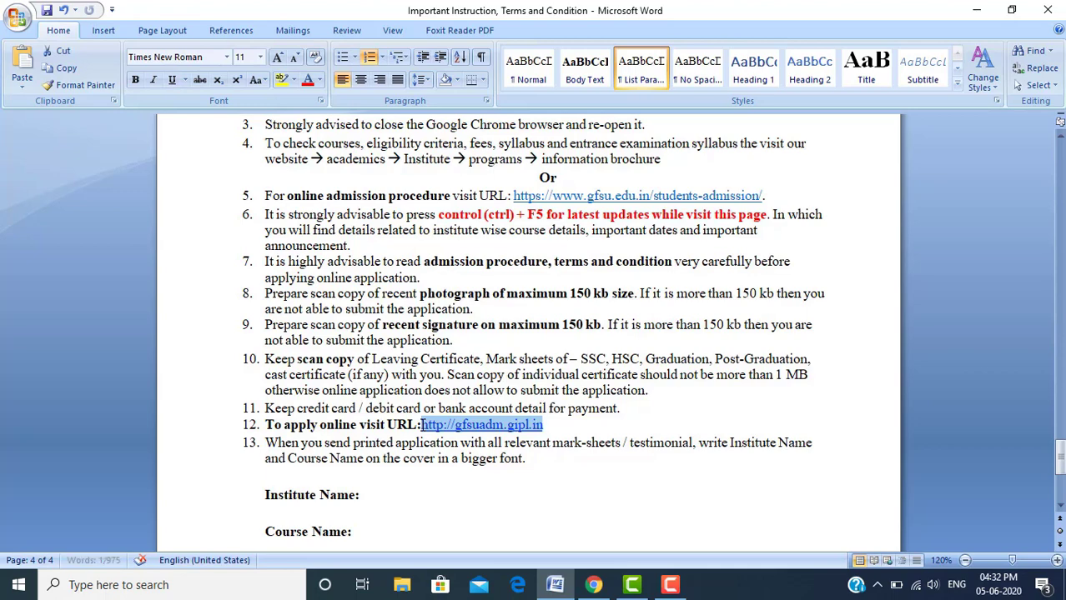
{"action": "type", "text": "http://gfsuadm.gipl.in"}
{"action": "key", "text": "ctrl+z"}
{"action": "key", "text": "ctrl+c"}
{"action": "key", "text": "alt+Tab"}
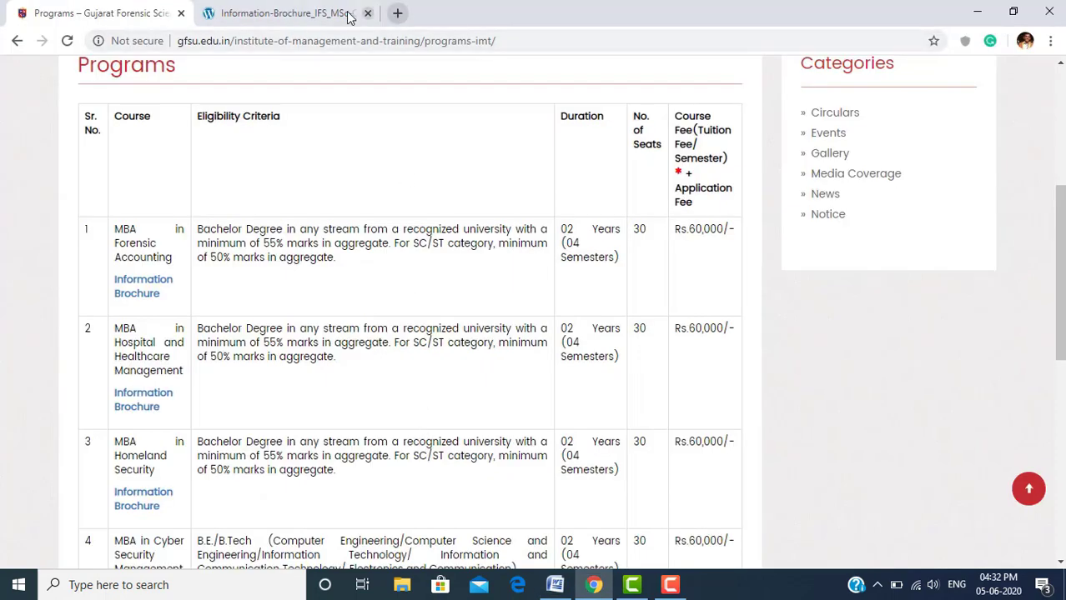
Load the GFSU Online Admission portal at gfsuadm.gipl.in in the brochure tab, then return to Word
{"action": "left_click", "coordinate": [350, 14]}
{"action": "left_click", "coordinate": [355, 40]}
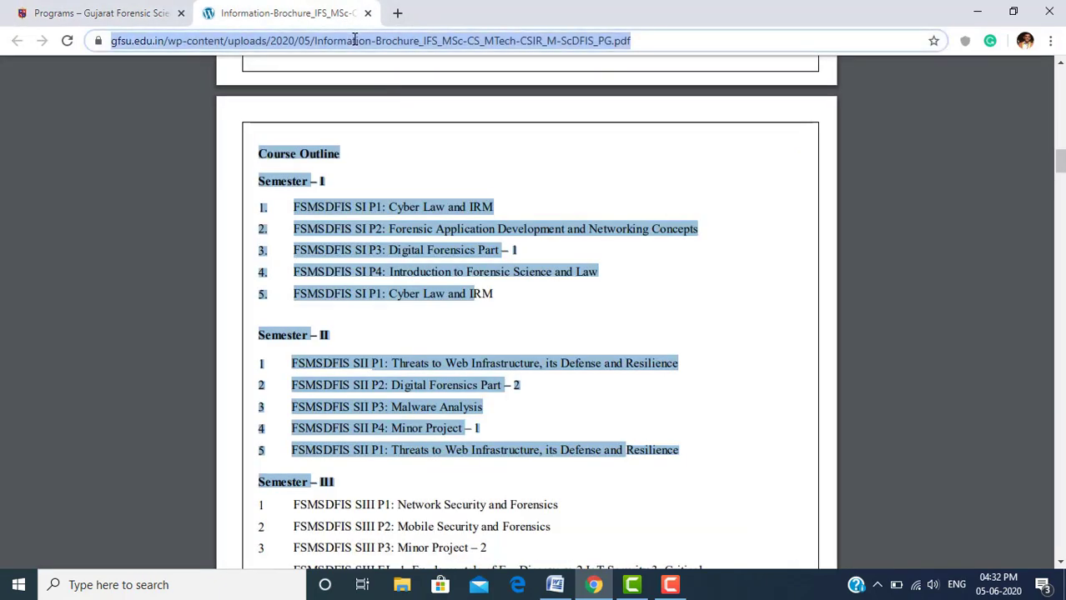
{"action": "key", "text": "ctrl+v"}
{"action": "key", "text": "Return"}
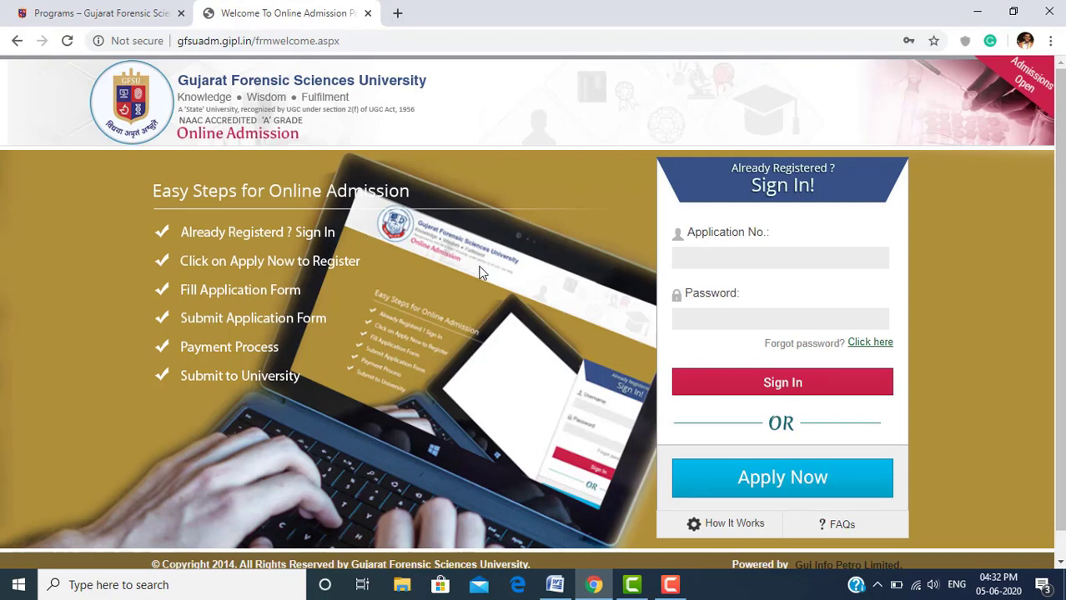
{"action": "key", "text": "alt+Tab"}
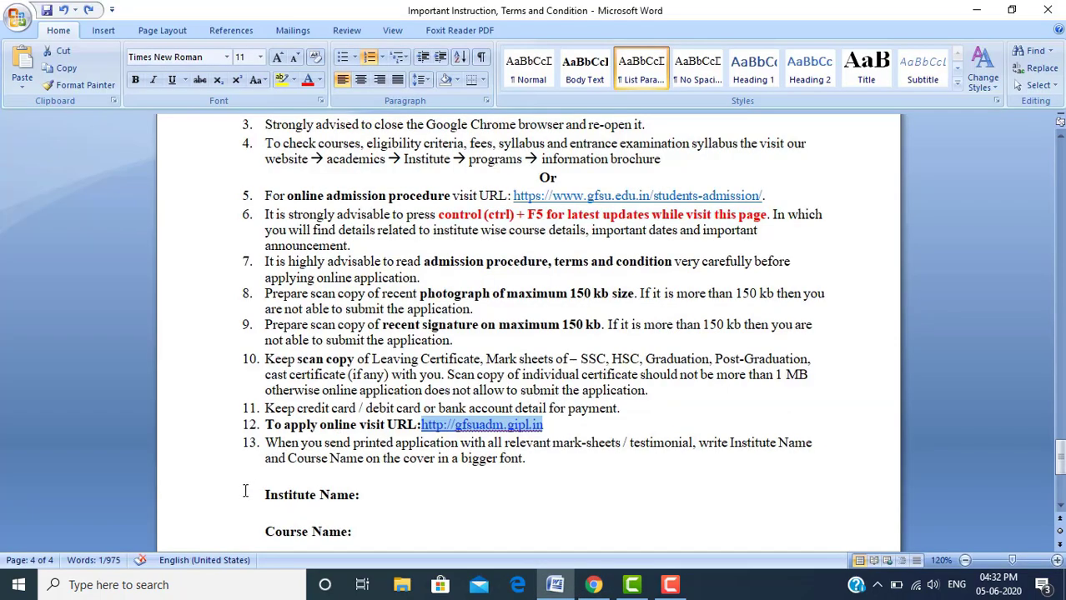
Highlight 'printed application' and the relevant mark-sheets phrase in item 13, then save the document
{"action": "left_click", "coordinate": [265, 451]}
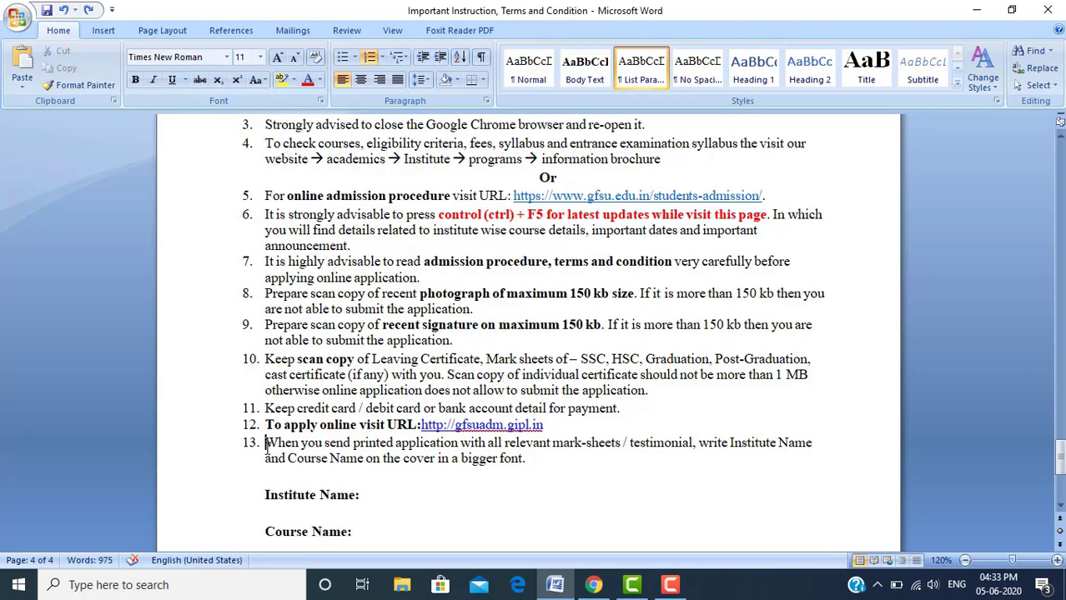
{"action": "key", "text": "Right"}
{"action": "key", "text": "Right"}
{"action": "key", "text": "Right"}
{"action": "key", "text": "Right"}
{"action": "key", "text": "Right"}
{"action": "key", "text": "Right"}
{"action": "left_click_drag", "start_coordinate": [354, 445], "coordinate": [456, 447]}
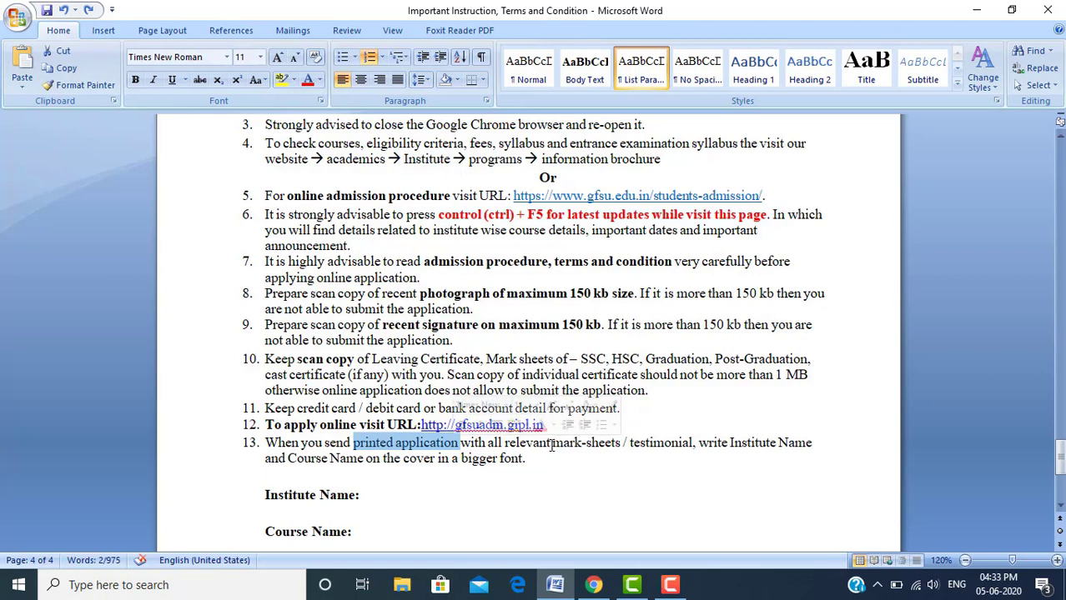
{"action": "left_click_drag", "start_coordinate": [553, 445], "coordinate": [742, 445]}
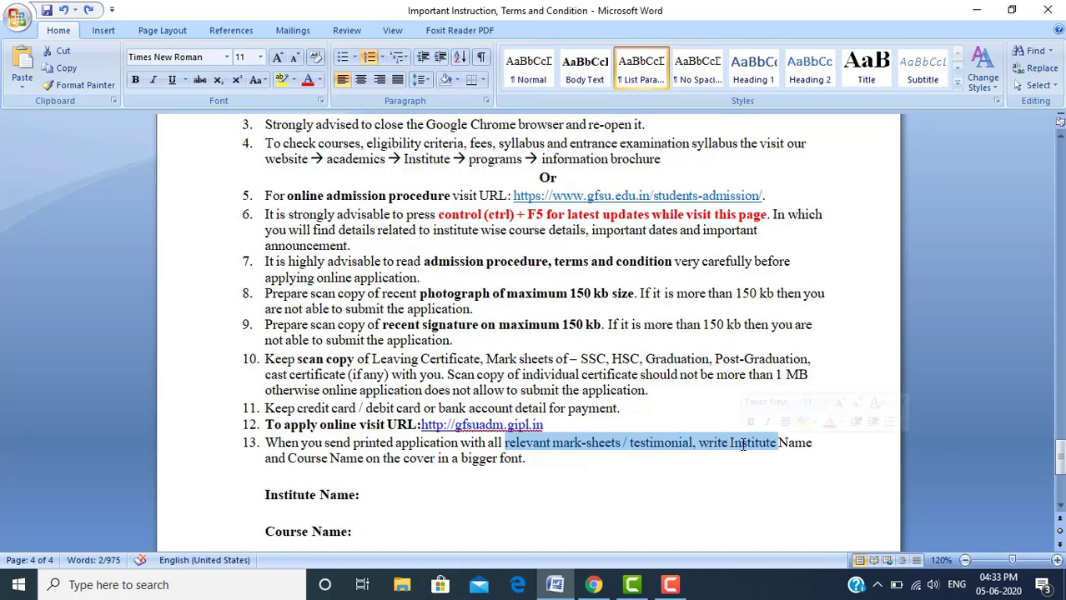
{"action": "left_click", "coordinate": [532, 459]}
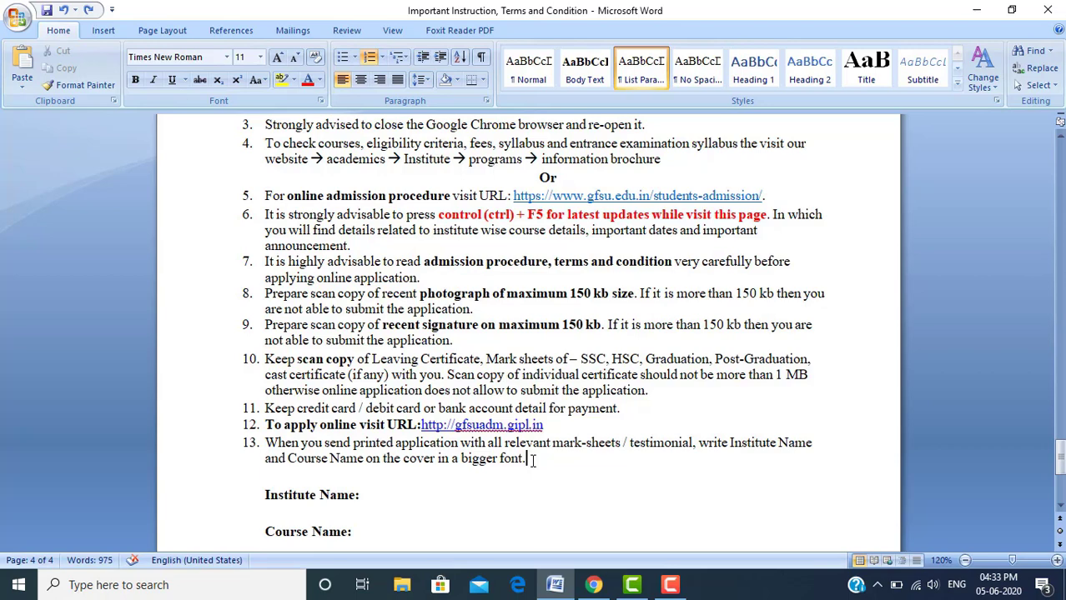
{"action": "key", "text": "ctrl+s"}
{"action": "key", "text": "Down"}
{"action": "key", "text": "Down"}
{"action": "key", "text": "Down"}
{"action": "key", "text": "Down"}
{"action": "key", "text": "Down"}
{"action": "key", "text": "Down"}
{"action": "key", "text": "Down"}
{"action": "key", "text": "Down"}
{"action": "key", "text": "Down"}
{"action": "key", "text": "Down"}
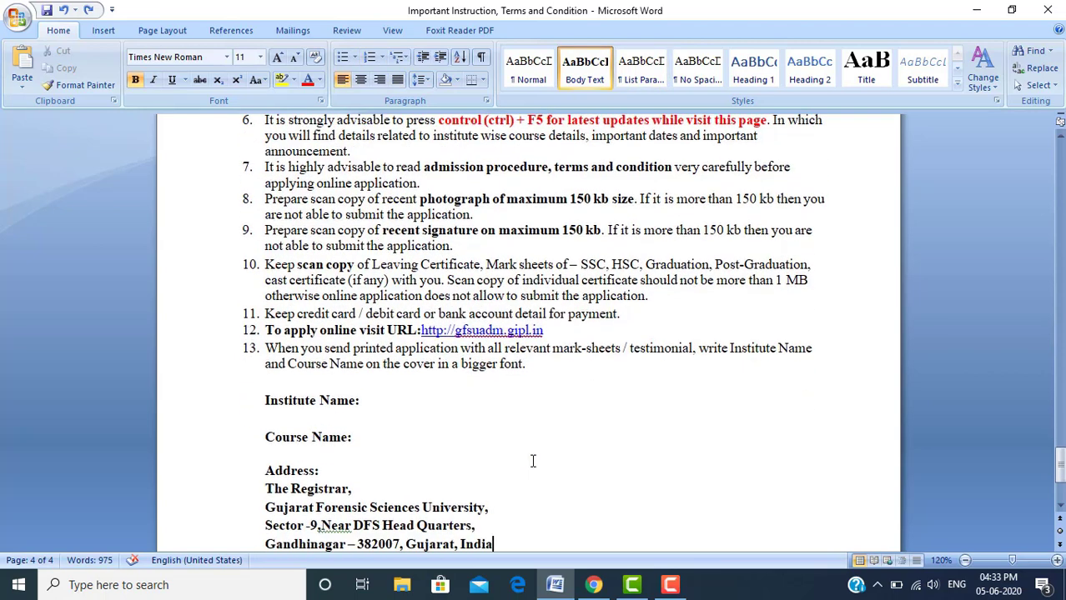
{"action": "key", "text": "Down"}
{"action": "key", "text": "Down"}
{"action": "key", "text": "Down"}
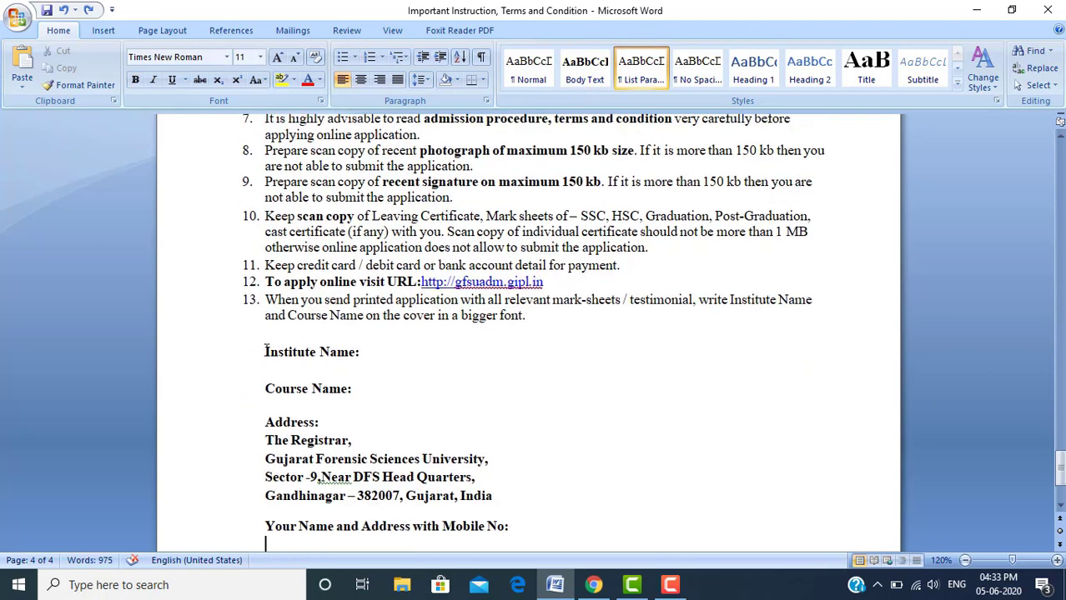
{"action": "left_click_drag", "start_coordinate": [265, 351], "coordinate": [372, 357]}
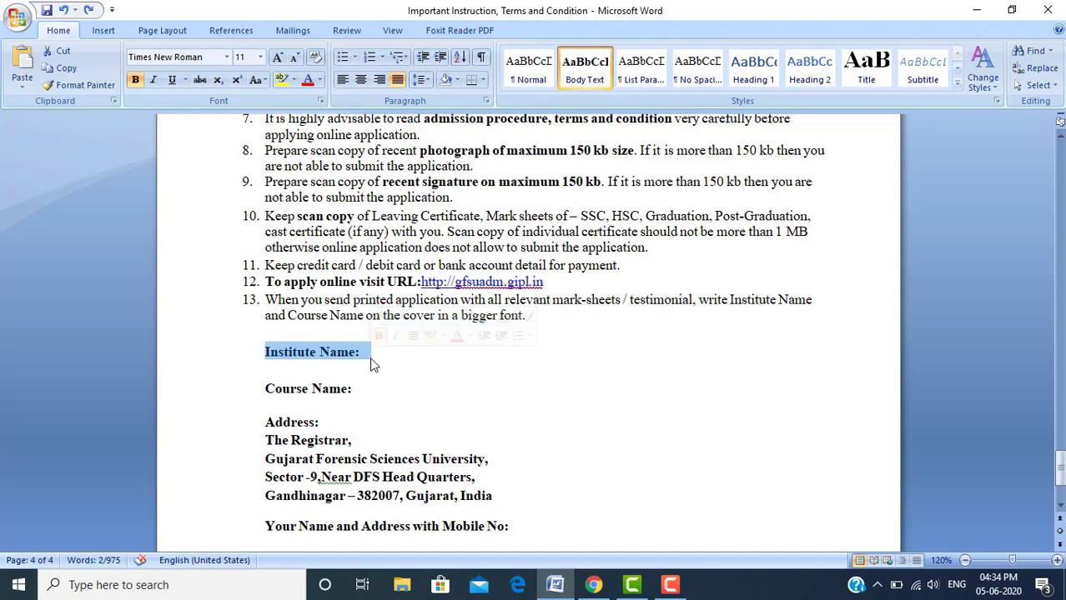
{"action": "left_click", "coordinate": [371, 359]}
{"action": "left_click", "coordinate": [364, 390]}
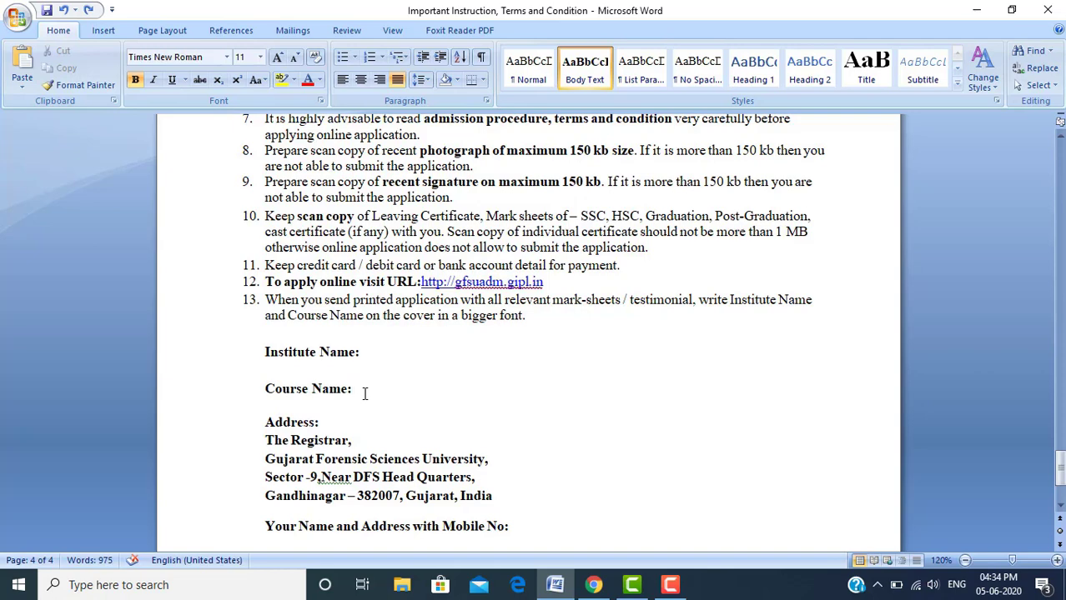
{"action": "left_click", "coordinate": [360, 422]}
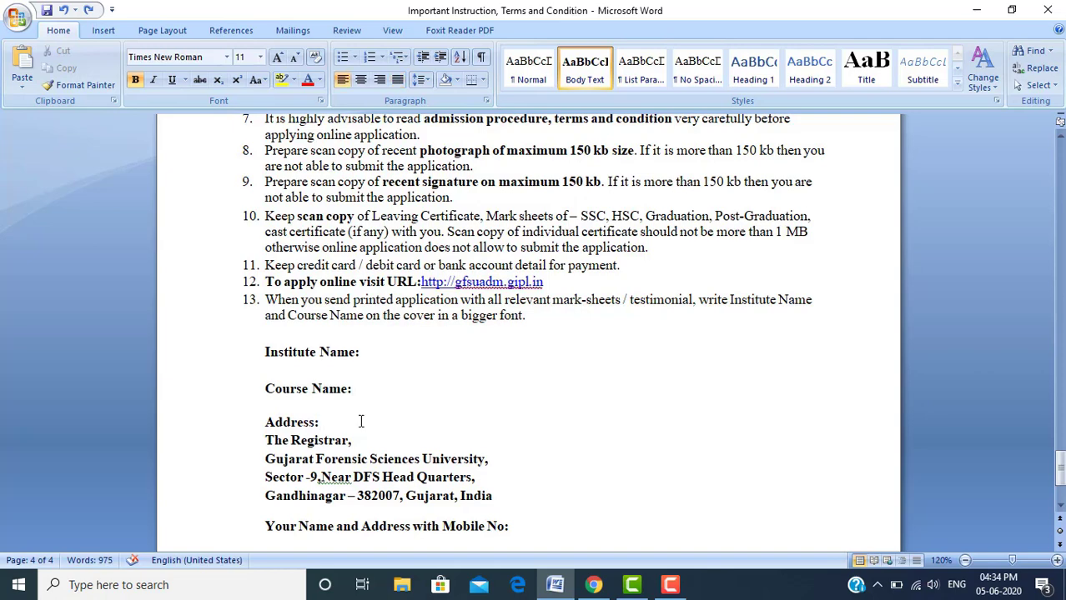
{"action": "key", "text": "Down"}
{"action": "key", "text": "Home"}
{"action": "key", "text": "shift+Down"}
{"action": "key", "text": "shift+Down"}
{"action": "key", "text": "shift+Down"}
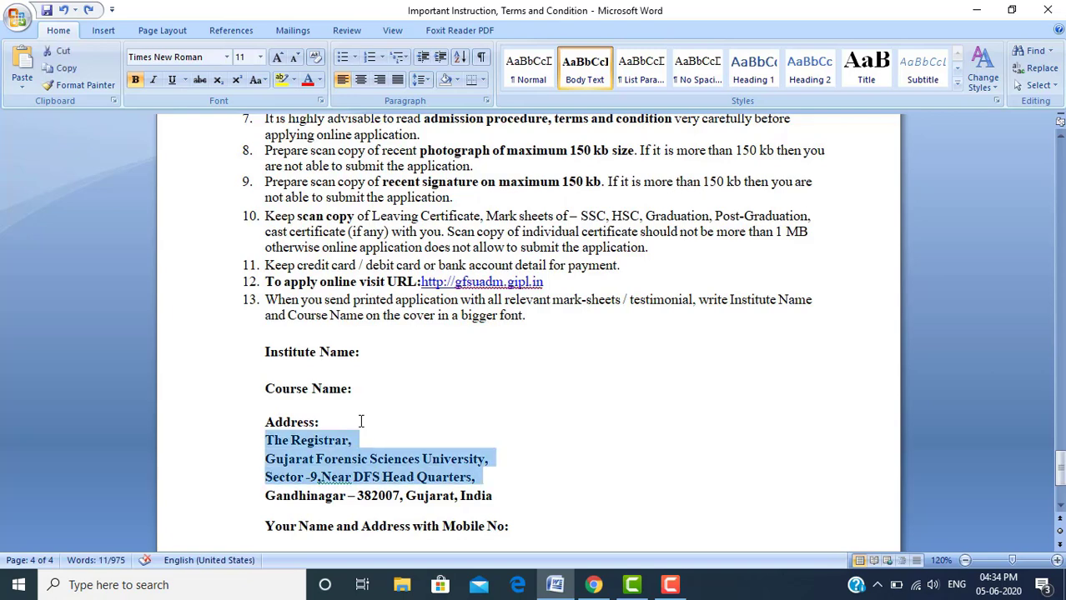
{"action": "key", "text": "shift+Down"}
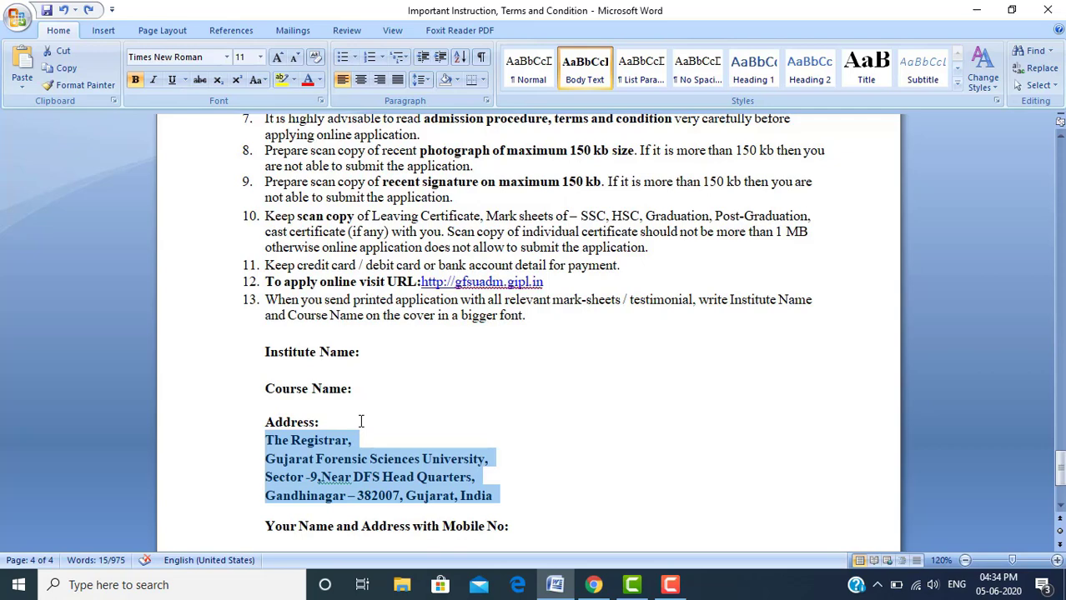
{"action": "key", "text": "Right"}
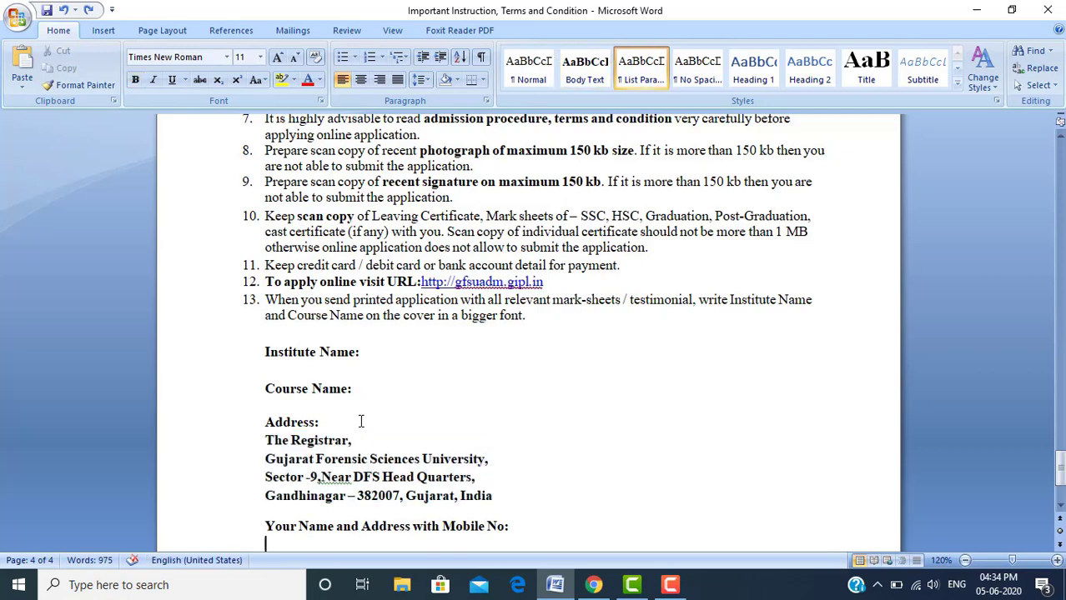
{"action": "key", "text": "shift+End"}
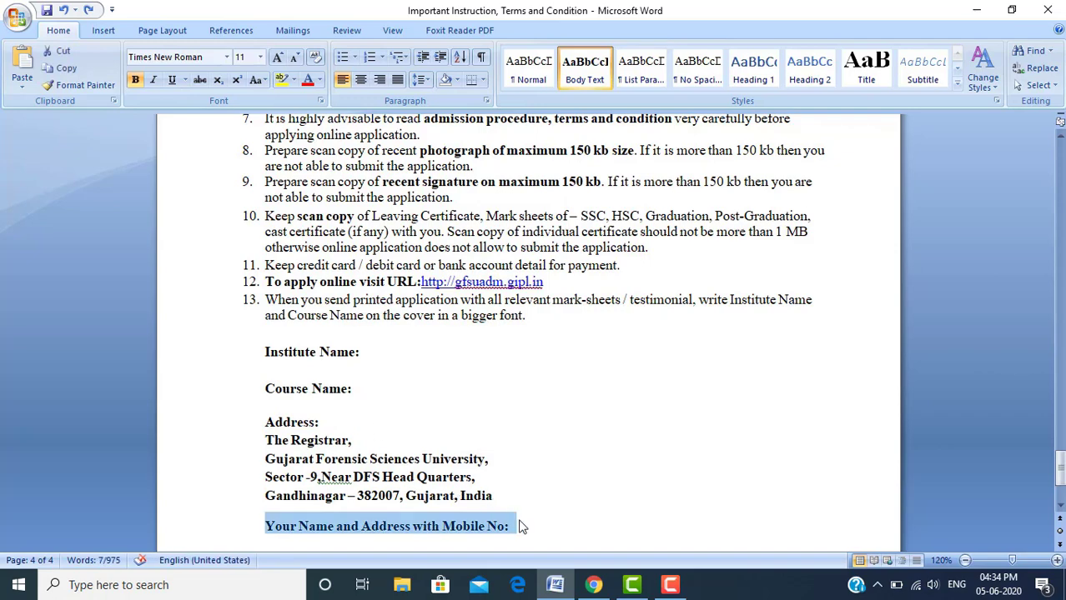
{"action": "left_click", "coordinate": [670, 585]}
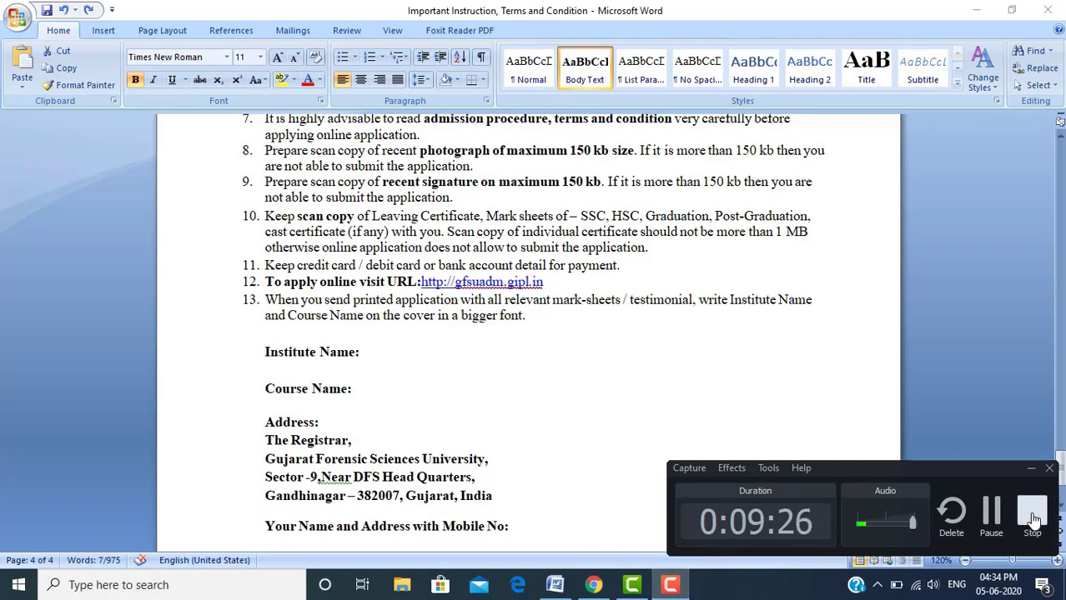
{"action": "left_click", "coordinate": [1033, 519]}
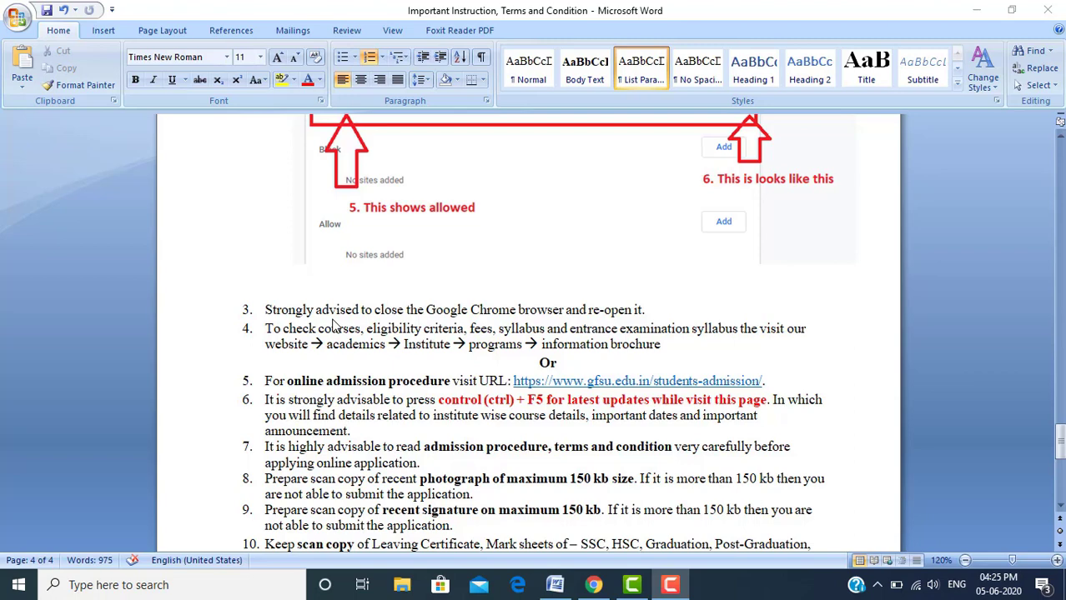
Select item 4's text through eligibility criteria, fees and entrance examination syllabus, then bring Chrome forward
{"action": "left_click", "coordinate": [267, 330]}
{"action": "key", "text": "shift+Right"}
{"action": "key", "text": "shift+Right"}
{"action": "key", "text": "shift+Right"}
{"action": "key", "text": "shift+Right"}
{"action": "key", "text": "shift+Right"}
{"action": "key", "text": "shift+Right"}
{"action": "key", "text": "shift+Right"}
{"action": "key", "text": "shift+Right"}
{"action": "key", "text": "shift+Right"}
{"action": "key", "text": "shift+Right"}
{"action": "key", "text": "shift+Right"}
{"action": "key", "text": "shift+Right"}
{"action": "key", "text": "shift+Right"}
{"action": "key", "text": "shift+Right"}
{"action": "key", "text": "shift+Right"}
{"action": "key", "text": "shift+Right"}
{"action": "key", "text": "shift+Right"}
{"action": "key", "text": "shift+Right"}
{"action": "key", "text": "shift+Right"}
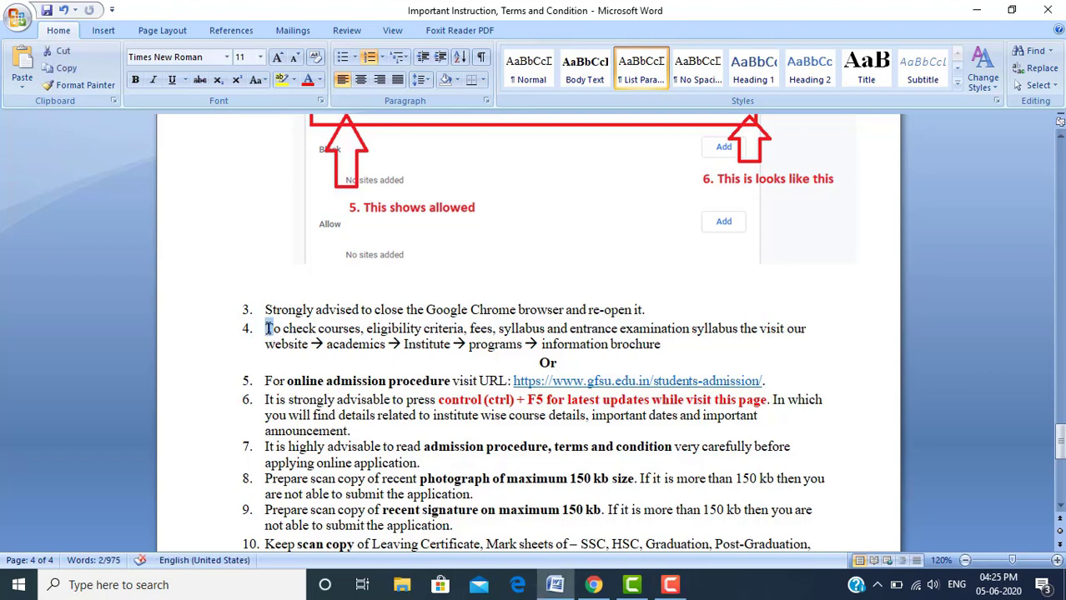
{"action": "key", "text": "shift+Left"}
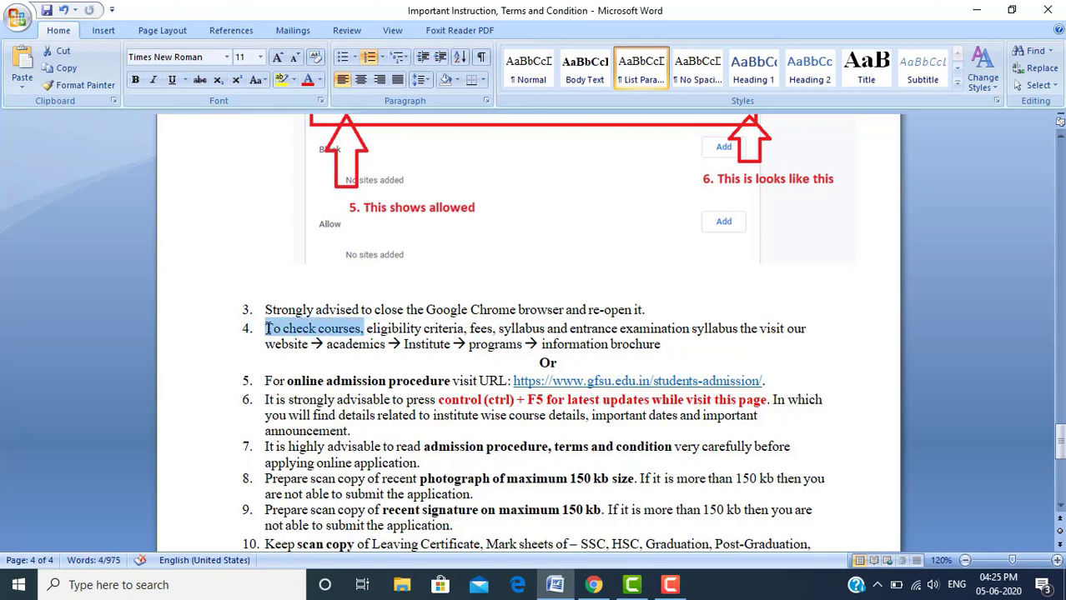
{"action": "key", "text": "shift+Right"}
{"action": "key", "text": "shift+Right"}
{"action": "key", "text": "shift+Right"}
{"action": "key", "text": "shift+Right"}
{"action": "key", "text": "shift+Right"}
{"action": "key", "text": "shift+Right"}
{"action": "key", "text": "shift+Right"}
{"action": "key", "text": "shift+Right"}
{"action": "key", "text": "shift+Right"}
{"action": "key", "text": "shift+Right"}
{"action": "key", "text": "shift+Right"}
{"action": "key", "text": "shift+Right"}
{"action": "key", "text": "shift+Right"}
{"action": "key", "text": "shift+Right"}
{"action": "key", "text": "shift+Right"}
{"action": "key", "text": "shift+Right"}
{"action": "key", "text": "shift+Right"}
{"action": "key", "text": "shift+Right"}
{"action": "key", "text": "shift+Right"}
{"action": "key", "text": "shift+Right"}
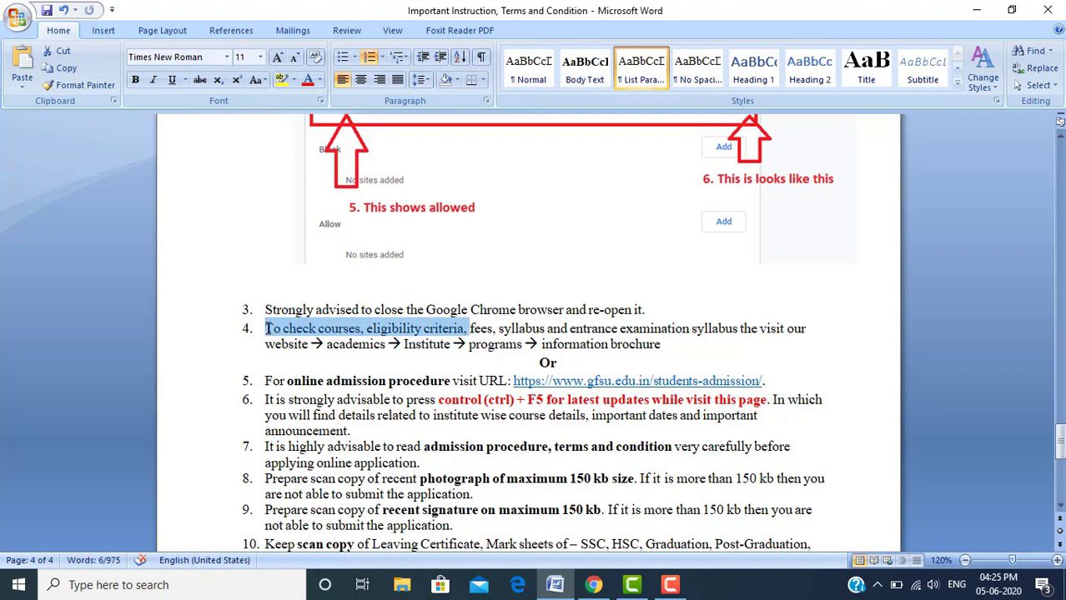
{"action": "key", "text": "shift+Right"}
{"action": "key", "text": "shift+Right"}
{"action": "key", "text": "shift+Right"}
{"action": "key", "text": "shift+Right"}
{"action": "key", "text": "shift+Right"}
{"action": "key", "text": "shift+Right"}
{"action": "key", "text": "shift+Right"}
{"action": "key", "text": "shift+Right"}
{"action": "key", "text": "shift+Right"}
{"action": "key", "text": "shift+Right"}
{"action": "key", "text": "shift+Right"}
{"action": "key", "text": "shift+Right"}
{"action": "key", "text": "shift+Right"}
{"action": "key", "text": "shift+Right"}
{"action": "key", "text": "shift+Right"}
{"action": "key", "text": "shift+Right"}
{"action": "key", "text": "shift+Right"}
{"action": "key", "text": "shift+Right"}
{"action": "key", "text": "shift+Right"}
{"action": "key", "text": "shift+Right"}
{"action": "key", "text": "shift+Right"}
{"action": "key", "text": "shift+Right"}
{"action": "key", "text": "shift+Right"}
{"action": "key", "text": "shift+Right"}
{"action": "key", "text": "shift+Right"}
{"action": "key", "text": "shift+Right"}
{"action": "key", "text": "shift+Right"}
{"action": "key", "text": "shift+Right"}
{"action": "key", "text": "shift+Right"}
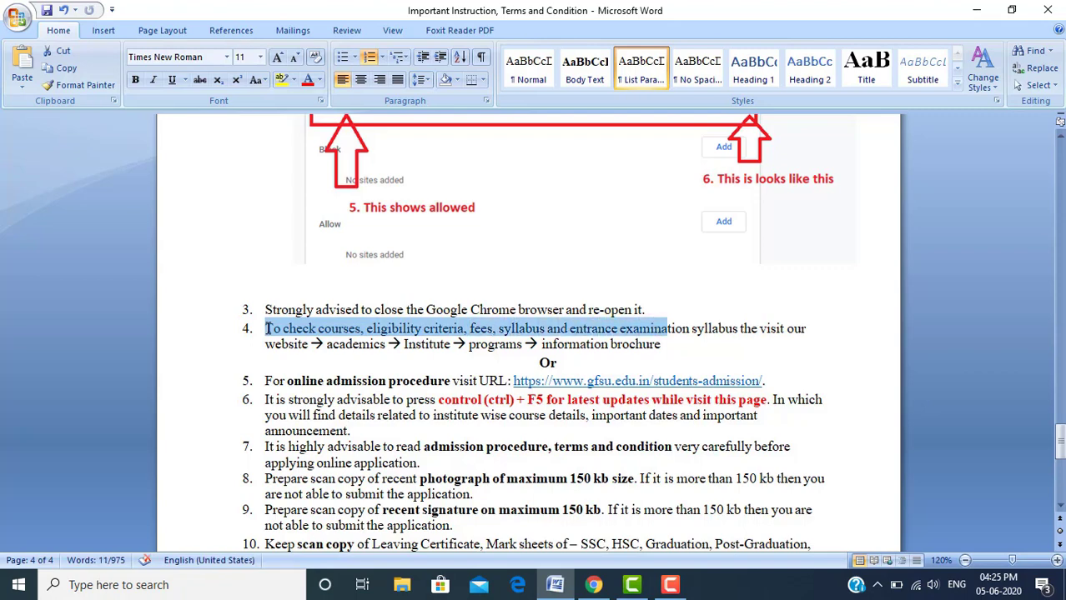
{"action": "key", "text": "shift+Right"}
{"action": "key", "text": "shift+Right"}
{"action": "key", "text": "shift+Right"}
{"action": "key", "text": "shift+Right"}
{"action": "key", "text": "shift+Right"}
{"action": "key", "text": "shift+Right"}
{"action": "key", "text": "shift+Right"}
{"action": "key", "text": "shift+Right"}
{"action": "key", "text": "shift+Right"}
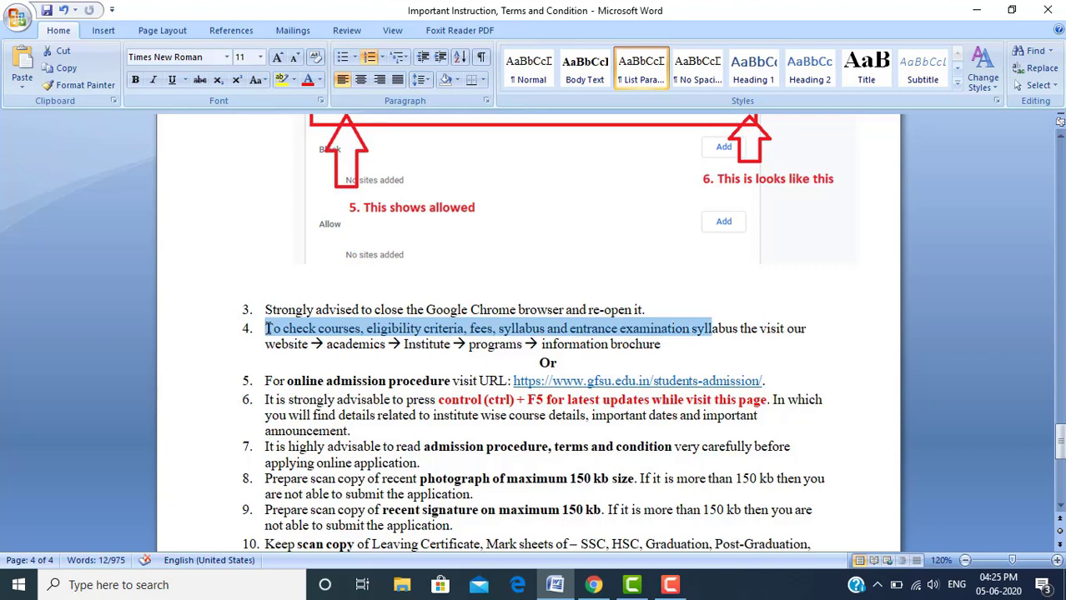
{"action": "key", "text": "shift+Right"}
{"action": "key", "text": "shift+Right"}
{"action": "key", "text": "shift+Right"}
{"action": "key", "text": "shift+Right"}
{"action": "key", "text": "shift+Right"}
{"action": "key", "text": "shift+Right"}
{"action": "key", "text": "shift+Right"}
{"action": "key", "text": "shift+Right"}
{"action": "key", "text": "shift+Right"}
{"action": "key", "text": "shift+Right"}
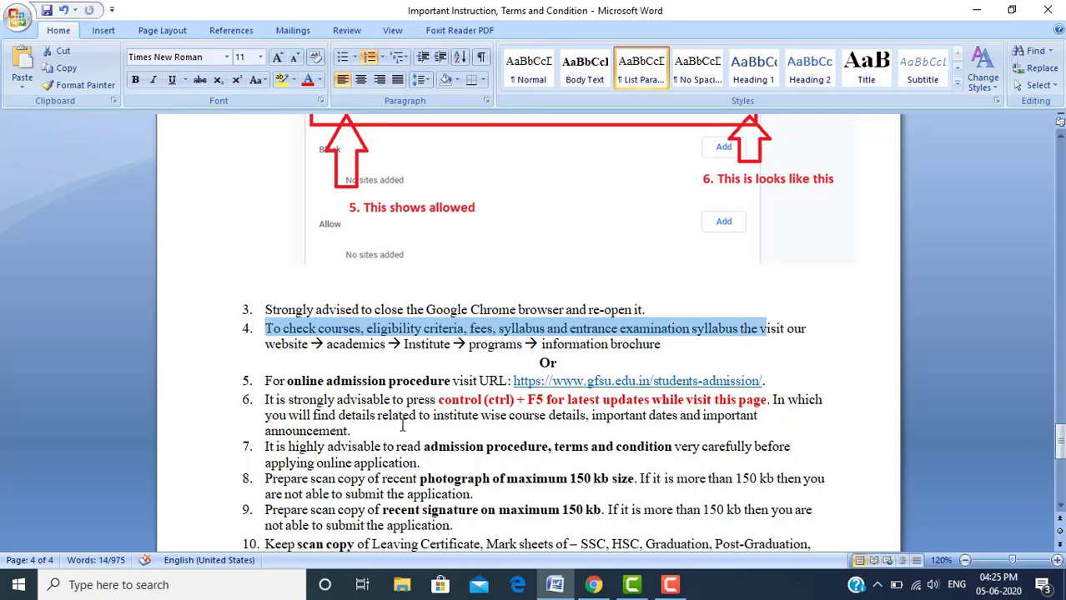
{"action": "left_click", "coordinate": [598, 586]}
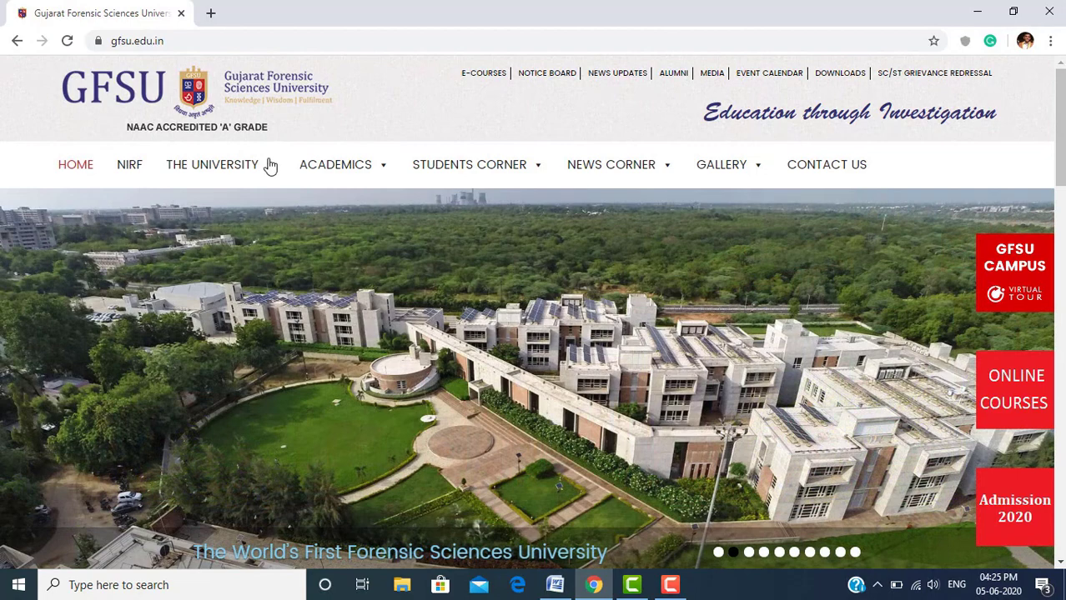
Expand THE UNIVERSITY menu on the GFSU home page, showing Vision & Mission and The Registrar
{"action": "mouse_move", "coordinate": [270, 165]}
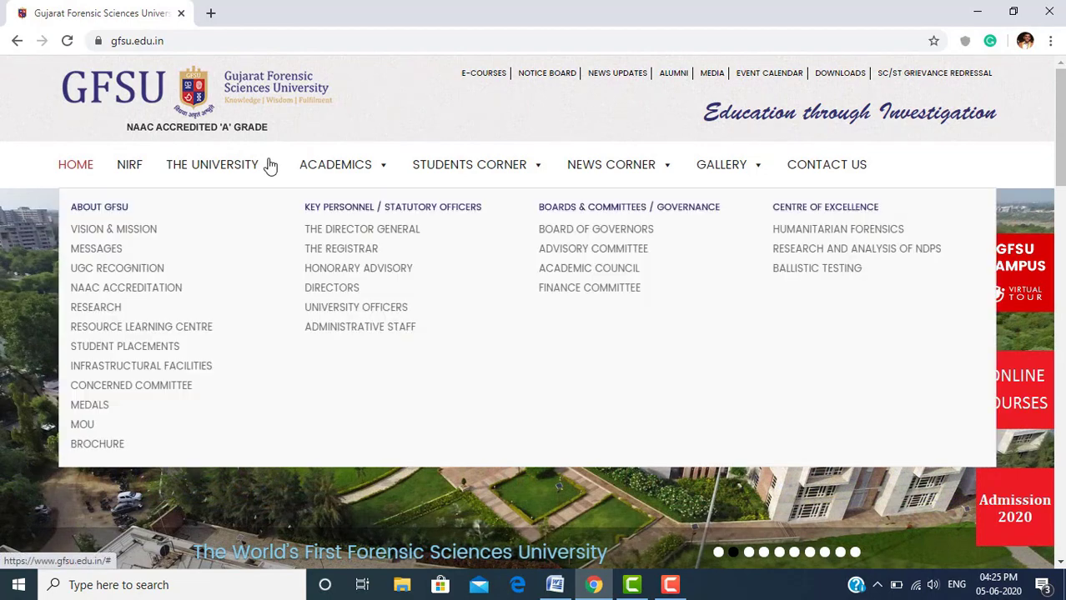
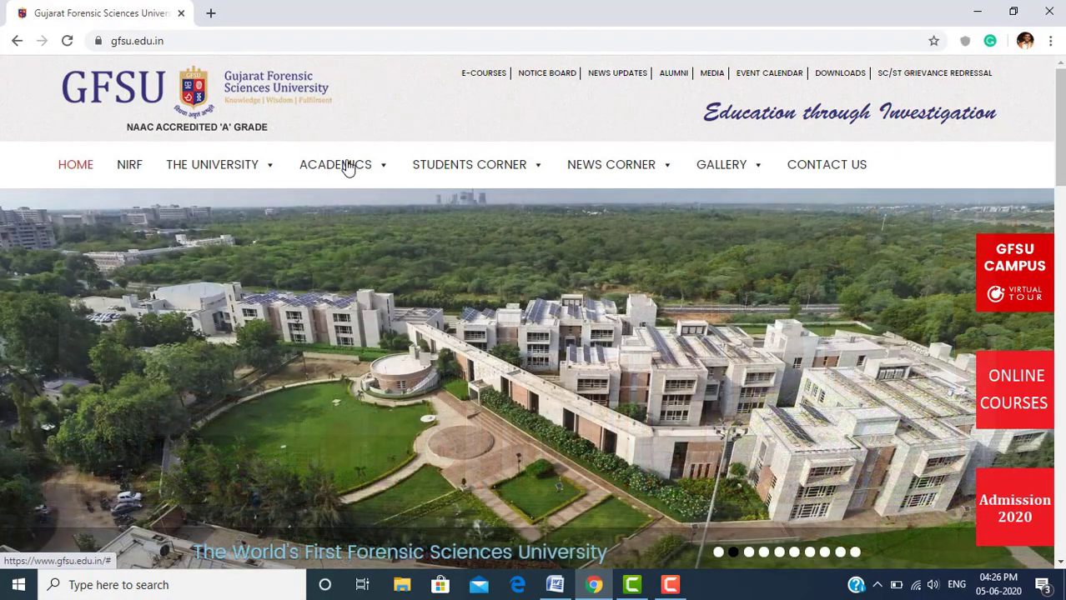
Open the Institute of Forensic Science Programs page from the ACADEMICS menu
{"action": "mouse_move", "coordinate": [348, 167]}
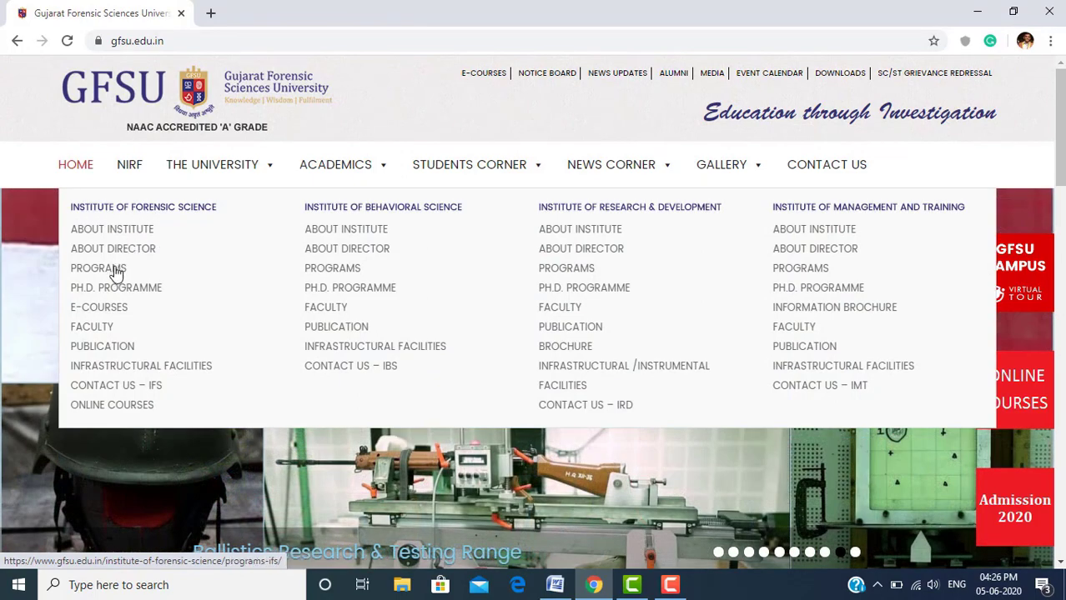
{"action": "left_click", "coordinate": [115, 271]}
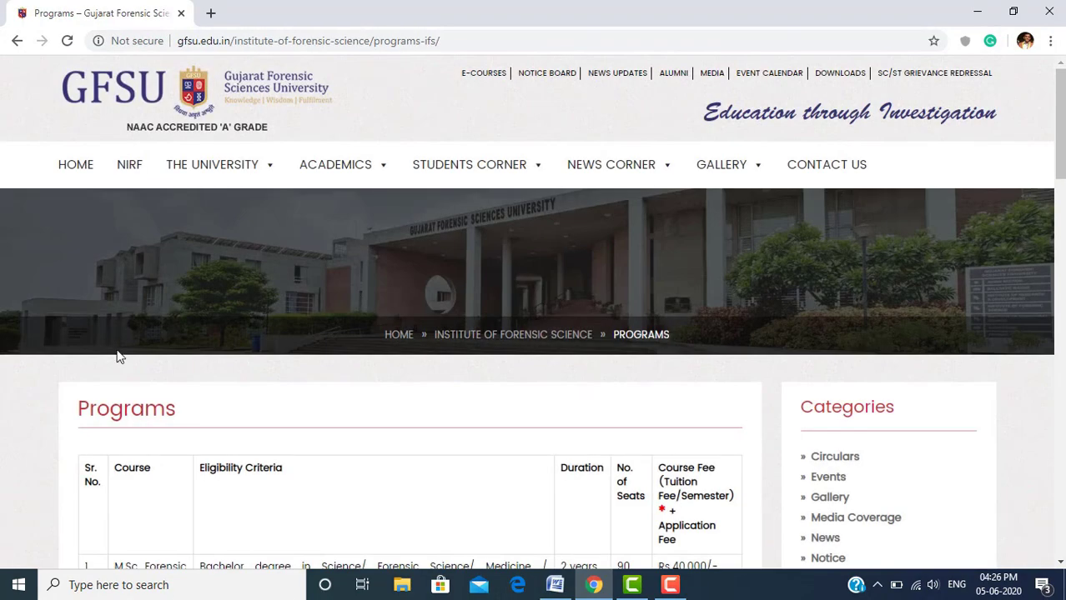
Highlight the first course's eligibility criteria and the M.Sc. Forensic Science course fee
{"action": "scroll", "coordinate": [37, 386], "scroll_direction": "down", "scroll_amount": 3}
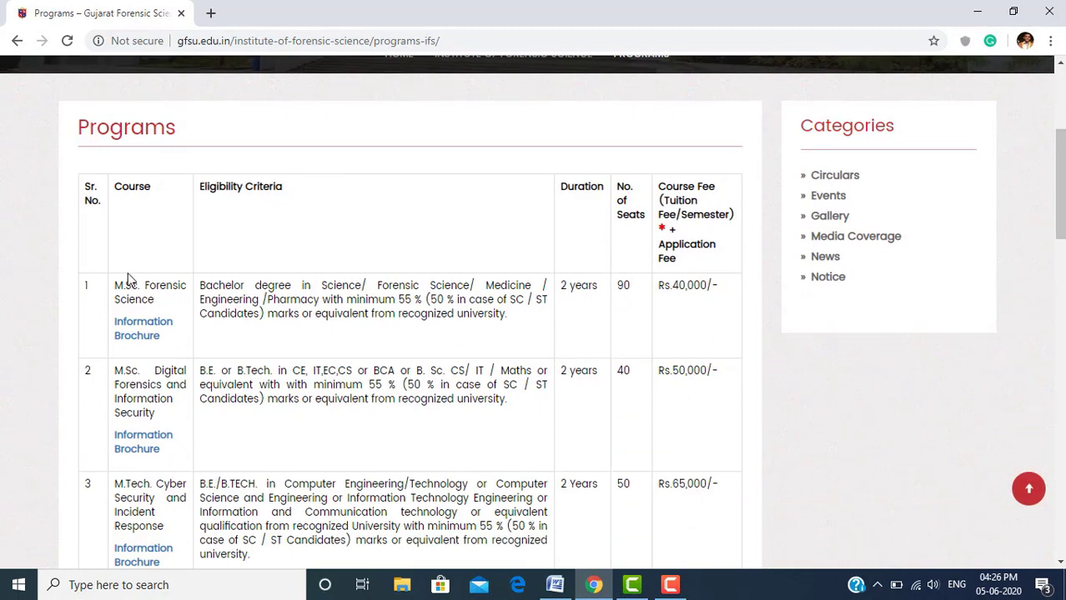
{"action": "left_click_drag", "start_coordinate": [116, 282], "coordinate": [519, 327]}
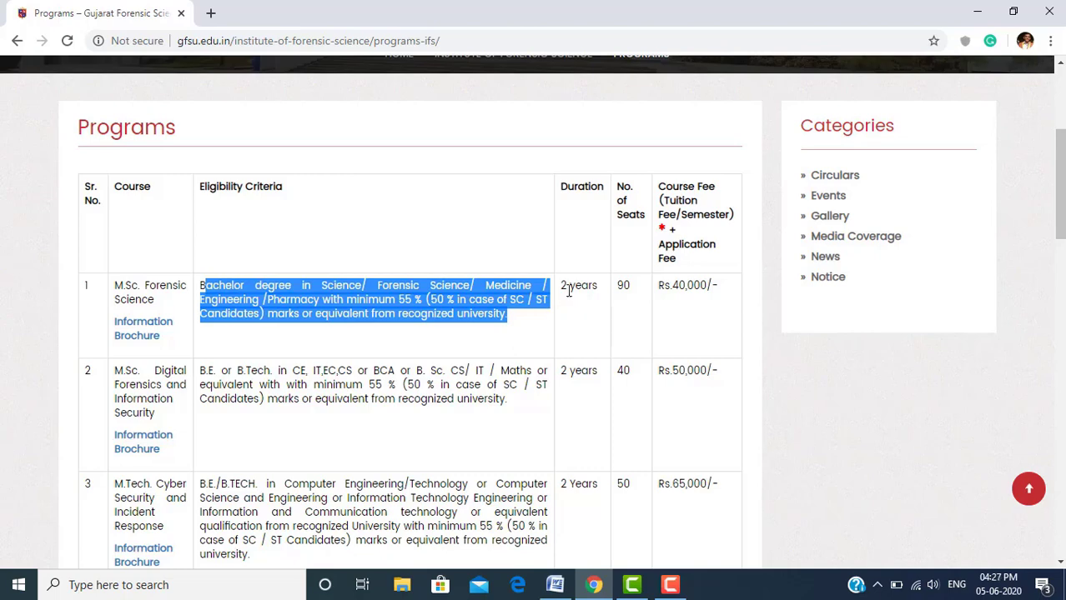
{"action": "left_click_drag", "start_coordinate": [562, 289], "coordinate": [719, 289]}
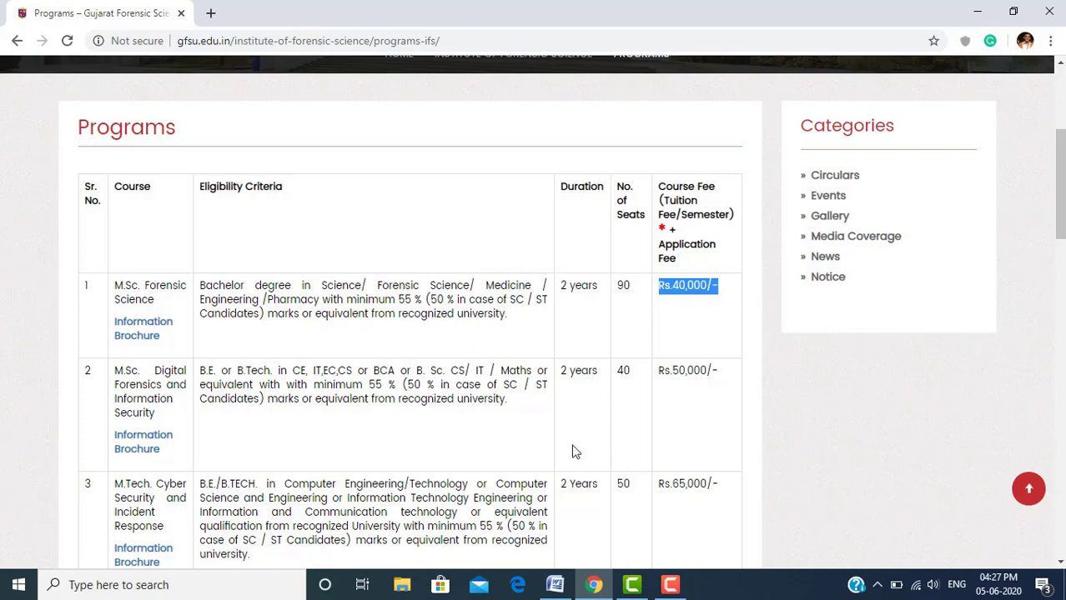
{"action": "left_click", "coordinate": [374, 368]}
Open the M.Sc. Digital Forensics and Information Security Information Brochure from row 2
{"action": "scroll", "coordinate": [376, 370], "scroll_direction": "down", "scroll_amount": 1}
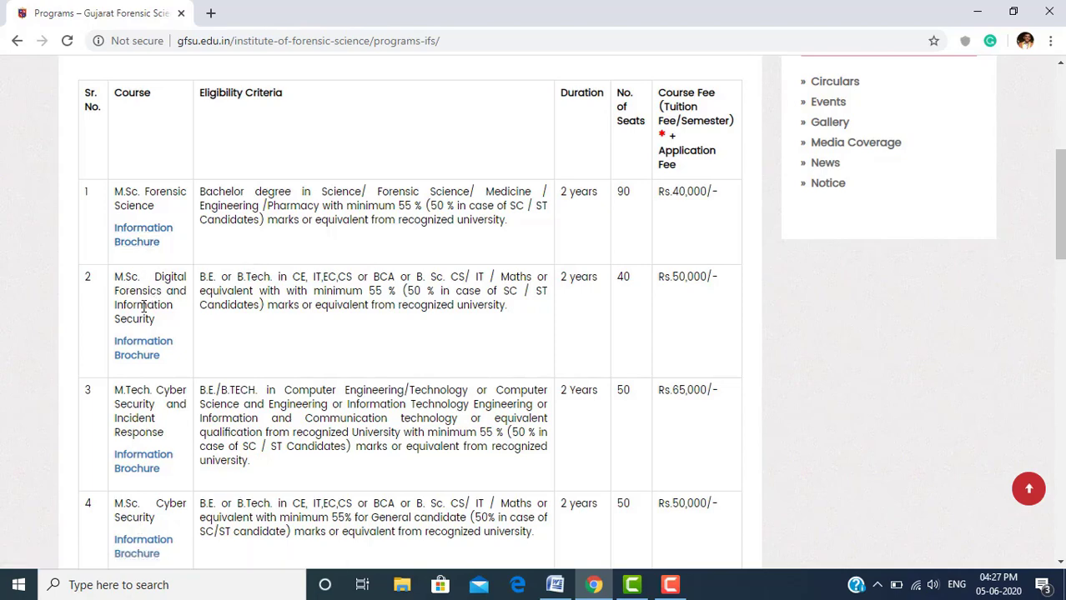
{"action": "scroll", "coordinate": [143, 307], "scroll_direction": "down", "scroll_amount": 1}
{"action": "scroll", "coordinate": [143, 306], "scroll_direction": "down", "scroll_amount": 1}
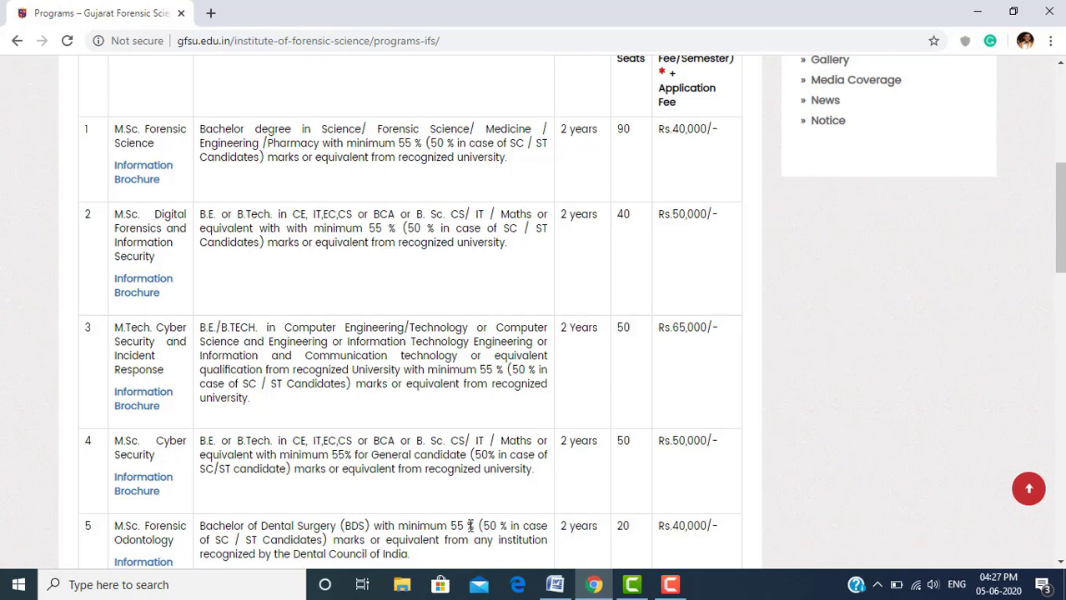
{"action": "left_click", "coordinate": [125, 290]}
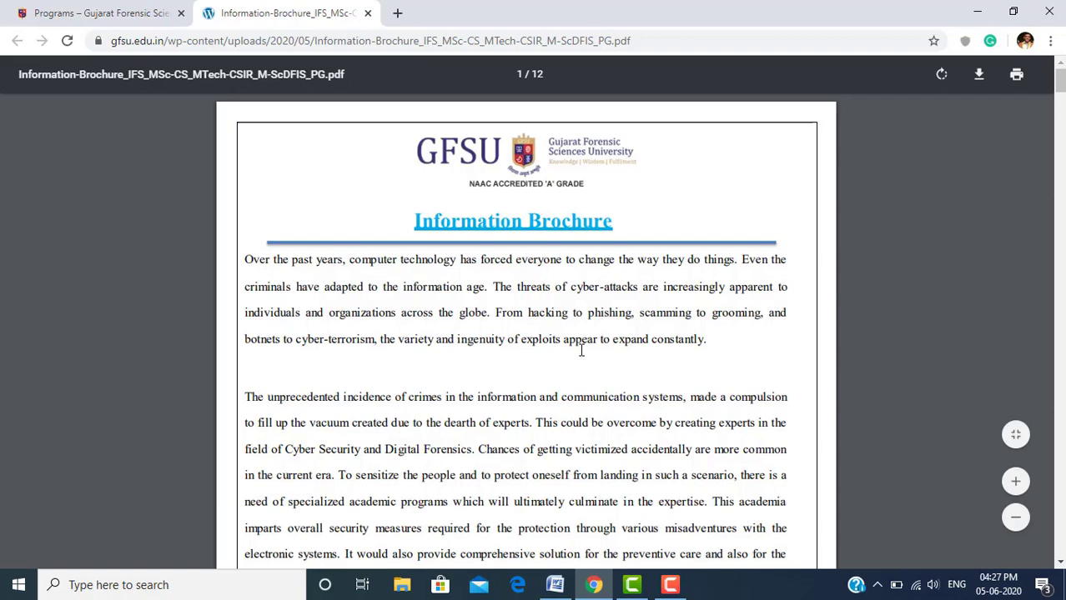
Highlight the brochure's merit list admission and entrance exam details paragraphs
{"action": "scroll", "coordinate": [581, 351], "scroll_direction": "down", "scroll_amount": 3}
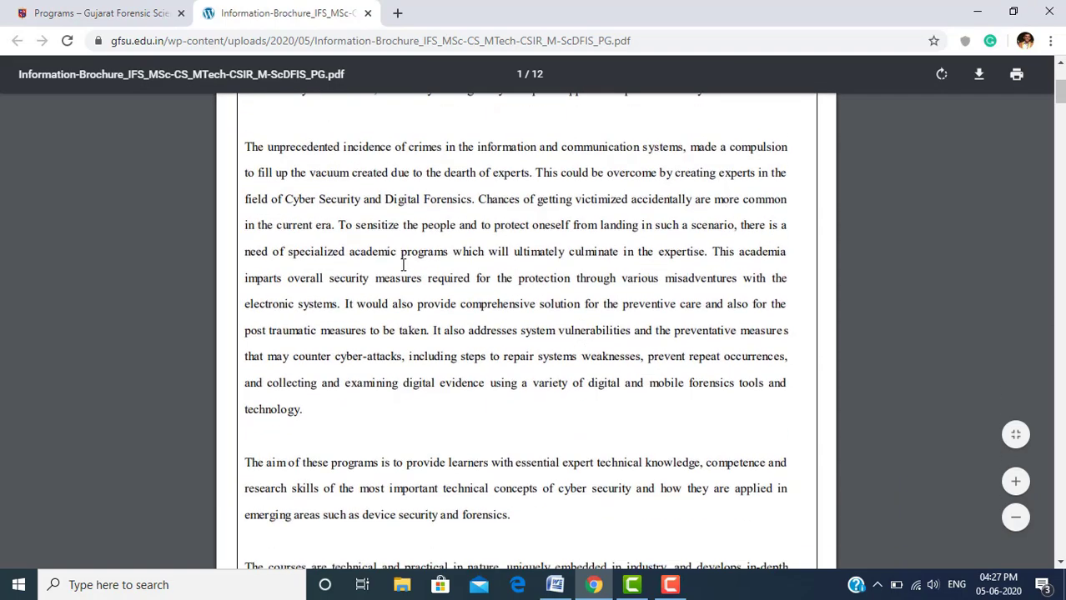
{"action": "scroll", "coordinate": [395, 435], "scroll_direction": "down", "scroll_amount": 7}
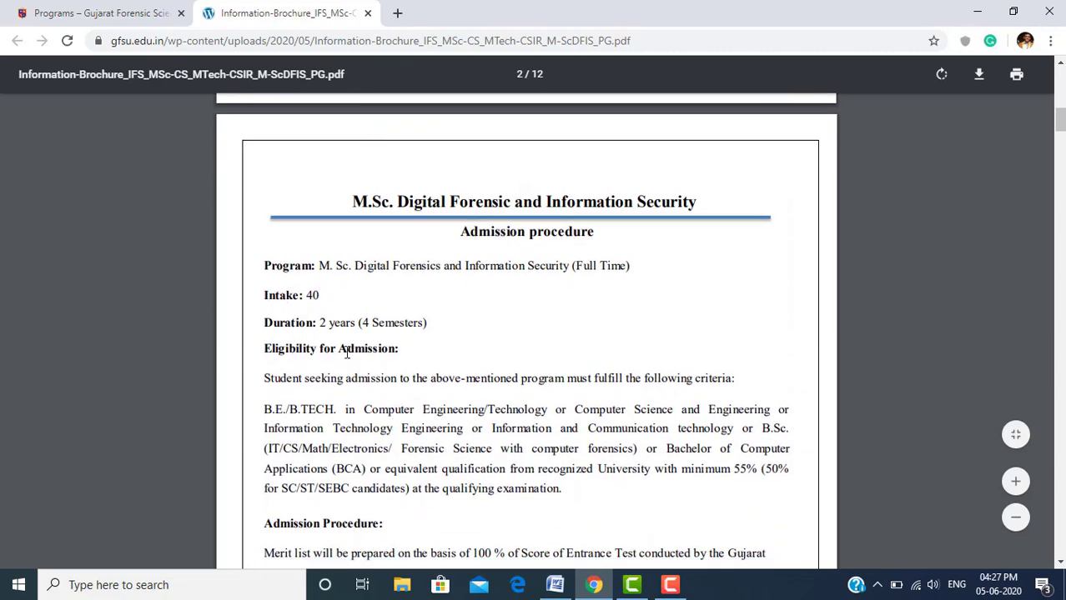
{"action": "scroll", "coordinate": [356, 351], "scroll_direction": "down", "scroll_amount": 4}
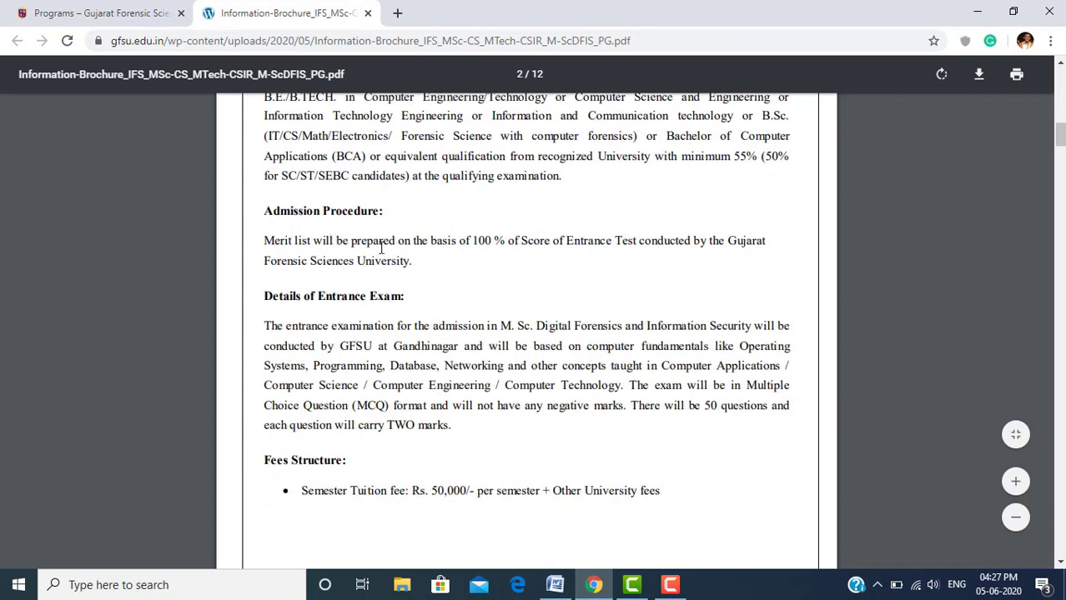
{"action": "left_click_drag", "start_coordinate": [267, 241], "coordinate": [406, 261]}
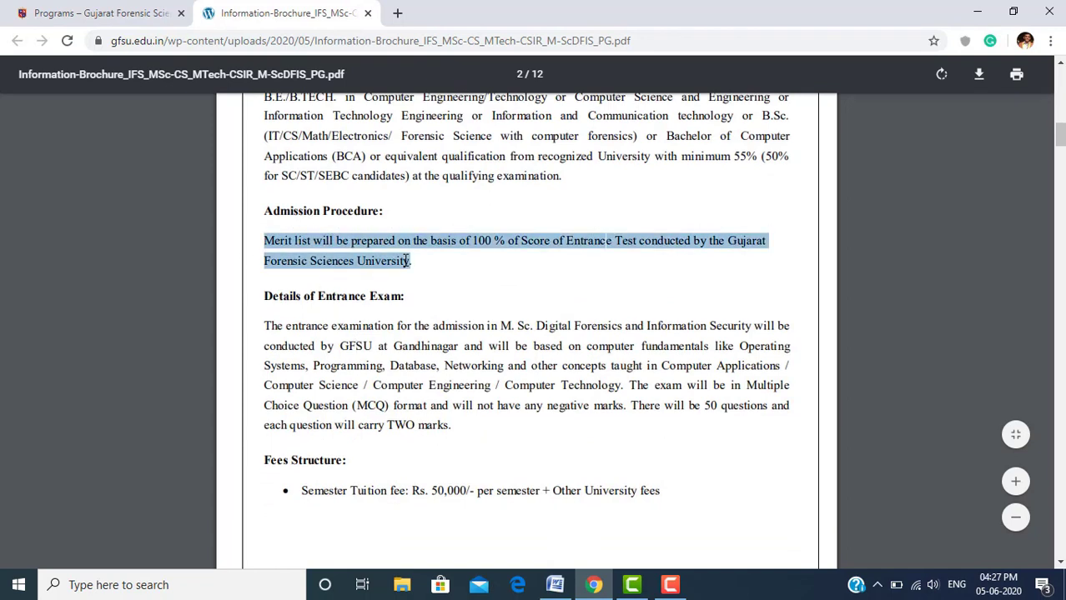
{"action": "left_click", "coordinate": [384, 285]}
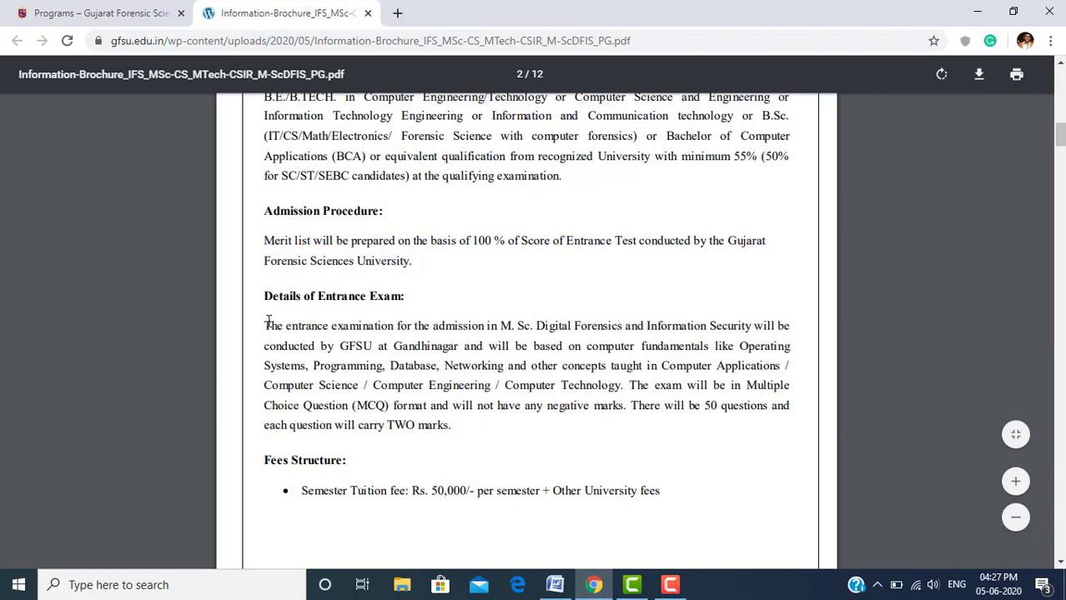
{"action": "left_click_drag", "start_coordinate": [268, 322], "coordinate": [456, 437]}
{"action": "scroll", "coordinate": [458, 436], "scroll_direction": "down", "scroll_amount": 3}
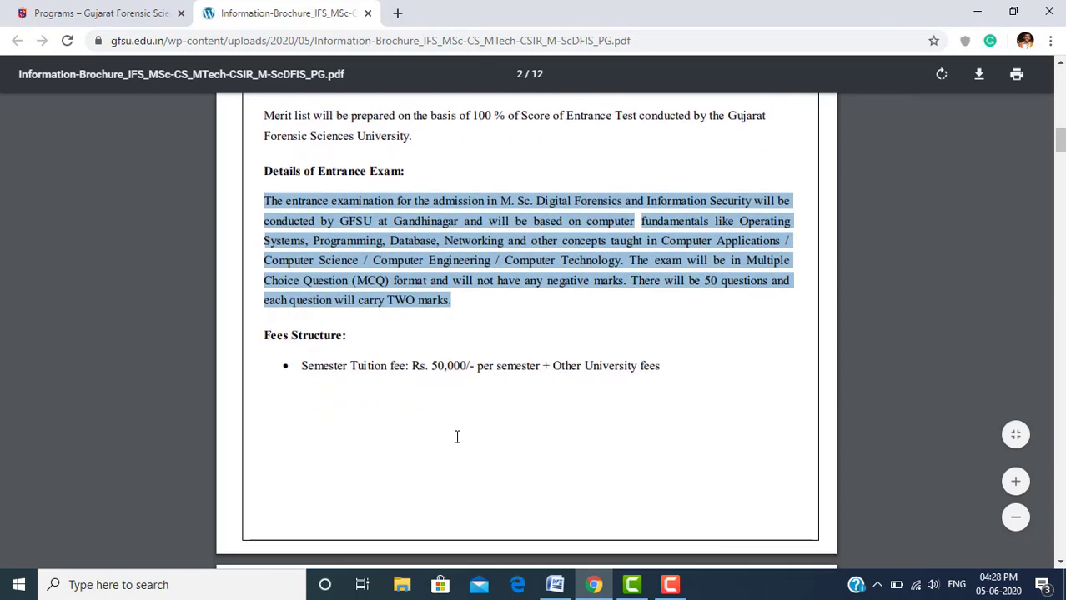
{"action": "left_click", "coordinate": [391, 365]}
Highlight page 3's Course Outline for semesters I and II, then return to the Programs table
{"action": "scroll", "coordinate": [392, 364], "scroll_direction": "down", "scroll_amount": 5}
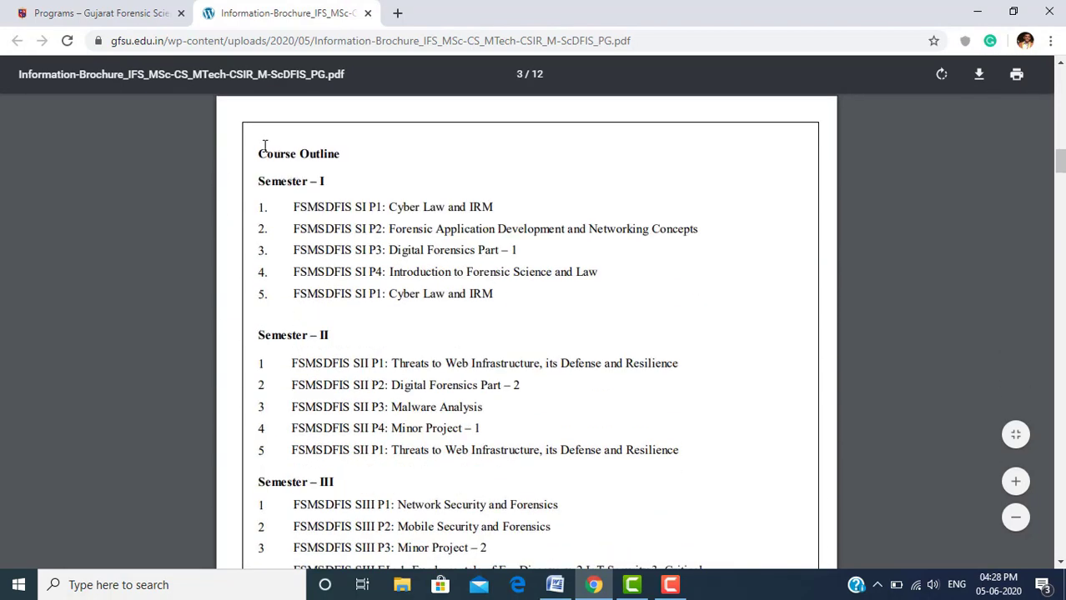
{"action": "left_click_drag", "start_coordinate": [258, 148], "coordinate": [485, 317]}
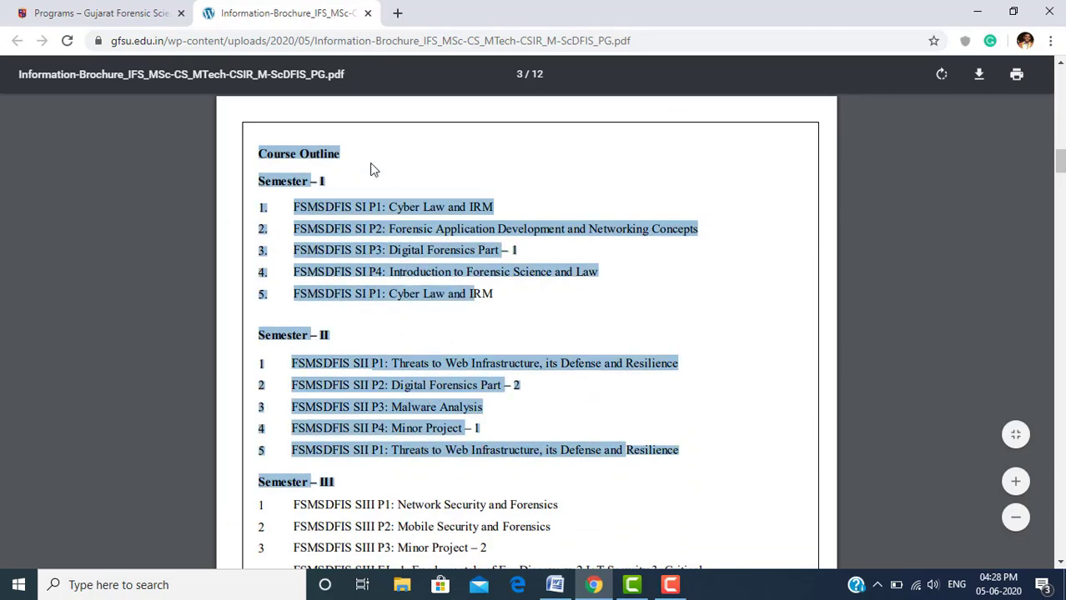
{"action": "left_click", "coordinate": [135, 24]}
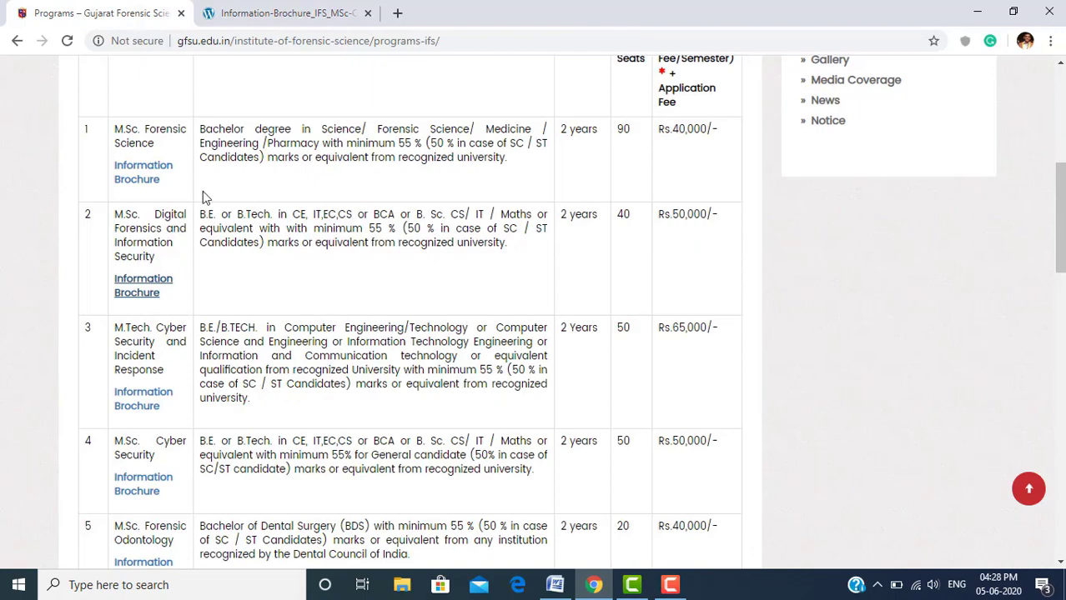
Finish reviewing the Forensic Science table and open the Behavioral Science Programs page
{"action": "scroll", "coordinate": [267, 215], "scroll_direction": "down", "scroll_amount": 5}
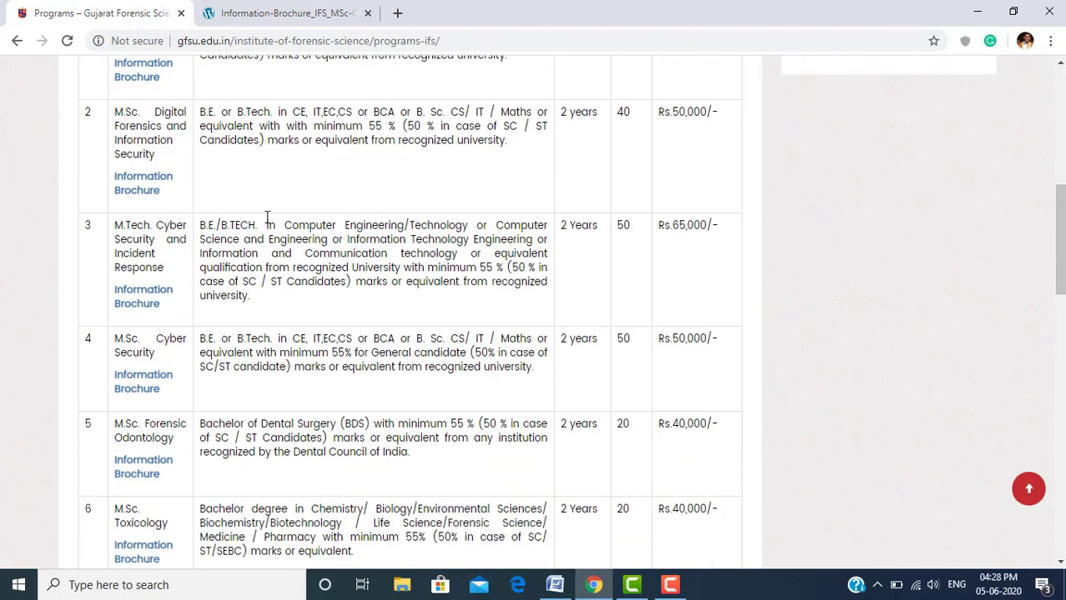
{"action": "scroll", "coordinate": [267, 217], "scroll_direction": "down", "scroll_amount": 3}
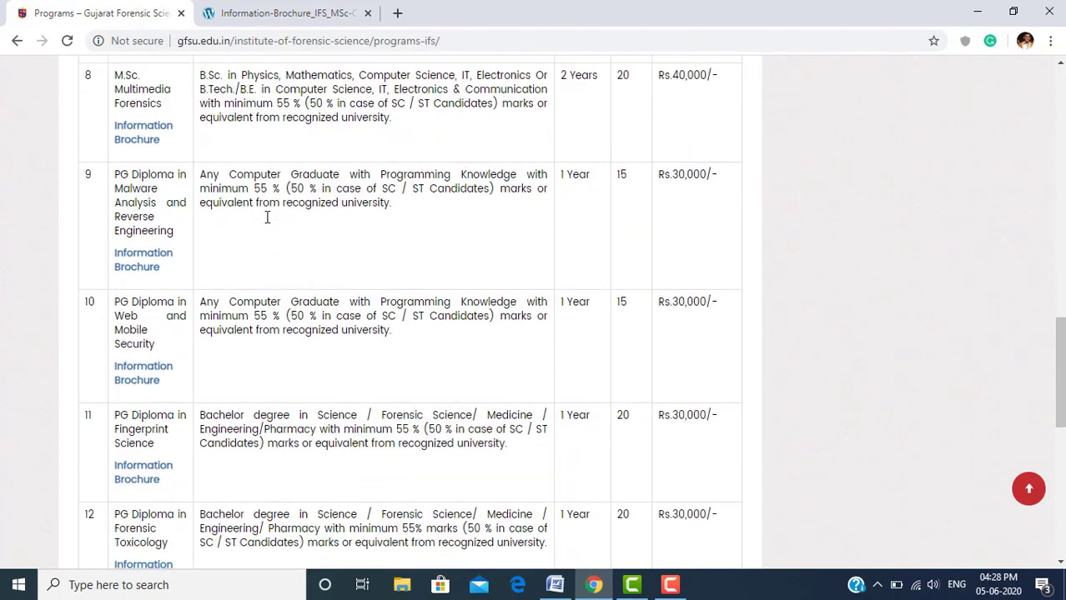
{"action": "scroll", "coordinate": [267, 217], "scroll_direction": "down", "scroll_amount": 1}
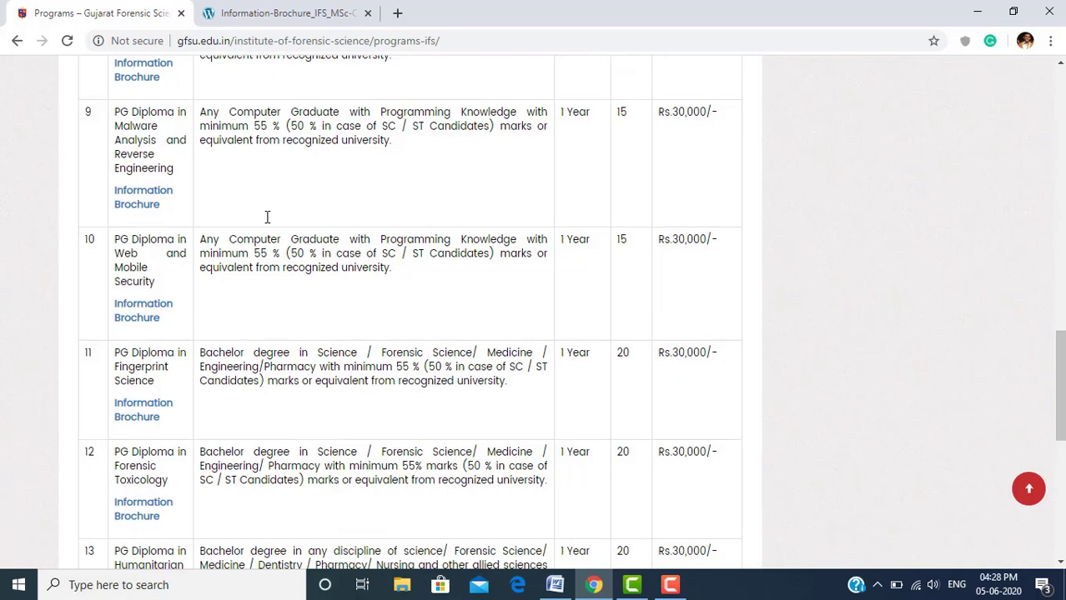
{"action": "key", "text": "Home"}
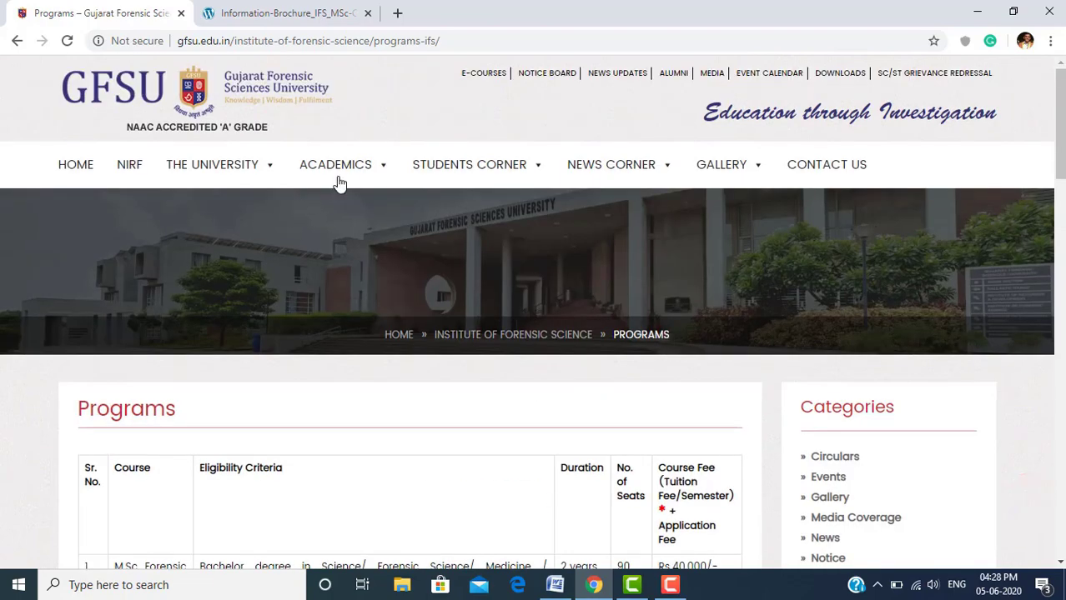
{"action": "mouse_move", "coordinate": [349, 172]}
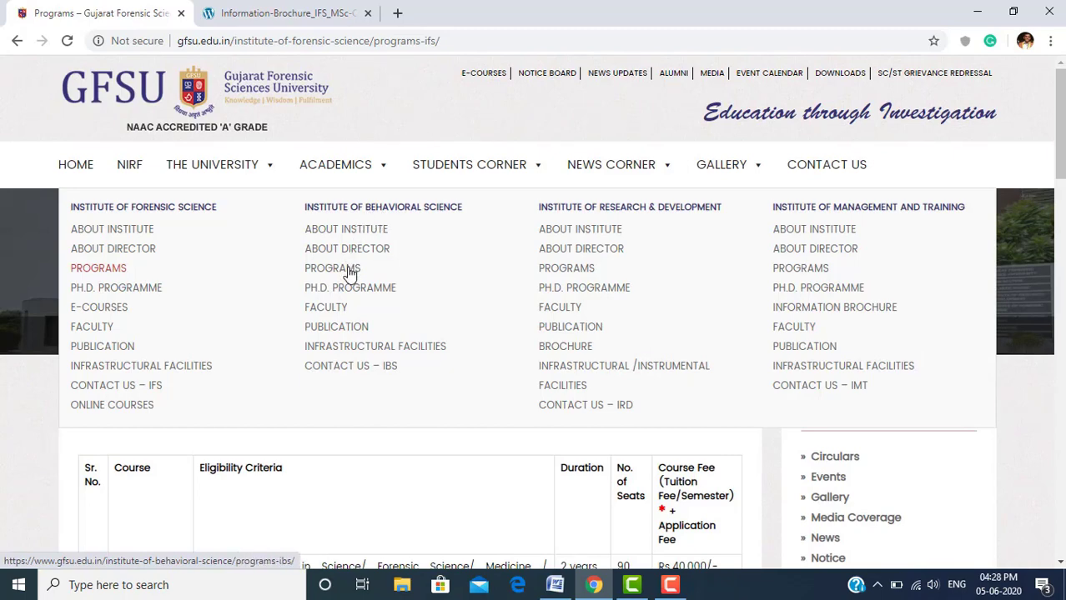
{"action": "left_click", "coordinate": [350, 275]}
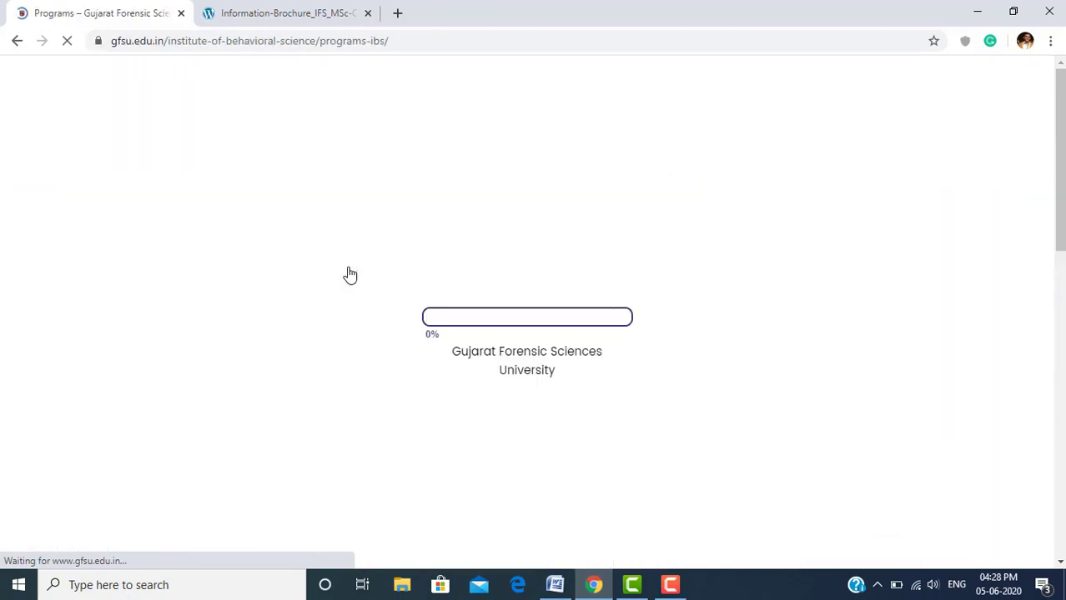
Review the Behavioral Science programs, then open the Research & Development Programs page
{"action": "scroll", "coordinate": [154, 316], "scroll_direction": "down", "scroll_amount": 3}
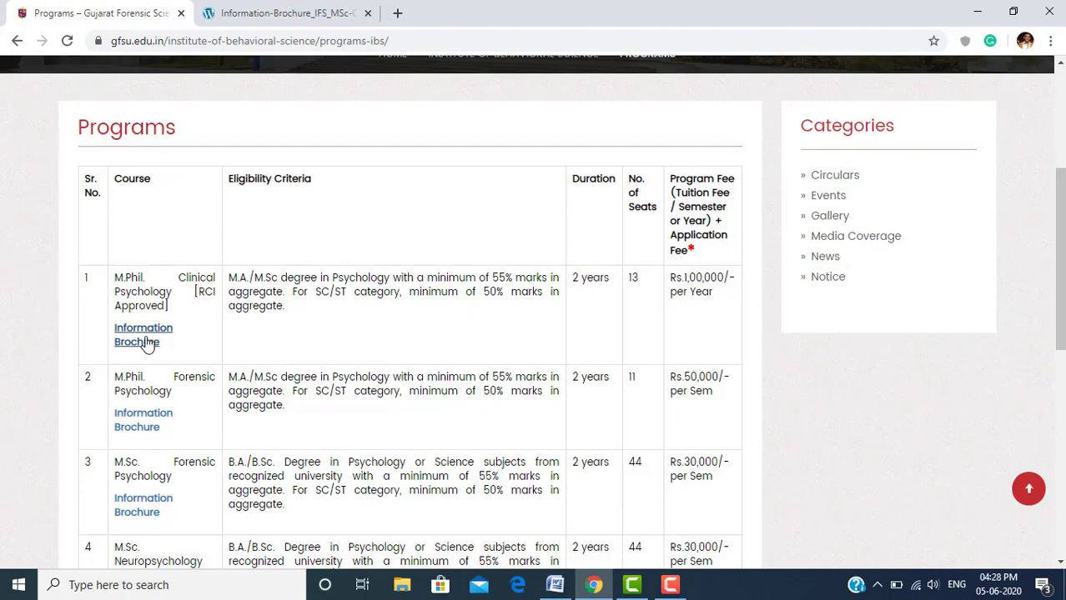
{"action": "scroll", "coordinate": [330, 284], "scroll_direction": "up", "scroll_amount": 3}
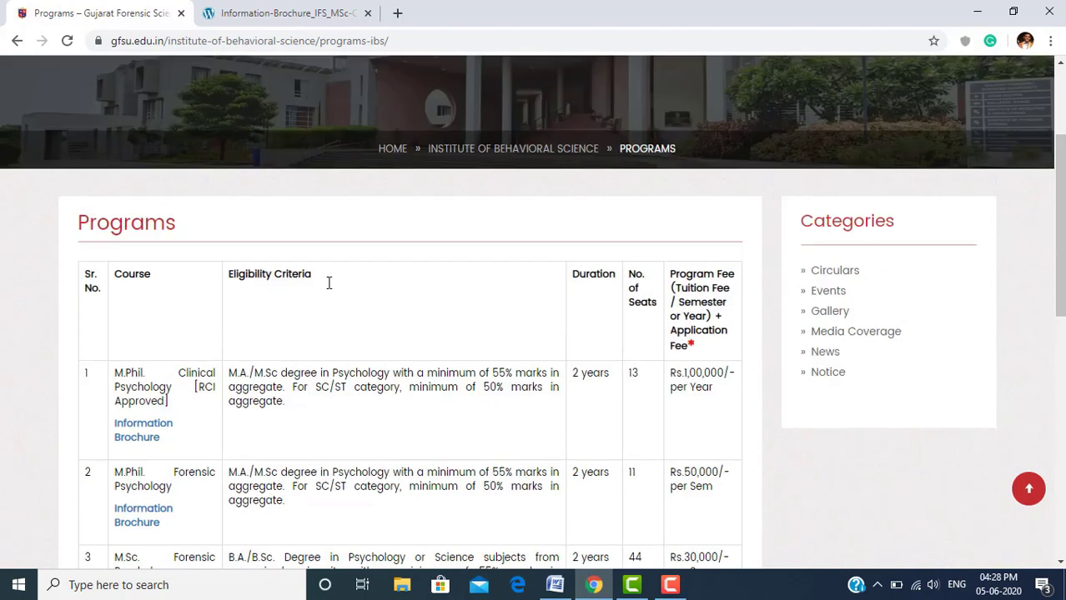
{"action": "mouse_move", "coordinate": [336, 164]}
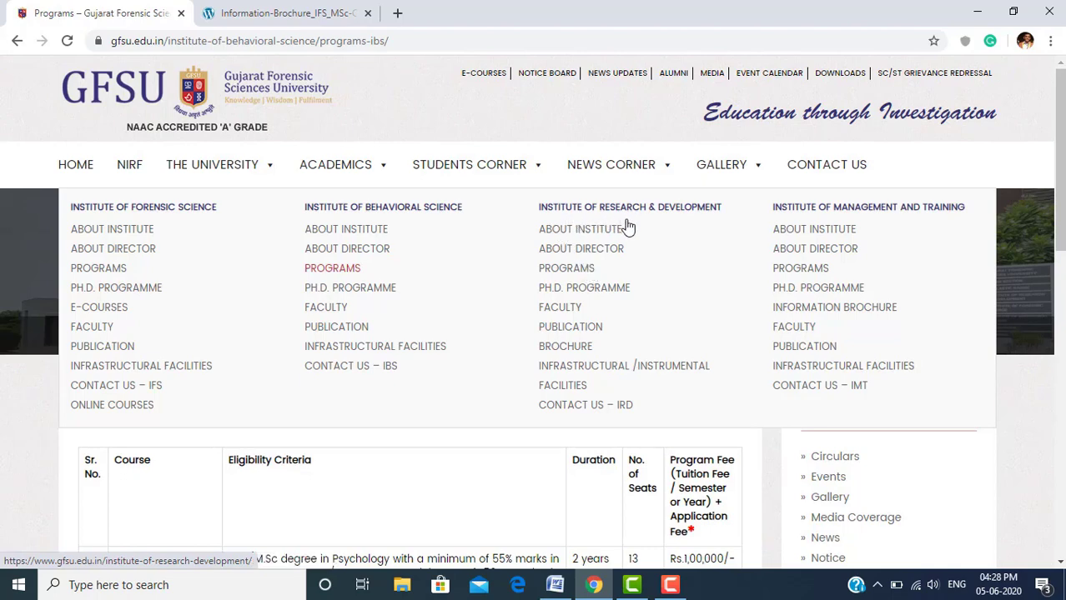
{"action": "left_click", "coordinate": [584, 270]}
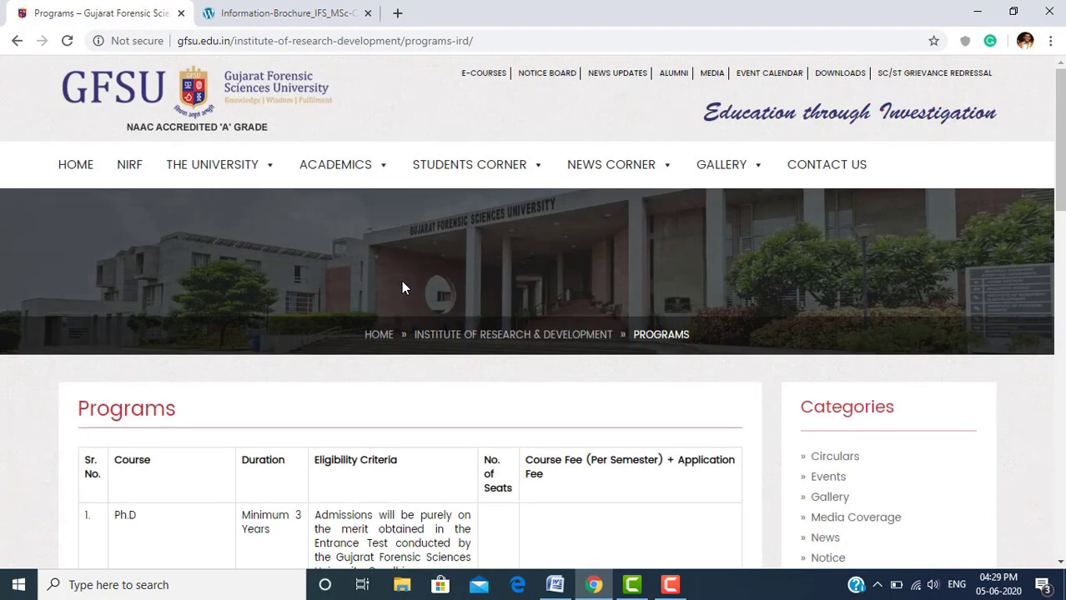
Review the R&D Ph.D table, then open the Management and Training Programs page
{"action": "scroll", "coordinate": [296, 358], "scroll_direction": "down", "scroll_amount": 1}
{"action": "scroll", "coordinate": [296, 358], "scroll_direction": "down", "scroll_amount": 3}
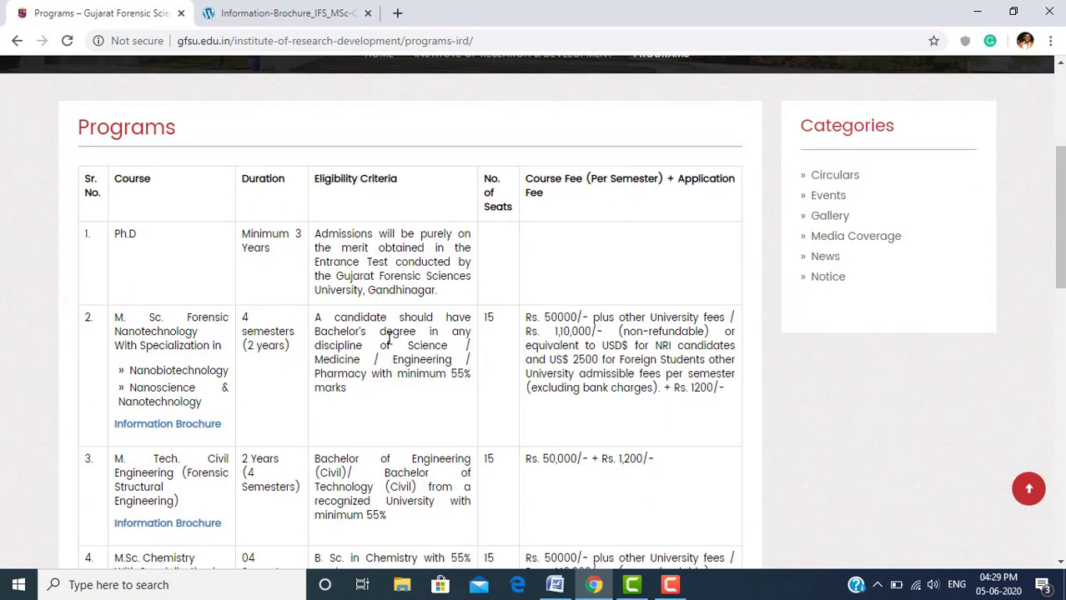
{"action": "scroll", "coordinate": [388, 336], "scroll_direction": "up", "scroll_amount": 3}
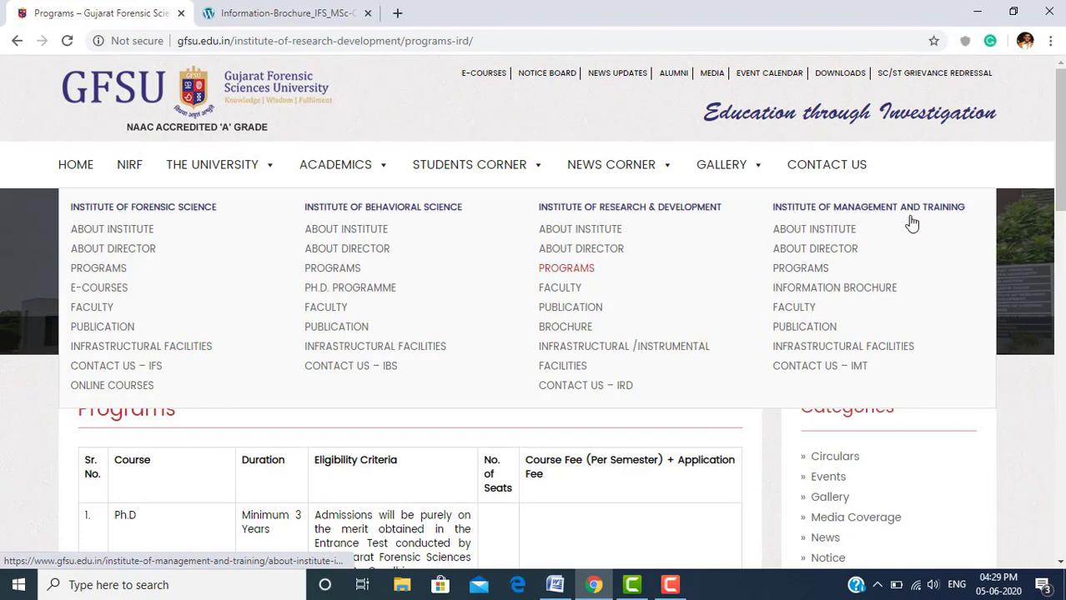
{"action": "left_click", "coordinate": [816, 272]}
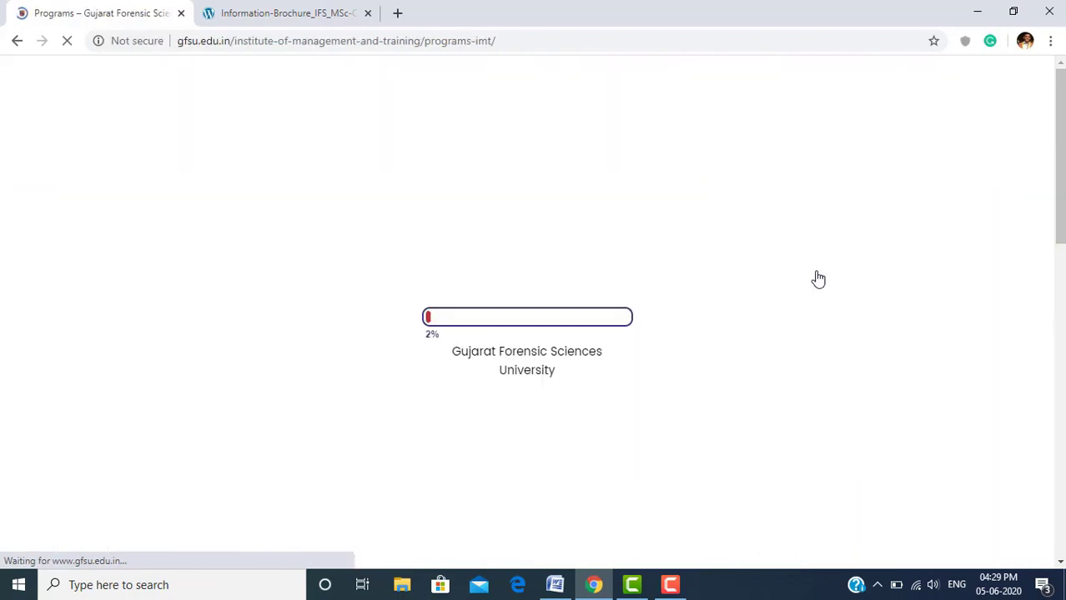
View the MBA courses table: 02 years, 30 seats, Rs.60,000/- per semester
{"action": "scroll", "coordinate": [483, 261], "scroll_direction": "down", "scroll_amount": 4}
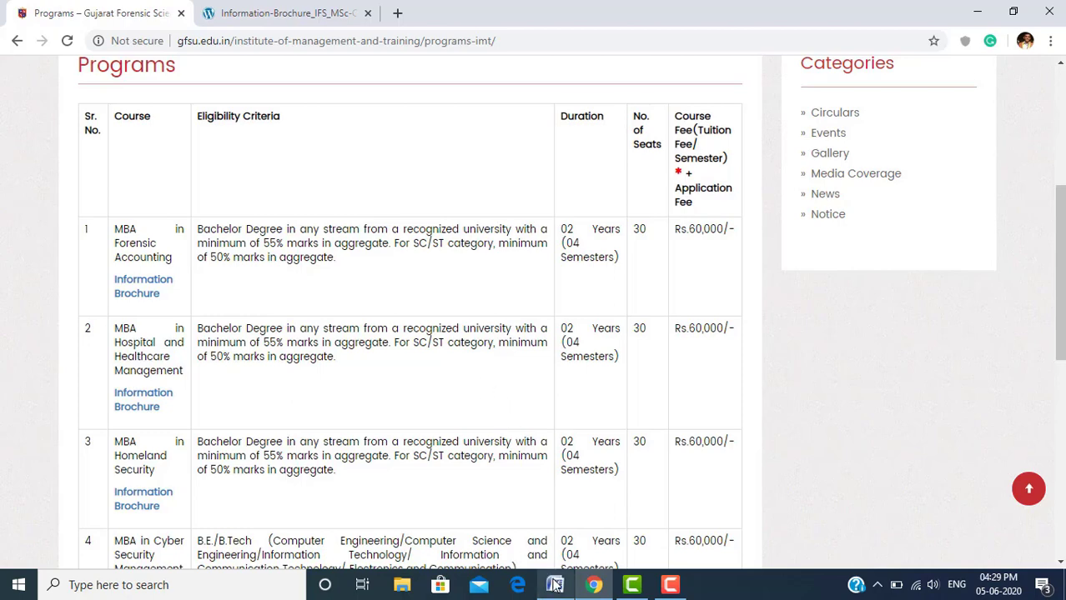
{"action": "mouse_move", "coordinate": [555, 586]}
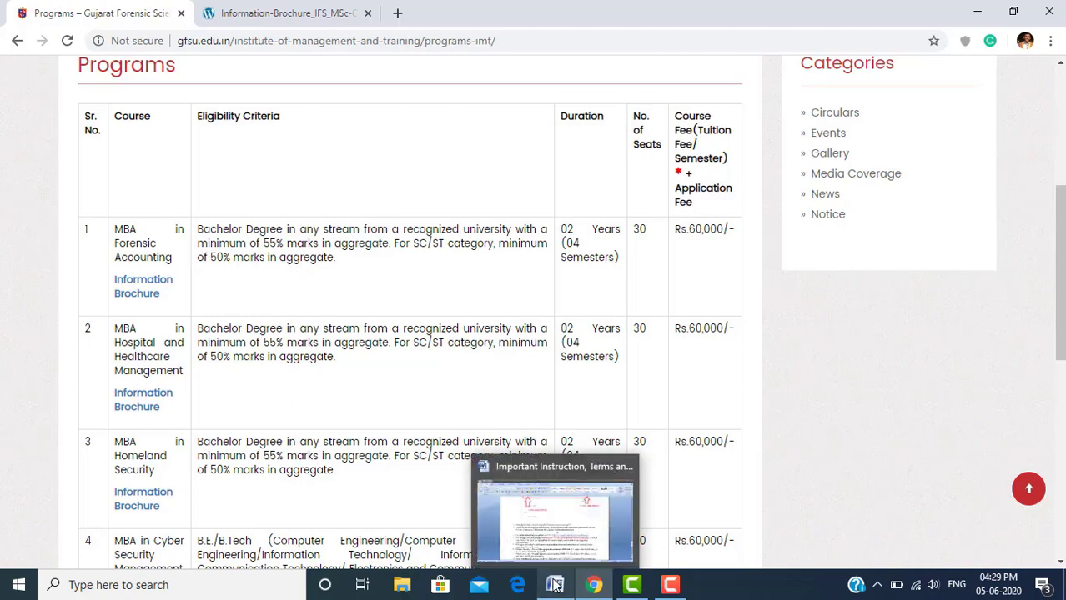
Bring the Word instructions forward and highlight item 6's ctrl + F5 refresh advice
{"action": "left_click", "coordinate": [561, 537]}
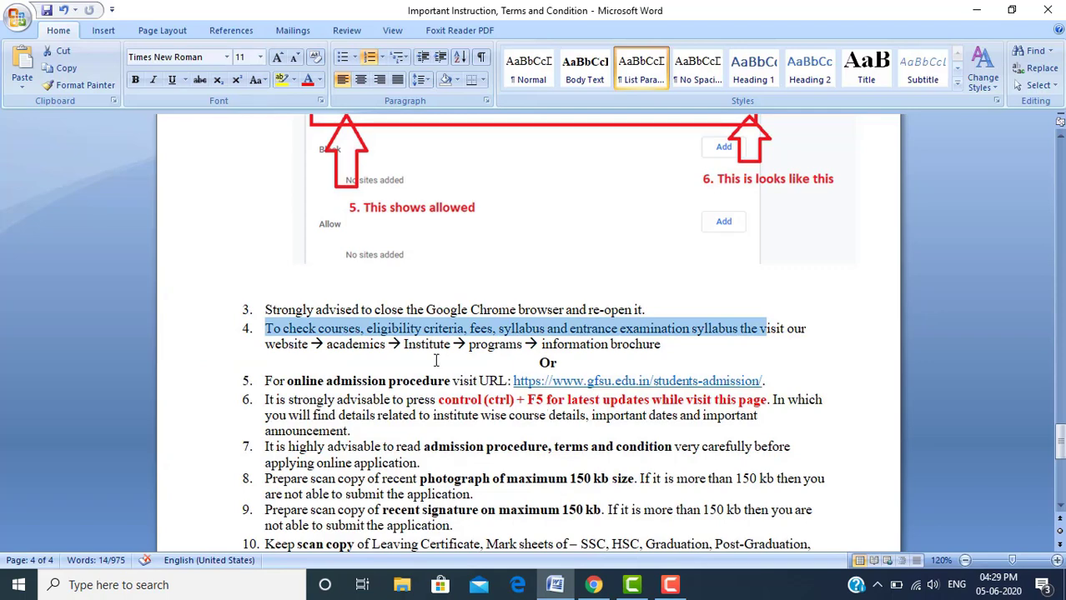
{"action": "left_click", "coordinate": [469, 342]}
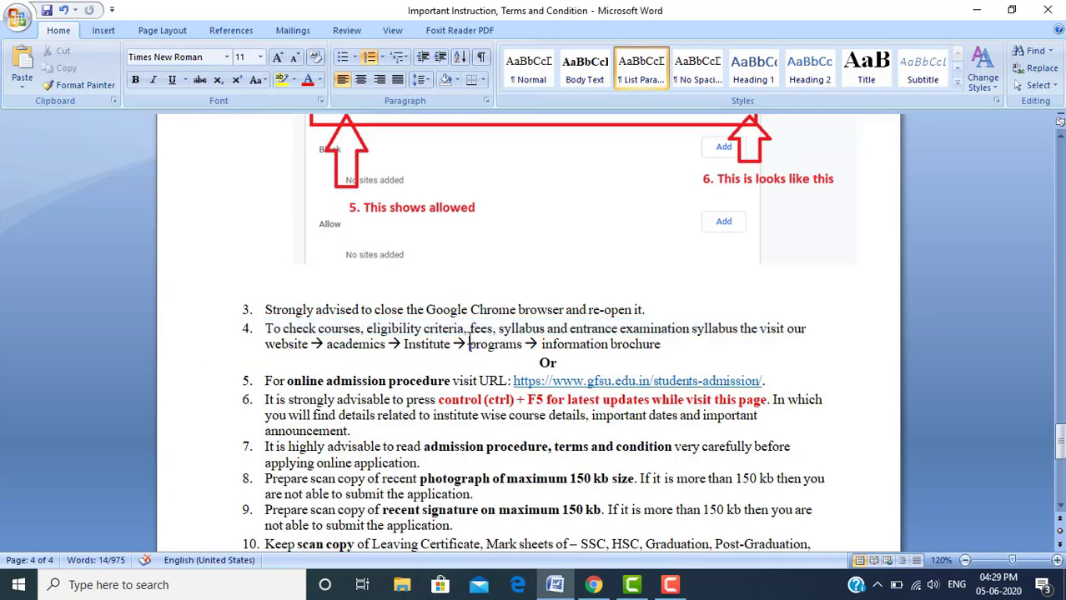
{"action": "left_click", "coordinate": [540, 360]}
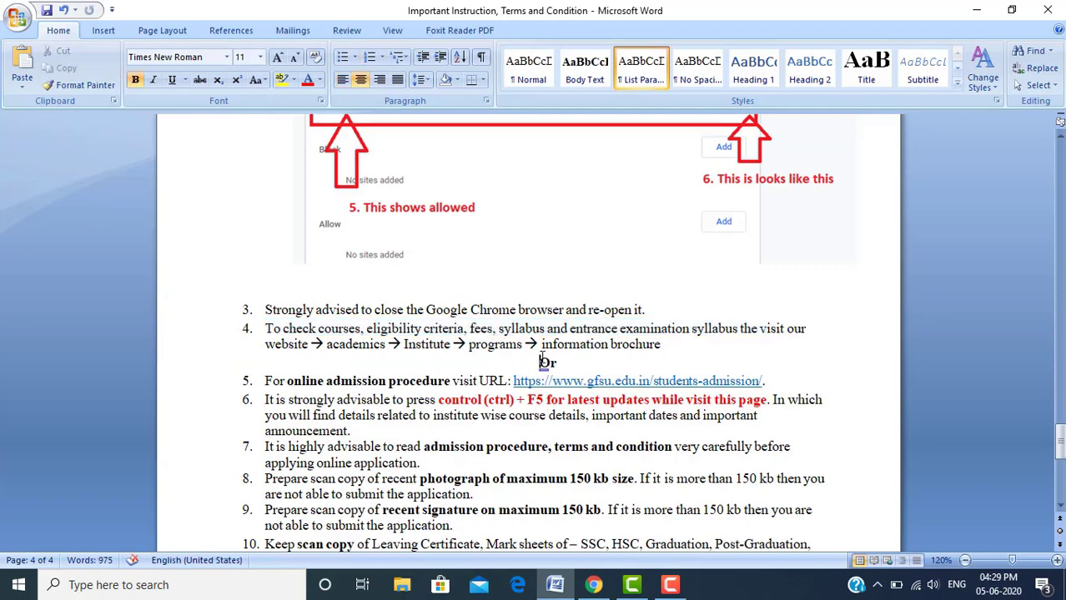
{"action": "left_click", "coordinate": [265, 399]}
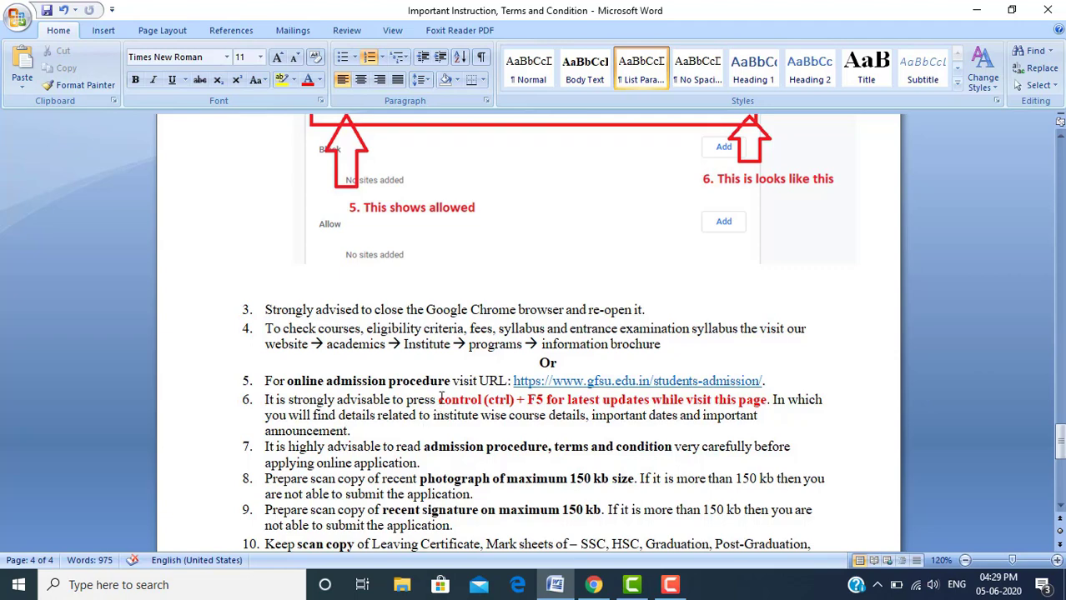
{"action": "left_click_drag", "start_coordinate": [441, 399], "coordinate": [575, 410]}
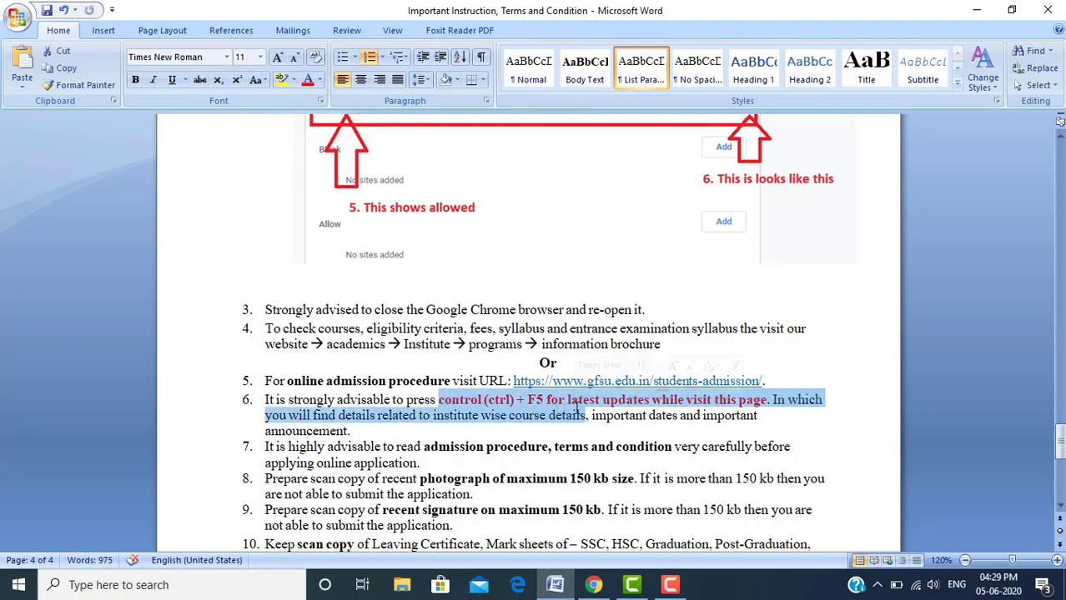
{"action": "left_click", "coordinate": [551, 424]}
{"action": "key", "text": "Down"}
{"action": "key", "text": "Down"}
{"action": "key", "text": "Down"}
{"action": "key", "text": "Down"}
{"action": "key", "text": "Down"}
{"action": "key", "text": "Down"}
{"action": "key", "text": "Down"}
{"action": "key", "text": "Down"}
{"action": "key", "text": "Down"}
{"action": "key", "text": "Down"}
{"action": "key", "text": "Down"}
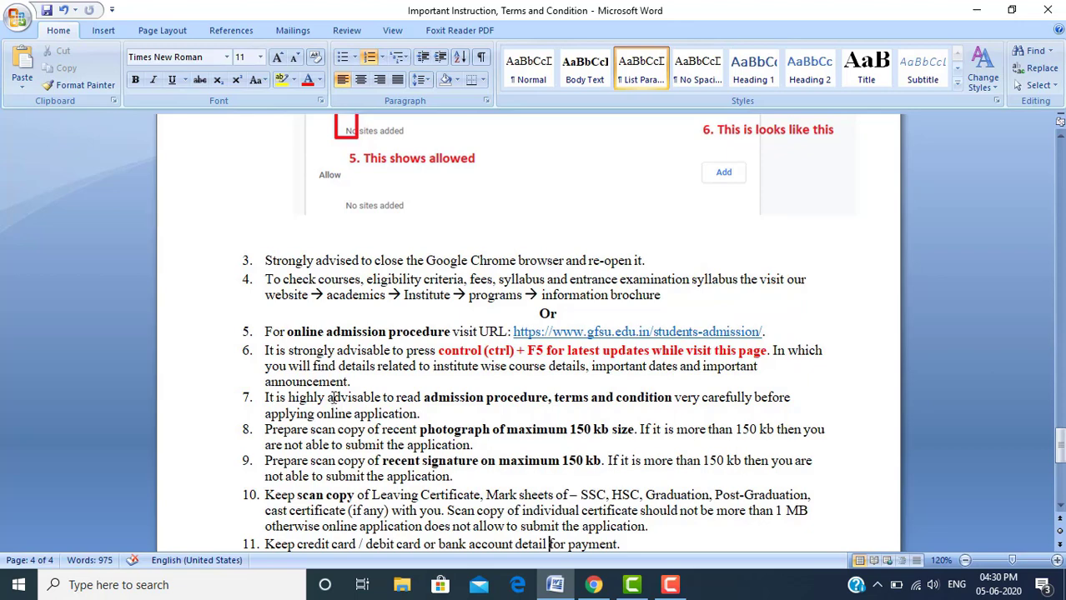
Highlight item 7's read-the-terms advice and item 8's recent photograph and 150 kb limit
{"action": "left_click_drag", "start_coordinate": [421, 398], "coordinate": [675, 398]}
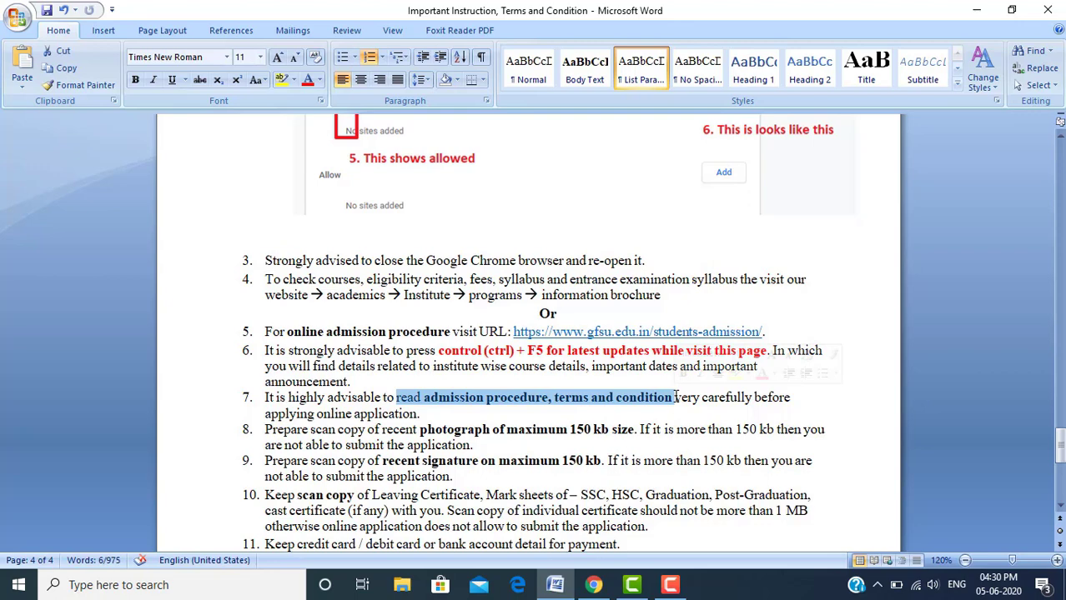
{"action": "left_click", "coordinate": [557, 413]}
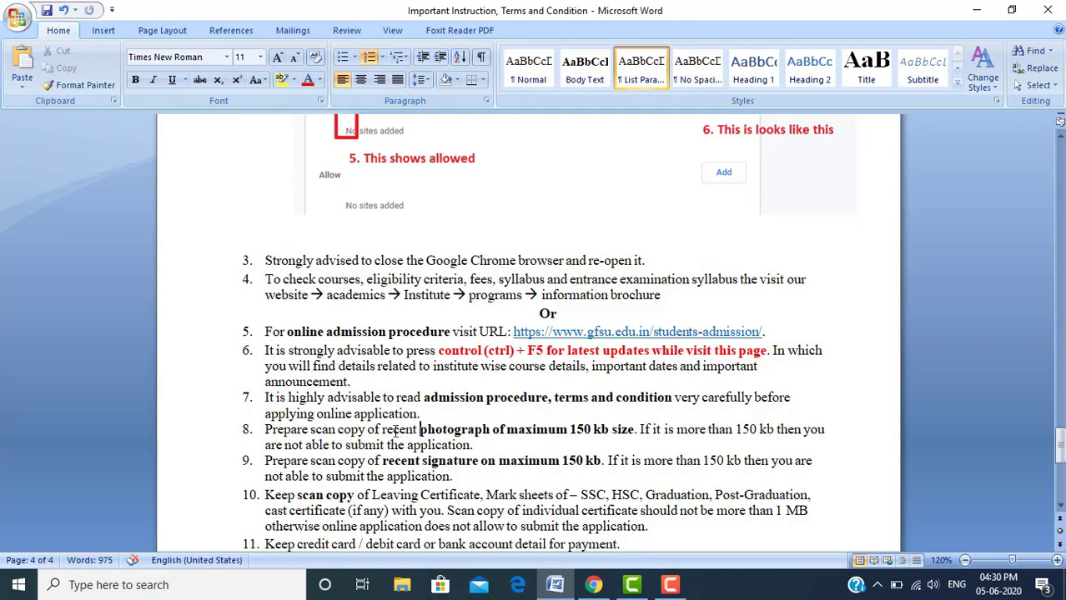
{"action": "left_click_drag", "start_coordinate": [384, 430], "coordinate": [493, 426]}
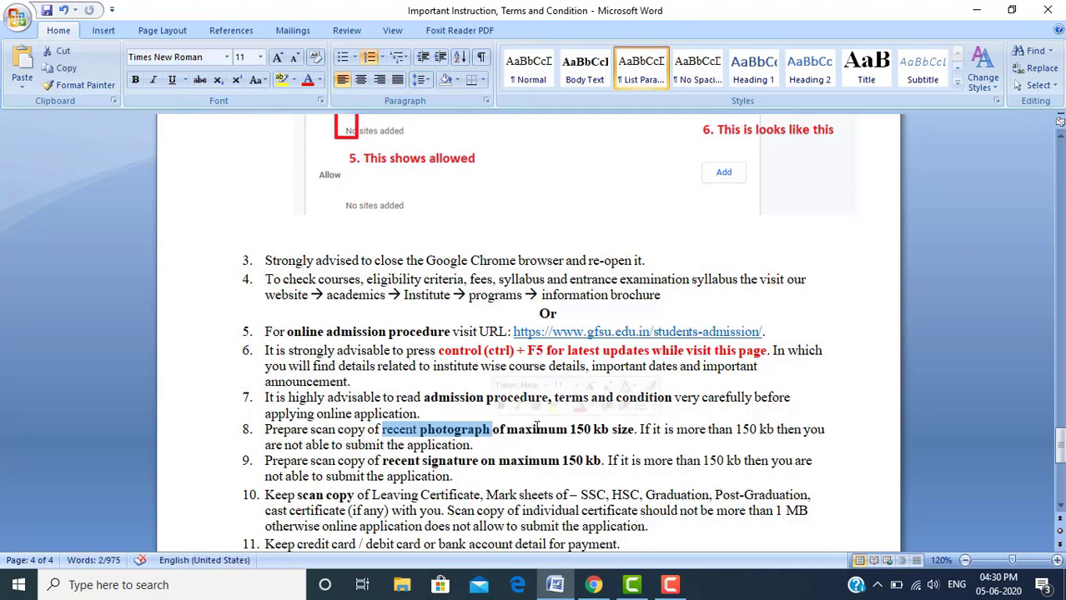
{"action": "left_click", "coordinate": [535, 429]}
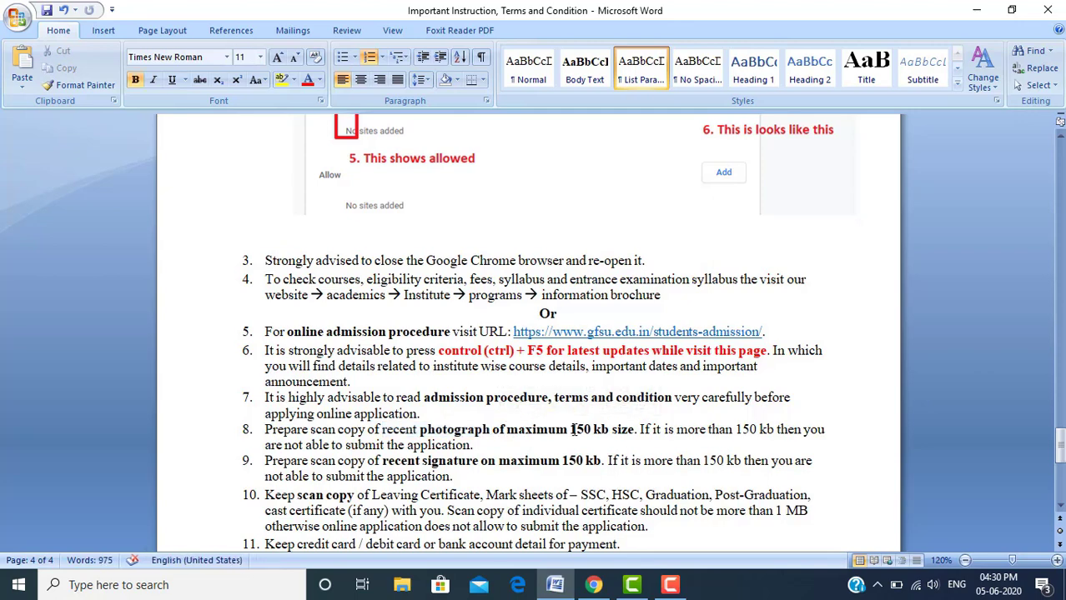
{"action": "left_click_drag", "start_coordinate": [570, 429], "coordinate": [621, 432]}
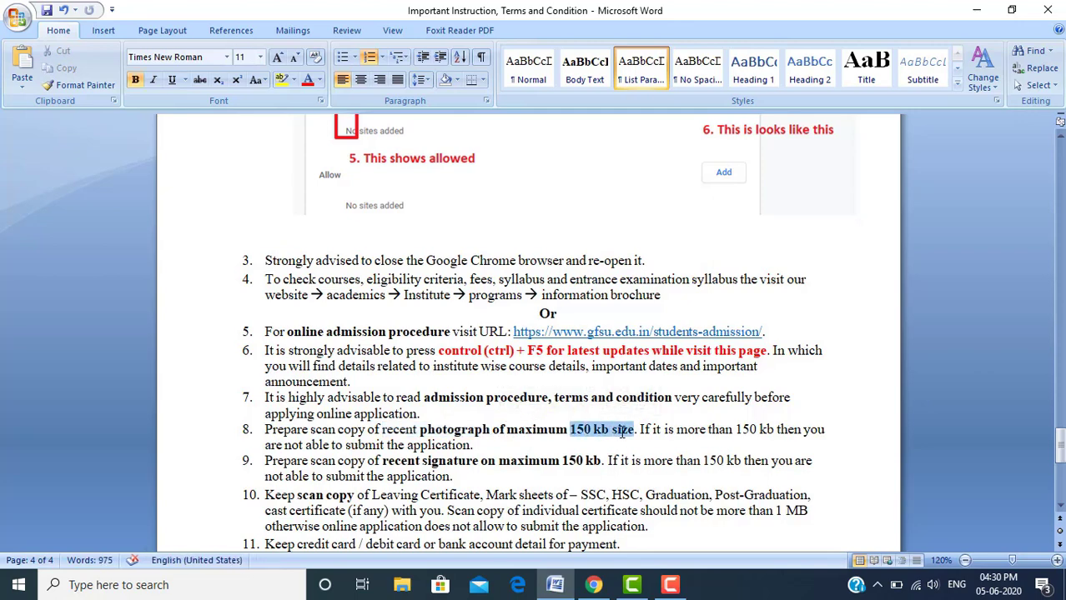
{"action": "left_click", "coordinate": [608, 432]}
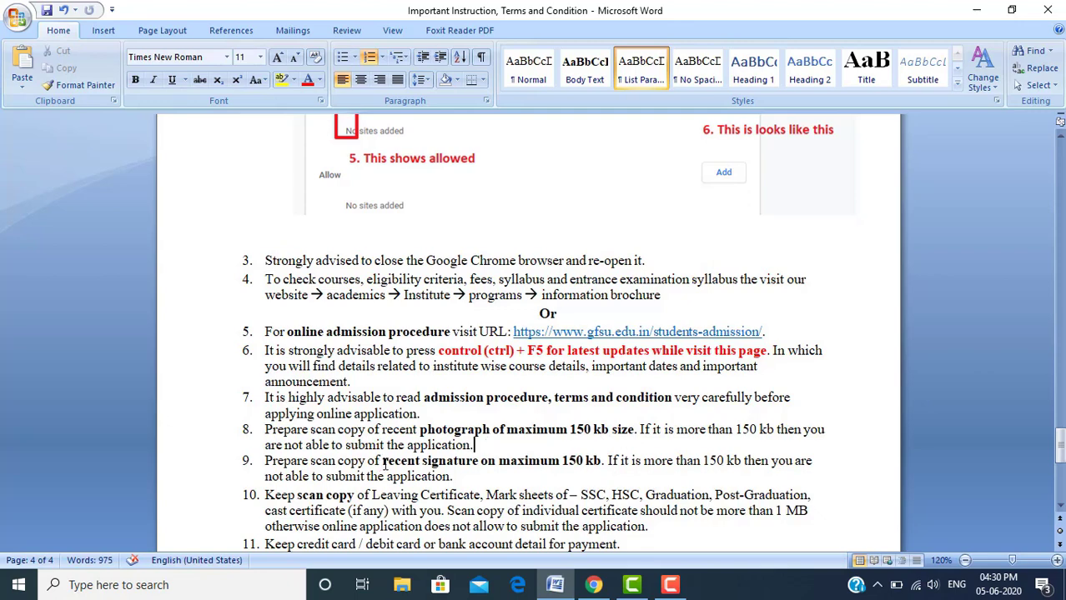
Highlight item 9's recent signature requirement and its 150 kb size limit
{"action": "mouse_move", "coordinate": [384, 467]}
{"action": "left_mouse_down"}
{"action": "mouse_move", "coordinate": [452, 477]}
{"action": "mouse_move", "coordinate": [526, 465]}
{"action": "left_mouse_up"}
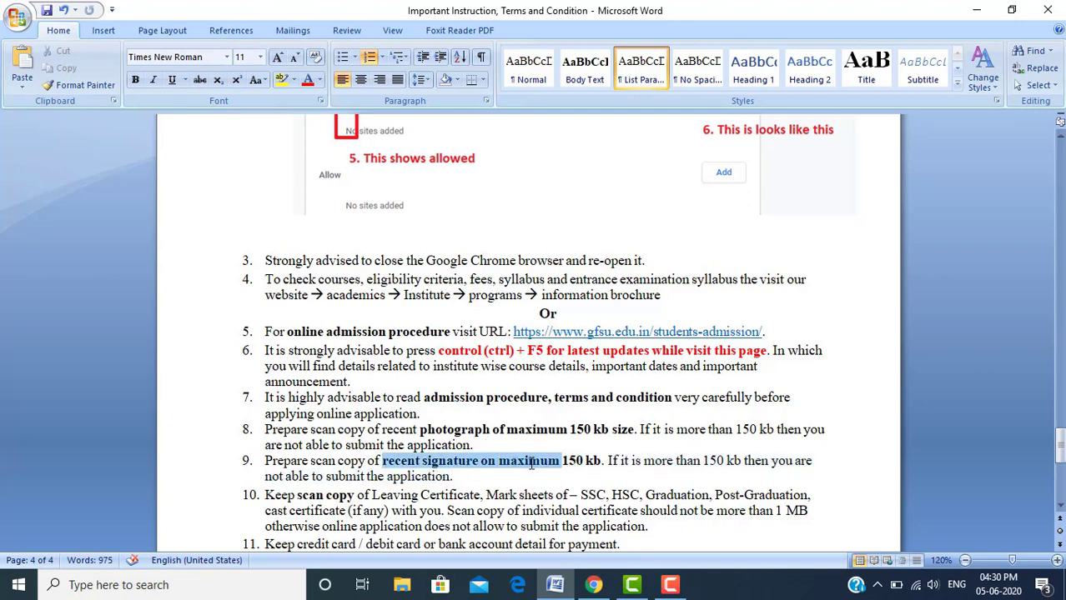
{"action": "left_click", "coordinate": [563, 461]}
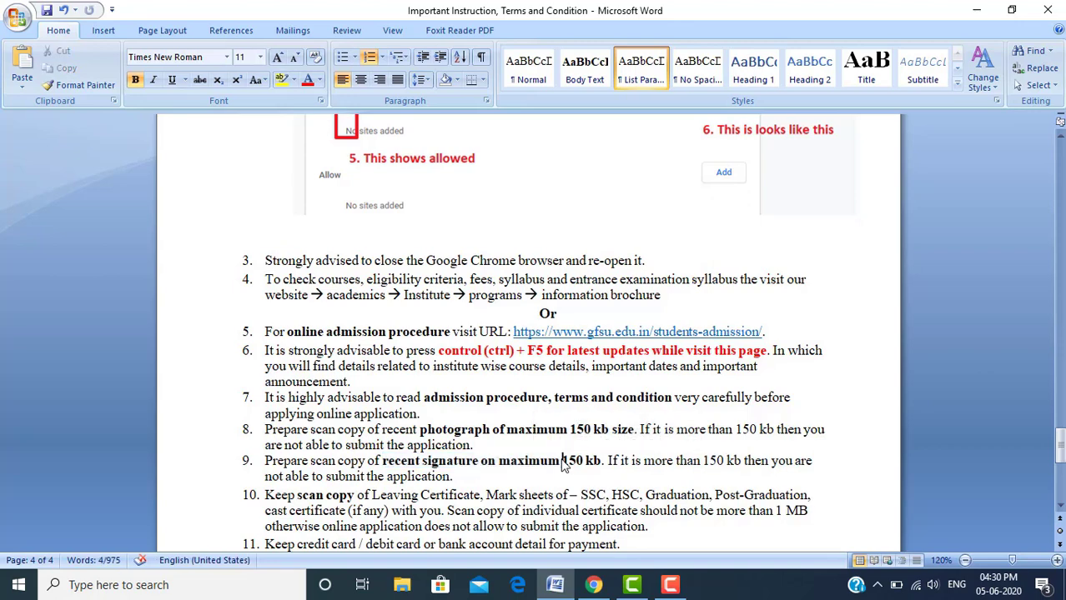
{"action": "left_click_drag", "start_coordinate": [563, 461], "coordinate": [602, 461]}
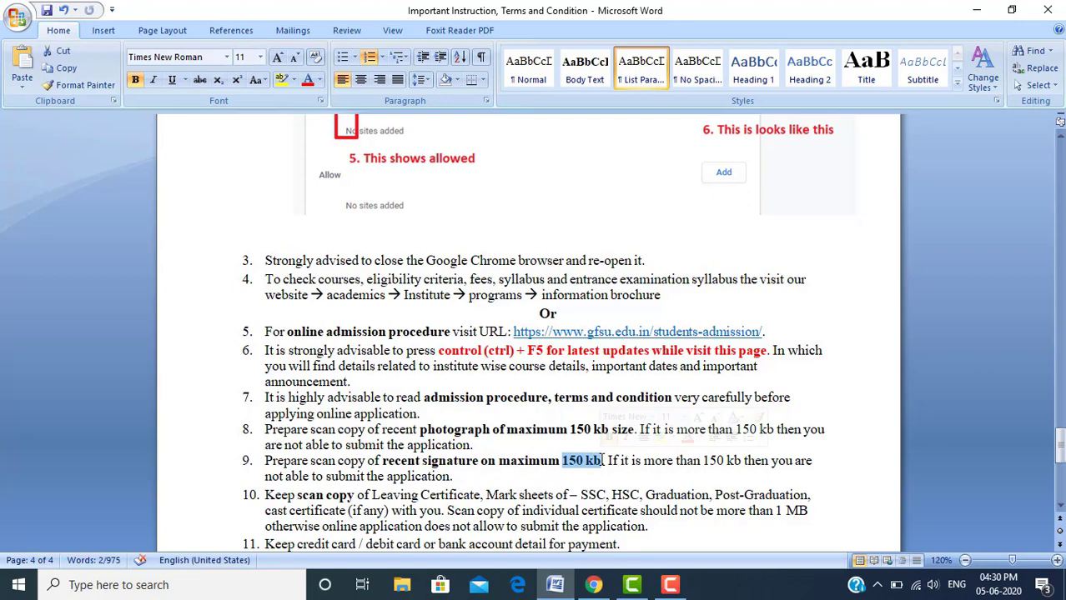
{"action": "left_click", "coordinate": [602, 461]}
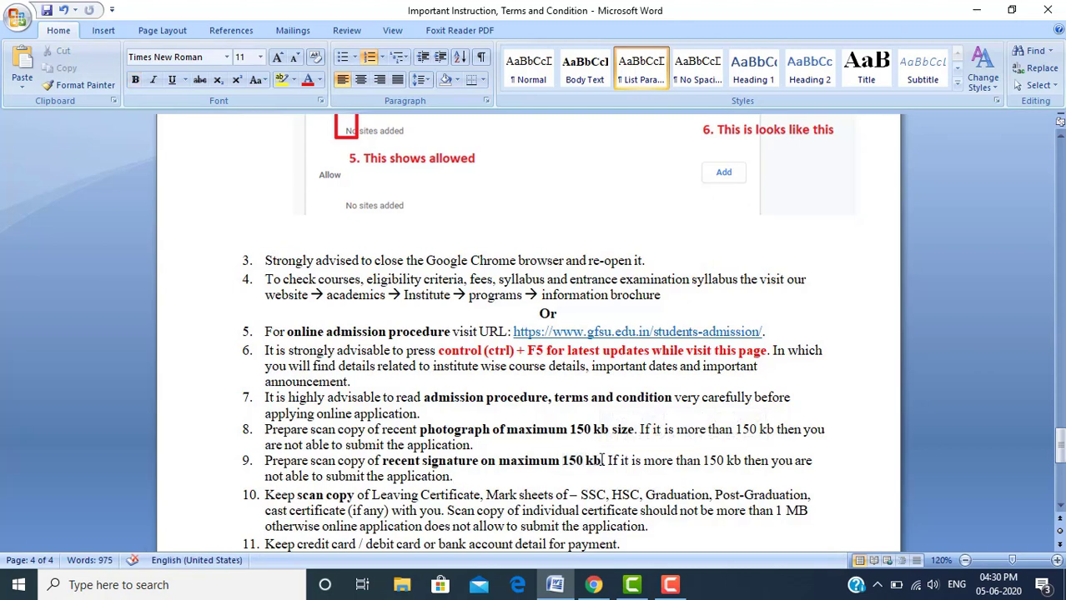
{"action": "key", "text": "Up"}
{"action": "key", "text": "Down"}
{"action": "key", "text": "Down"}
{"action": "key", "text": "Down"}
{"action": "key", "text": "Down"}
{"action": "key", "text": "Down"}
{"action": "key", "text": "Down"}
{"action": "key", "text": "Down"}
{"action": "key", "text": "Down"}
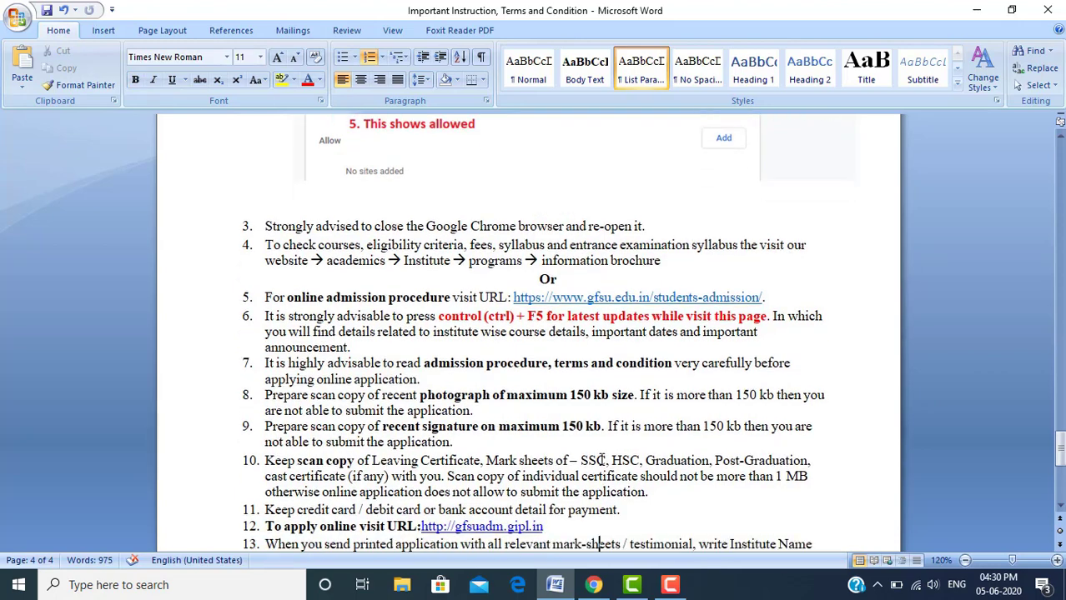
{"action": "key", "text": "Down"}
{"action": "key", "text": "Down"}
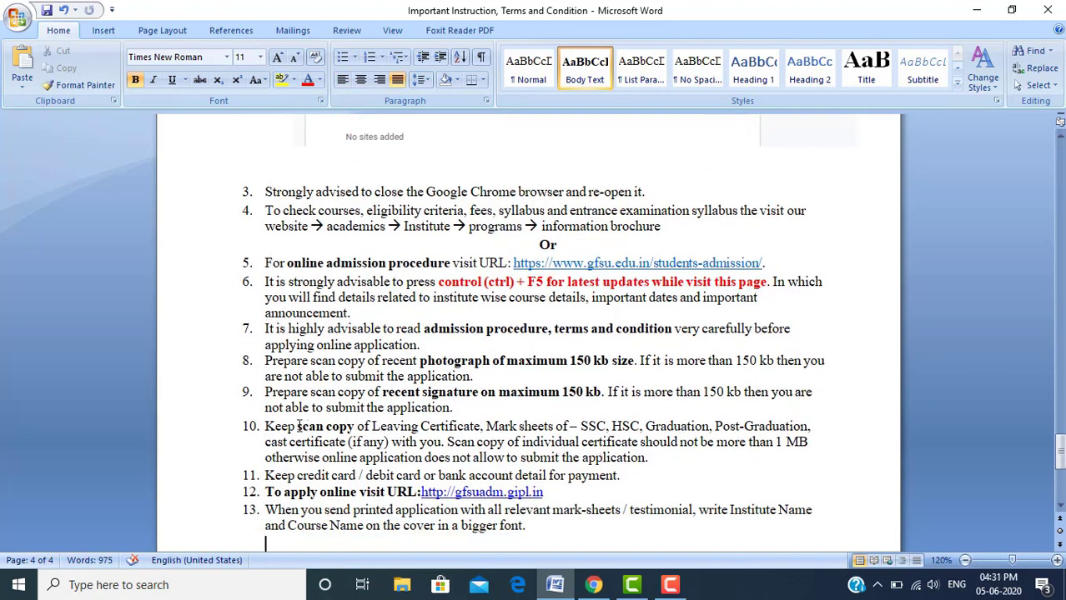
{"action": "left_click_drag", "start_coordinate": [298, 427], "coordinate": [345, 425]}
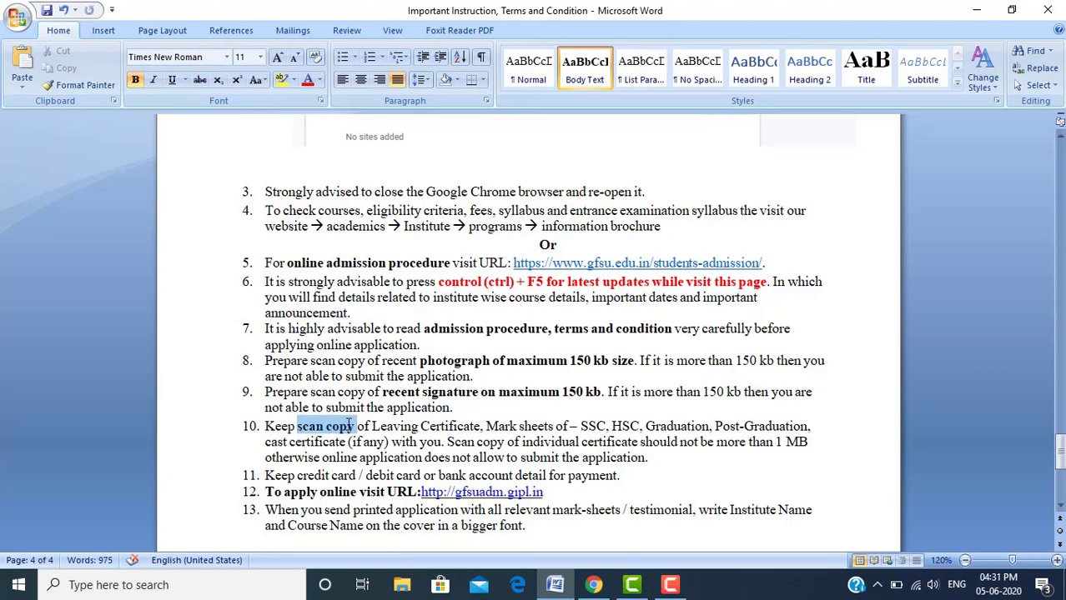
{"action": "left_click", "coordinate": [389, 405]}
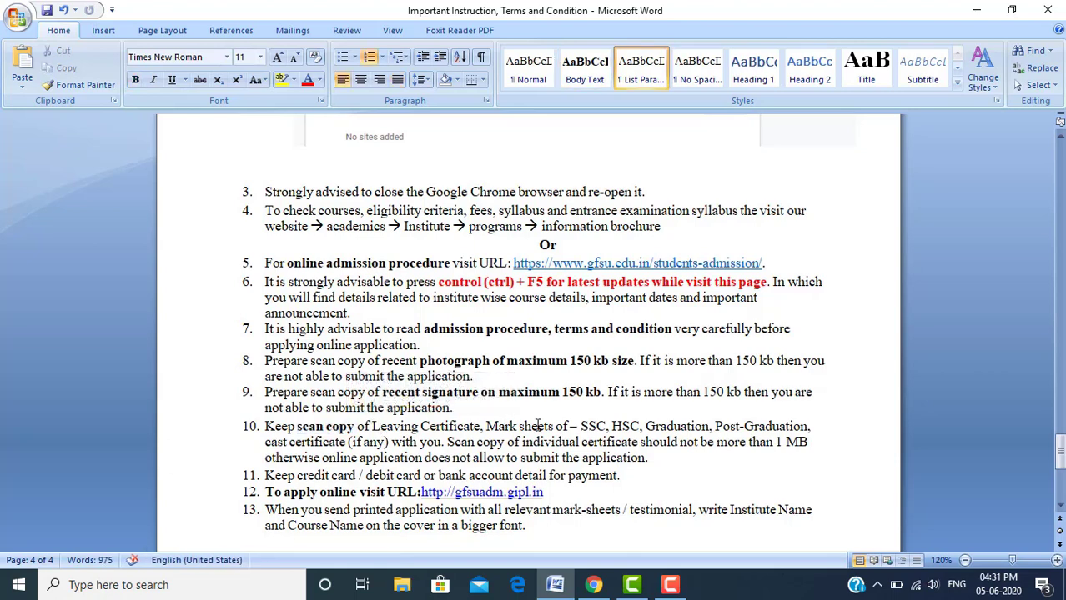
{"action": "left_click", "coordinate": [606, 426]}
{"action": "left_click", "coordinate": [622, 426]}
{"action": "left_click_drag", "start_coordinate": [264, 442], "coordinate": [392, 443]}
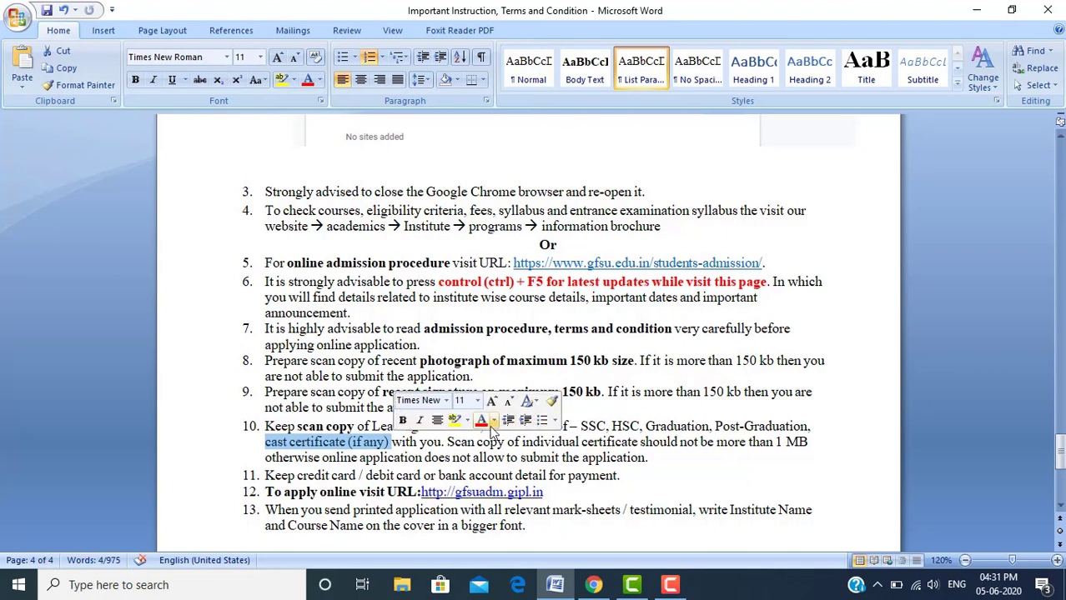
{"action": "left_click", "coordinate": [569, 442]}
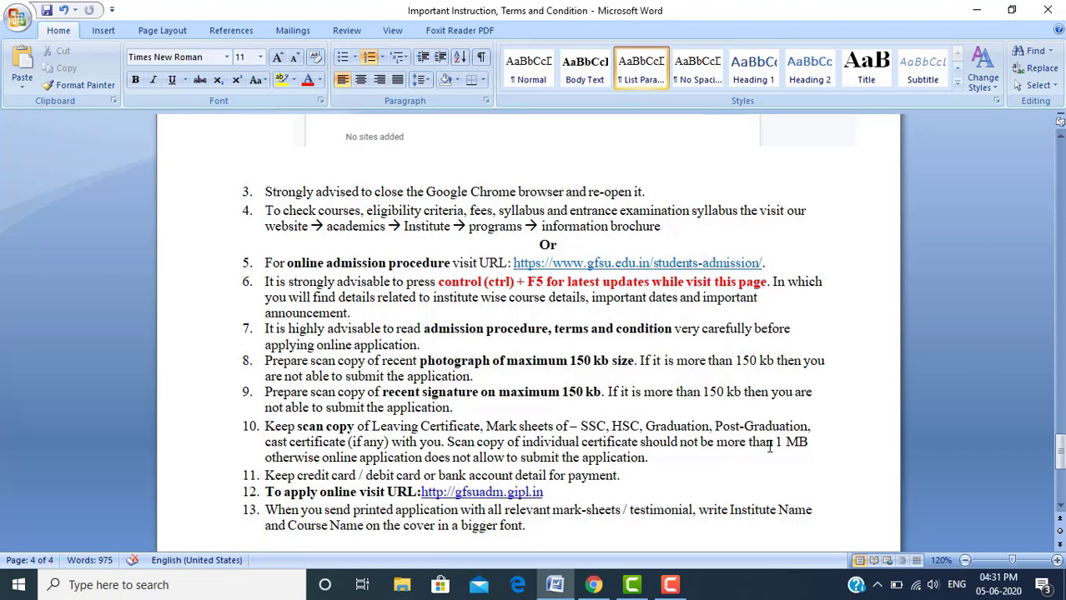
{"action": "left_click_drag", "start_coordinate": [777, 442], "coordinate": [807, 443]}
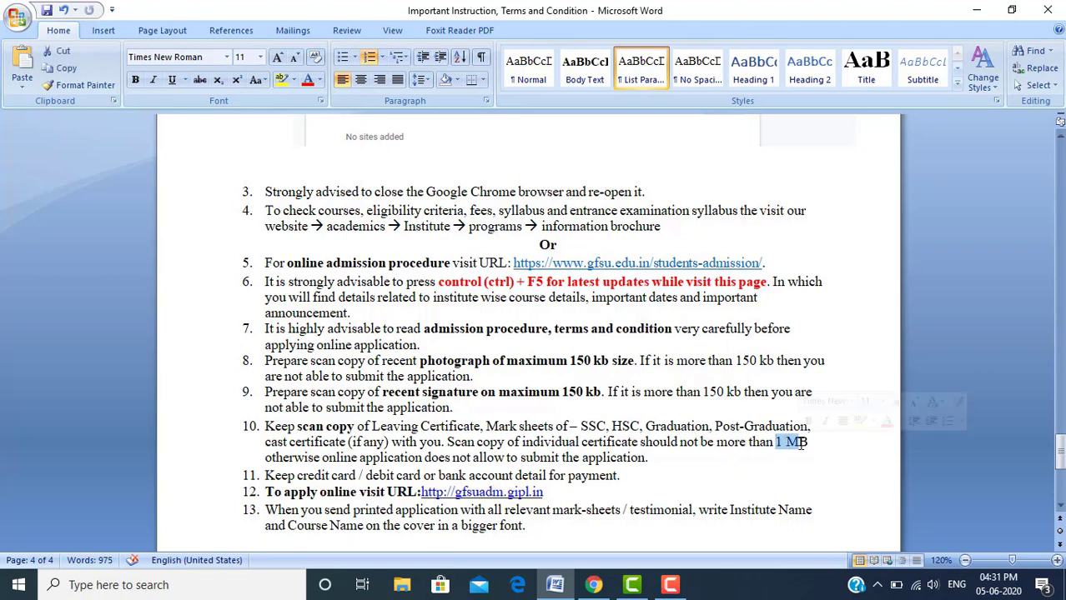
{"action": "left_click", "coordinate": [545, 426]}
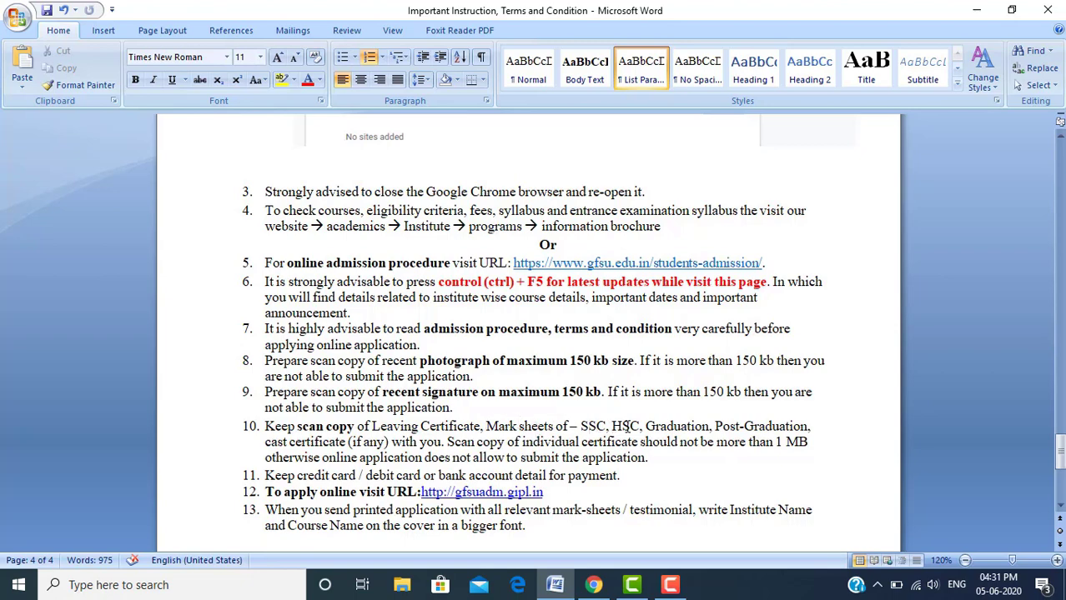
{"action": "left_click", "coordinate": [631, 426]}
{"action": "left_click", "coordinate": [652, 457]}
{"action": "key", "text": "ctrl+End"}
{"action": "type", "text": "Institute Name:  Course Name:"}
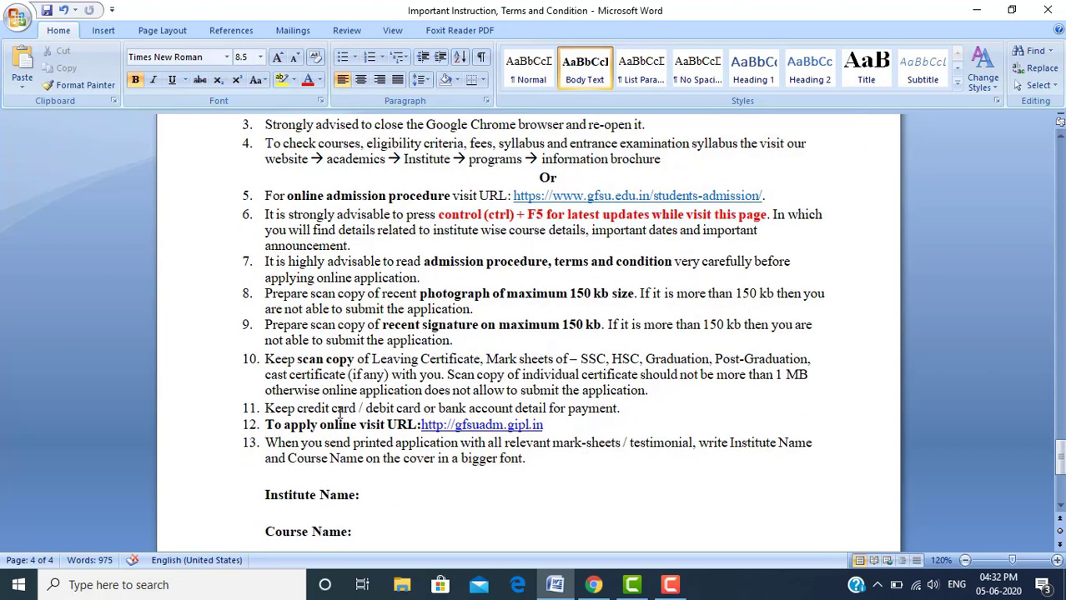
Highlight the credit card requirement in item 11's payment details
{"action": "left_click", "coordinate": [267, 408]}
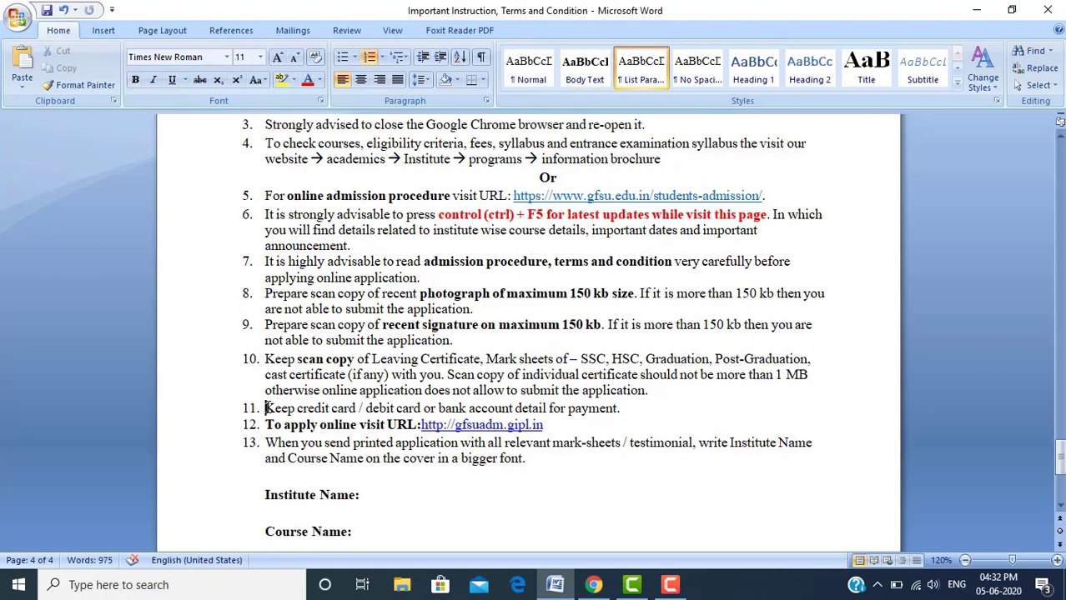
{"action": "left_click_drag", "start_coordinate": [266, 407], "coordinate": [364, 407]}
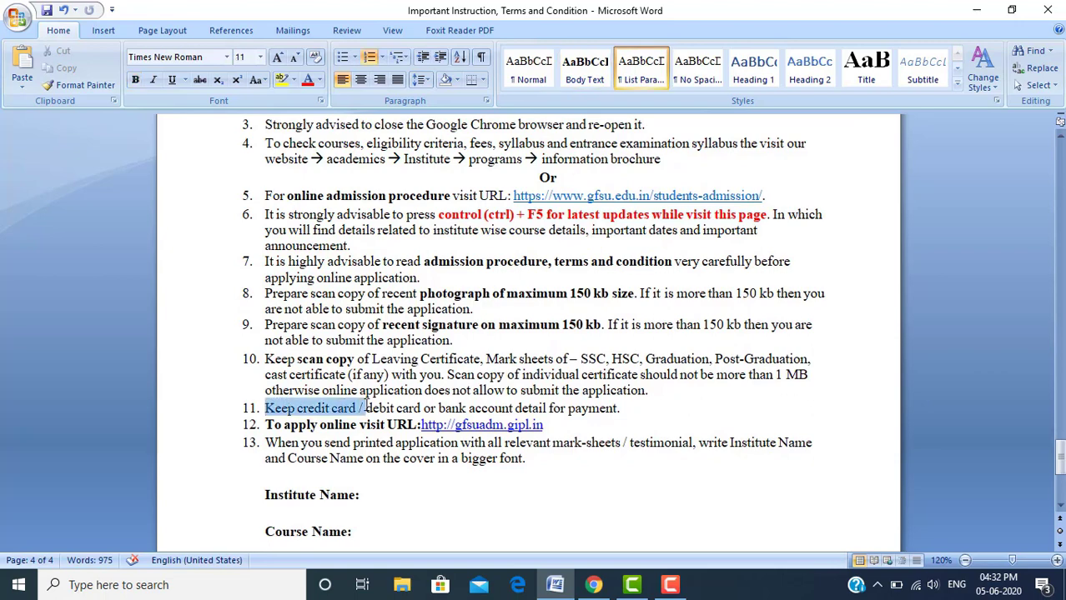
{"action": "left_click", "coordinate": [392, 408]}
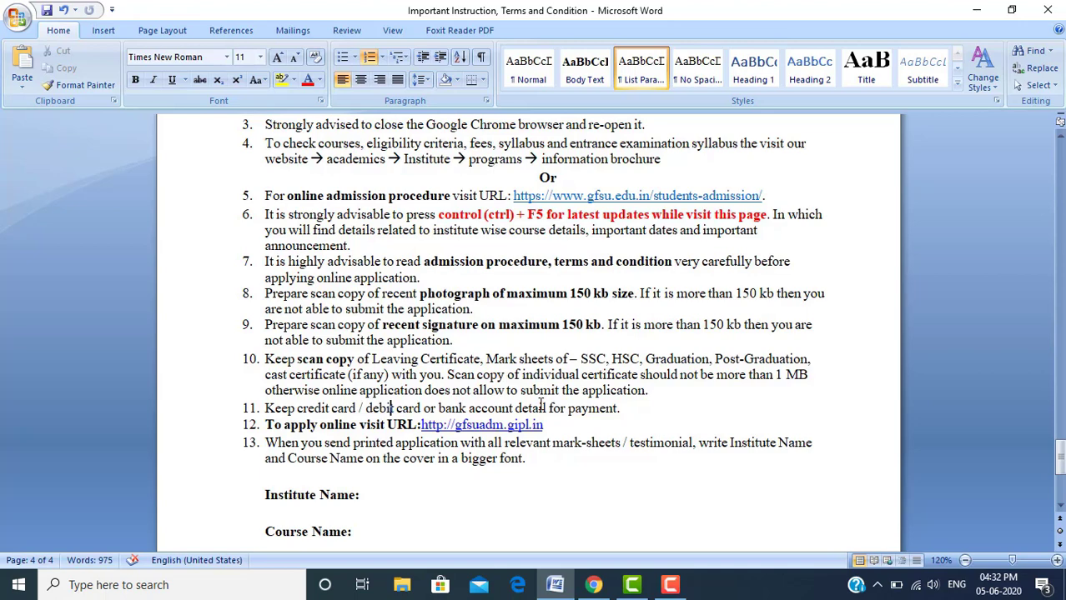
{"action": "left_click", "coordinate": [660, 408]}
{"action": "left_click", "coordinate": [343, 427]}
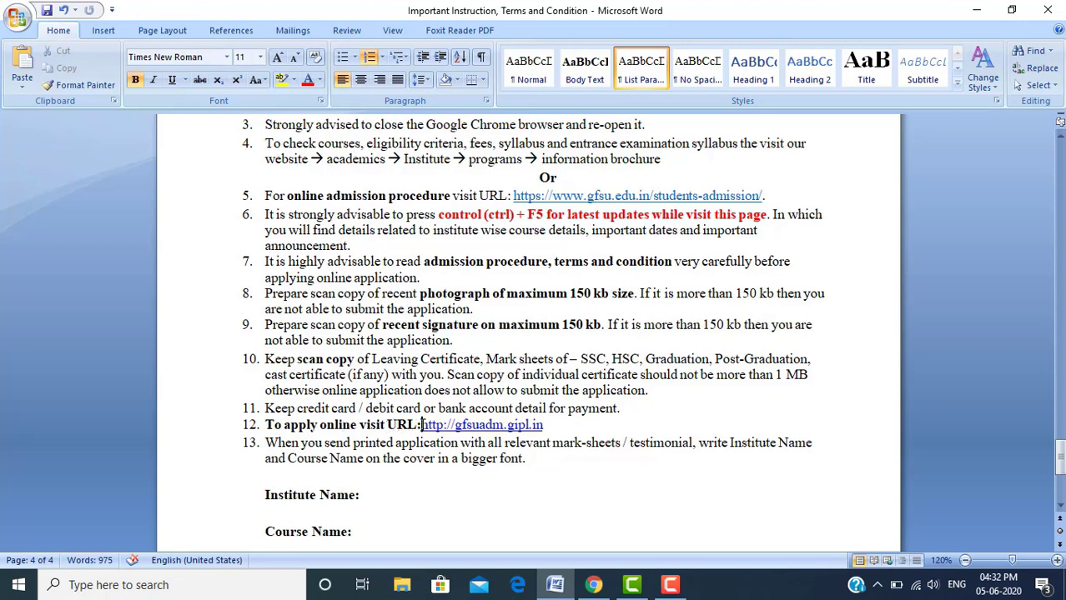
{"action": "left_click_drag", "start_coordinate": [421, 426], "coordinate": [544, 425]}
{"action": "type", "text": "http://gfsuadm.gipl.in"}
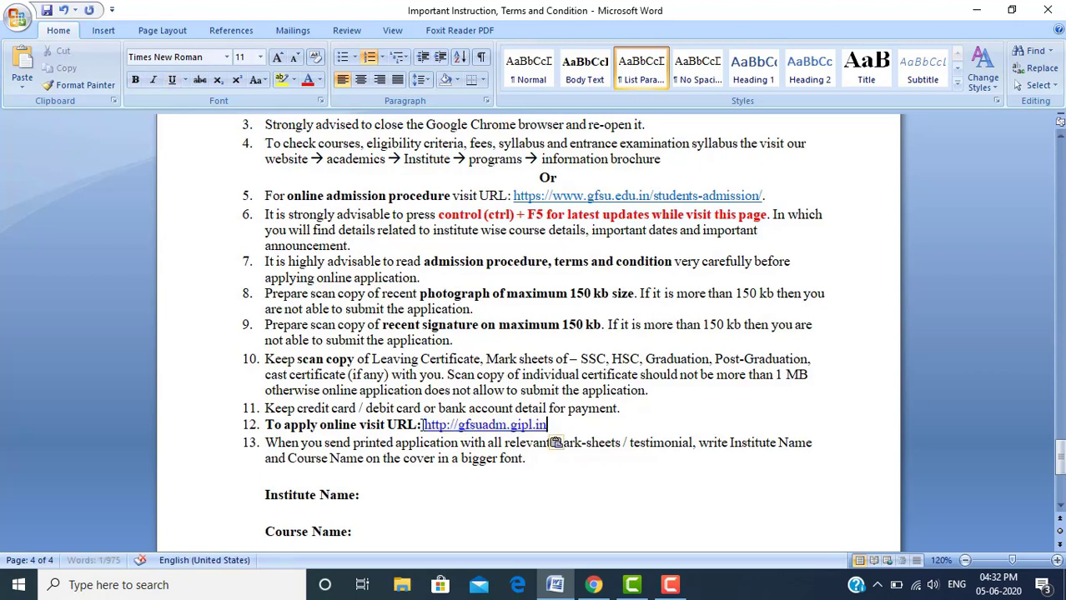
{"action": "key", "text": "ctrl+z"}
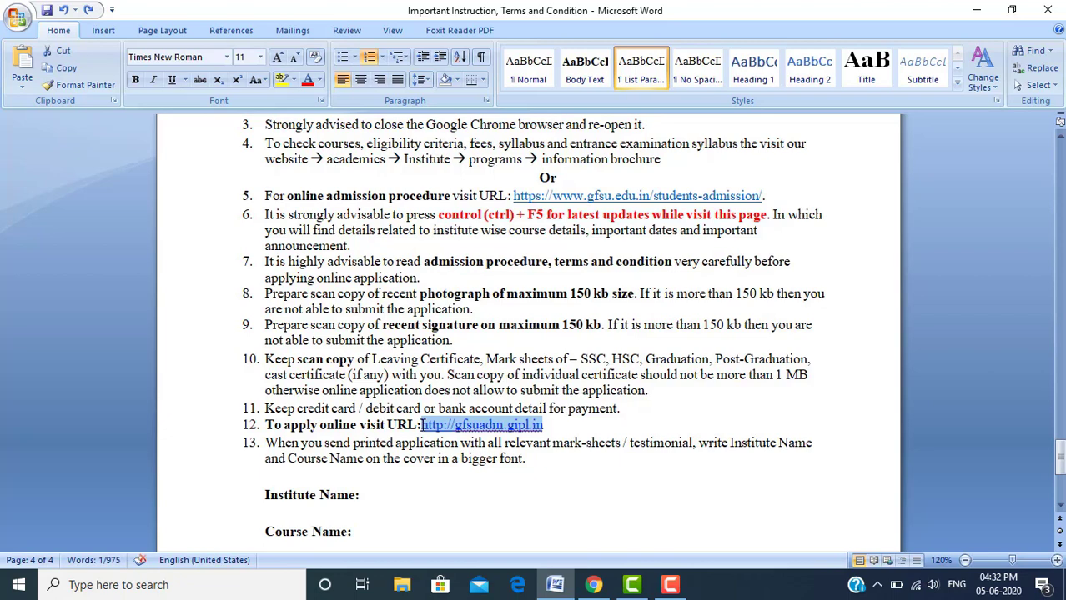
{"action": "key", "text": "alt+Tab"}
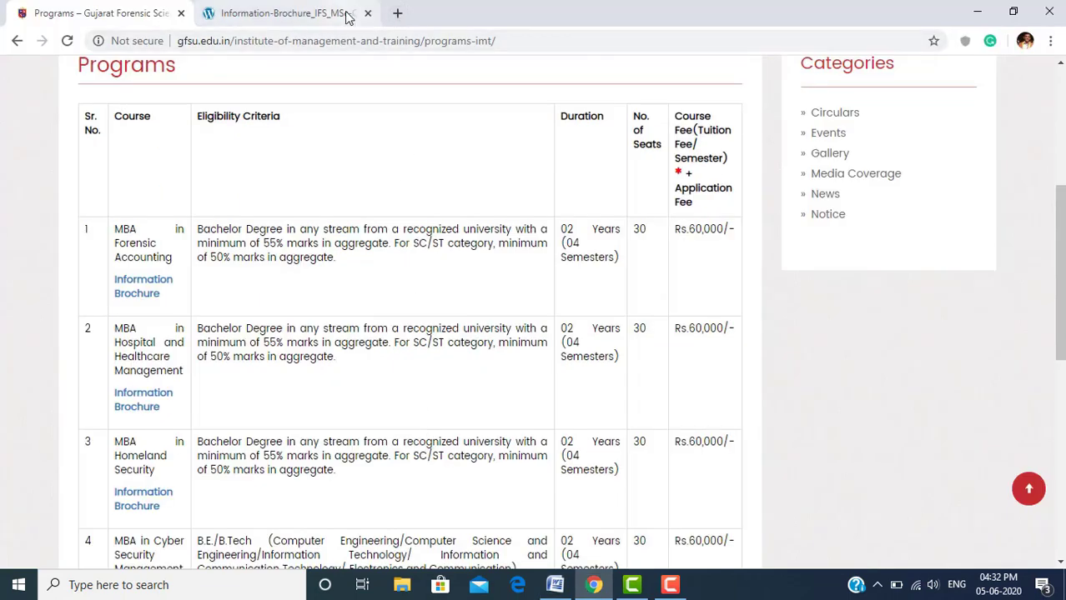
Load gfsuadm.gipl.in in the brochure tab, then return to the Word document
{"action": "left_click", "coordinate": [349, 15]}
{"action": "left_click", "coordinate": [354, 40]}
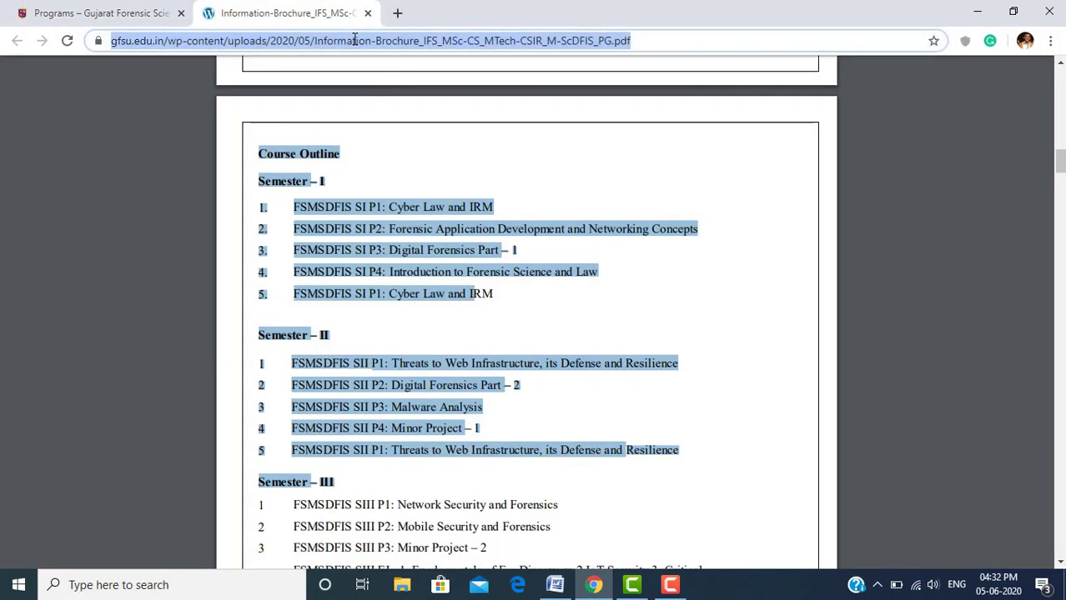
{"action": "type", "text": "gfsuadm.gipl.in"}
{"action": "key", "text": "Return"}
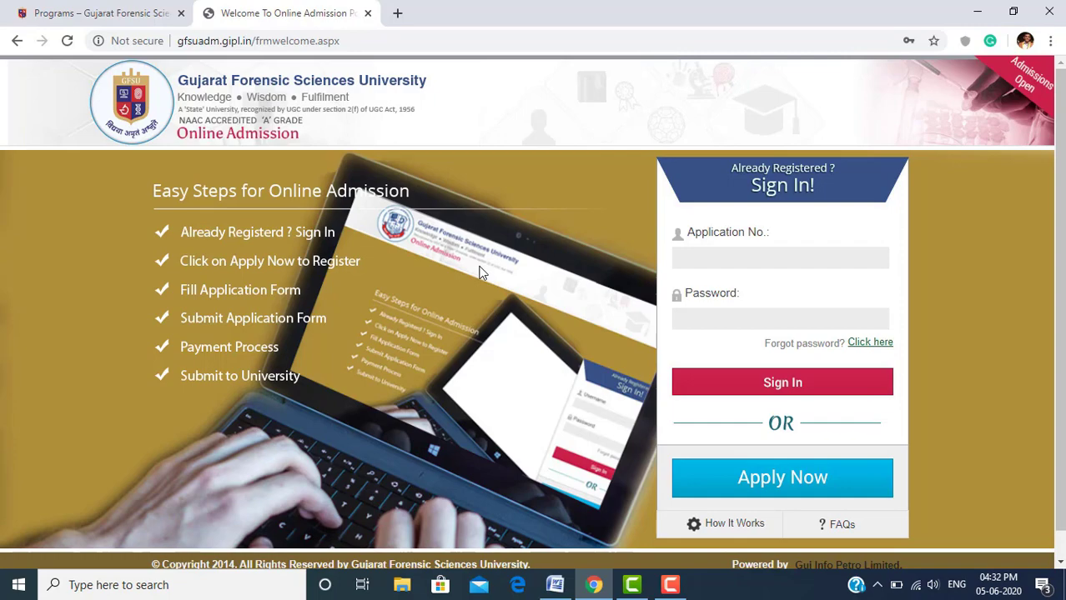
{"action": "key", "text": "alt+Tab"}
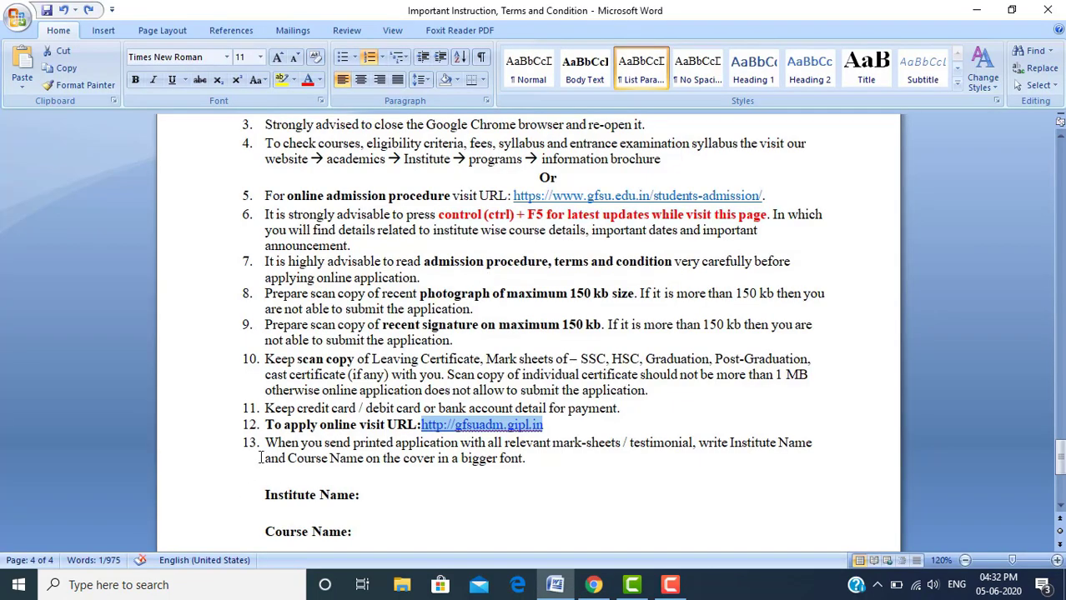
{"action": "left_click", "coordinate": [267, 451]}
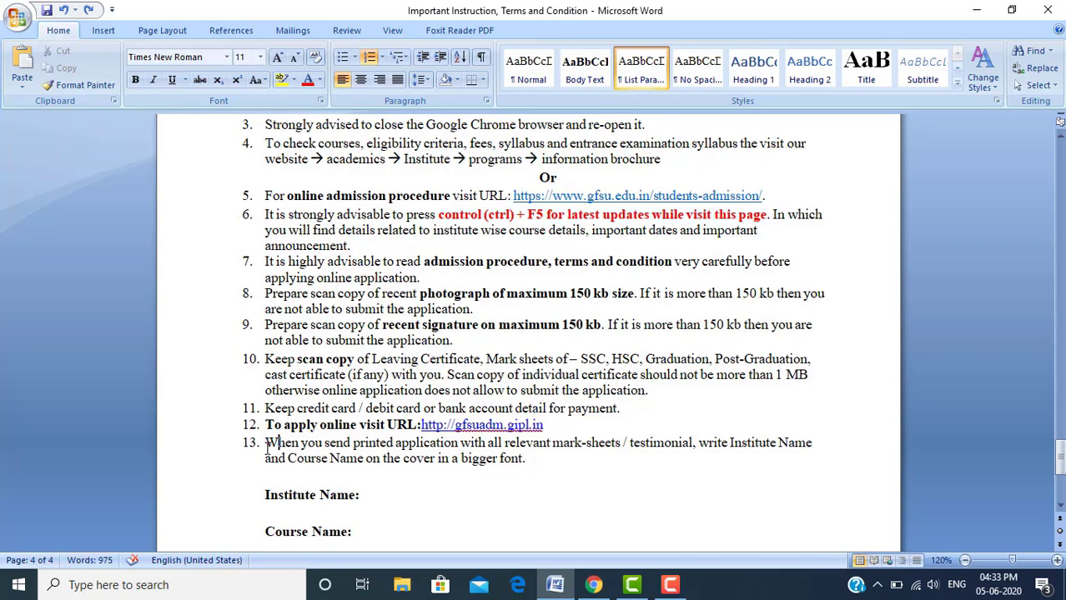
{"action": "left_click", "coordinate": [318, 443]}
{"action": "left_click_drag", "start_coordinate": [352, 443], "coordinate": [455, 447]}
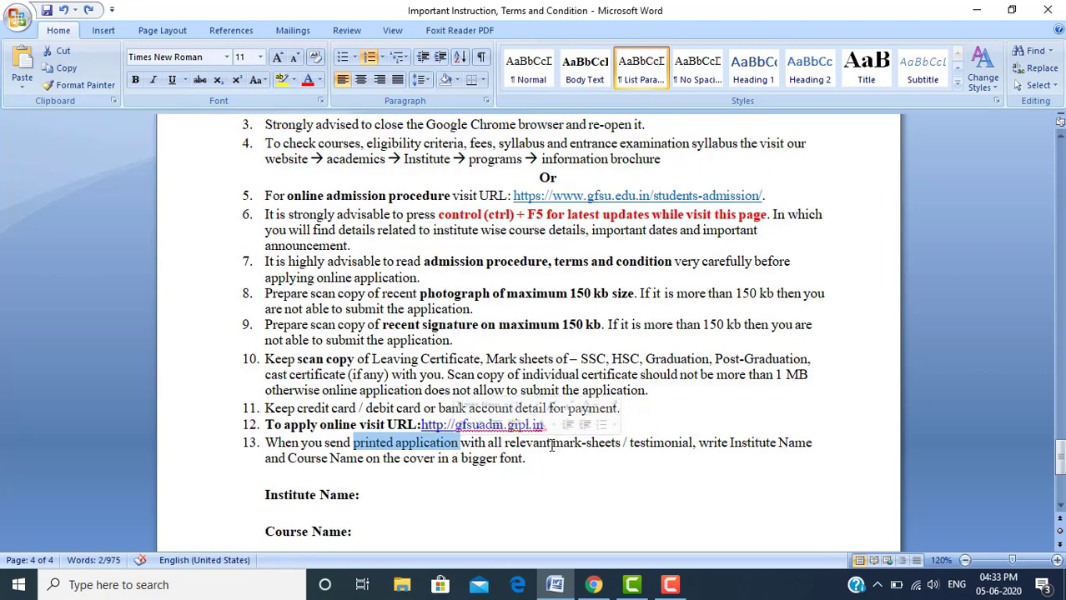
{"action": "left_click_drag", "start_coordinate": [504, 446], "coordinate": [737, 444]}
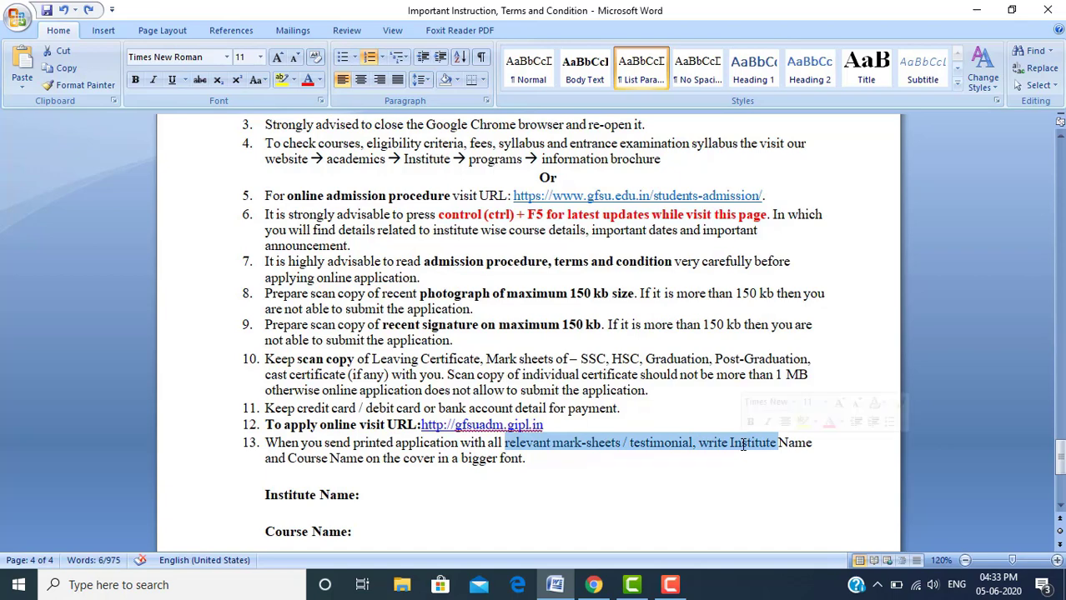
{"action": "left_click", "coordinate": [532, 459]}
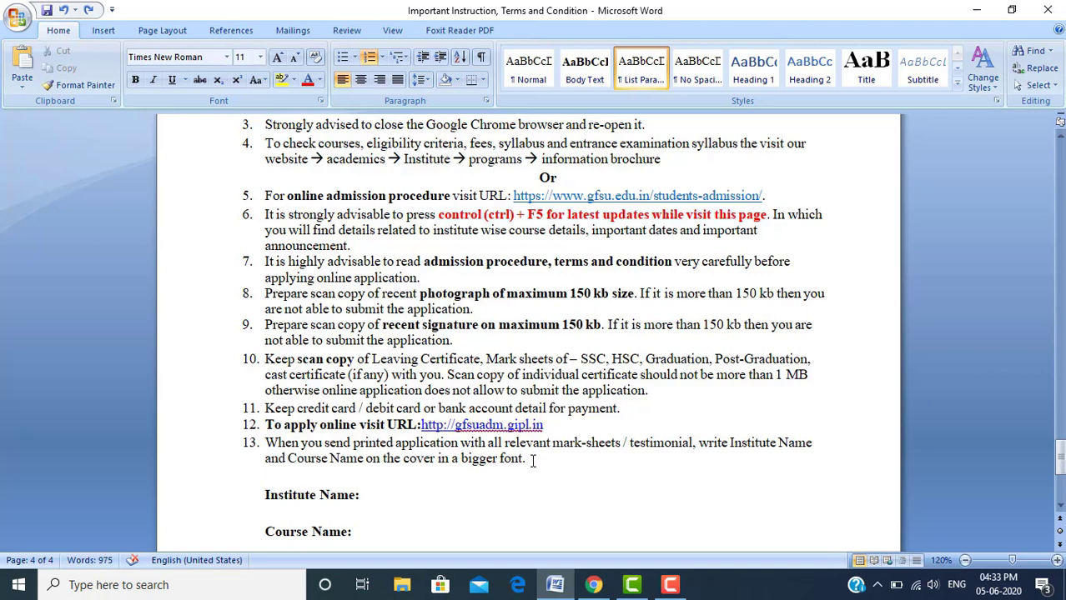
{"action": "key", "text": "Down"}
{"action": "key", "text": "Down"}
{"action": "key", "text": "Down"}
{"action": "key", "text": "Down"}
{"action": "key", "text": "Down"}
{"action": "key", "text": "Down"}
{"action": "key", "text": "Down"}
{"action": "key", "text": "Down"}
{"action": "key", "text": "Down"}
{"action": "key", "text": "Down"}
{"action": "key", "text": "Down"}
{"action": "key", "text": "Down"}
{"action": "key", "text": "Down"}
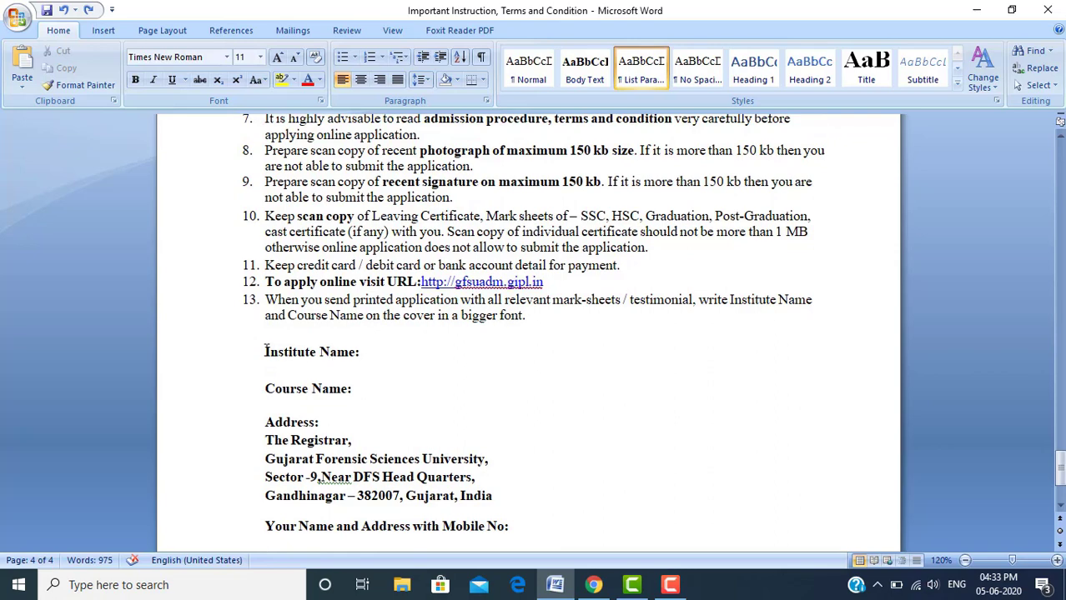
{"action": "left_click", "coordinate": [265, 352]}
{"action": "left_click_drag", "start_coordinate": [265, 352], "coordinate": [371, 358]}
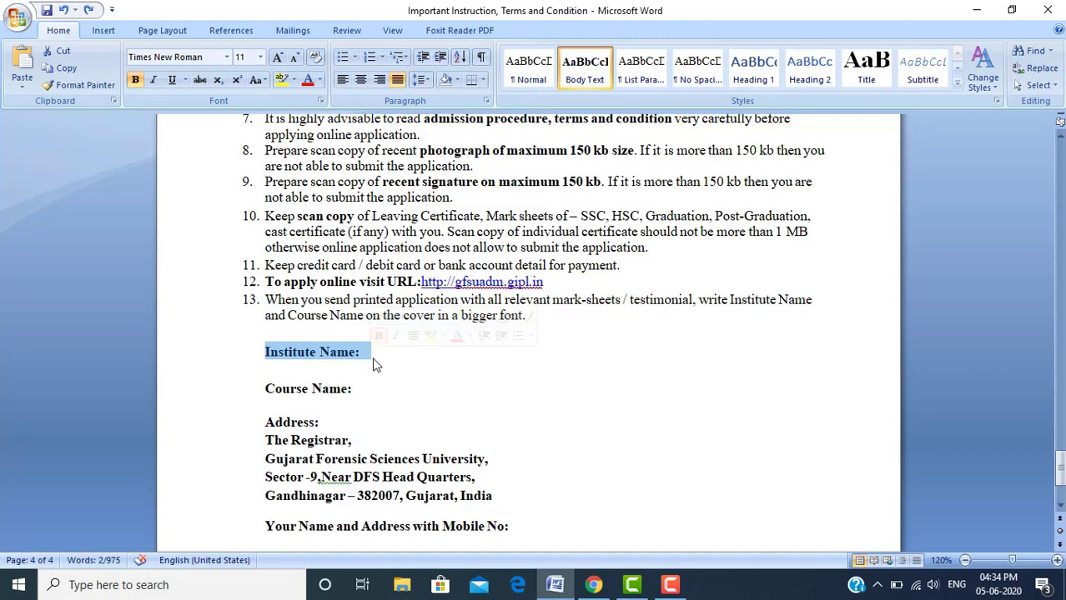
{"action": "left_click", "coordinate": [372, 365]}
{"action": "left_click", "coordinate": [364, 393]}
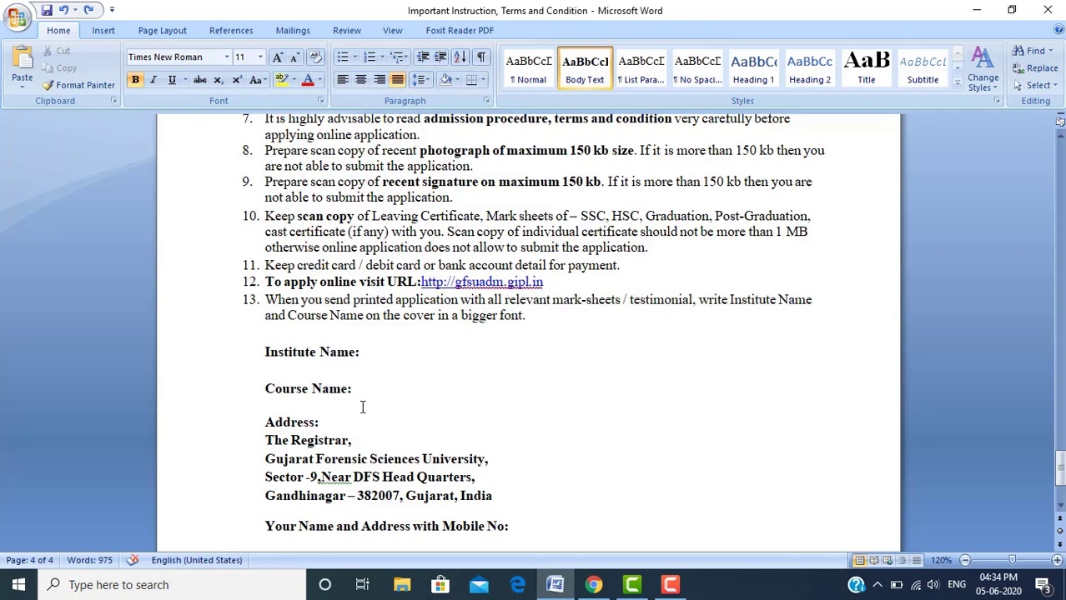
{"action": "left_click", "coordinate": [361, 422]}
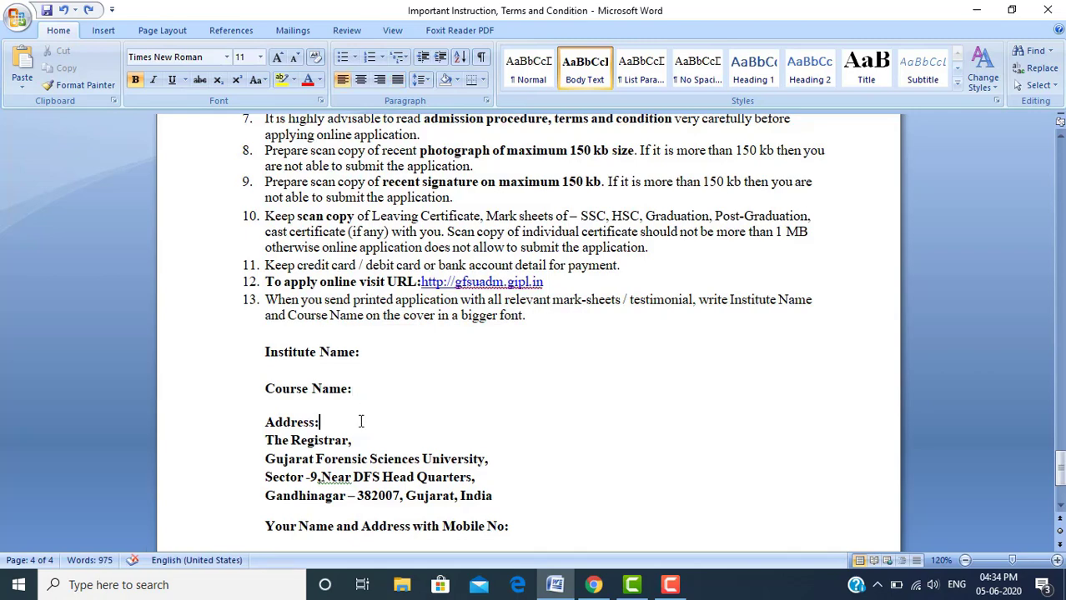
{"action": "key", "text": "Down"}
{"action": "key", "text": "Home"}
{"action": "key", "text": "shift+Down"}
{"action": "key", "text": "shift+Down"}
{"action": "key", "text": "shift+Down"}
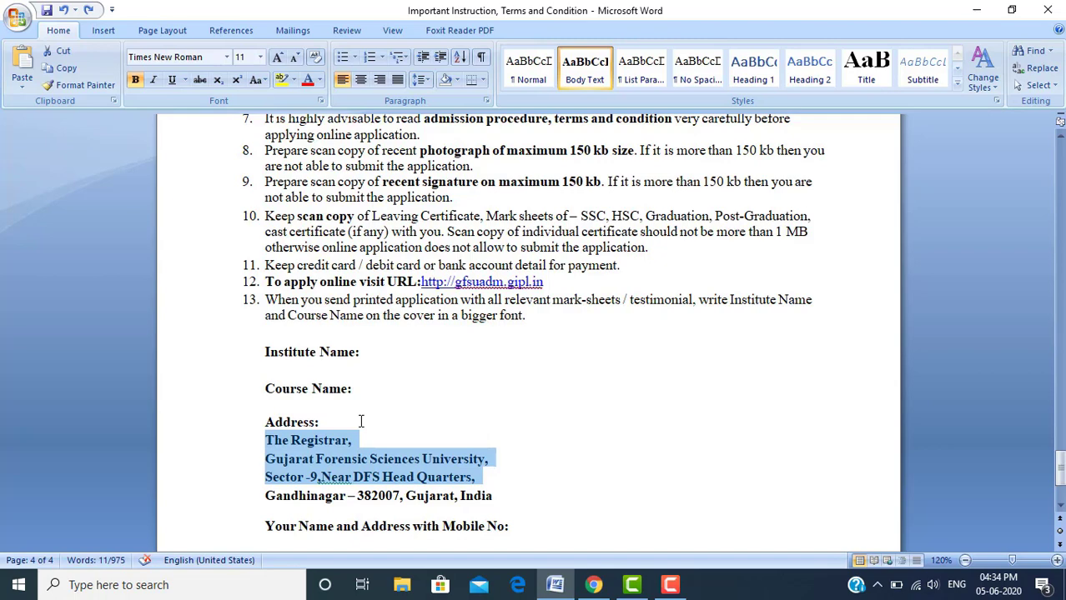
{"action": "key", "text": "shift+Down"}
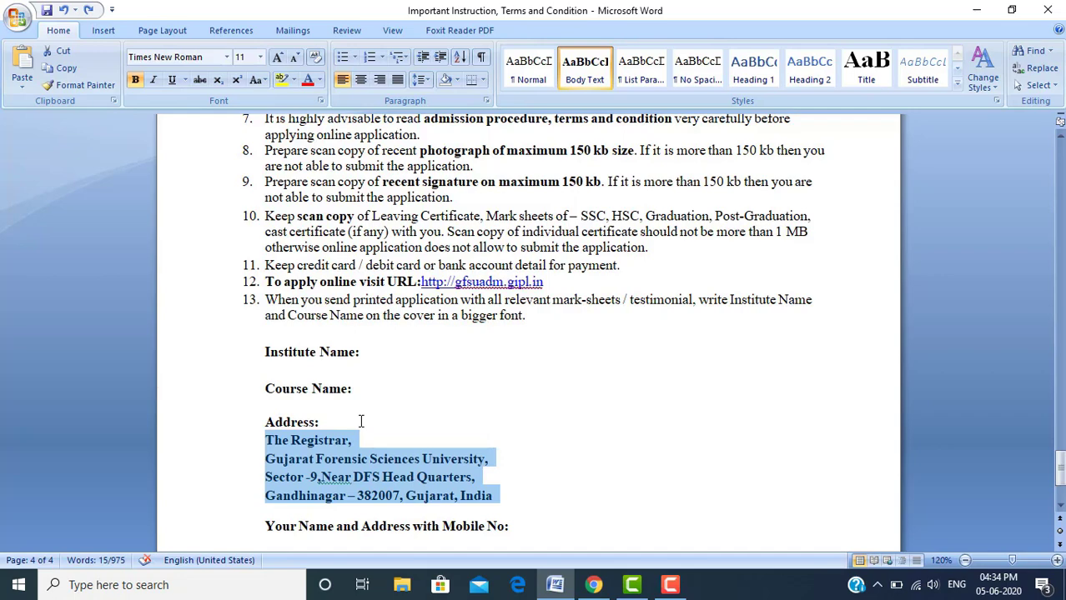
{"action": "key", "text": "Down"}
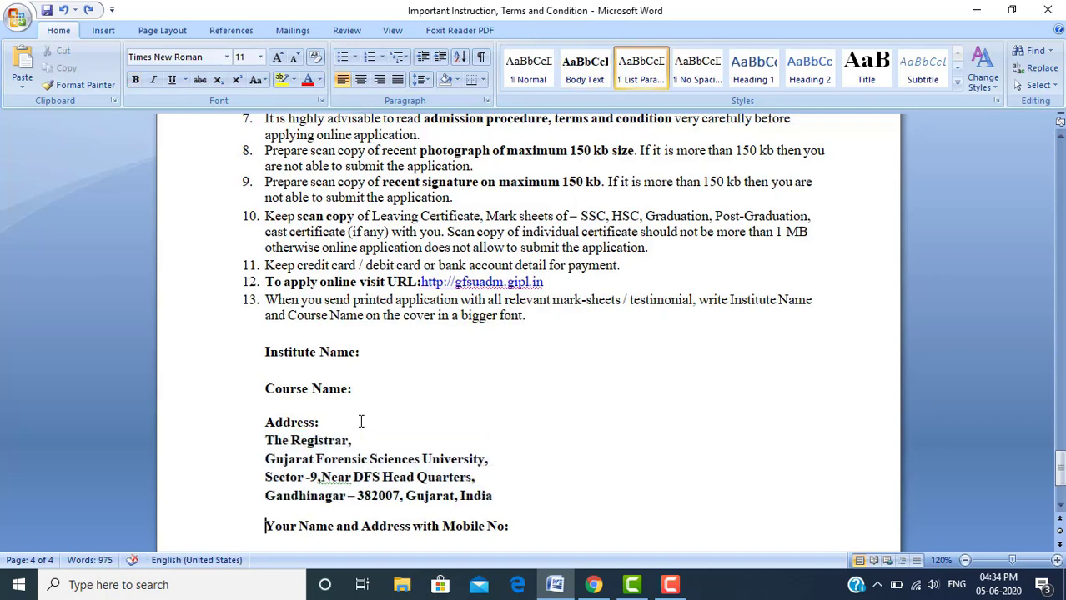
{"action": "key", "text": "shift+Down"}
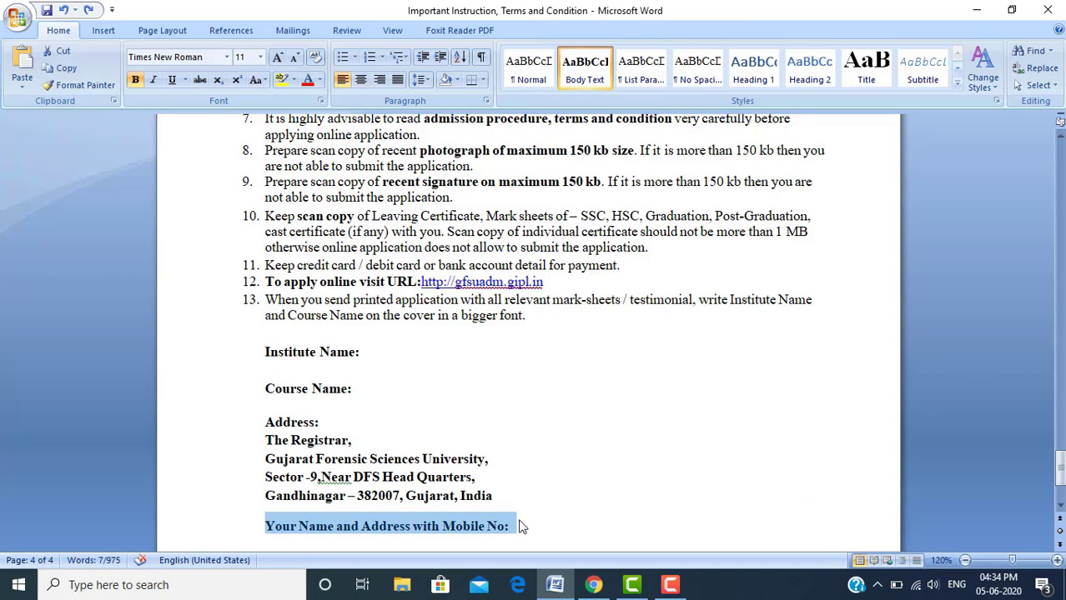
{"action": "left_click", "coordinate": [669, 585]}
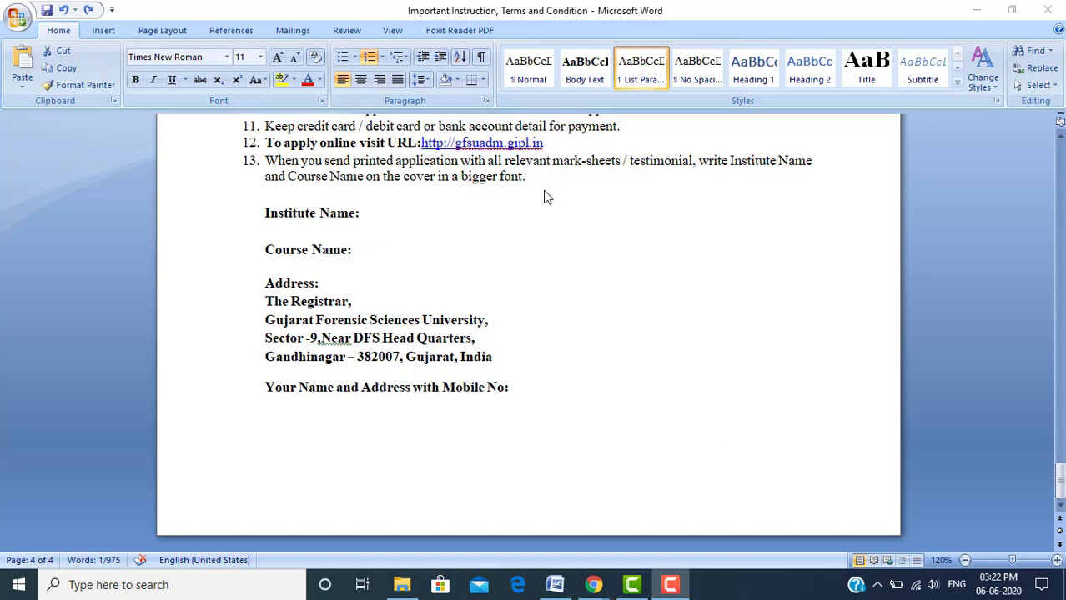
{"action": "left_click", "coordinate": [431, 159]}
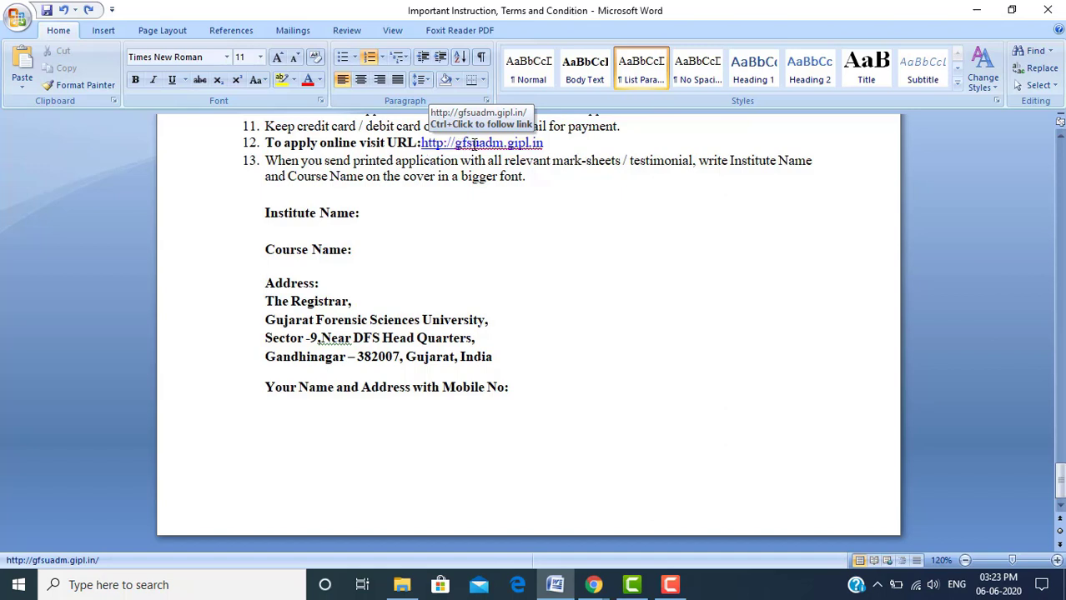
{"action": "left_click", "coordinate": [567, 143]}
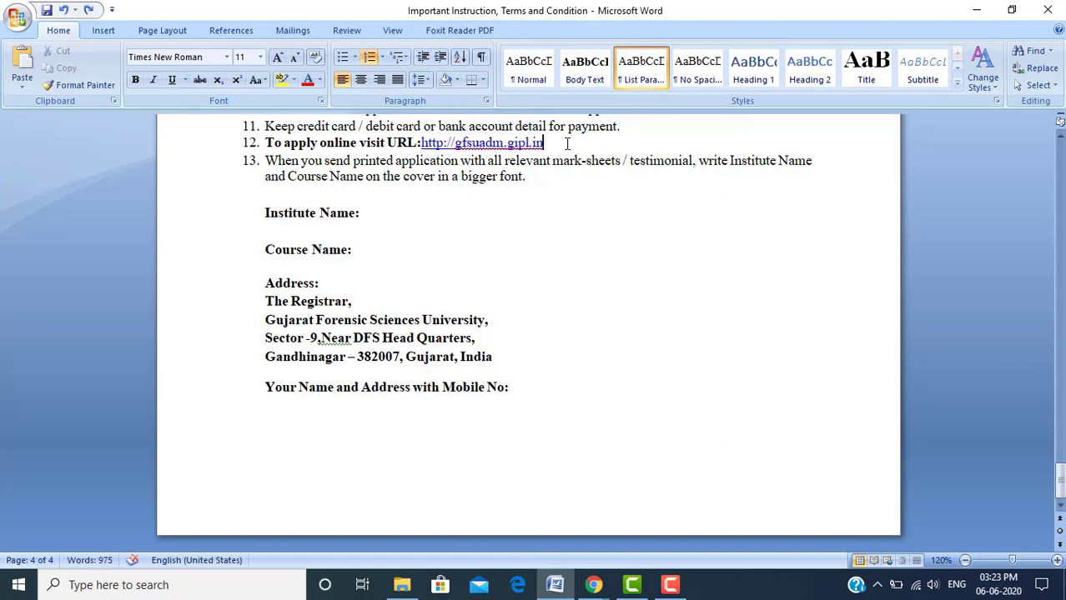
{"action": "key", "text": "shift+Left"}
{"action": "key", "text": "shift+Left"}
{"action": "key", "text": "shift+Left"}
{"action": "key", "text": "shift+Left"}
{"action": "key", "text": "shift+Left"}
{"action": "key", "text": "shift+Left"}
{"action": "key", "text": "shift+Left"}
{"action": "key", "text": "shift+Left"}
{"action": "key", "text": "shift+Left"}
{"action": "key", "text": "shift+Left"}
{"action": "key", "text": "shift+Left"}
{"action": "key", "text": "shift+Left"}
{"action": "key", "text": "shift+Left"}
{"action": "key", "text": "shift+Left"}
{"action": "key", "text": "shift+Left"}
{"action": "key", "text": "shift+Left"}
{"action": "key", "text": "shift+Left"}
{"action": "key", "text": "shift+Left"}
{"action": "key", "text": "shift+Left"}
{"action": "key", "text": "shift+Left"}
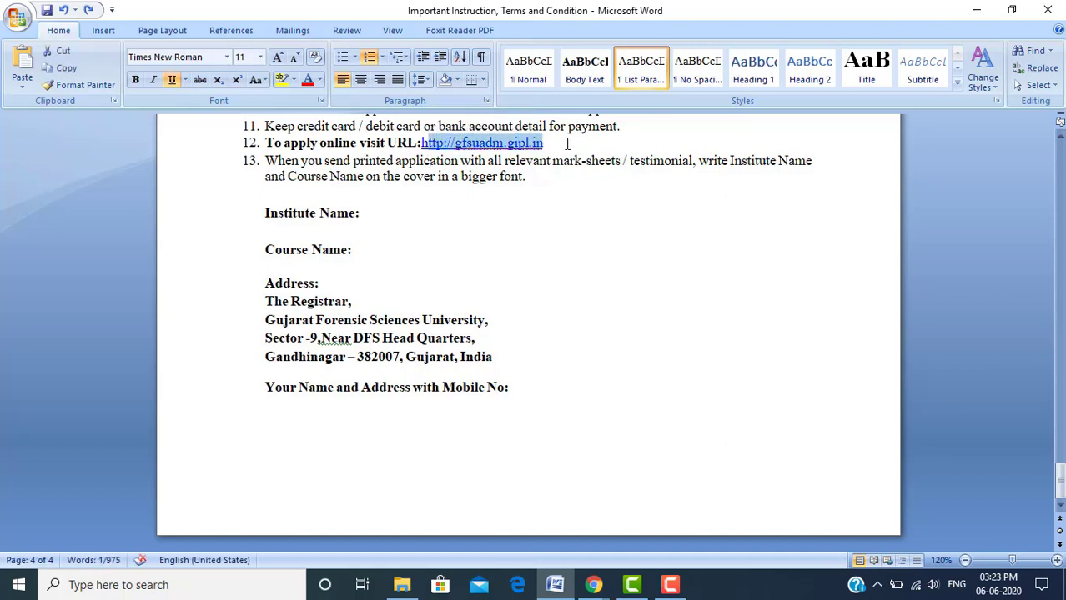
{"action": "key", "text": "shift+Left"}
{"action": "key", "text": "ctrl+c"}
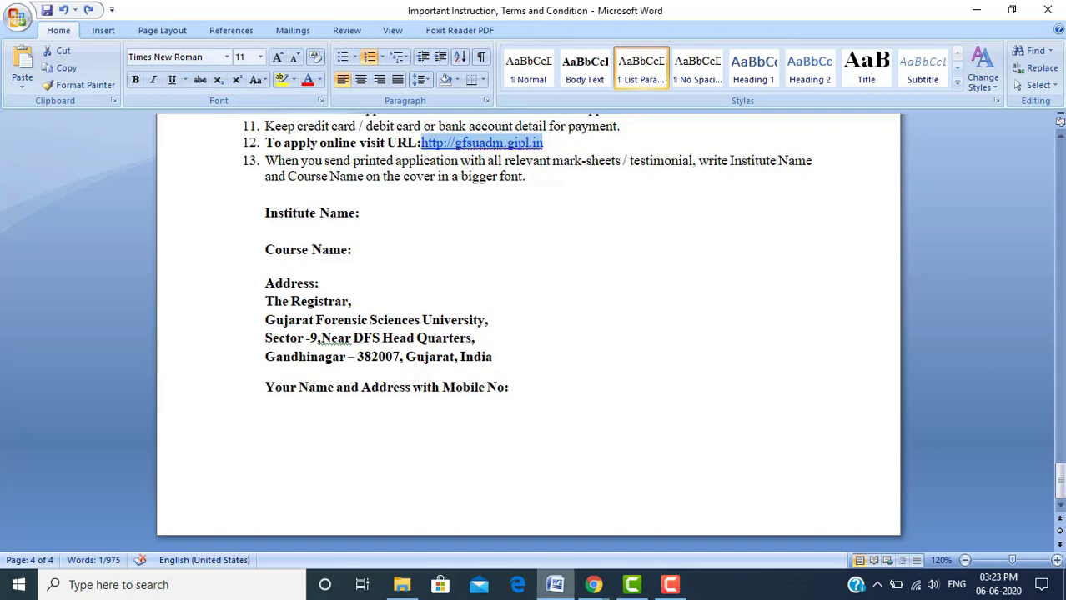
Finish Gmail's welcome prompts keeping the Default view, then bring the GFSU website window forward
{"action": "left_click", "coordinate": [588, 590]}
{"action": "left_click", "coordinate": [609, 477]}
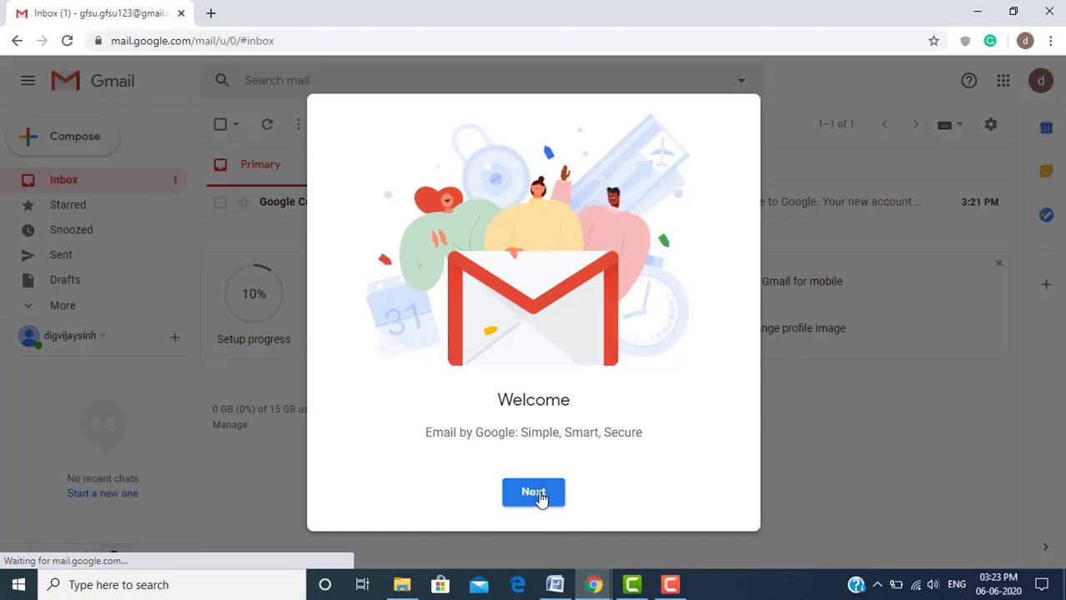
{"action": "left_click", "coordinate": [542, 496]}
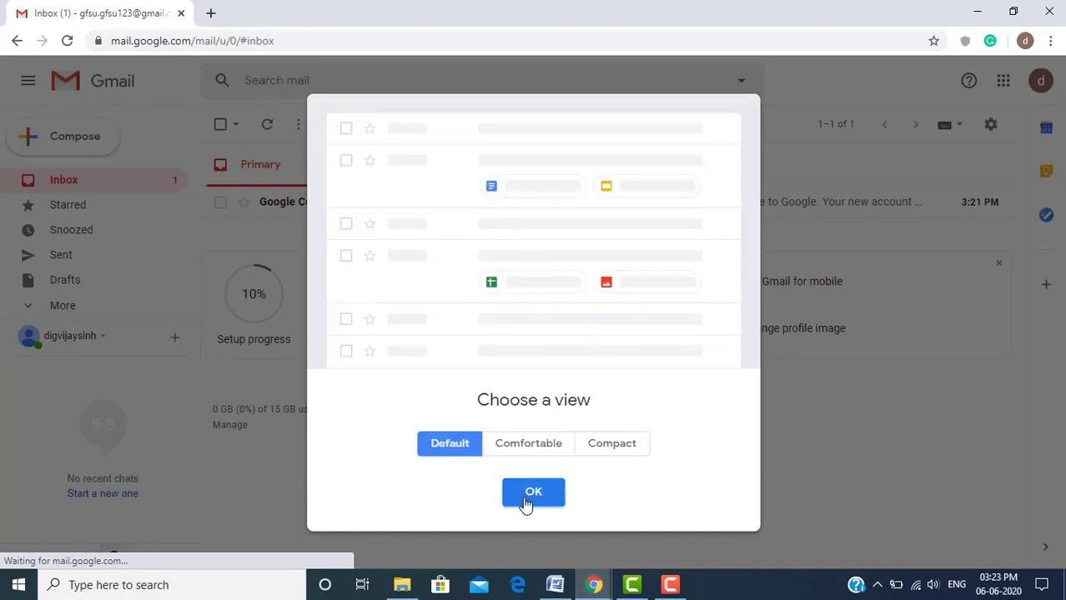
{"action": "left_click", "coordinate": [525, 500]}
{"action": "left_click", "coordinate": [594, 586]}
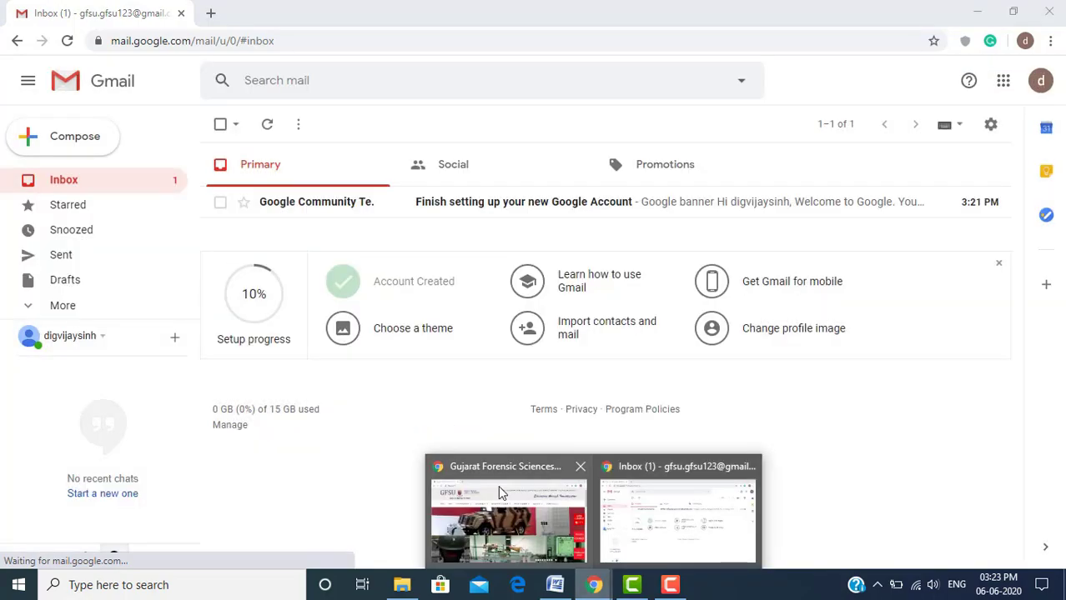
{"action": "left_click", "coordinate": [509, 500]}
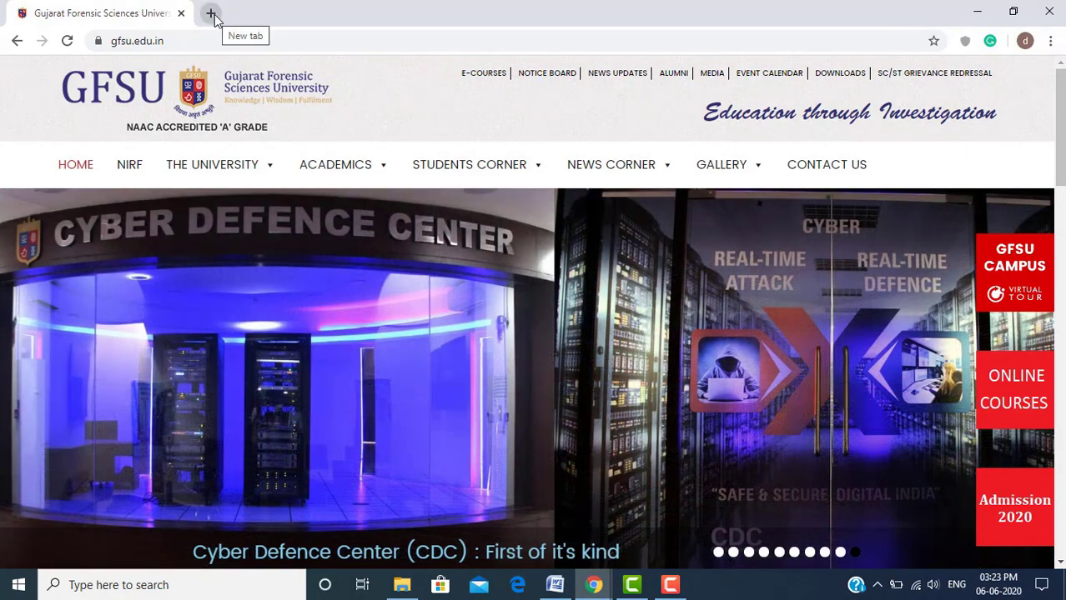
Open the copied GFSU admission portal link in a new browser tab
{"action": "left_click", "coordinate": [212, 14]}
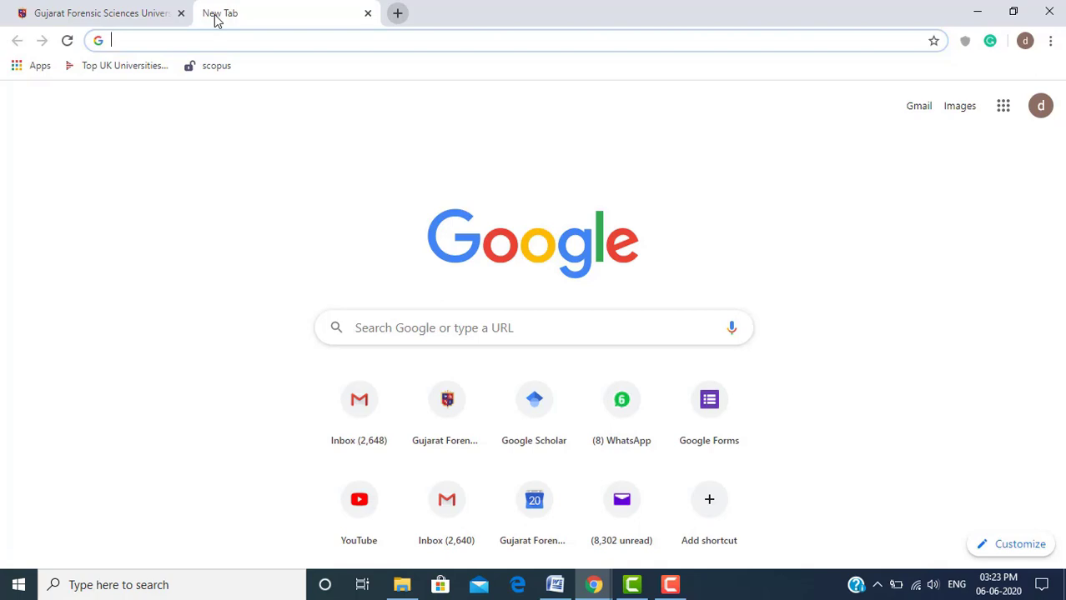
{"action": "key", "text": "ctrl+v"}
{"action": "key", "text": "Return"}
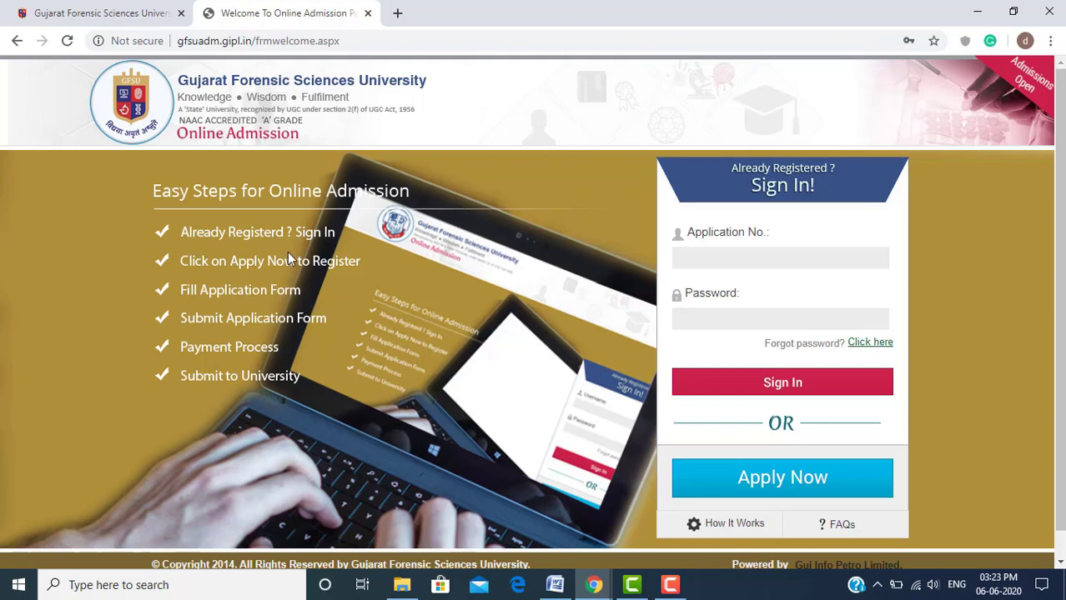
Point out the Application No. and Password sign-in fields, dismissing saved-login suggestions
{"action": "left_click", "coordinate": [705, 258]}
{"action": "left_click", "coordinate": [607, 254]}
{"action": "left_click", "coordinate": [731, 329]}
{"action": "left_click", "coordinate": [531, 275]}
{"action": "left_click", "coordinate": [737, 263]}
{"action": "left_click", "coordinate": [584, 275]}
{"action": "left_click", "coordinate": [685, 309]}
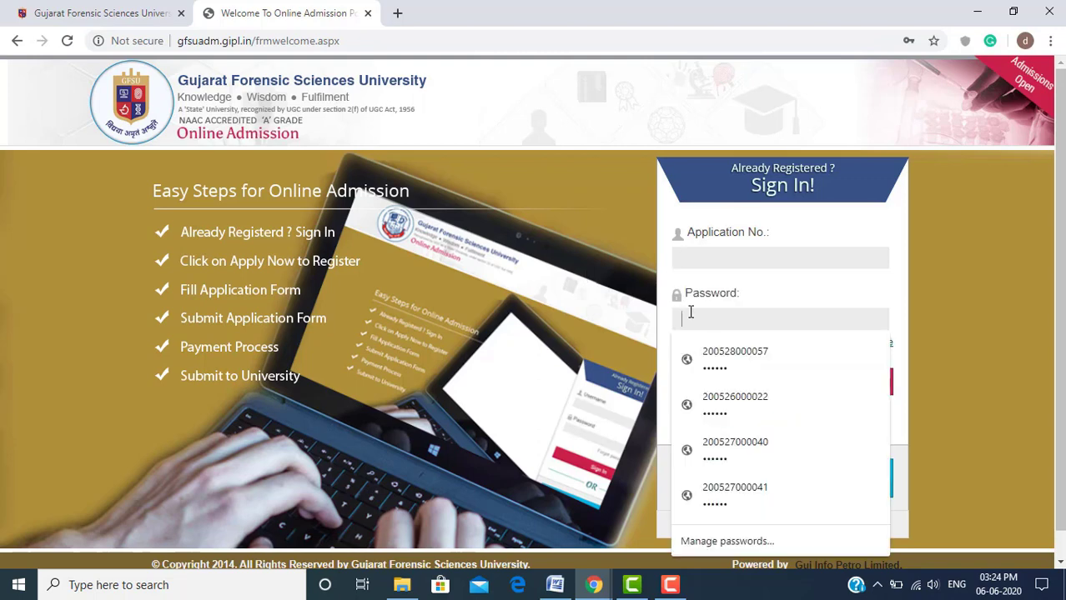
{"action": "left_click", "coordinate": [559, 285]}
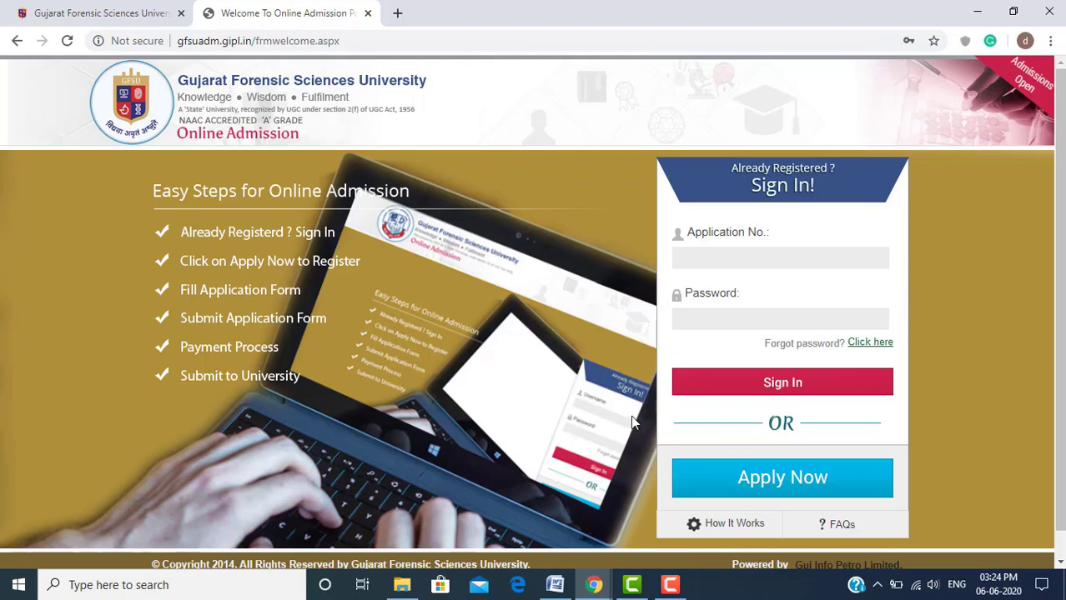
Start a new registration, leave the Institute list unchosen, and show the GFSU website's ACADEMICS menu
{"action": "left_click", "coordinate": [815, 482]}
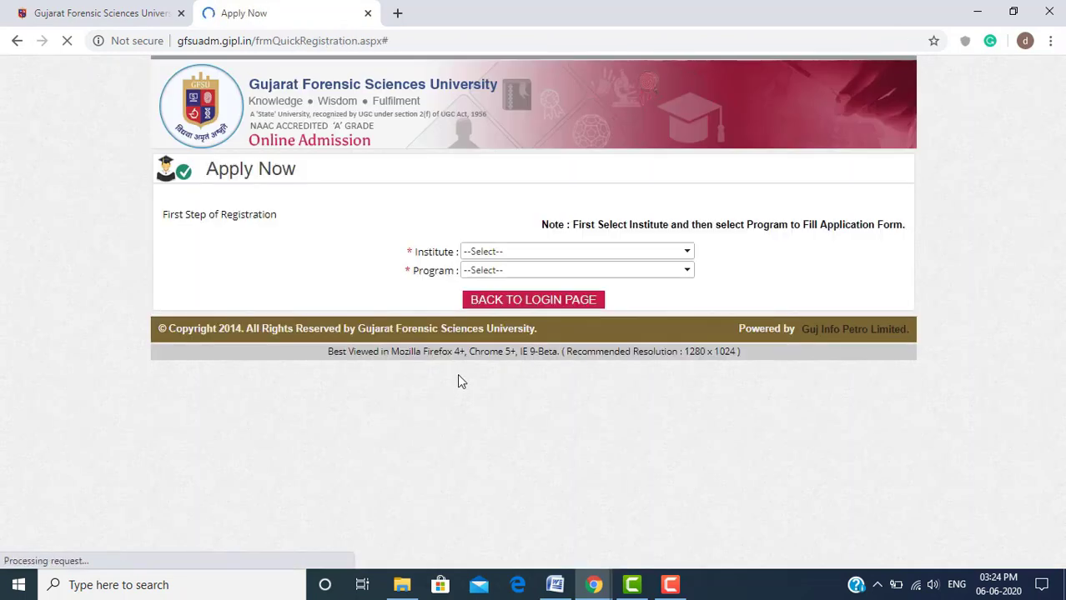
{"action": "left_click", "coordinate": [582, 251]}
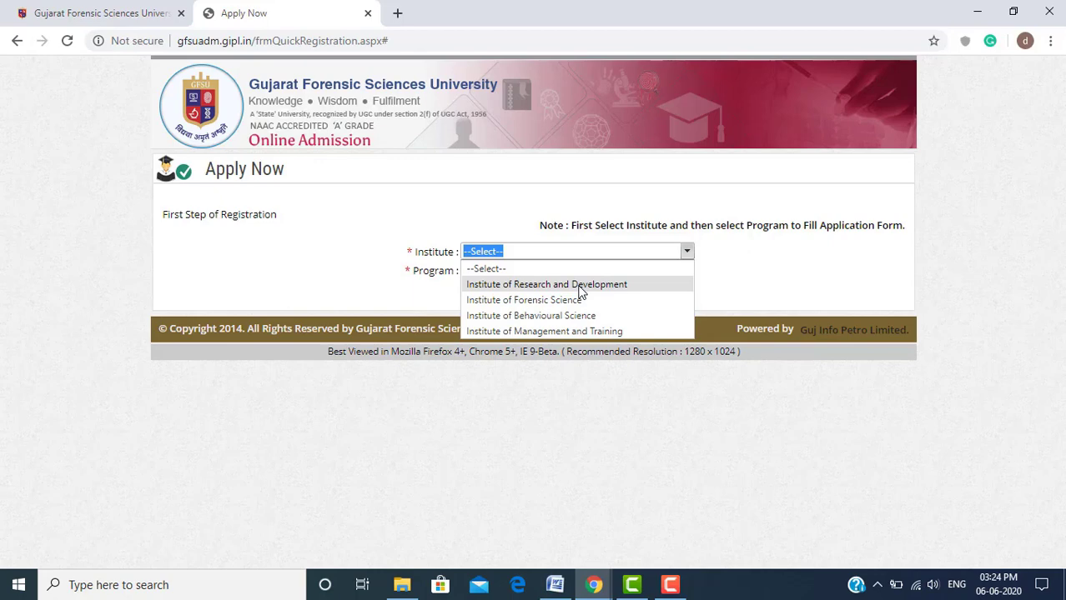
{"action": "left_click", "coordinate": [395, 271]}
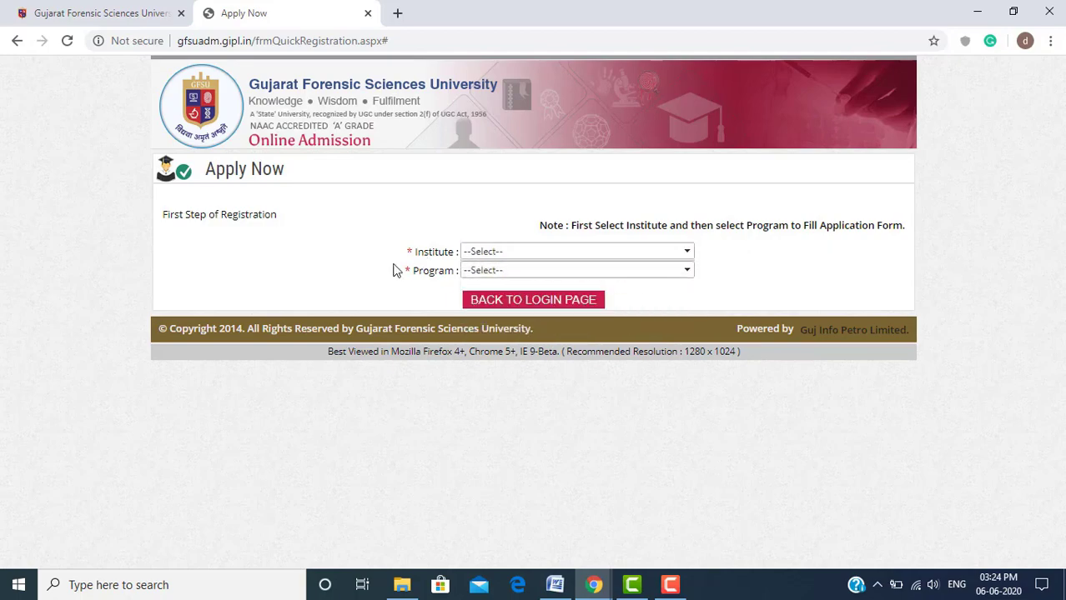
{"action": "left_click", "coordinate": [110, 15]}
{"action": "mouse_move", "coordinate": [354, 166]}
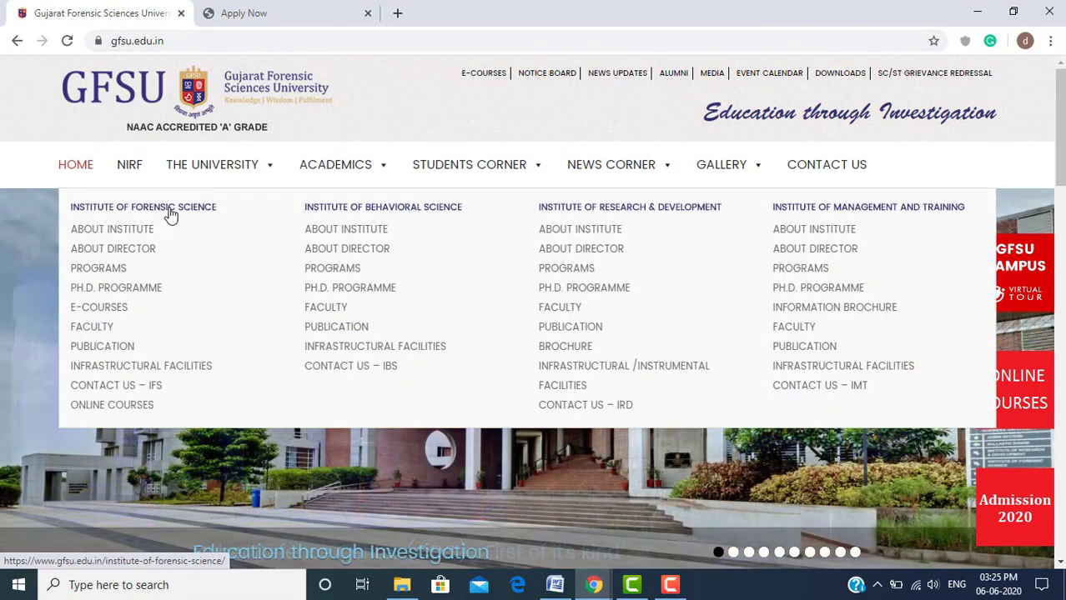
On the Institute of Forensic Science Programs page, highlight M.Sc. Digital Forensics and its eligibility criteria
{"action": "left_click", "coordinate": [113, 275]}
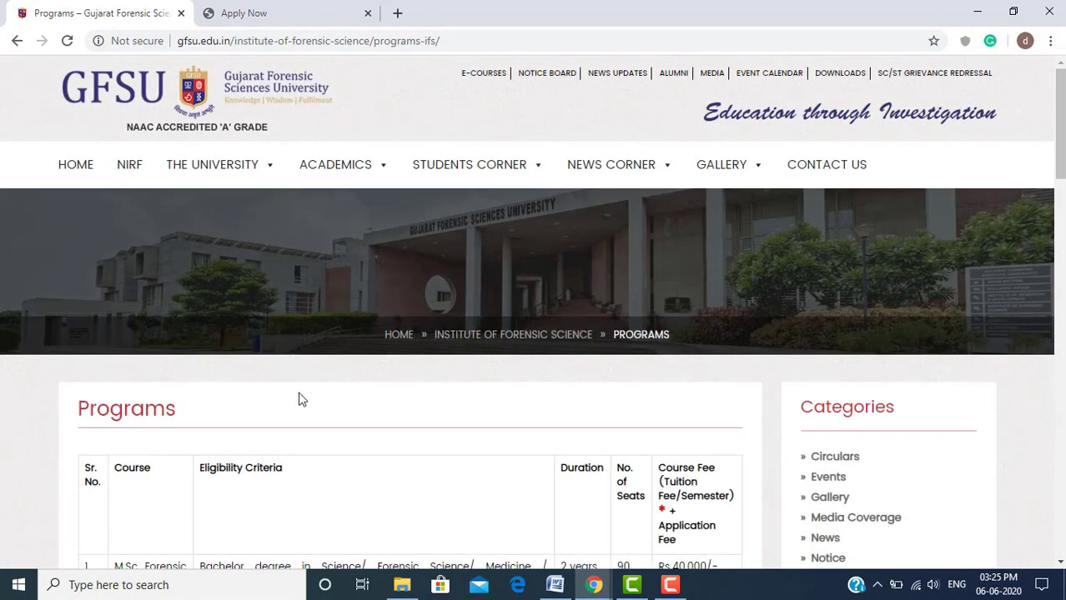
{"action": "scroll", "coordinate": [302, 400], "scroll_direction": "down", "scroll_amount": 4}
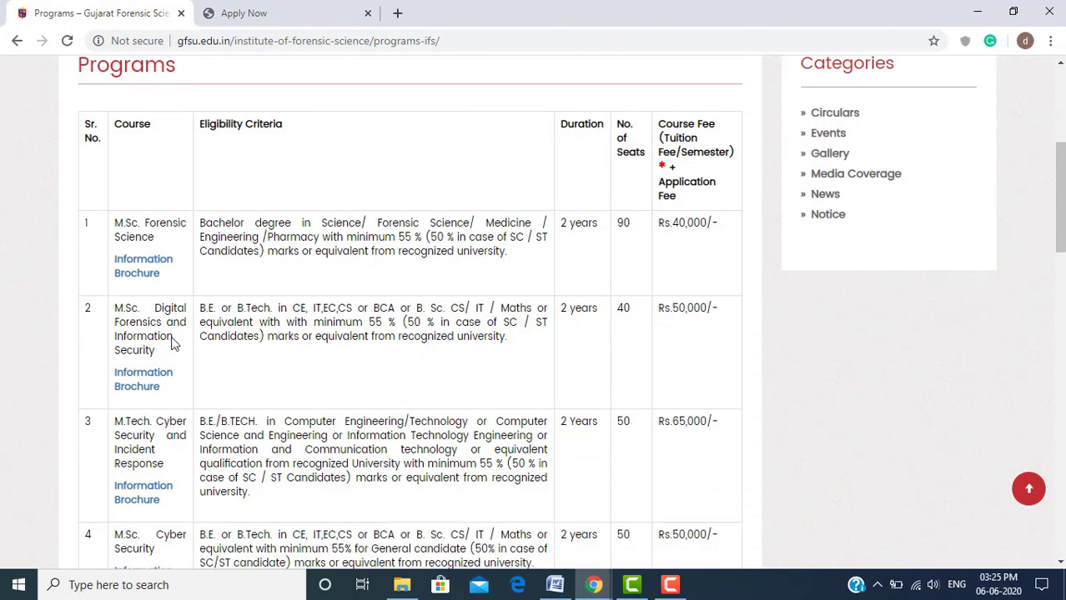
{"action": "left_click_drag", "start_coordinate": [164, 357], "coordinate": [117, 304]}
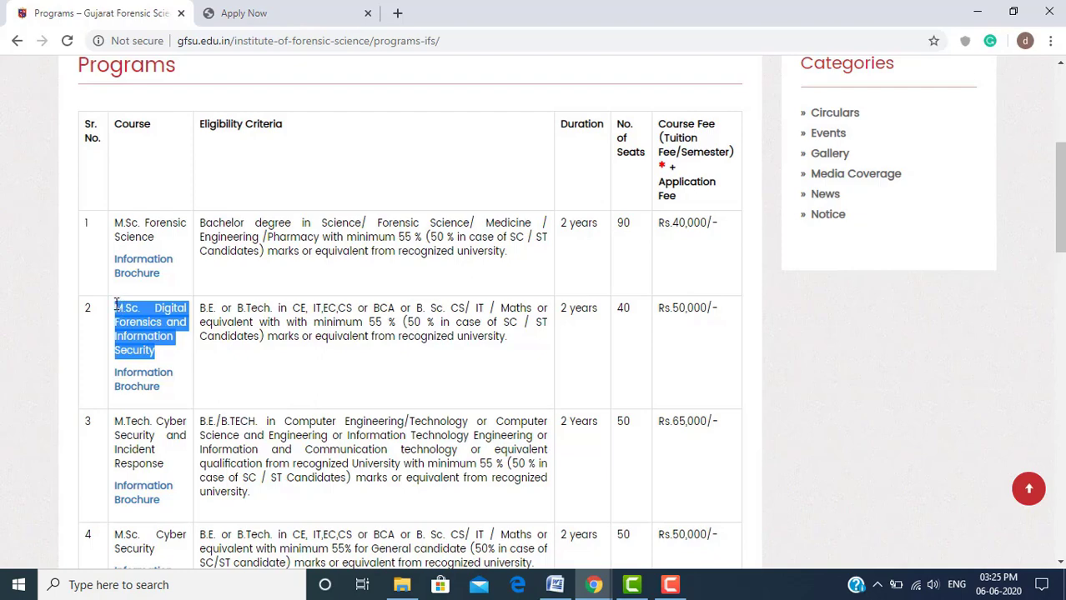
{"action": "left_click", "coordinate": [201, 308]}
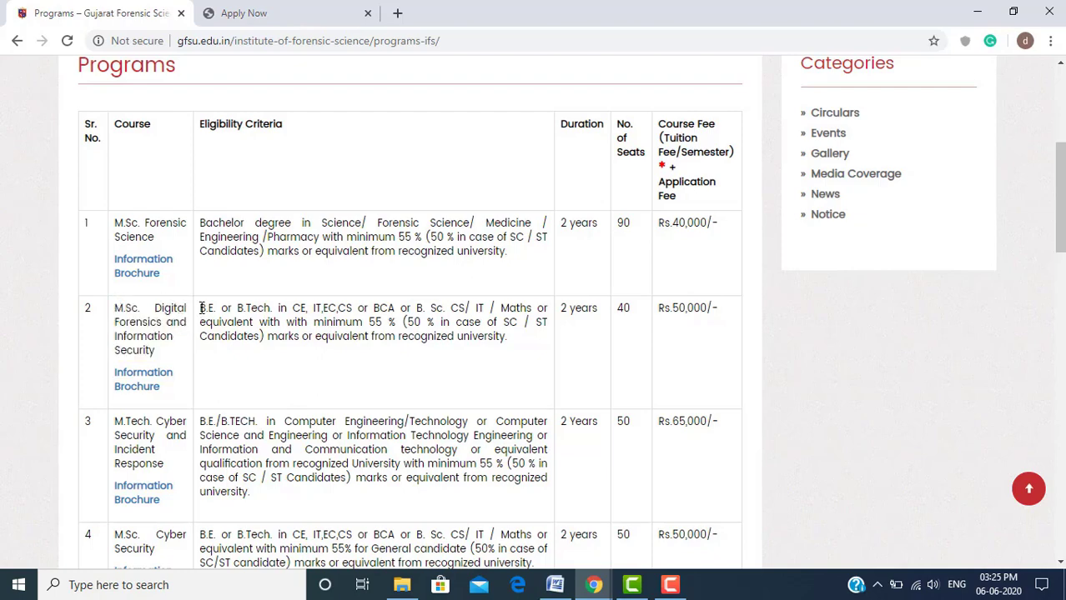
{"action": "left_click_drag", "start_coordinate": [201, 308], "coordinate": [518, 352]}
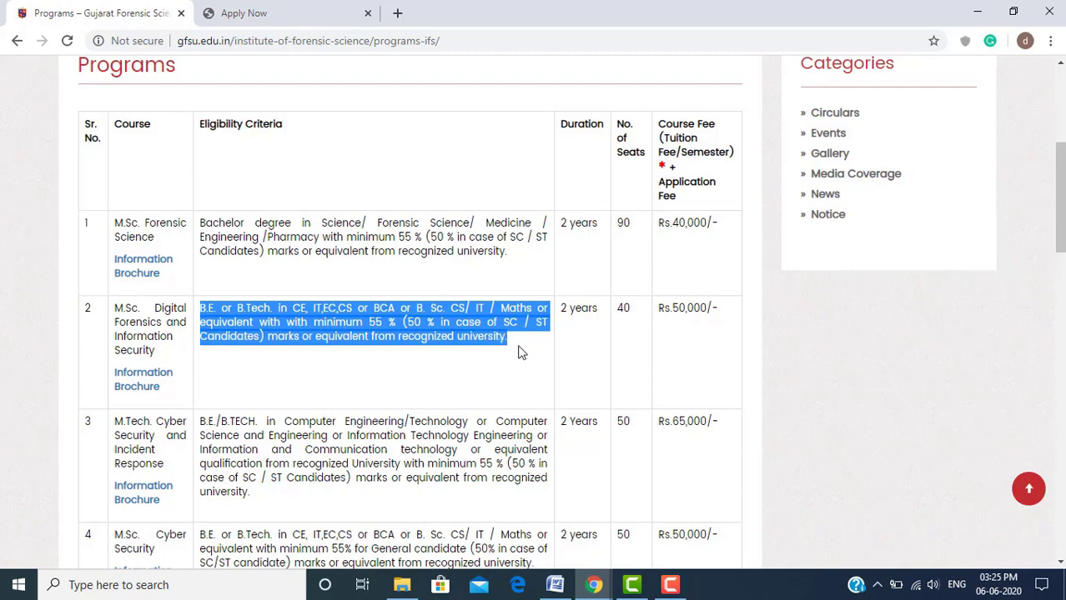
{"action": "left_click", "coordinate": [467, 332]}
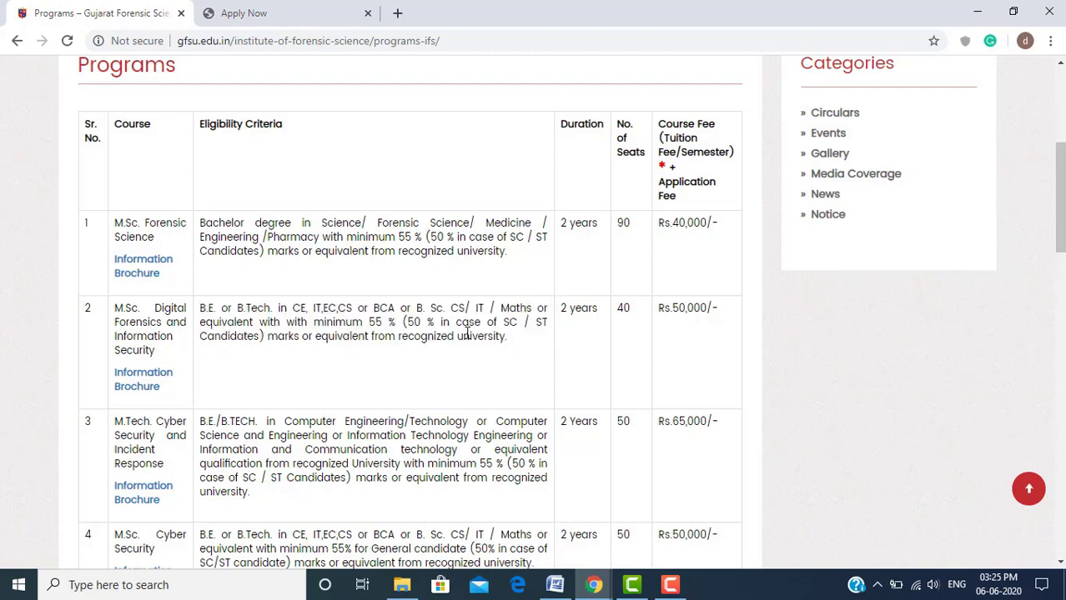
Highlight BCA and the 55 % minimum marks requirement, then the course name again
{"action": "left_click_drag", "start_coordinate": [372, 308], "coordinate": [397, 308]}
{"action": "left_click", "coordinate": [383, 325]}
{"action": "left_click_drag", "start_coordinate": [370, 321], "coordinate": [398, 324]}
{"action": "left_click_drag", "start_coordinate": [157, 352], "coordinate": [117, 309]}
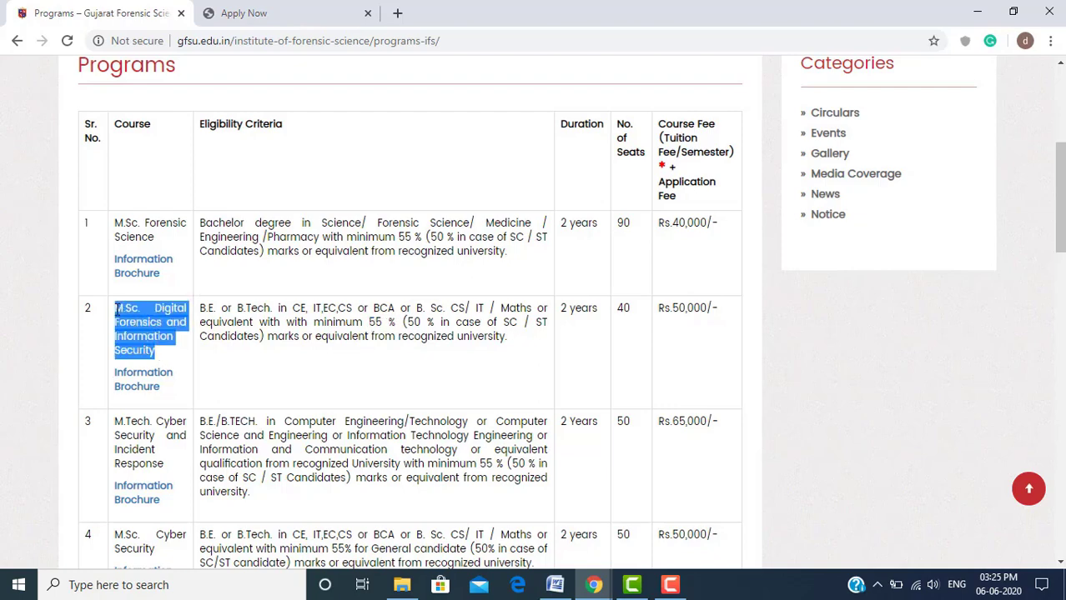
{"action": "left_click", "coordinate": [217, 320]}
{"action": "scroll", "coordinate": [217, 320], "scroll_direction": "up", "scroll_amount": 2}
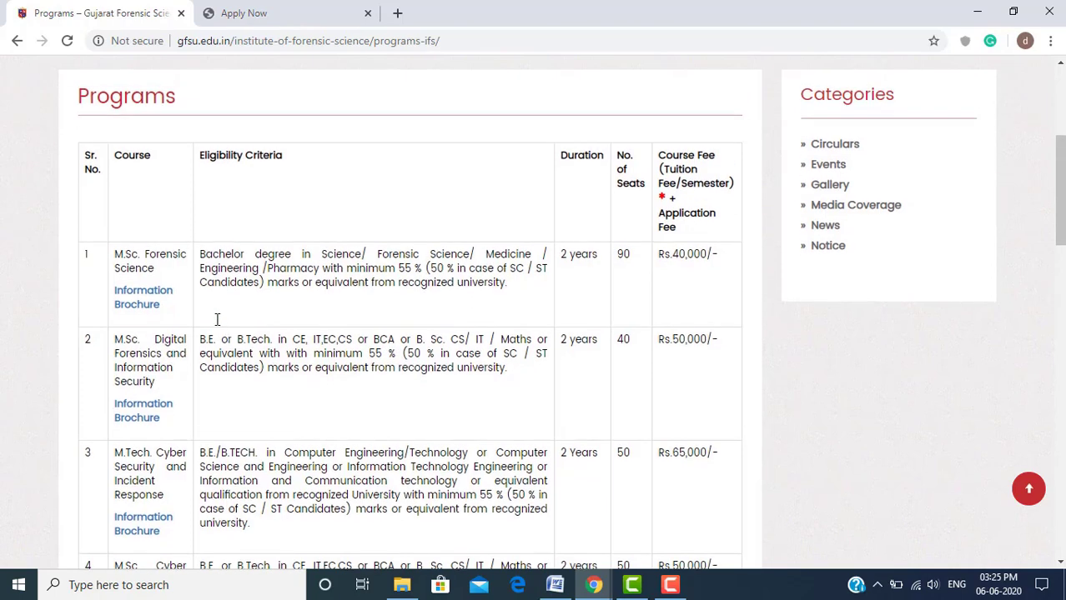
{"action": "scroll", "coordinate": [217, 319], "scroll_direction": "up", "scroll_amount": 1}
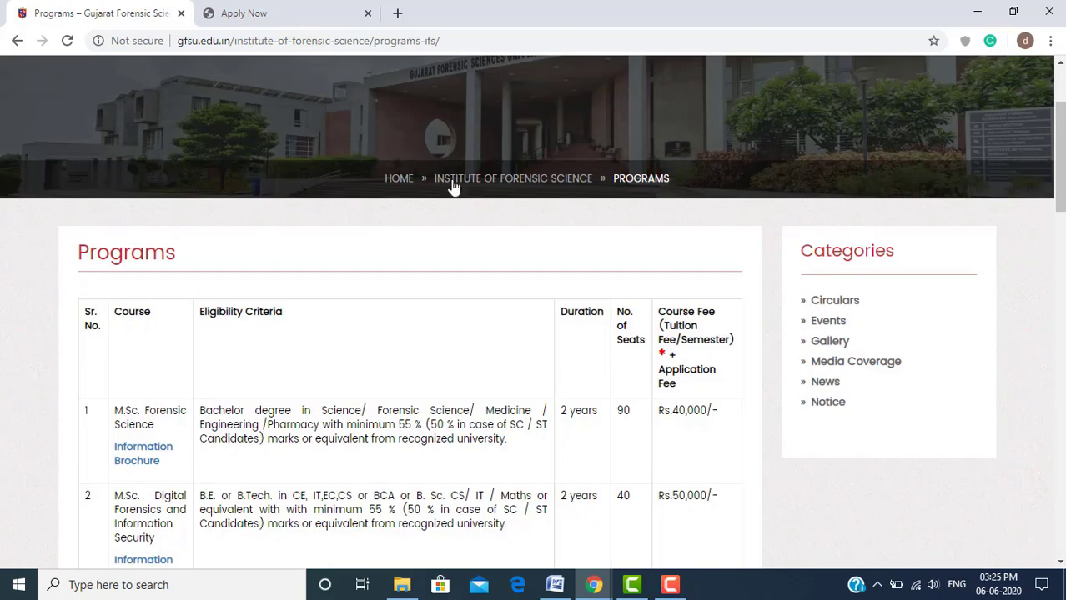
On Apply Now, choose Institute of Forensic Science and M.Sc. Digital Forensics and Information Security
{"action": "left_click", "coordinate": [332, 25]}
{"action": "left_click", "coordinate": [580, 253]}
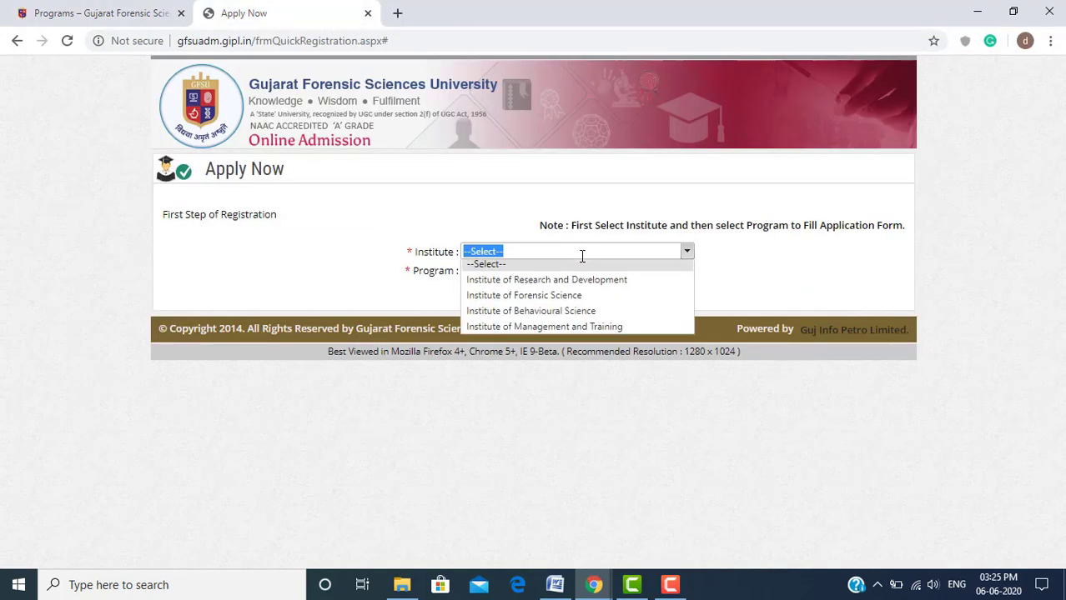
{"action": "left_click", "coordinate": [581, 300]}
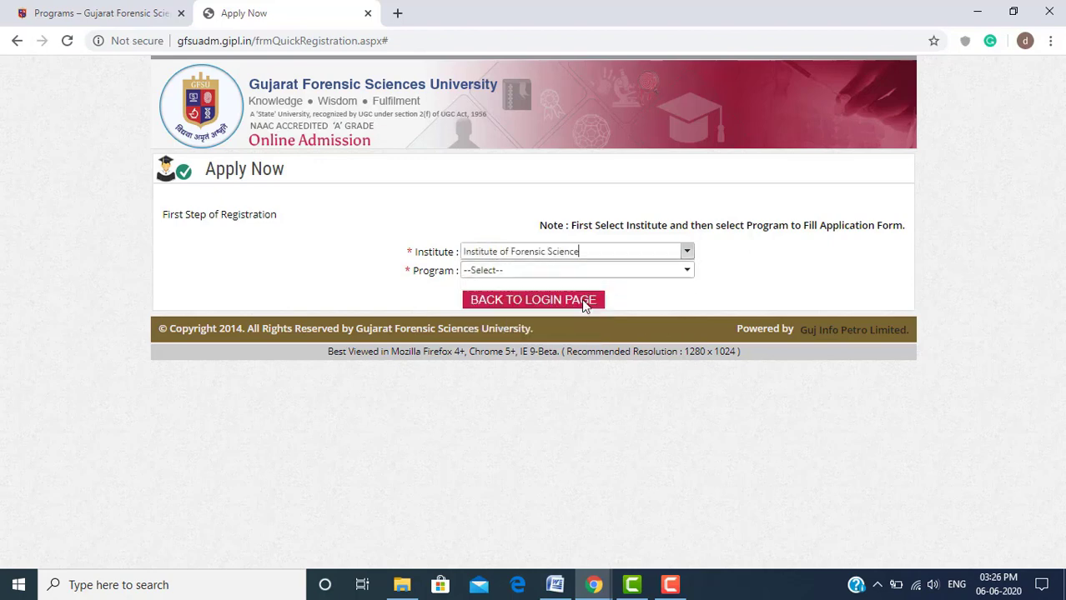
{"action": "left_click", "coordinate": [622, 273]}
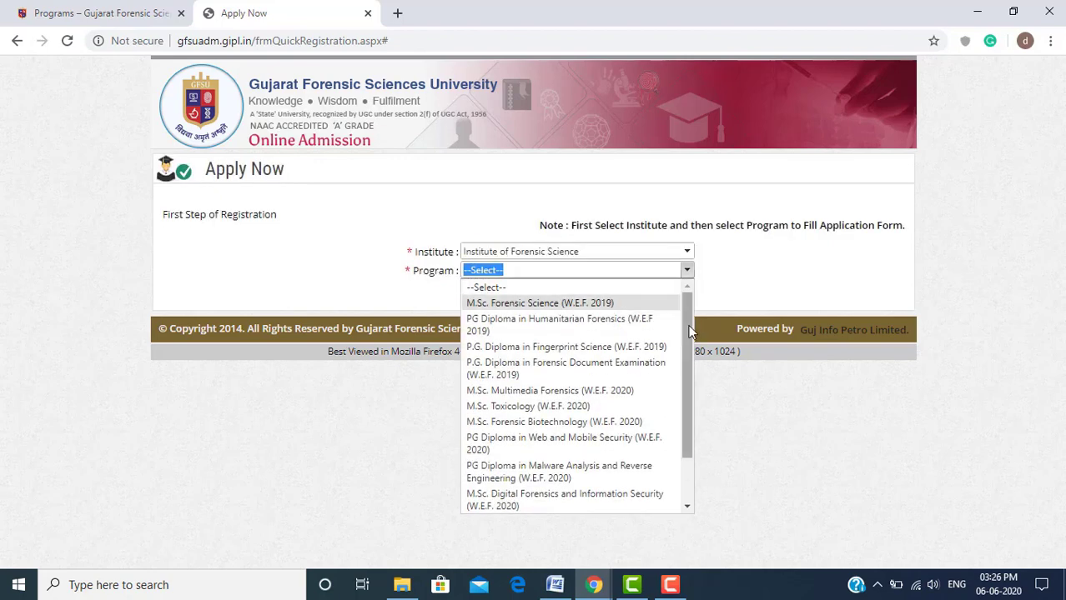
{"action": "left_click_drag", "start_coordinate": [689, 332], "coordinate": [689, 407]}
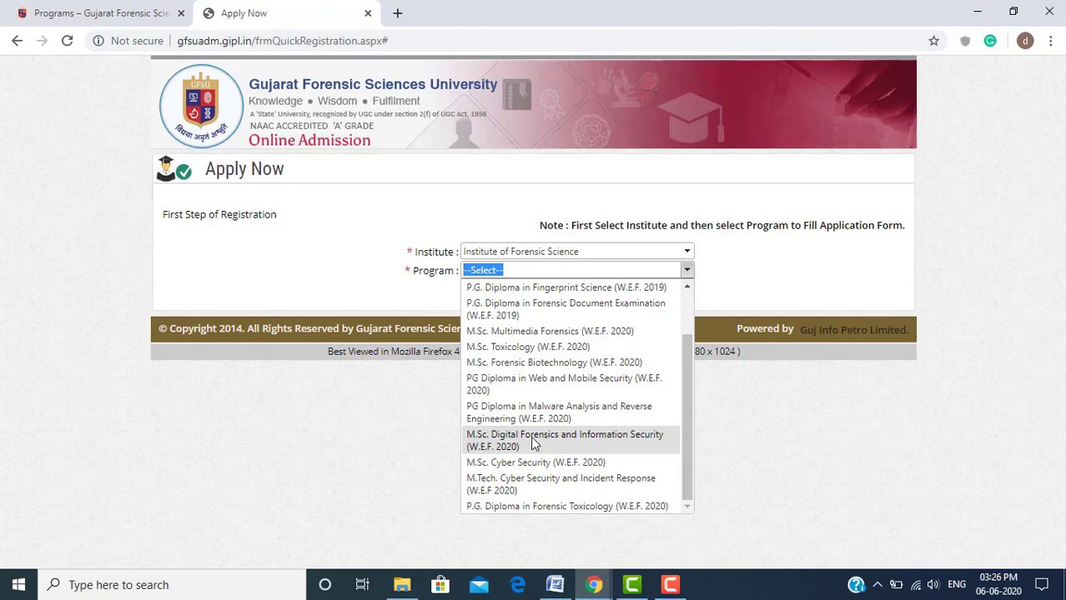
{"action": "left_click", "coordinate": [567, 440]}
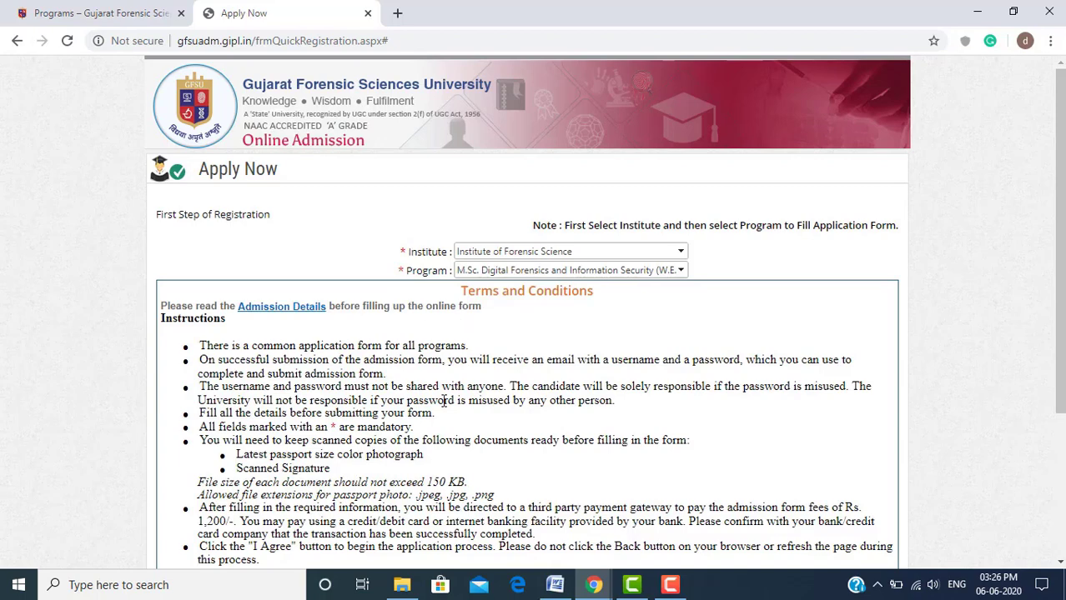
Review the instructions and 1,200/- application fee, tick I Agree, and register
{"action": "scroll", "coordinate": [1059, 209], "scroll_direction": "down", "scroll_amount": 2}
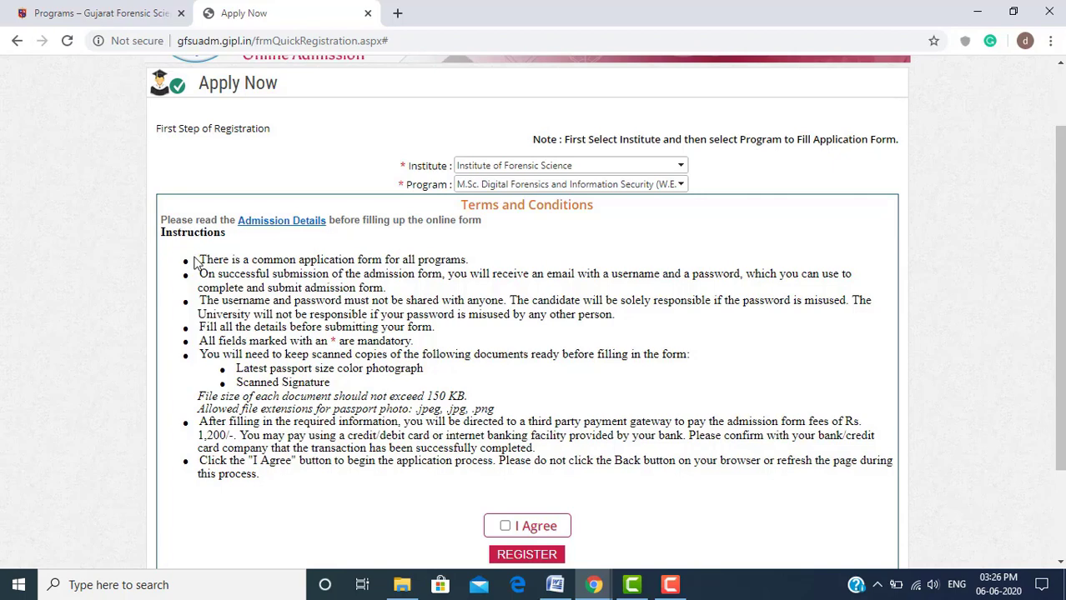
{"action": "left_click_drag", "start_coordinate": [199, 259], "coordinate": [275, 475]}
{"action": "left_click", "coordinate": [274, 476]}
{"action": "left_click_drag", "start_coordinate": [200, 432], "coordinate": [240, 435]}
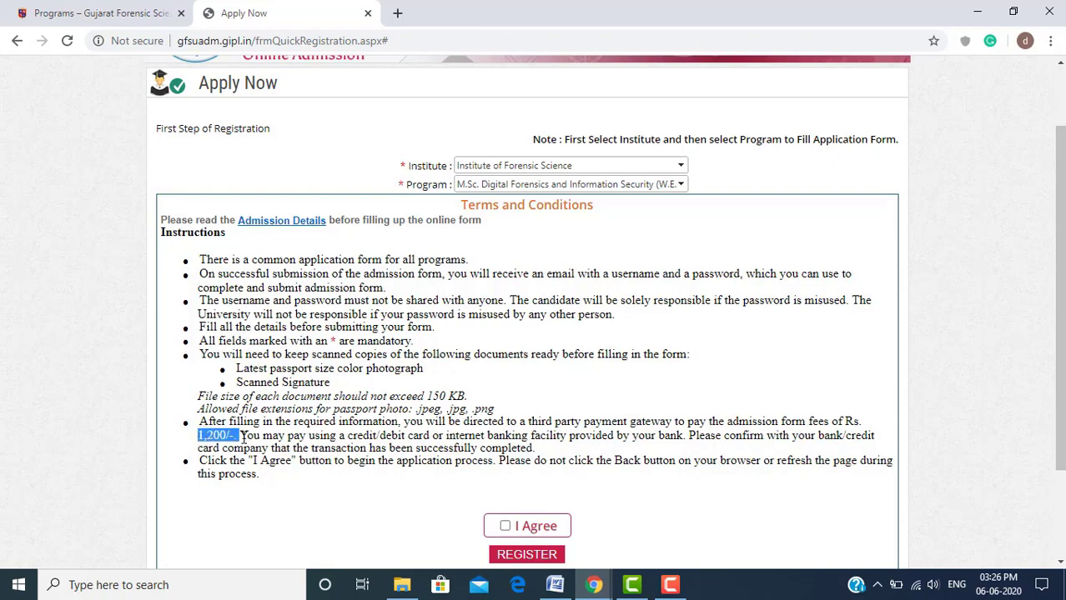
{"action": "left_click", "coordinate": [233, 313]}
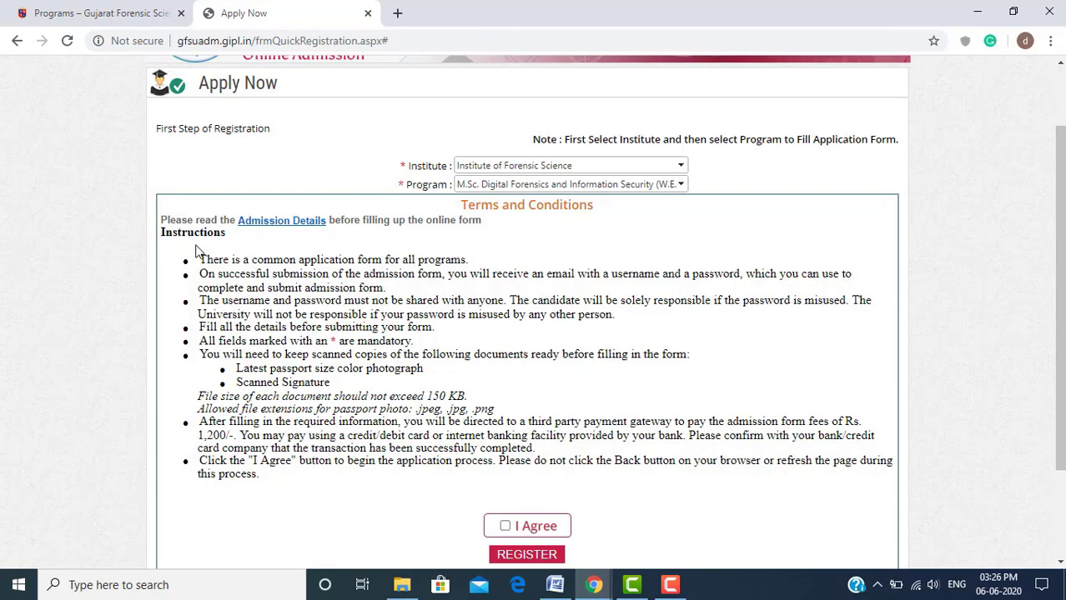
{"action": "left_click_drag", "start_coordinate": [202, 261], "coordinate": [303, 483]}
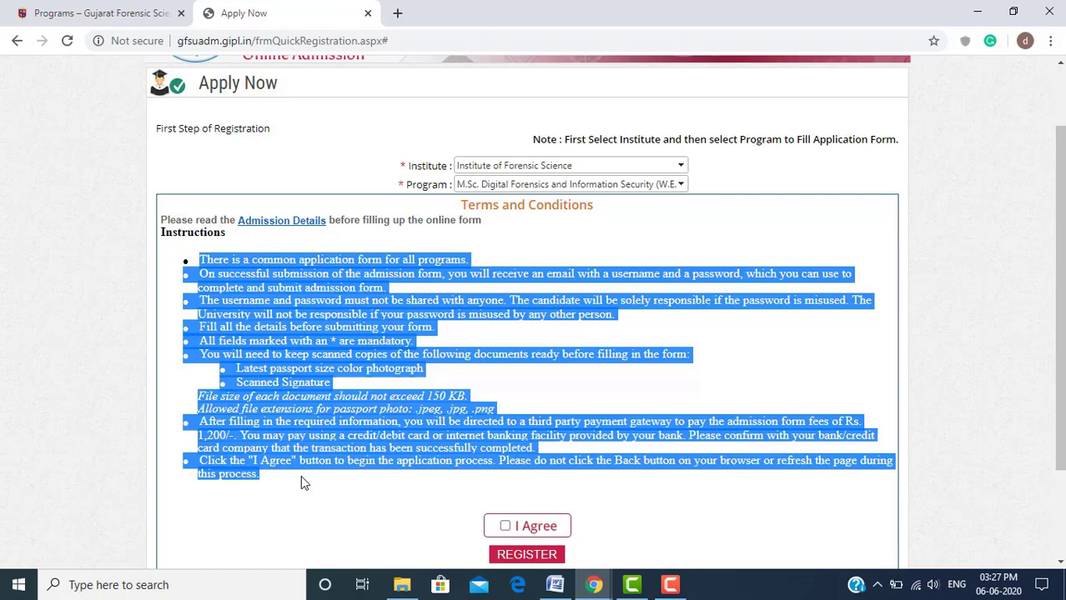
{"action": "left_click", "coordinate": [302, 480]}
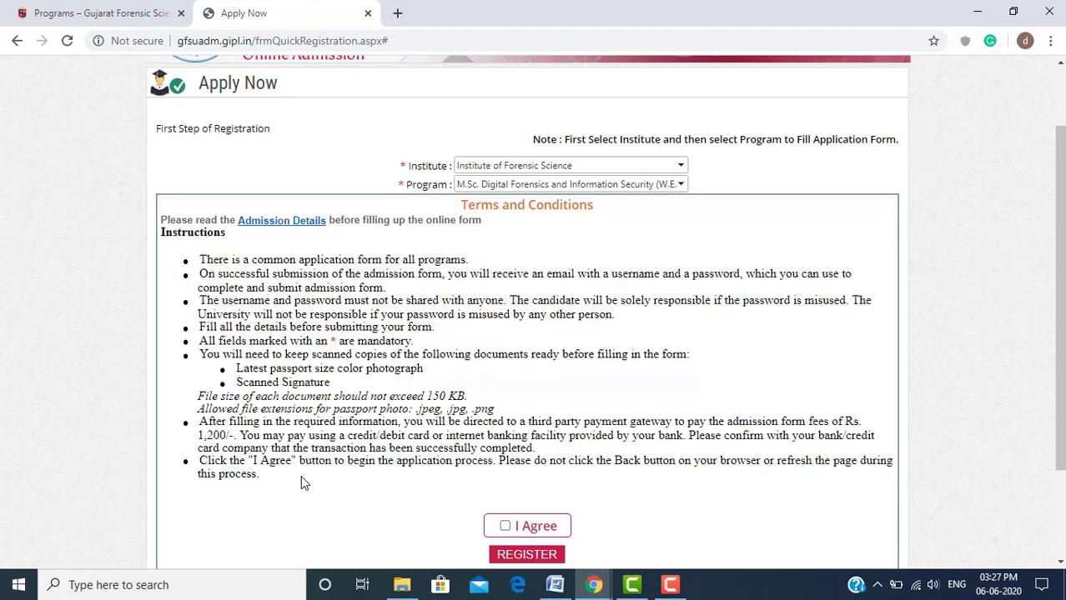
{"action": "left_click", "coordinate": [505, 526]}
{"action": "left_click", "coordinate": [525, 555]}
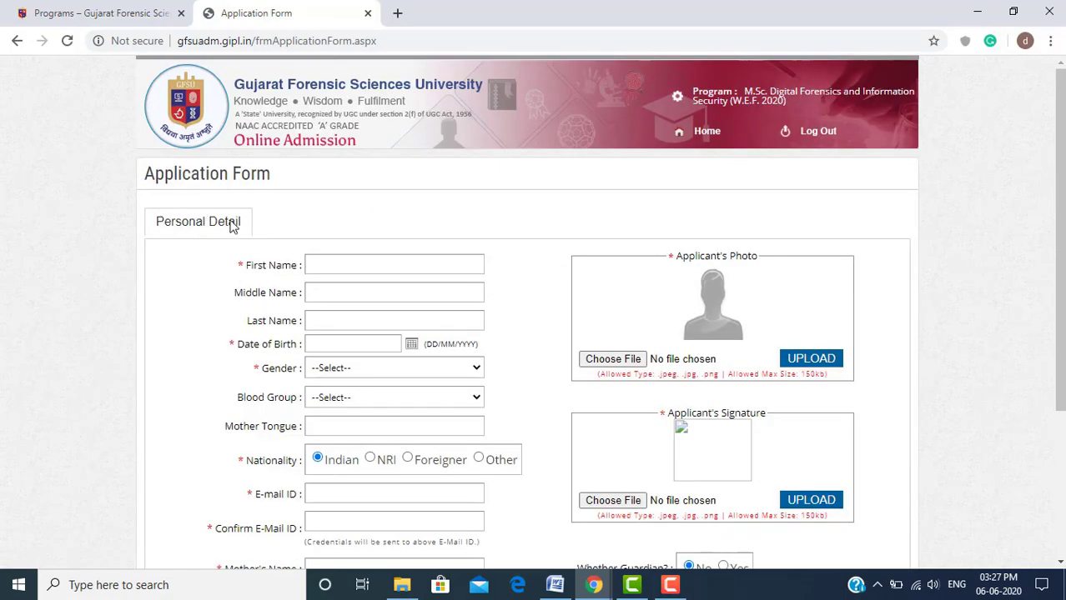
Enter the applicant's first, middle and last names and choose the date of birth
{"action": "left_click", "coordinate": [332, 262]}
{"action": "left_click", "coordinate": [337, 263]}
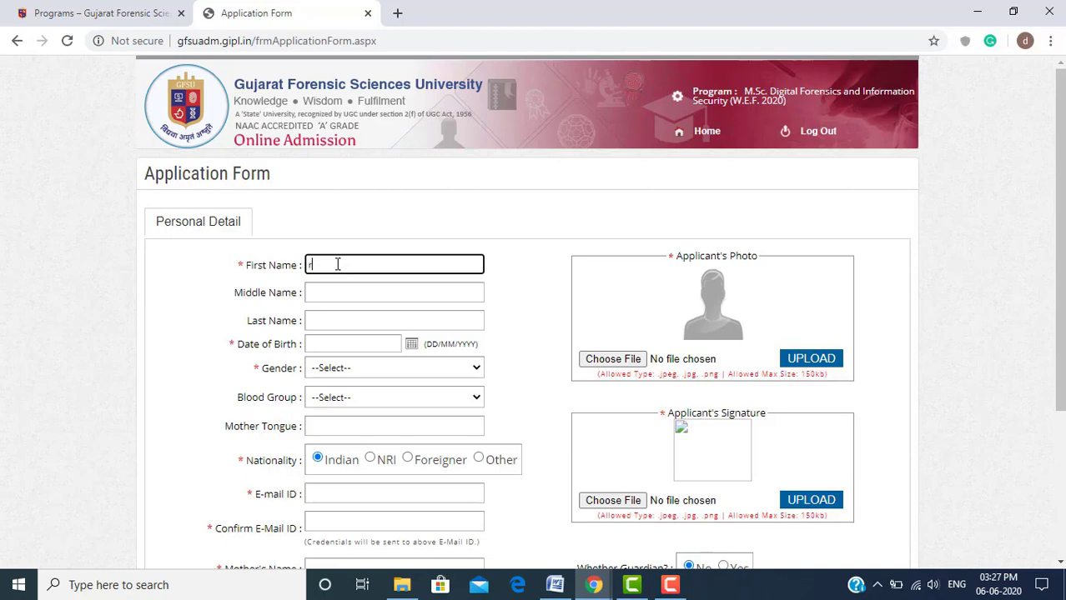
{"action": "key", "text": "Tab"}
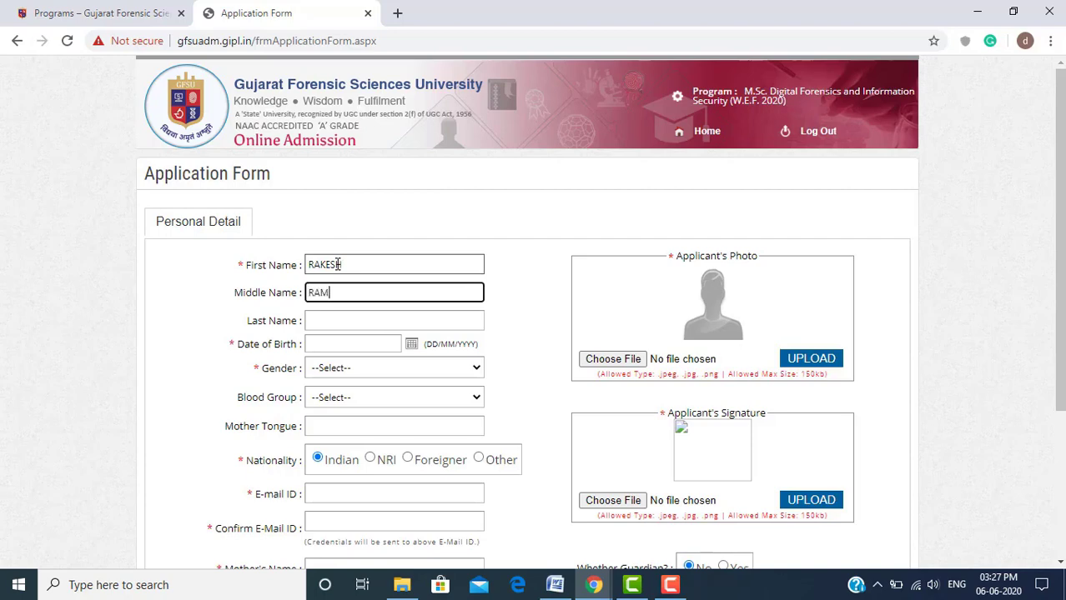
{"action": "key", "text": "Tab"}
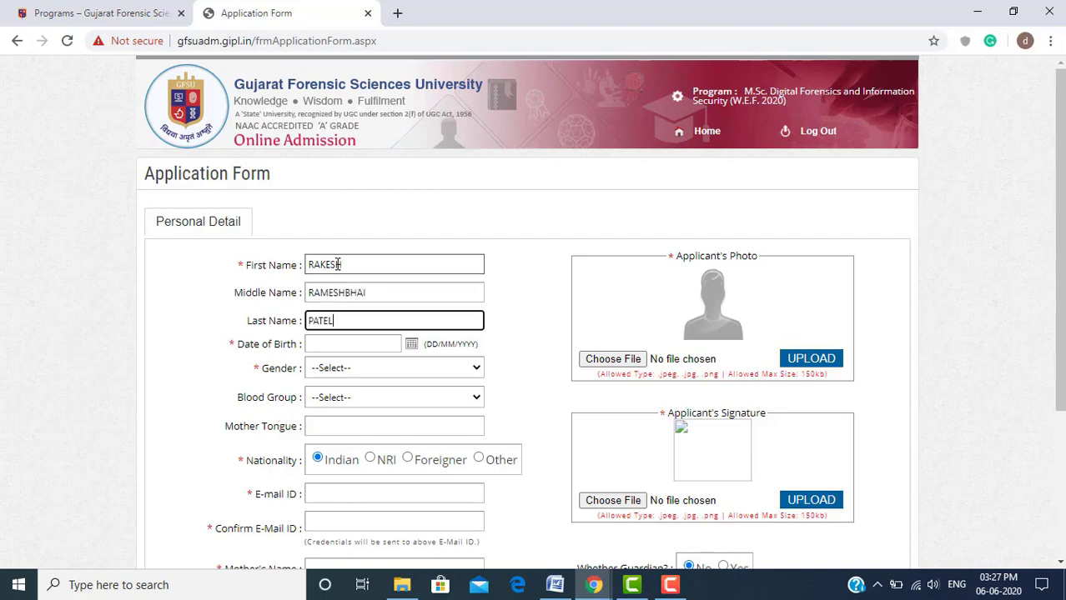
{"action": "key", "text": "Tab"}
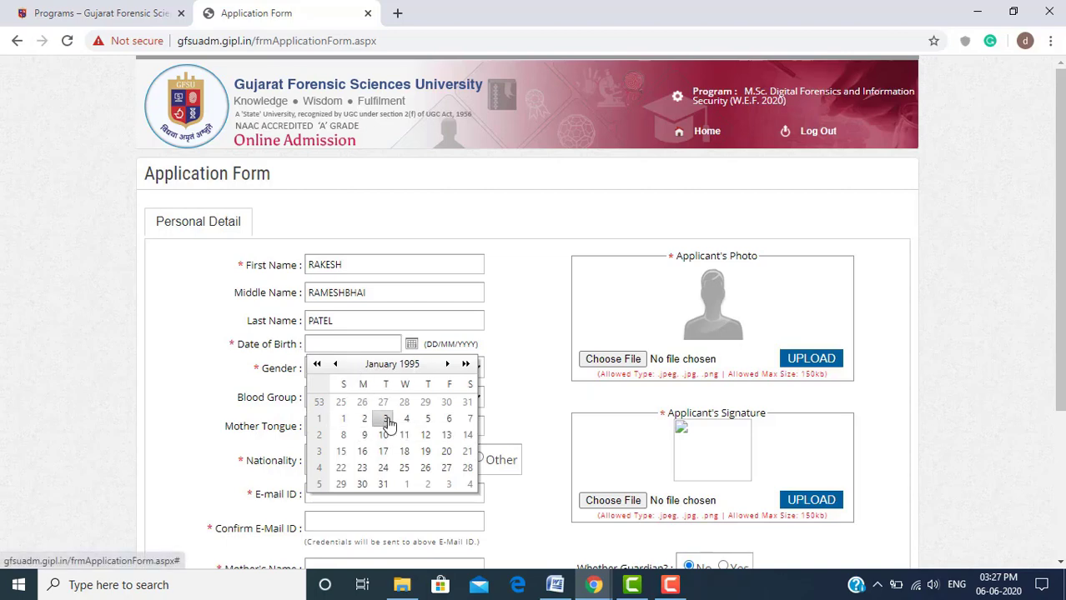
{"action": "left_click", "coordinate": [386, 419]}
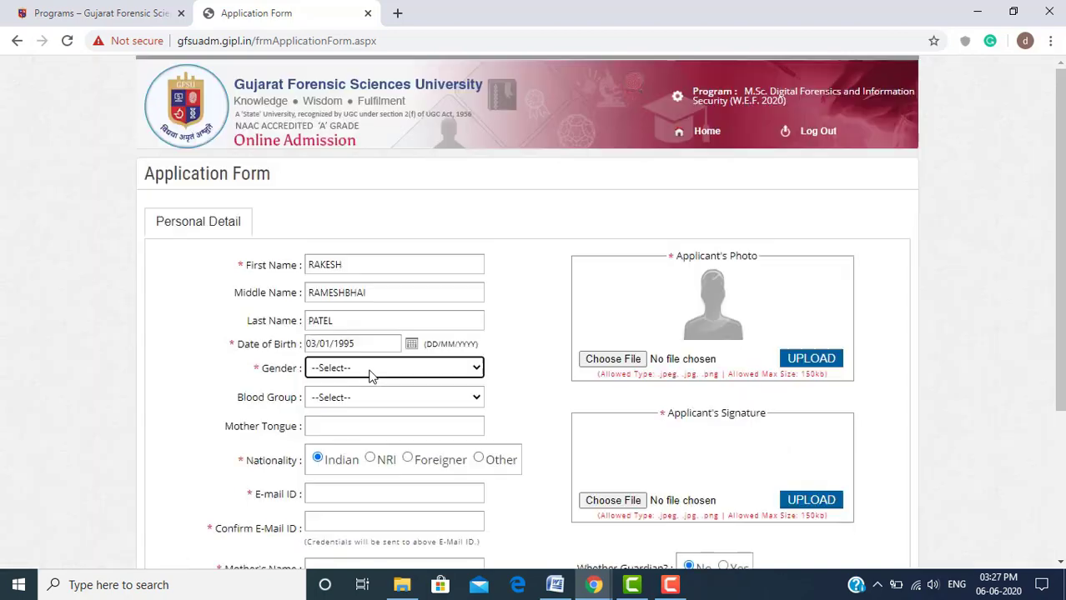
Set Gender to Male and point out the mandatory markers beside Gender and First Name
{"action": "left_click", "coordinate": [376, 368]}
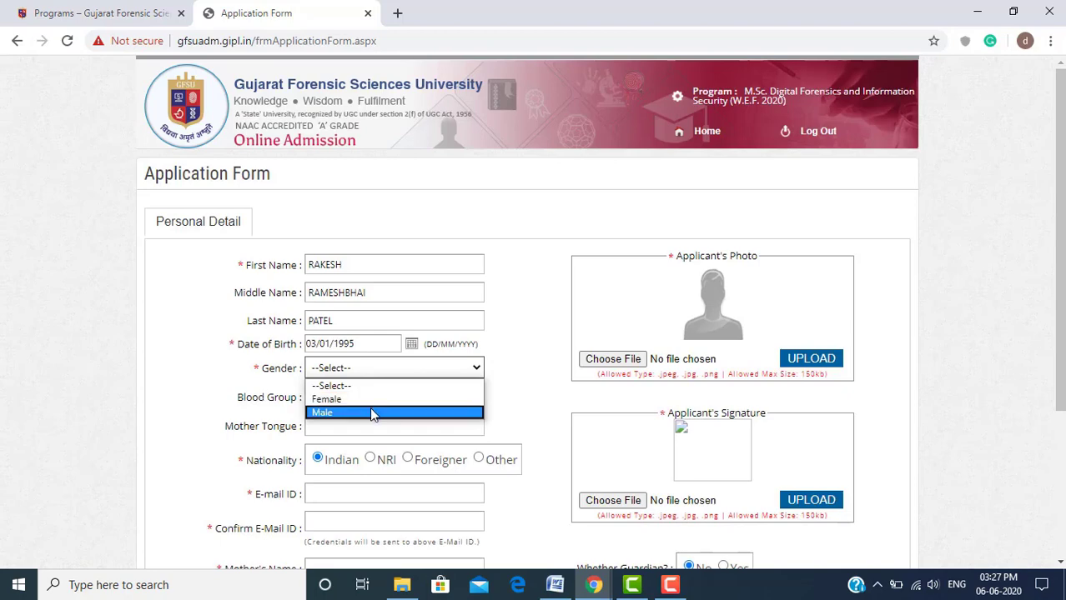
{"action": "left_click", "coordinate": [369, 412]}
{"action": "left_click", "coordinate": [389, 399]}
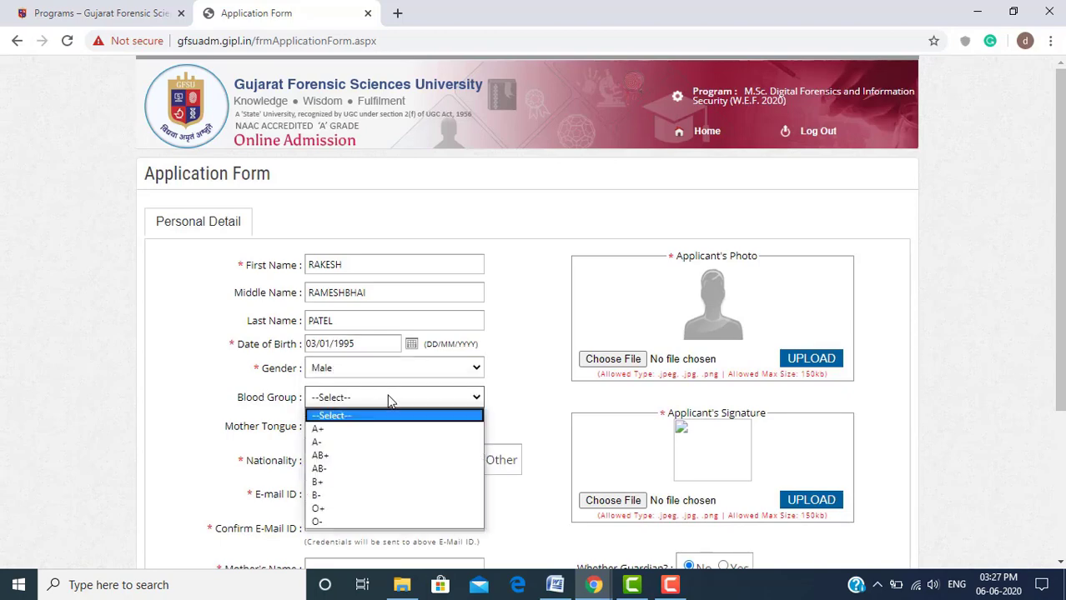
{"action": "left_click", "coordinate": [264, 409]}
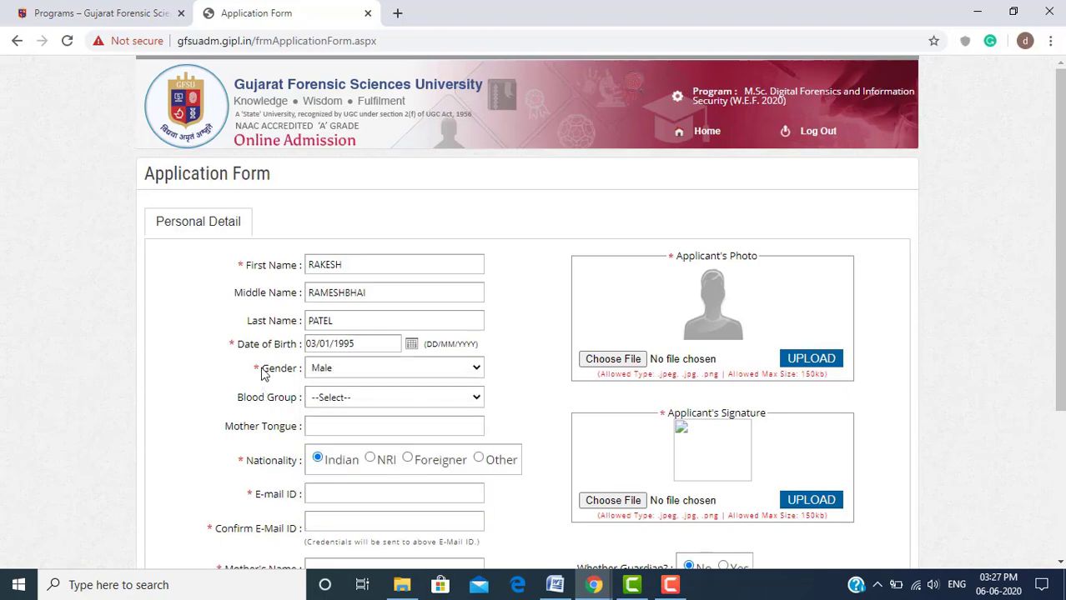
{"action": "left_click_drag", "start_coordinate": [264, 374], "coordinate": [231, 345]}
{"action": "left_click_drag", "start_coordinate": [244, 264], "coordinate": [234, 265]}
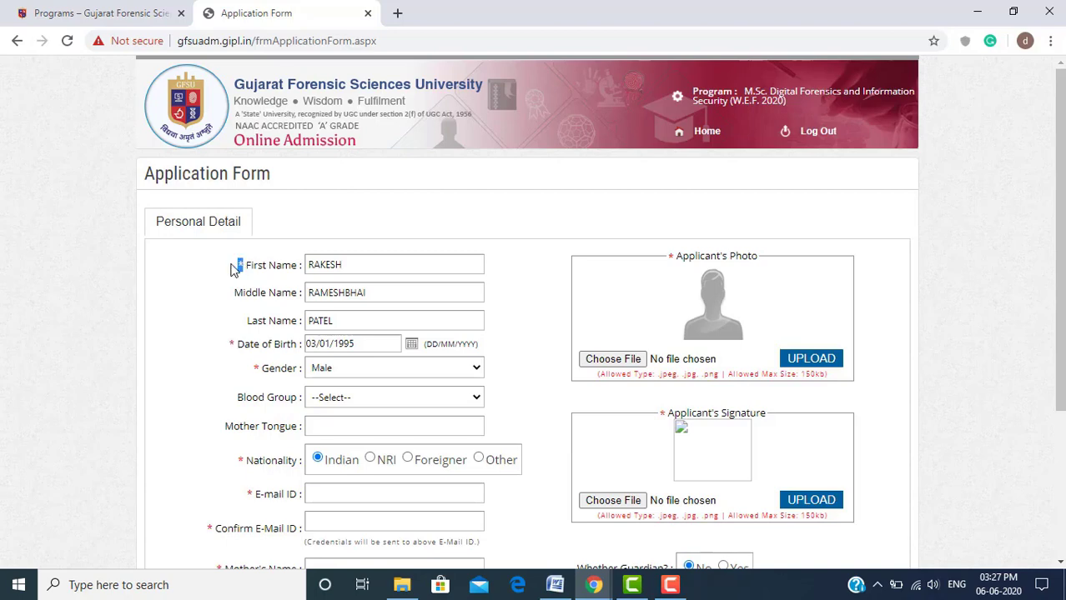
Set Blood Group to A+ and Mother Tongue to Gujarati, then move to the E-mail ID field
{"action": "left_click", "coordinate": [273, 399]}
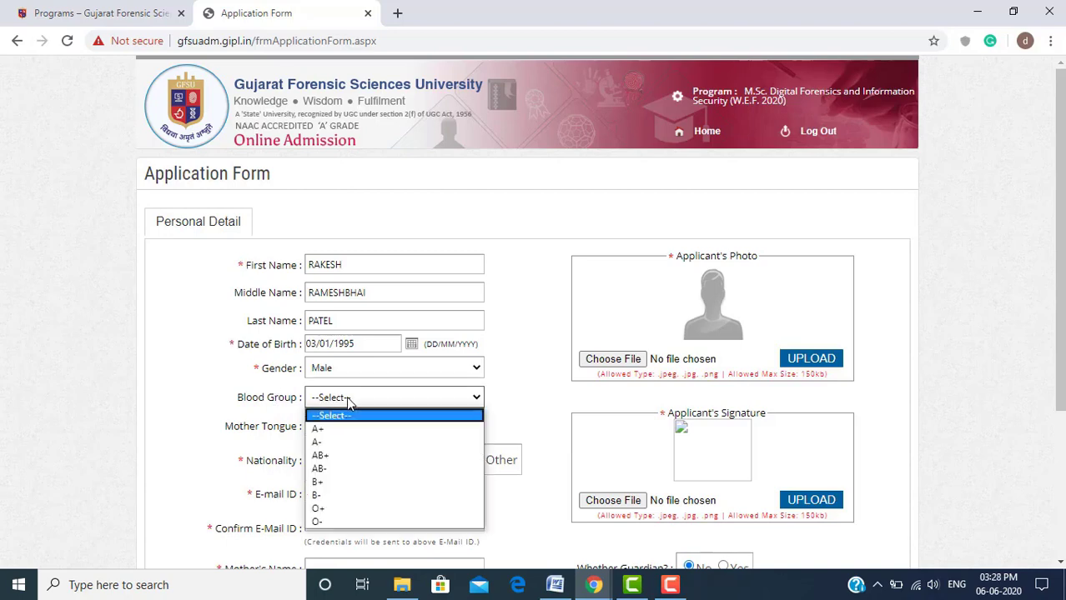
{"action": "left_click", "coordinate": [346, 397]}
{"action": "left_click", "coordinate": [354, 430]}
{"action": "left_click", "coordinate": [368, 425]}
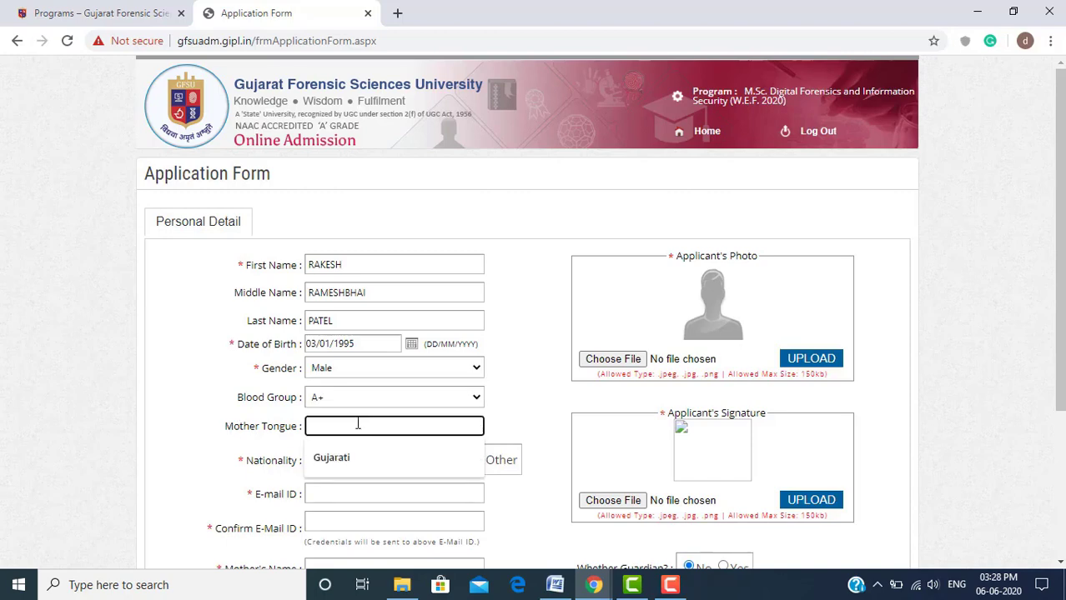
{"action": "left_click", "coordinate": [357, 456]}
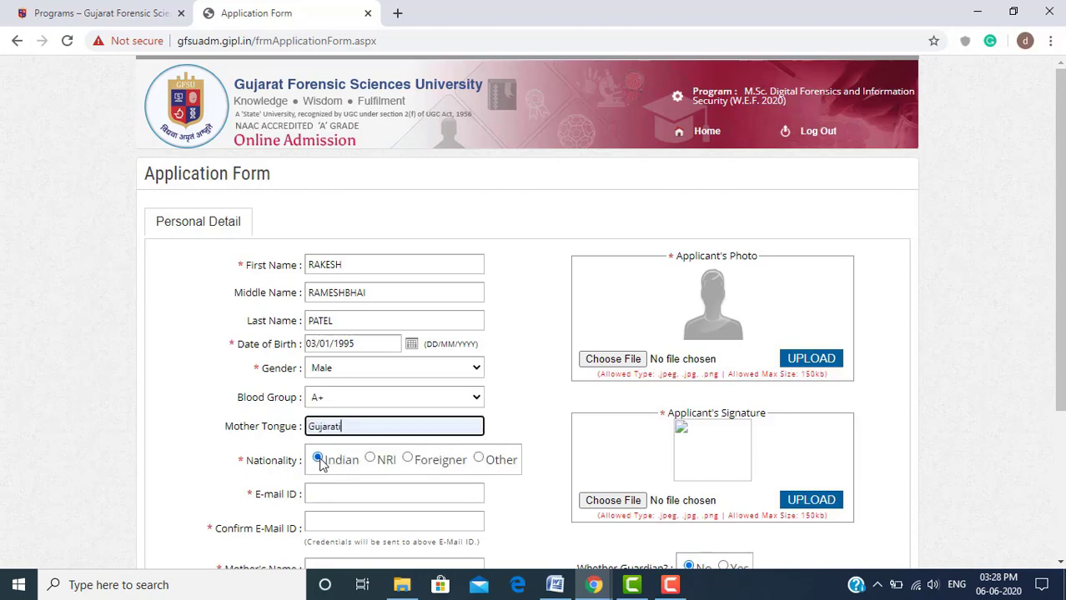
{"action": "scroll", "coordinate": [223, 443], "scroll_direction": "down", "scroll_amount": 2}
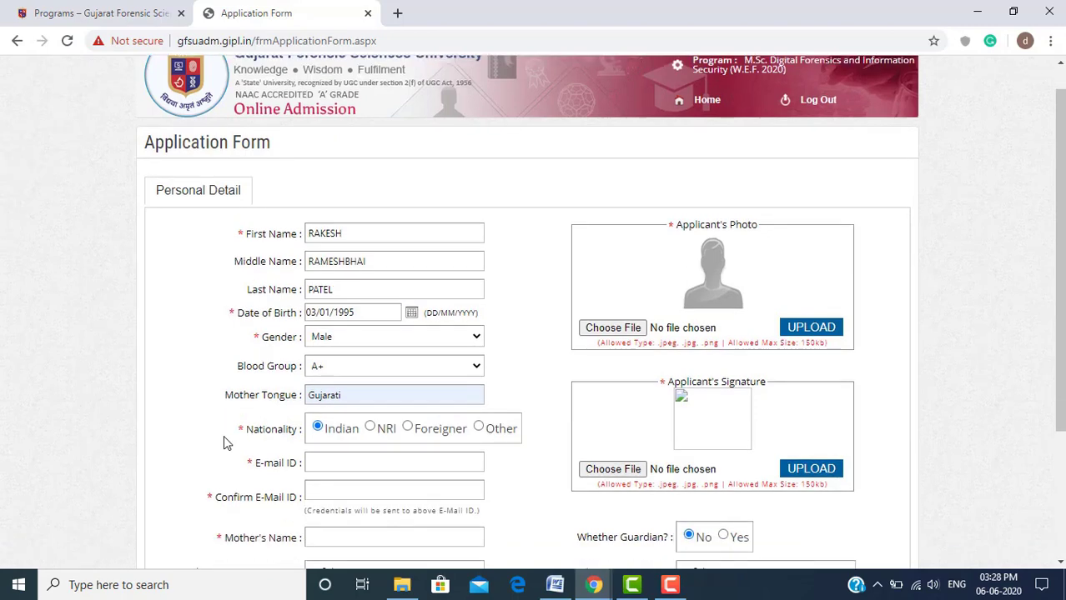
{"action": "left_click", "coordinate": [351, 335]}
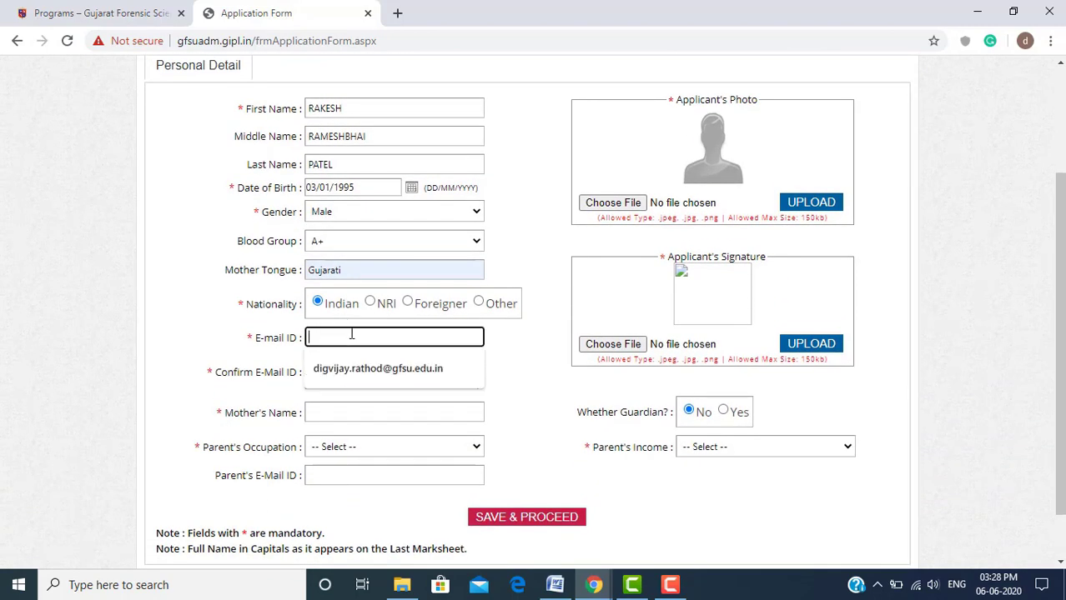
Type the applicant's Gmail address and paste the same address into Confirm E-mail ID
{"action": "type", "text": "GFSU"}
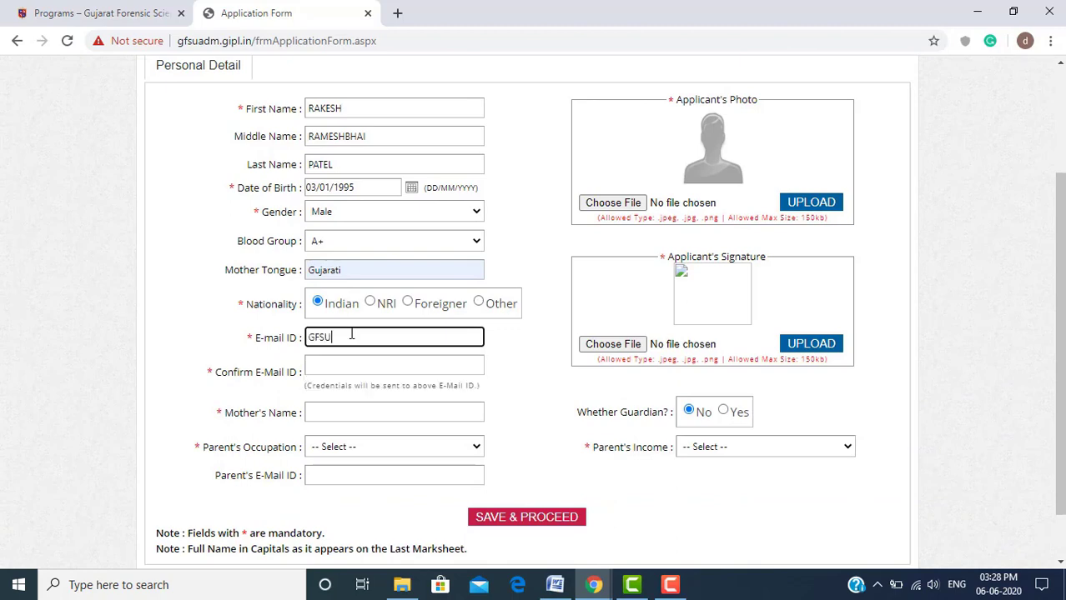
{"action": "key", "text": "BackSpace"}
{"action": "key", "text": "BackSpace"}
{"action": "key", "text": "BackSpace"}
{"action": "key", "text": "BackSpace"}
{"action": "key", "text": "ctrl+a"}
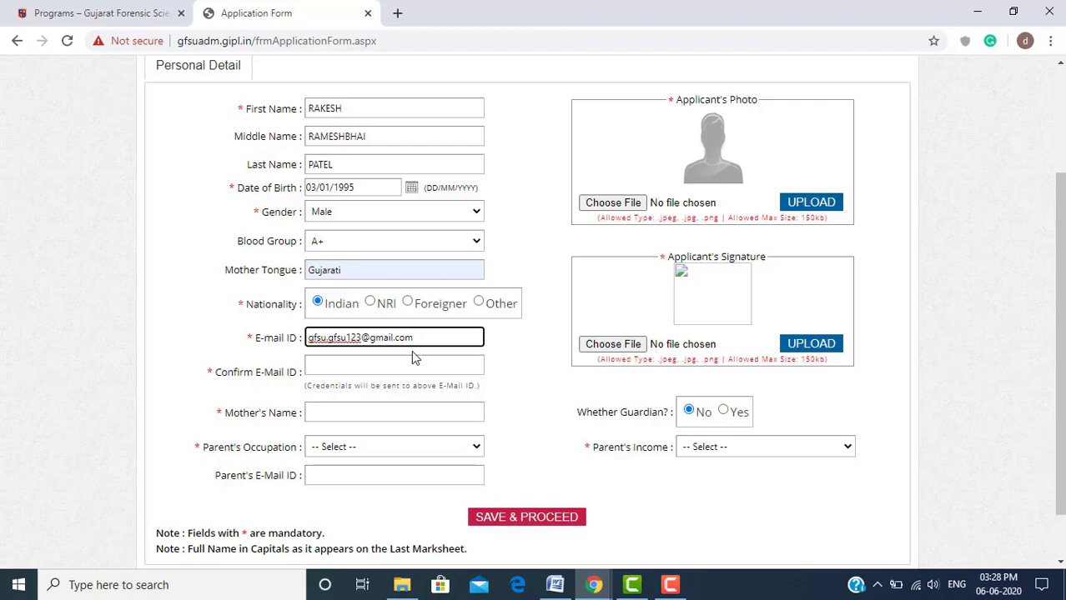
{"action": "key", "text": "ctrl+a"}
{"action": "key", "text": "ctrl+c"}
{"action": "left_click", "coordinate": [417, 364]}
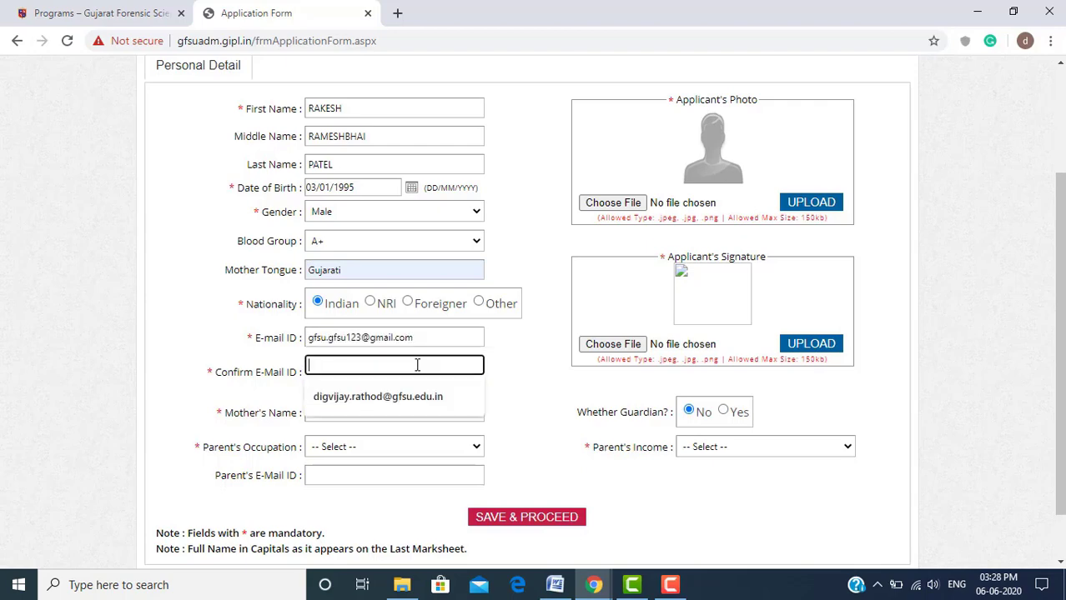
{"action": "key", "text": "ctrl+v"}
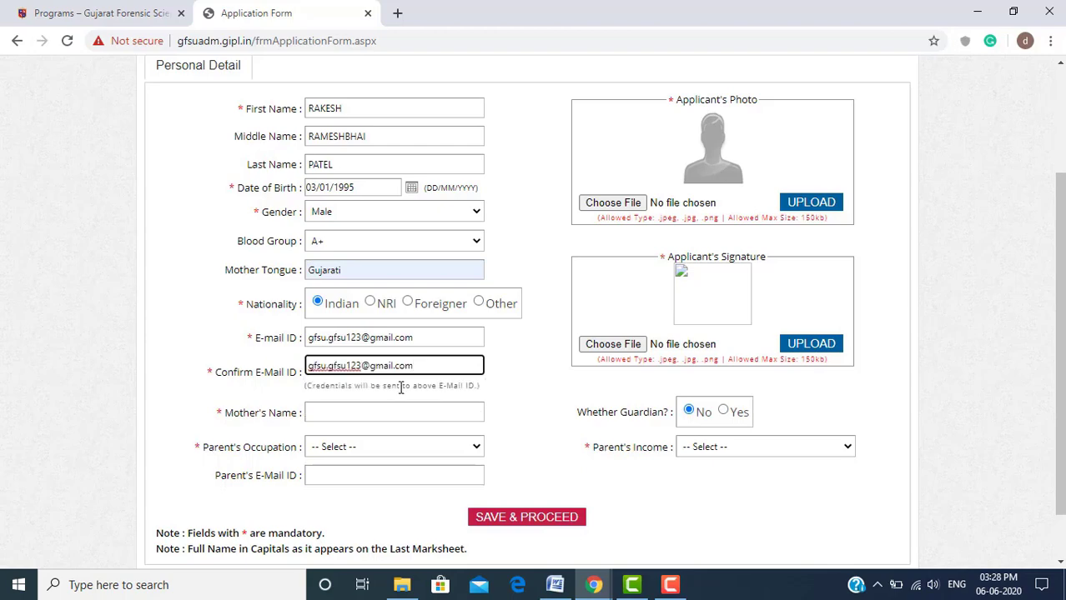
Fill the mother's name from the autofill suggestion and set Parent's Occupation to Business
{"action": "left_click", "coordinate": [392, 410]}
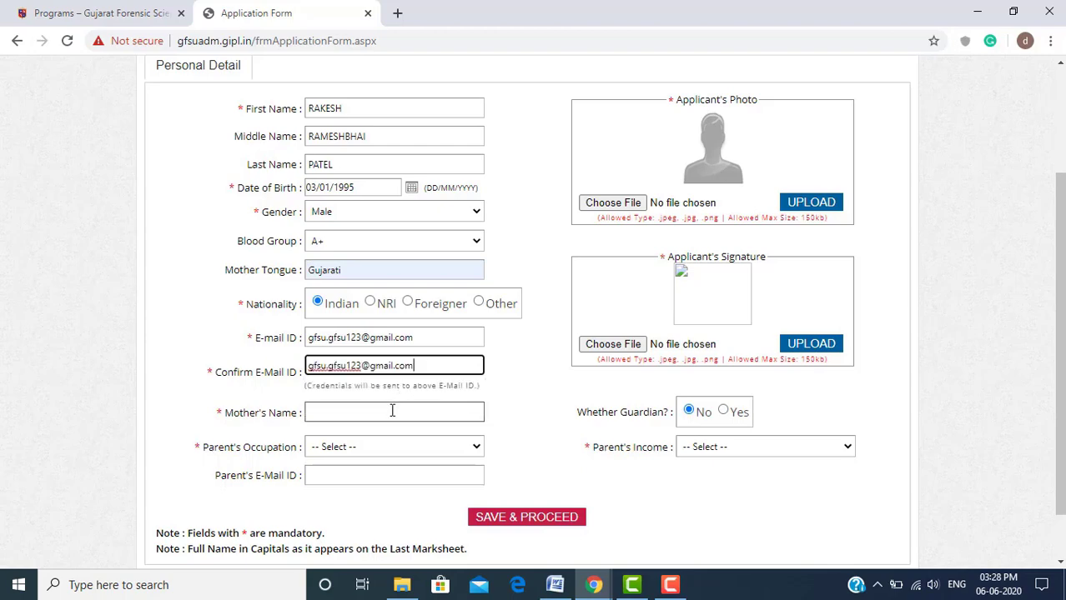
{"action": "left_click", "coordinate": [271, 399]}
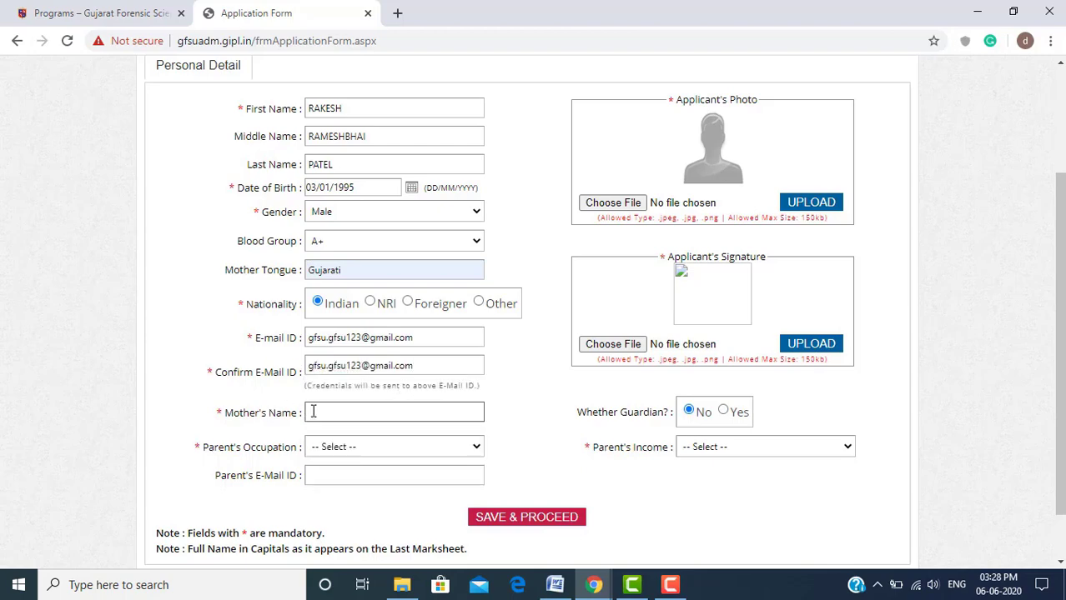
{"action": "left_click", "coordinate": [312, 411]}
{"action": "left_click", "coordinate": [324, 439]}
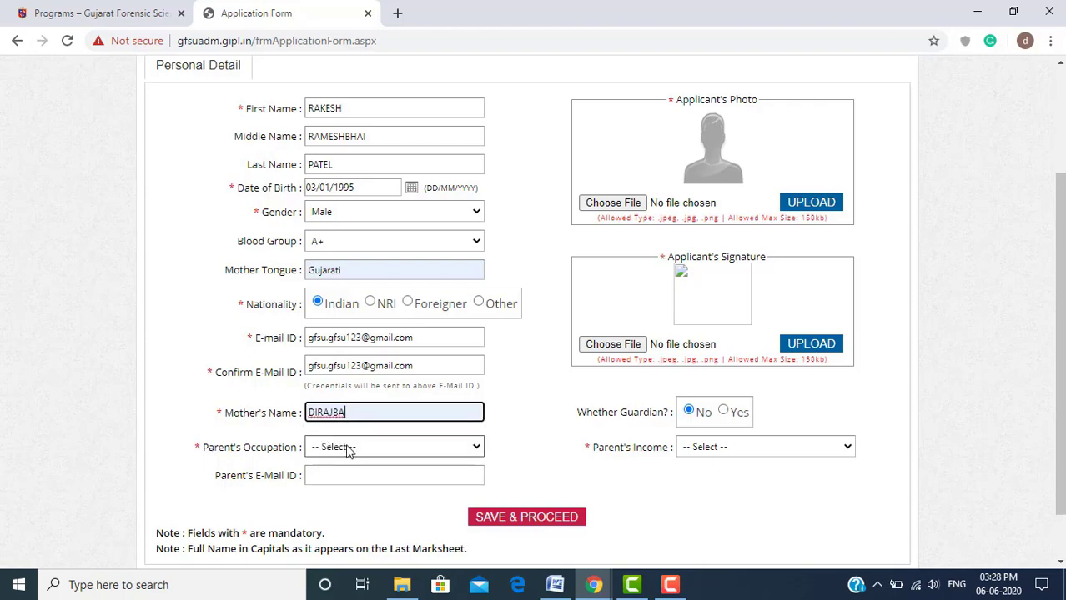
{"action": "left_click", "coordinate": [349, 448]}
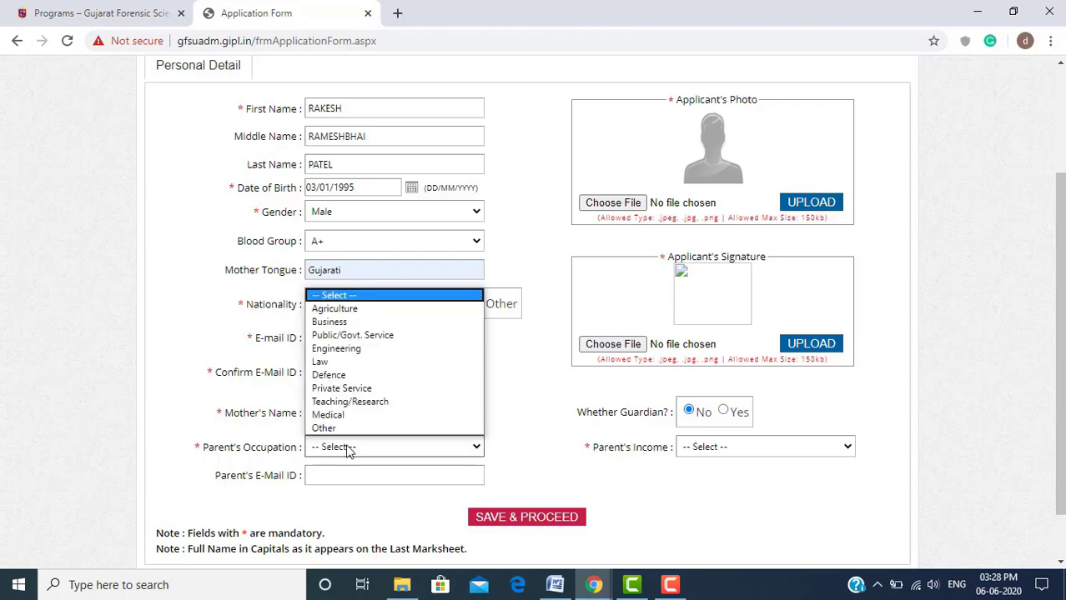
{"action": "left_click", "coordinate": [351, 321]}
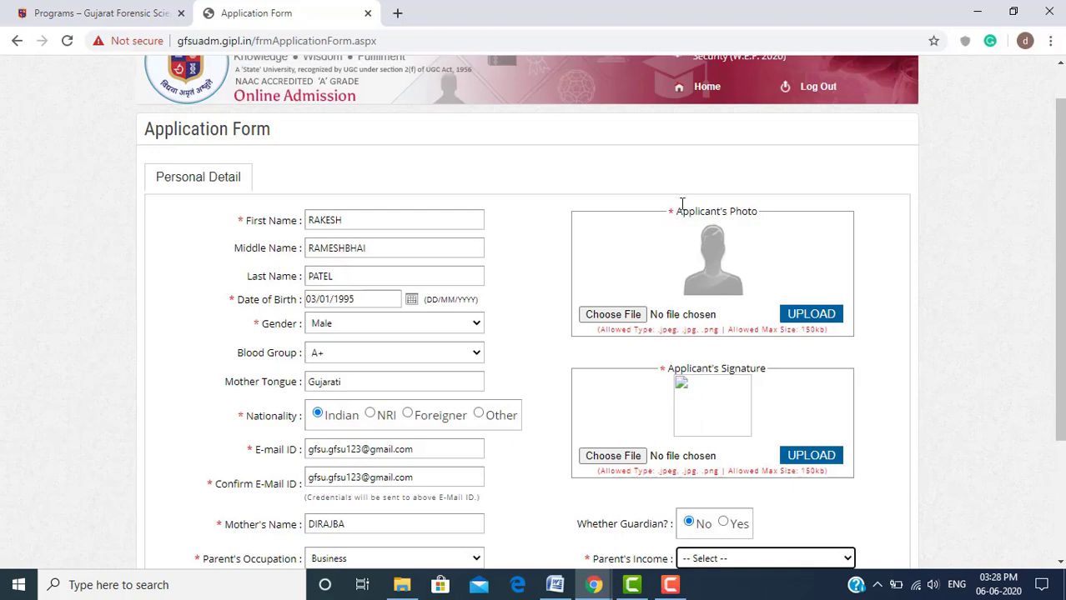
Point out the Applicant's Photo heading, allowed file types and 150kb size limit
{"action": "left_click_drag", "start_coordinate": [679, 211], "coordinate": [760, 221]}
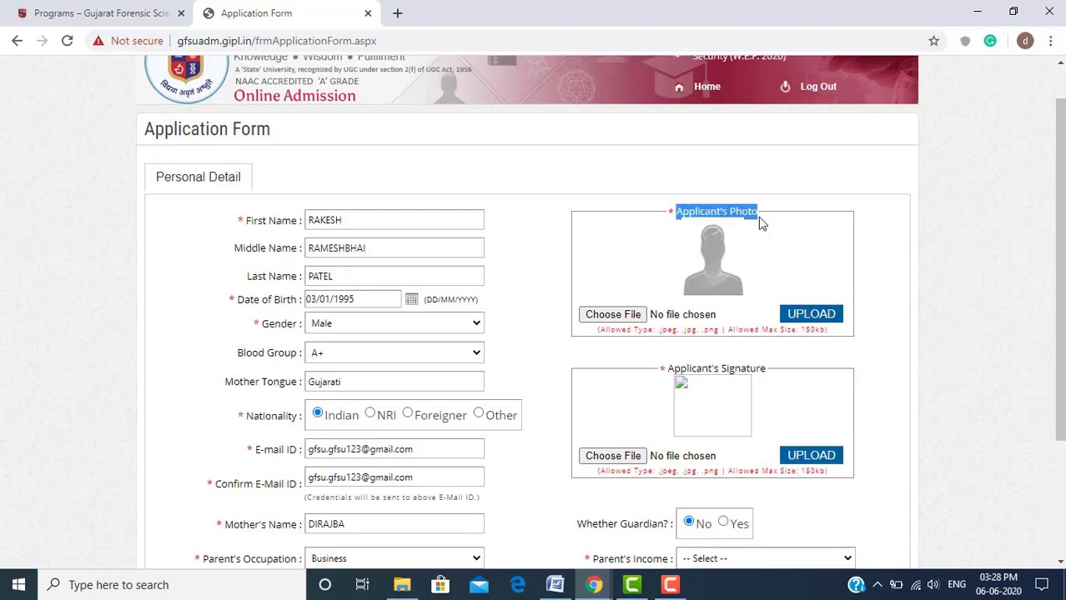
{"action": "left_click", "coordinate": [759, 219]}
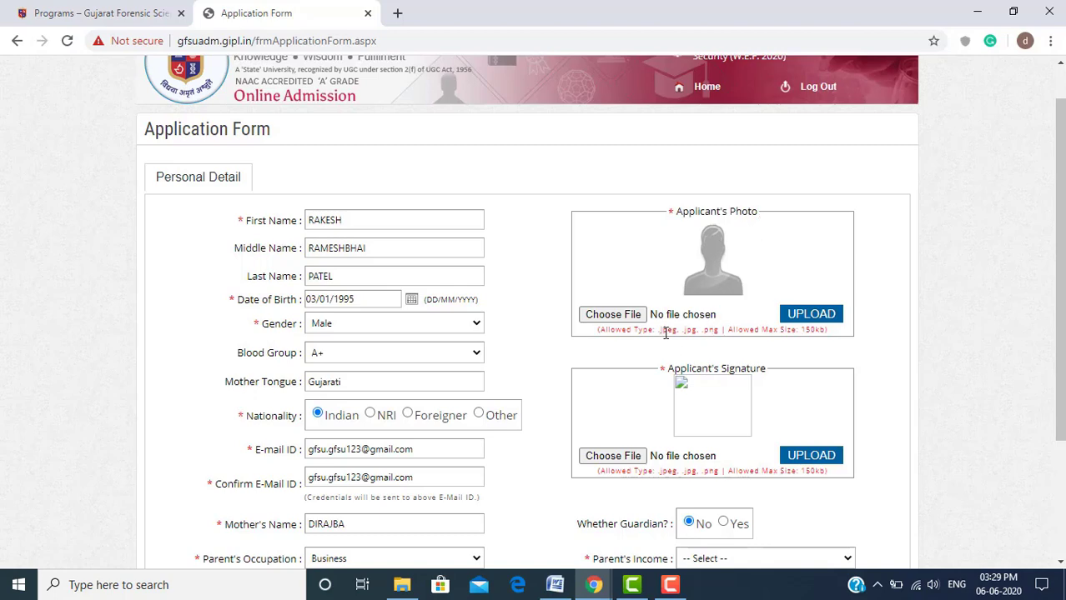
{"action": "left_click_drag", "start_coordinate": [660, 333], "coordinate": [722, 335]}
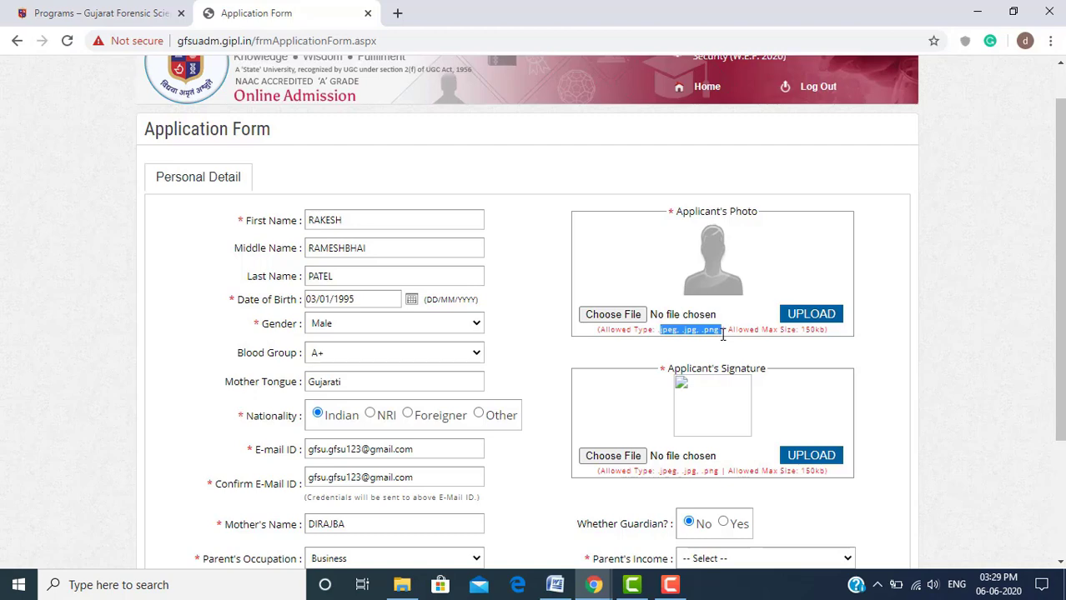
{"action": "left_click", "coordinate": [768, 334]}
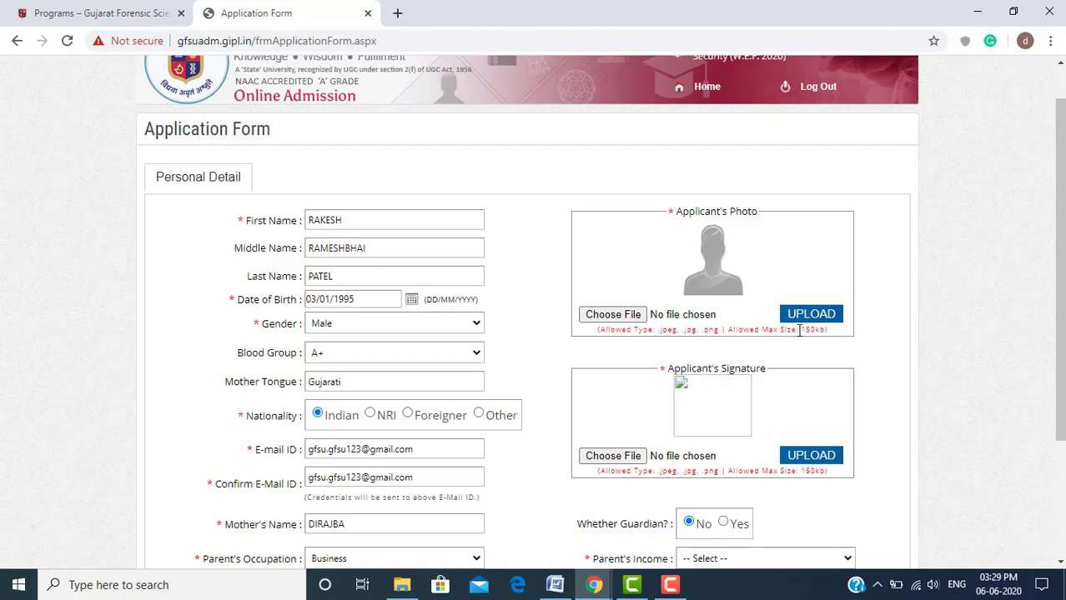
{"action": "left_click_drag", "start_coordinate": [799, 331], "coordinate": [825, 331]}
Upload Untitled.png from Pictures as the applicant's photo
{"action": "left_click", "coordinate": [631, 317]}
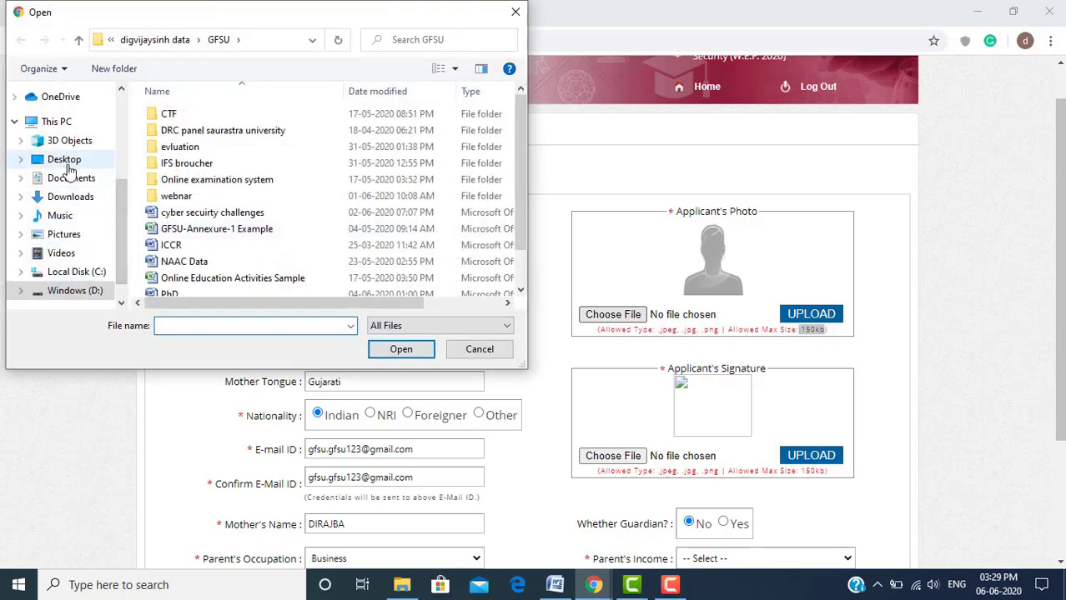
{"action": "left_click", "coordinate": [66, 236]}
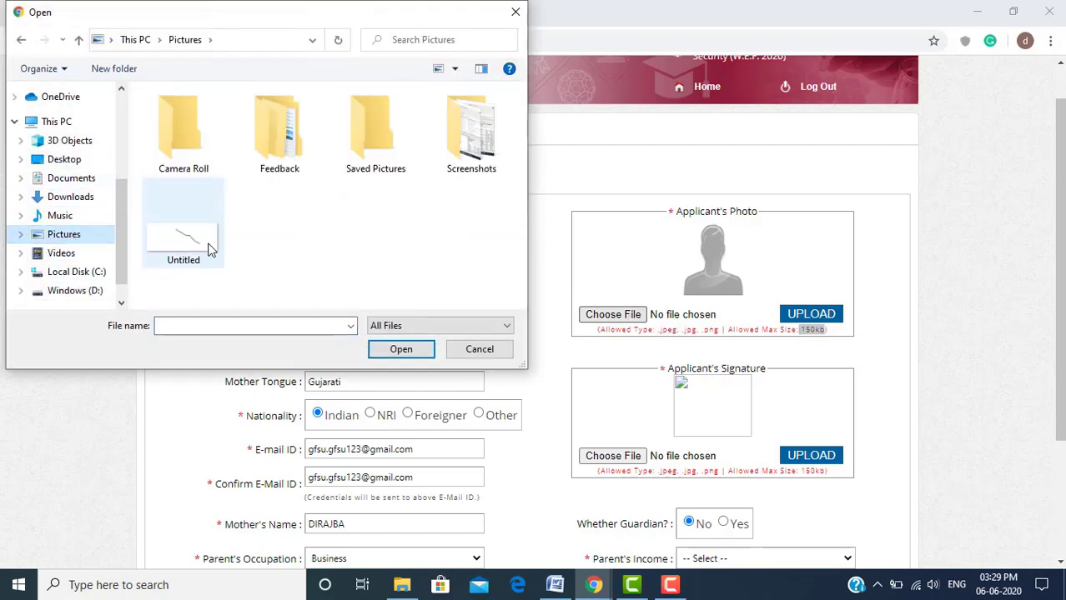
{"action": "left_click", "coordinate": [210, 246]}
{"action": "left_click", "coordinate": [404, 351]}
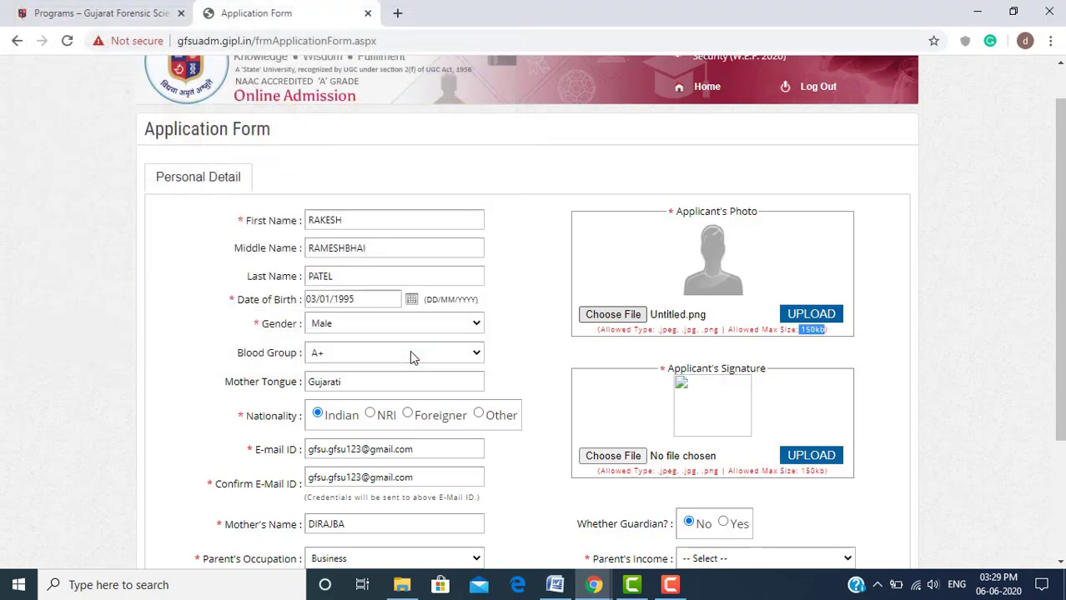
{"action": "left_click", "coordinate": [806, 320]}
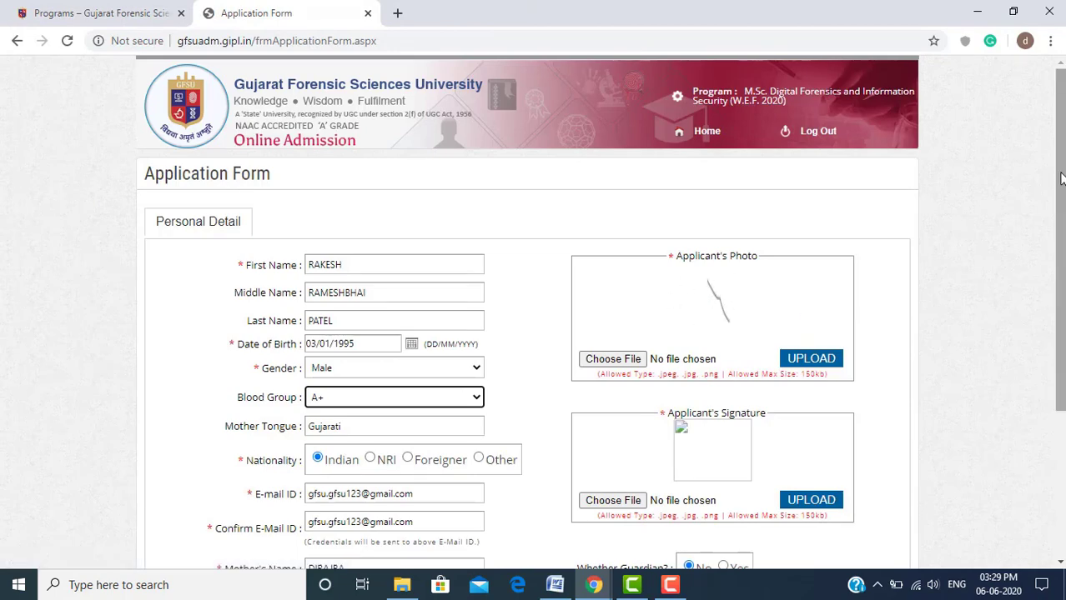
Point out the Applicant's Signature heading, allowed file types and 150kb size limit
{"action": "left_click_drag", "start_coordinate": [1055, 173], "coordinate": [1062, 280]}
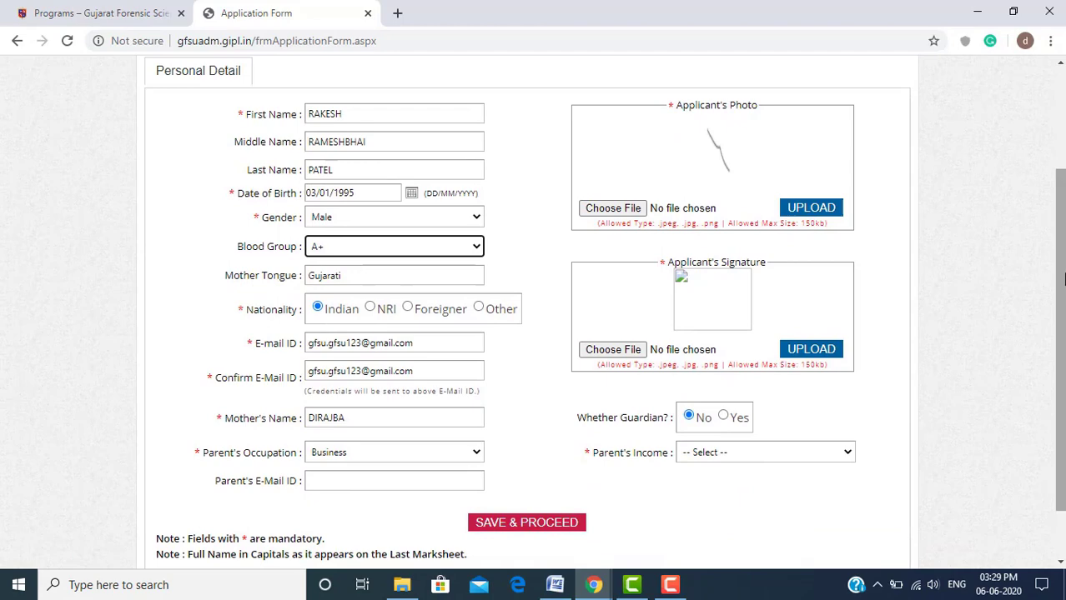
{"action": "left_click", "coordinate": [731, 261]}
{"action": "double_click", "coordinate": [731, 261]}
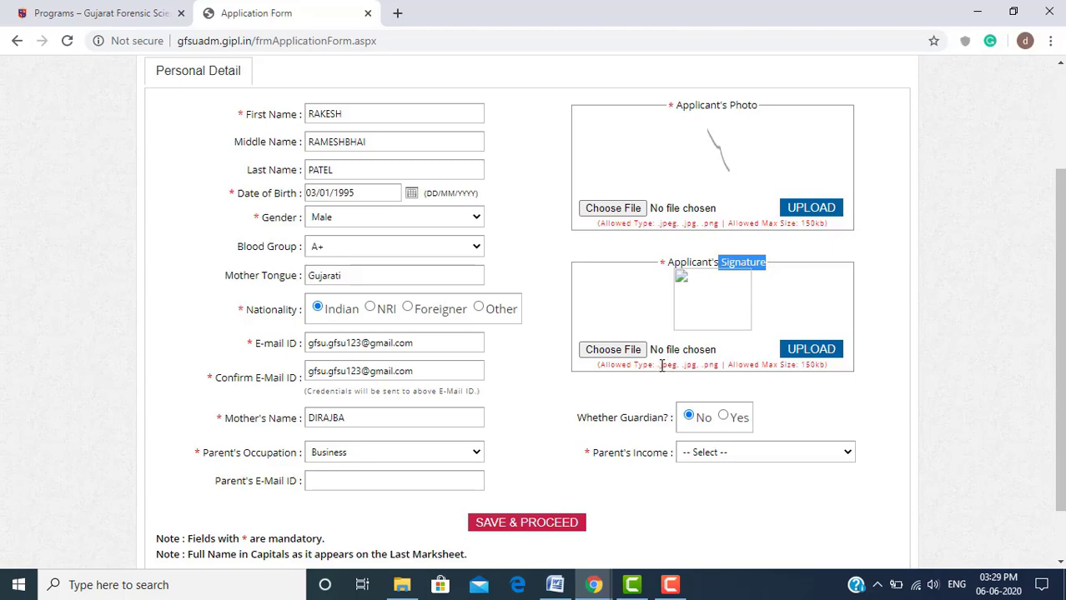
{"action": "left_click_drag", "start_coordinate": [661, 365], "coordinate": [680, 365]}
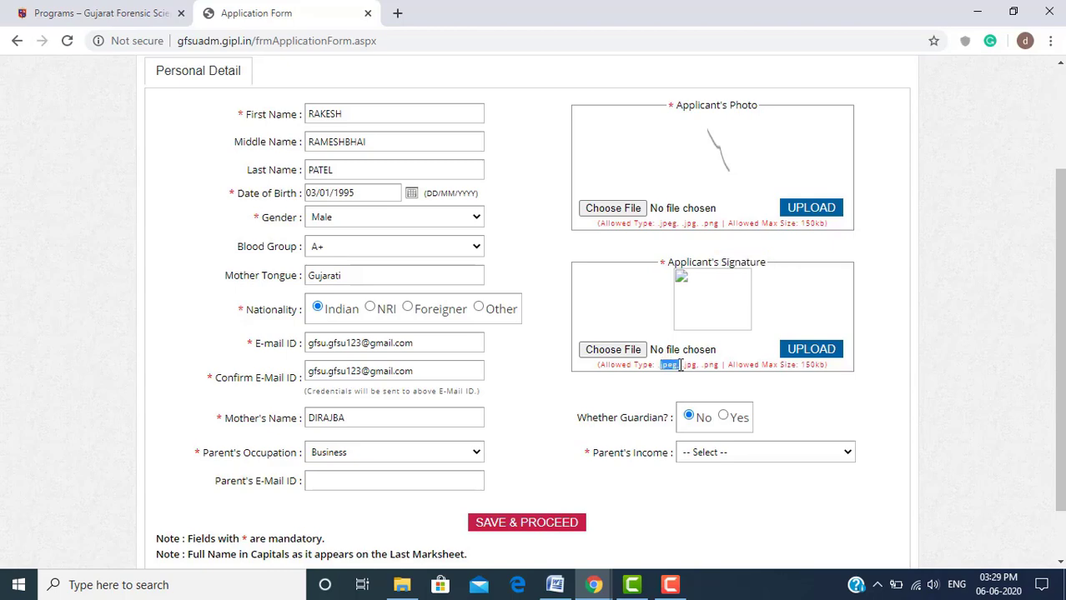
{"action": "left_click", "coordinate": [687, 365]}
{"action": "left_click_drag", "start_coordinate": [800, 365], "coordinate": [827, 366]}
Upload Untitled.png from Pictures as the applicant's signature
{"action": "left_click", "coordinate": [611, 350]}
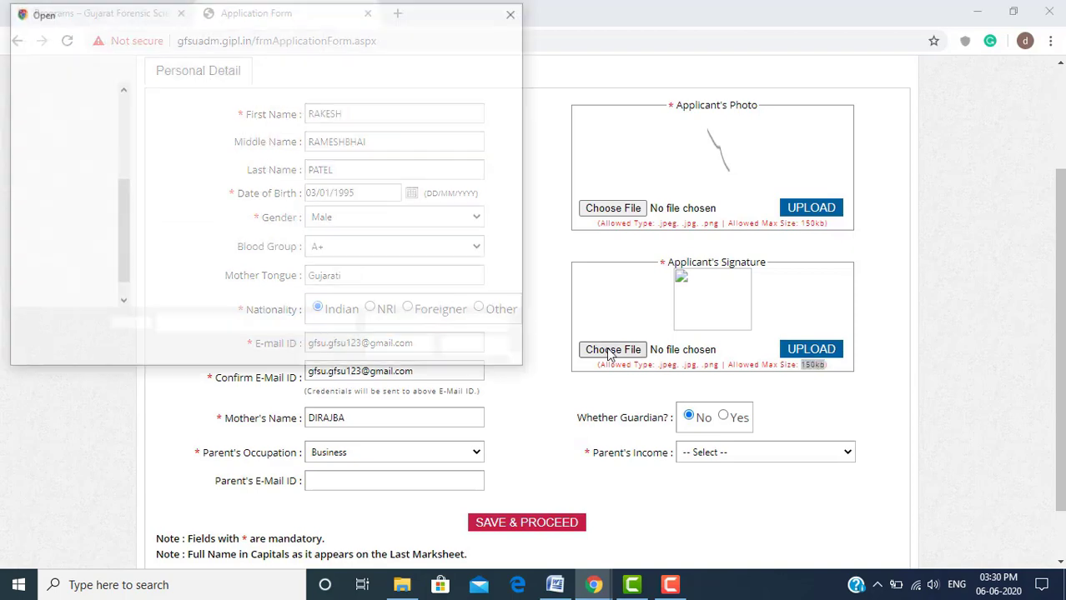
{"action": "left_click", "coordinate": [190, 207]}
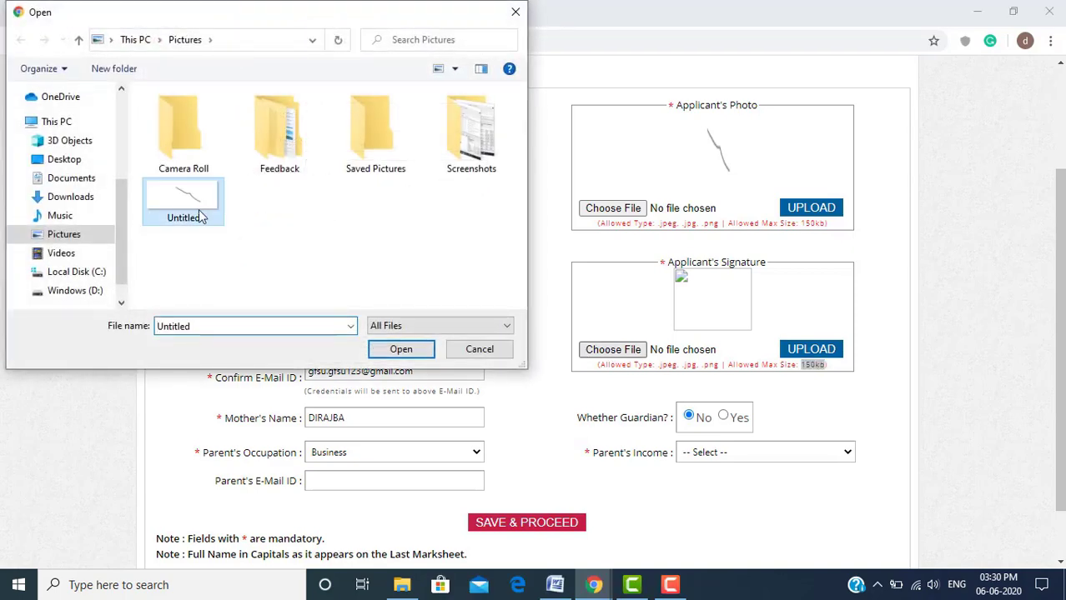
{"action": "left_click", "coordinate": [421, 359]}
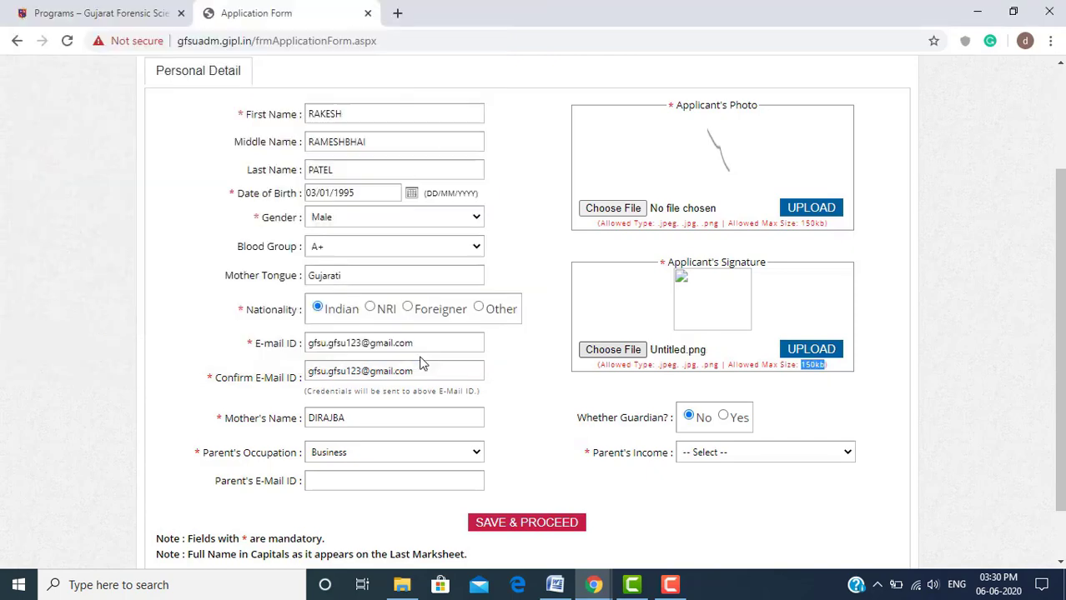
{"action": "left_click", "coordinate": [784, 351]}
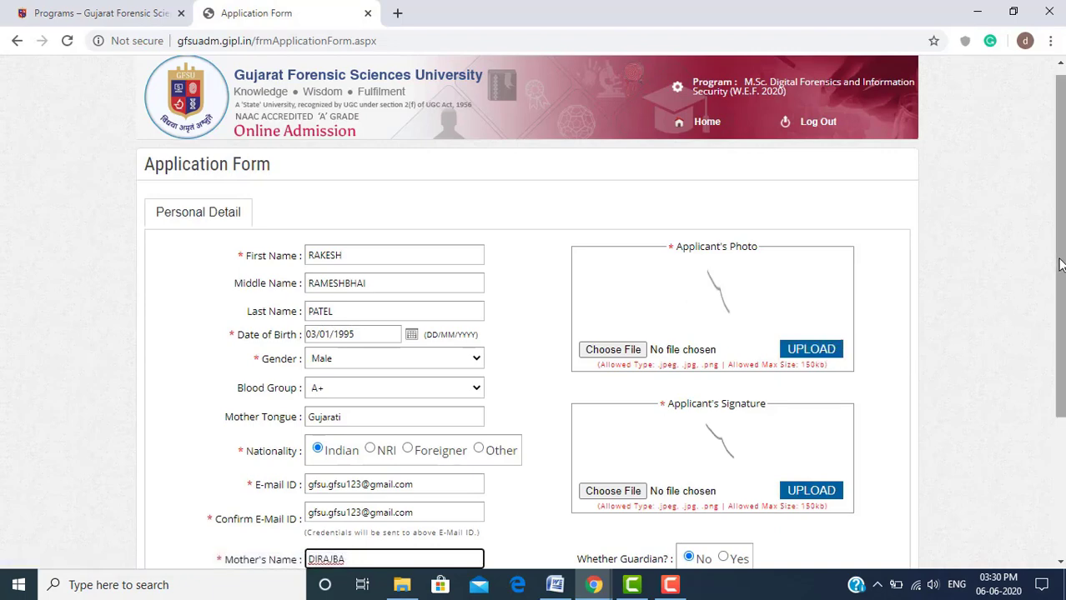
Scroll past Mother's Name and highlight the 'Whether Guardian?' question text
{"action": "scroll", "coordinate": [1059, 266], "scroll_direction": "down", "scroll_amount": 3}
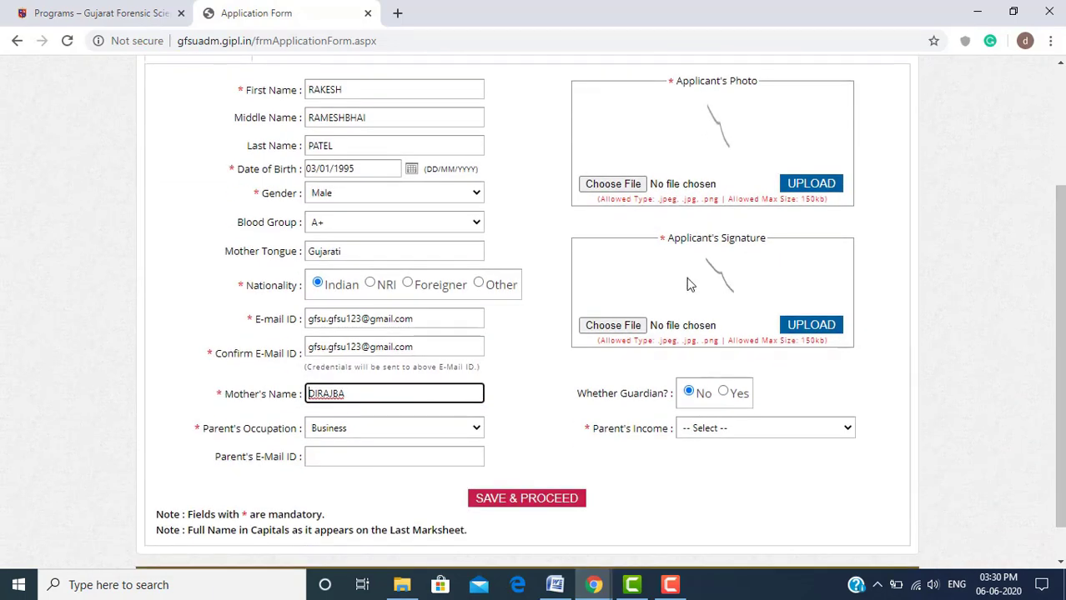
{"action": "left_click", "coordinate": [616, 394]}
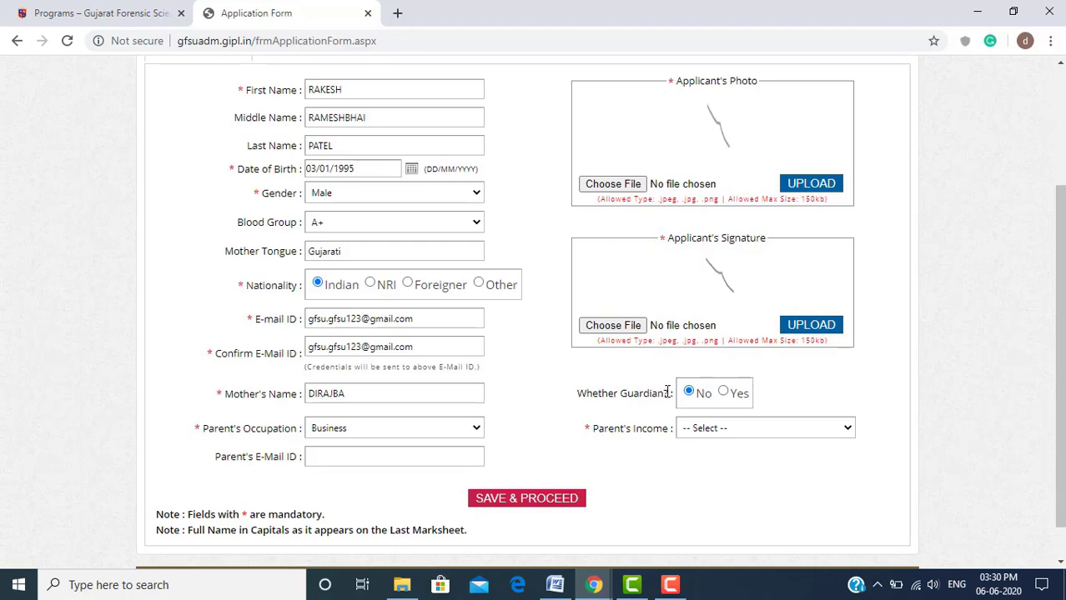
{"action": "left_click_drag", "start_coordinate": [668, 393], "coordinate": [581, 396]}
{"action": "double_click", "coordinate": [581, 396]}
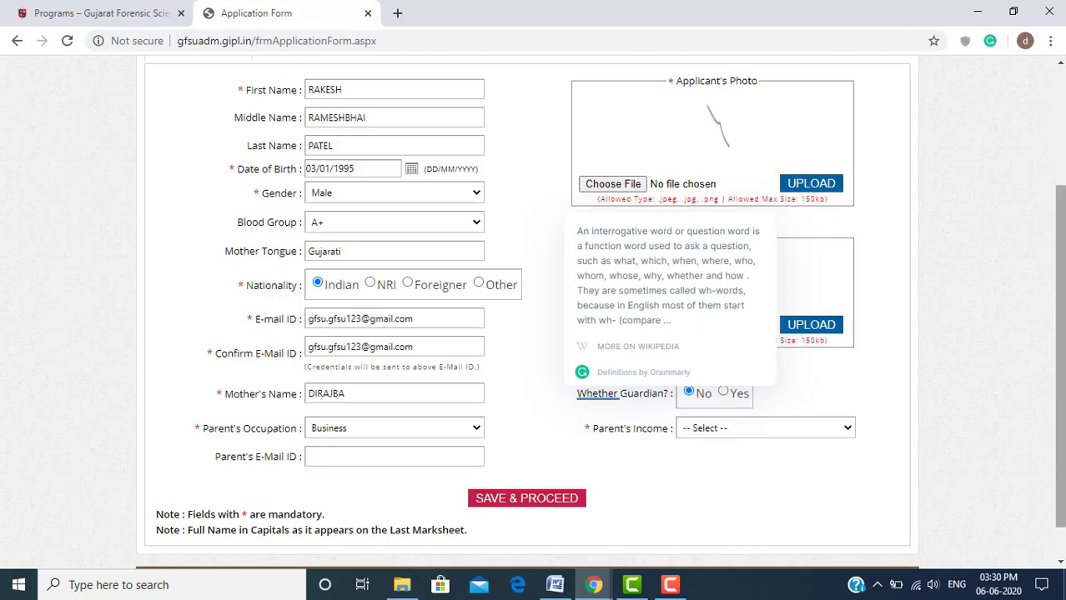
{"action": "left_click", "coordinate": [878, 373]}
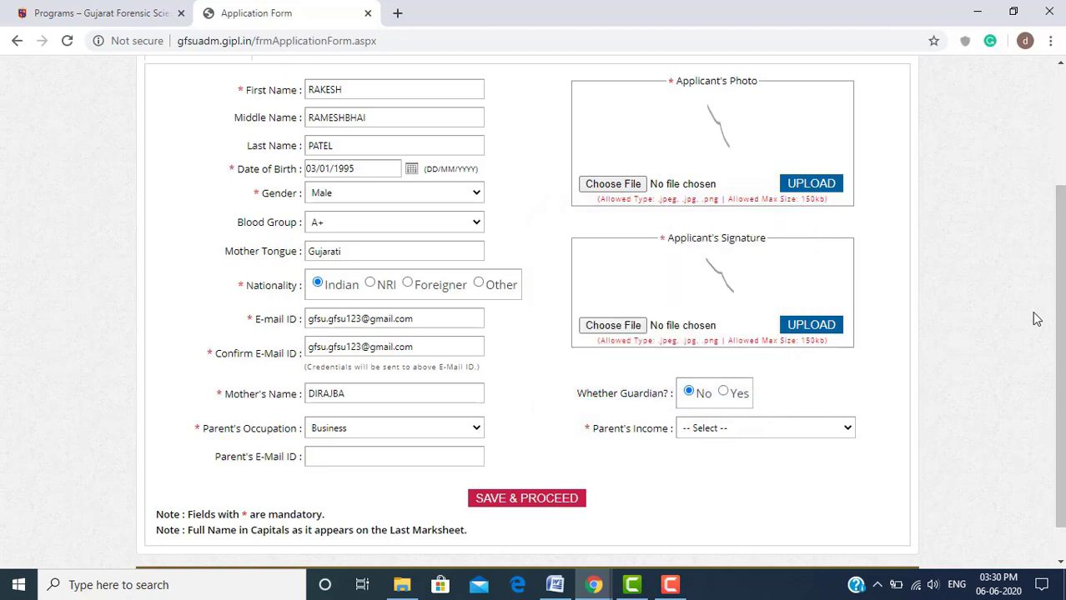
Set Parent's Income to Between 2 to 5 Lakhs, leave Parent's E-Mail ID blank, and save
{"action": "scroll", "coordinate": [1059, 302], "scroll_direction": "down", "scroll_amount": 1}
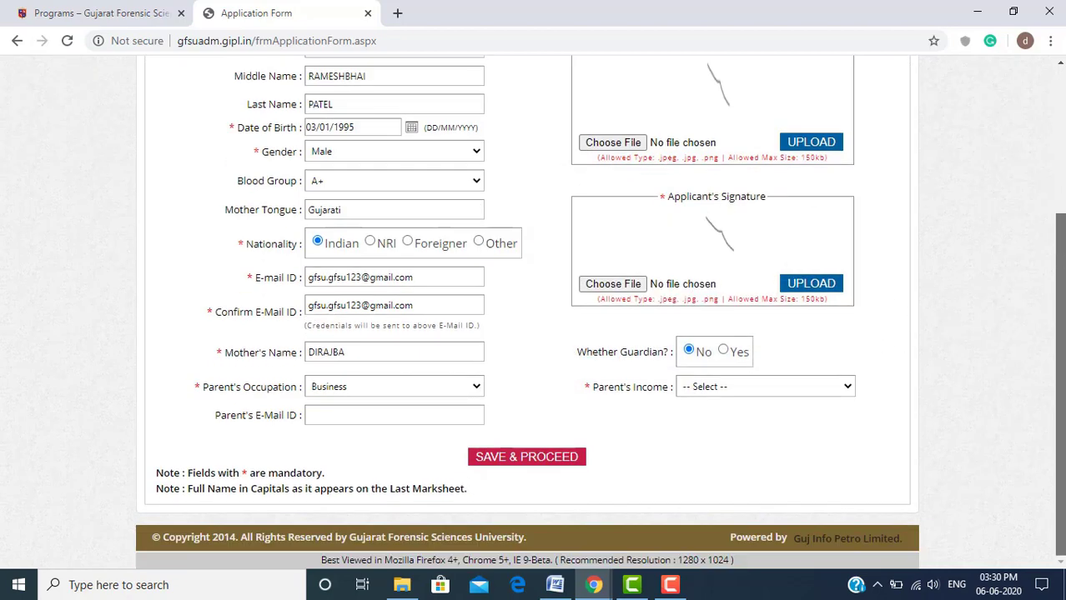
{"action": "left_click", "coordinate": [835, 387]}
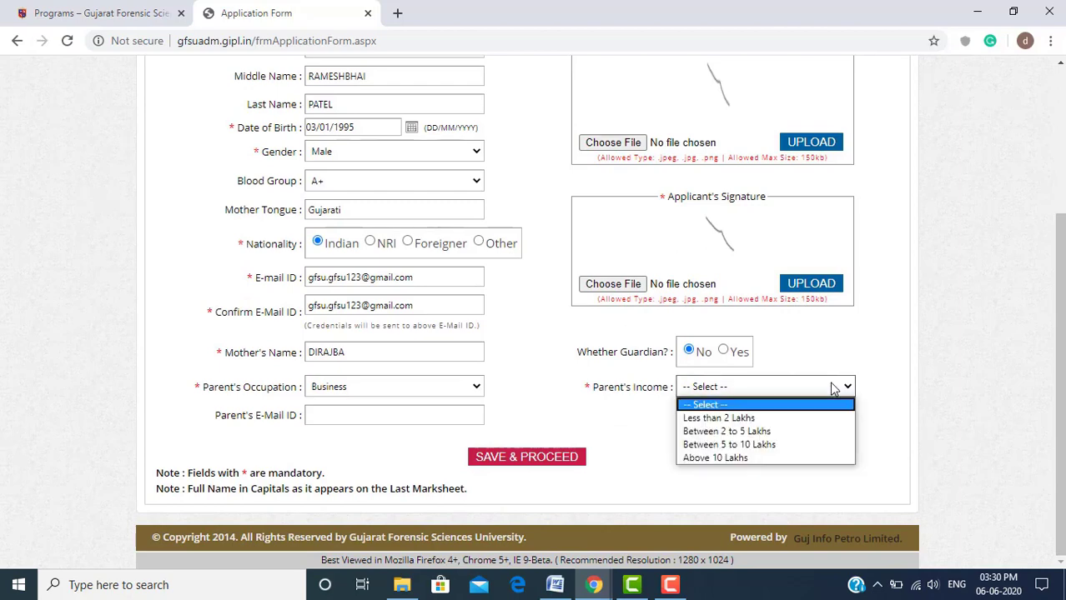
{"action": "left_click", "coordinate": [812, 434]}
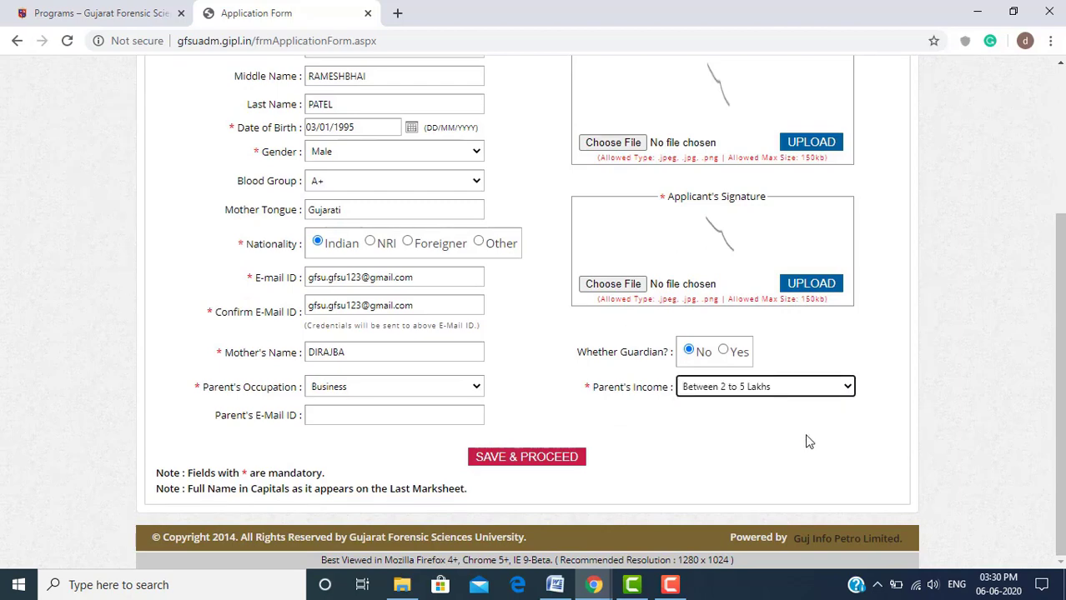
{"action": "left_click", "coordinate": [407, 416]}
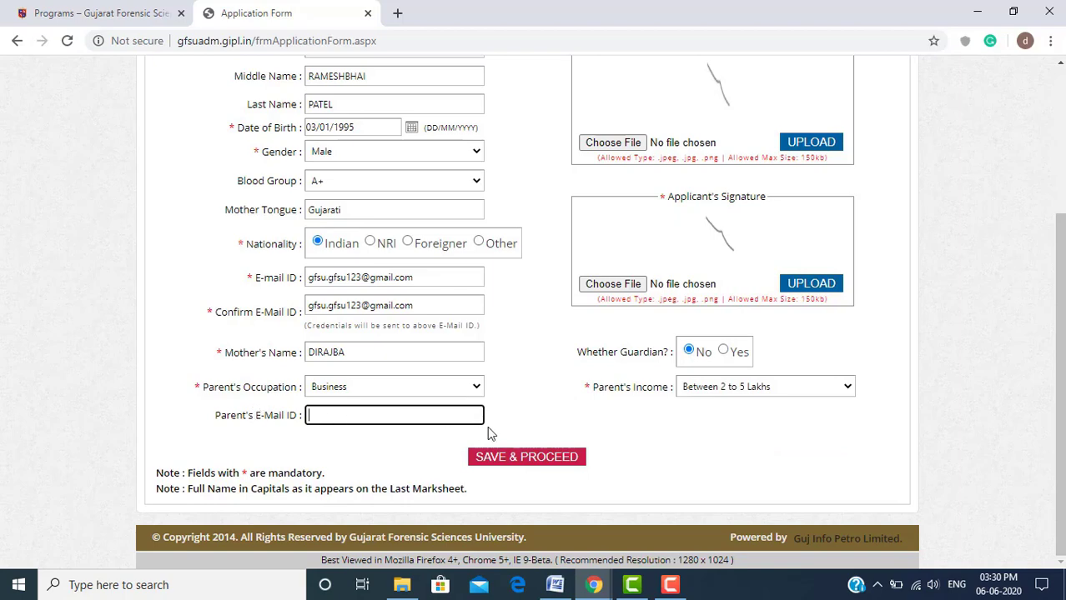
{"action": "left_click", "coordinate": [523, 458]}
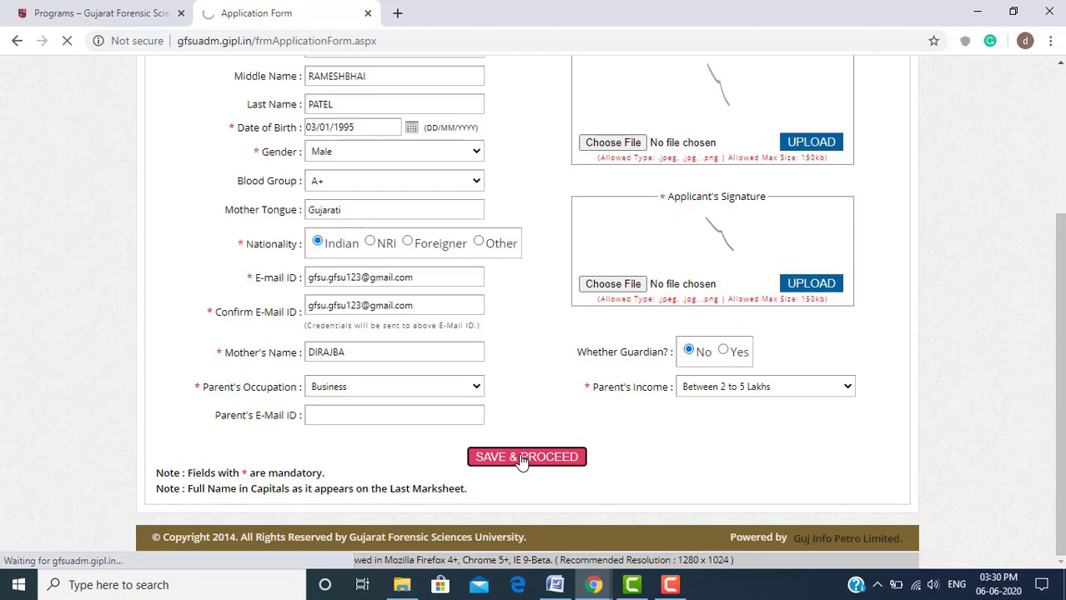
{"action": "left_click", "coordinate": [670, 585]}
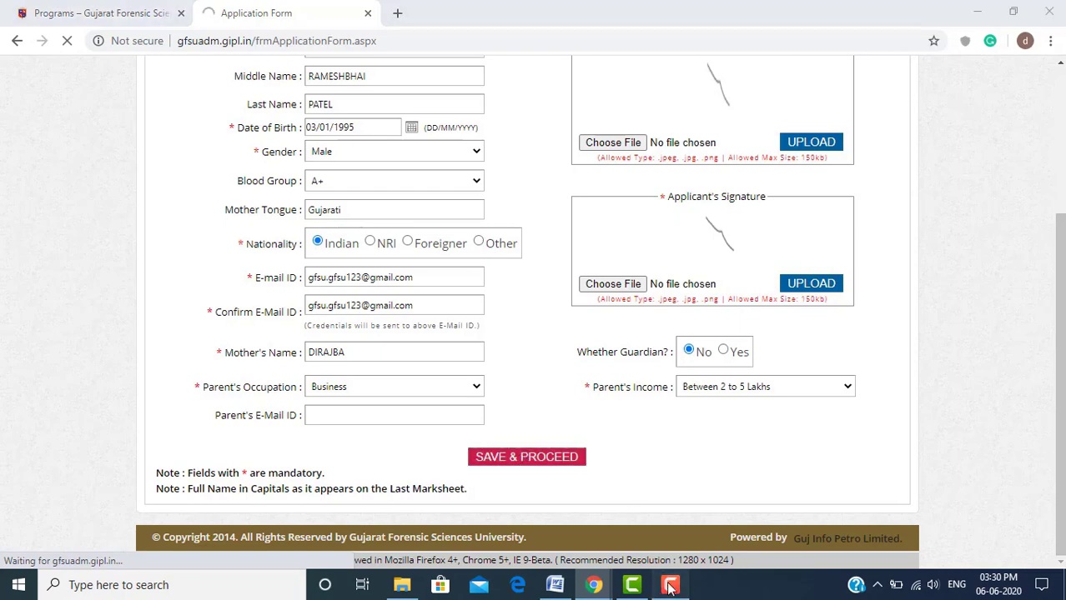
{"action": "left_click", "coordinate": [990, 510]}
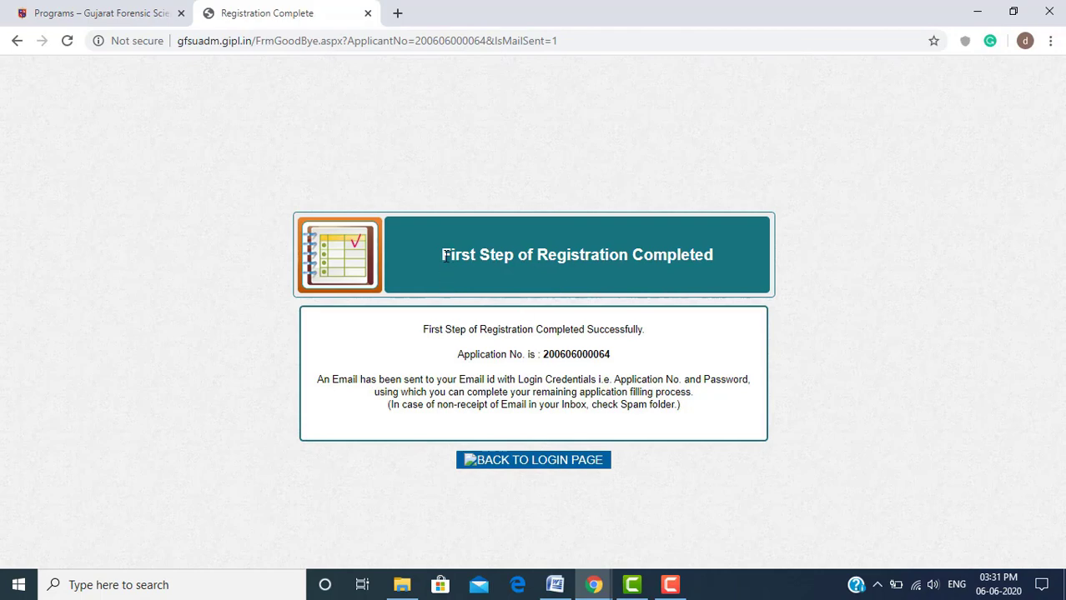
Review the Registration Complete heading, application number and credentials note, then switch to Gmail
{"action": "left_click_drag", "start_coordinate": [461, 260], "coordinate": [686, 275]}
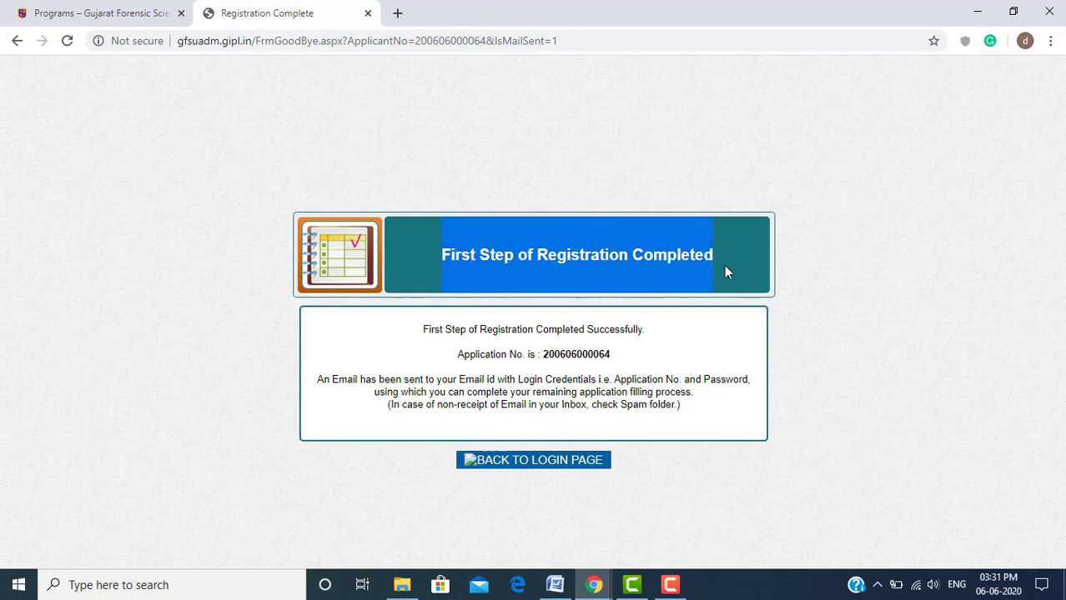
{"action": "left_click", "coordinate": [526, 327]}
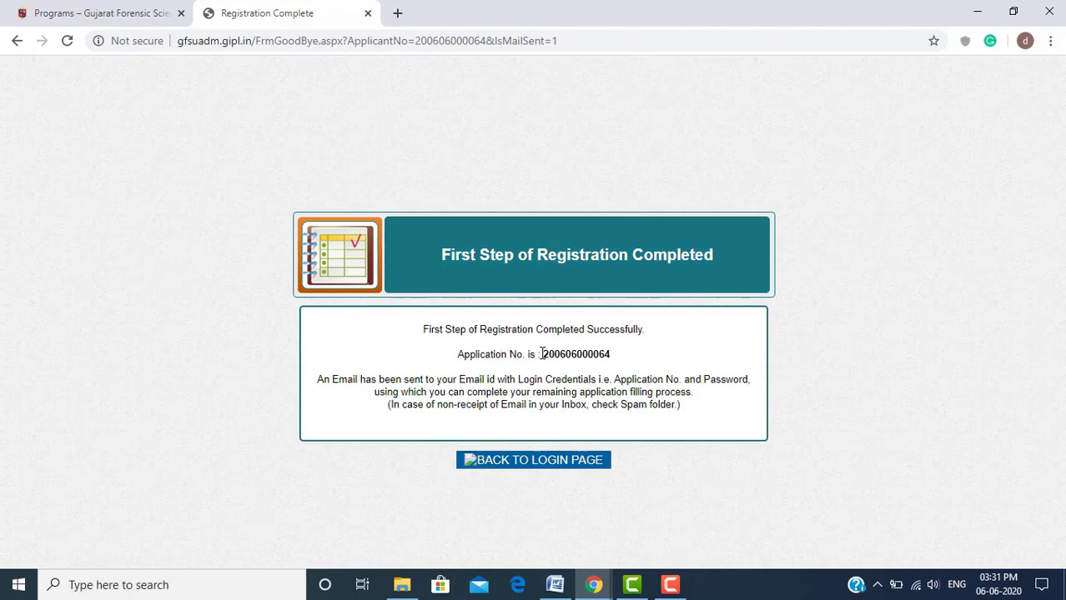
{"action": "left_click_drag", "start_coordinate": [542, 355], "coordinate": [615, 356]}
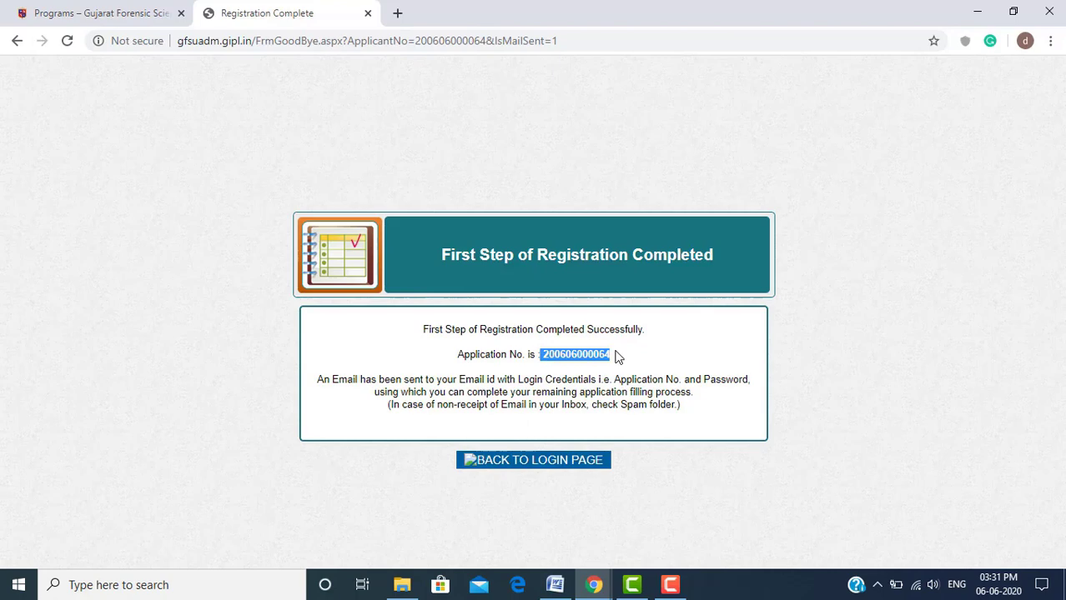
{"action": "left_click", "coordinate": [617, 356]}
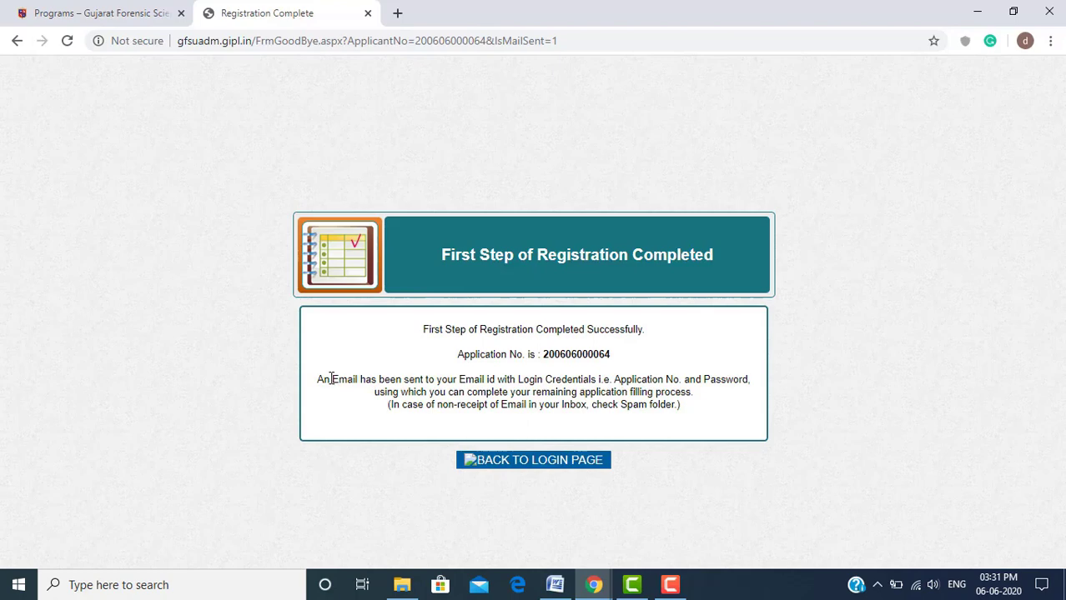
{"action": "left_click_drag", "start_coordinate": [332, 380], "coordinate": [597, 379]}
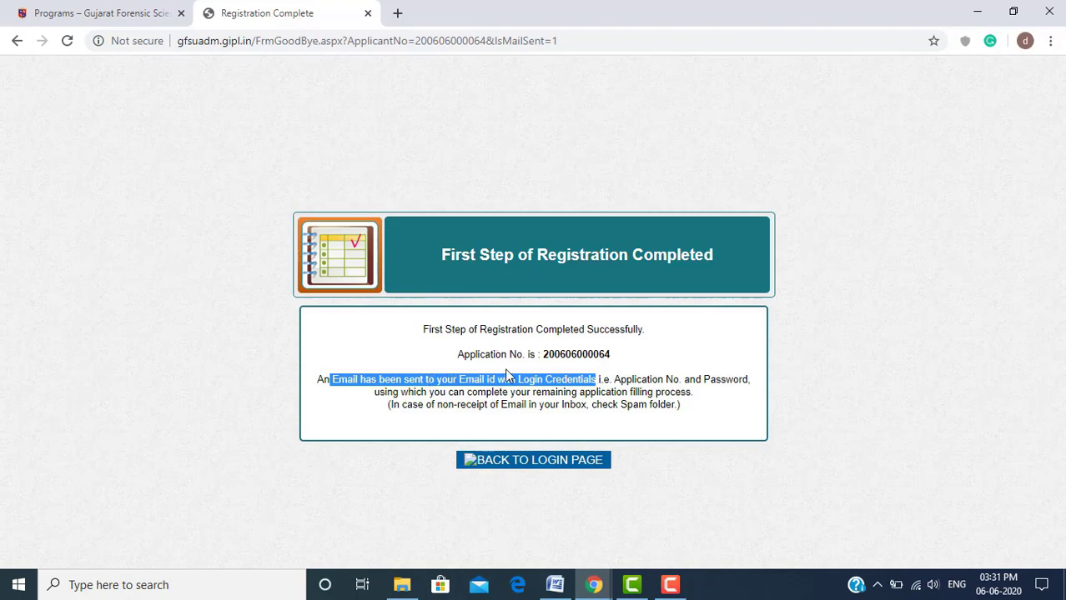
{"action": "key", "text": "alt+Tab"}
{"action": "key", "text": "alt+Tab"}
{"action": "key", "text": "alt+Tab"}
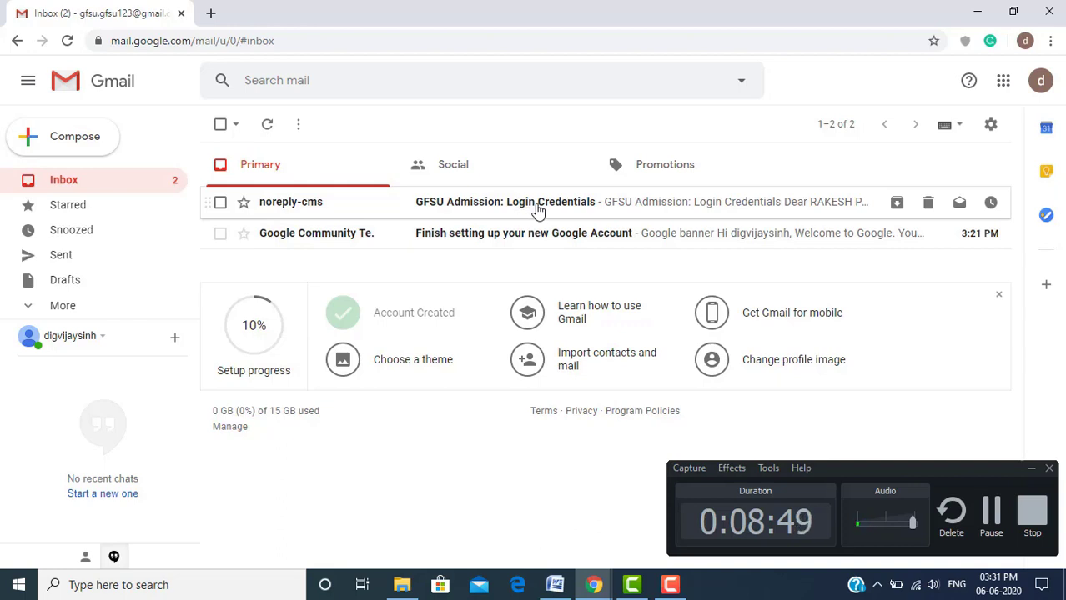
Open the GFSU Admission: Login Credentials email and select the application number in it
{"action": "left_click", "coordinate": [537, 207]}
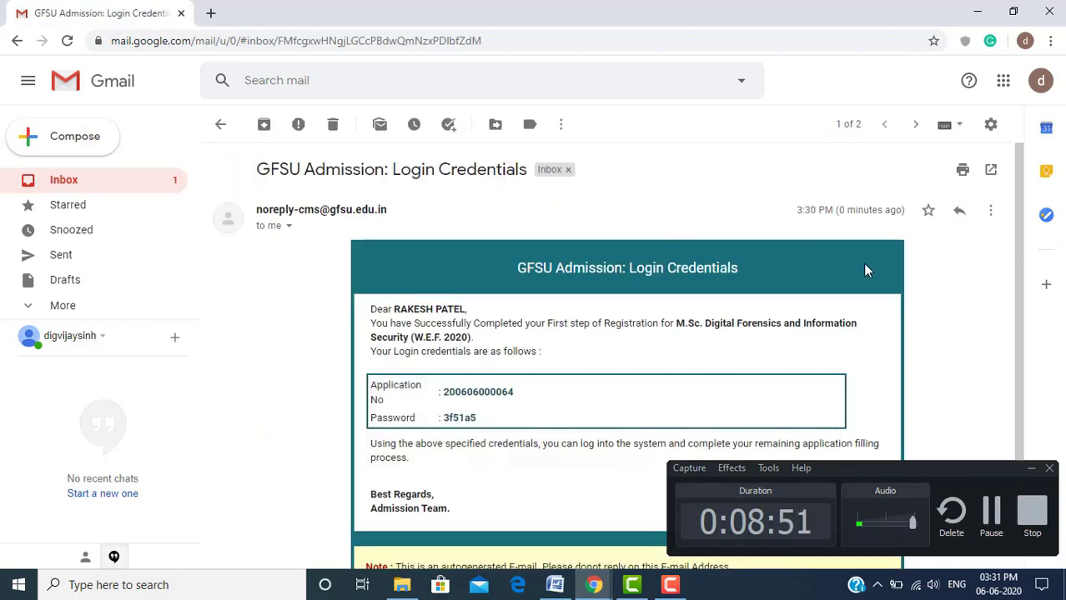
{"action": "left_click", "coordinate": [1033, 472]}
{"action": "left_click", "coordinate": [1032, 472]}
{"action": "scroll", "coordinate": [793, 432], "scroll_direction": "down", "scroll_amount": 1}
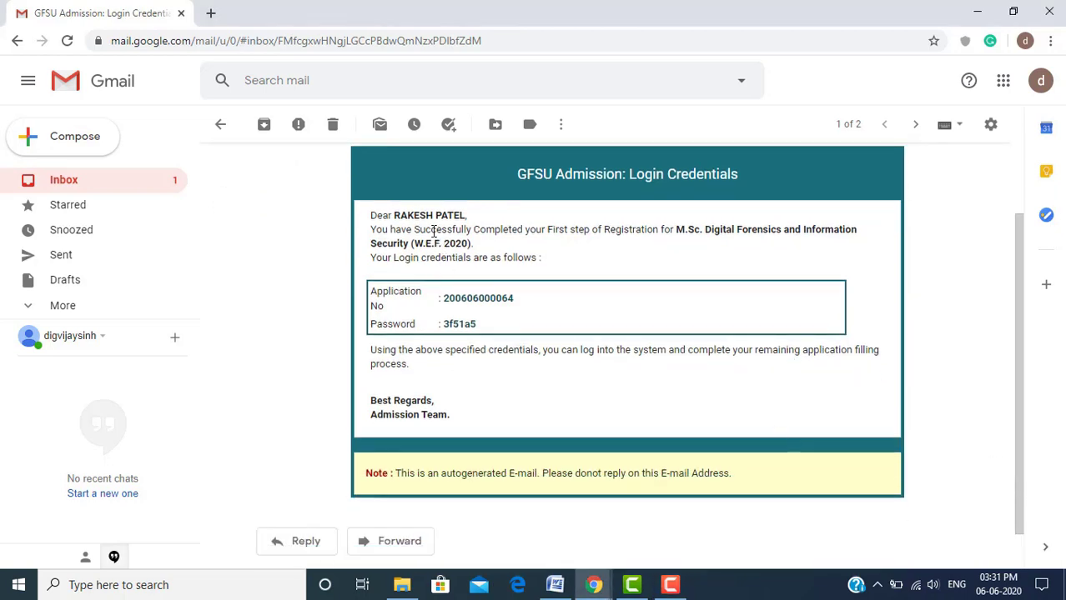
{"action": "left_click_drag", "start_coordinate": [395, 216], "coordinate": [468, 215]}
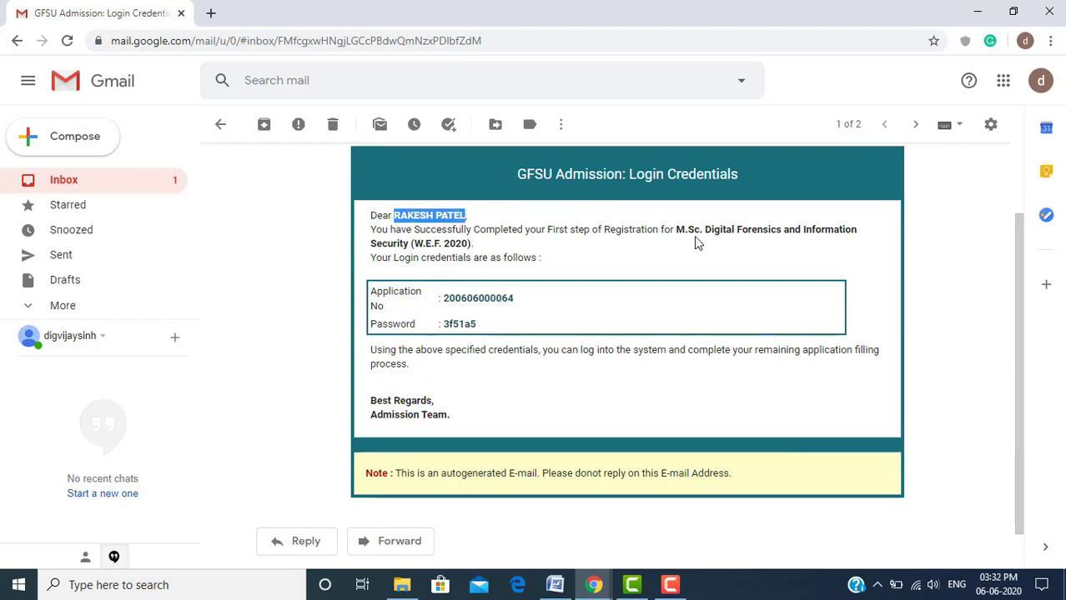
{"action": "left_click_drag", "start_coordinate": [676, 229], "coordinate": [889, 241]}
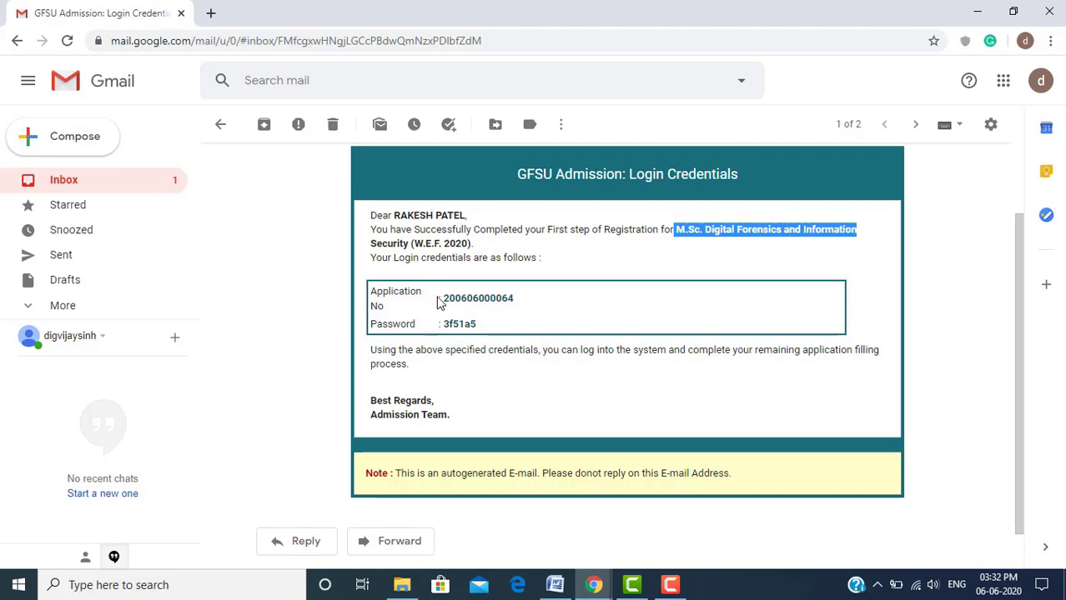
{"action": "left_click_drag", "start_coordinate": [447, 298], "coordinate": [500, 301]}
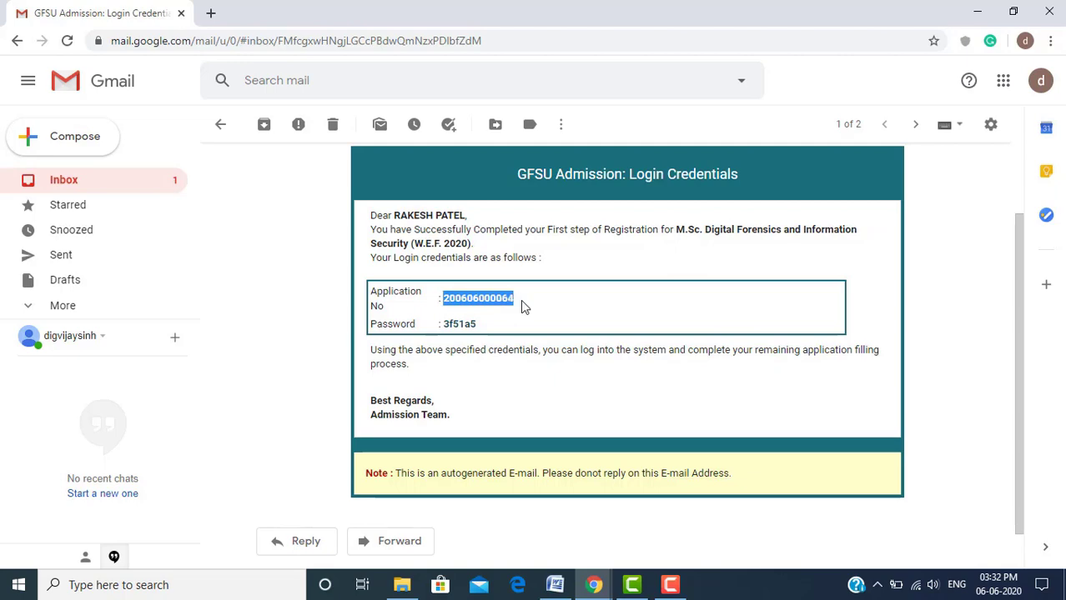
Return to the portal's Registration Complete window via the Chrome taskbar previews
{"action": "key", "text": "F9"}
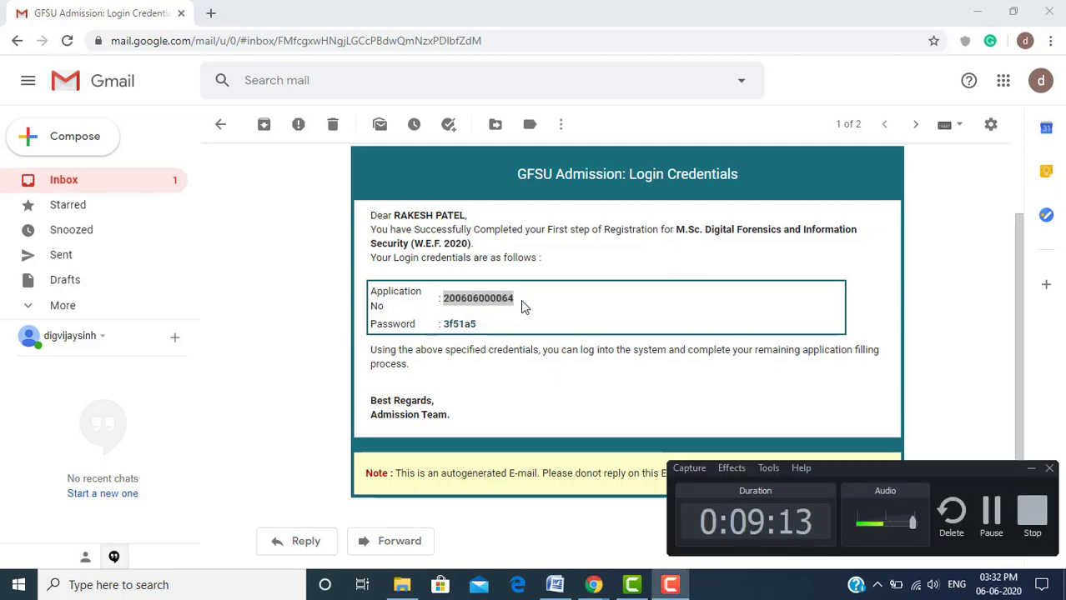
{"action": "left_click", "coordinate": [592, 587]}
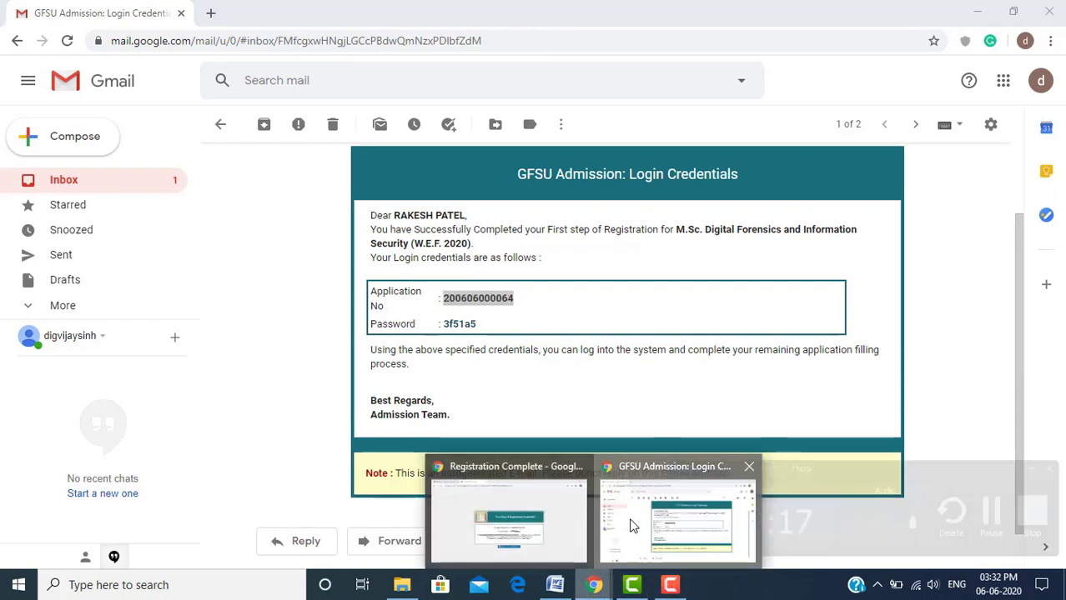
{"action": "left_click", "coordinate": [605, 486]}
{"action": "left_click", "coordinate": [594, 587]}
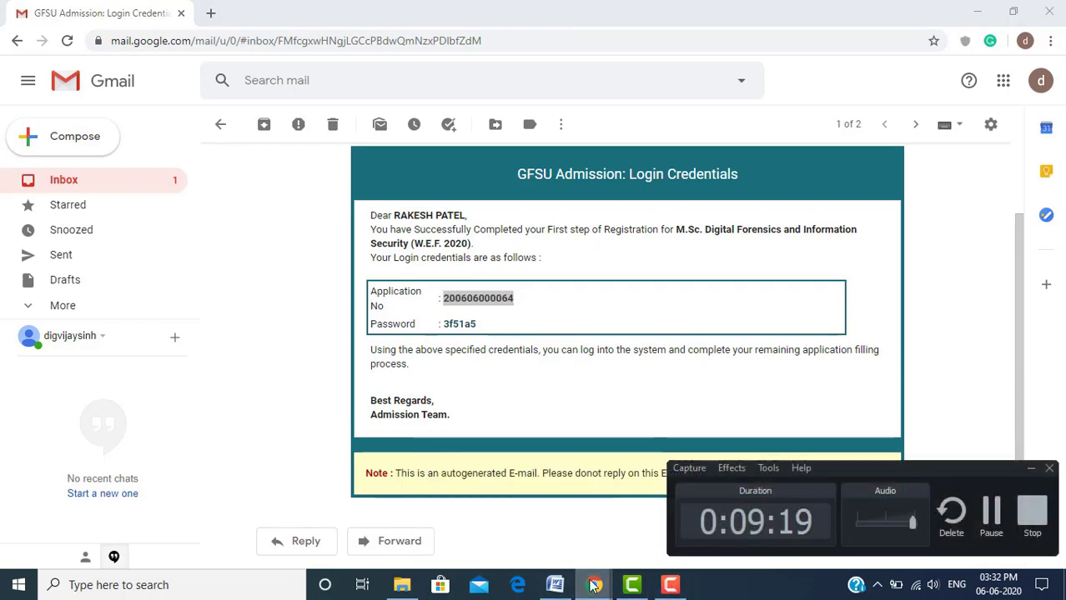
{"action": "left_click", "coordinate": [492, 534]}
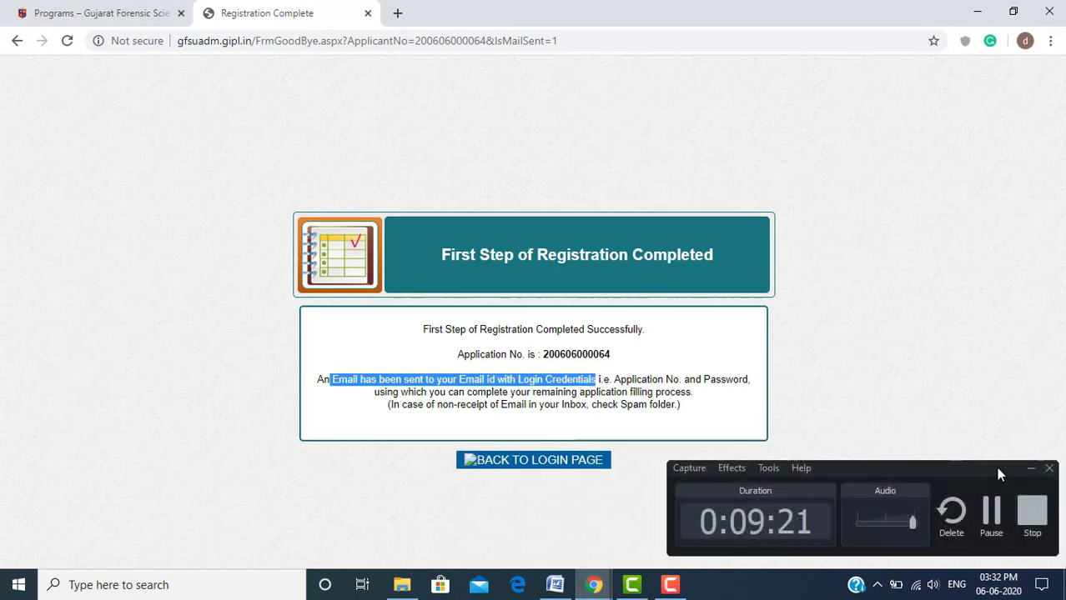
Go to the portal sign-in page, focus Application No., then bring back the credentials email
{"action": "left_click", "coordinate": [1031, 470]}
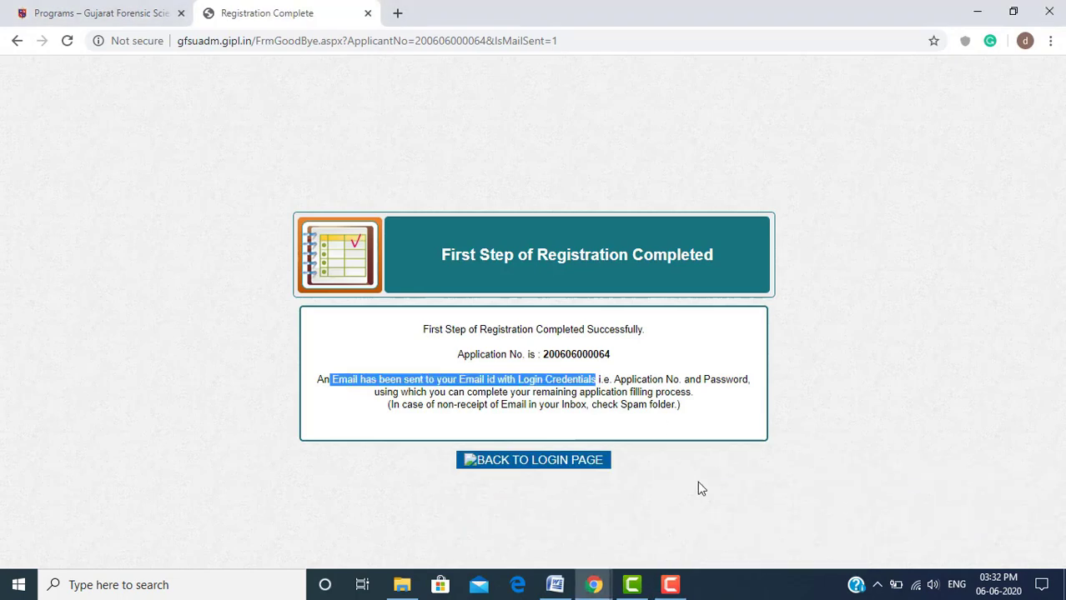
{"action": "left_click", "coordinate": [536, 465]}
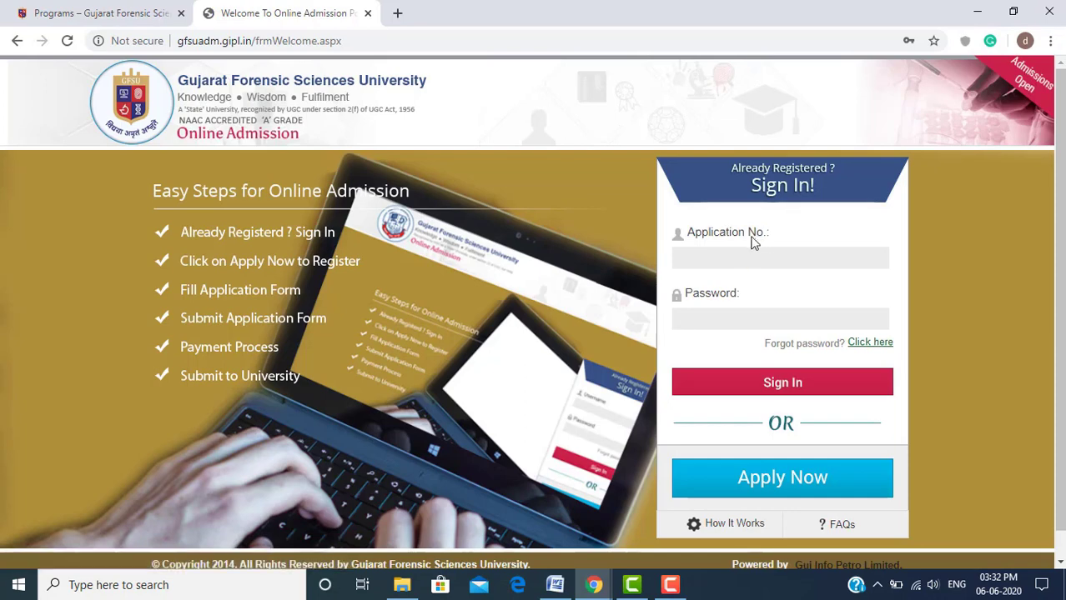
{"action": "left_click", "coordinate": [746, 250]}
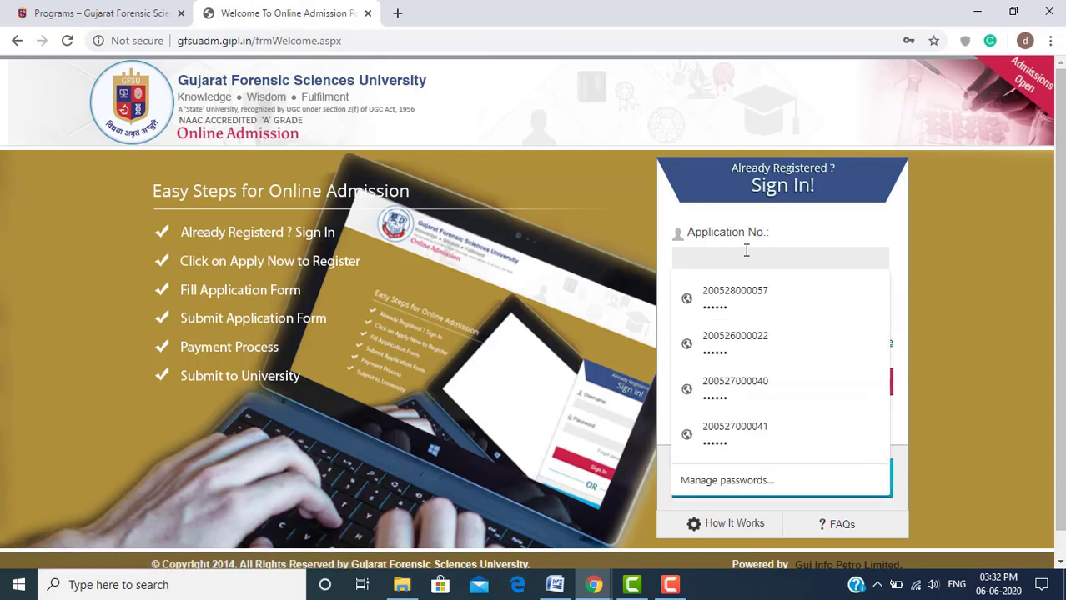
{"action": "left_click", "coordinate": [589, 292]}
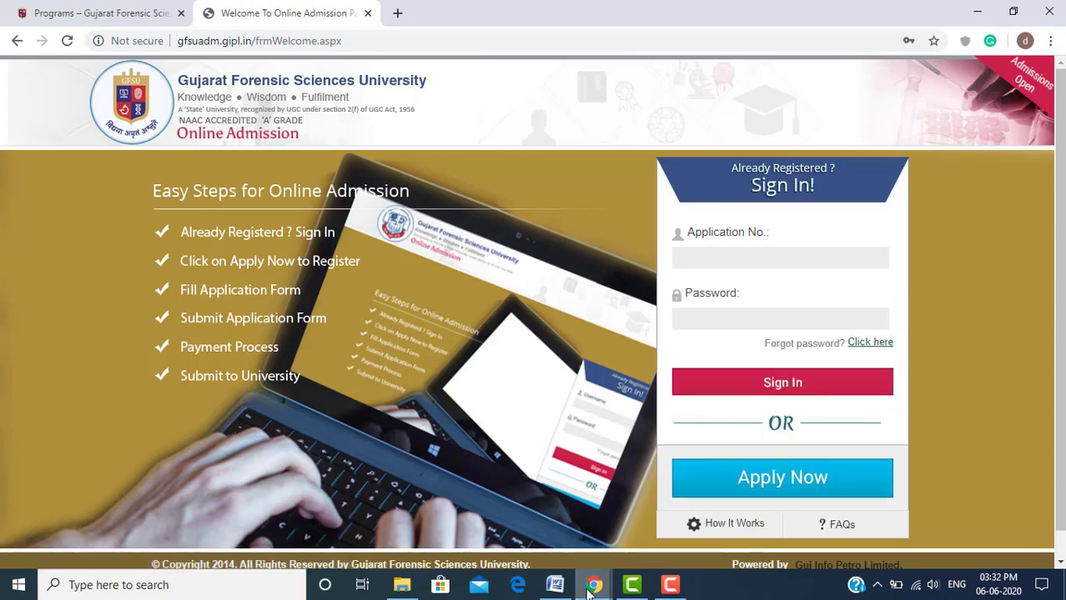
{"action": "mouse_move", "coordinate": [590, 588]}
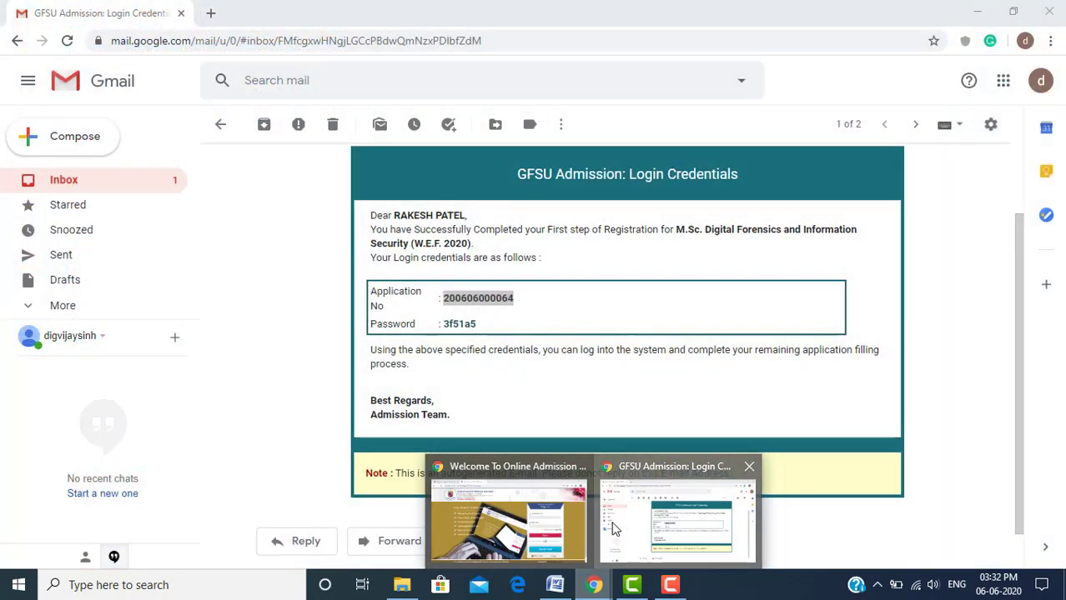
{"action": "left_click", "coordinate": [613, 528]}
Copy the emailed application number into the sign-in form's Application No. field, then return to Gmail
{"action": "left_click_drag", "start_coordinate": [465, 297], "coordinate": [514, 298]}
{"action": "key", "text": "ctrl+c"}
{"action": "left_click", "coordinate": [485, 305]}
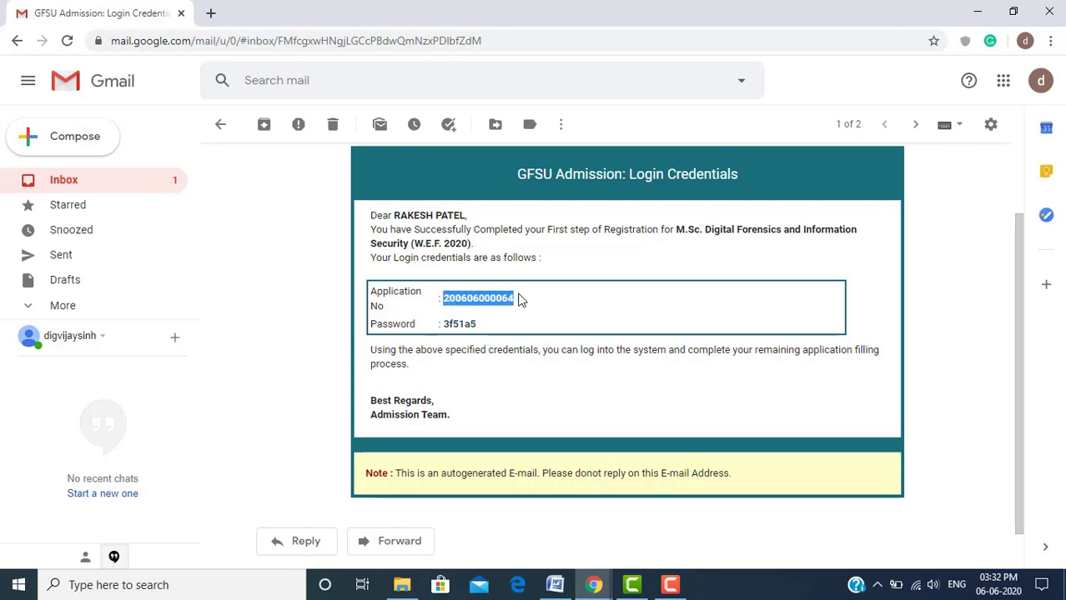
{"action": "left_click", "coordinate": [594, 587]}
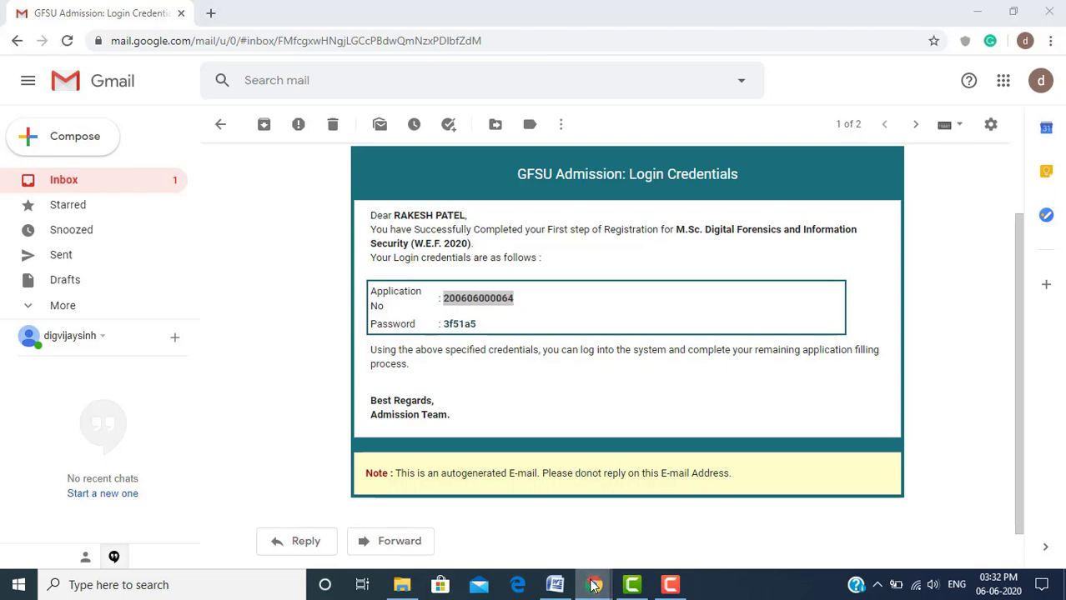
{"action": "left_click", "coordinate": [510, 517]}
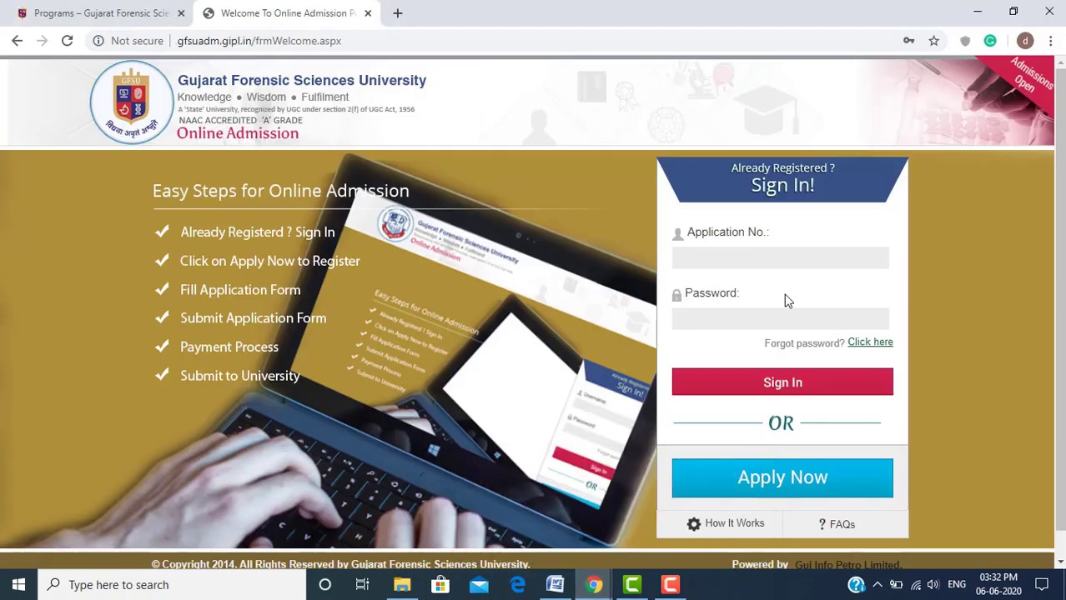
{"action": "left_click", "coordinate": [804, 253]}
{"action": "key", "text": "ctrl+v"}
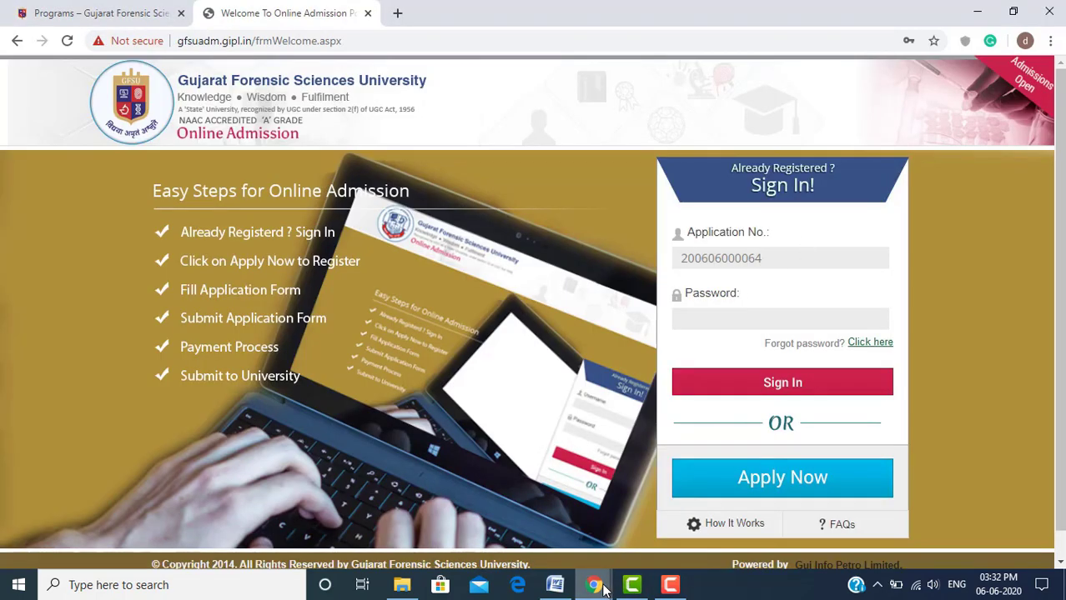
{"action": "mouse_move", "coordinate": [605, 588]}
{"action": "left_click", "coordinate": [641, 542]}
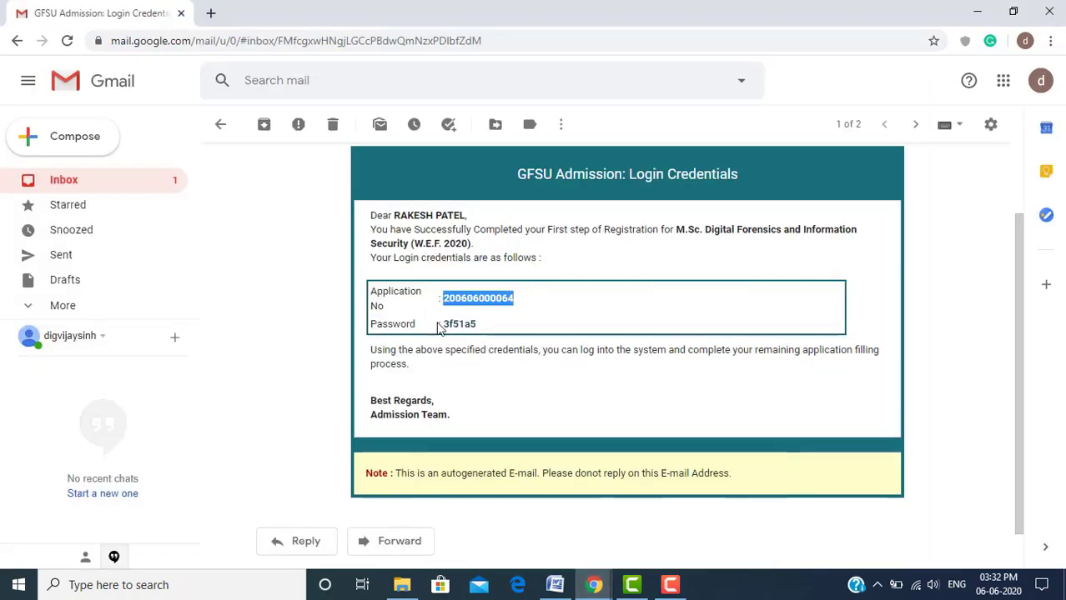
Copy the password from the credentials email into the sign-in form's Password field
{"action": "left_click_drag", "start_coordinate": [445, 324], "coordinate": [478, 326]}
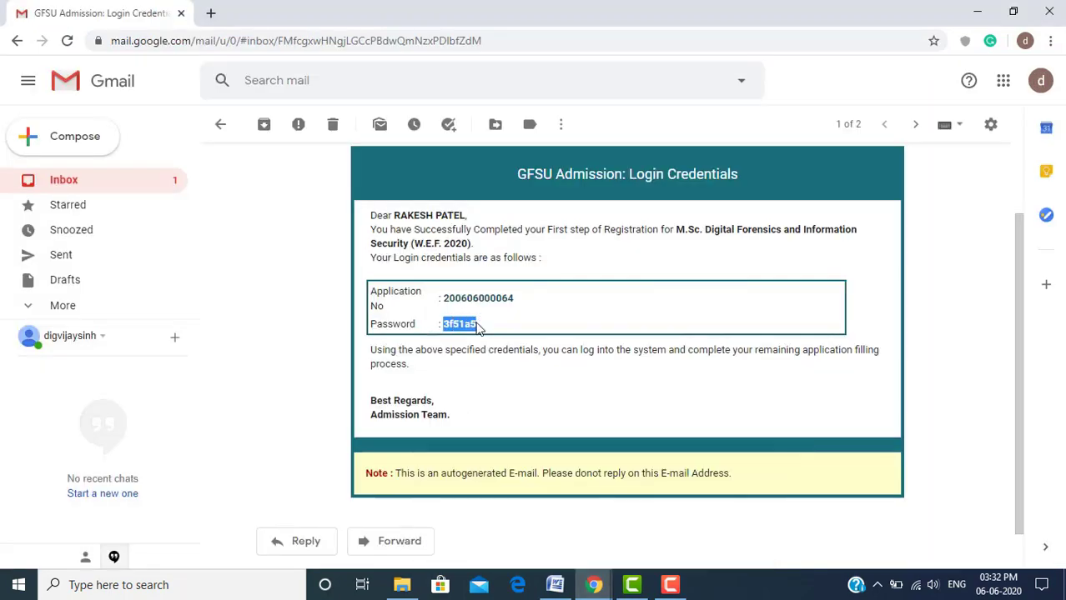
{"action": "key", "text": "alt+Tab"}
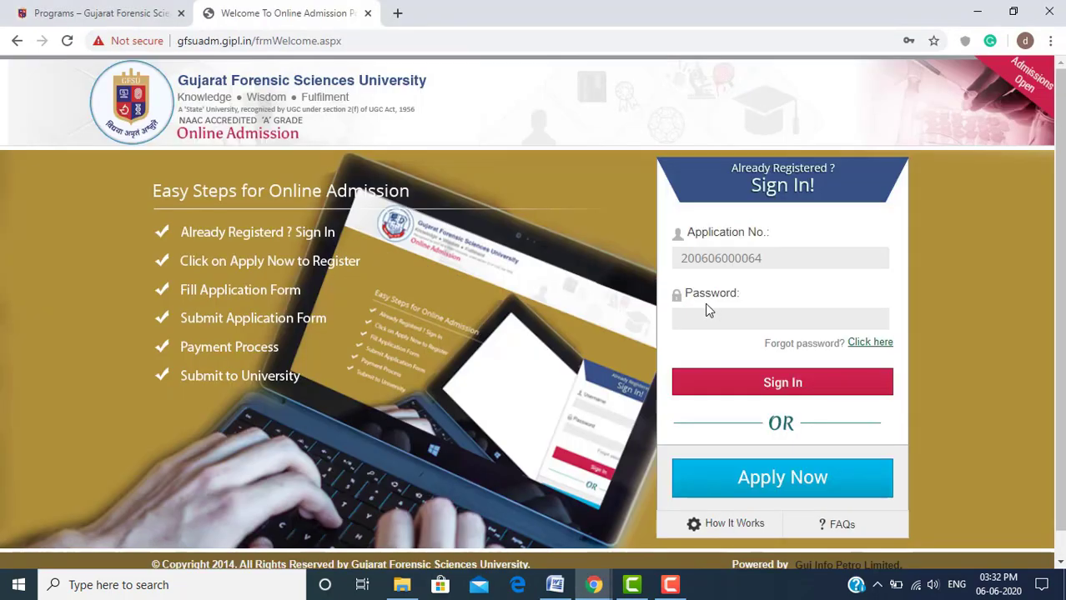
{"action": "left_click", "coordinate": [721, 315]}
{"action": "key", "text": "ctrl+v"}
{"action": "mouse_move", "coordinate": [583, 586]}
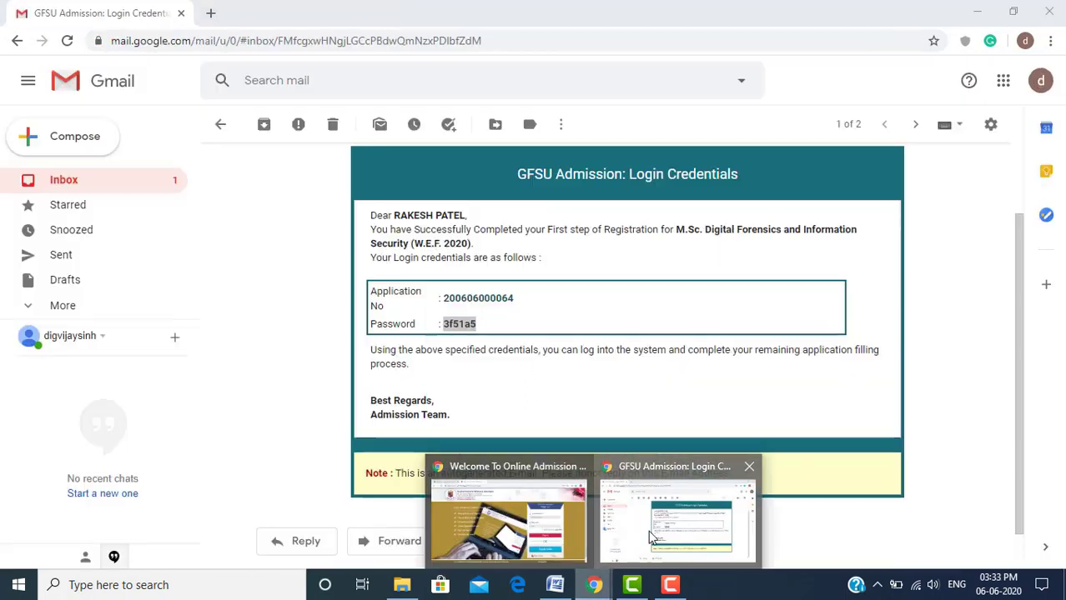
{"action": "left_click", "coordinate": [668, 513]}
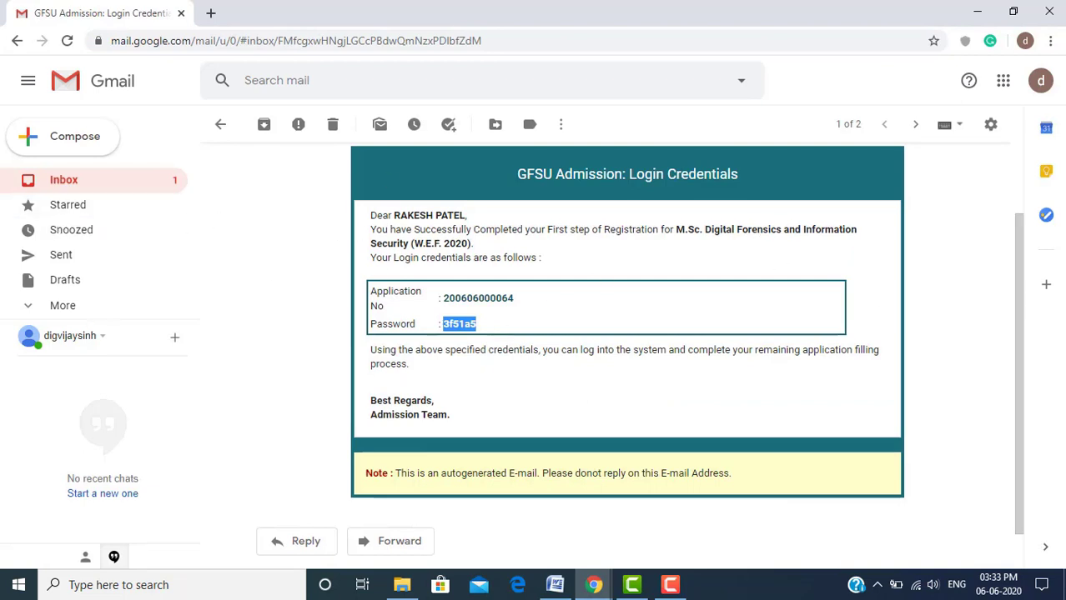
Return to the admission sign-in page and submit Sign In
{"action": "left_click_drag", "start_coordinate": [1022, 305], "coordinate": [1031, 223]}
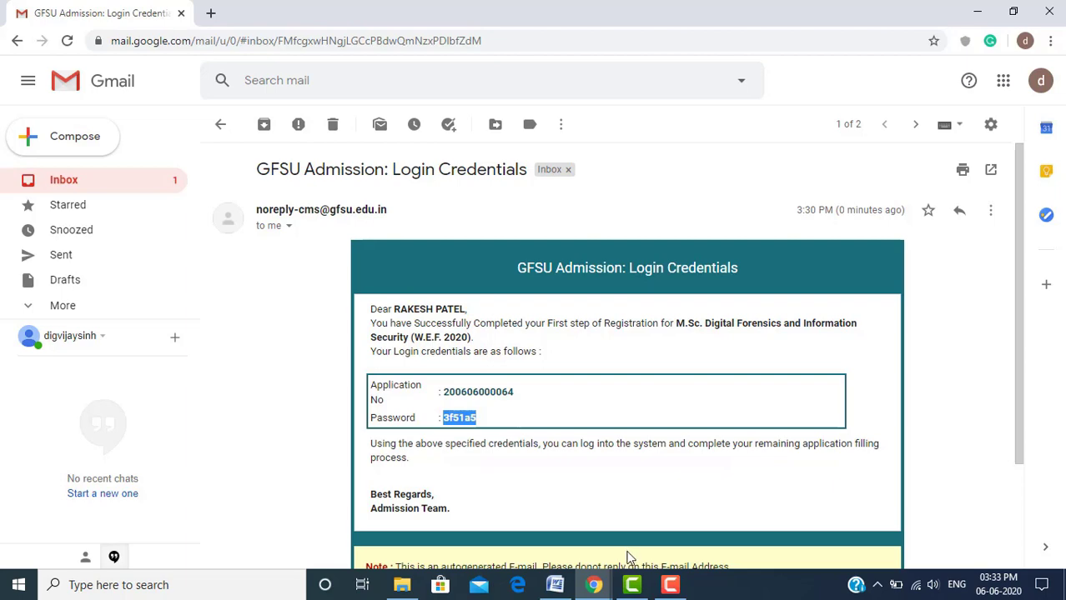
{"action": "left_click", "coordinate": [590, 585]}
{"action": "left_click", "coordinate": [684, 511]}
{"action": "left_click", "coordinate": [594, 586]}
{"action": "left_click", "coordinate": [546, 543]}
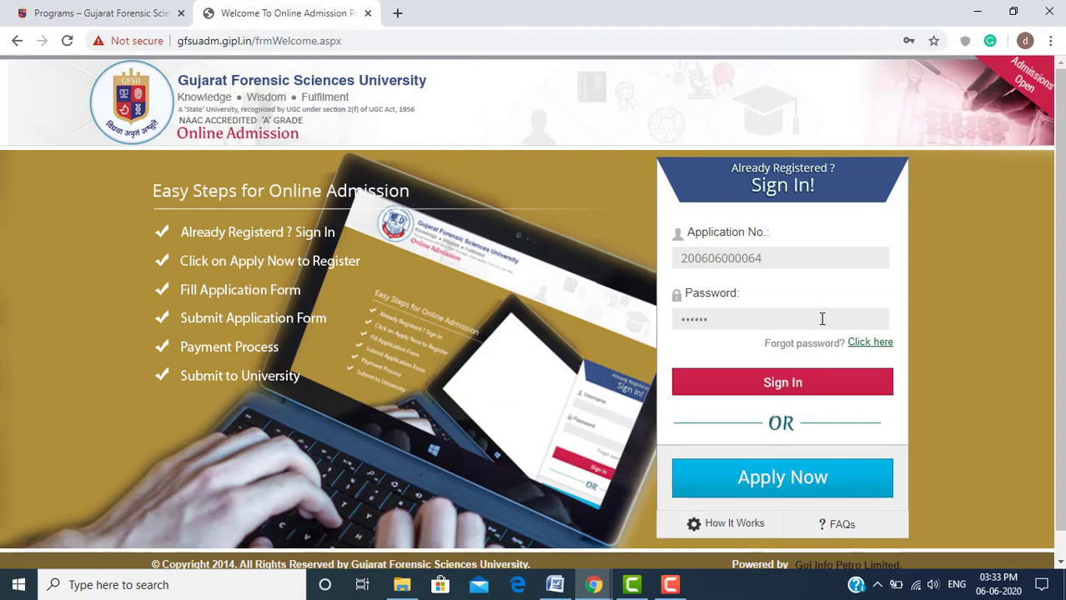
{"action": "left_click", "coordinate": [792, 391]}
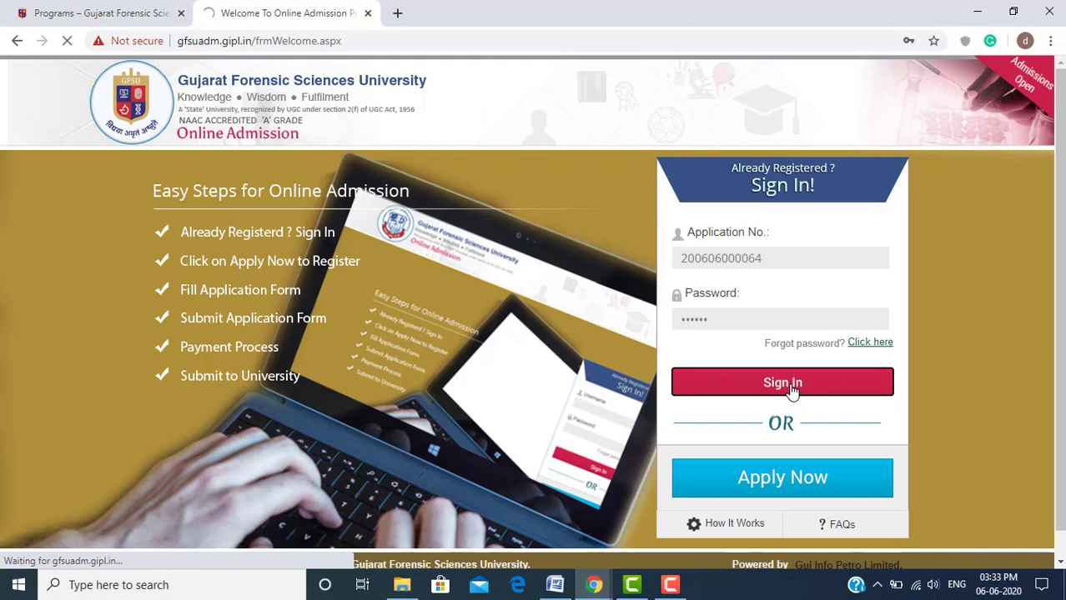
{"action": "left_click", "coordinate": [669, 585]}
Review the Registration Status page: applicant header, student details, status InComplete, Payment Pending
{"action": "left_click", "coordinate": [991, 513]}
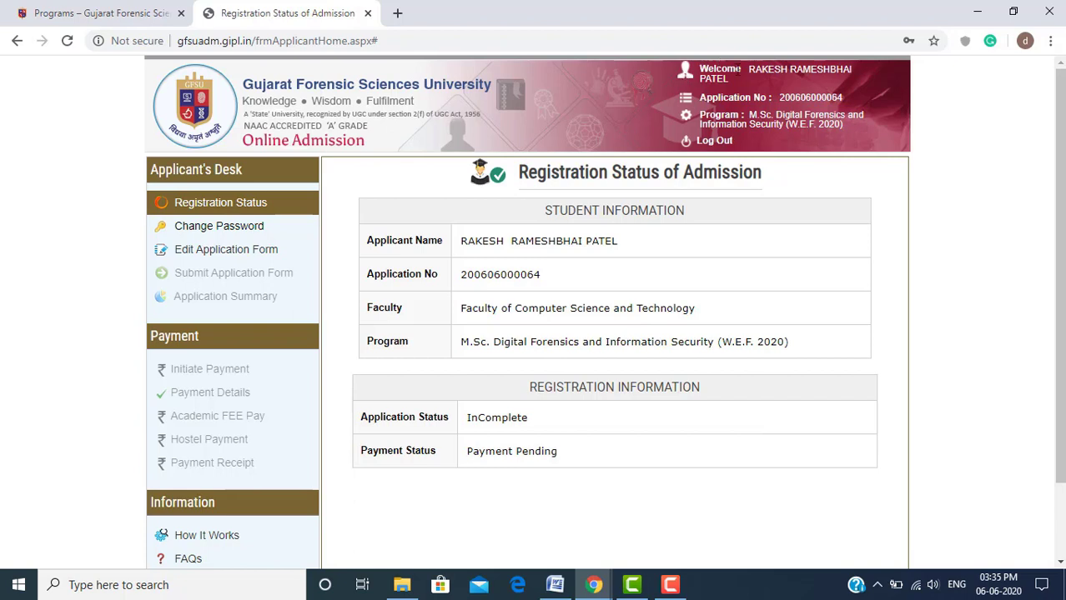
{"action": "left_click_drag", "start_coordinate": [746, 69], "coordinate": [841, 98]}
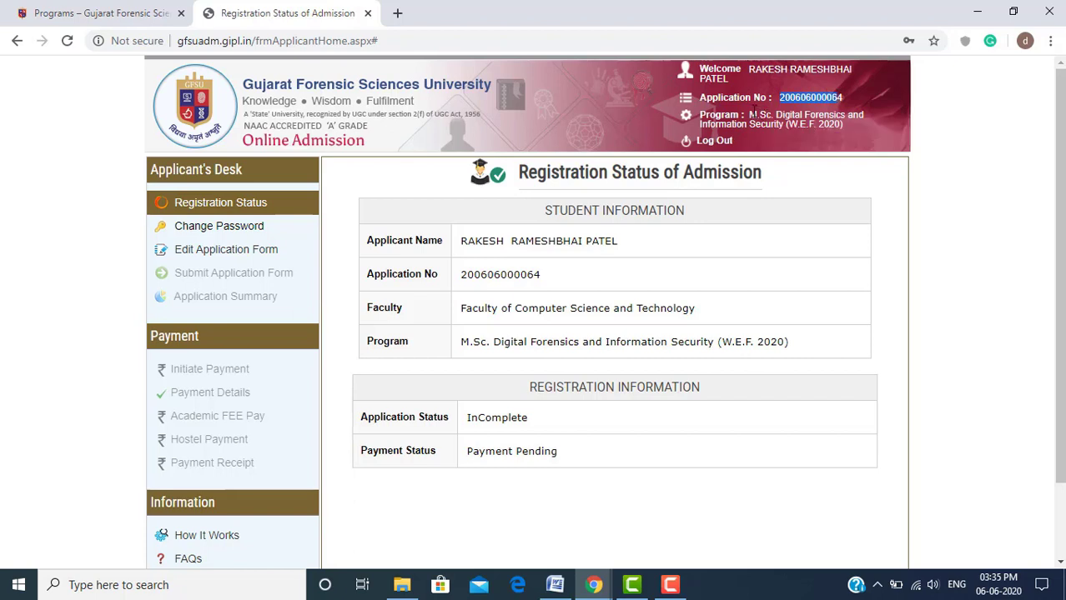
{"action": "left_click_drag", "start_coordinate": [749, 115], "coordinate": [848, 125]}
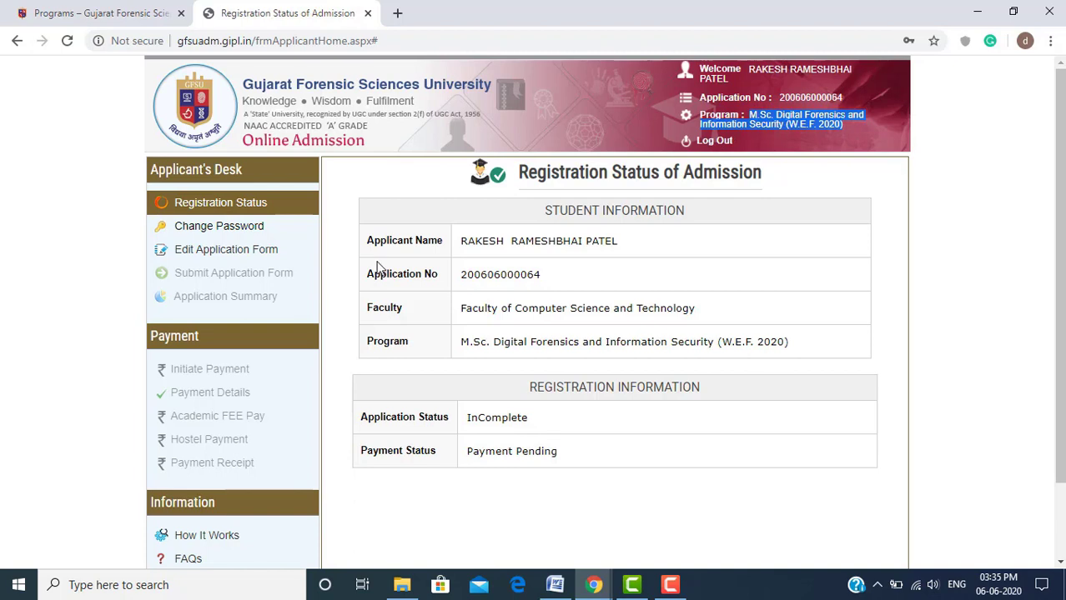
{"action": "left_click_drag", "start_coordinate": [368, 241], "coordinate": [784, 346]}
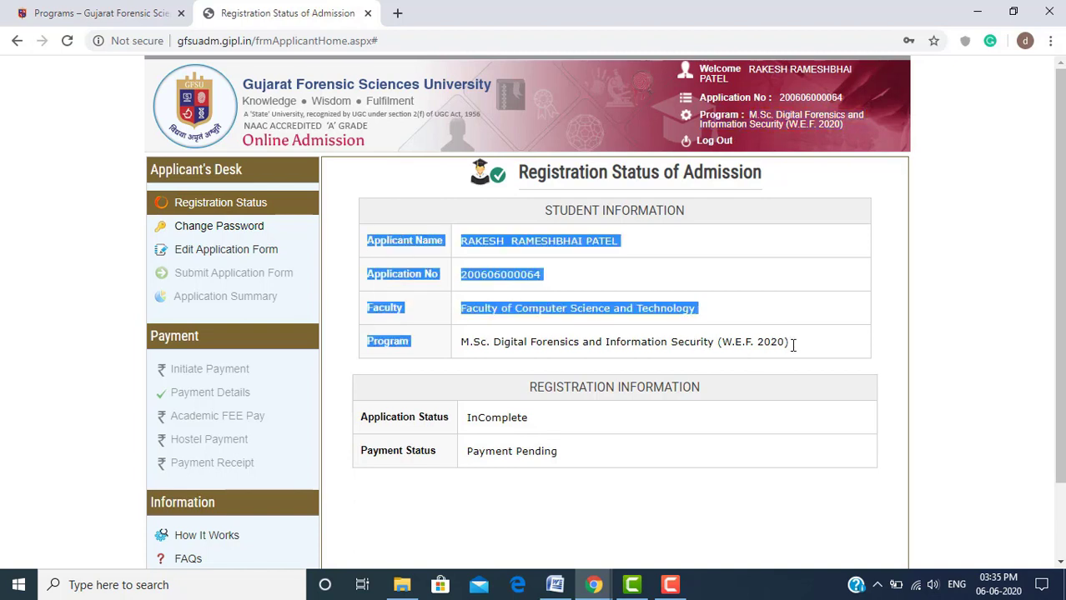
{"action": "left_click", "coordinate": [793, 345]}
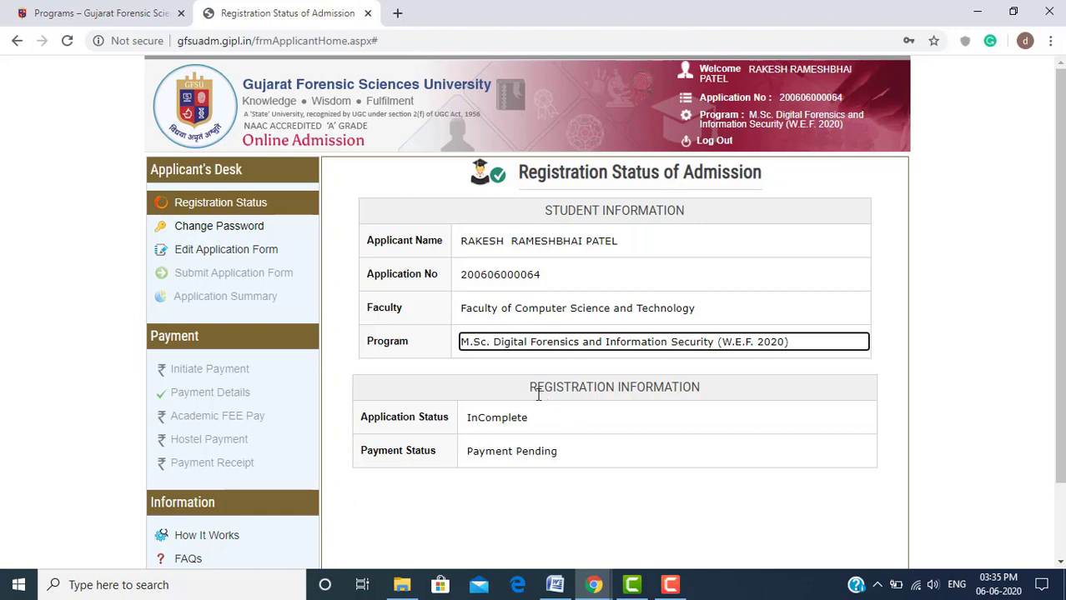
{"action": "left_click_drag", "start_coordinate": [530, 388], "coordinate": [705, 397]}
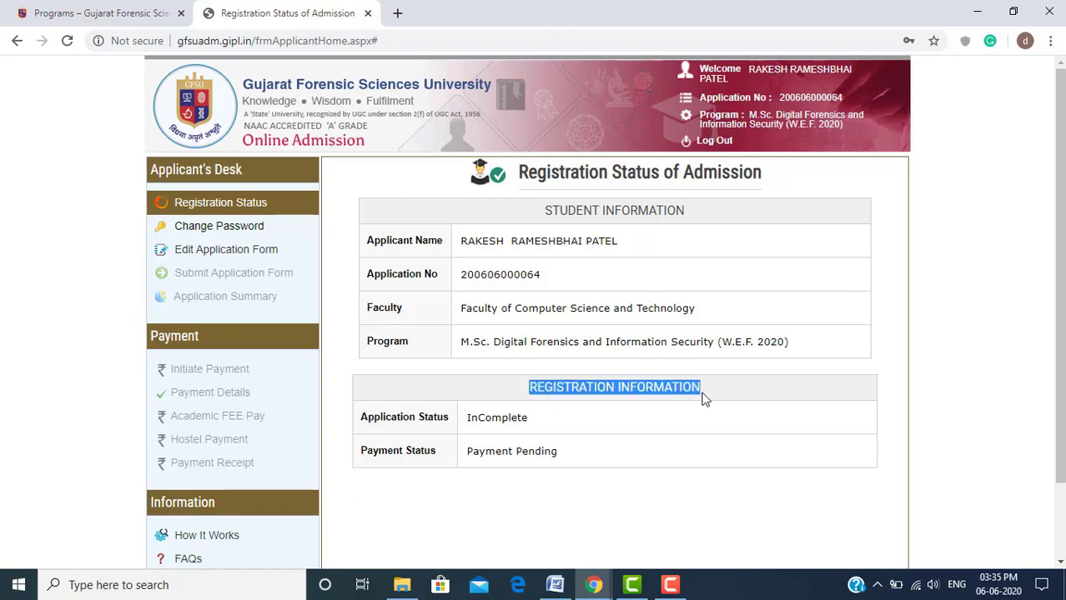
{"action": "left_click_drag", "start_coordinate": [448, 417], "coordinate": [376, 417]}
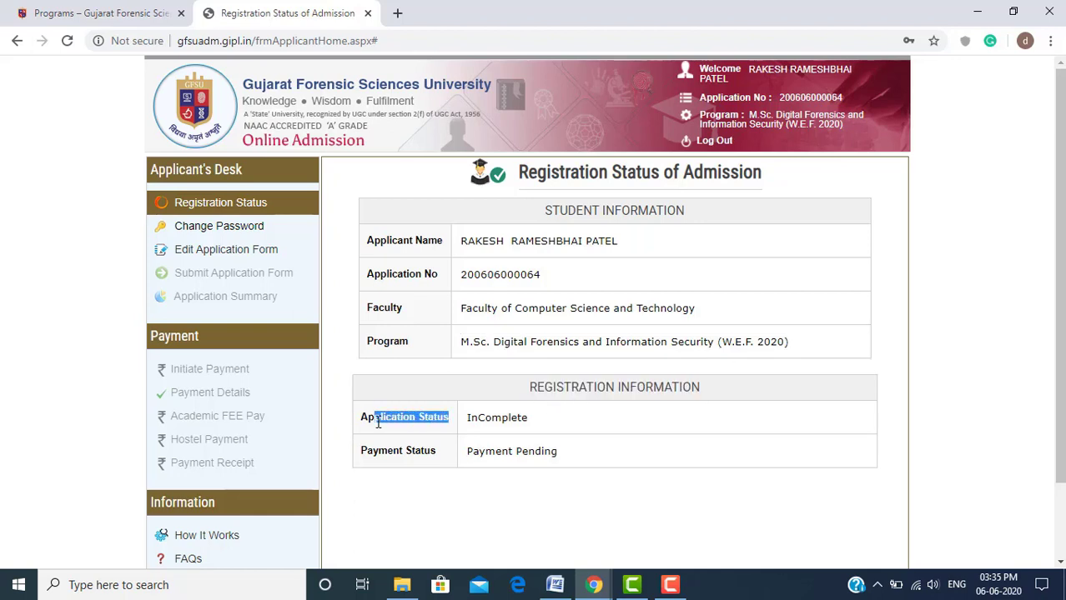
{"action": "left_click_drag", "start_coordinate": [471, 417], "coordinate": [563, 417]}
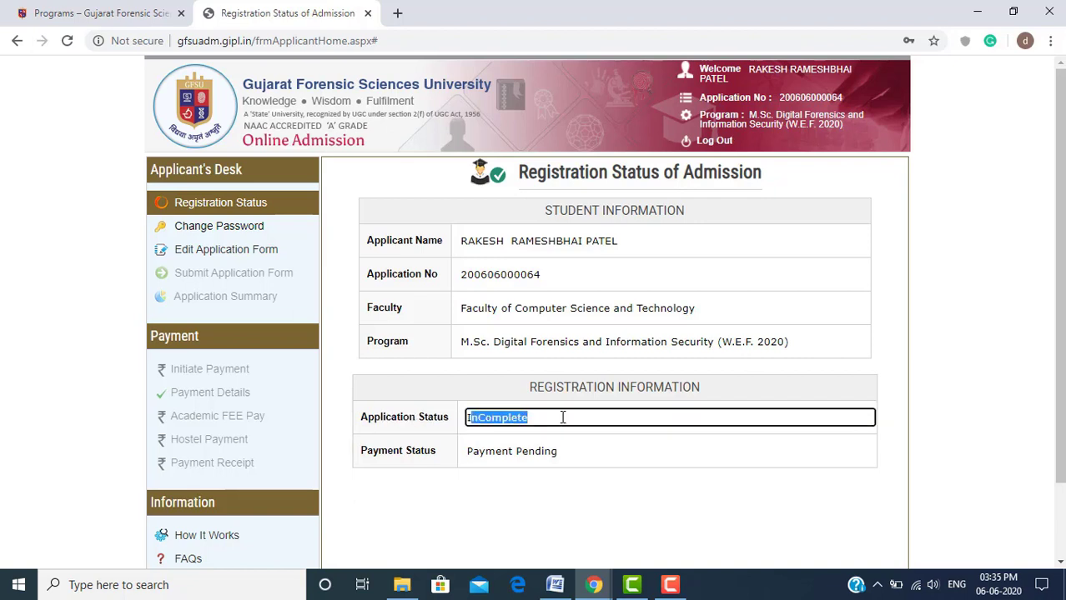
{"action": "left_click", "coordinate": [417, 452]}
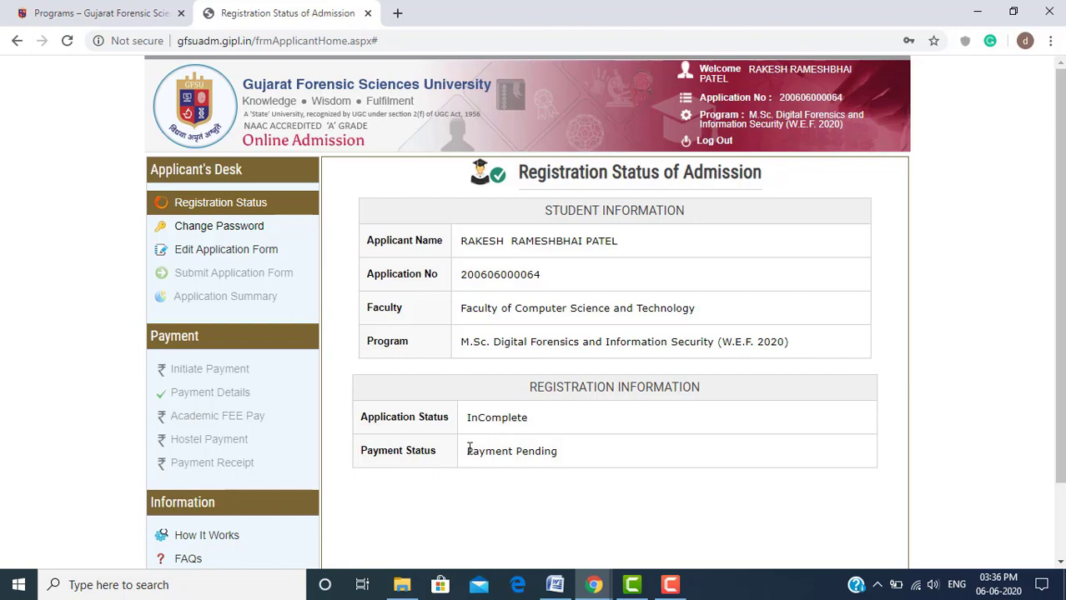
{"action": "left_click_drag", "start_coordinate": [470, 450], "coordinate": [557, 464]}
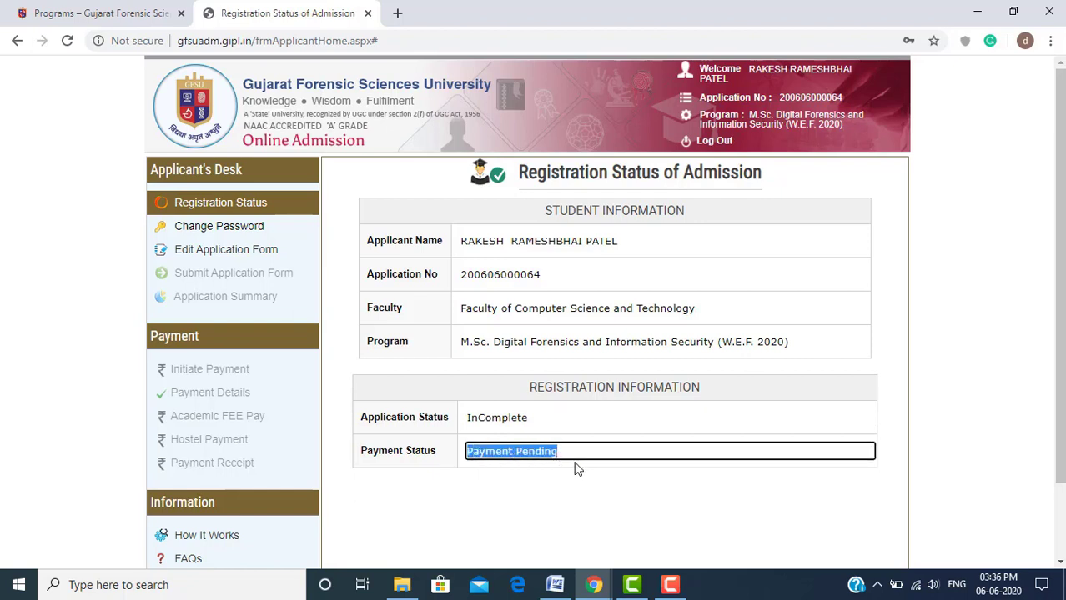
{"action": "left_click", "coordinate": [395, 411]}
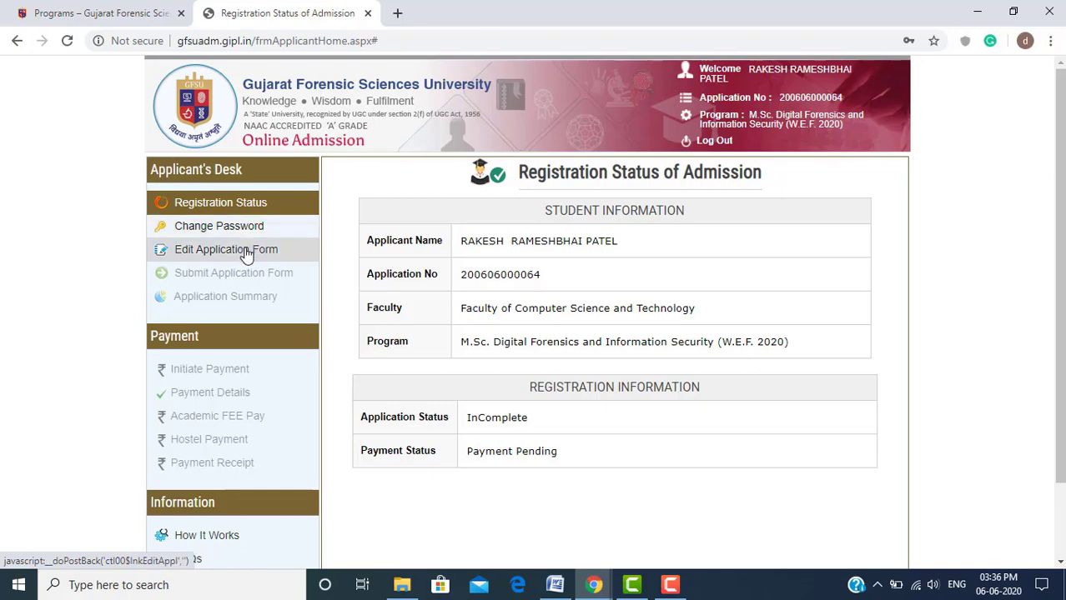
Open Edit Application Form from Applicant's Desk and scroll through the filled Personal Detail fields
{"action": "left_click", "coordinate": [246, 252]}
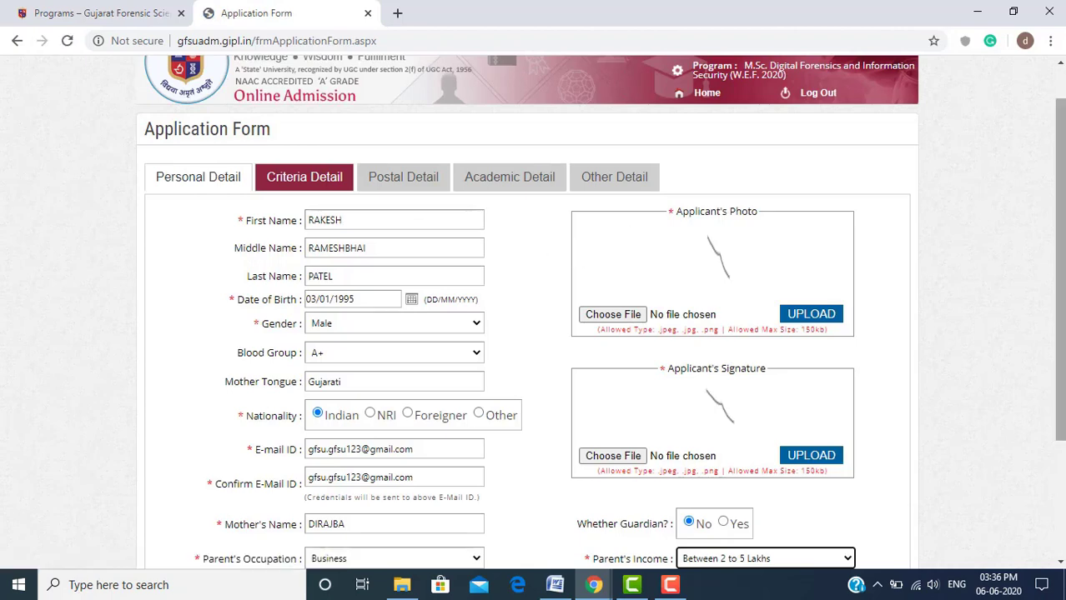
{"action": "left_click_drag", "start_coordinate": [1062, 150], "coordinate": [1062, 264]}
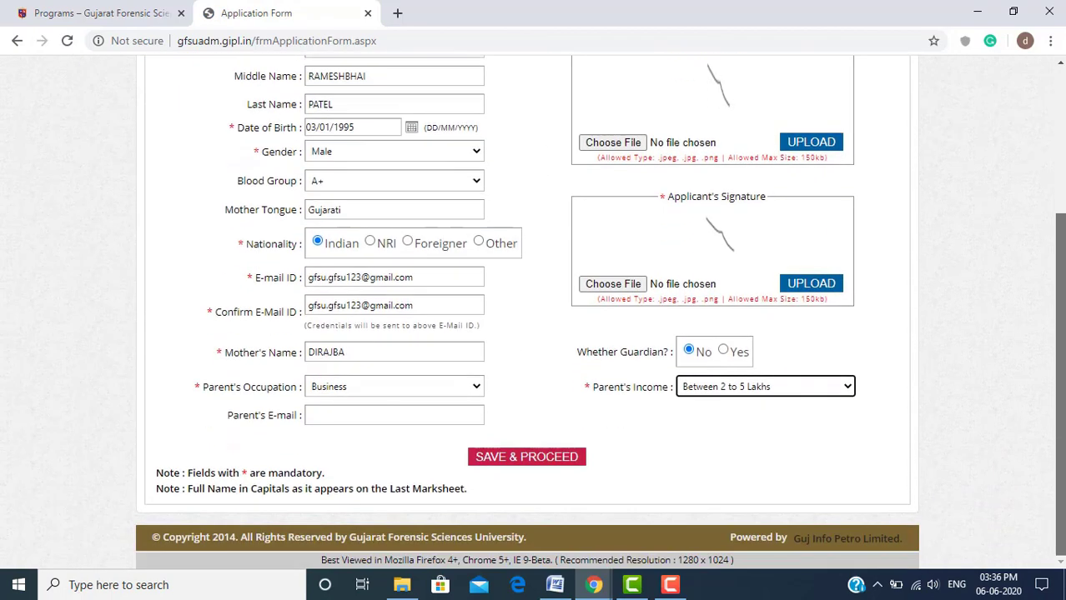
{"action": "left_click_drag", "start_coordinate": [1062, 264], "coordinate": [1047, 143]}
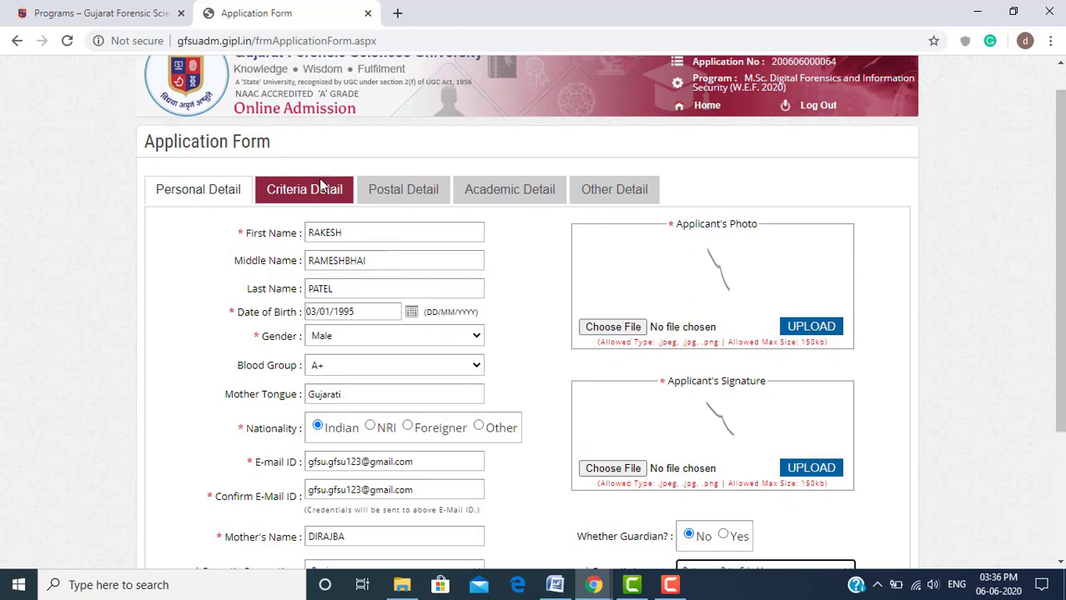
{"action": "left_click_drag", "start_coordinate": [1061, 182], "coordinate": [1062, 305]}
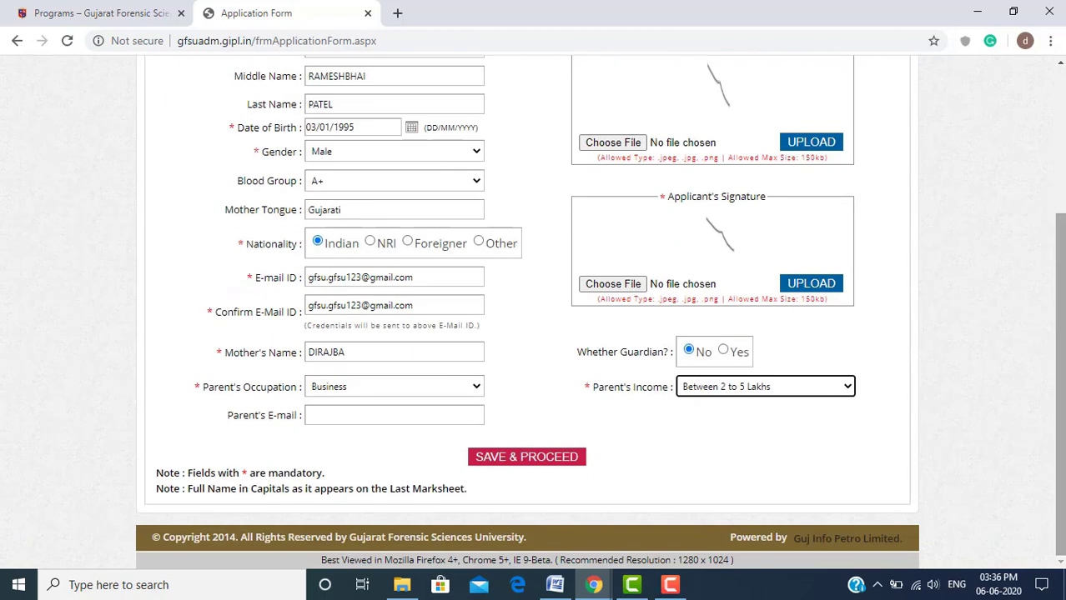
Save Personal Detail, then browse the Caste options on Criteria Detail without choosing one
{"action": "left_click", "coordinate": [556, 462]}
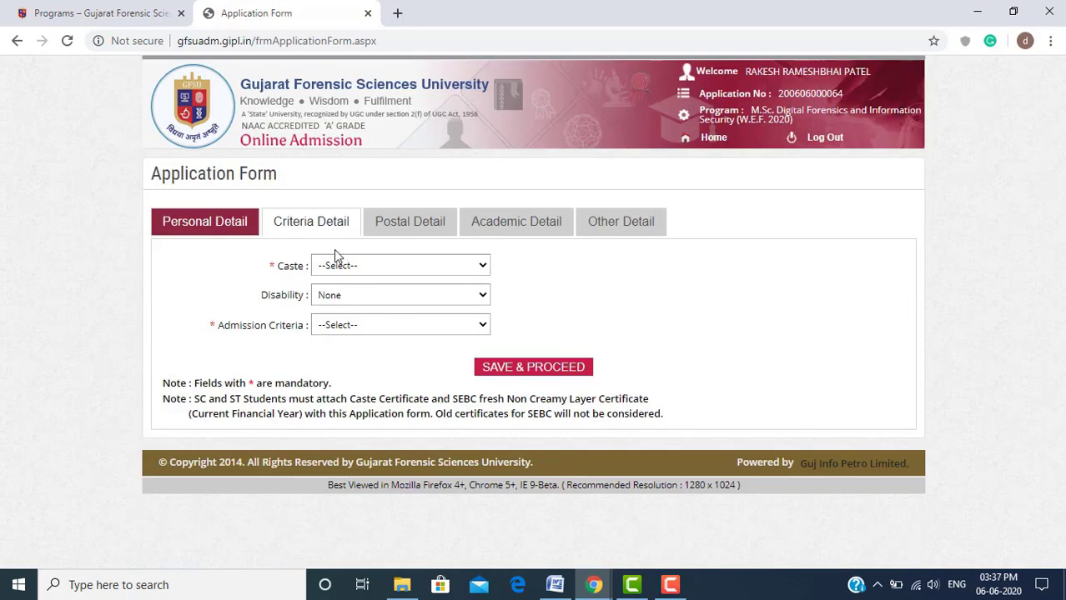
{"action": "left_click", "coordinate": [361, 265]}
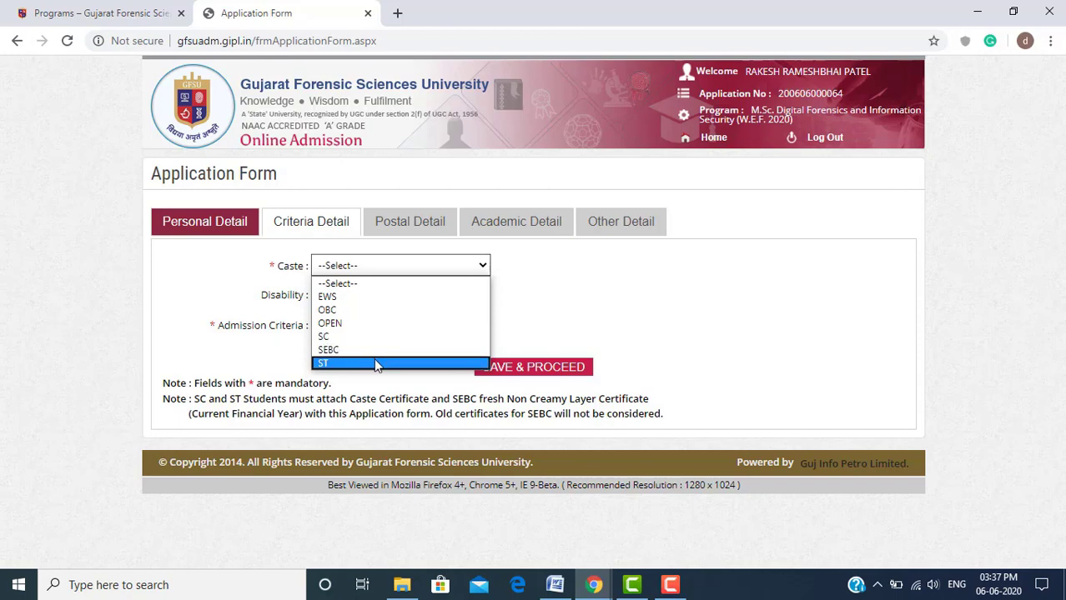
{"action": "left_click", "coordinate": [385, 384]}
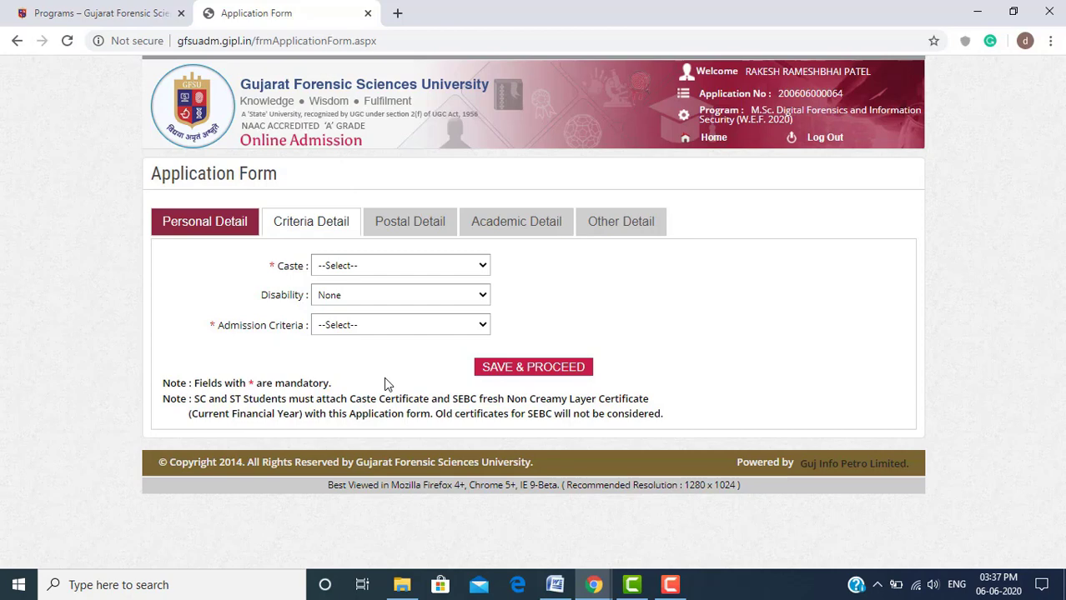
{"action": "left_click", "coordinate": [482, 271]}
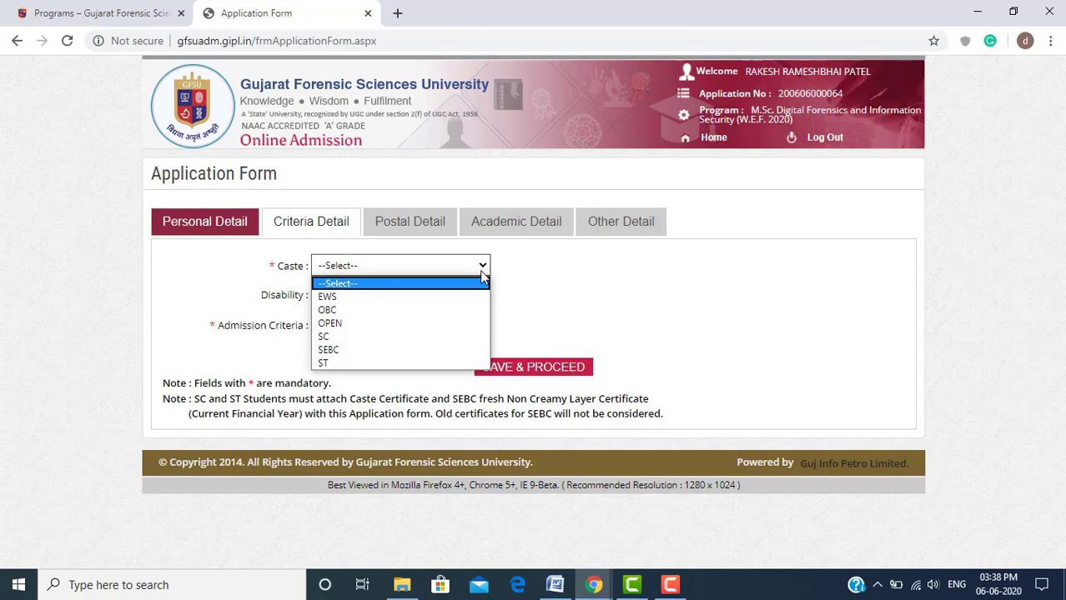
{"action": "left_click", "coordinate": [619, 294]}
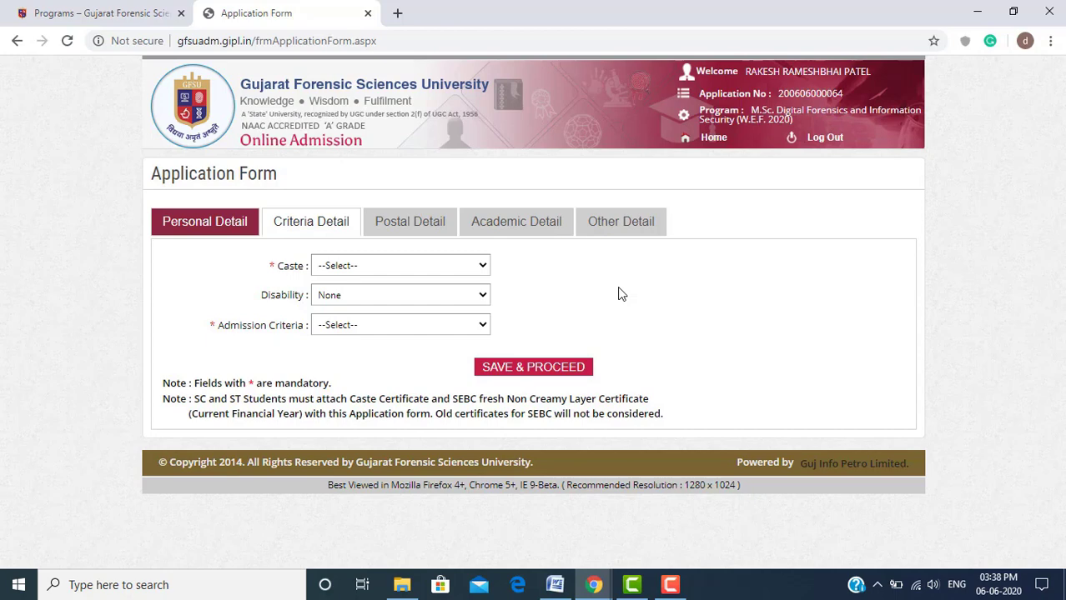
Set Caste to OPEN, Disability None, and Admission Criteria M.Sc. Digital Forensics and Information Security-2020
{"action": "left_click", "coordinate": [469, 267]}
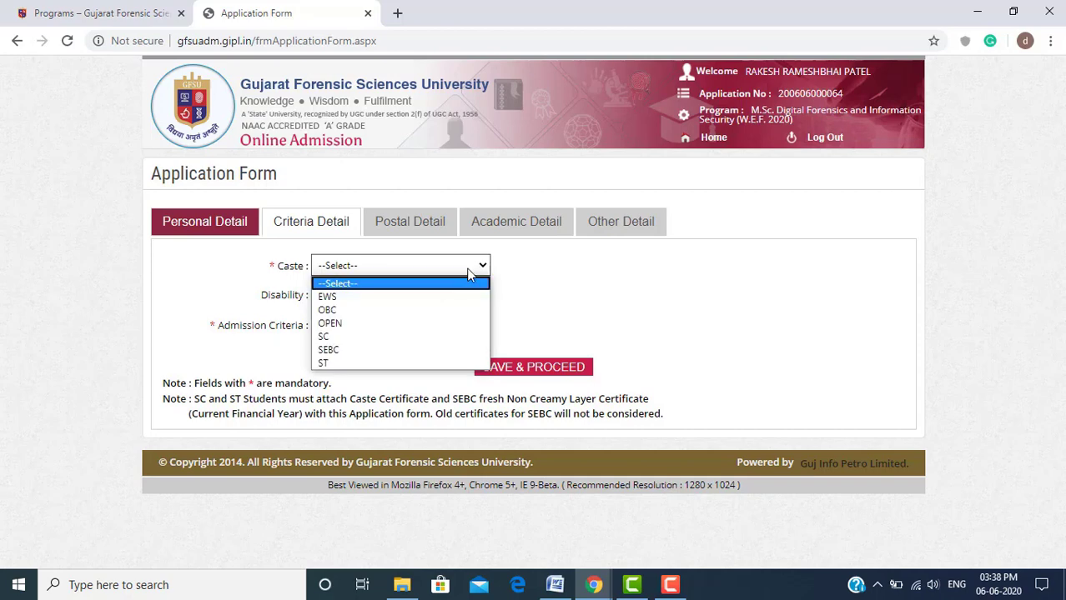
{"action": "left_click", "coordinate": [457, 324]}
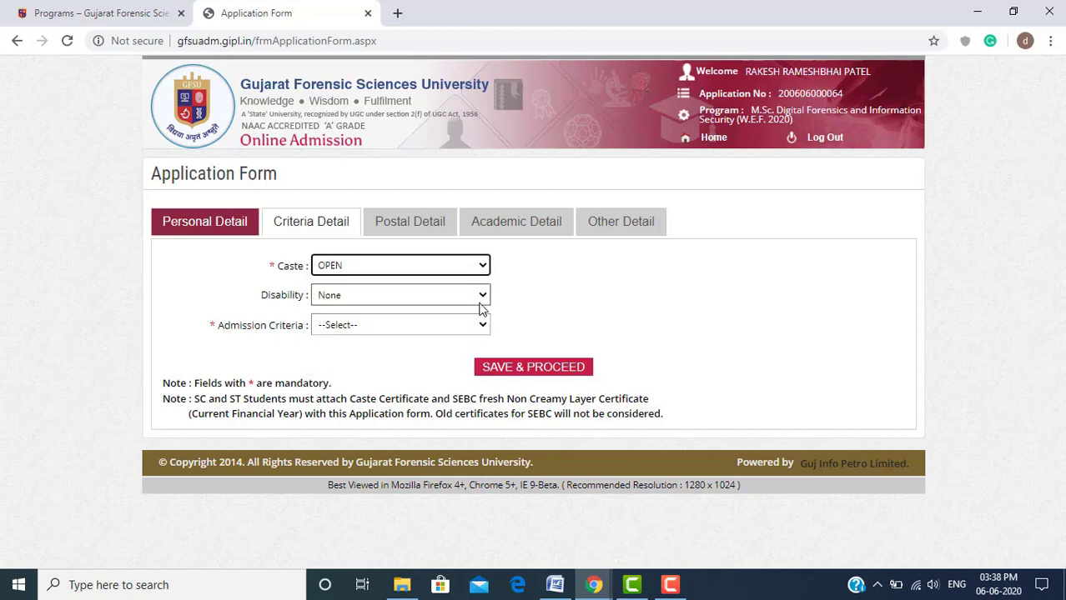
{"action": "left_click", "coordinate": [481, 298]}
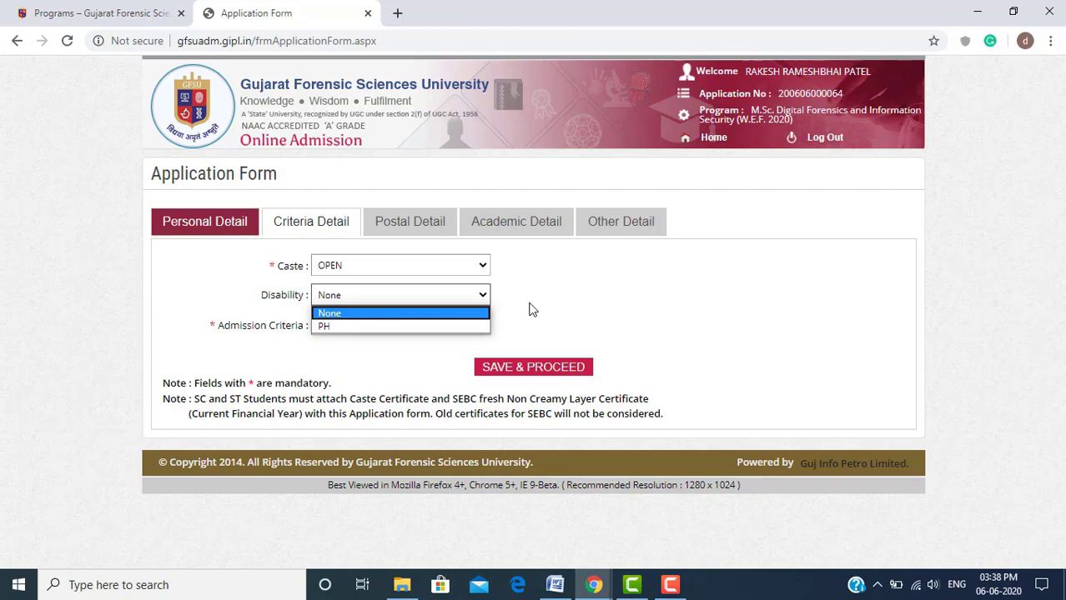
{"action": "left_click", "coordinate": [529, 310]}
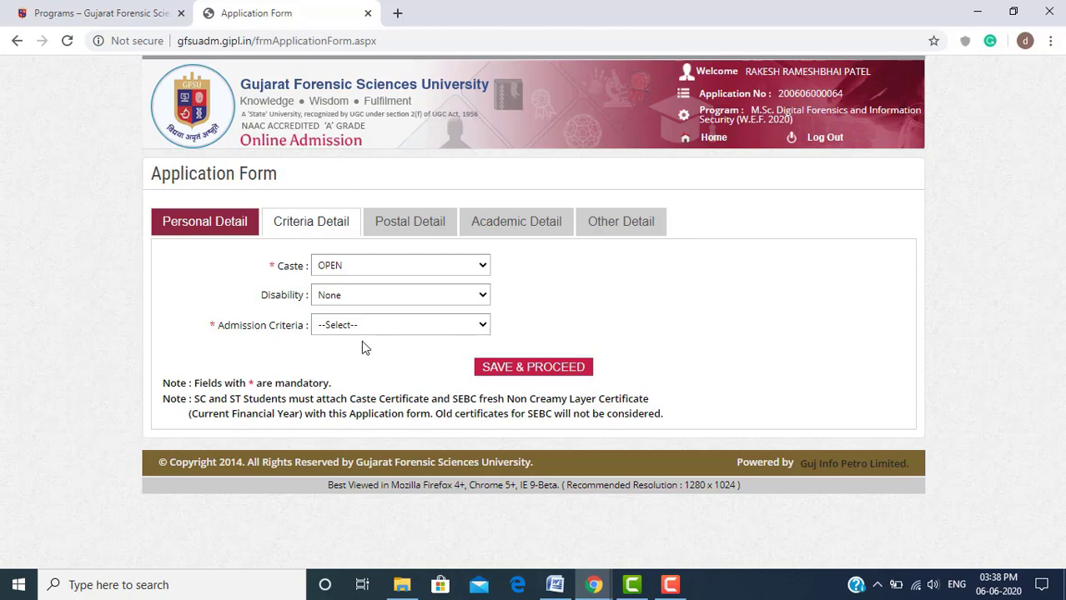
{"action": "left_click", "coordinate": [376, 327]}
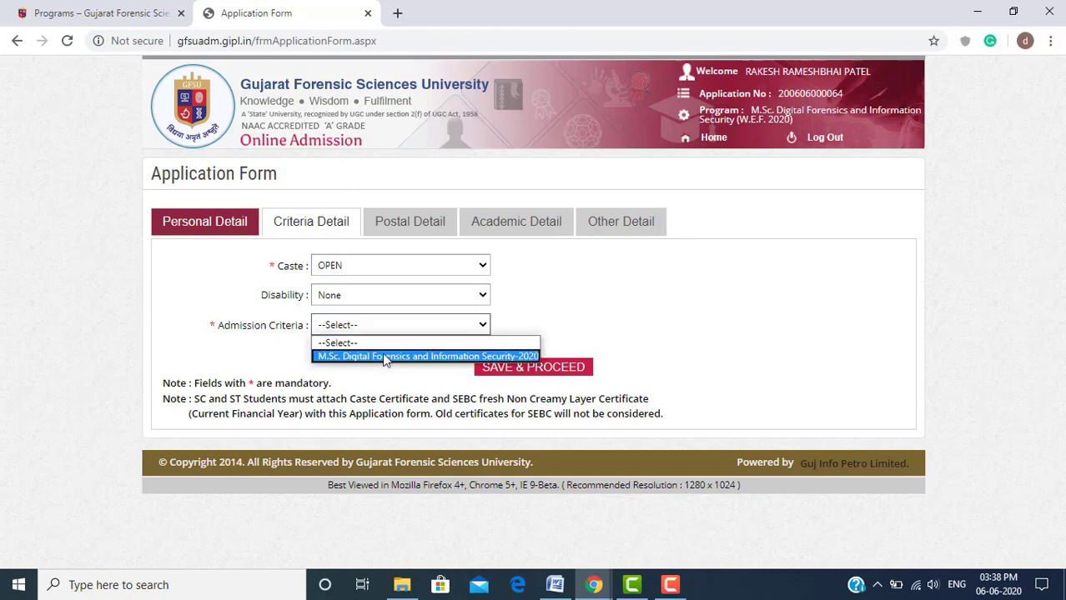
{"action": "left_click", "coordinate": [385, 357]}
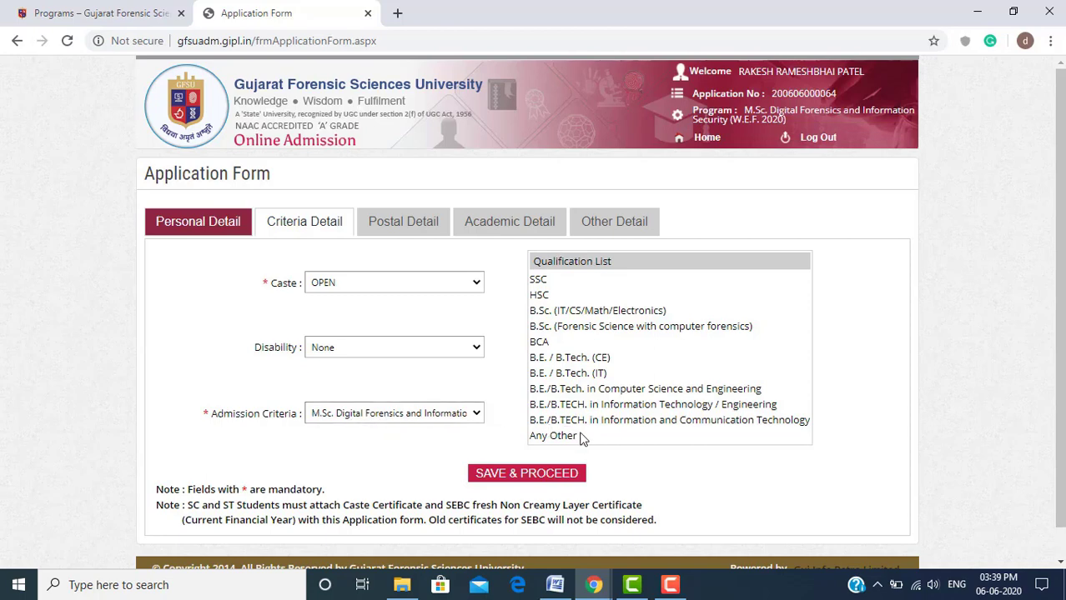
Review the qualification list for the chosen programme and save the criteria details
{"action": "left_click_drag", "start_coordinate": [578, 436], "coordinate": [535, 437]}
{"action": "left_click", "coordinate": [535, 305]}
{"action": "left_click_drag", "start_coordinate": [532, 280], "coordinate": [595, 442]}
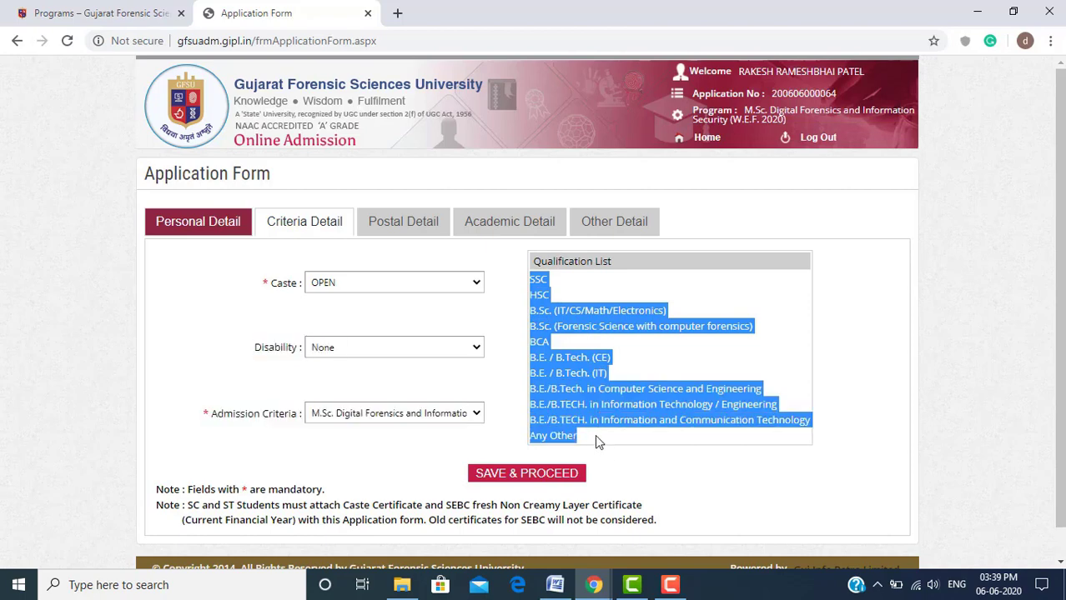
{"action": "left_click", "coordinate": [595, 437]}
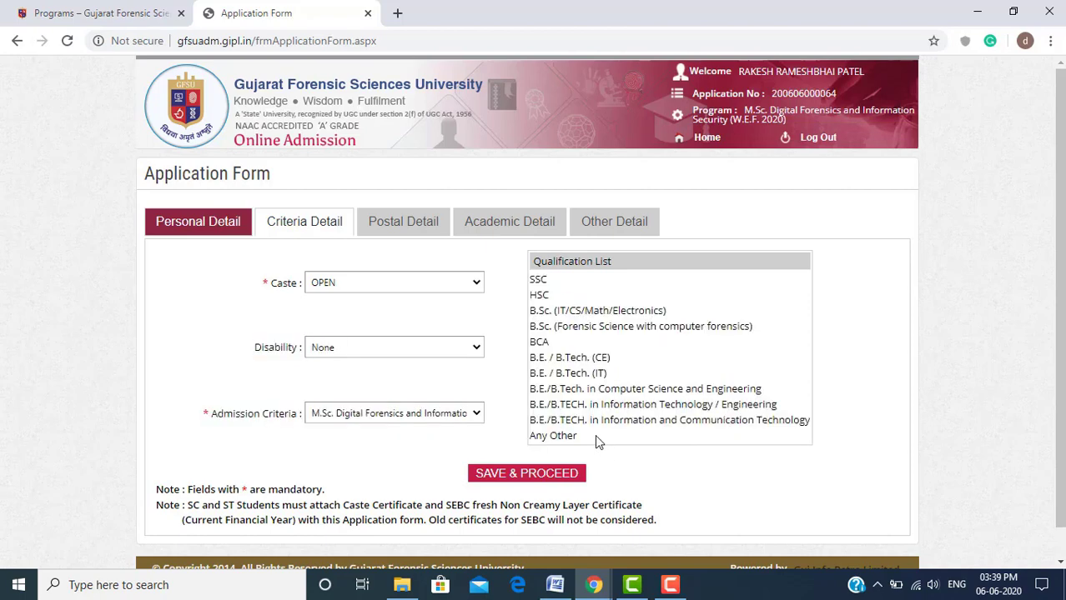
{"action": "left_click", "coordinate": [558, 482]}
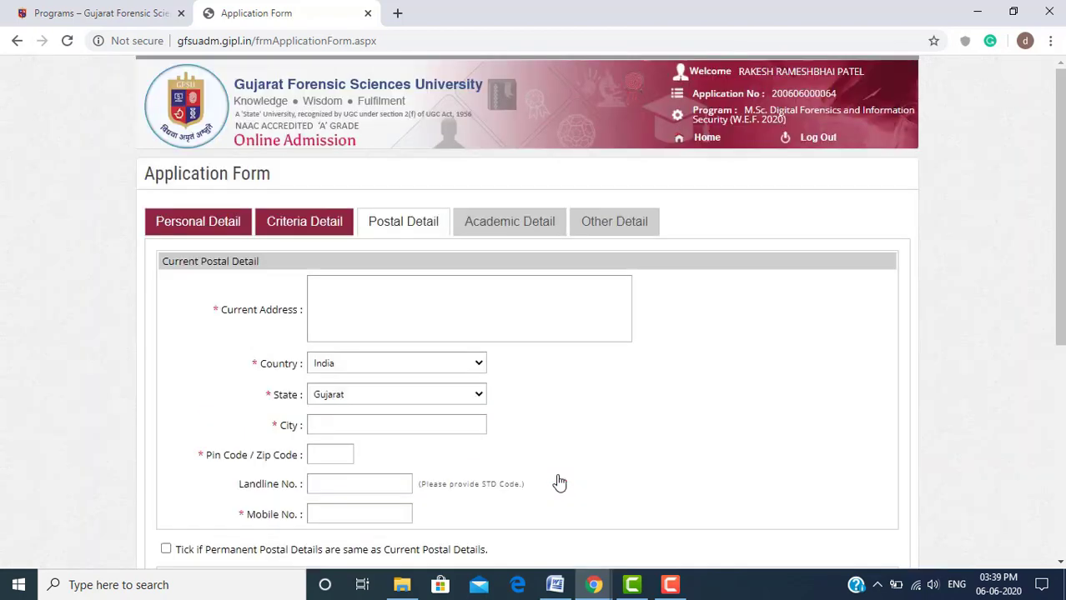
Enter the current address, keep State as Gujarat, and fill in City and Pin Code
{"action": "left_click", "coordinate": [401, 286]}
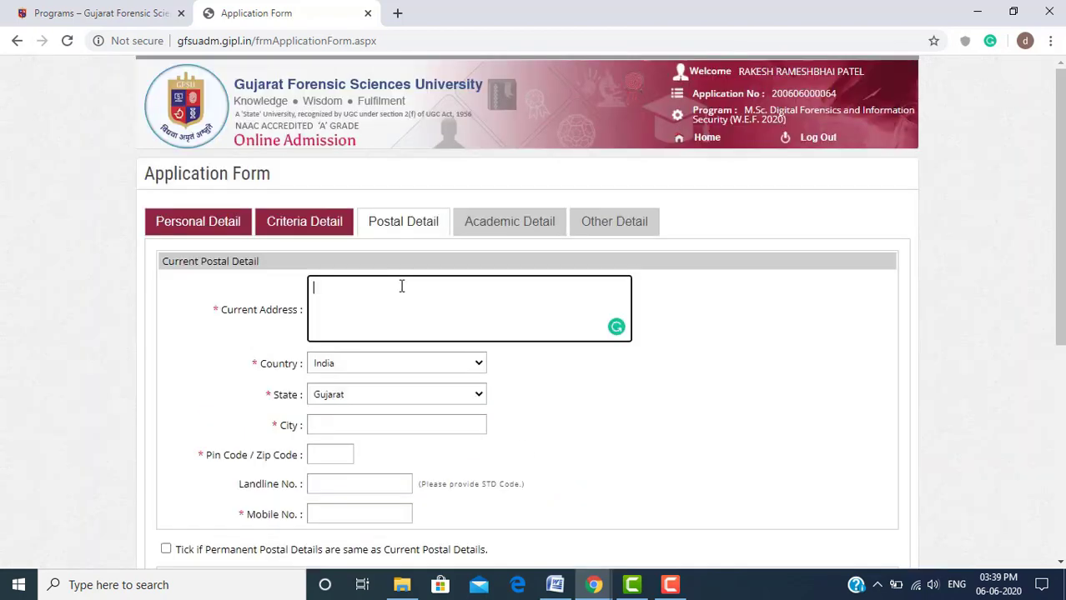
{"action": "type", "text": "gfsu"}
{"action": "left_click", "coordinate": [374, 395]}
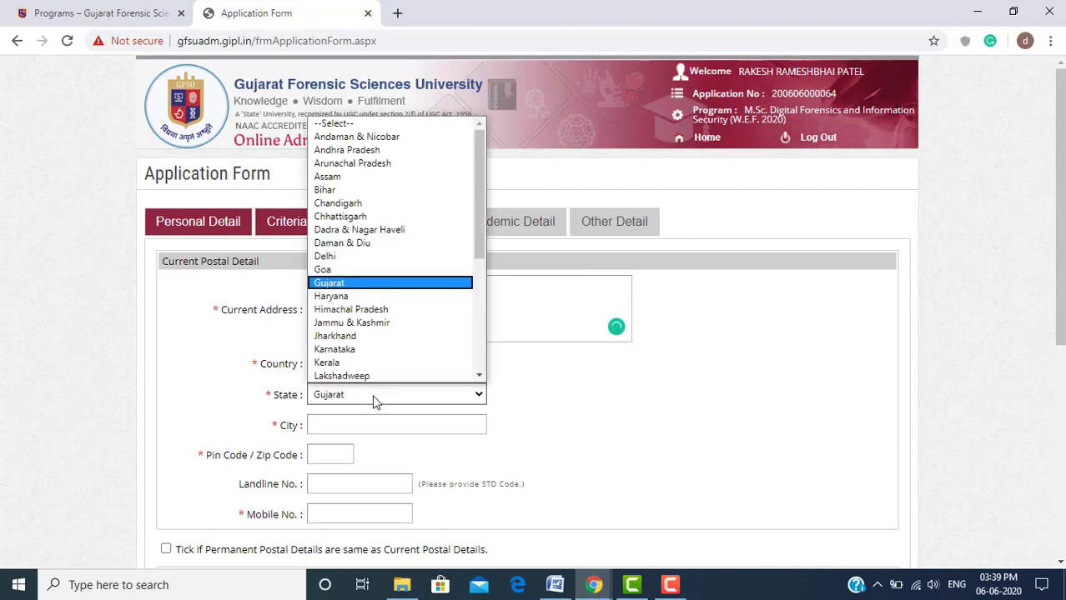
{"action": "left_click", "coordinate": [374, 399]}
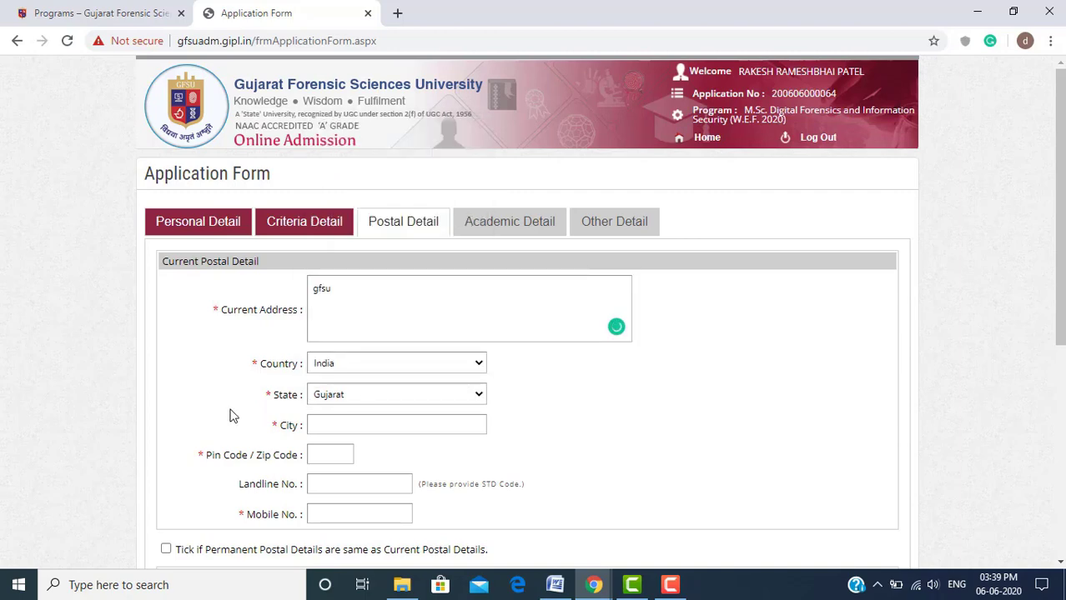
{"action": "left_click", "coordinate": [380, 428]}
{"action": "type", "text": "ga"}
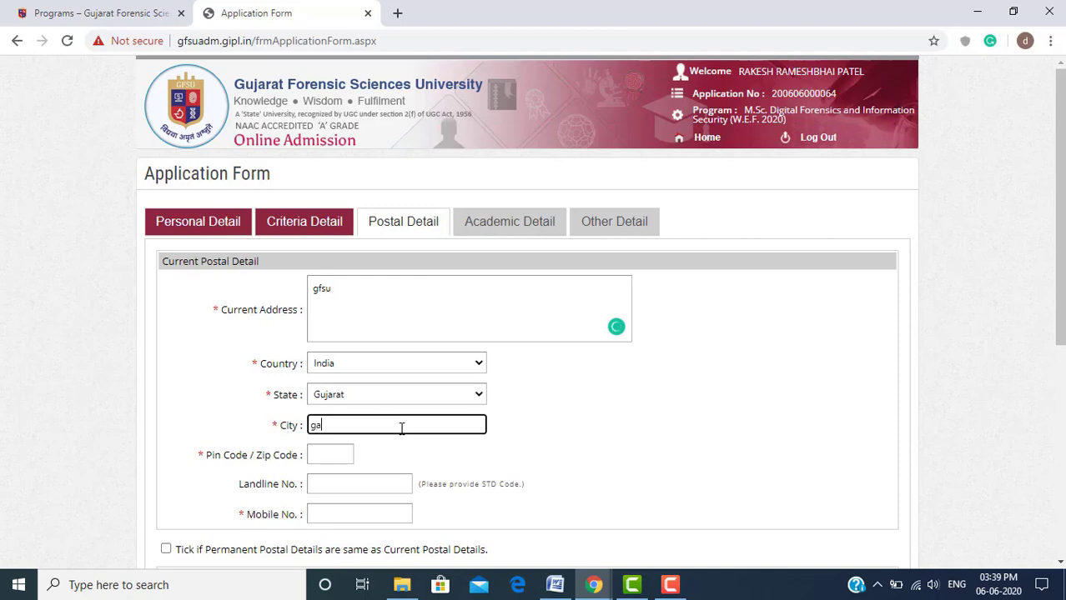
{"action": "type", "text": "ndhinagar"}
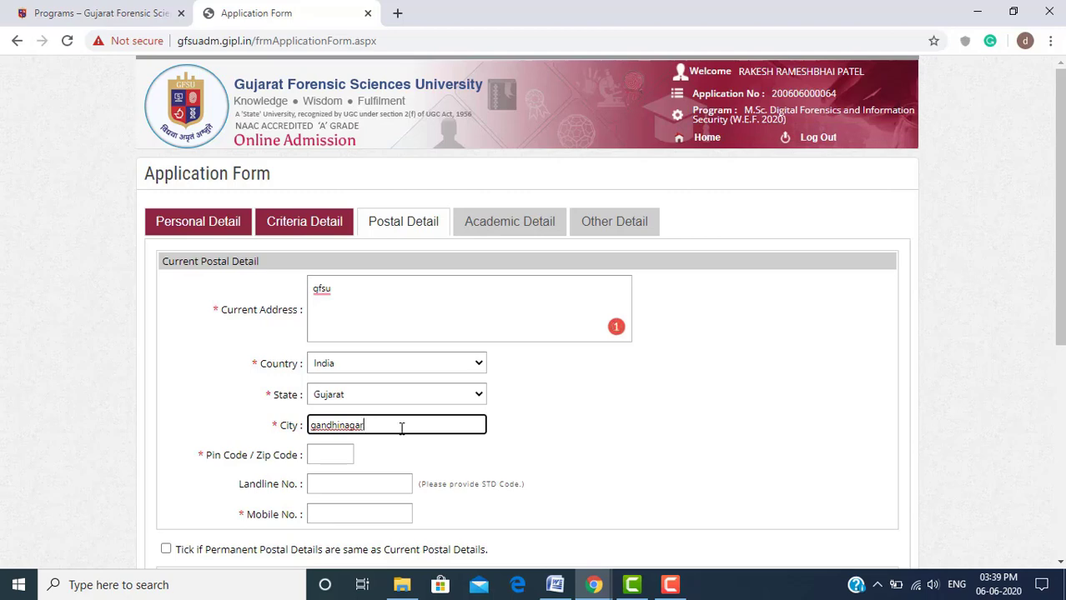
{"action": "left_click", "coordinate": [342, 453]}
{"action": "type", "text": "3"}
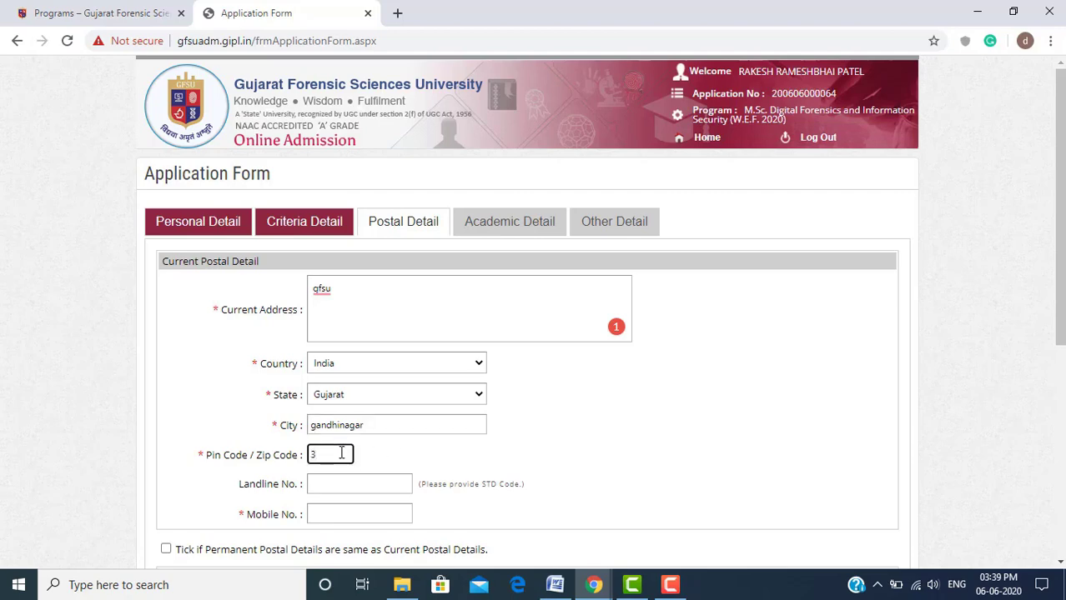
{"action": "type", "text": "82610"}
Enter the mobile number, mark permanent details same as current, and save postal details
{"action": "left_click", "coordinate": [450, 485]}
{"action": "left_click", "coordinate": [404, 484]}
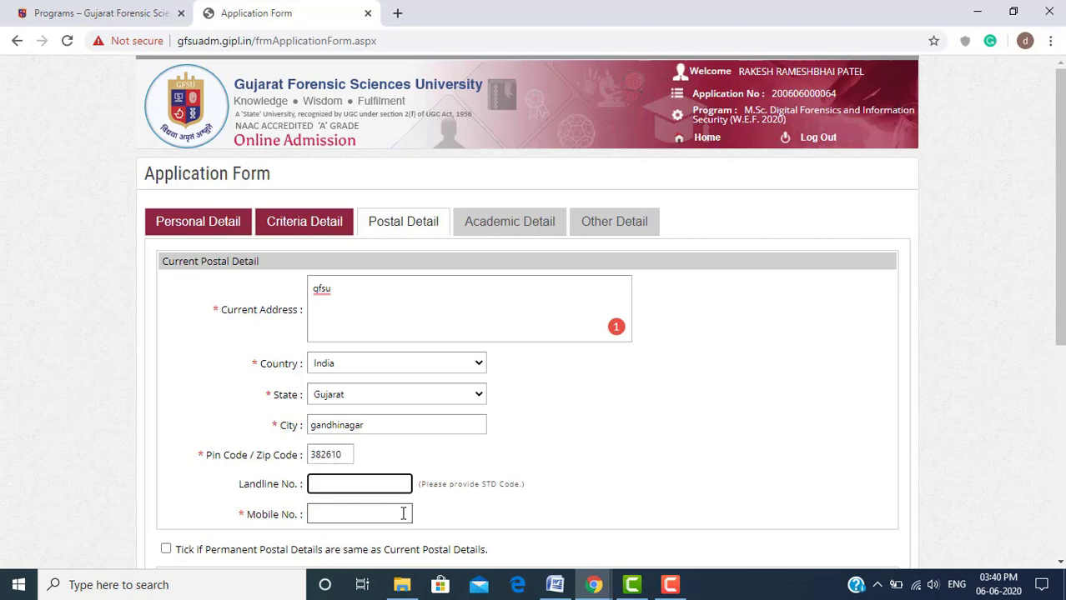
{"action": "left_click", "coordinate": [403, 514]}
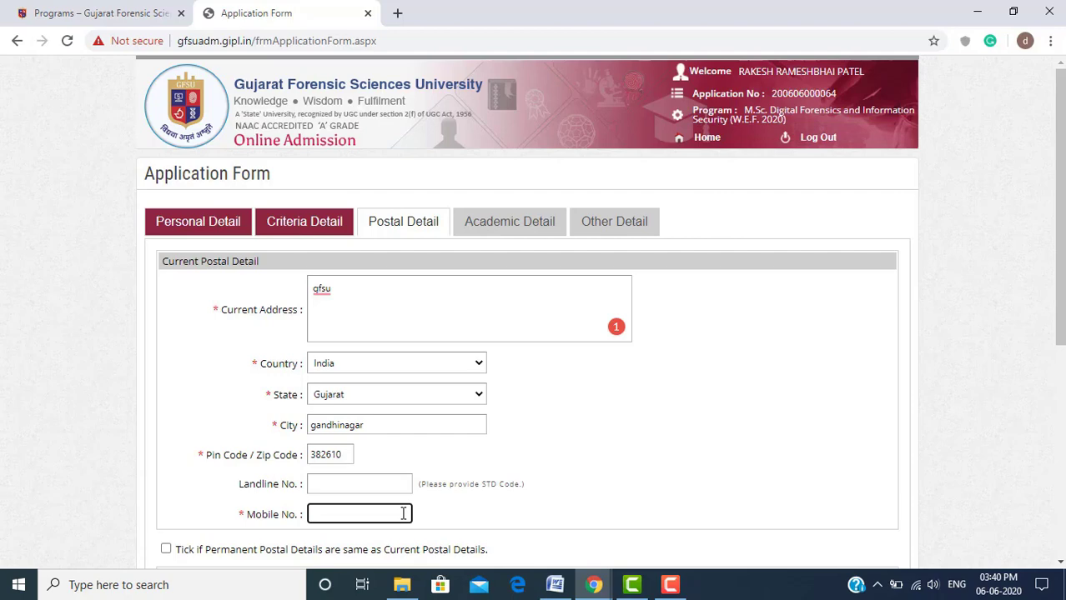
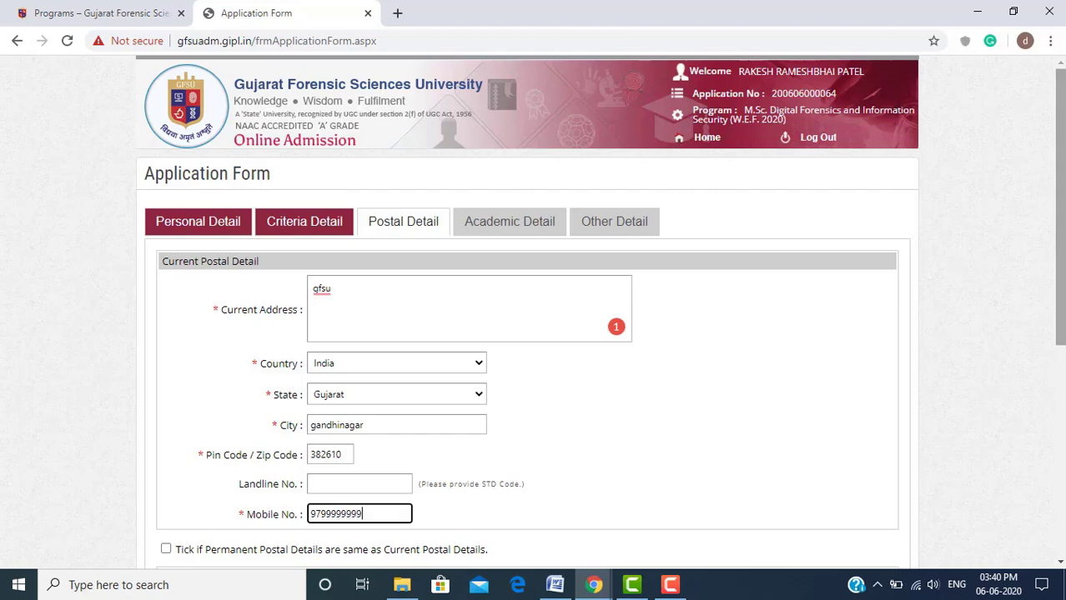
{"action": "scroll", "coordinate": [1059, 167], "scroll_direction": "down", "scroll_amount": 2}
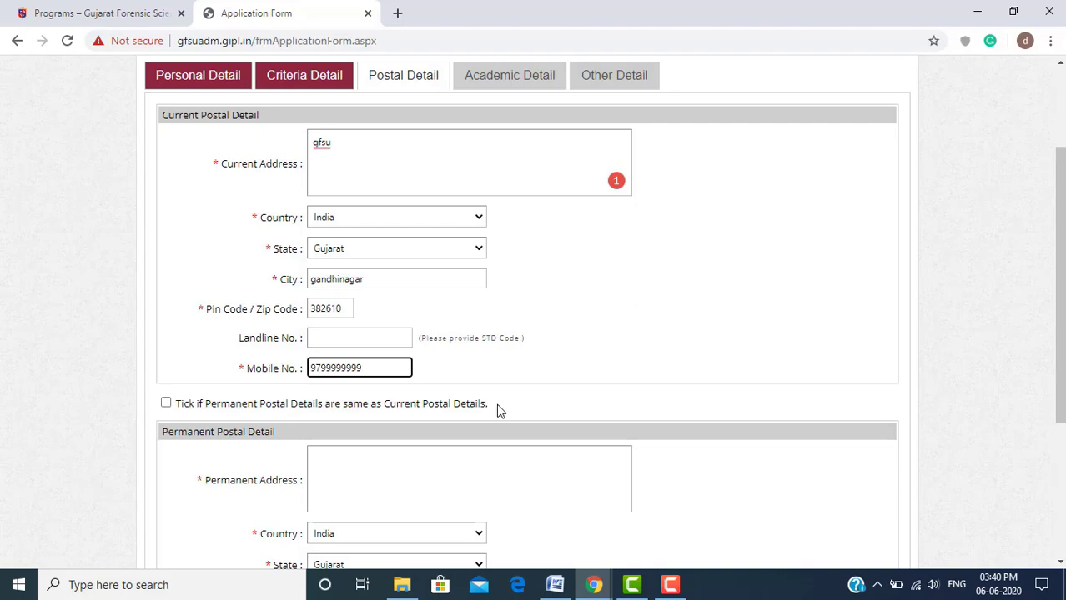
{"action": "left_click", "coordinate": [166, 404]}
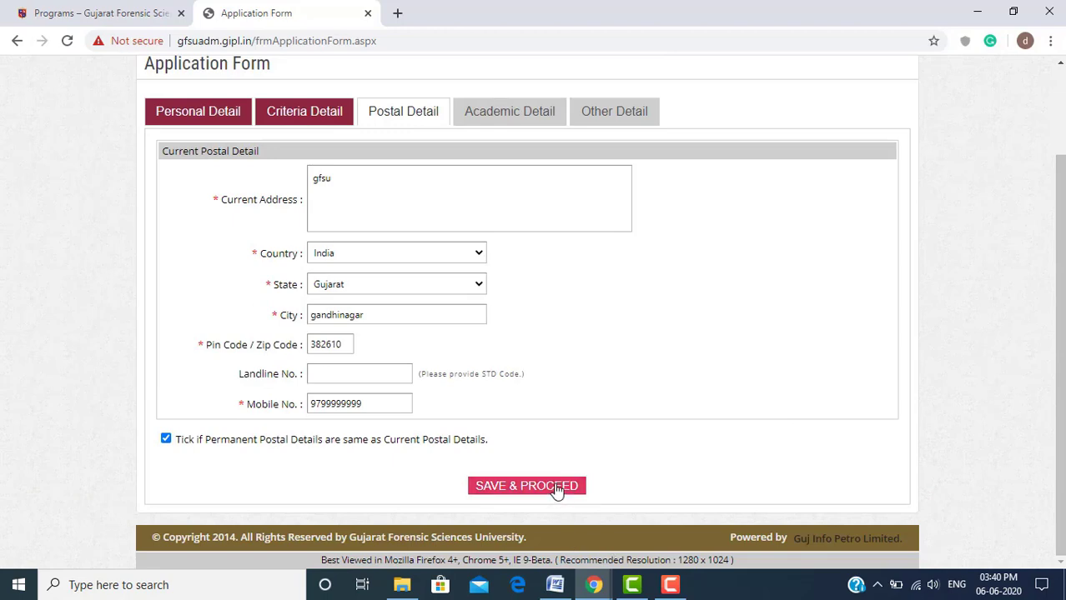
{"action": "left_click", "coordinate": [556, 488]}
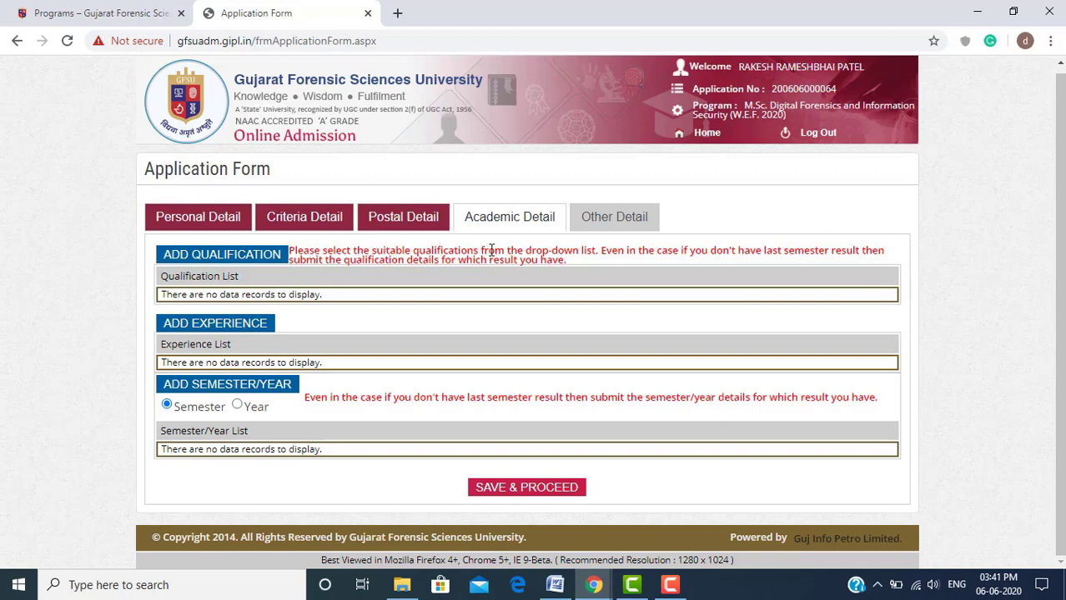
Read the red qualification instructions on Academic Detail by highlighting 'drop-down list', 'Even' and the remaining lines
{"action": "left_click_drag", "start_coordinate": [524, 250], "coordinate": [602, 255]}
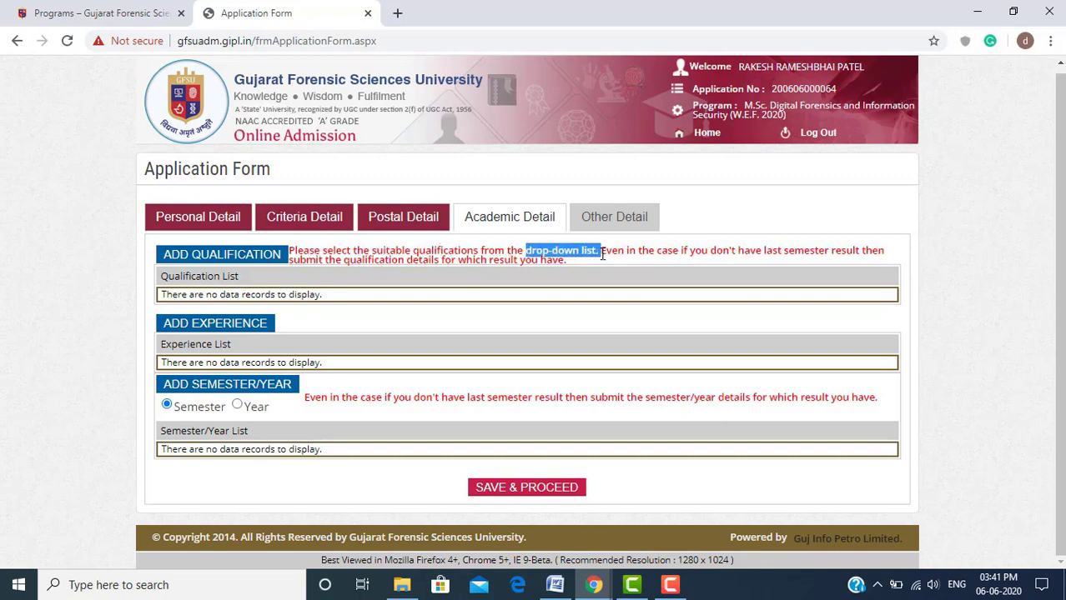
{"action": "left_click", "coordinate": [602, 255]}
{"action": "double_click", "coordinate": [611, 251]}
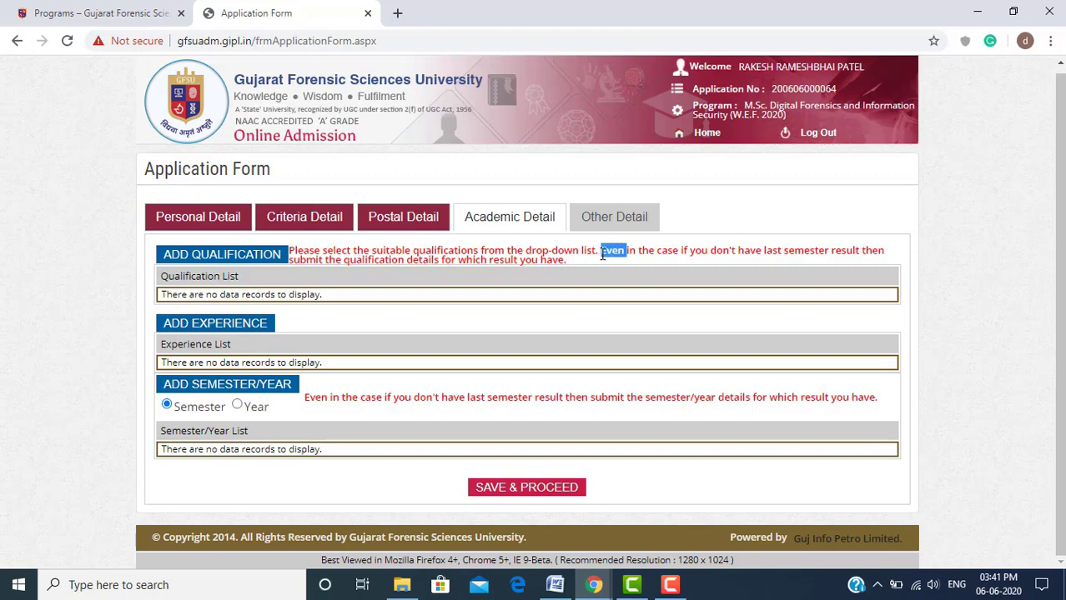
{"action": "left_click", "coordinate": [633, 247]}
{"action": "left_click_drag", "start_coordinate": [640, 250], "coordinate": [884, 251]}
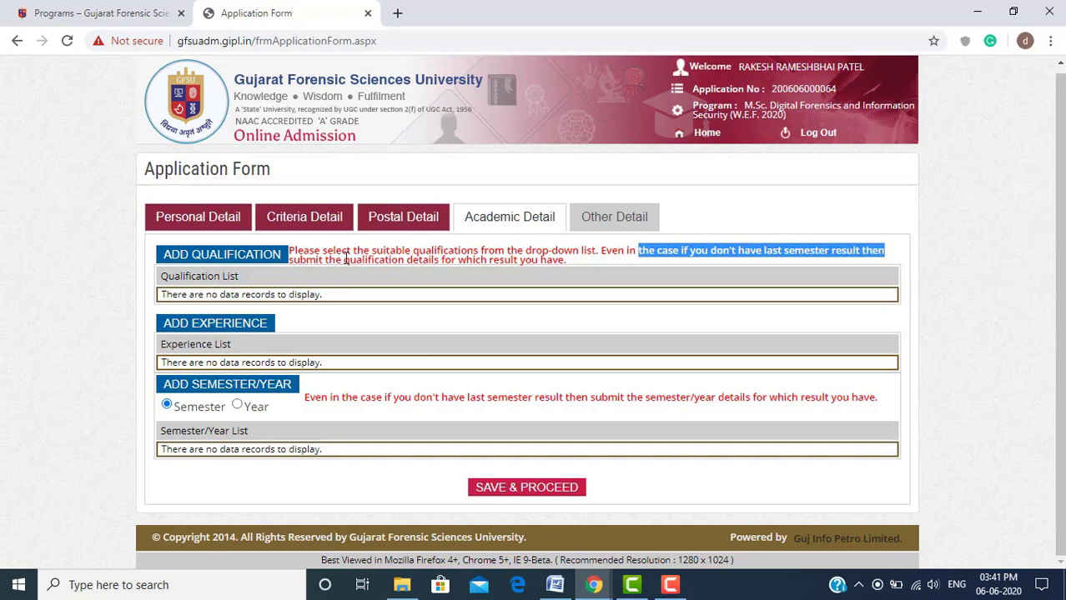
{"action": "left_click_drag", "start_coordinate": [346, 259], "coordinate": [567, 264]}
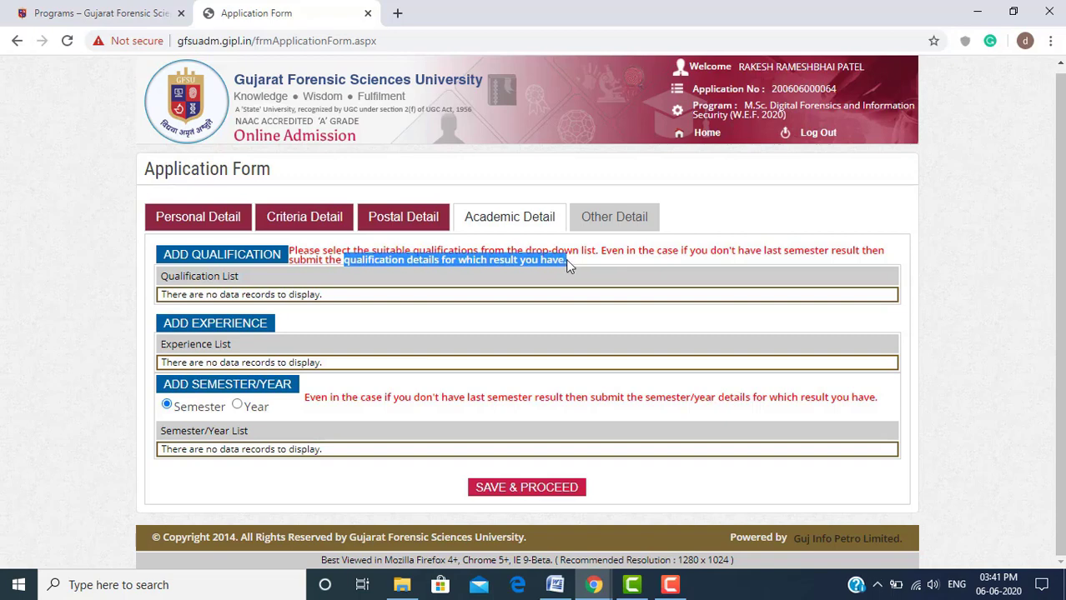
{"action": "left_click", "coordinate": [566, 262]}
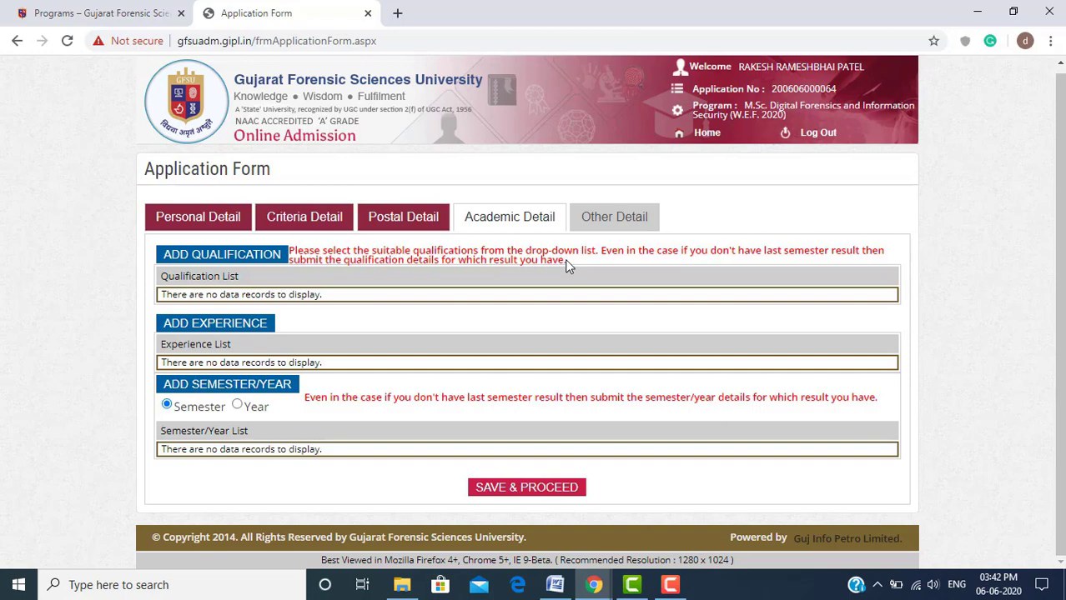
Start a new qualification entry from the Academic Detail page
{"action": "left_click", "coordinate": [261, 260]}
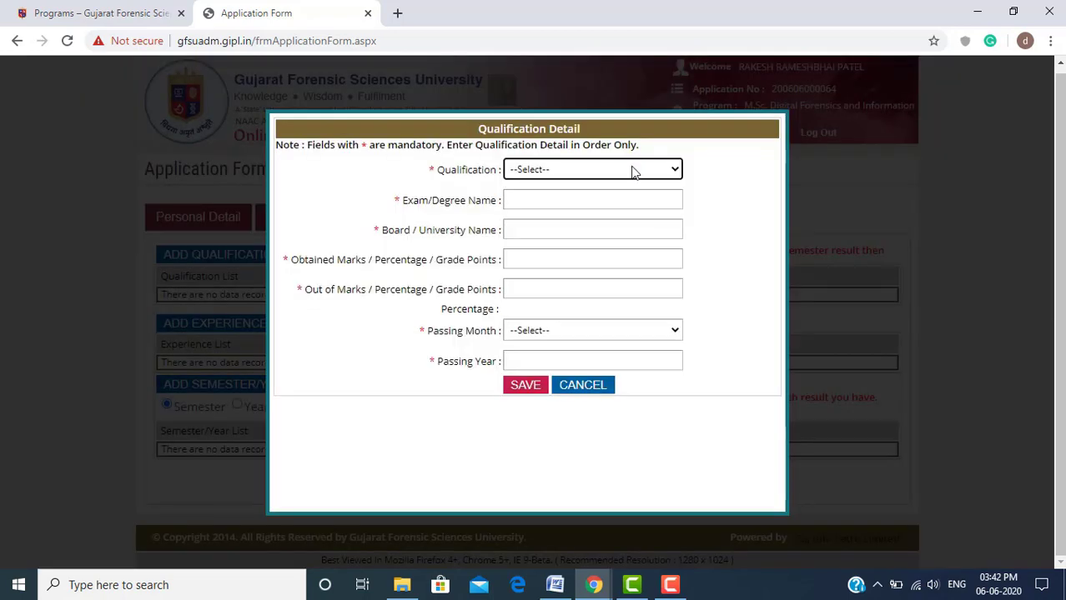
Choose SSC with board GSEB and marks 600 out of 700
{"action": "left_click", "coordinate": [632, 171]}
{"action": "left_click", "coordinate": [632, 171]}
{"action": "left_click", "coordinate": [632, 171]}
{"action": "left_click", "coordinate": [630, 203]}
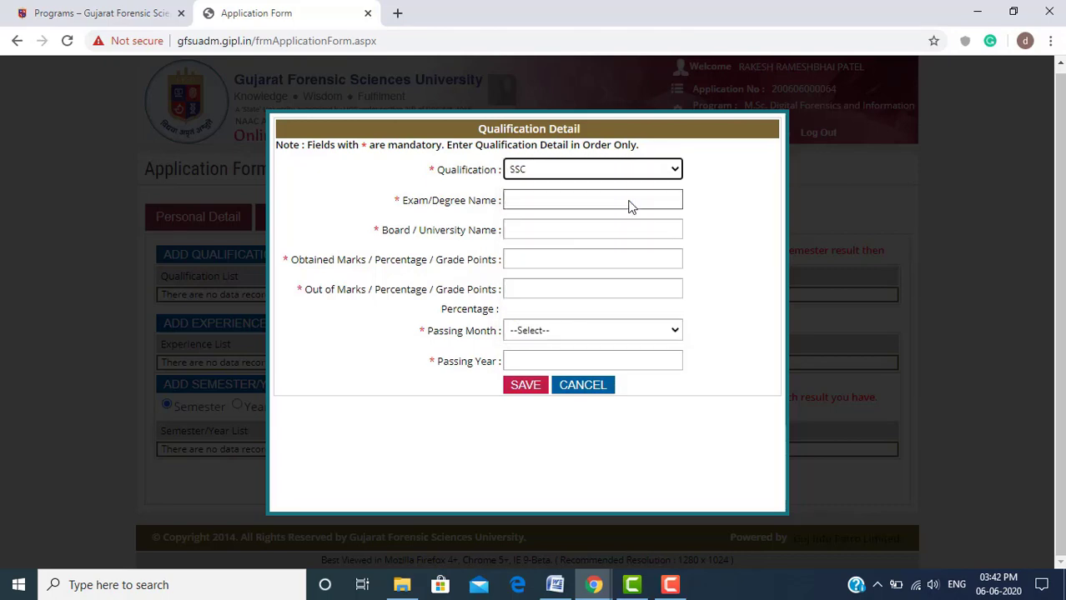
{"action": "left_click", "coordinate": [616, 201]}
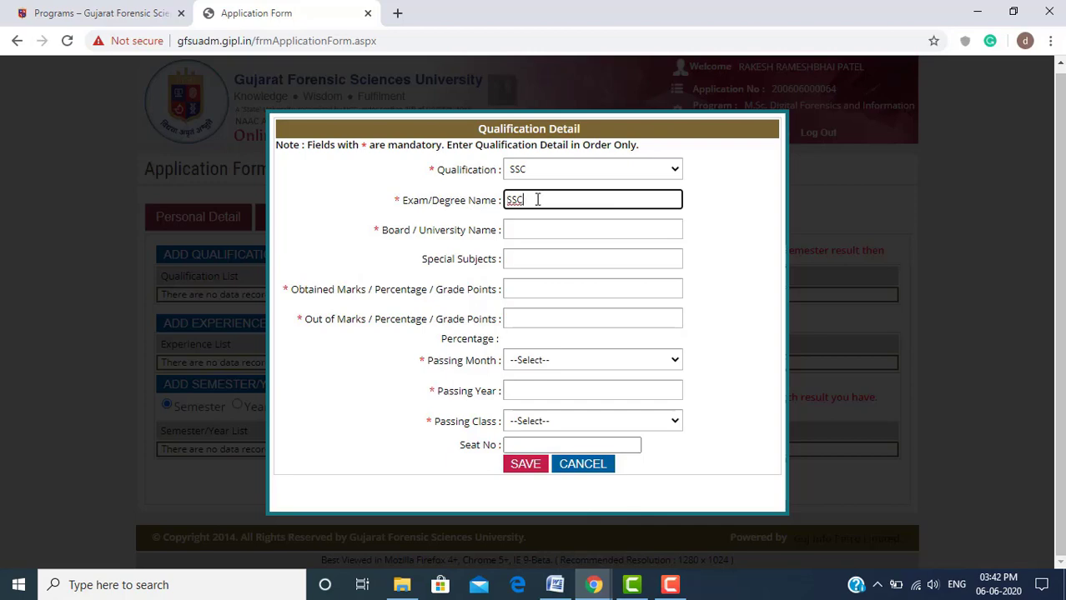
{"action": "left_click", "coordinate": [542, 227]}
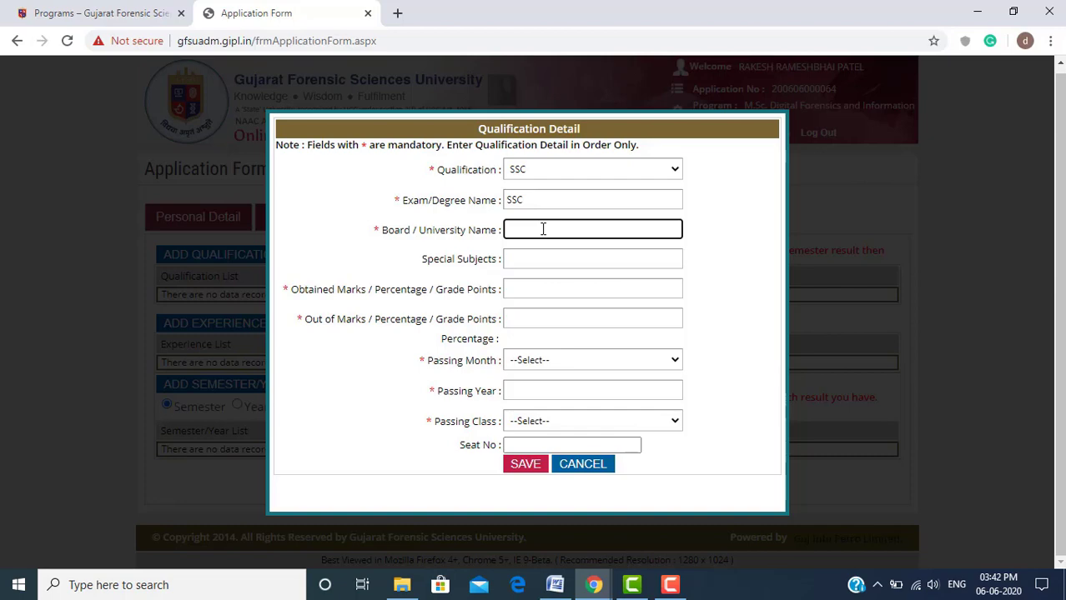
{"action": "type", "text": "GSEB"}
{"action": "left_click", "coordinate": [555, 257]}
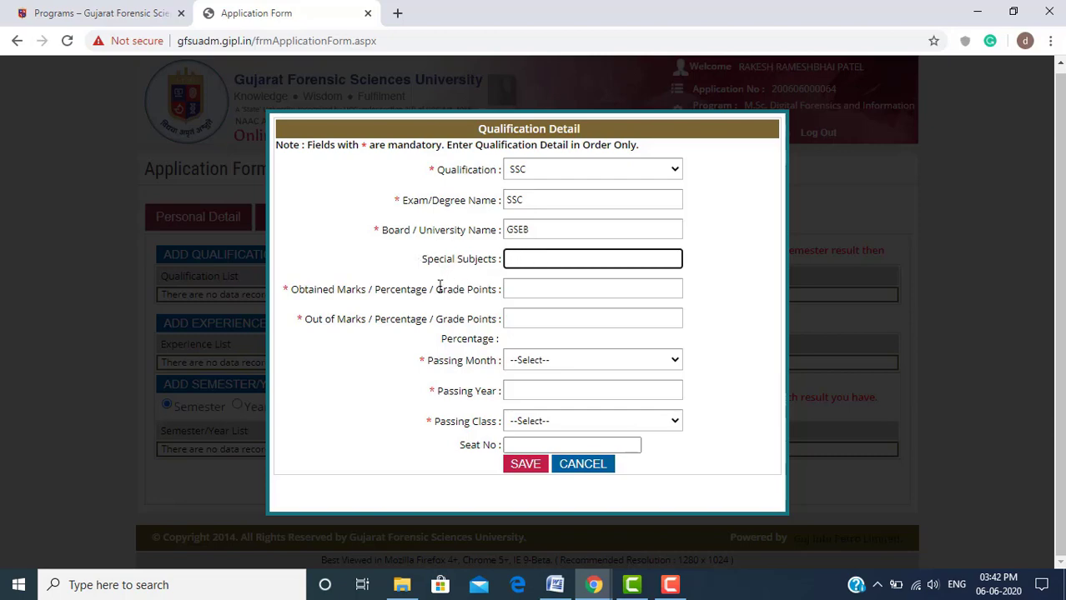
{"action": "left_click", "coordinate": [539, 290]}
{"action": "type", "text": "600"}
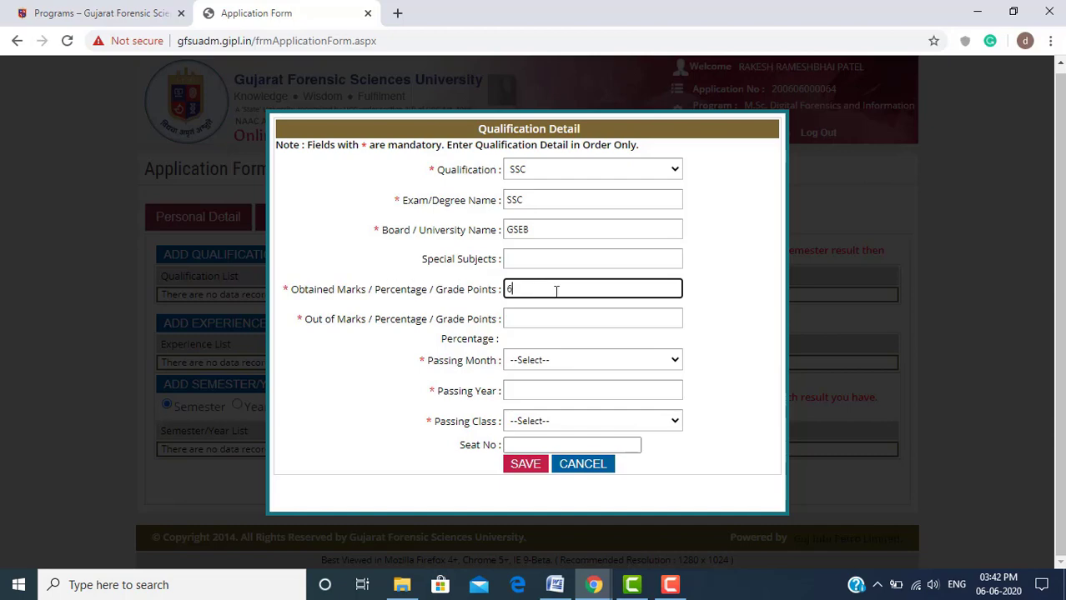
{"action": "key", "text": "Tab"}
{"action": "type", "text": "7000"}
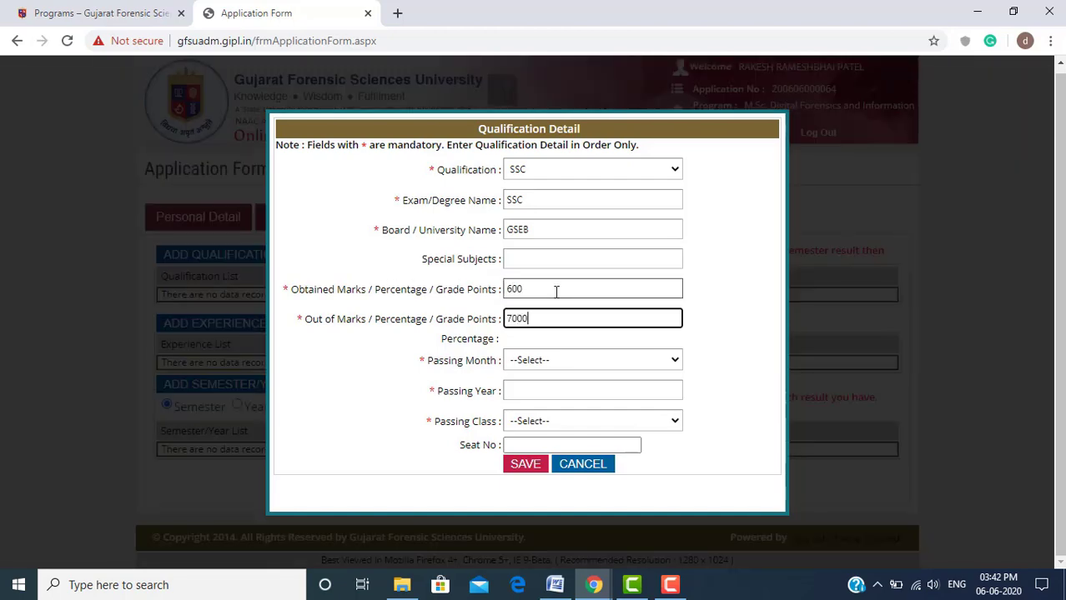
{"action": "key", "text": "BackSpace"}
Set passing May 2015 with Distinction, then save the SSC qualification
{"action": "key", "text": "Tab"}
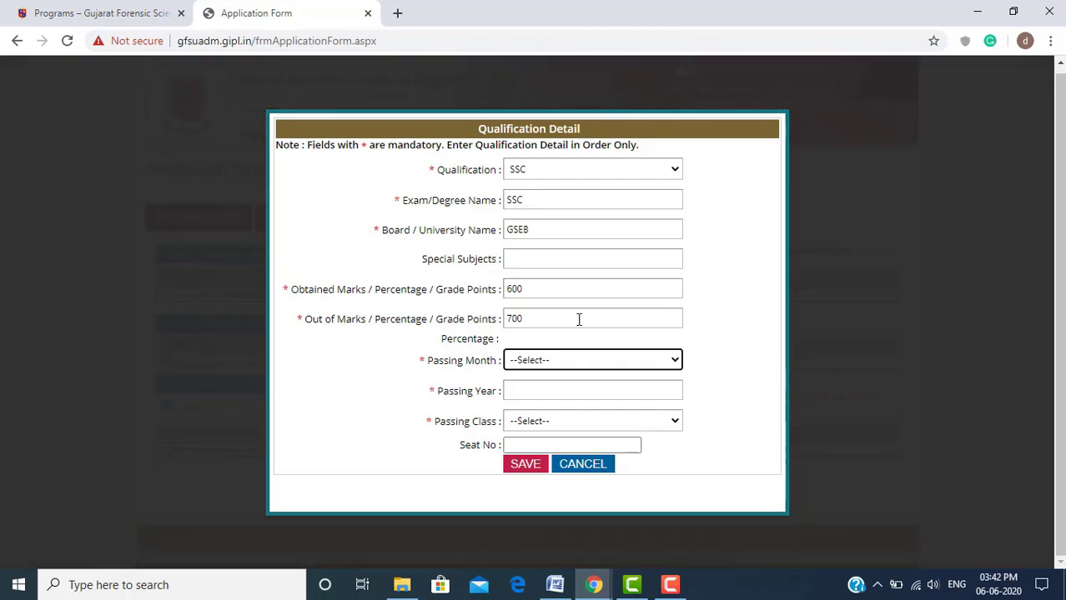
{"action": "left_click", "coordinate": [598, 366]}
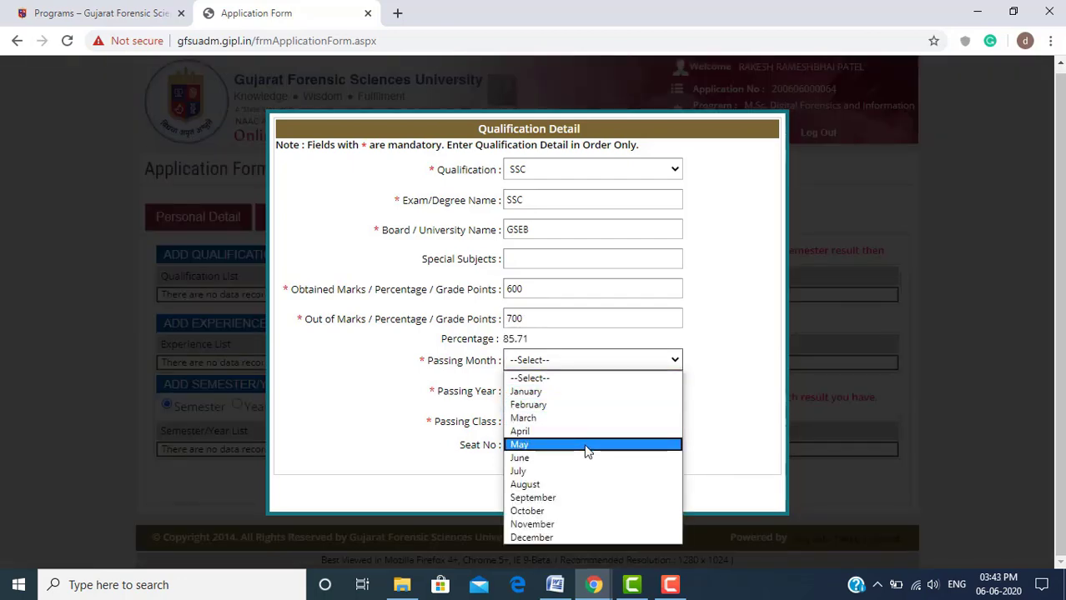
{"action": "left_click", "coordinate": [587, 446]}
{"action": "left_click", "coordinate": [614, 390]}
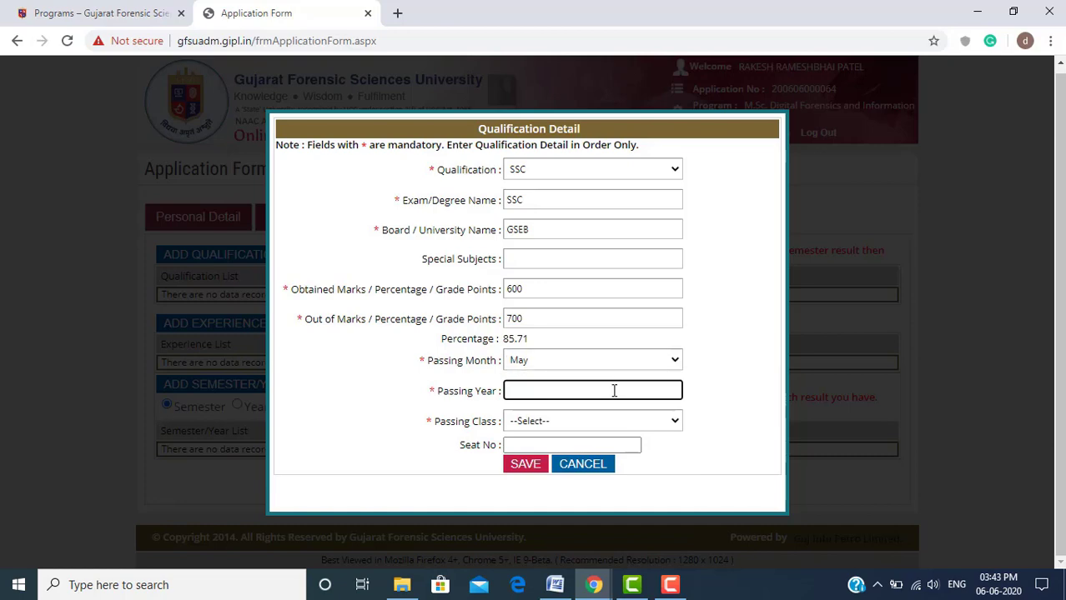
{"action": "type", "text": "2015"}
{"action": "left_click", "coordinate": [631, 423]}
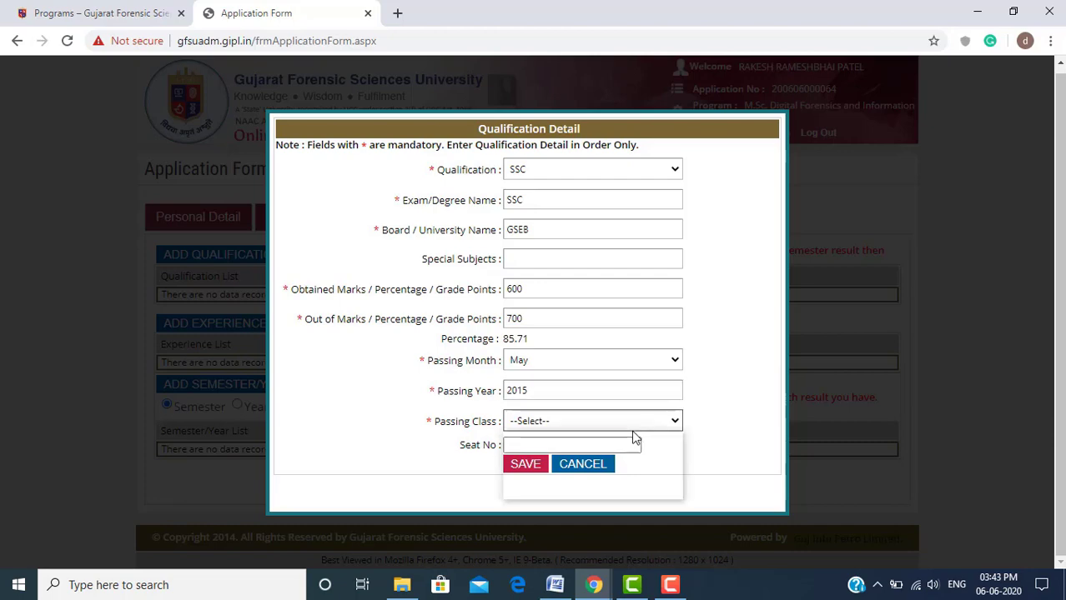
{"action": "left_click", "coordinate": [614, 454]}
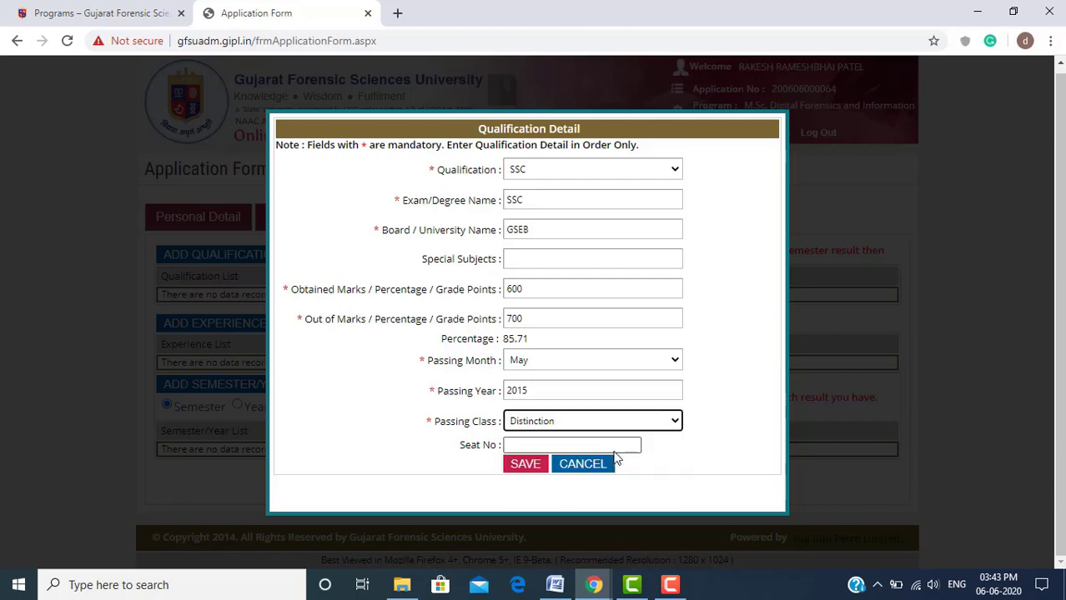
{"action": "left_click", "coordinate": [560, 442]}
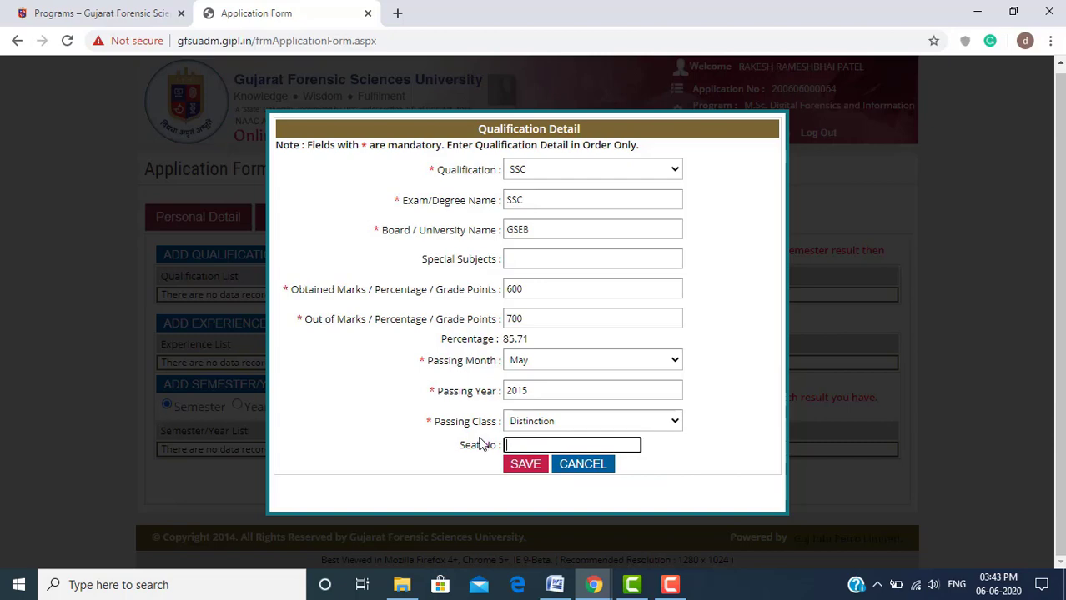
{"action": "left_click_drag", "start_coordinate": [496, 444], "coordinate": [459, 445]}
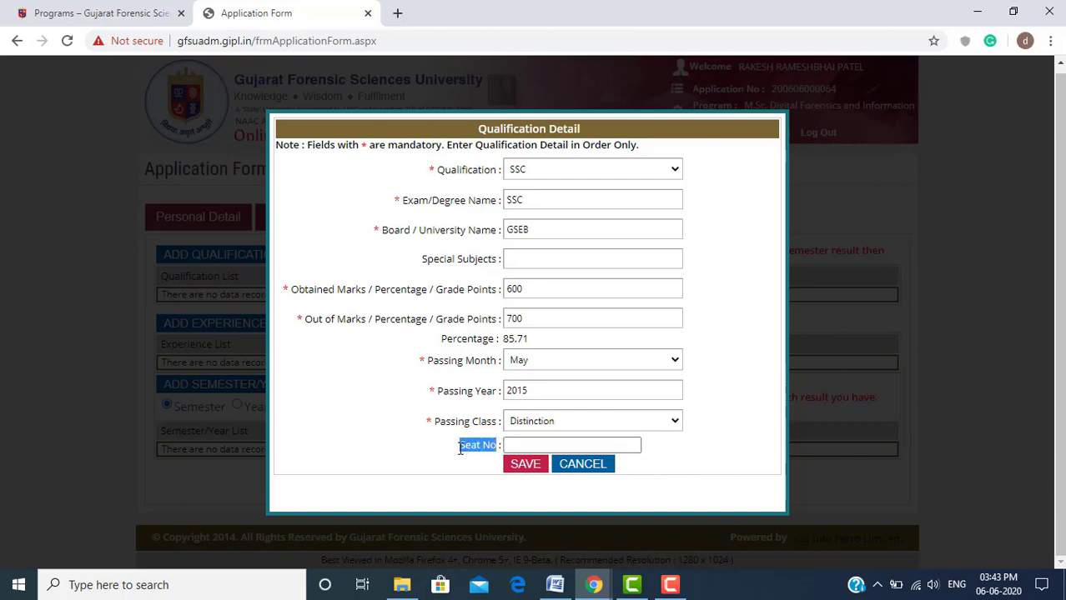
{"action": "left_click", "coordinate": [532, 467]}
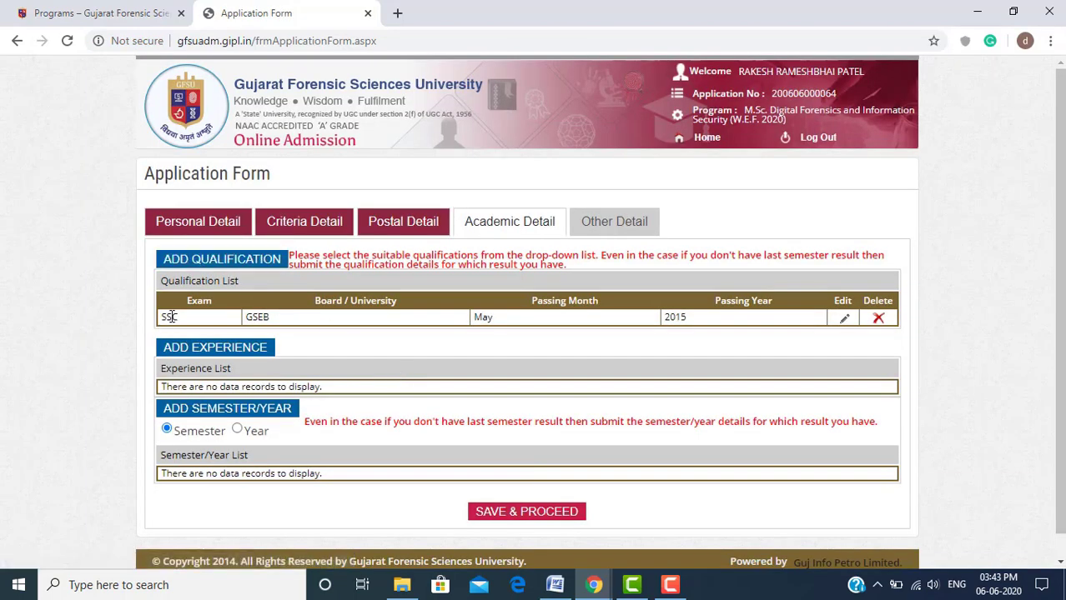
Add an HSC qualification with board Central Board and marks 600 out of 700
{"action": "left_click", "coordinate": [242, 264]}
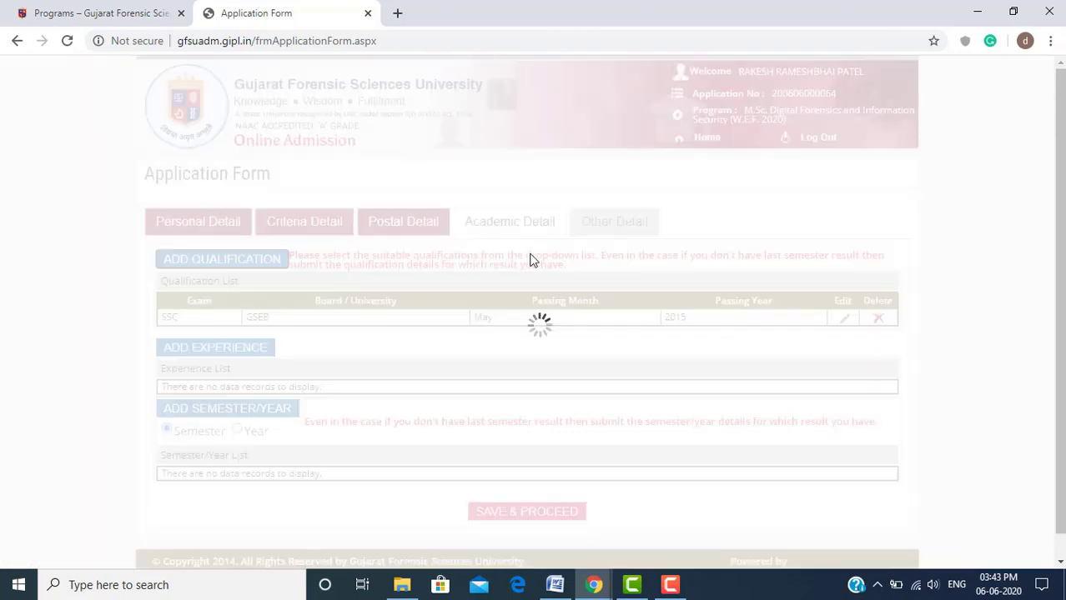
{"action": "left_click", "coordinate": [640, 169]}
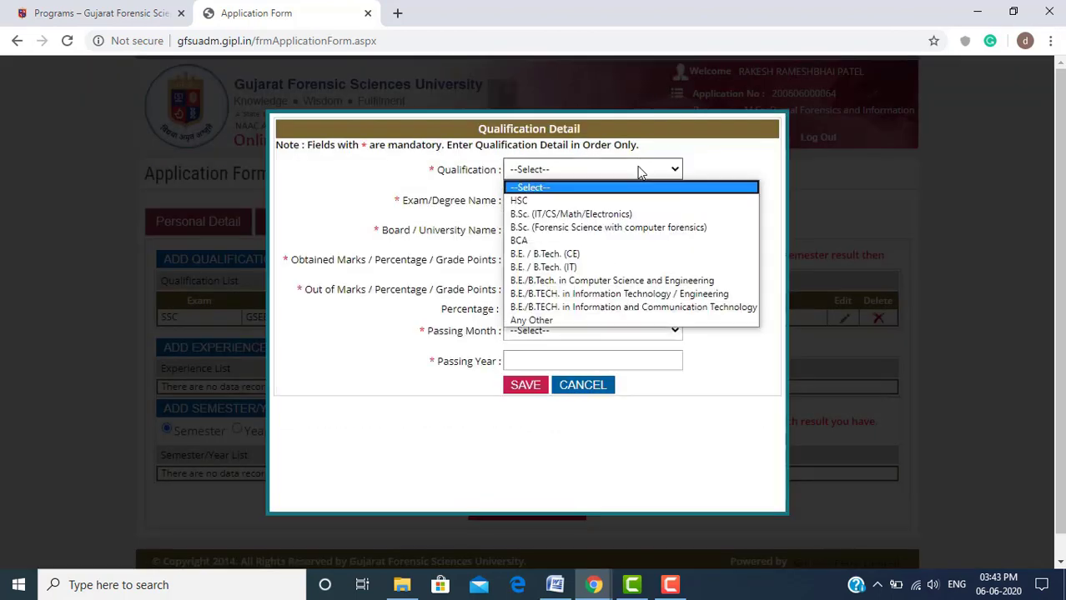
{"action": "left_click", "coordinate": [636, 202]}
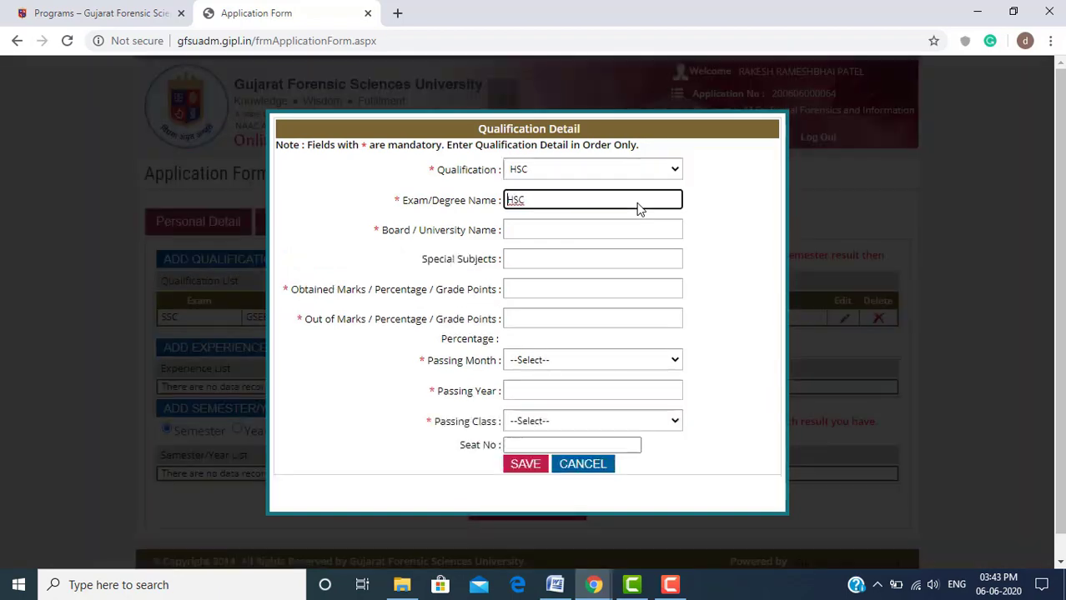
{"action": "left_click", "coordinate": [637, 229]}
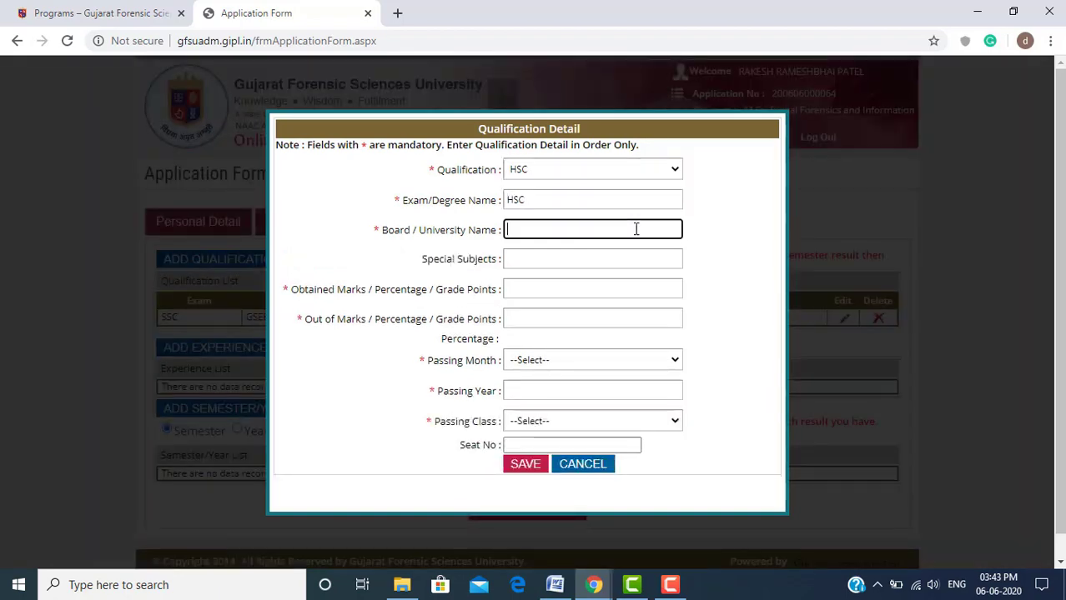
{"action": "type", "text": "Central Boa"}
{"action": "key", "text": "BackSpace"}
{"action": "key", "text": "BackSpace"}
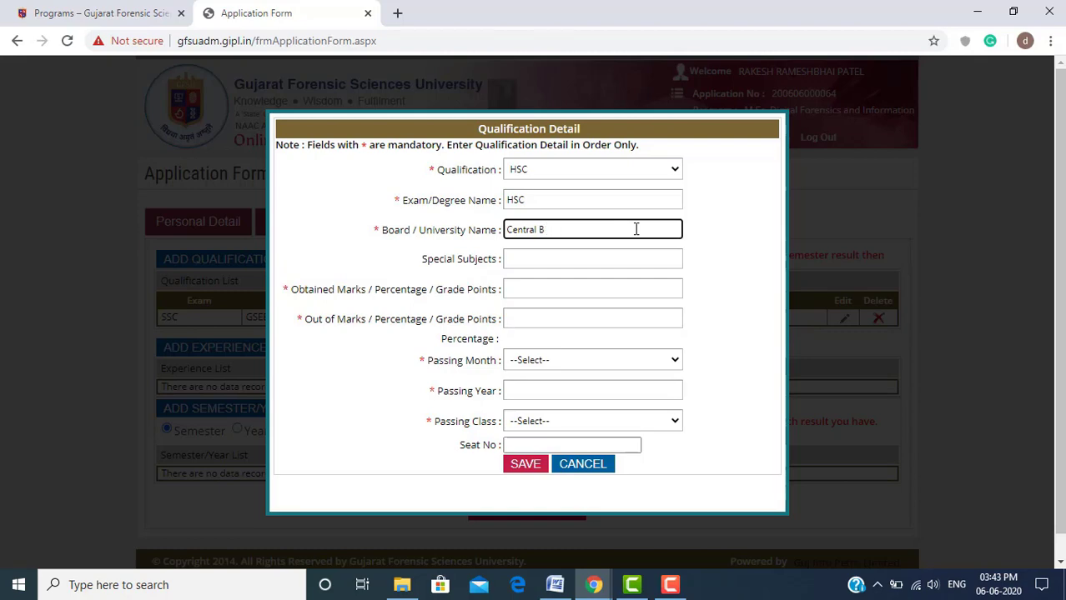
{"action": "type", "text": "oard"}
{"action": "key", "text": "Tab"}
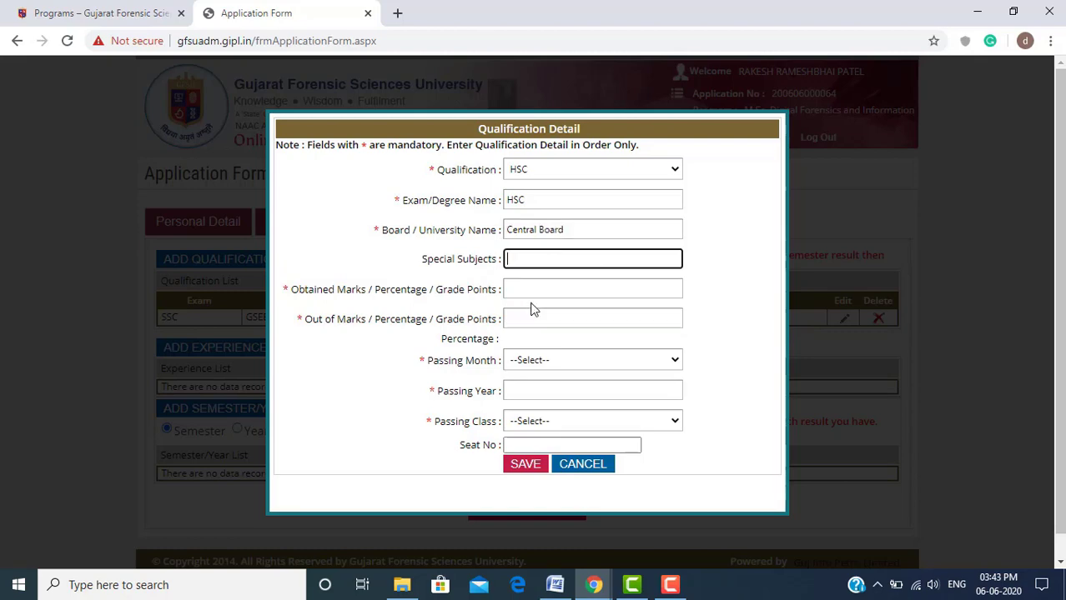
{"action": "left_click", "coordinate": [553, 289]}
{"action": "type", "text": "600"}
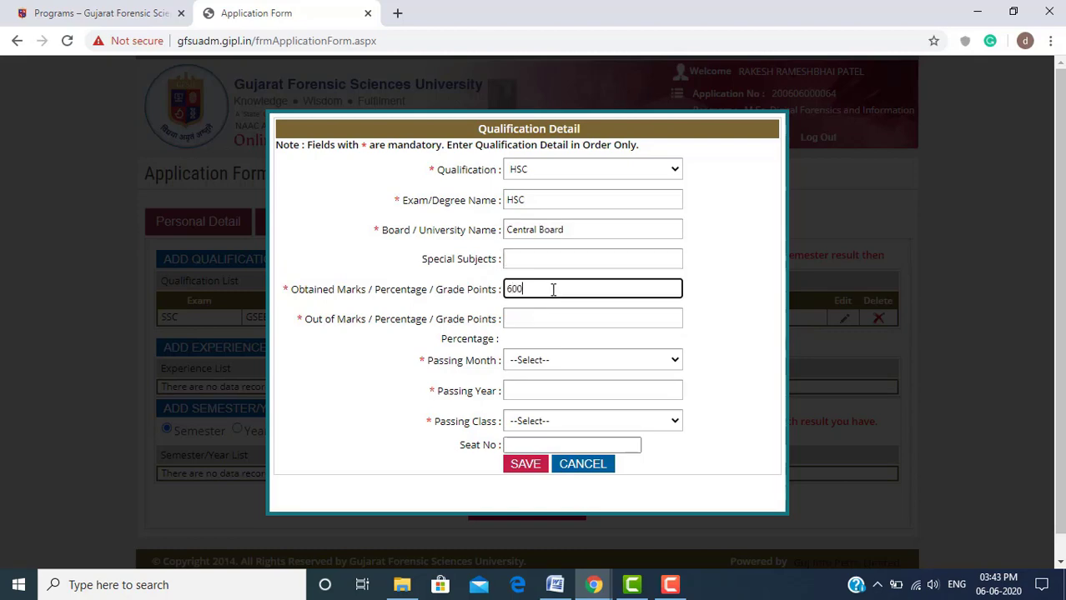
{"action": "key", "text": "Tab"}
{"action": "type", "text": "6"}
{"action": "key", "text": "BackSpace"}
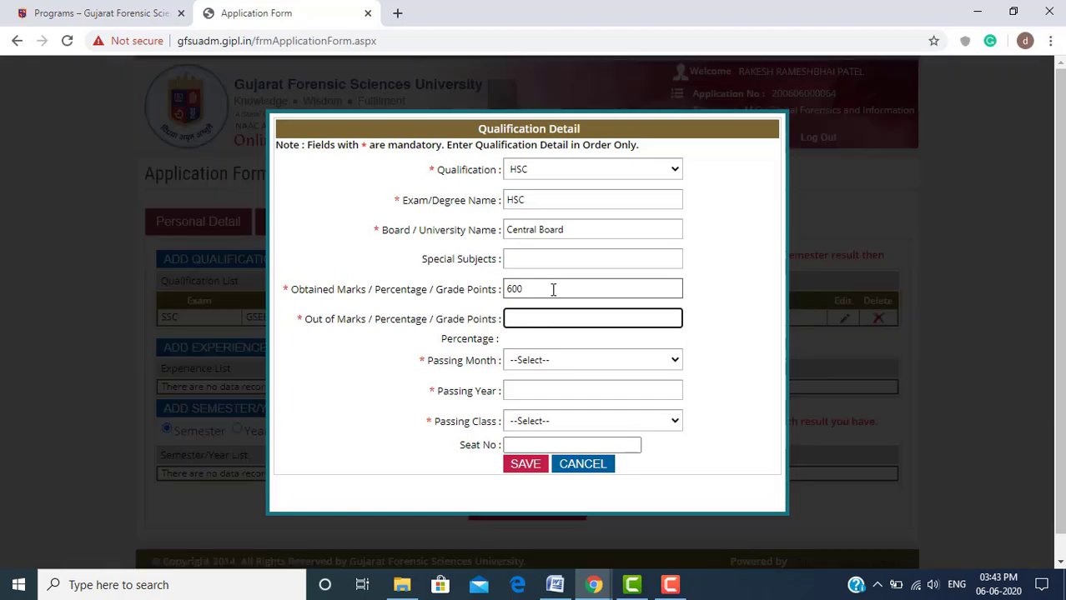
{"action": "type", "text": "700"}
Set passing March 2015 with Distinction, then save the HSC qualification
{"action": "key", "text": "Tab"}
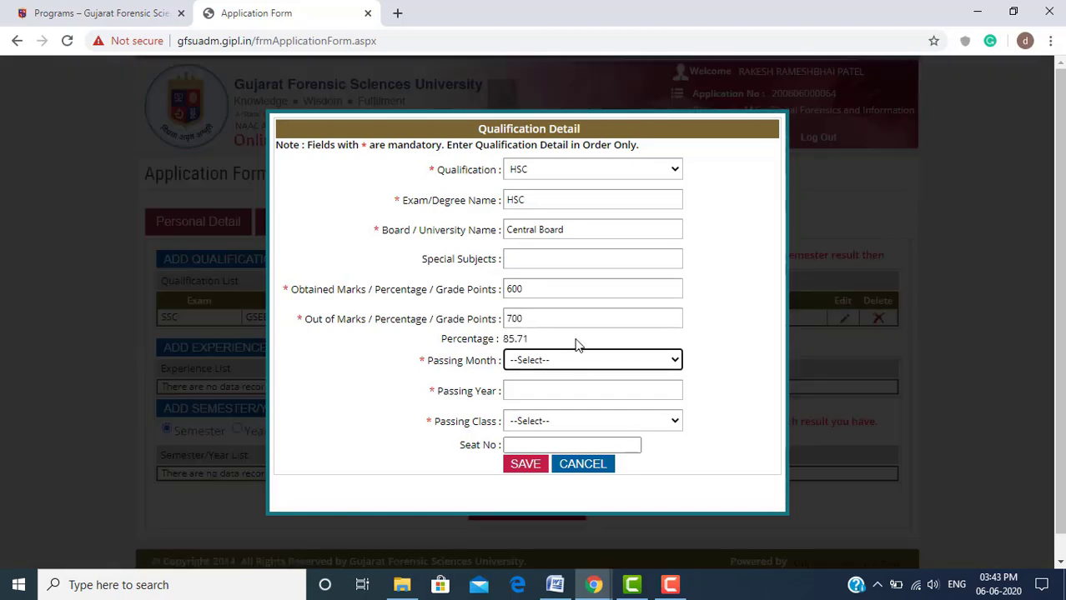
{"action": "left_click", "coordinate": [578, 361]}
{"action": "left_click", "coordinate": [579, 417]}
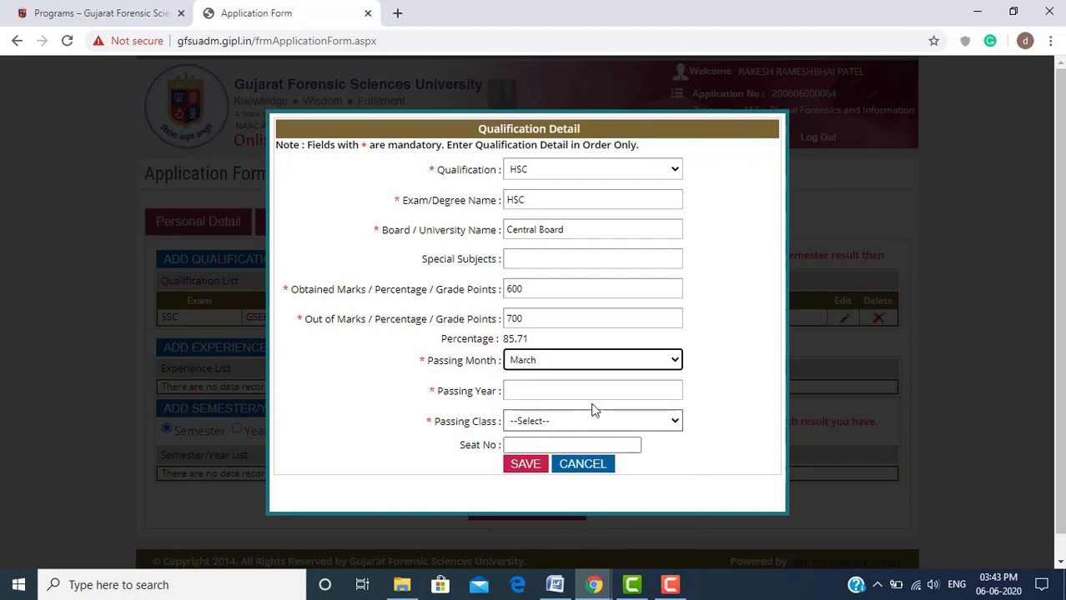
{"action": "left_click", "coordinate": [614, 390]}
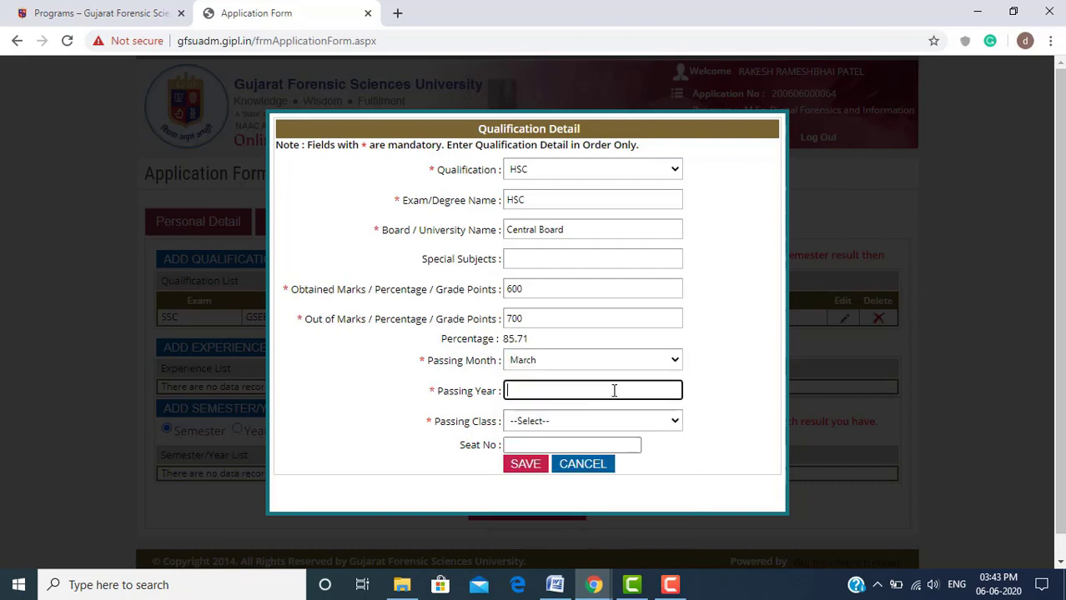
{"action": "type", "text": "2019"}
{"action": "key", "text": "BackSpace"}
{"action": "type", "text": "5"}
{"action": "left_click", "coordinate": [615, 422]}
{"action": "left_click", "coordinate": [614, 452]}
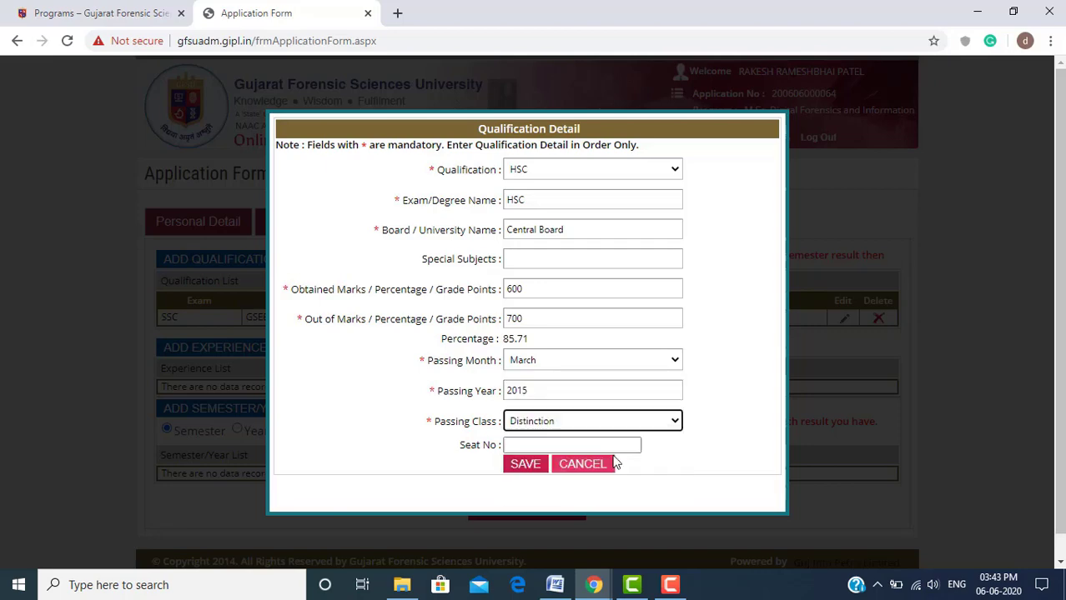
{"action": "left_click_drag", "start_coordinate": [496, 446], "coordinate": [452, 450]}
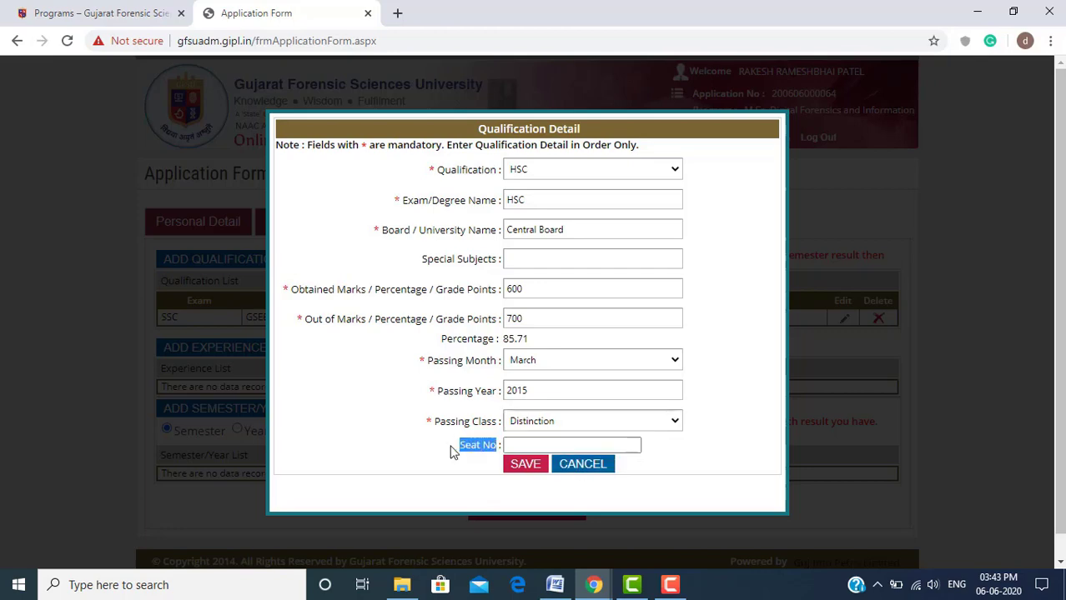
{"action": "left_click", "coordinate": [524, 465]}
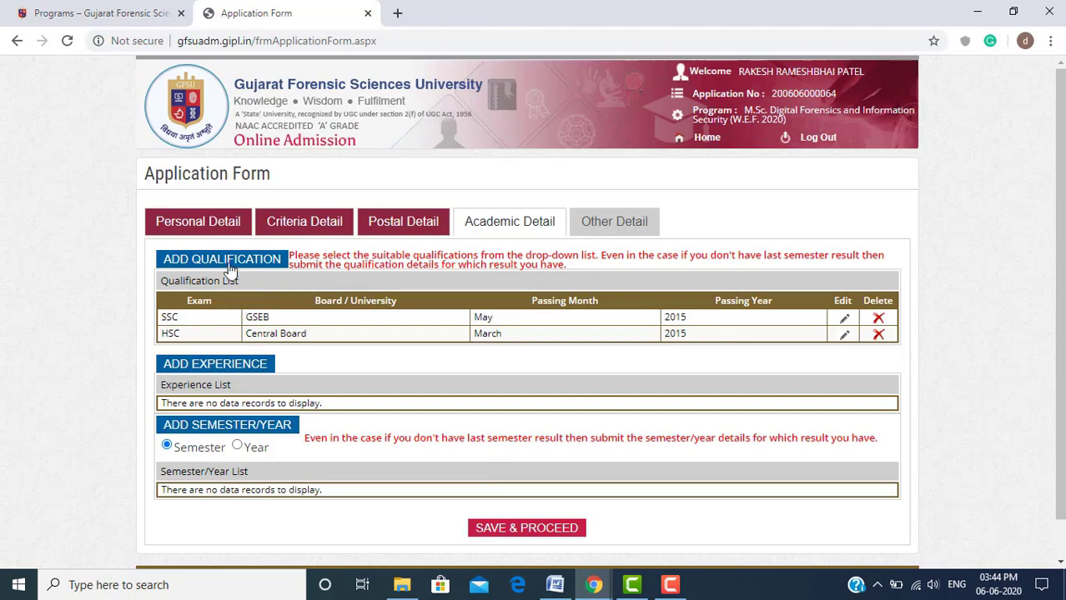
Add a third qualification as B.E. / B.Tech. (CE) named 'BE computer engineering'
{"action": "left_click", "coordinate": [238, 258]}
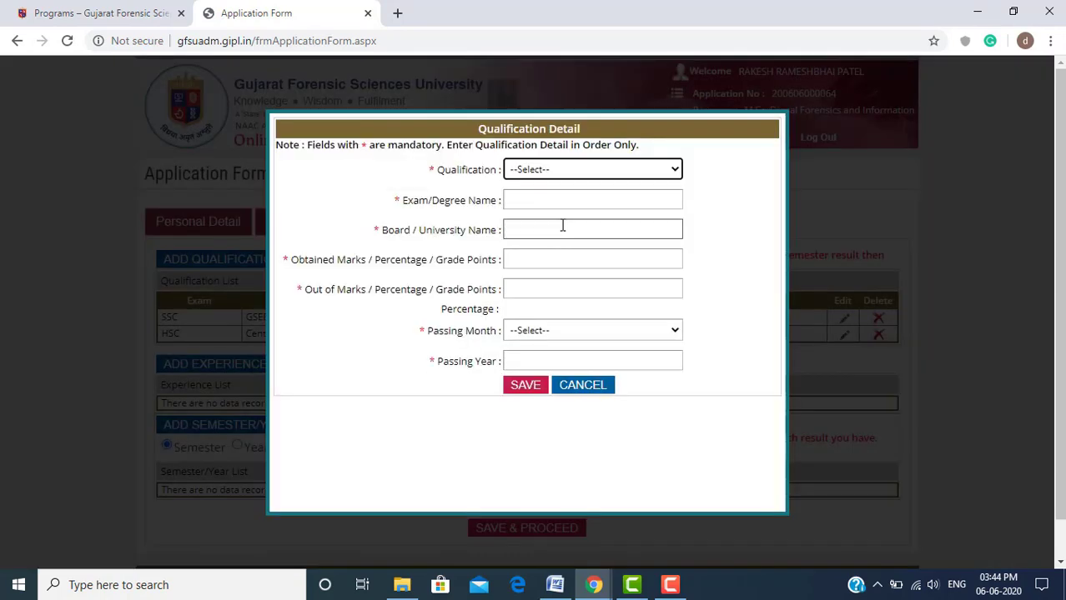
{"action": "left_click", "coordinate": [618, 172]}
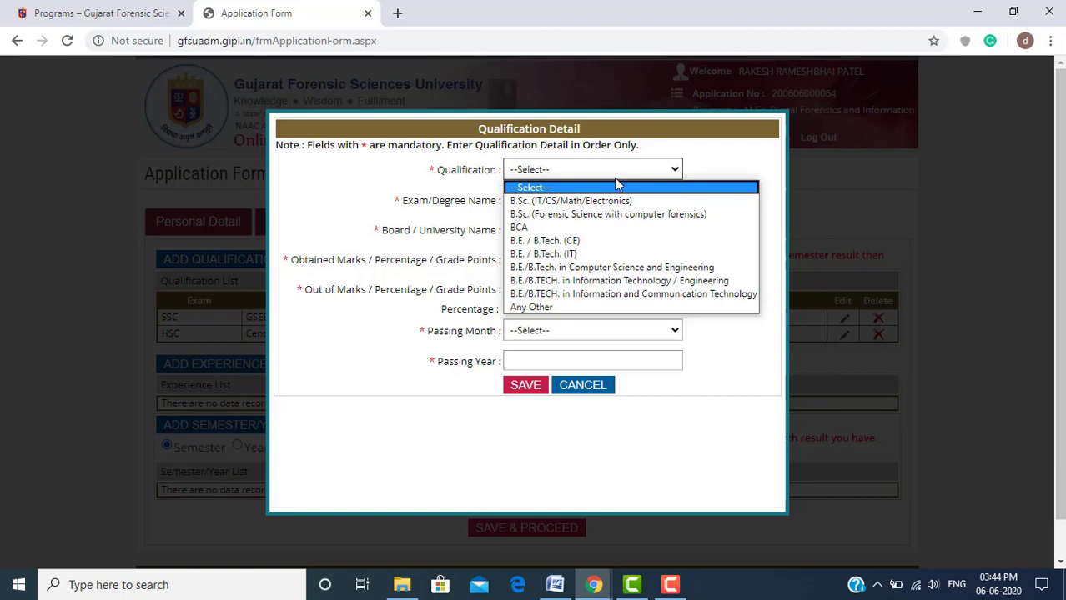
{"action": "left_click", "coordinate": [599, 242]}
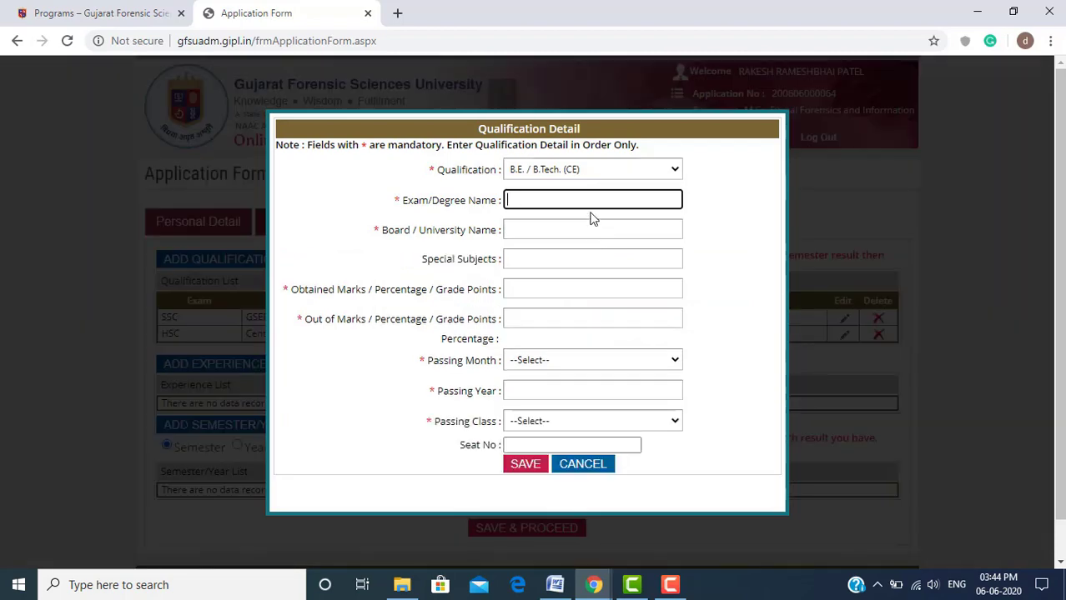
{"action": "left_click", "coordinate": [592, 204]}
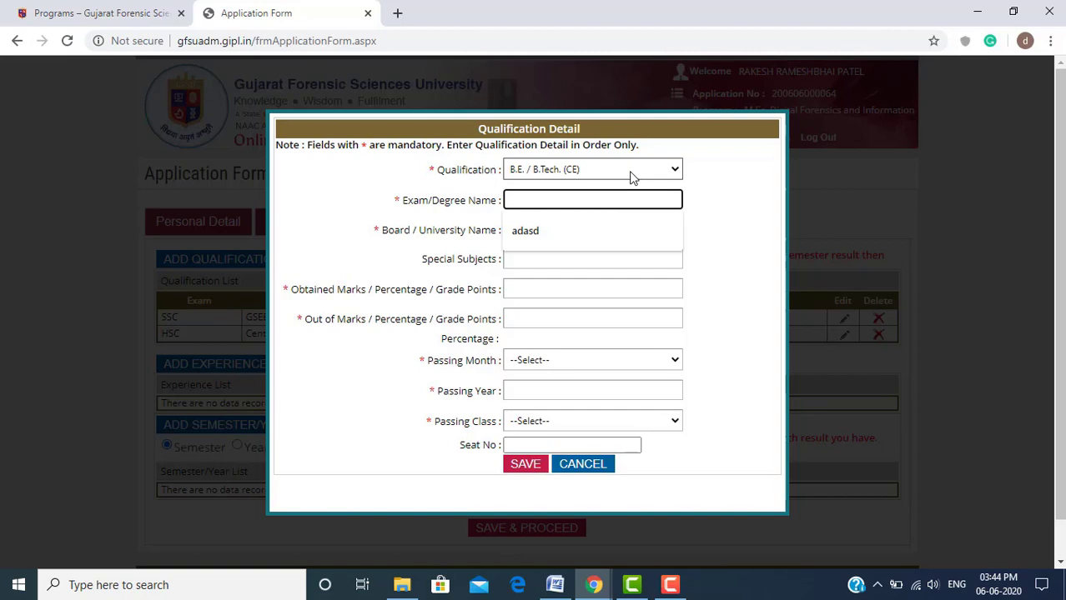
{"action": "left_click", "coordinate": [714, 205]}
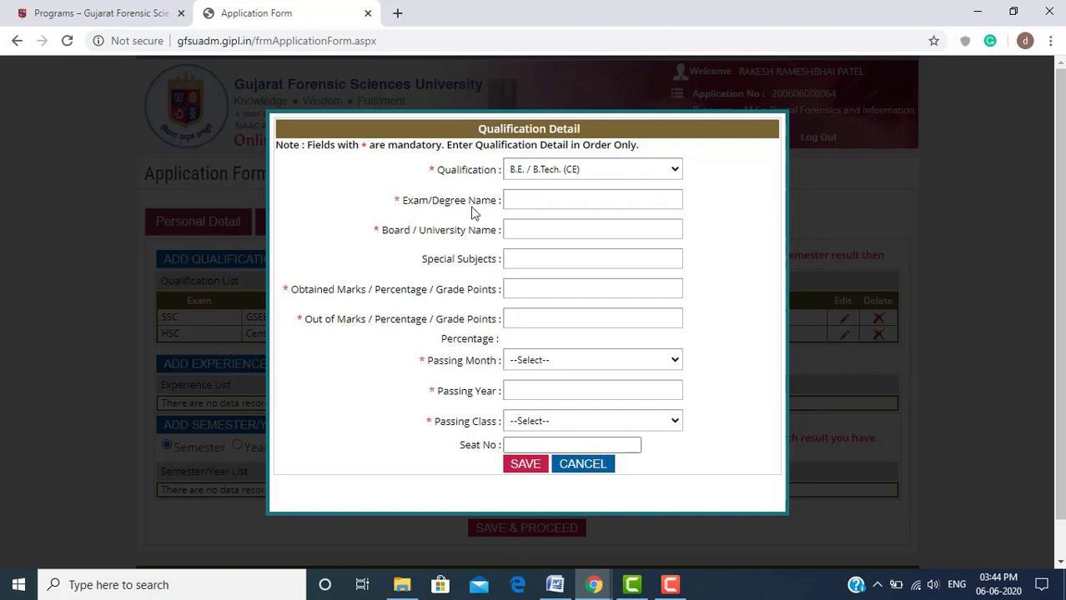
{"action": "left_click", "coordinate": [566, 195]}
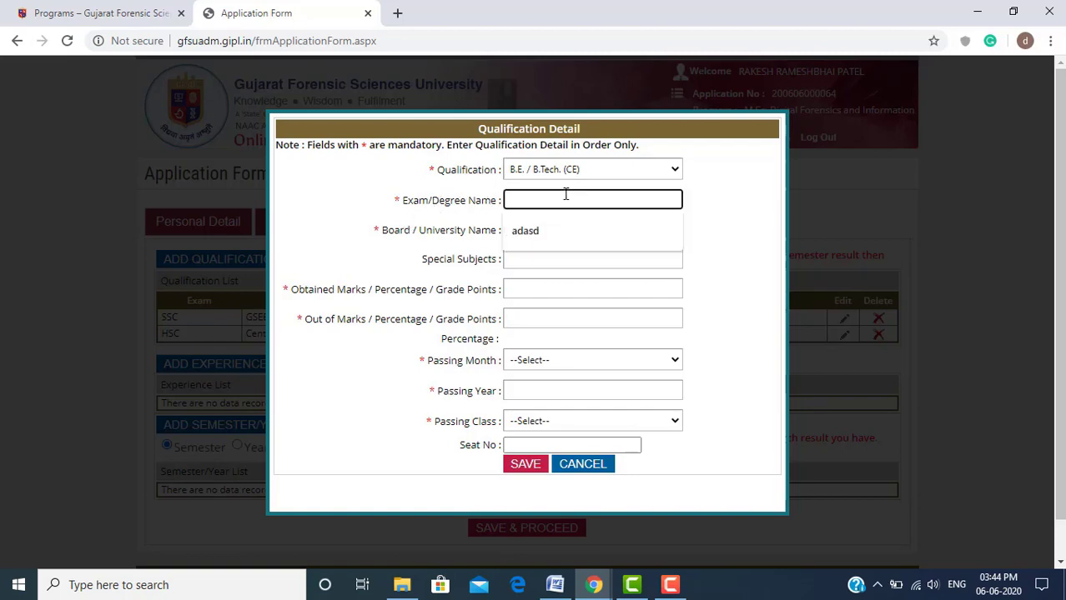
{"action": "type", "text": "BE com"}
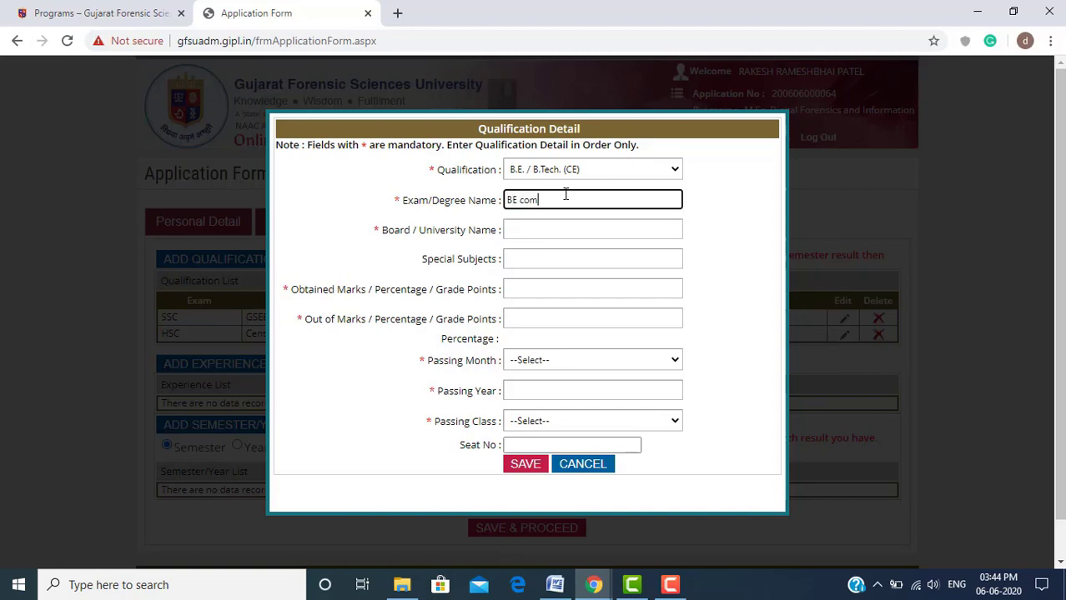
{"action": "type", "text": "puter engineering"}
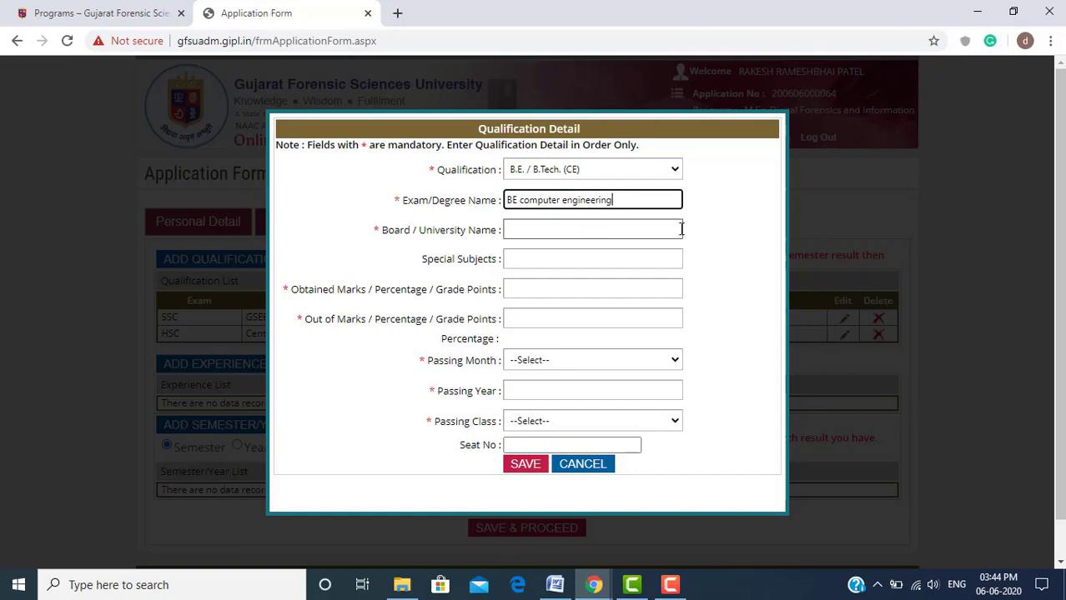
{"action": "left_click", "coordinate": [677, 232]}
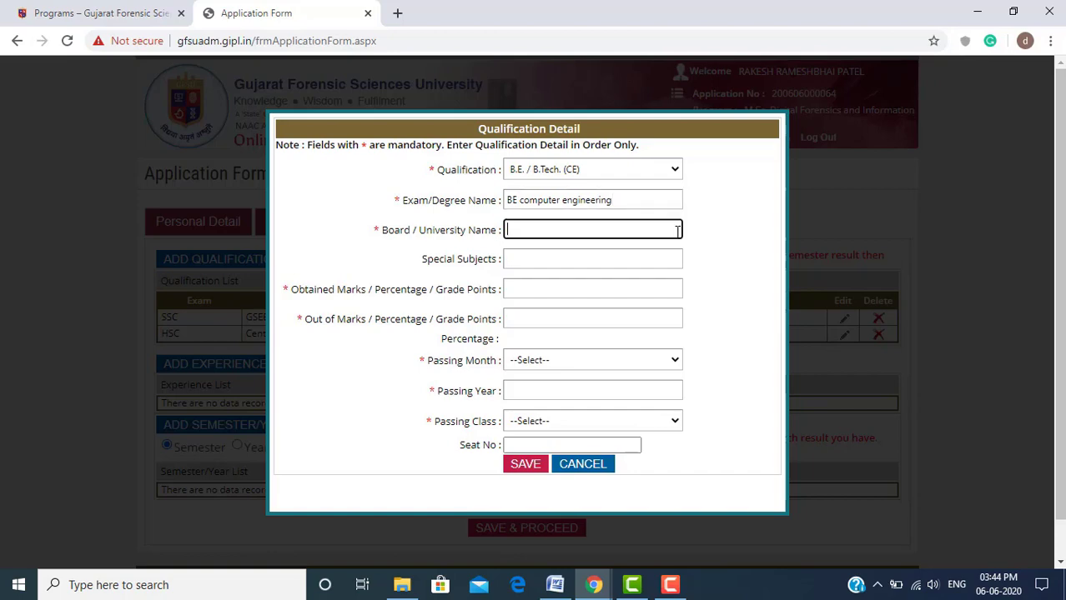
{"action": "left_click", "coordinate": [673, 171]}
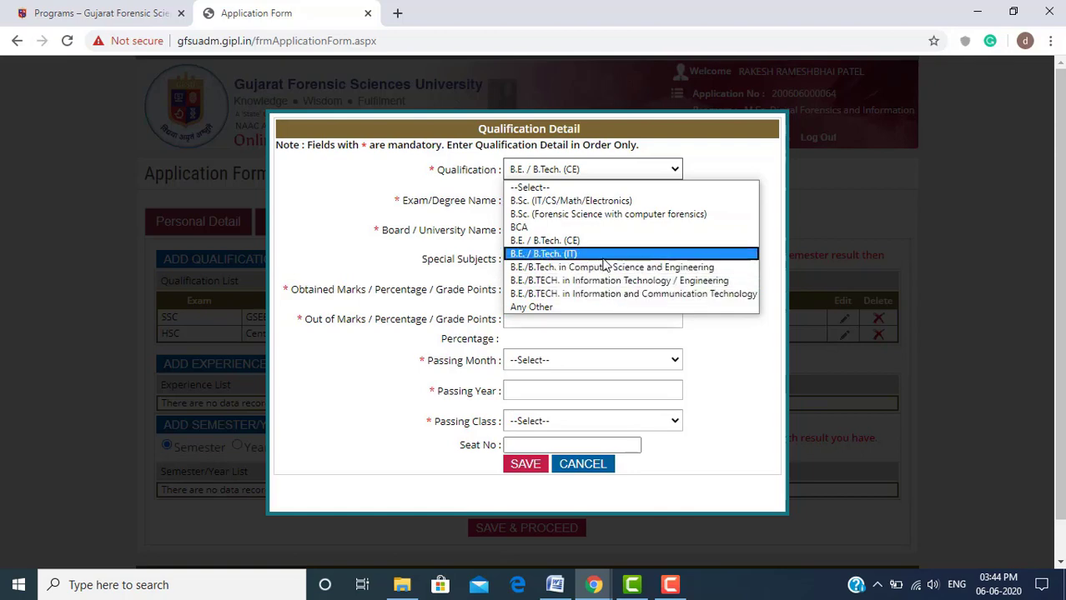
Switch the qualification to Any Other and enter degree 'B E Network Security'
{"action": "left_click", "coordinate": [574, 308]}
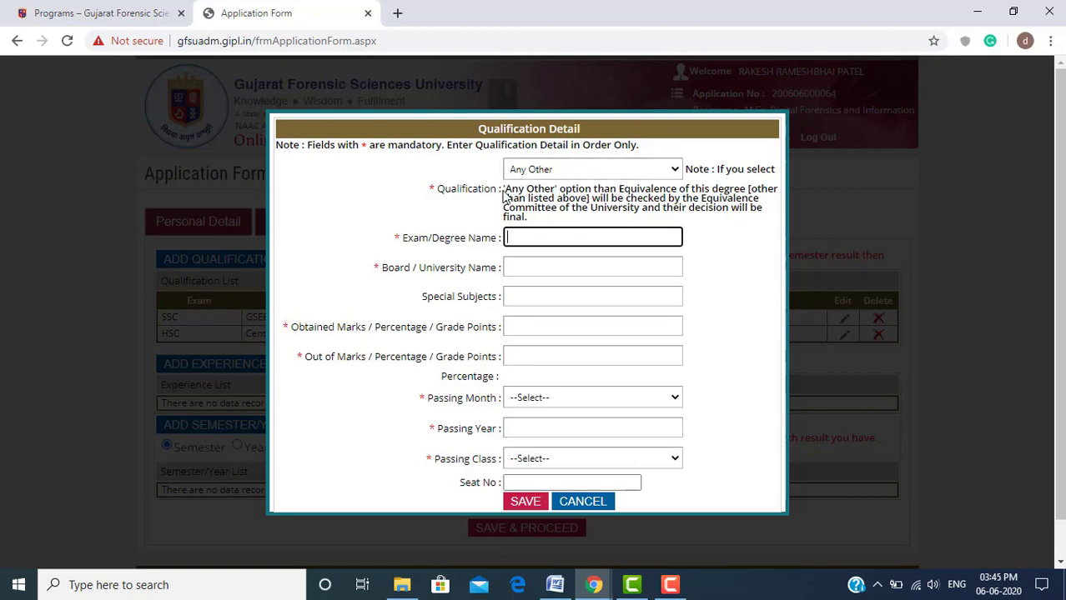
{"action": "left_click_drag", "start_coordinate": [504, 188], "coordinate": [551, 189]}
{"action": "left_click", "coordinate": [591, 194]}
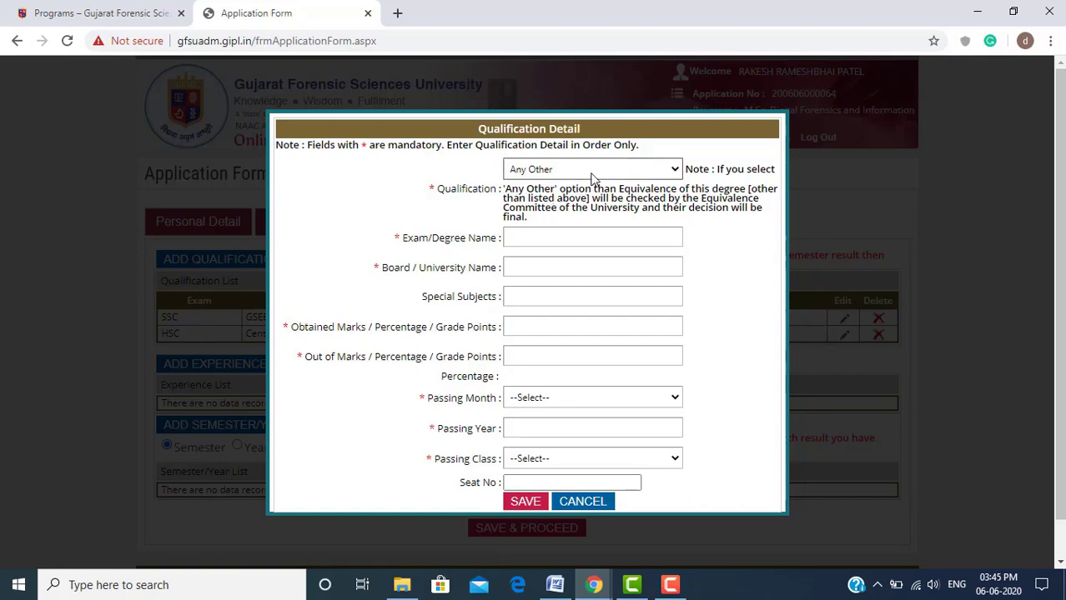
{"action": "left_click", "coordinate": [573, 239]}
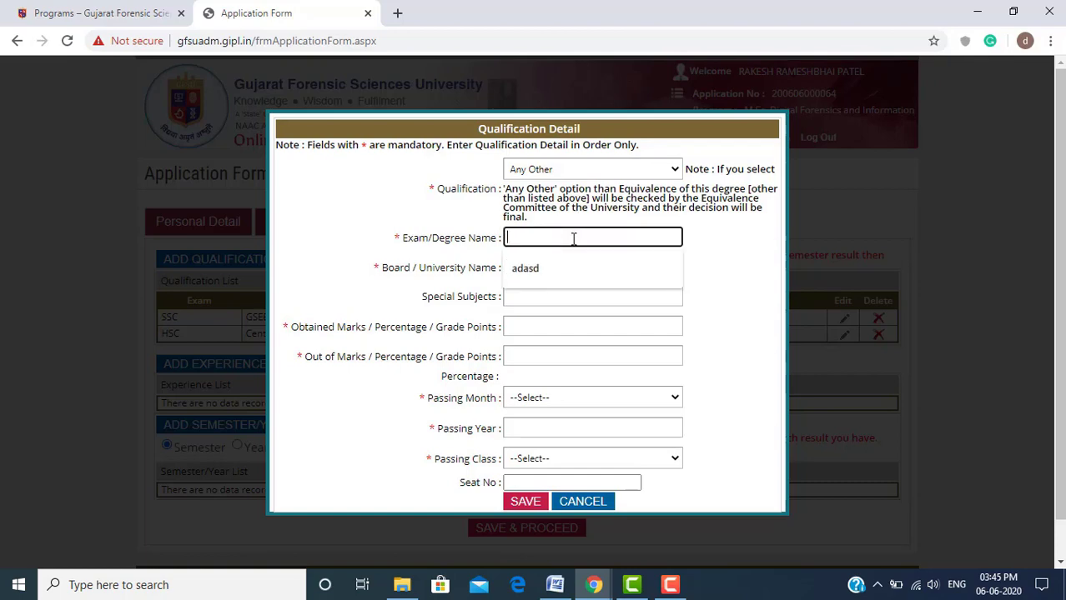
{"action": "type", "text": "B E "}
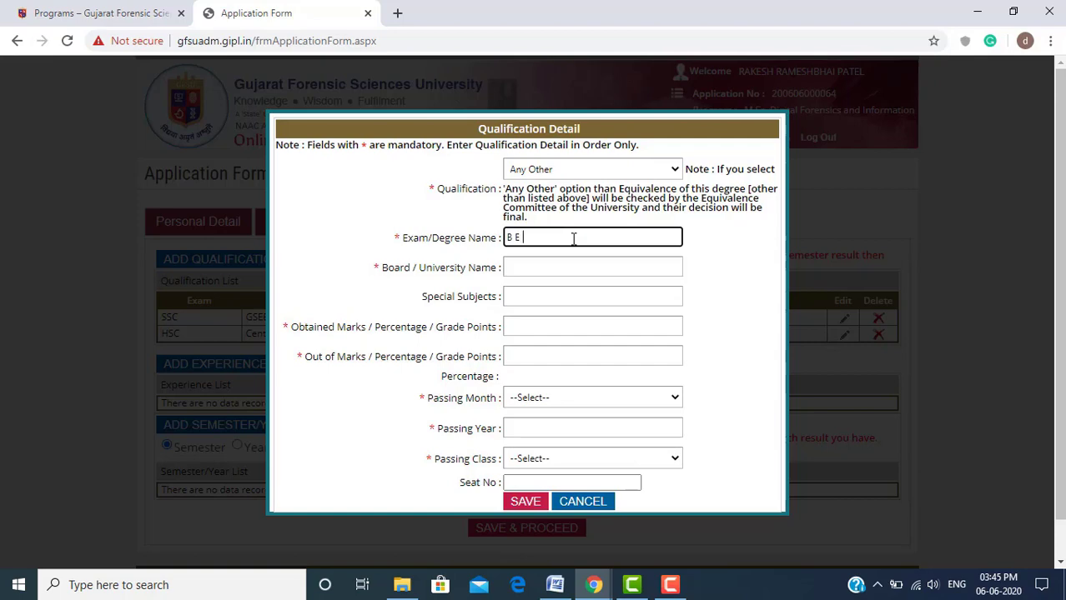
{"action": "type", "text": "Network Security"}
Keep Any Other, enter board GFSU and 1520 obtained marks
{"action": "left_click", "coordinate": [650, 170]}
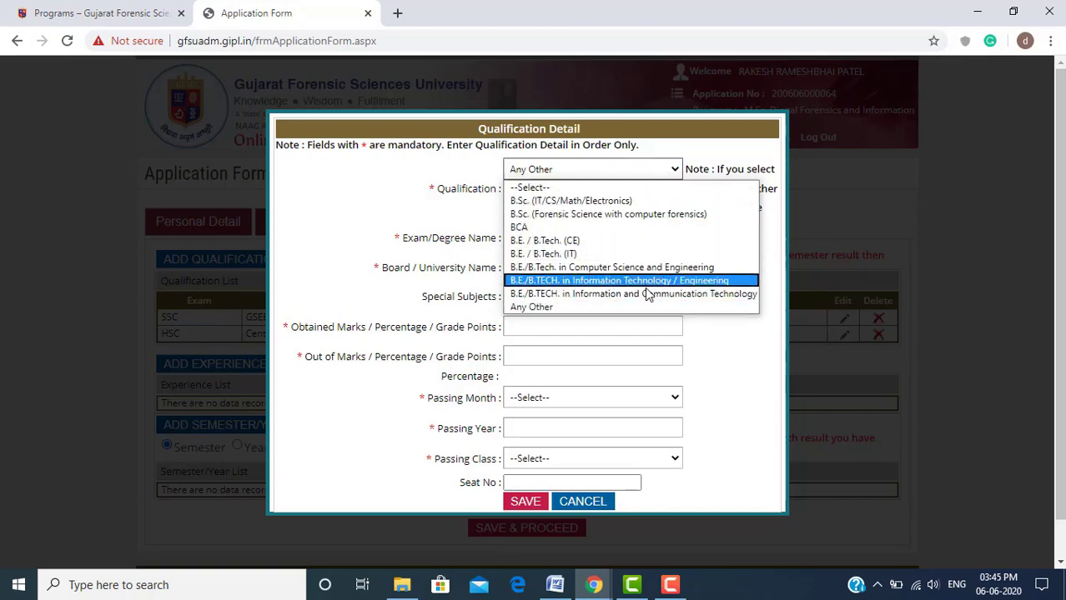
{"action": "left_click", "coordinate": [479, 230]}
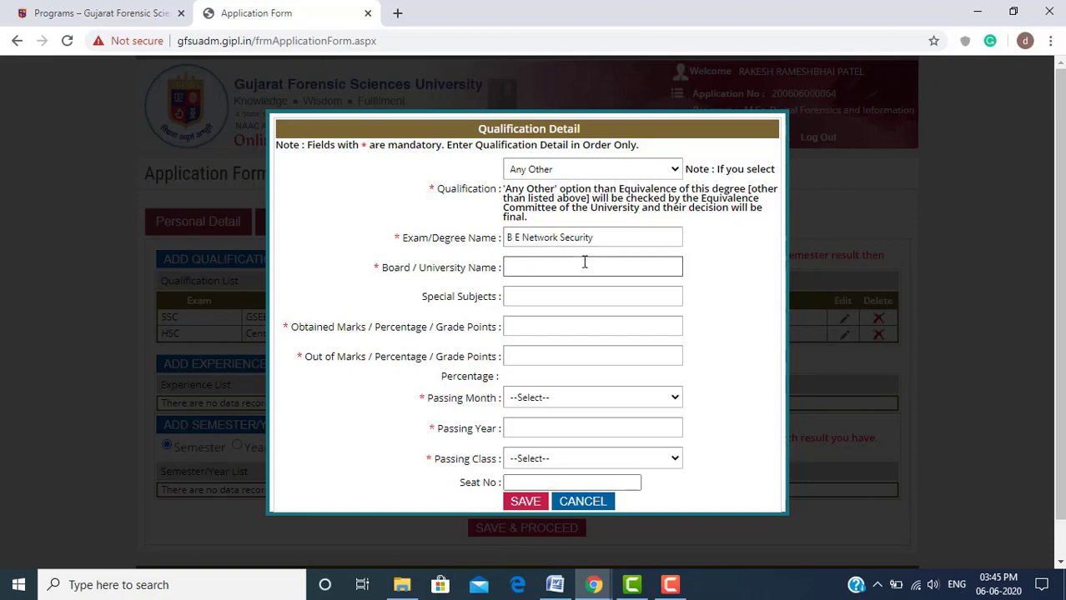
{"action": "left_click", "coordinate": [604, 242]}
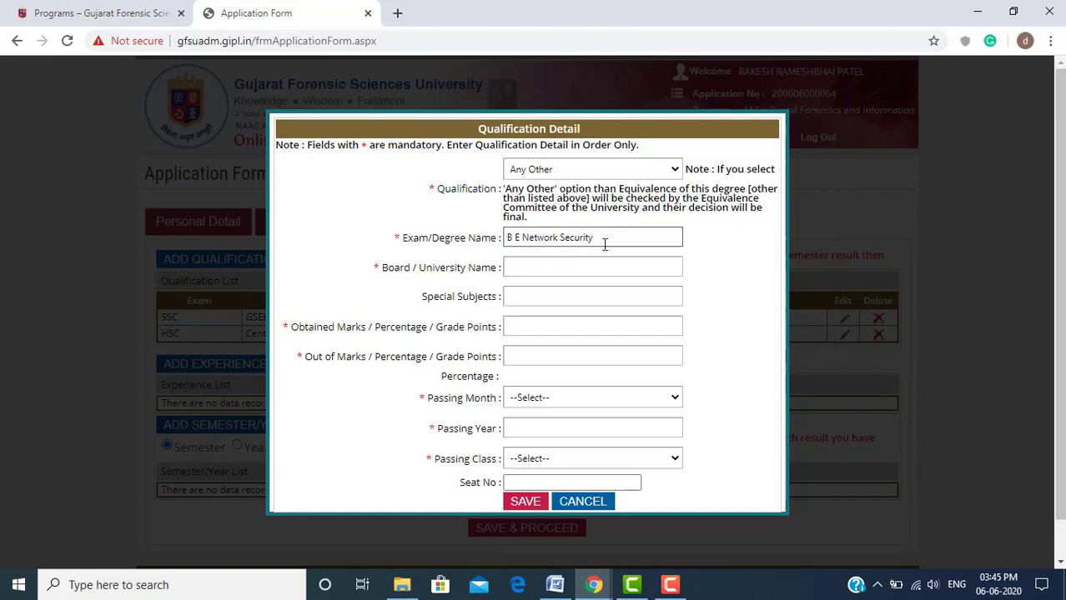
{"action": "left_click", "coordinate": [605, 268]}
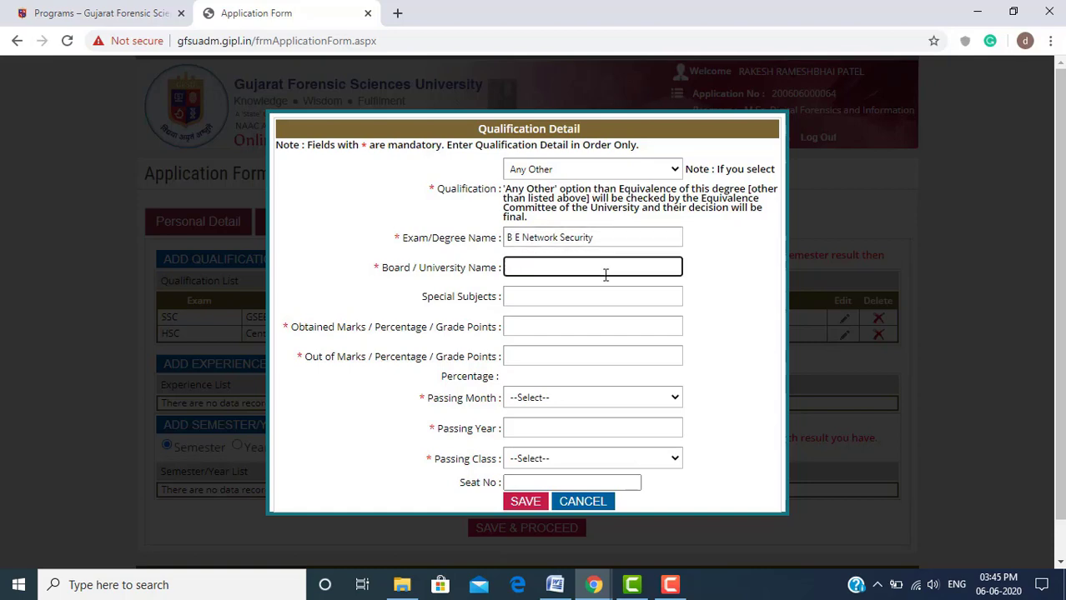
{"action": "type", "text": "GFSU"}
{"action": "key", "text": "Tab"}
{"action": "key", "text": "Tab"}
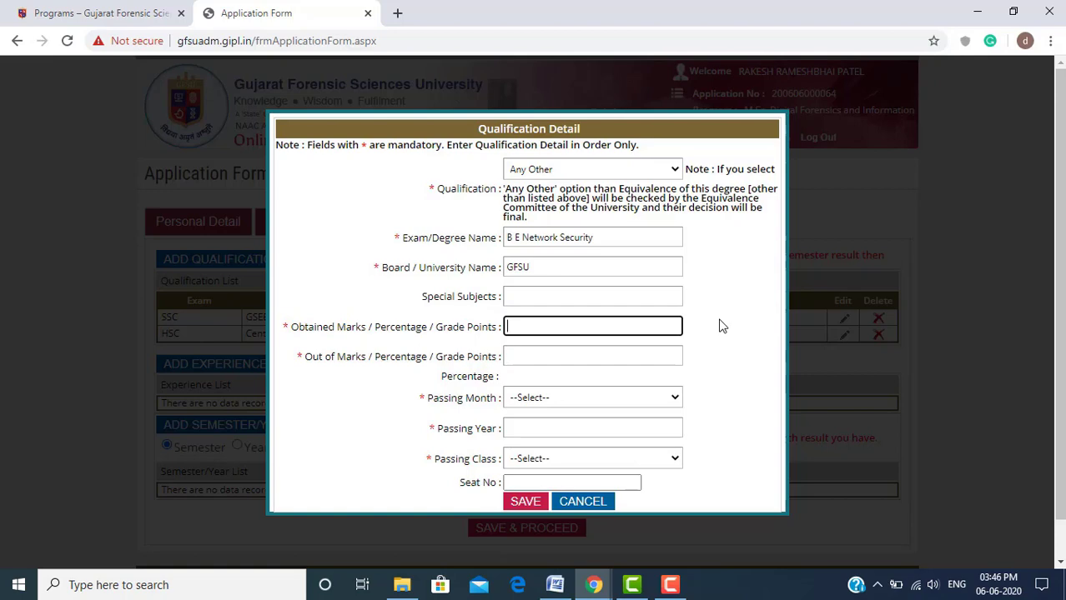
{"action": "type", "text": "1520"}
Enter 2000 as the Out of Marks total
{"action": "left_click", "coordinate": [646, 357]}
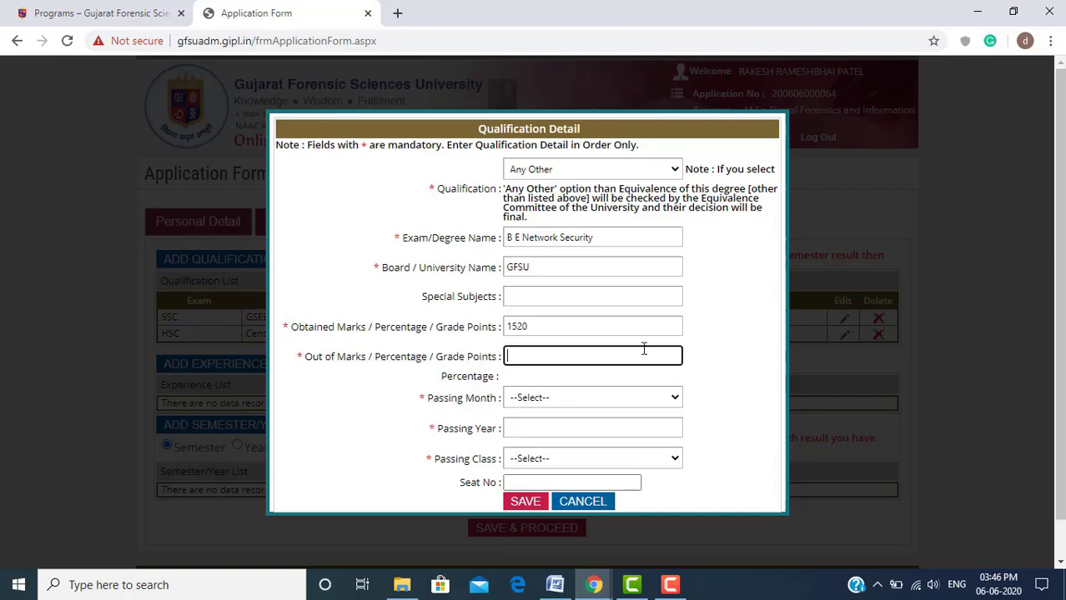
{"action": "left_click", "coordinate": [639, 328]}
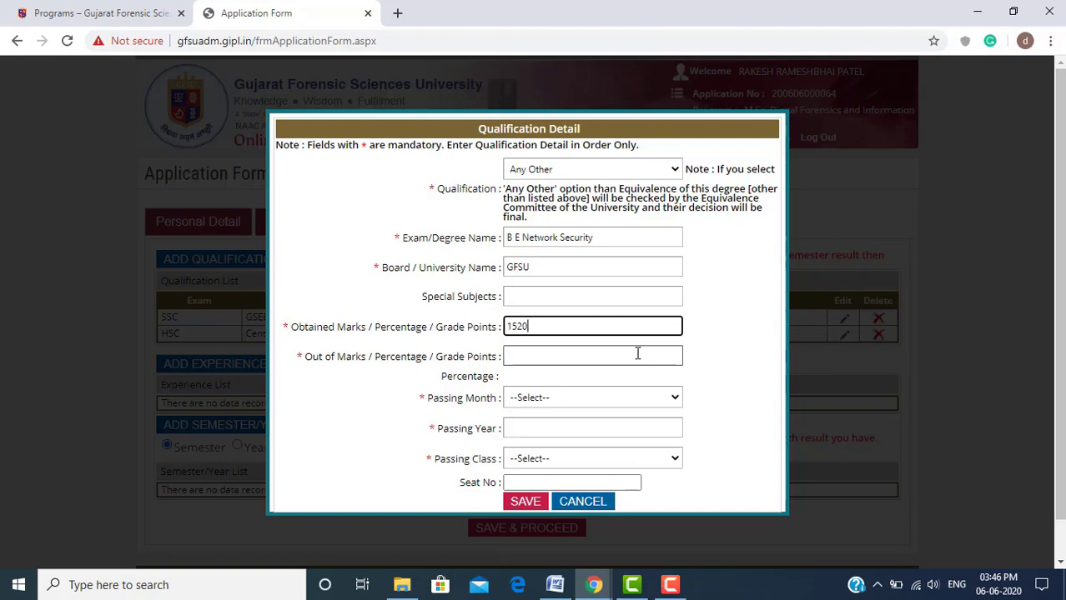
{"action": "left_click", "coordinate": [637, 357]}
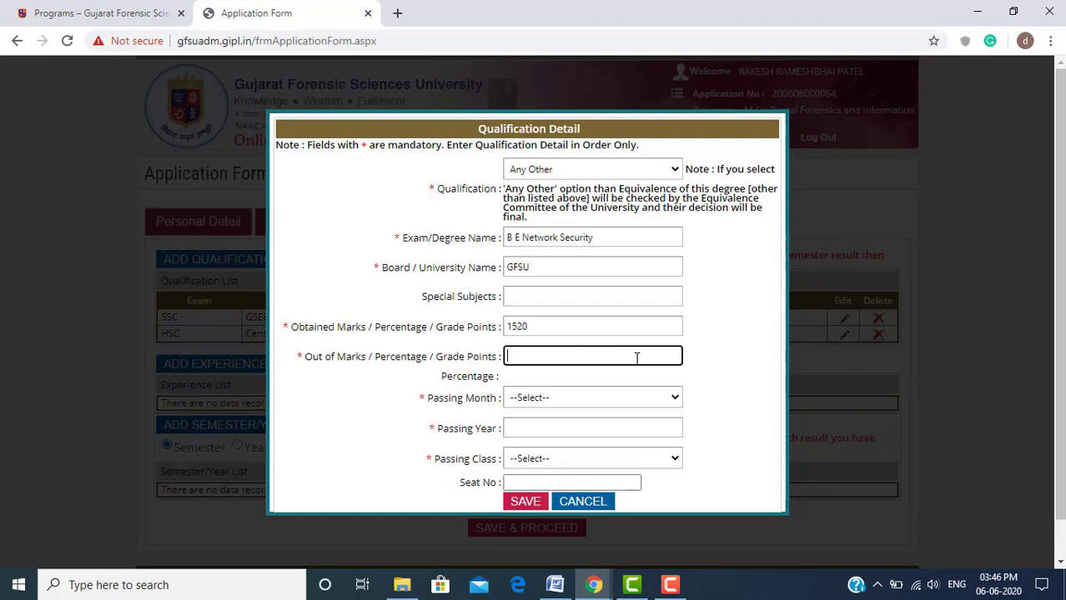
{"action": "type", "text": "2000"}
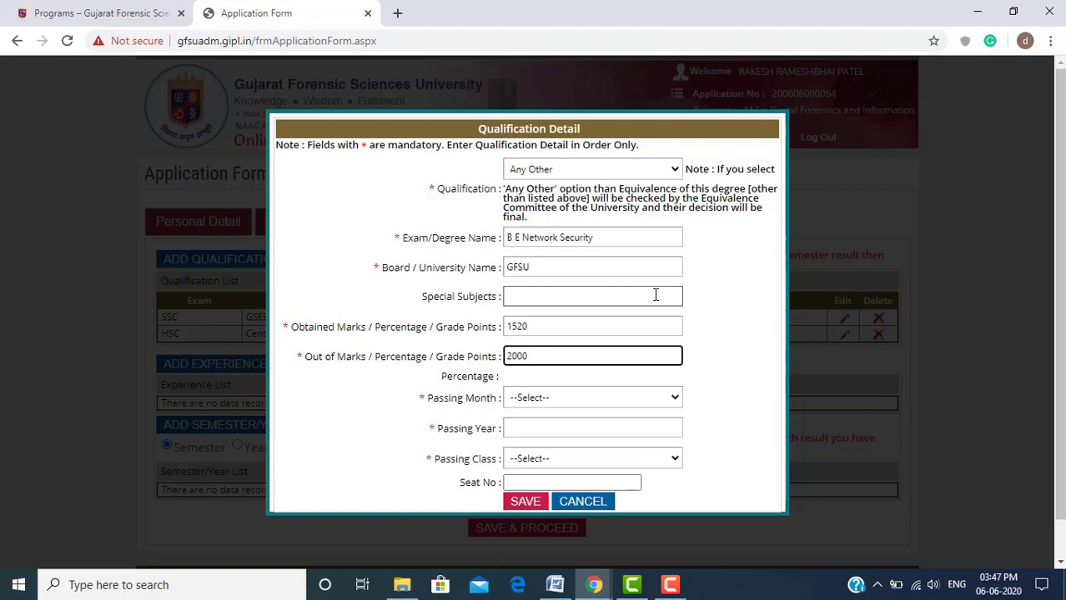
Set passing August 2018 with Distinction and save the B E Network Security record
{"action": "left_click", "coordinate": [618, 398]}
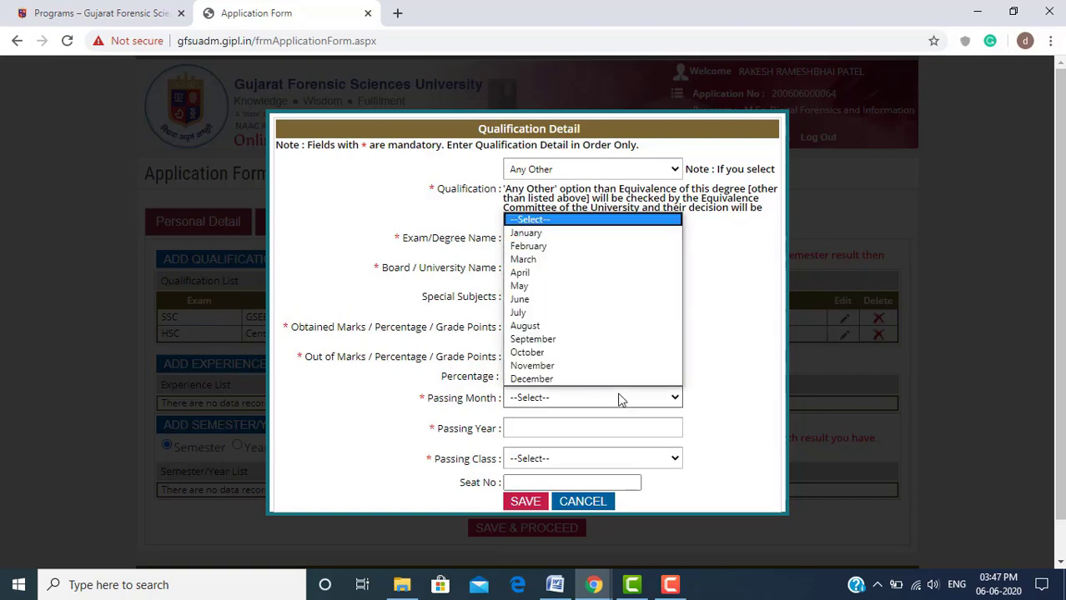
{"action": "key", "text": "Escape"}
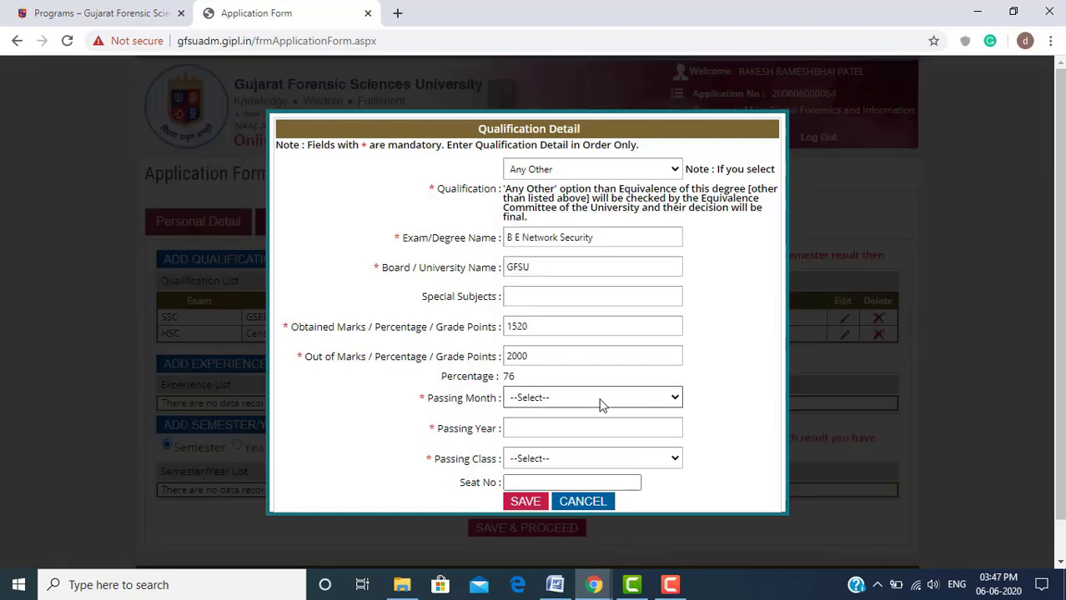
{"action": "left_click", "coordinate": [606, 401]}
{"action": "left_click", "coordinate": [565, 326]}
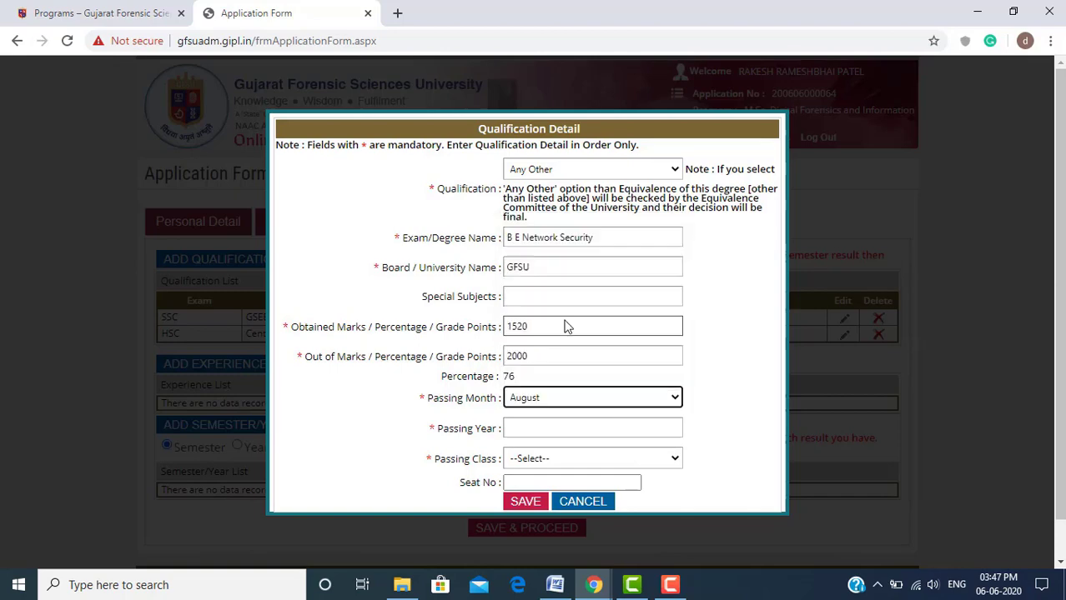
{"action": "left_click", "coordinate": [584, 427]}
{"action": "type", "text": "201"}
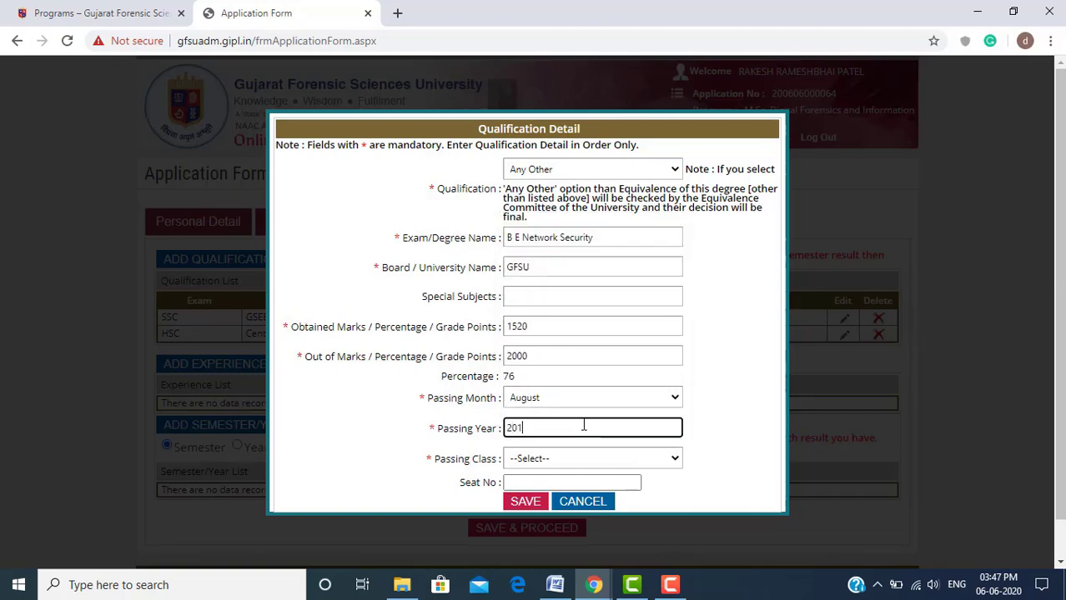
{"action": "type", "text": "8"}
{"action": "left_click", "coordinate": [608, 459]}
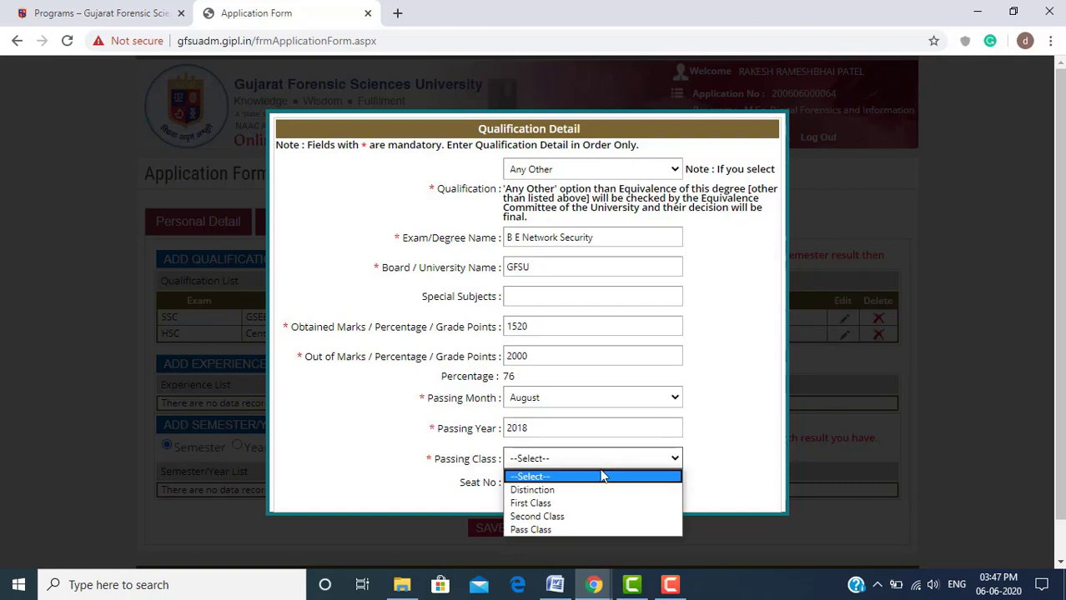
{"action": "left_click", "coordinate": [600, 491]}
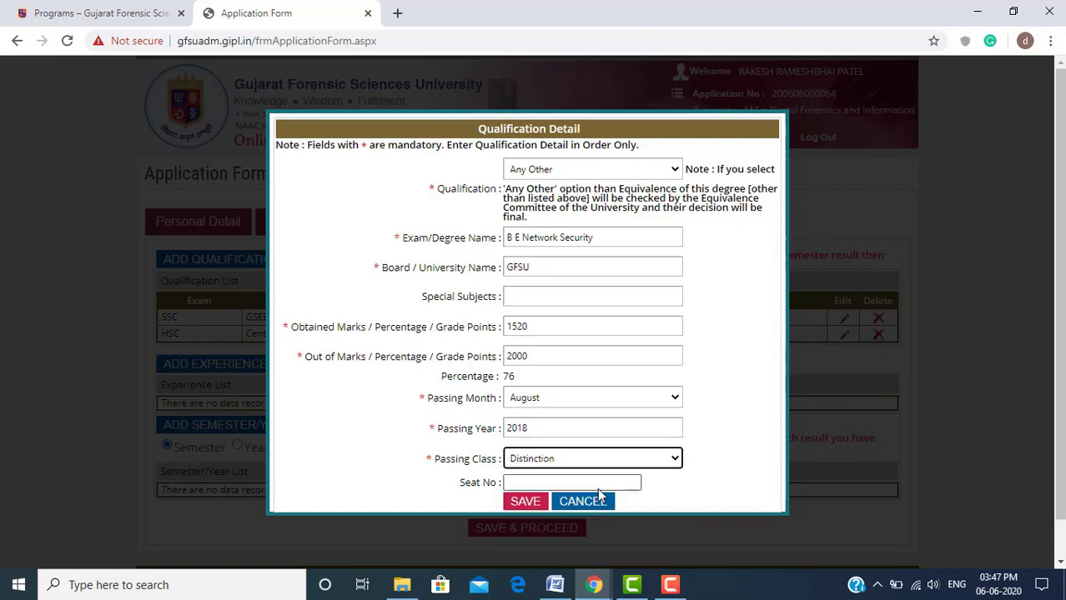
{"action": "left_click", "coordinate": [521, 504]}
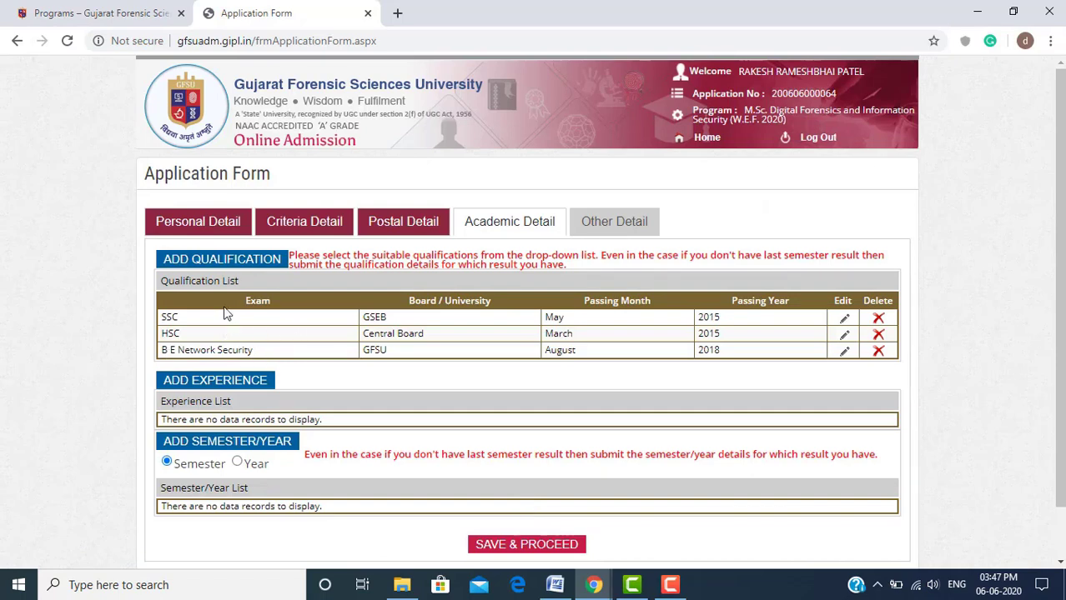
Start an experience entry for GFSU: 18 months as Network Engineer
{"action": "left_click", "coordinate": [249, 382]}
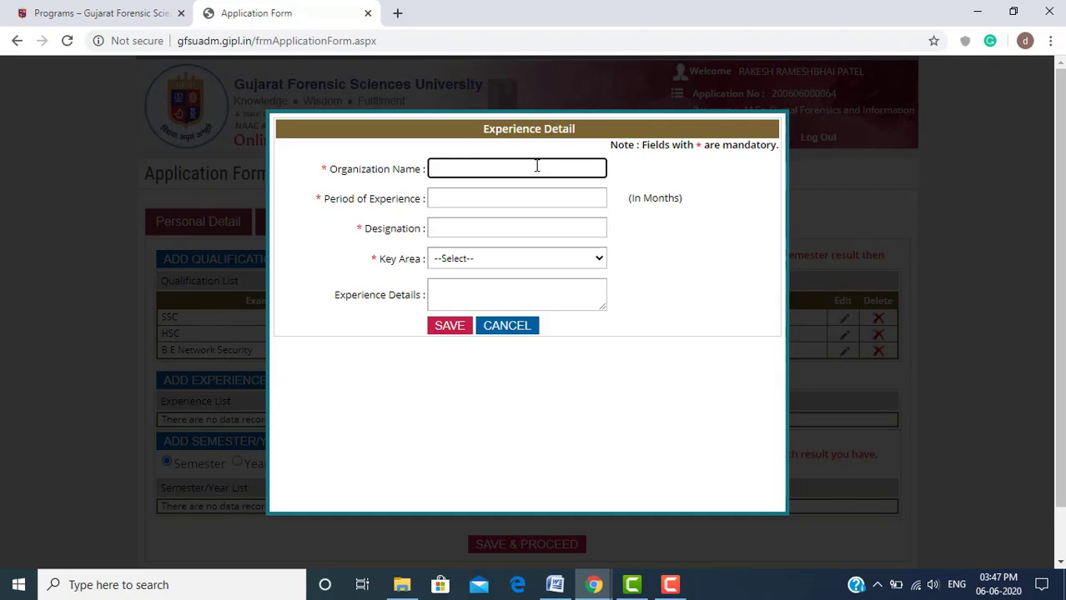
{"action": "type", "text": "GFSU"}
{"action": "key", "text": "Tab"}
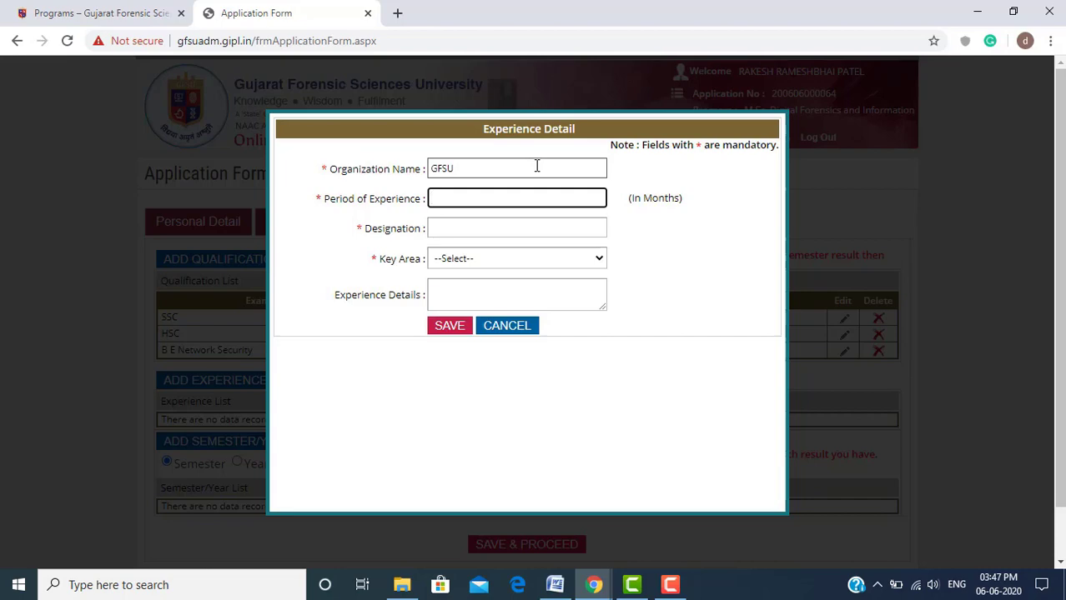
{"action": "type", "text": "18"}
{"action": "key", "text": "Tab"}
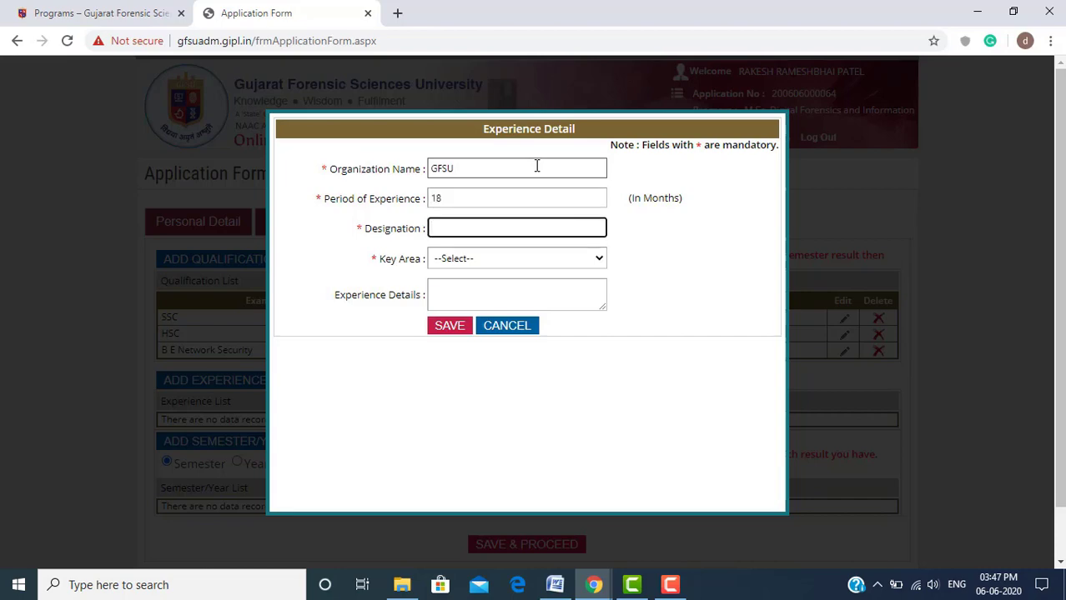
{"action": "type", "text": "Network Engineer"}
{"action": "key", "text": "Tab"}
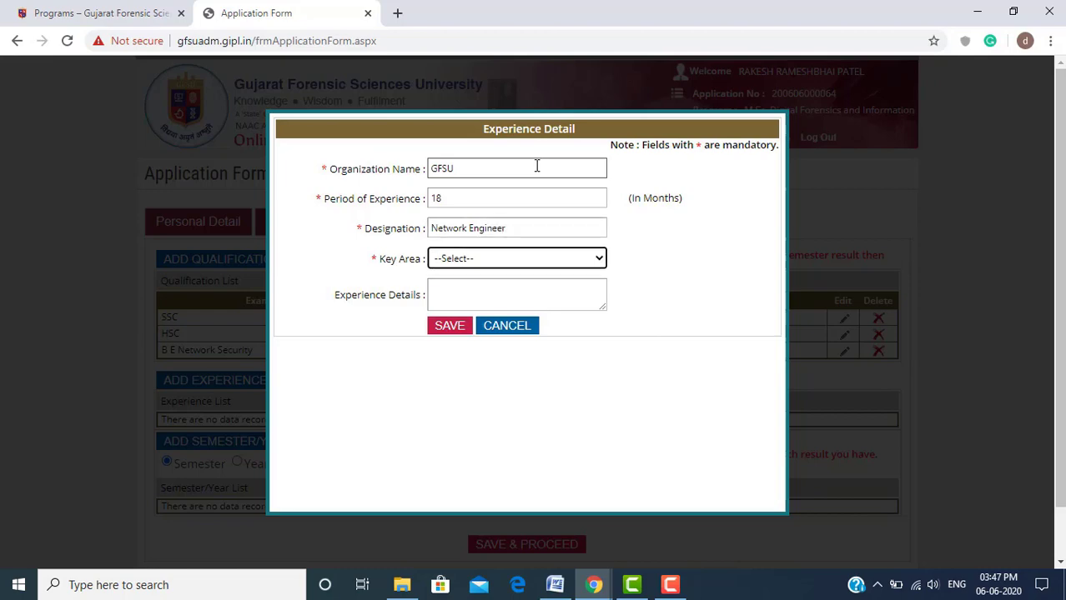
Add 'testtest' as experience details and save the Industrial experience entry
{"action": "key", "text": "Down"}
{"action": "left_click", "coordinate": [501, 283]}
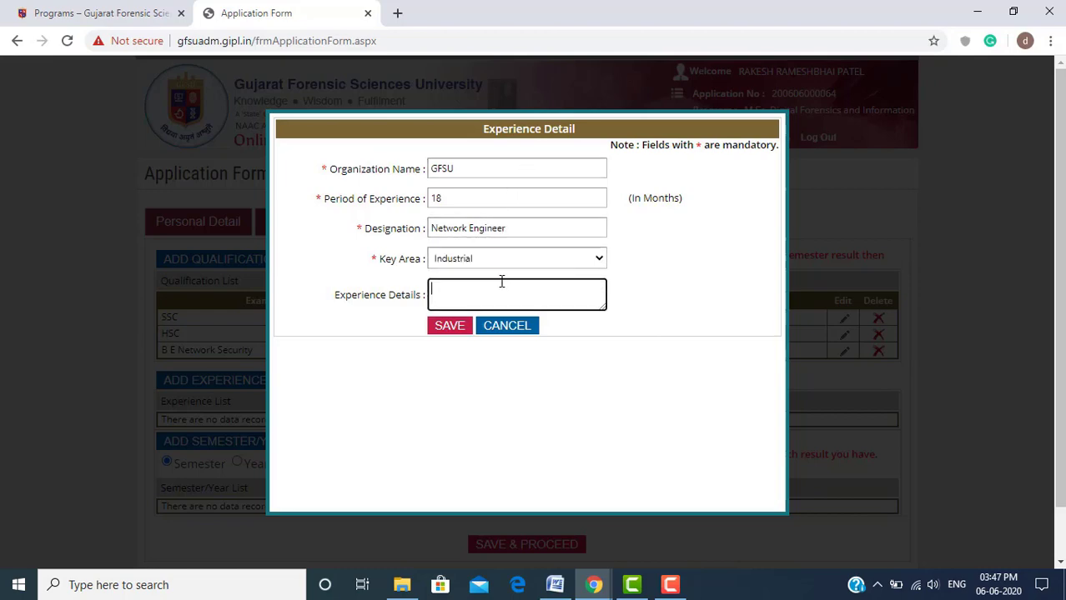
{"action": "type", "text": "testtest"}
{"action": "left_click", "coordinate": [461, 330]}
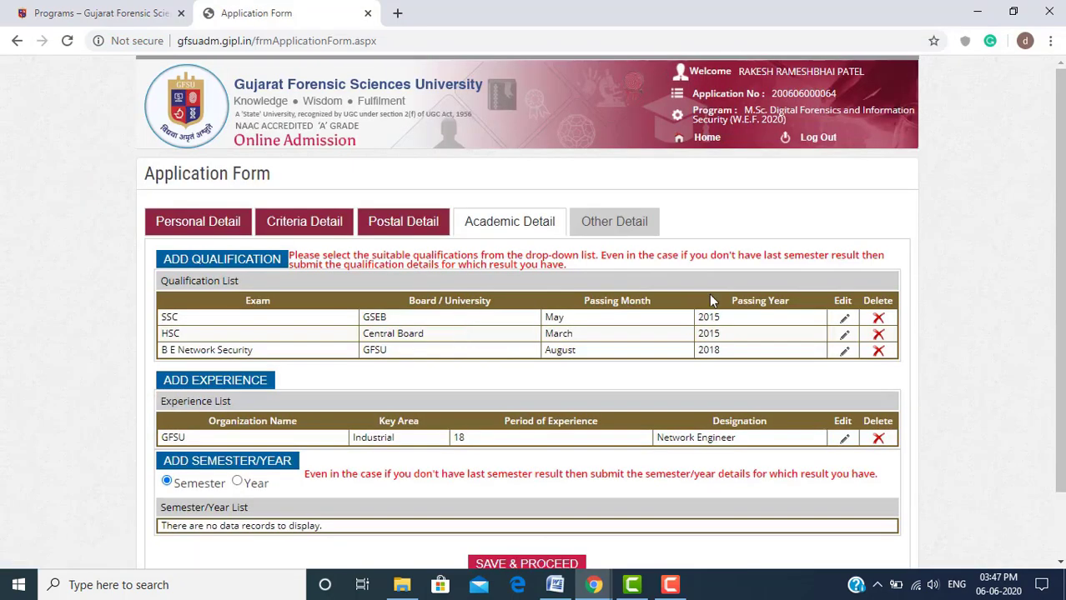
{"action": "scroll", "coordinate": [258, 361], "scroll_direction": "down", "scroll_amount": 1}
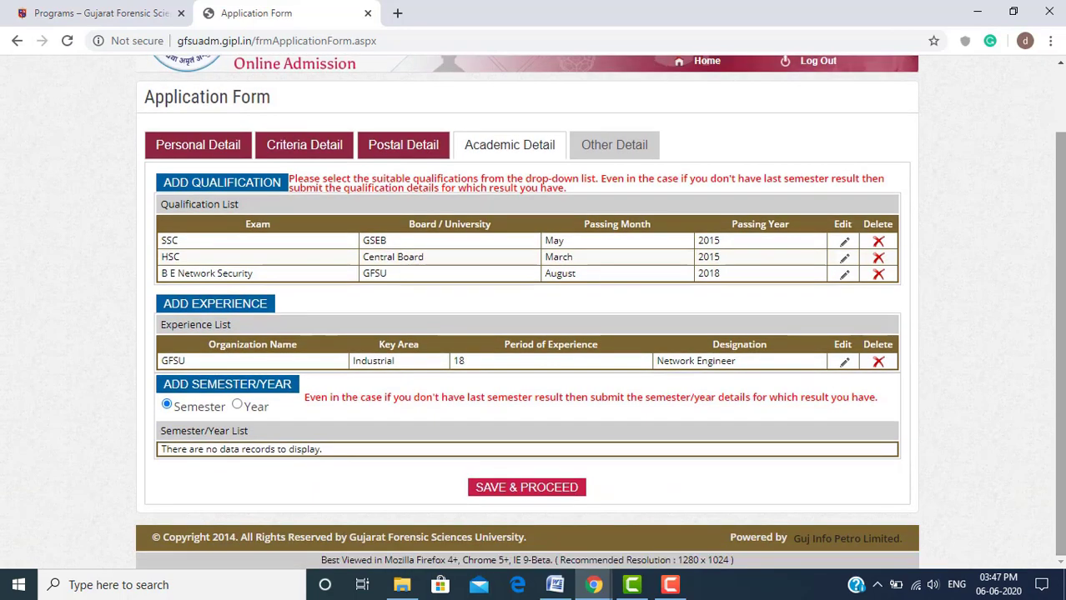
{"action": "left_click", "coordinate": [204, 310]}
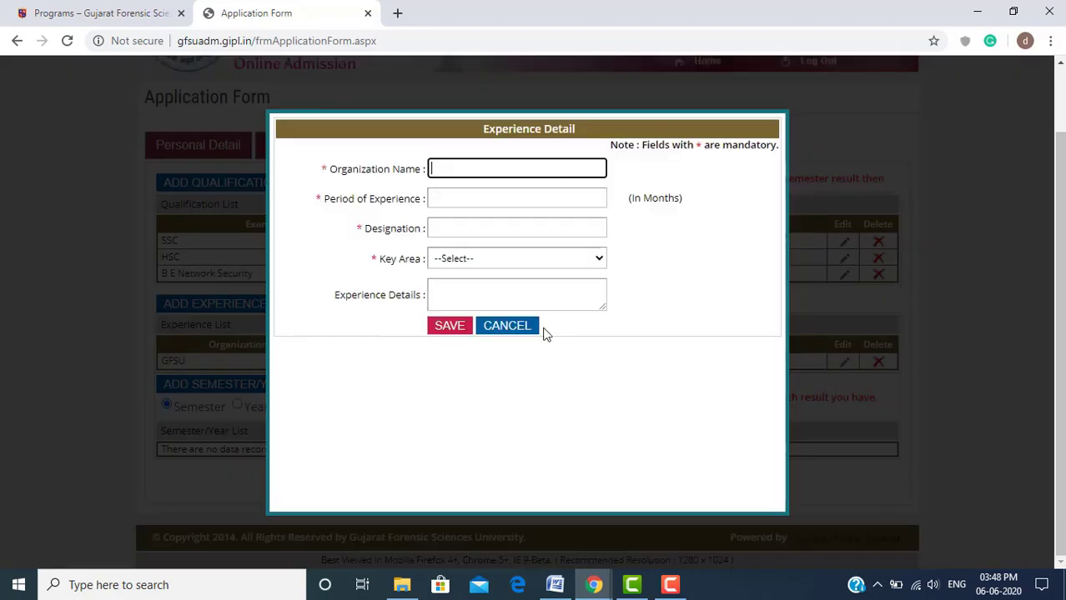
{"action": "left_click", "coordinate": [517, 327]}
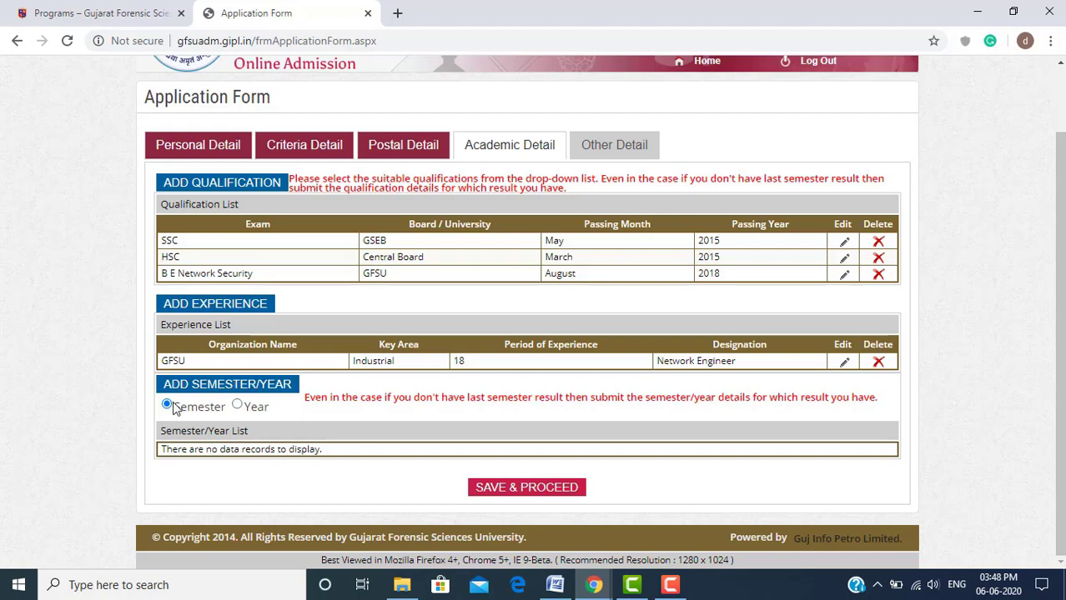
Keep semester-wise results and enter semester 1 marks 500 out of 600
{"action": "left_click", "coordinate": [248, 408]}
{"action": "left_click", "coordinate": [201, 412]}
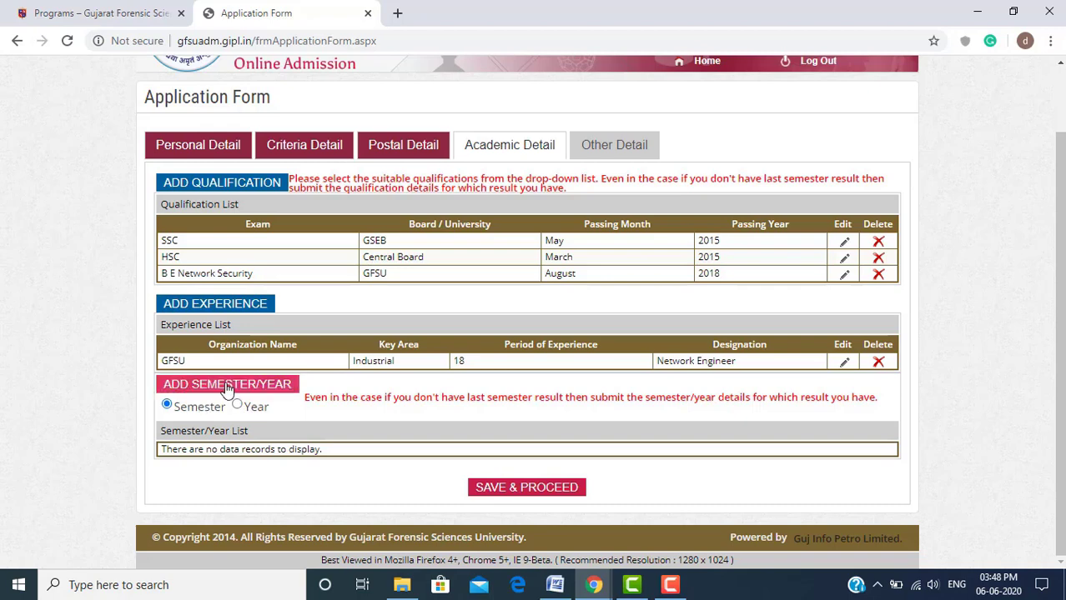
{"action": "left_click", "coordinate": [227, 385]}
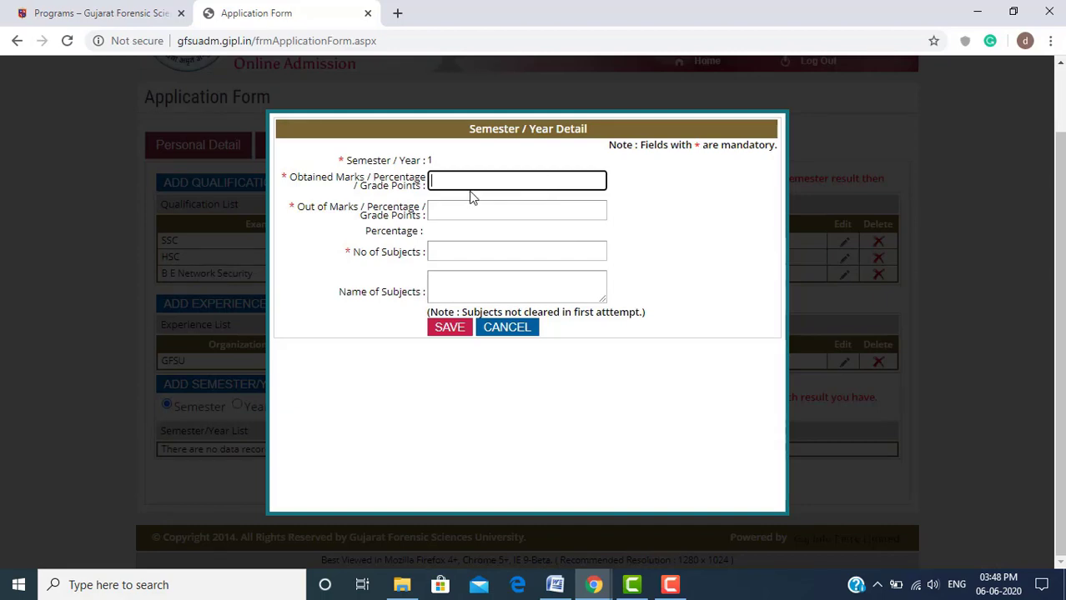
{"action": "type", "text": "500"}
{"action": "key", "text": "Tab"}
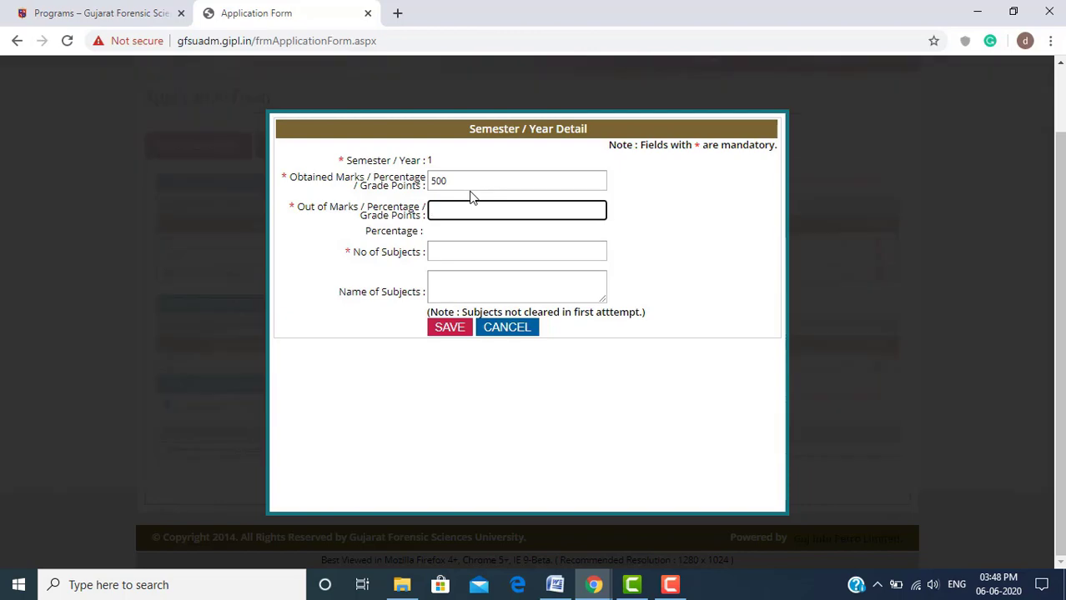
{"action": "type", "text": "600"}
{"action": "key", "text": "Tab"}
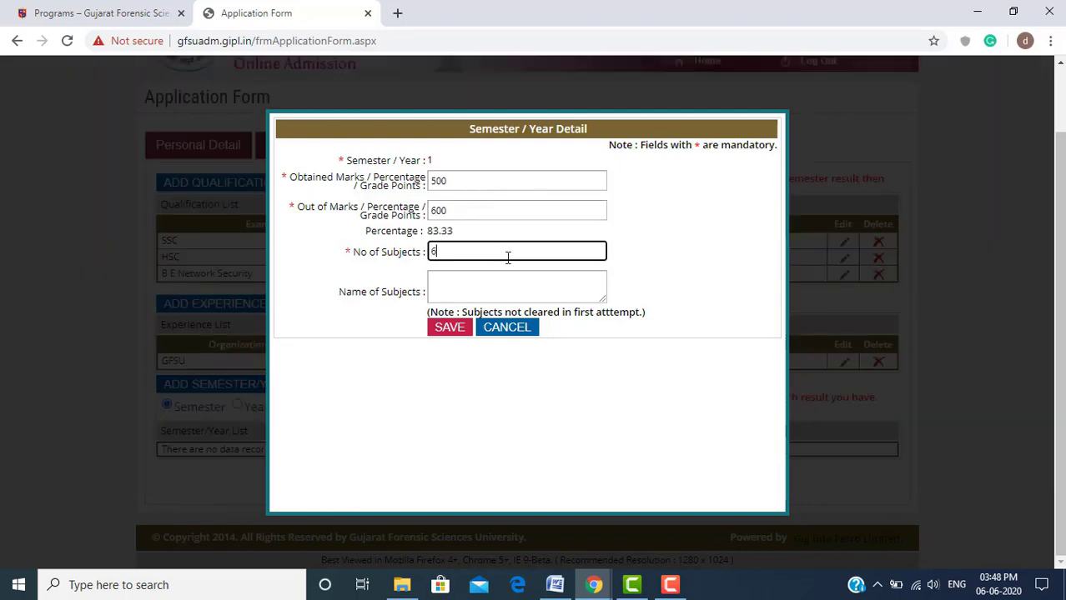
Add subject names 'computer engineering, dsfstes', save semester 1, and check the row via Edit
{"action": "key", "text": "Tab"}
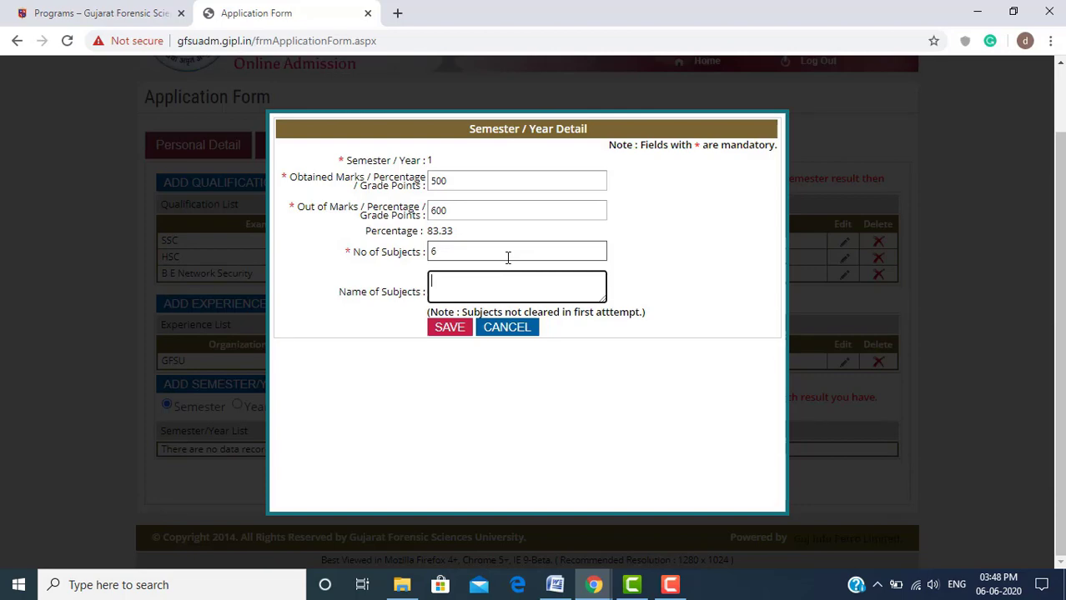
{"action": "type", "text": "computer engine"}
{"action": "type", "text": "ering"}
{"action": "type", "text": ", dsfs"}
{"action": "type", "text": "test, test"}
{"action": "left_click", "coordinate": [451, 331]}
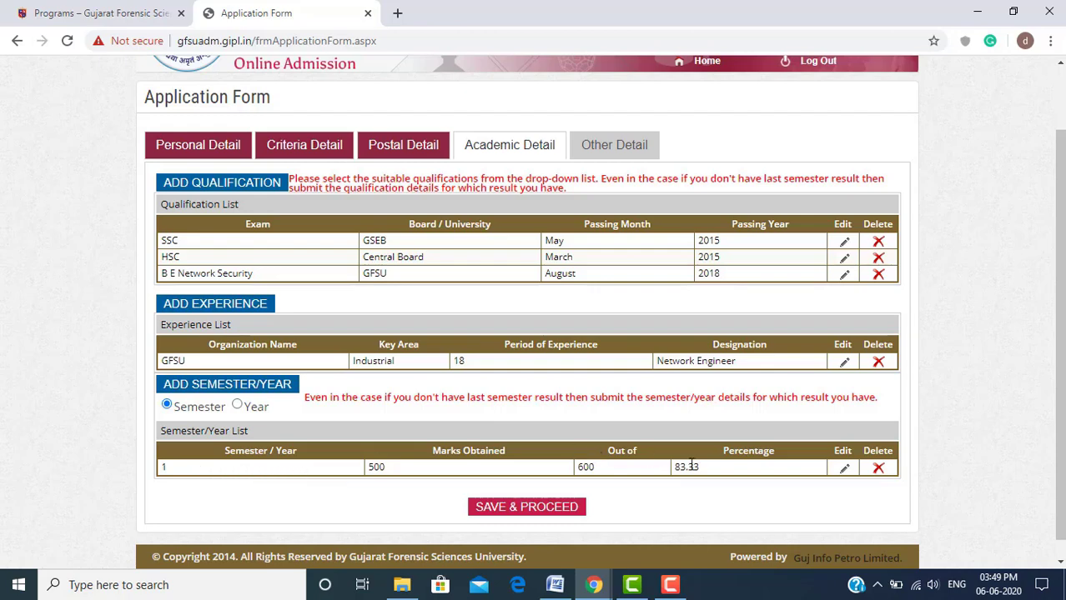
{"action": "left_click", "coordinate": [846, 472]}
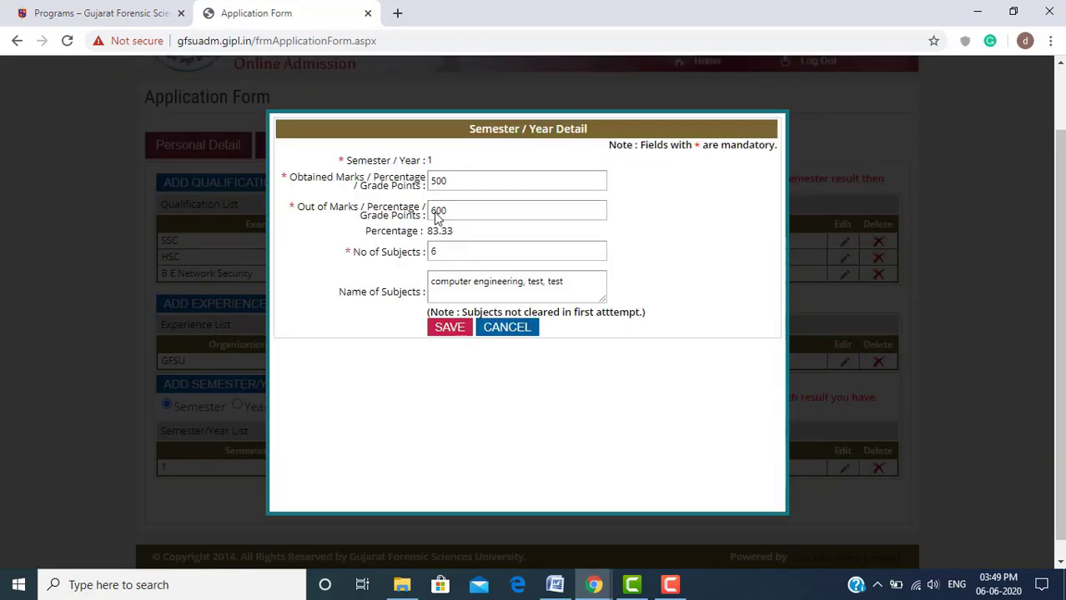
{"action": "left_click", "coordinate": [503, 329]}
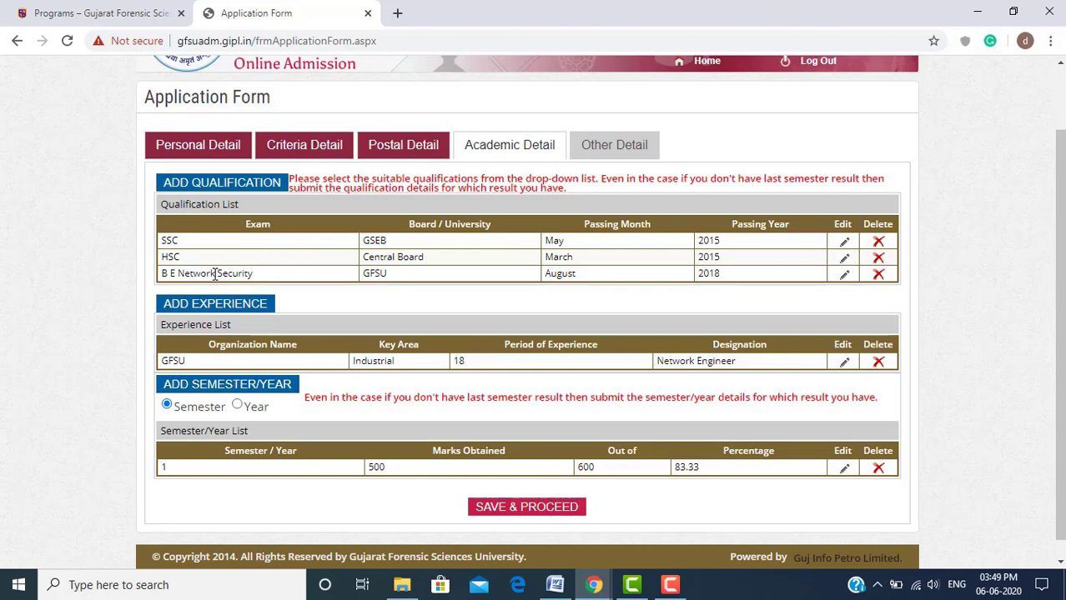
Save semester 2 with 600 out of 700 marks and 5 subjects
{"action": "left_click", "coordinate": [247, 392]}
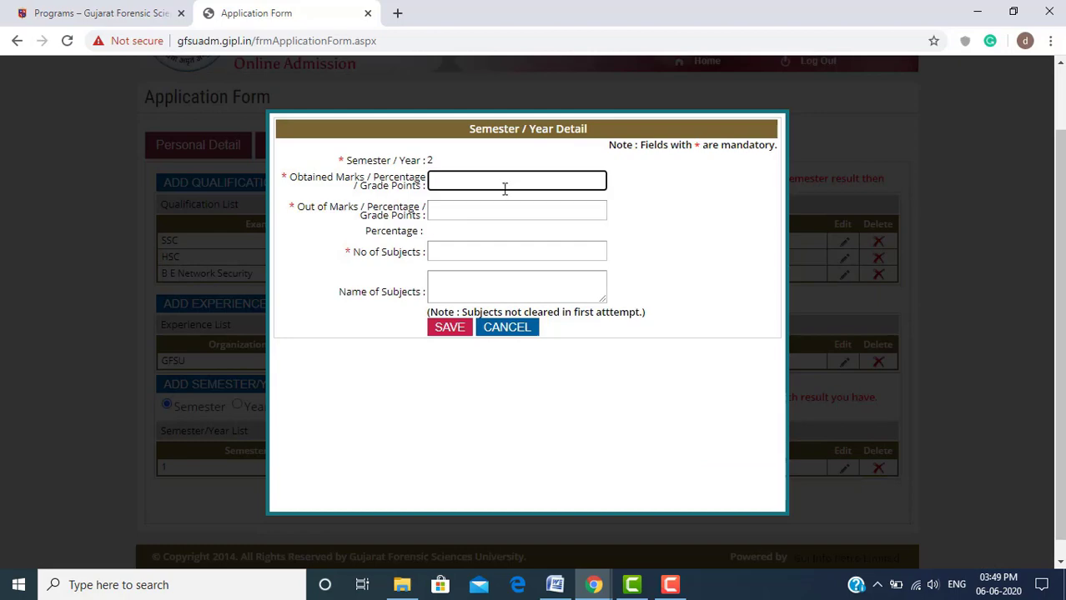
{"action": "type", "text": "600"}
{"action": "key", "text": "Tab"}
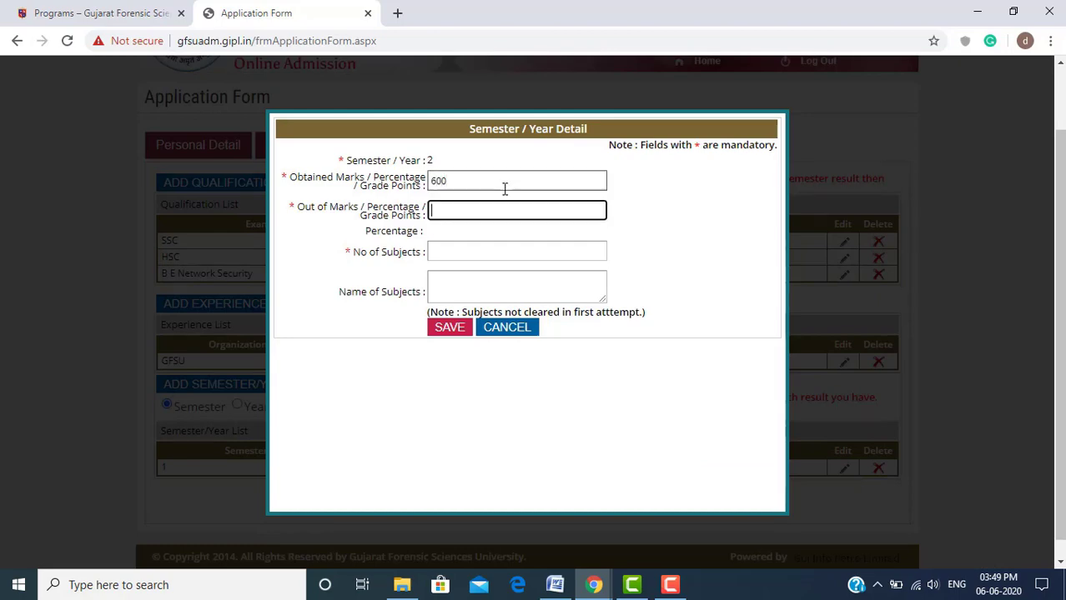
{"action": "type", "text": "00"}
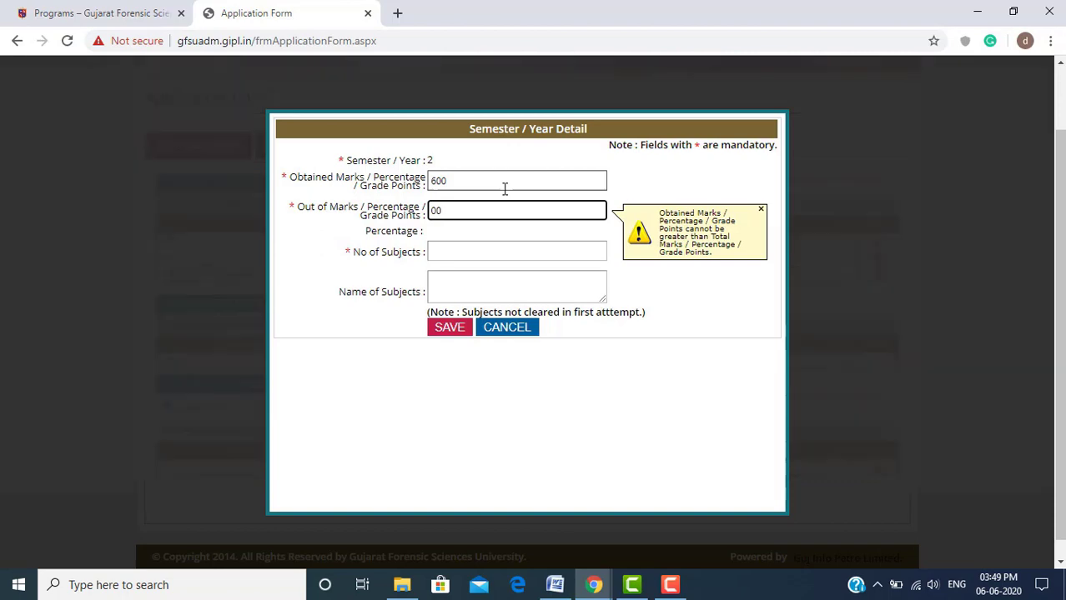
{"action": "key", "text": "Tab"}
{"action": "left_click", "coordinate": [505, 218]}
{"action": "key", "text": "BackSpace"}
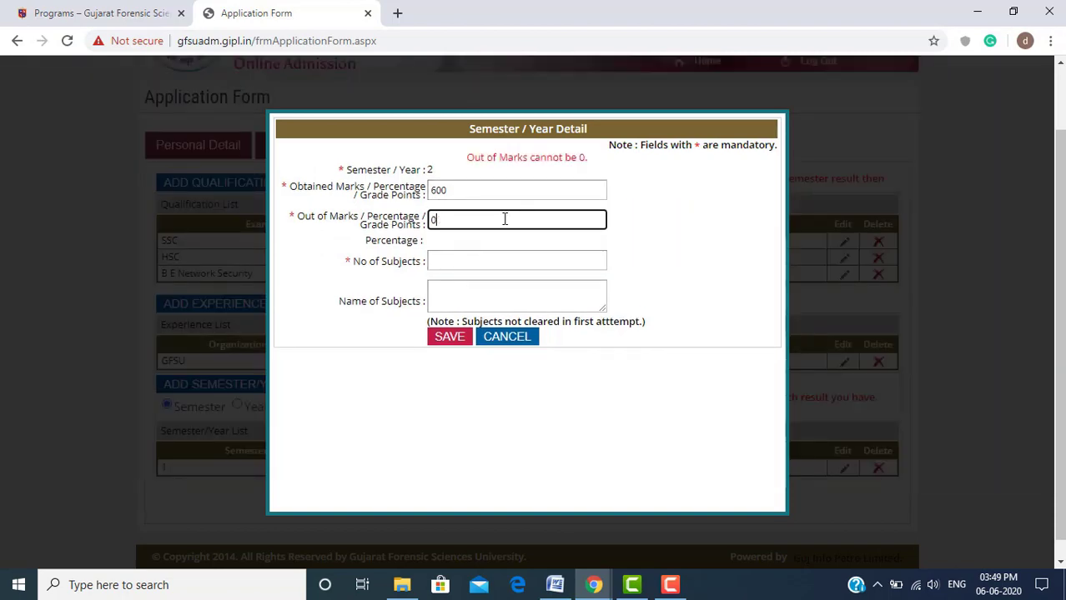
{"action": "type", "text": "700"}
{"action": "key", "text": "Tab"}
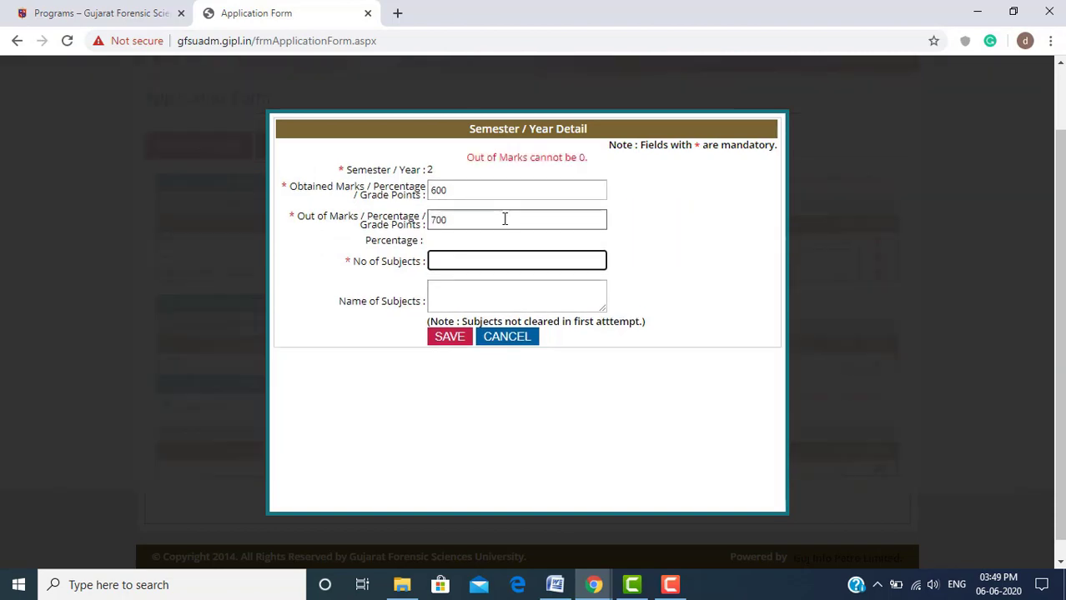
{"action": "type", "text": "5"}
{"action": "key", "text": "Tab"}
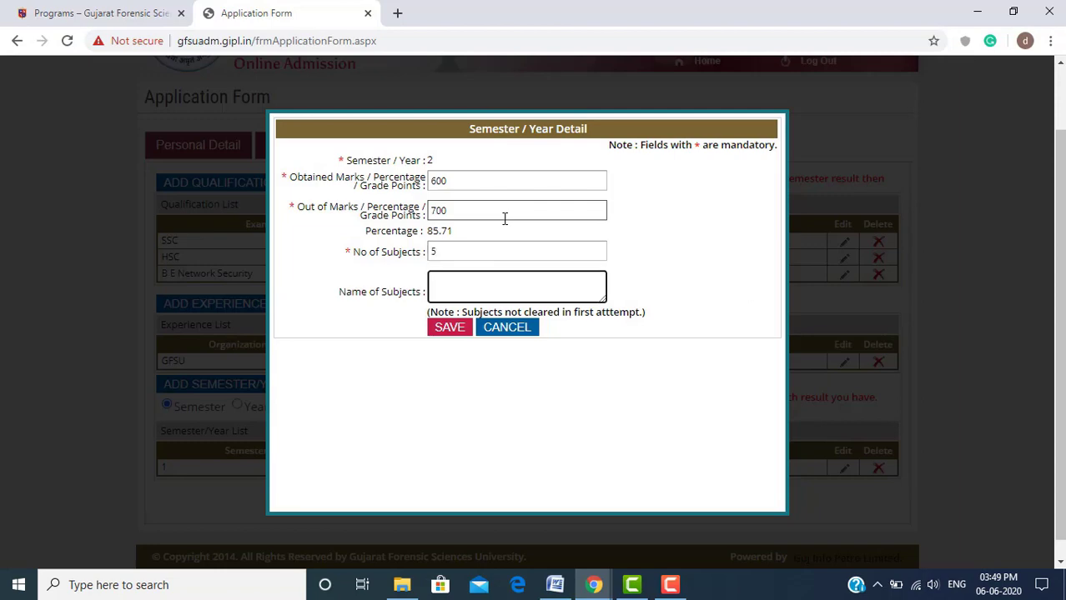
{"action": "left_click", "coordinate": [451, 330]}
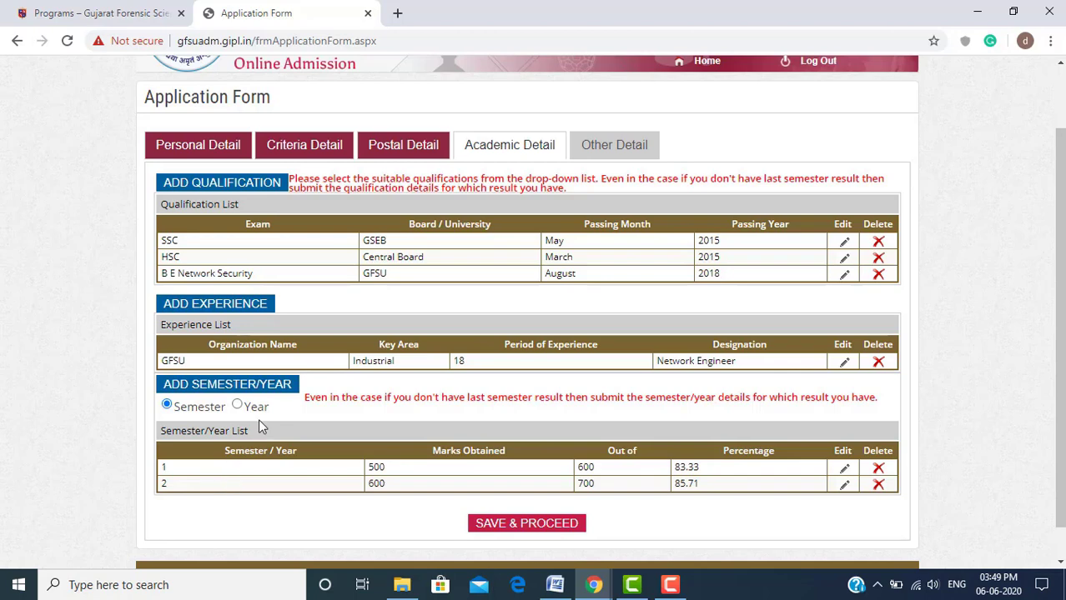
Start a semester 3 entry and put focus in the Obtained Marks field
{"action": "left_click", "coordinate": [261, 392]}
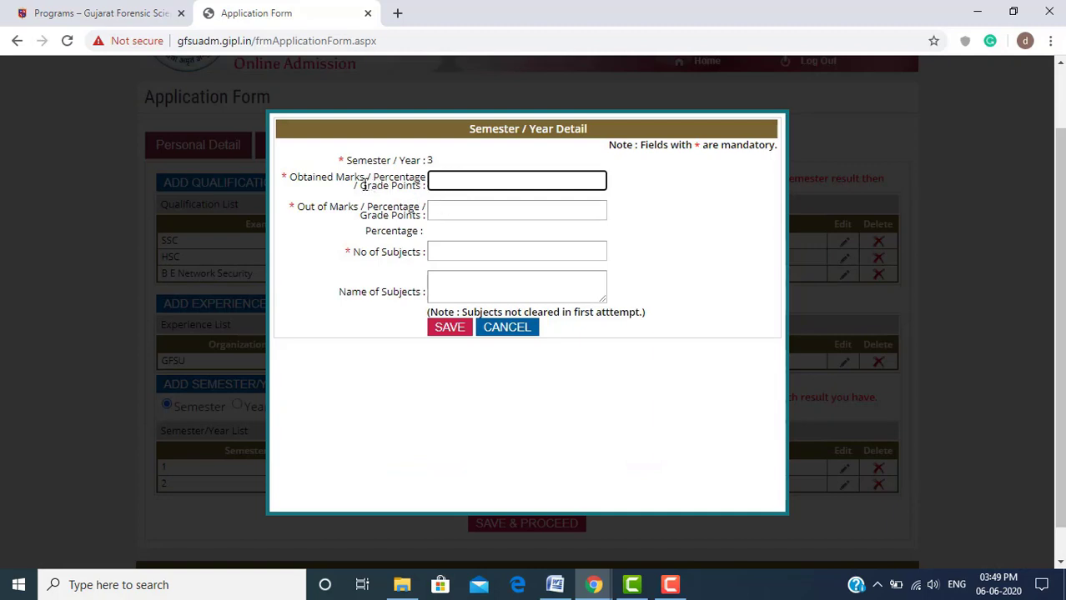
{"action": "left_click_drag", "start_coordinate": [362, 185], "coordinate": [422, 185]}
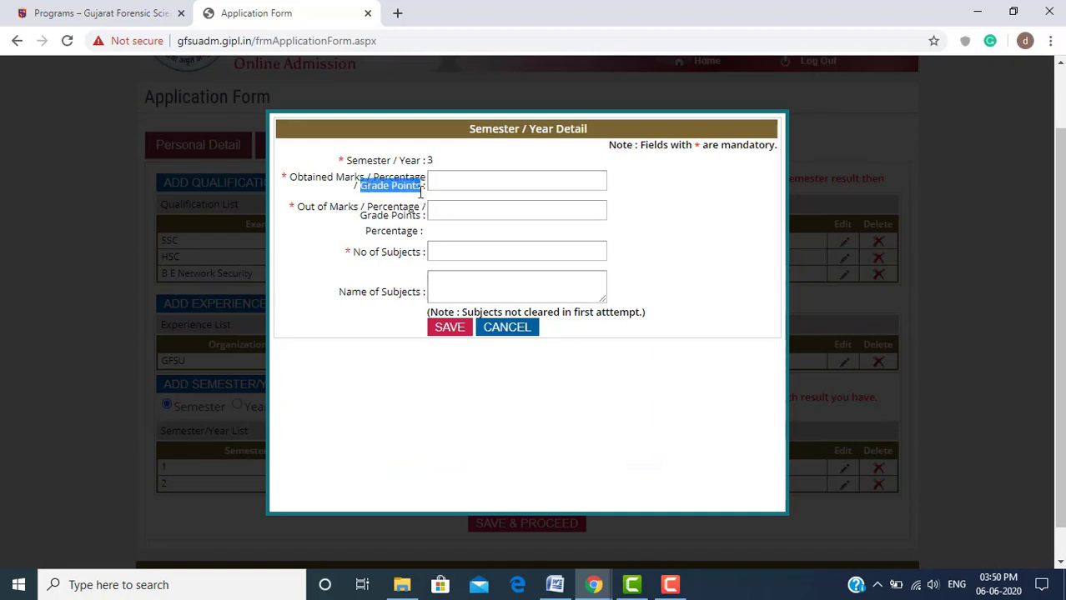
{"action": "left_click", "coordinate": [423, 190]}
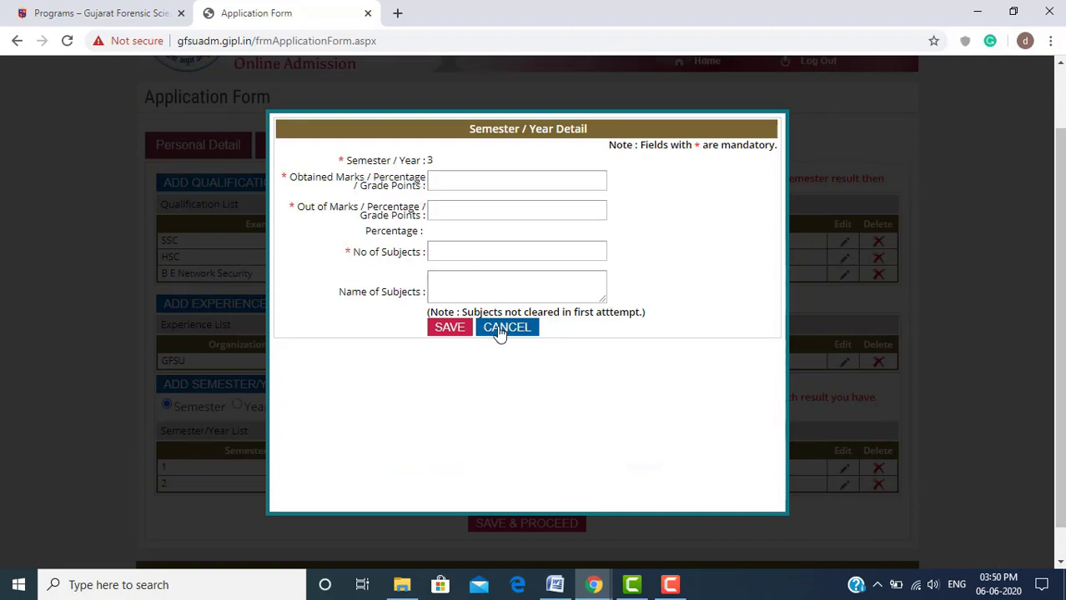
{"action": "left_click", "coordinate": [457, 178]}
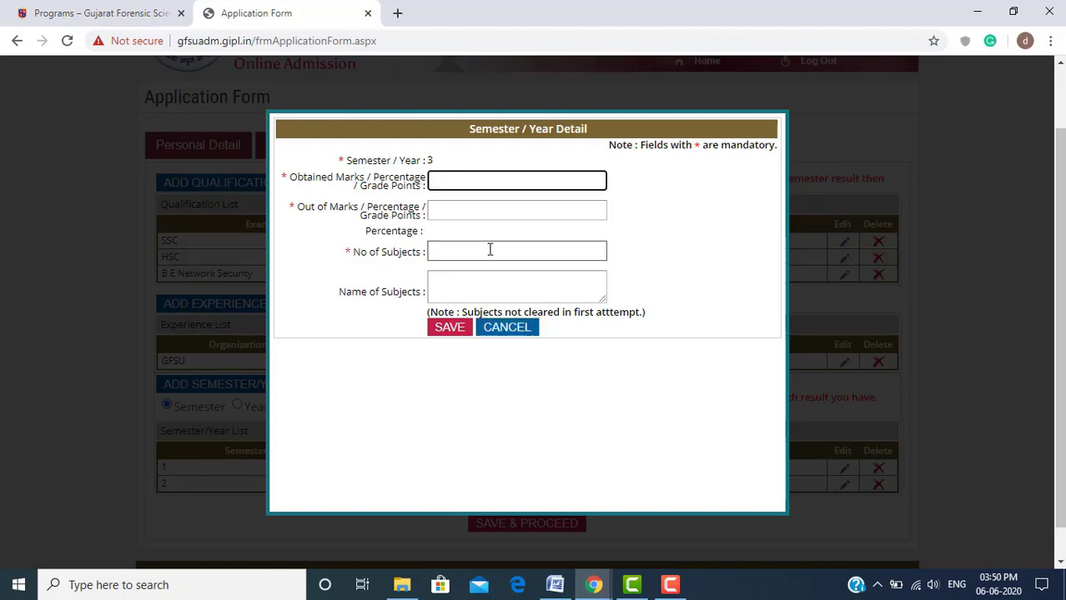
Discard the empty semester 3 row, save the academic details, and list the Attachment Name options
{"action": "left_click", "coordinate": [520, 331]}
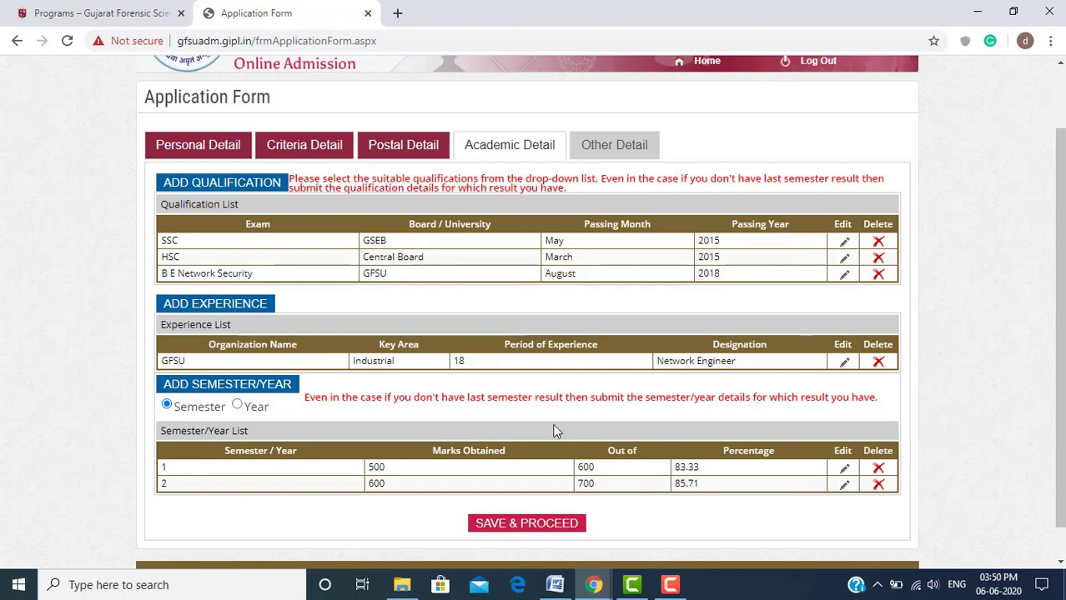
{"action": "left_click", "coordinate": [536, 530]}
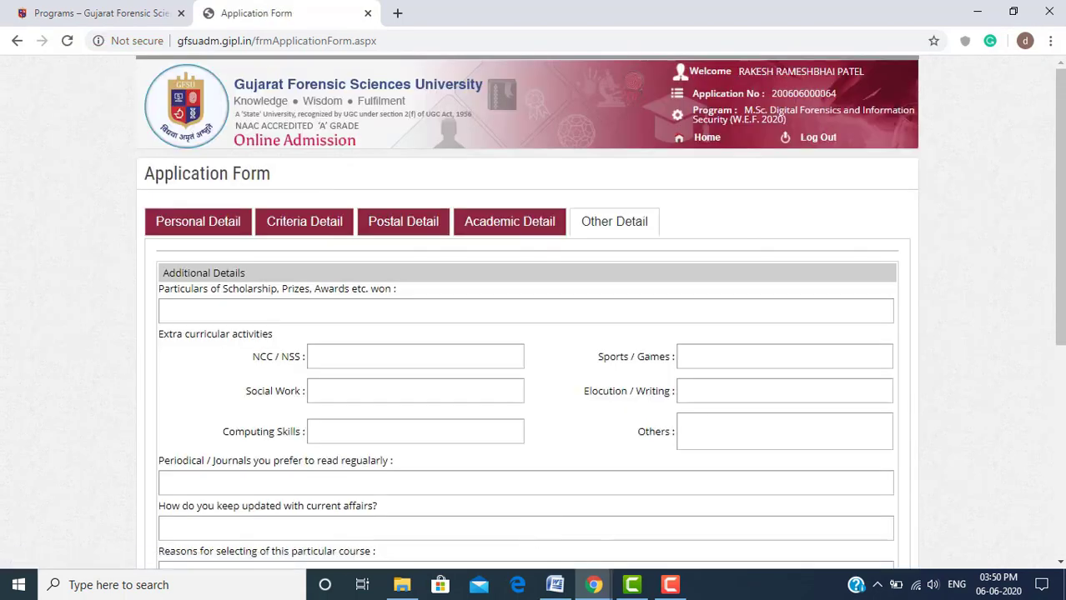
{"action": "left_click_drag", "start_coordinate": [1061, 127], "coordinate": [1061, 197]}
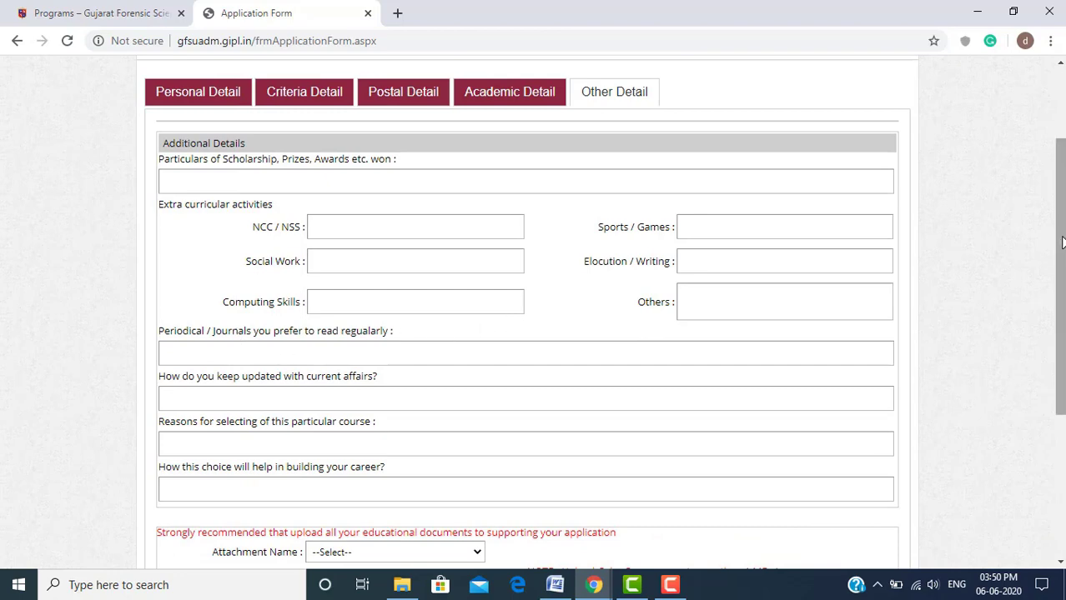
{"action": "scroll", "coordinate": [1062, 242], "scroll_direction": "down", "scroll_amount": 1}
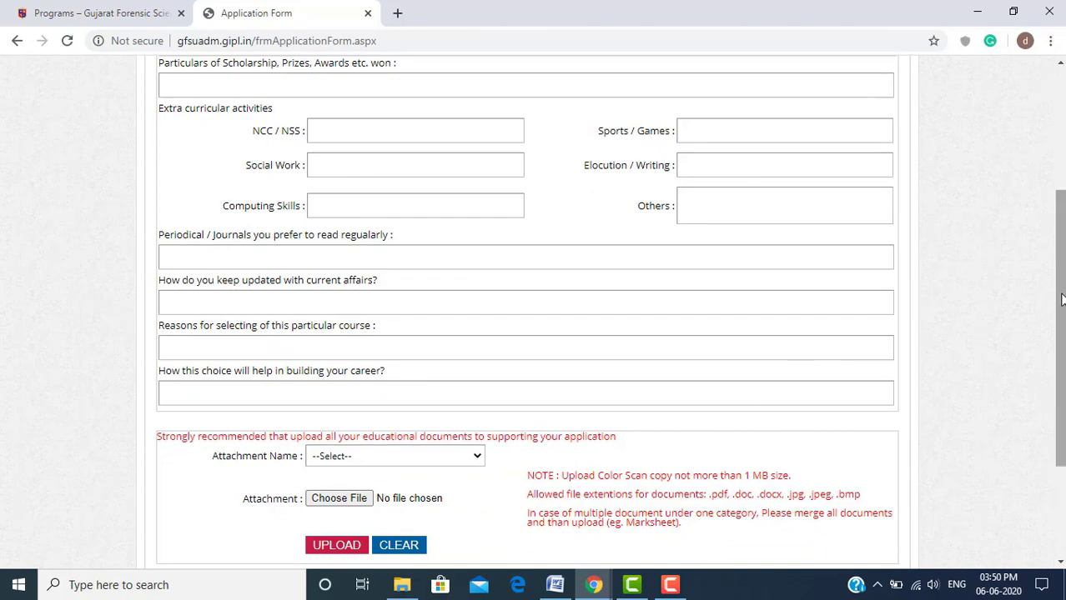
{"action": "scroll", "coordinate": [1060, 301], "scroll_direction": "down", "scroll_amount": 1}
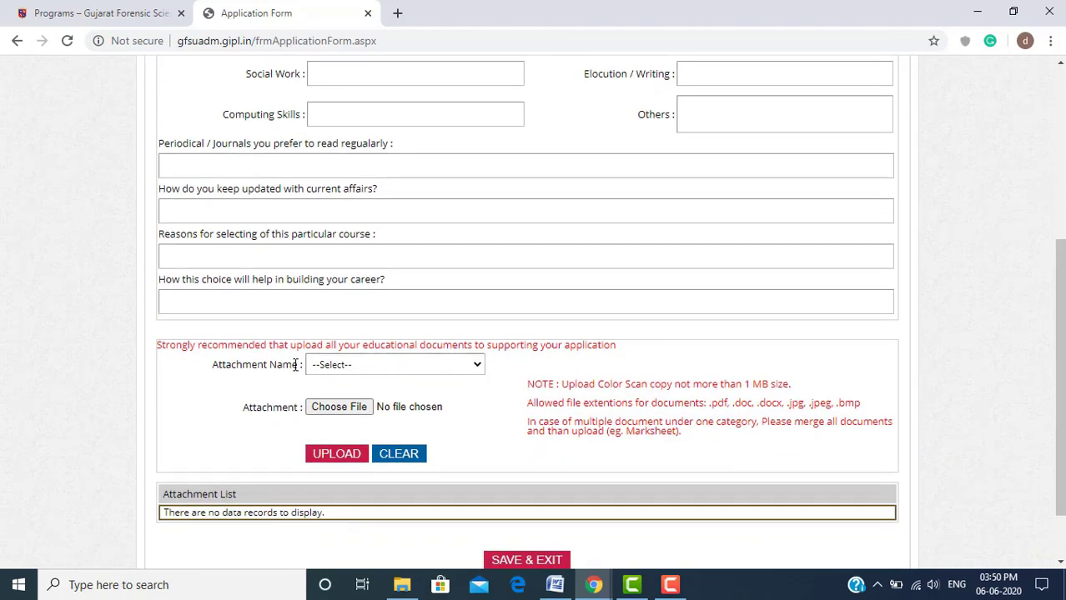
{"action": "left_click_drag", "start_coordinate": [299, 365], "coordinate": [214, 367]}
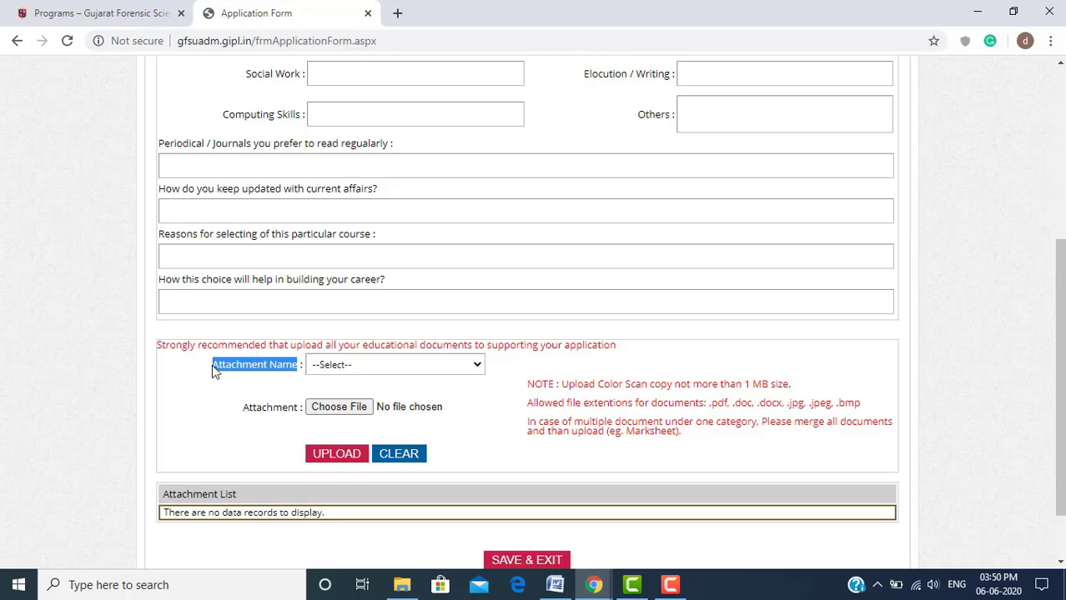
{"action": "left_click", "coordinate": [453, 366]}
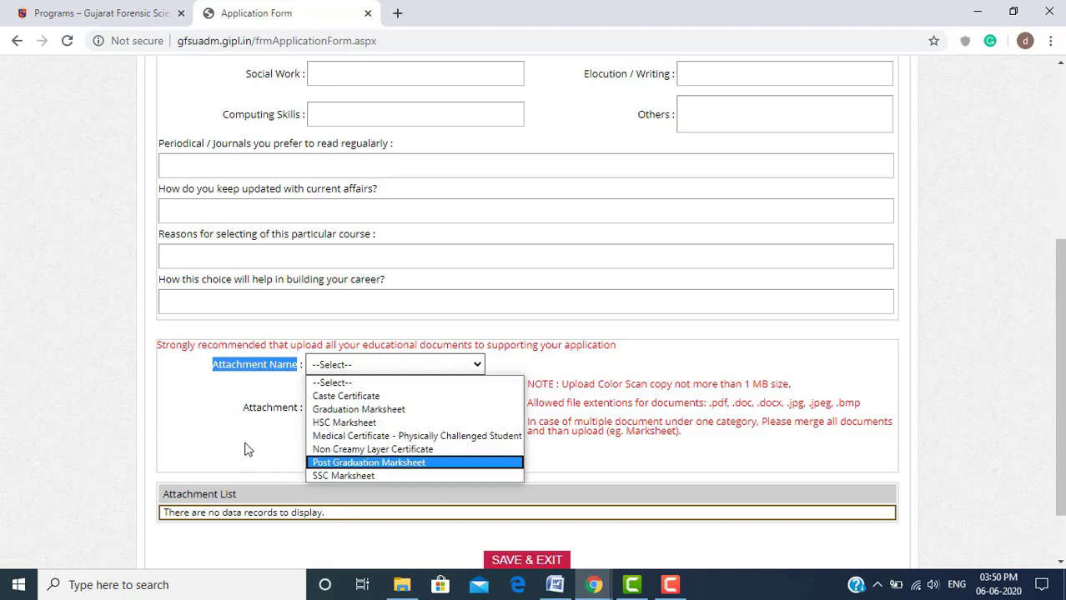
{"action": "left_click", "coordinate": [338, 476]}
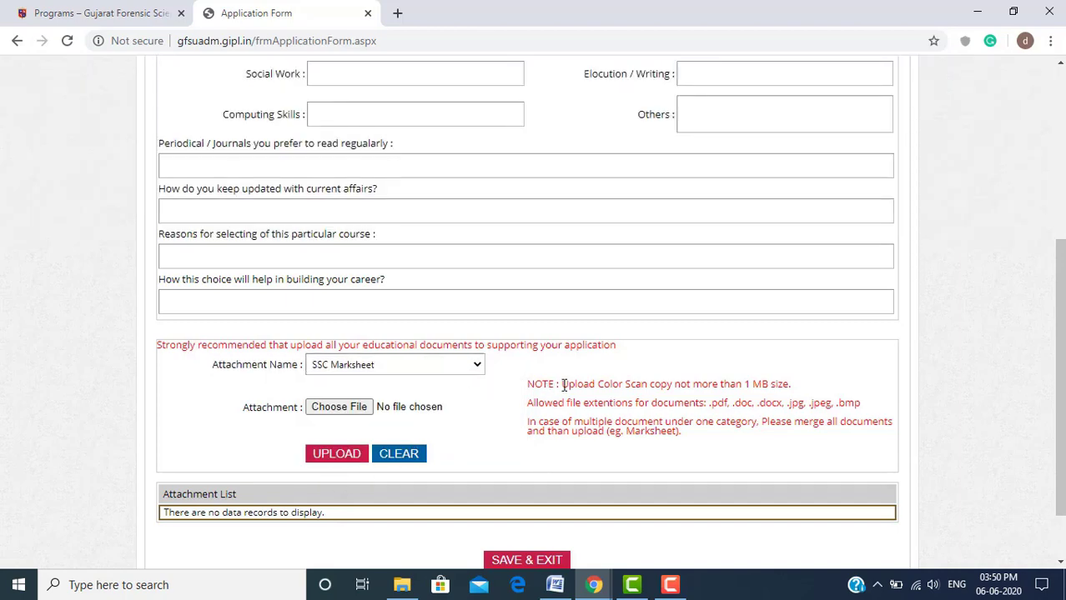
{"action": "left_click_drag", "start_coordinate": [566, 385], "coordinate": [658, 383]}
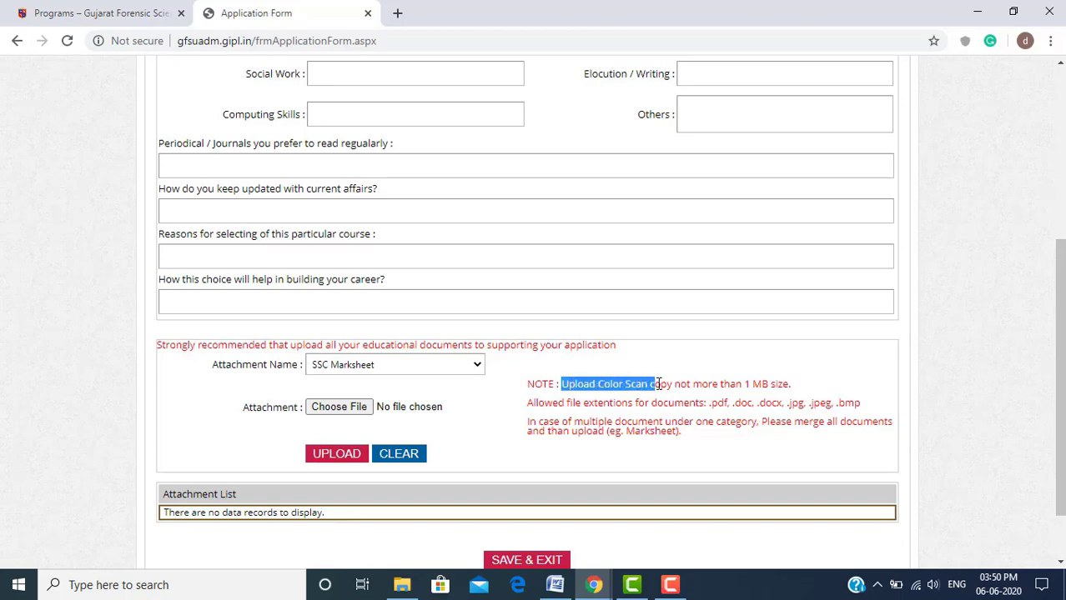
{"action": "left_click_drag", "start_coordinate": [660, 384], "coordinate": [791, 387]}
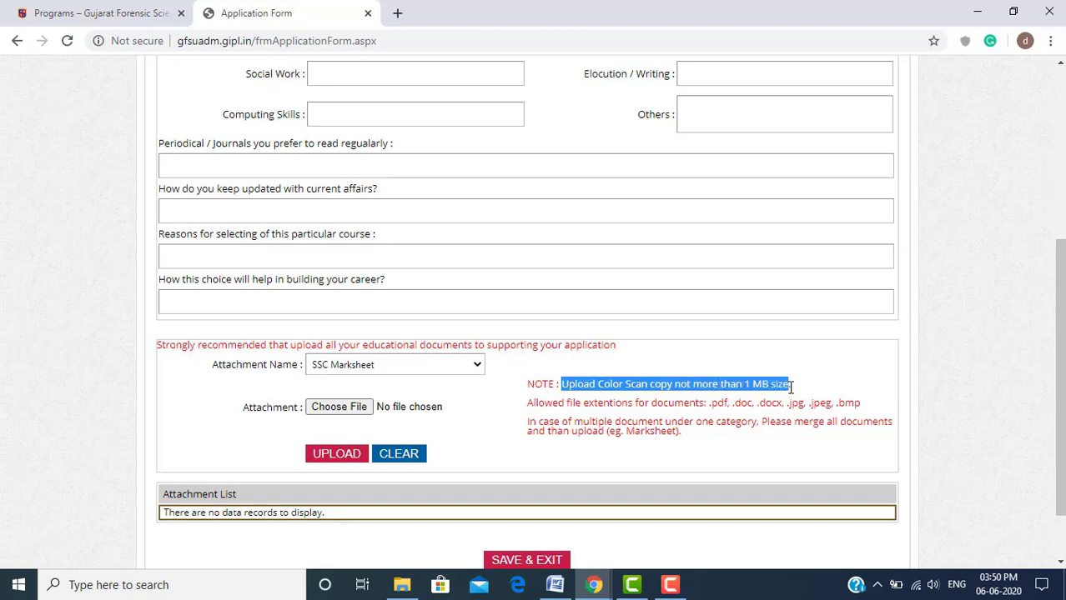
{"action": "left_click", "coordinate": [791, 386]}
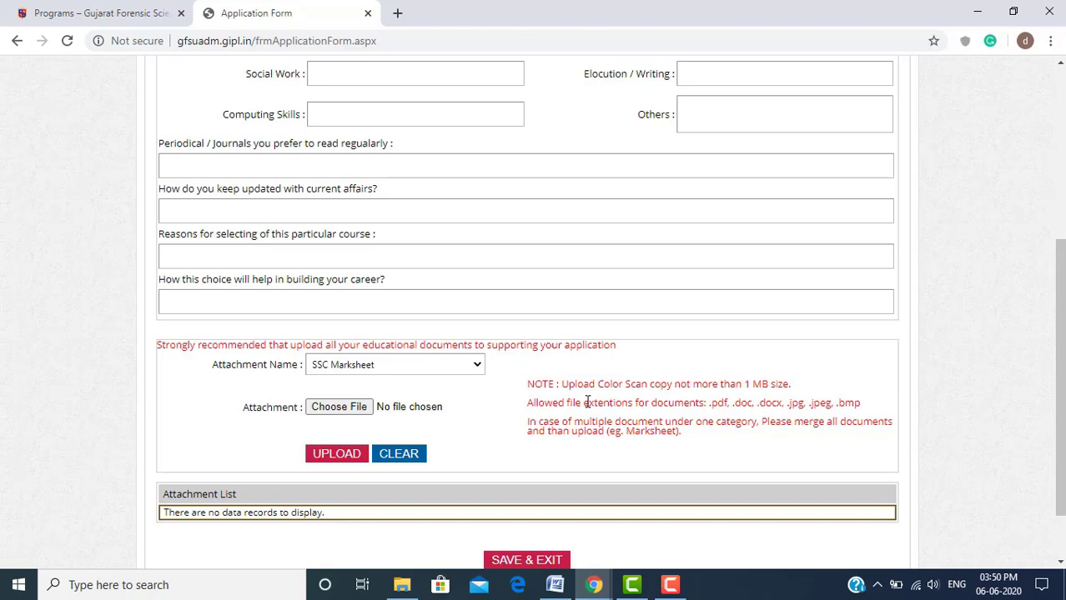
{"action": "triple_click", "coordinate": [722, 406]}
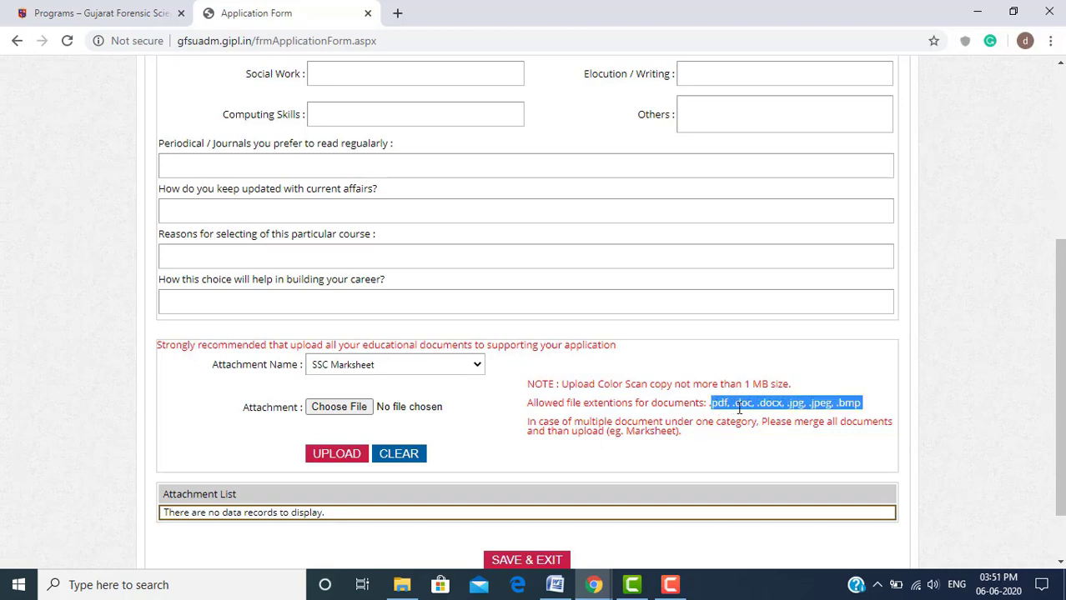
{"action": "left_click", "coordinate": [791, 402]}
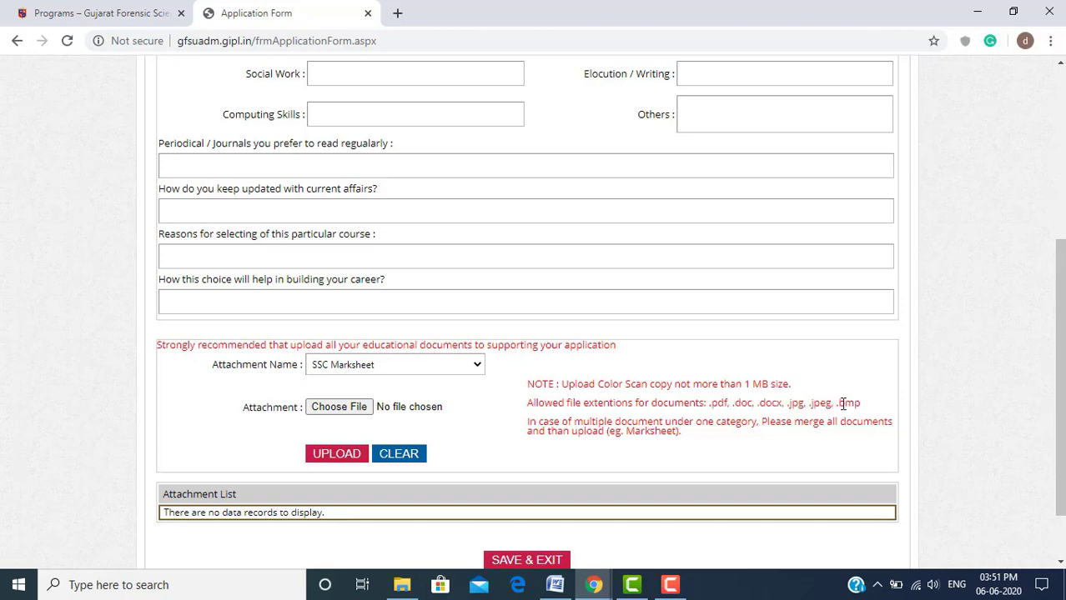
{"action": "left_click_drag", "start_coordinate": [730, 403], "coordinate": [710, 403]}
{"action": "left_click", "coordinate": [583, 427]}
{"action": "left_click", "coordinate": [476, 368]}
{"action": "left_click", "coordinate": [452, 475]}
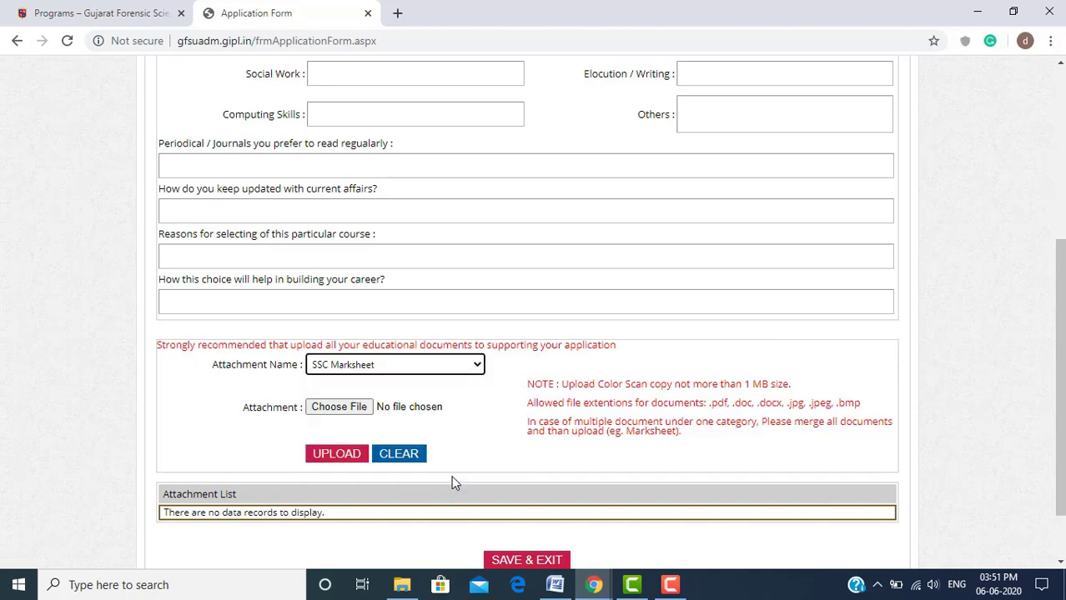
Try uploading Untitled.png as the SSC Marksheet; it is rejected because only .pdf is allowed
{"action": "left_click", "coordinate": [343, 414]}
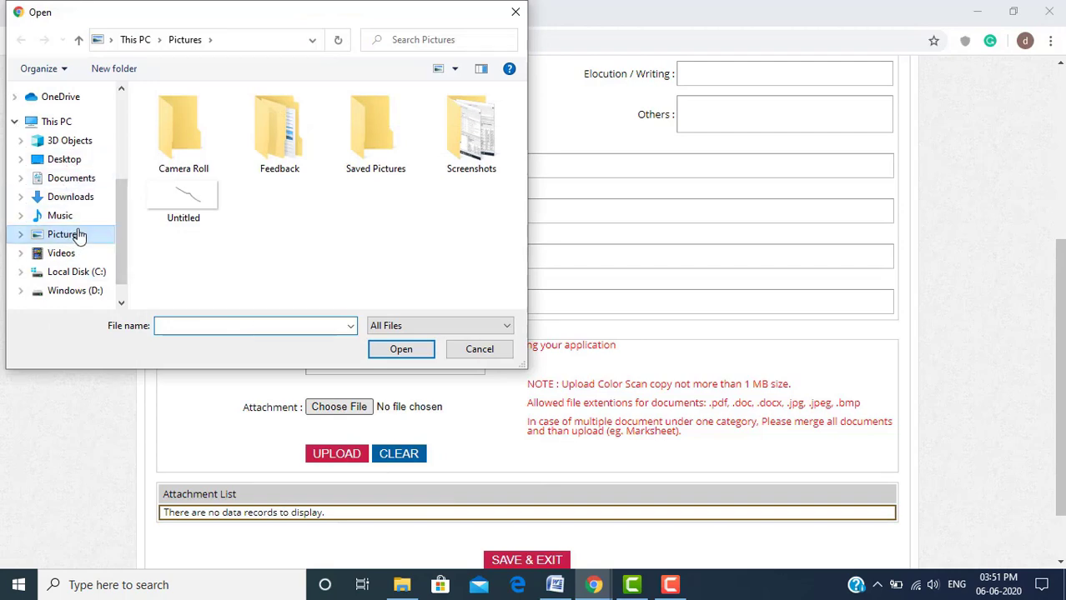
{"action": "left_click", "coordinate": [185, 209]}
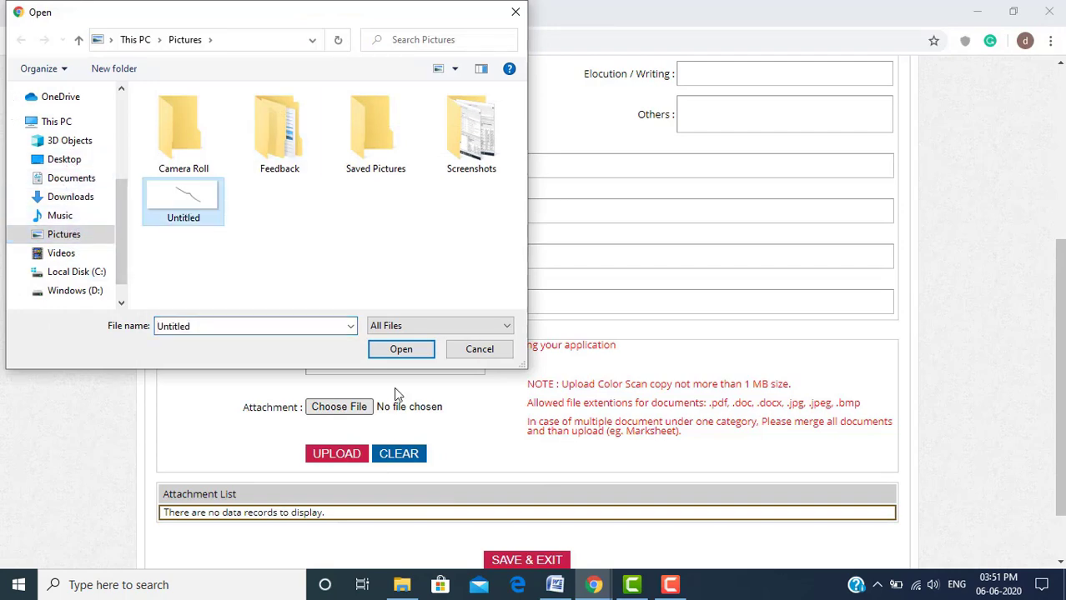
{"action": "left_click", "coordinate": [408, 351]}
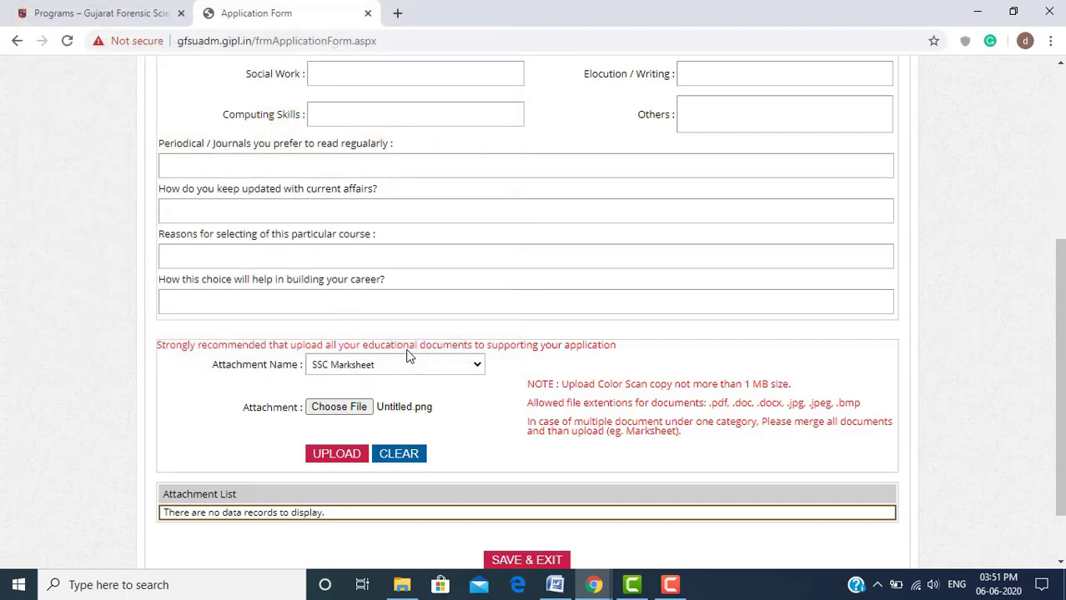
{"action": "left_click", "coordinate": [343, 457]}
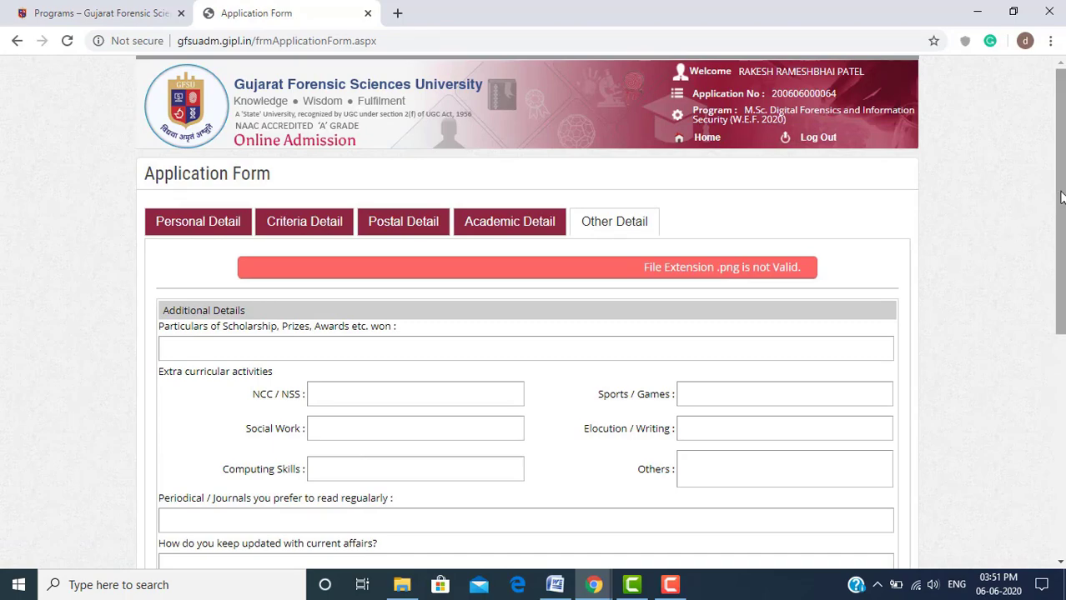
{"action": "left_click_drag", "start_coordinate": [1056, 200], "coordinate": [990, 415]}
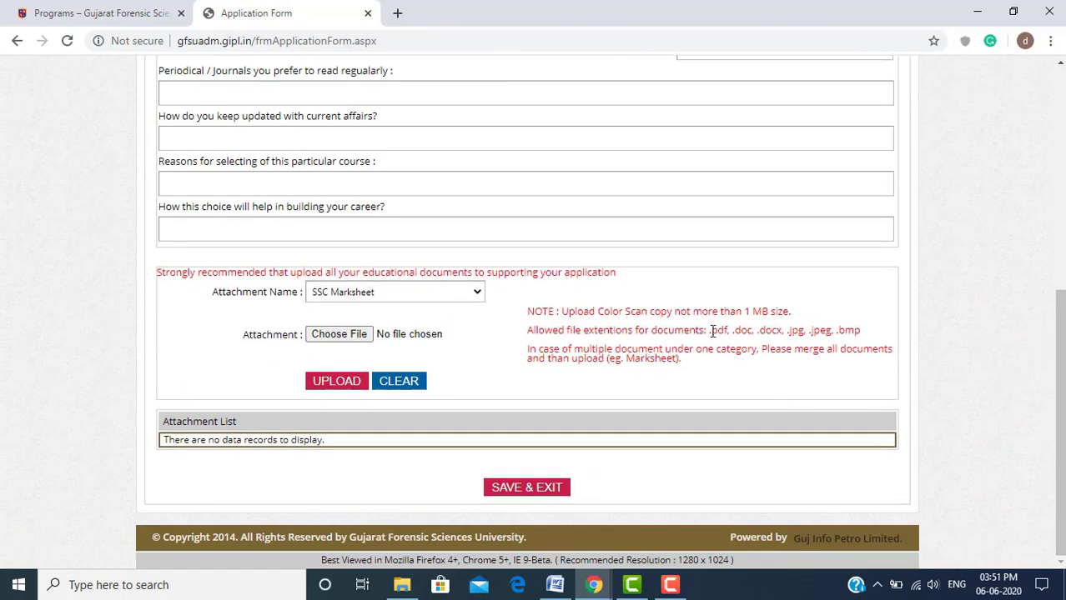
{"action": "left_click_drag", "start_coordinate": [711, 331], "coordinate": [861, 331]}
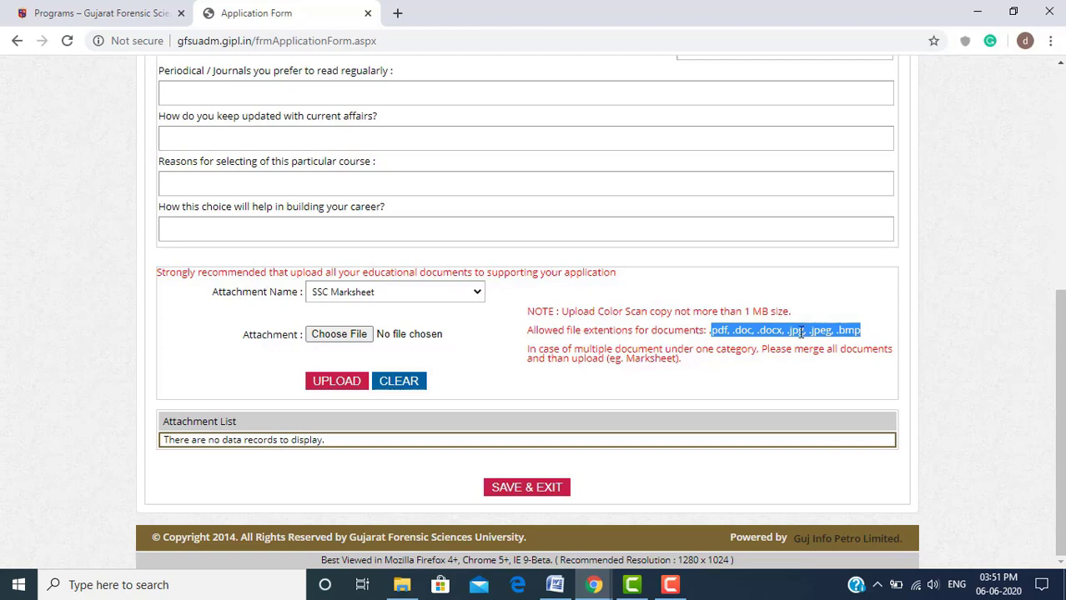
Try Post Graduation and Graduation Marksheet as the attachment name, then reset it to --Select--
{"action": "left_click", "coordinate": [410, 298]}
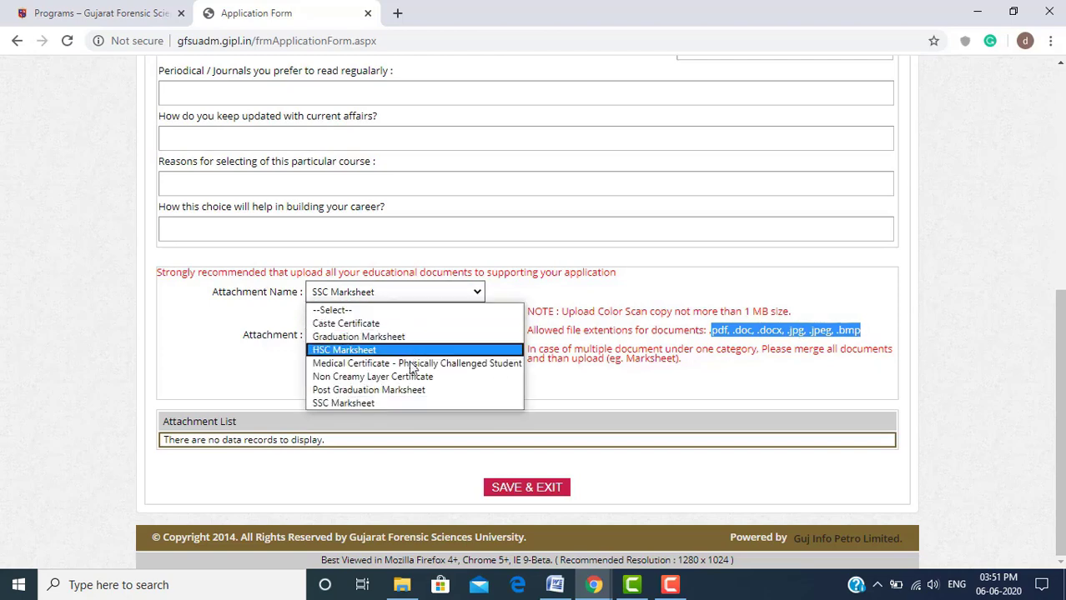
{"action": "left_click", "coordinate": [416, 392]}
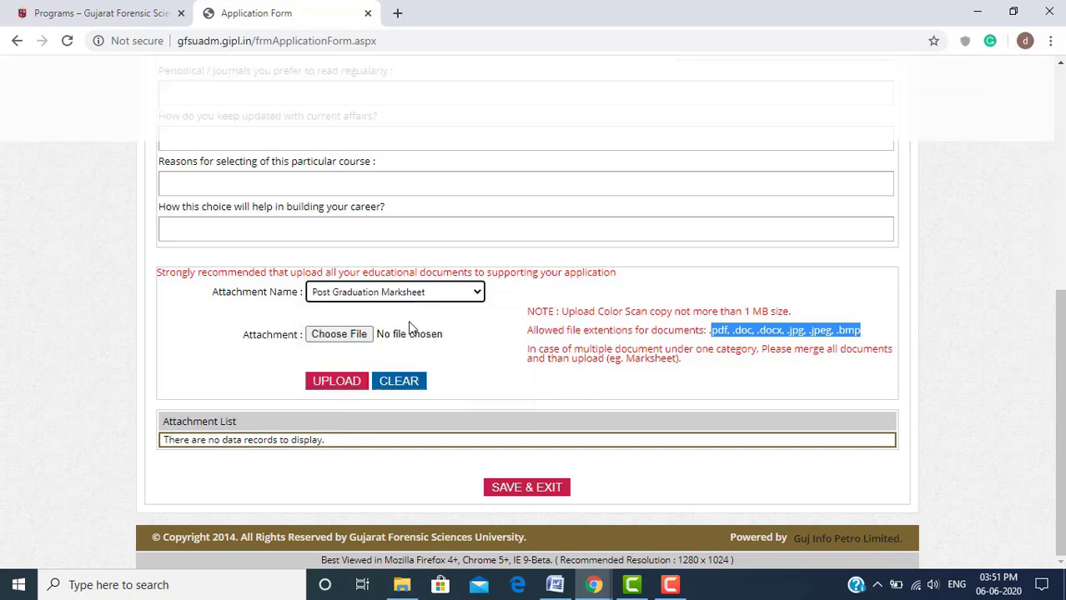
{"action": "left_click", "coordinate": [440, 303]}
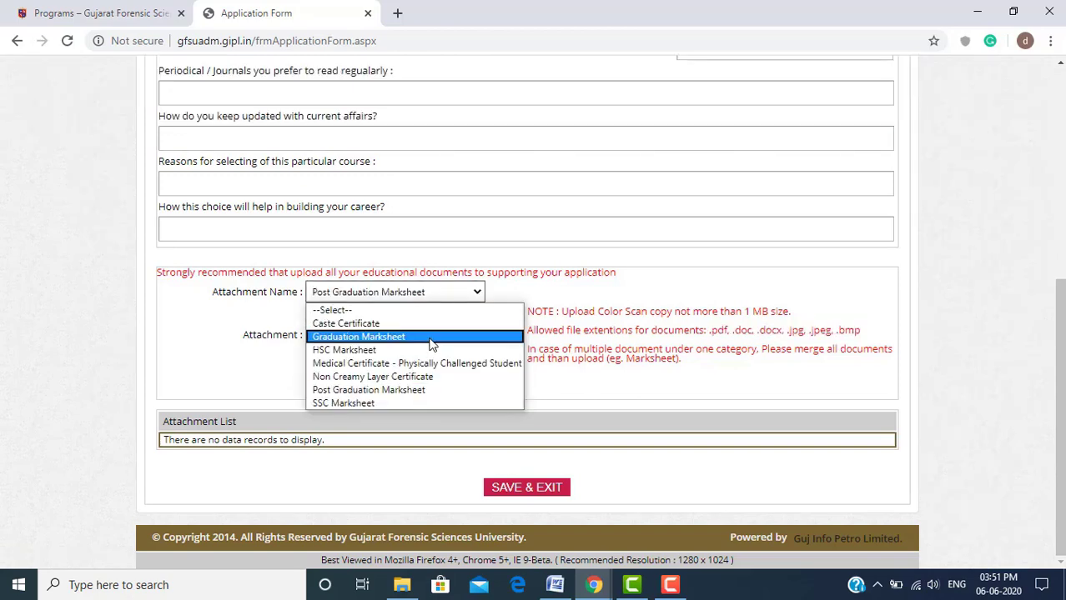
{"action": "left_click", "coordinate": [431, 339]}
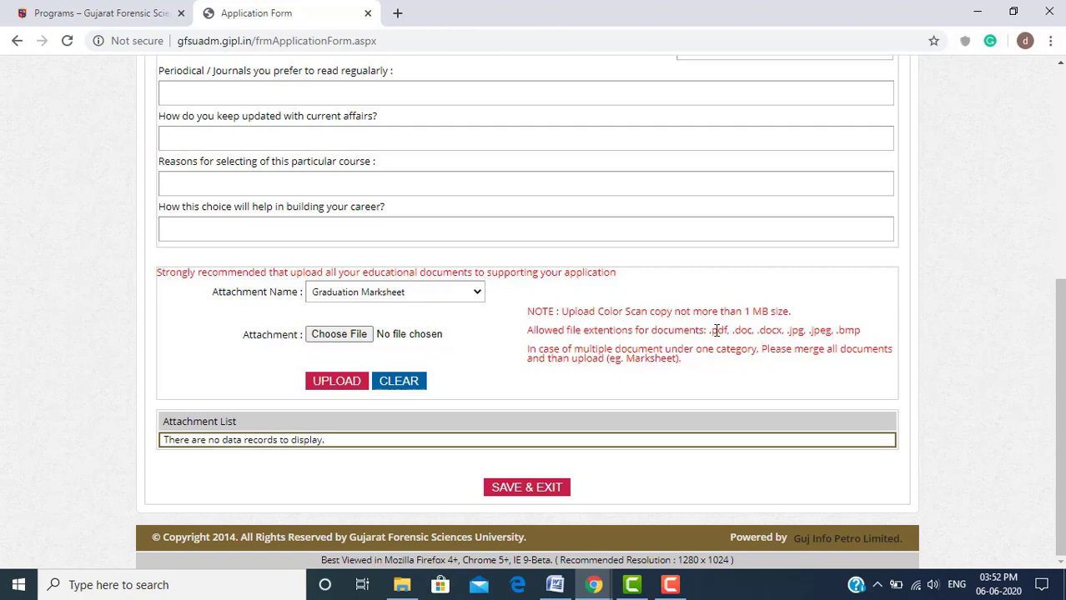
{"action": "left_click_drag", "start_coordinate": [711, 331], "coordinate": [729, 331]}
{"action": "left_click", "coordinate": [388, 298]}
{"action": "left_click", "coordinate": [392, 310]}
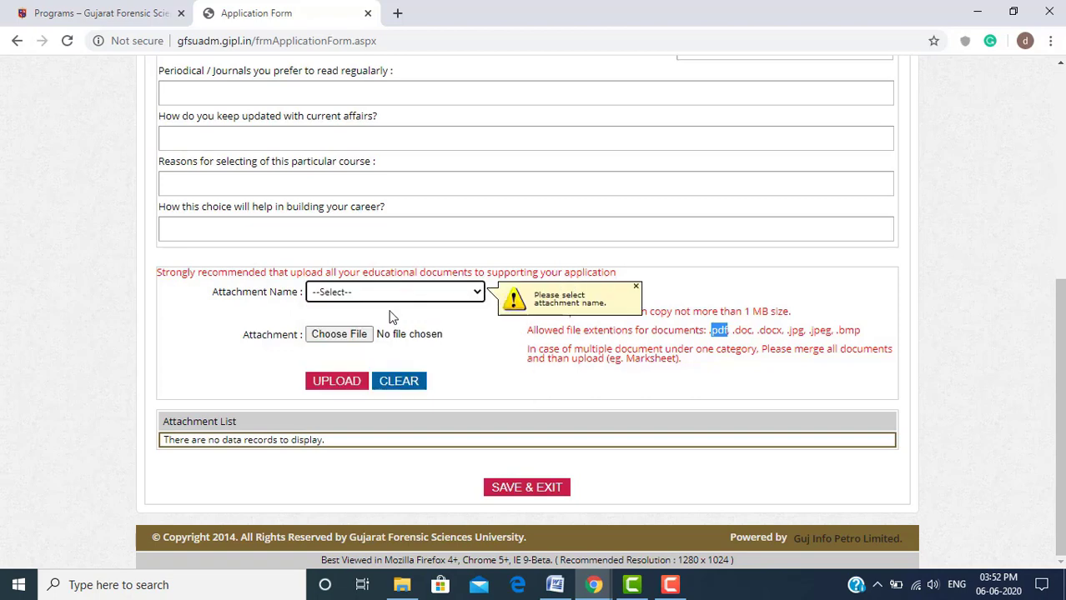
Cancel the file picker without attaching anything and save and exit the form
{"action": "left_click", "coordinate": [499, 340]}
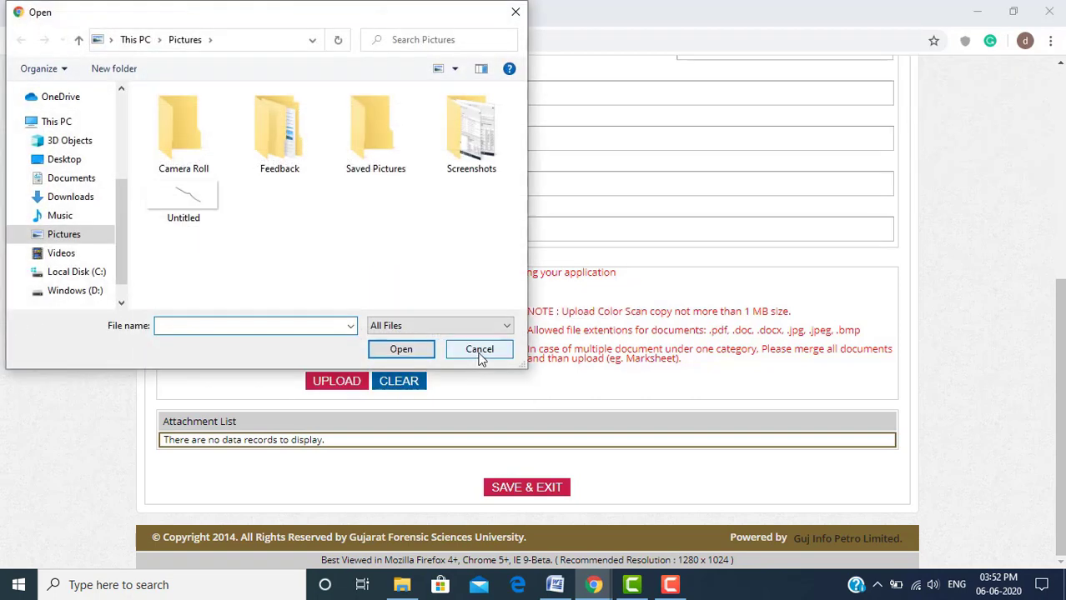
{"action": "left_click", "coordinate": [481, 349]}
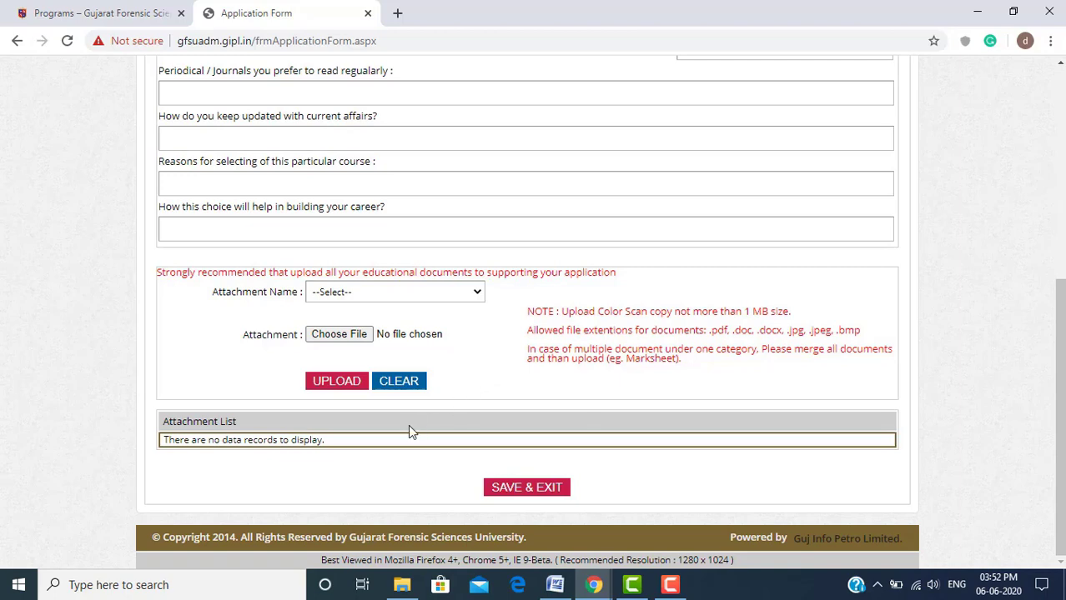
{"action": "left_click", "coordinate": [543, 489]}
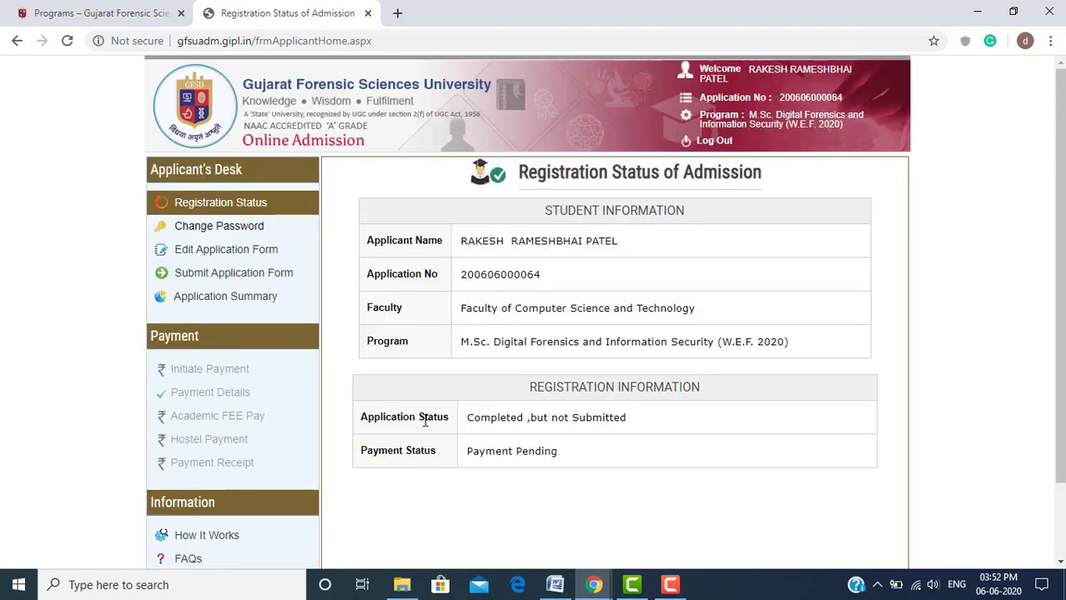
Highlight the 'Completed, but not Submitted' application status and the Payment Pending status
{"action": "left_click_drag", "start_coordinate": [360, 421], "coordinate": [661, 417]}
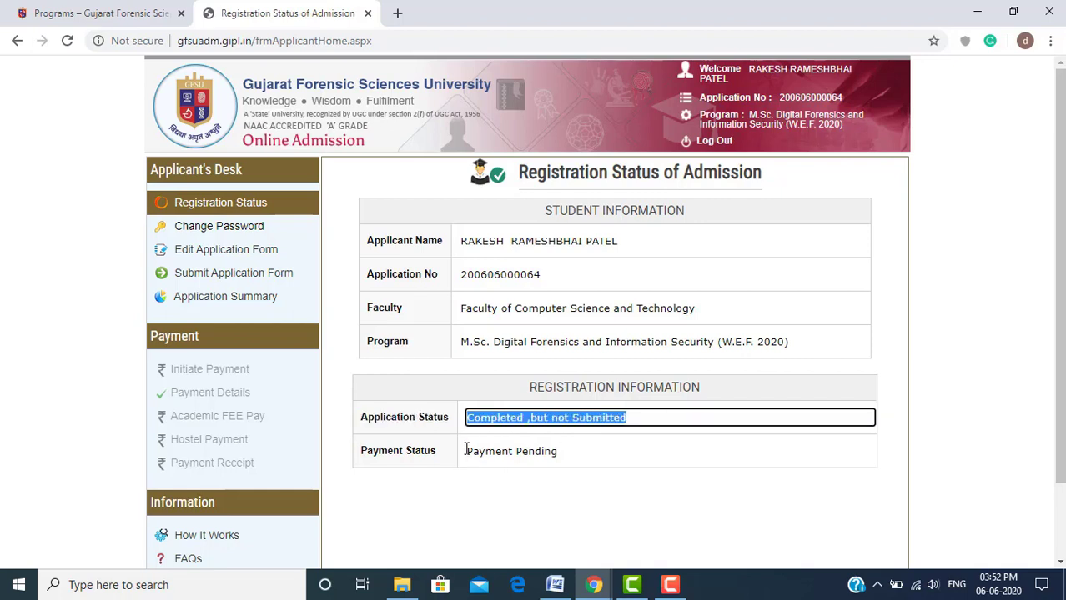
{"action": "left_click_drag", "start_coordinate": [467, 450], "coordinate": [570, 457]}
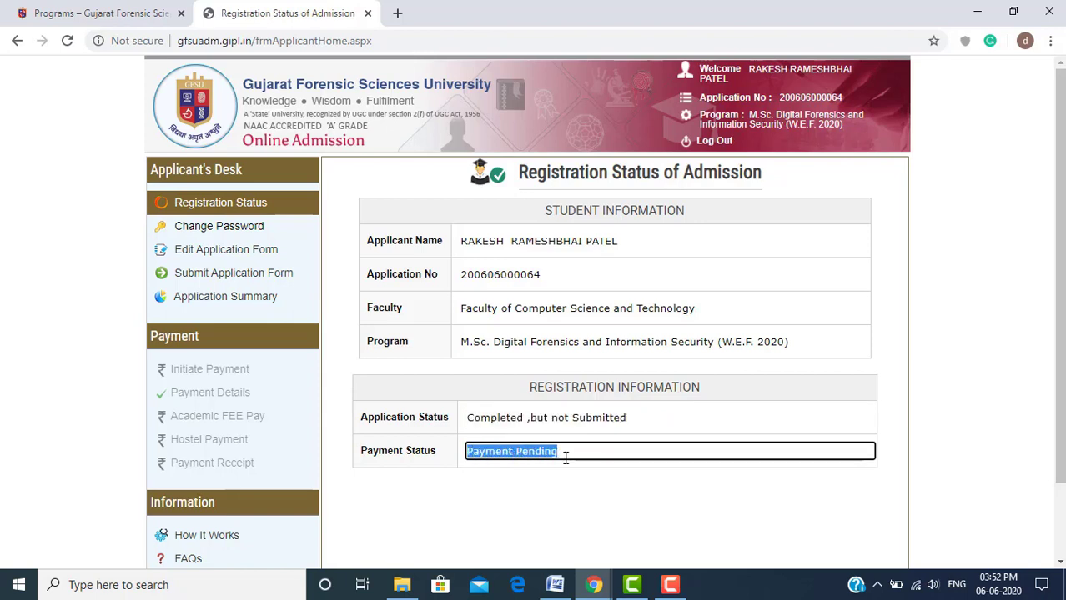
{"action": "left_click", "coordinate": [345, 328]}
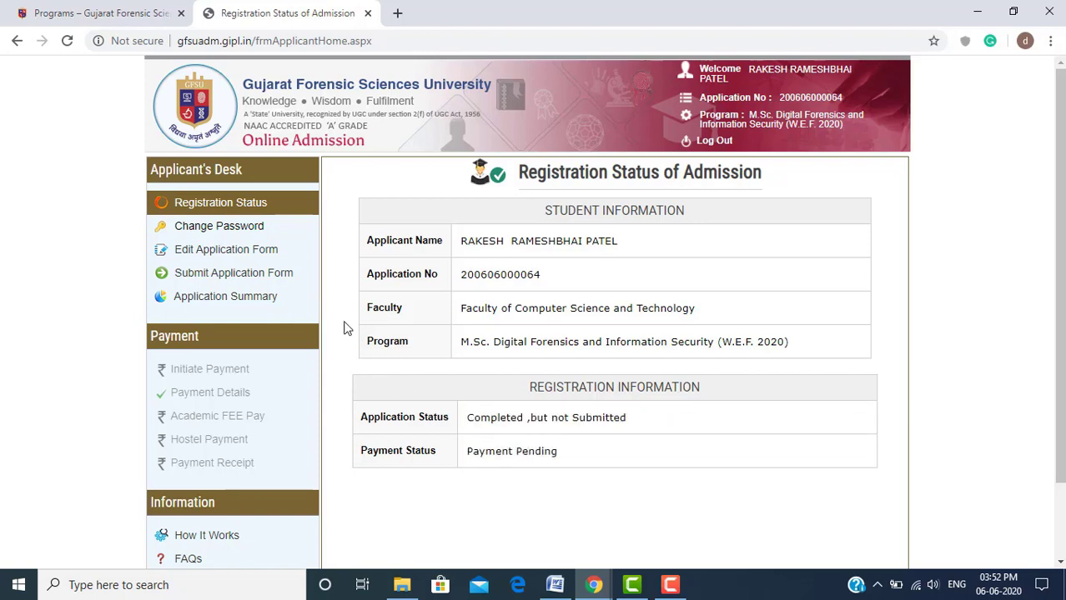
Submit the application form with the declaration agreed, and acknowledge the success message
{"action": "left_click", "coordinate": [261, 276]}
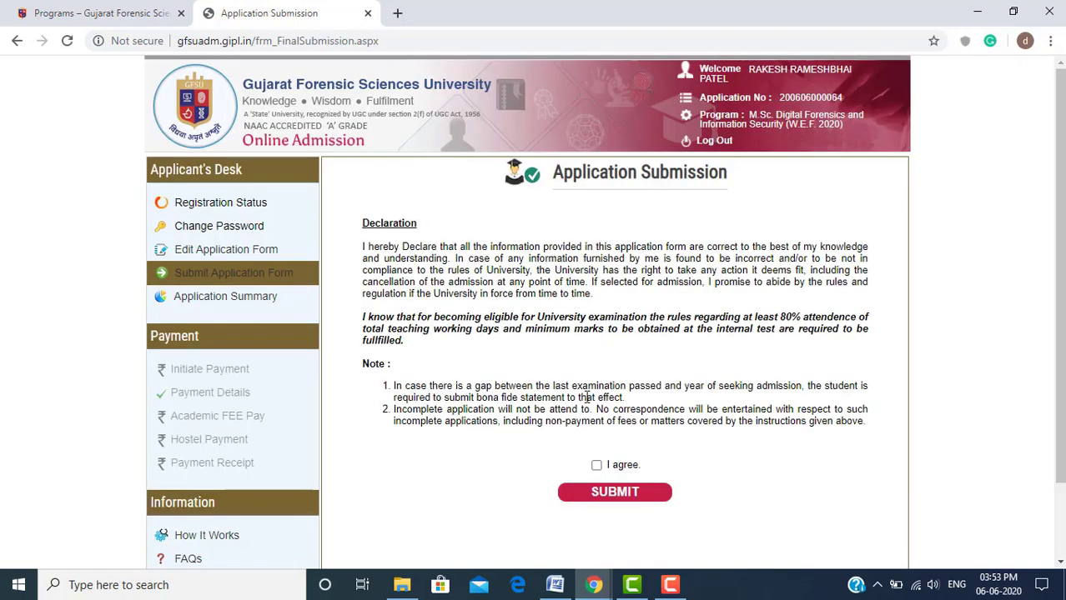
{"action": "left_click", "coordinate": [613, 493]}
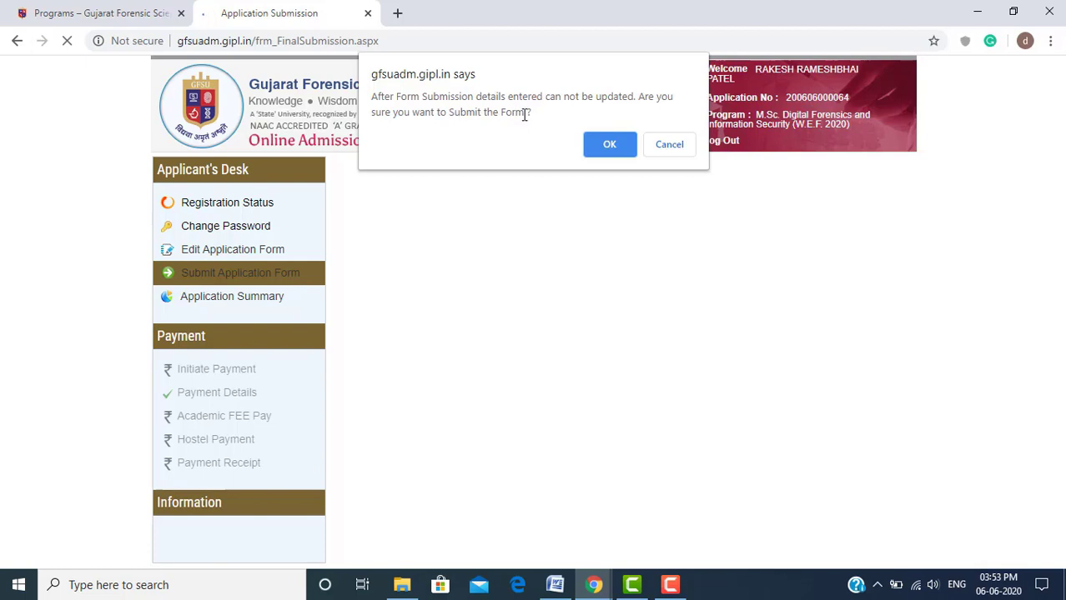
{"action": "left_click", "coordinate": [609, 145]}
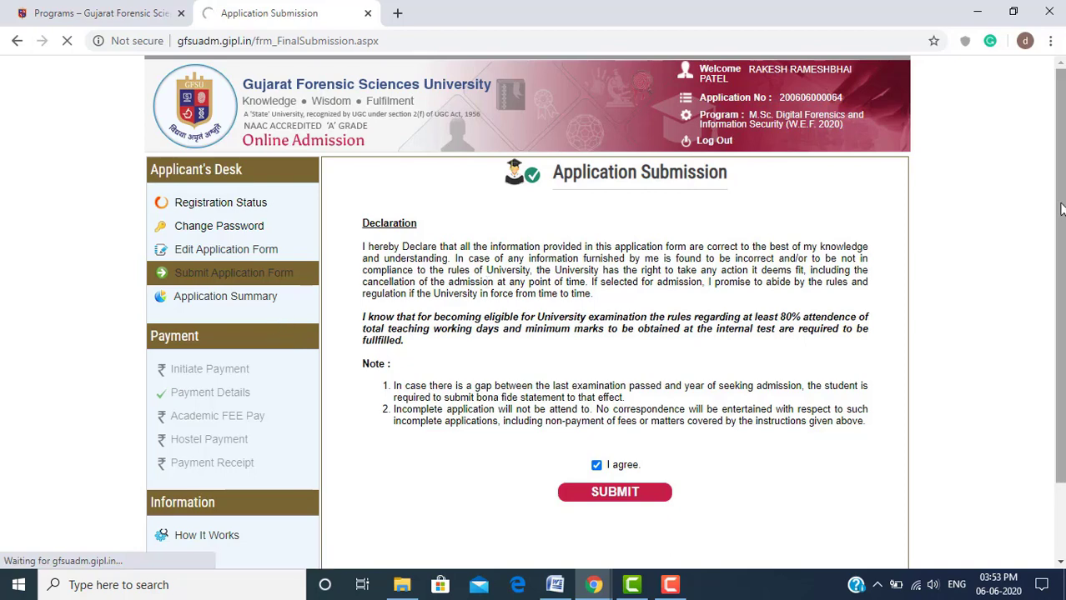
{"action": "scroll", "coordinate": [1059, 210], "scroll_direction": "down", "scroll_amount": 1}
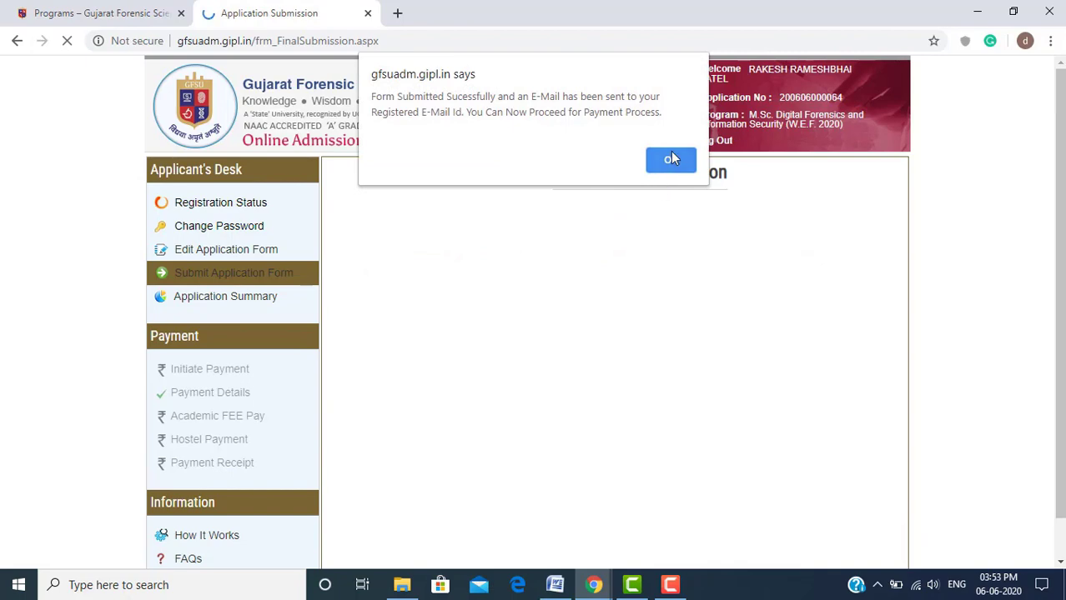
{"action": "left_click", "coordinate": [670, 159]}
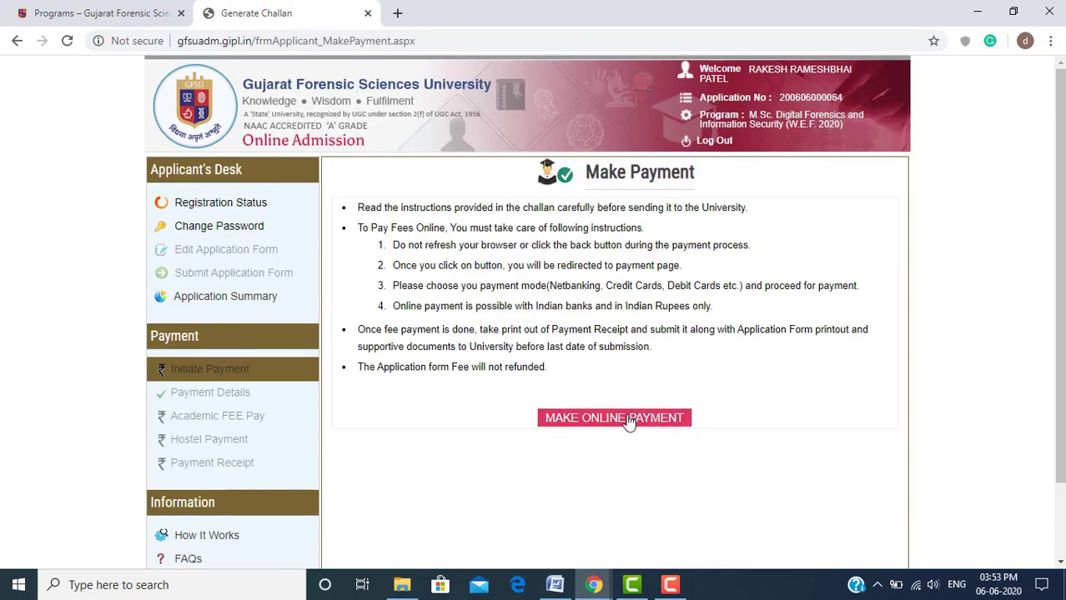
{"action": "scroll", "coordinate": [1061, 215], "scroll_direction": "down", "scroll_amount": 1}
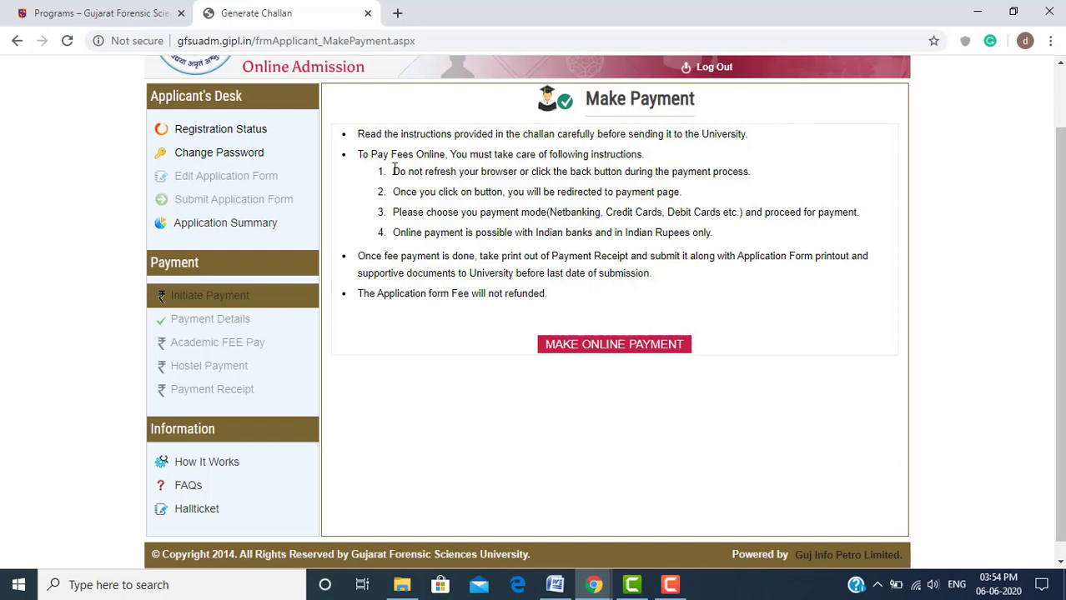
{"action": "left_click_drag", "start_coordinate": [392, 171], "coordinate": [753, 177]}
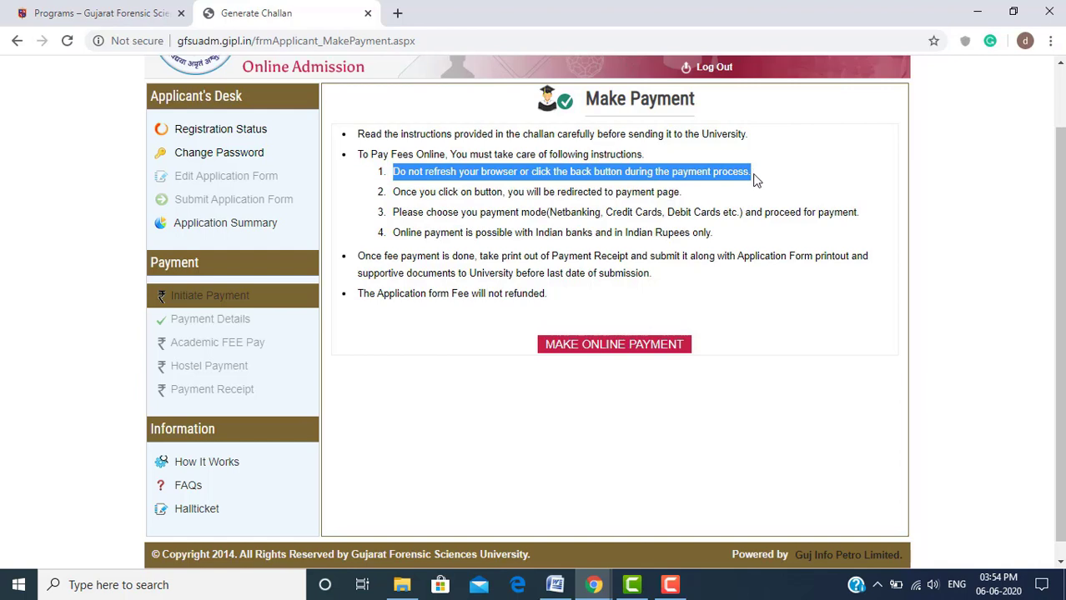
{"action": "left_click", "coordinate": [397, 199]}
{"action": "left_click_drag", "start_coordinate": [395, 193], "coordinate": [684, 201]}
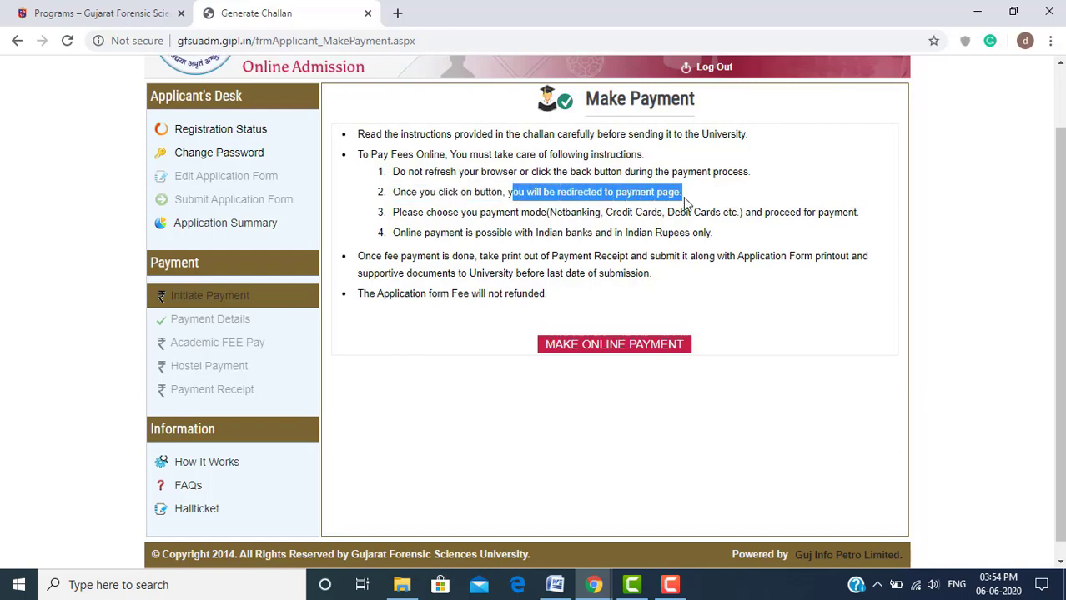
{"action": "left_click", "coordinate": [499, 190]}
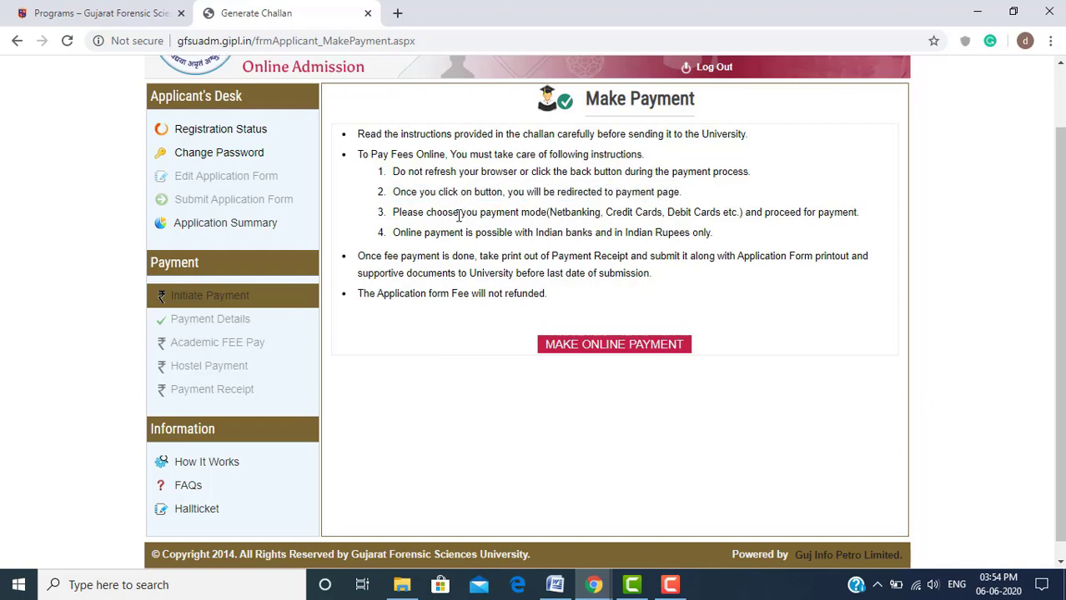
{"action": "left_click_drag", "start_coordinate": [460, 214], "coordinate": [864, 215]}
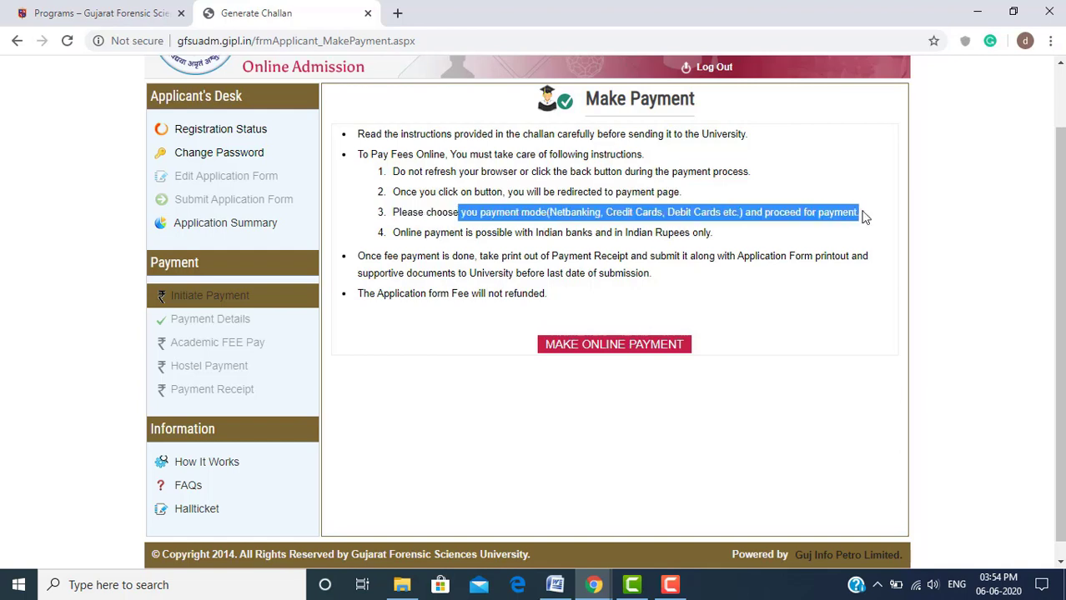
{"action": "left_click", "coordinate": [465, 235]}
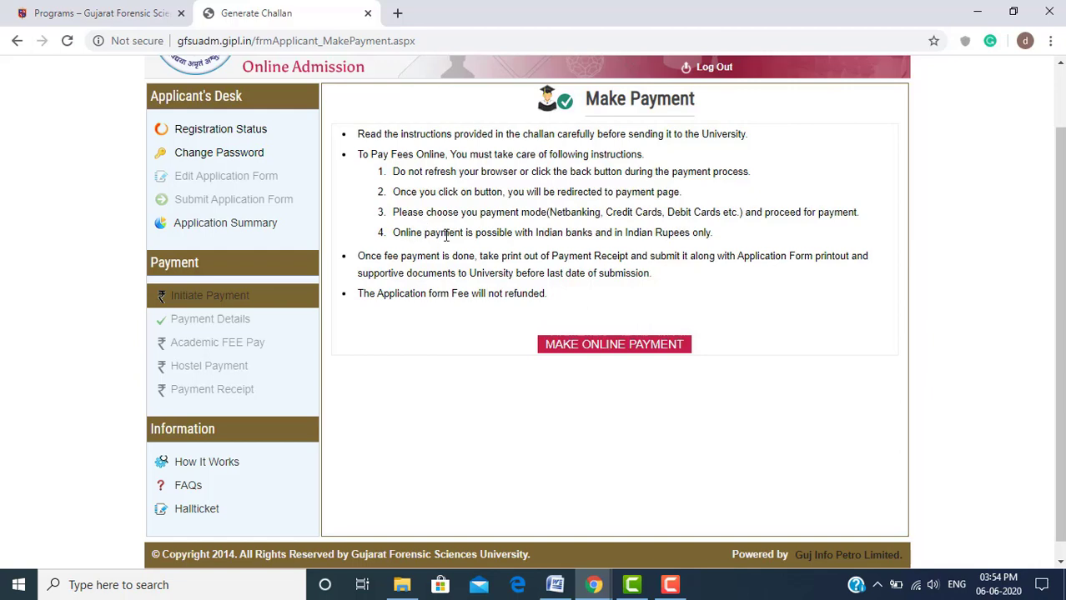
{"action": "left_click_drag", "start_coordinate": [446, 234], "coordinate": [718, 245]}
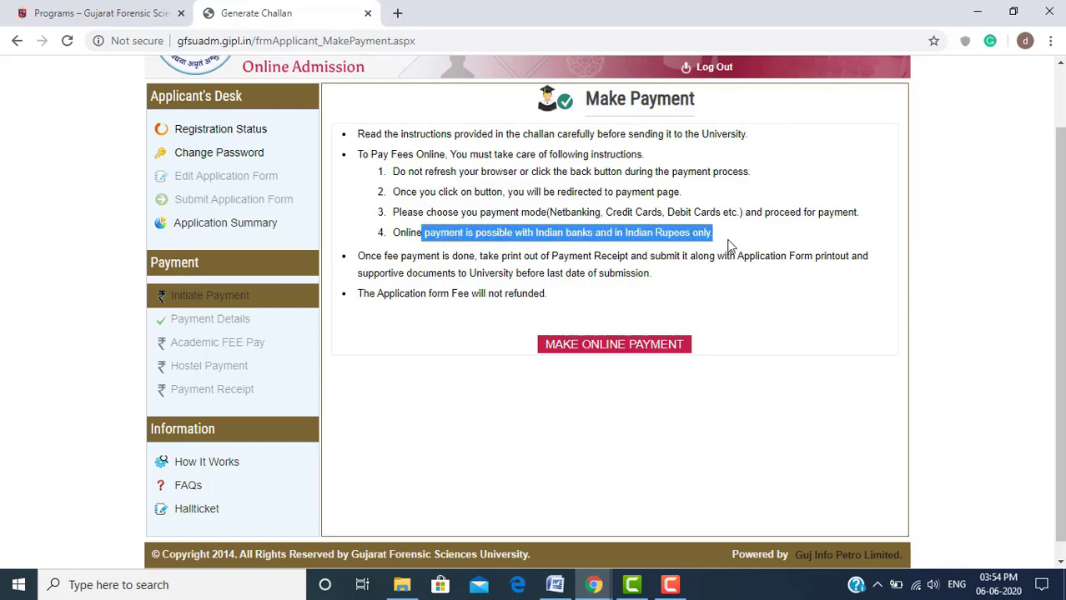
{"action": "left_click", "coordinate": [498, 251]}
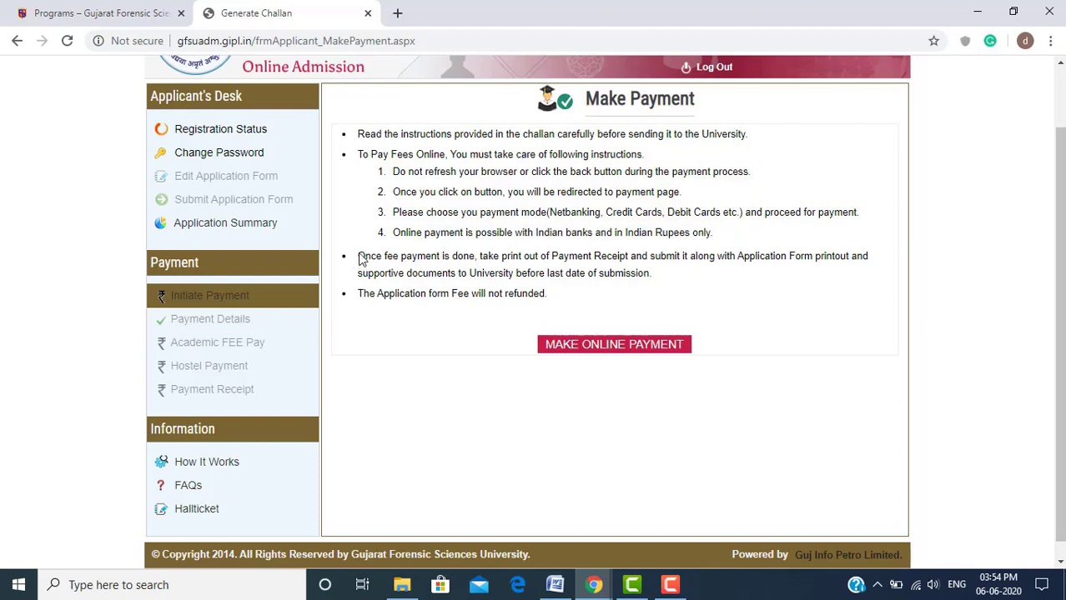
{"action": "left_click_drag", "start_coordinate": [360, 256], "coordinate": [500, 257]}
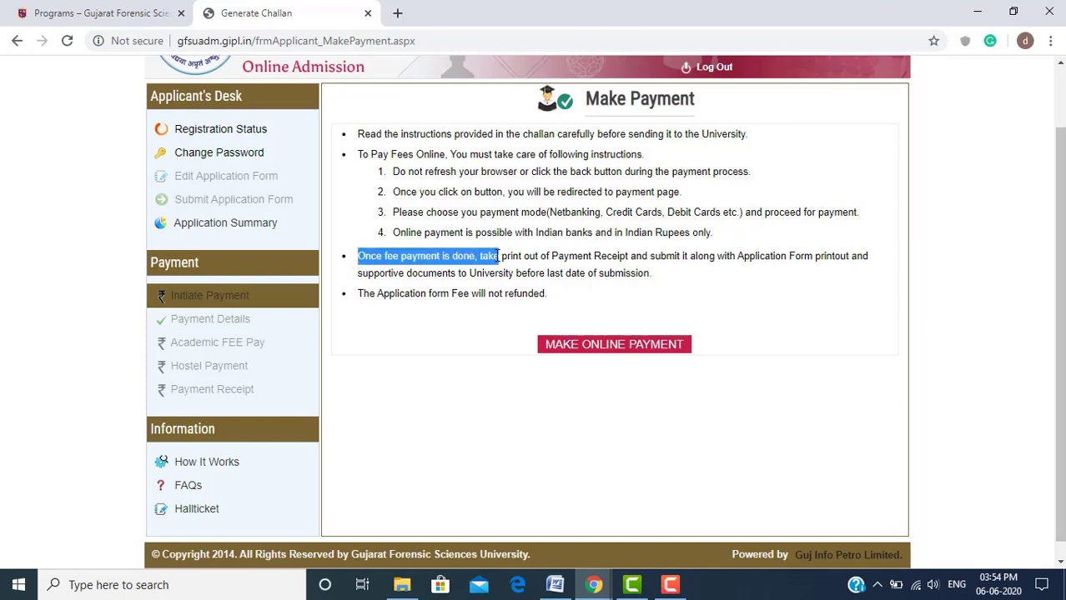
{"action": "left_click", "coordinate": [499, 256]}
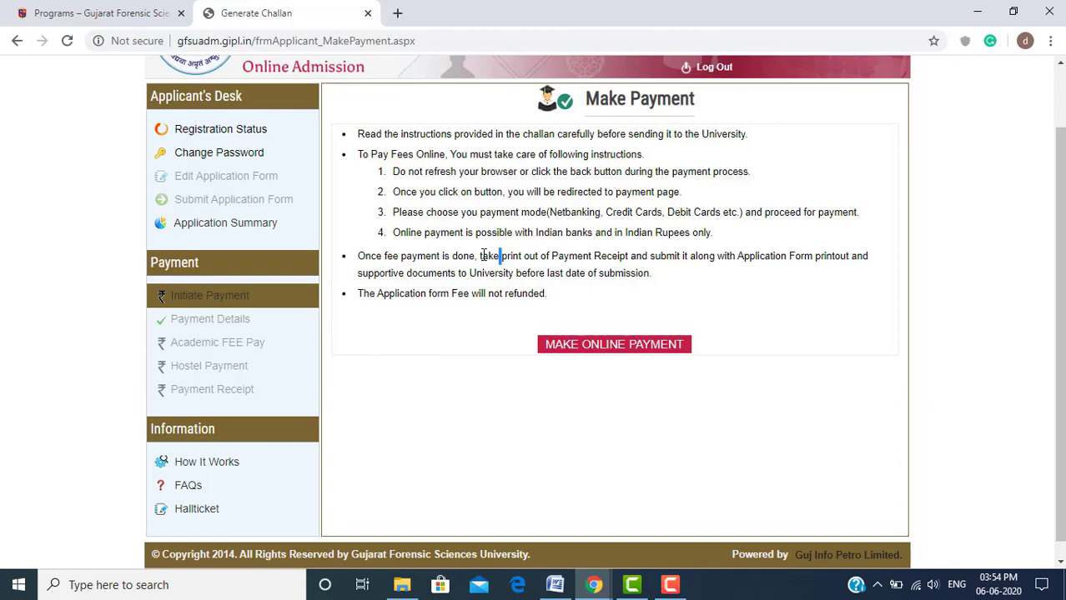
{"action": "left_click_drag", "start_coordinate": [484, 256], "coordinate": [870, 259]}
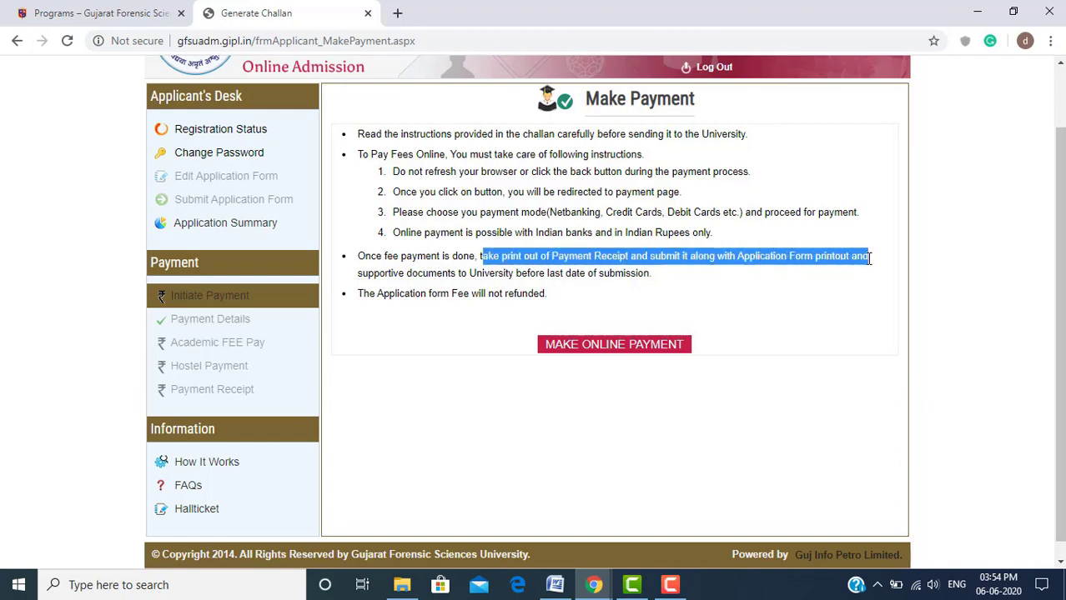
{"action": "left_click", "coordinate": [385, 277]}
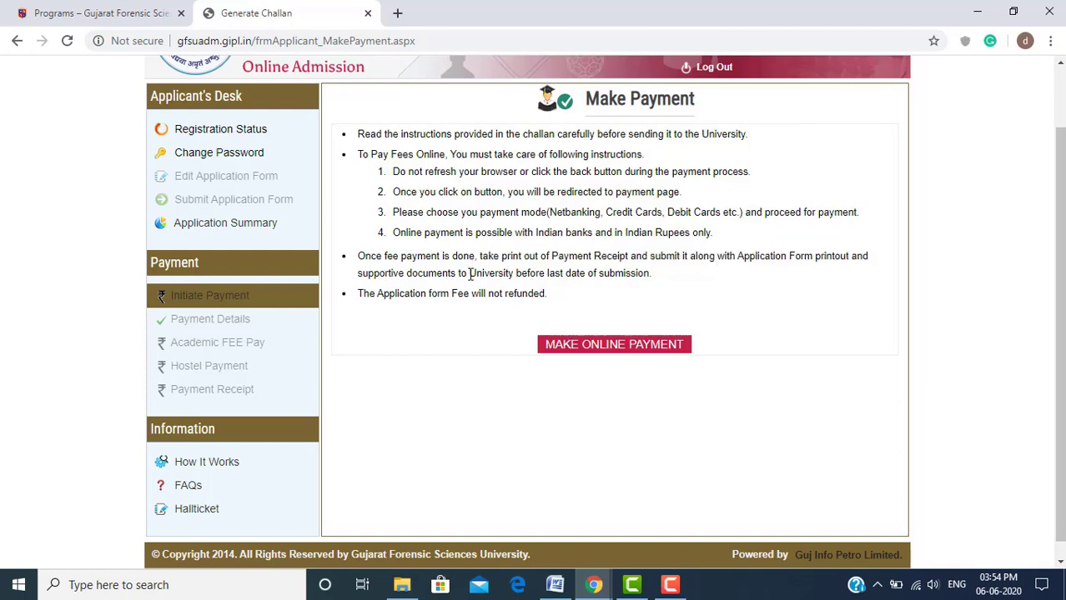
{"action": "left_click_drag", "start_coordinate": [470, 275], "coordinate": [667, 280]}
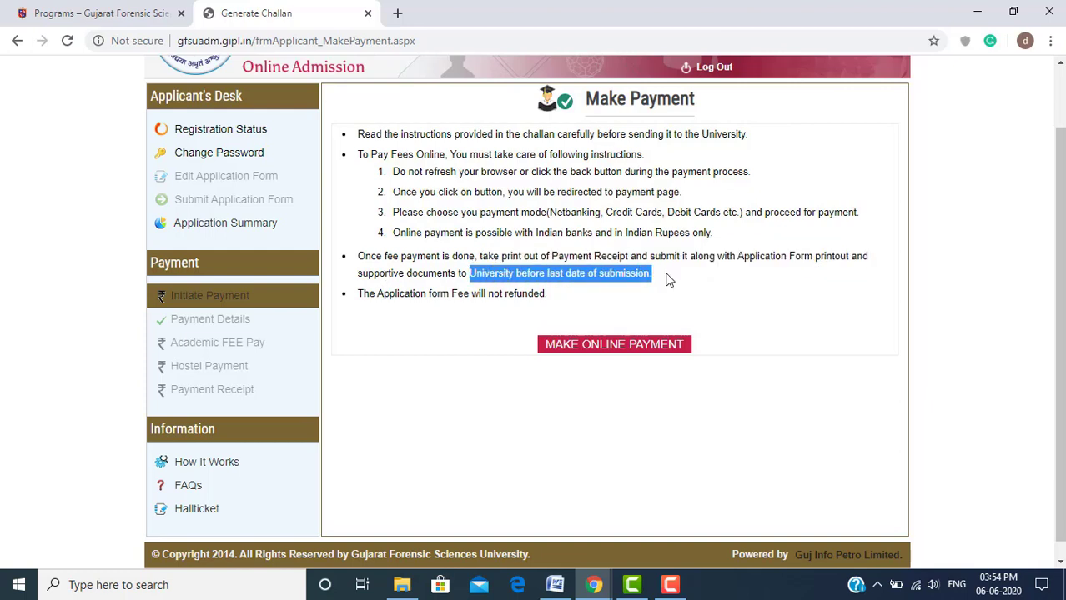
{"action": "left_click", "coordinate": [668, 280]}
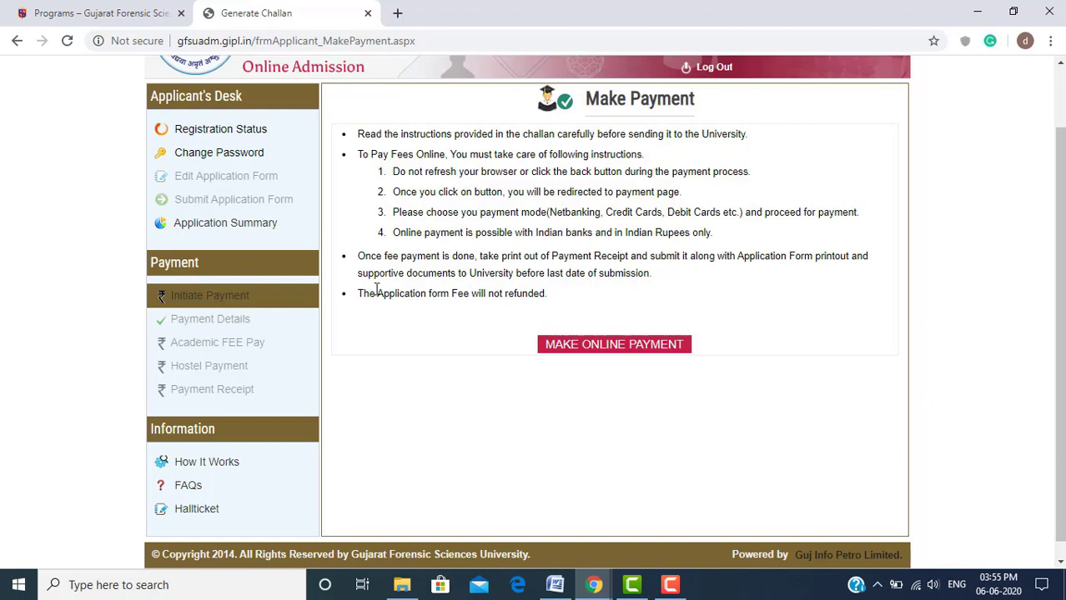
{"action": "left_click_drag", "start_coordinate": [359, 293], "coordinate": [548, 300]}
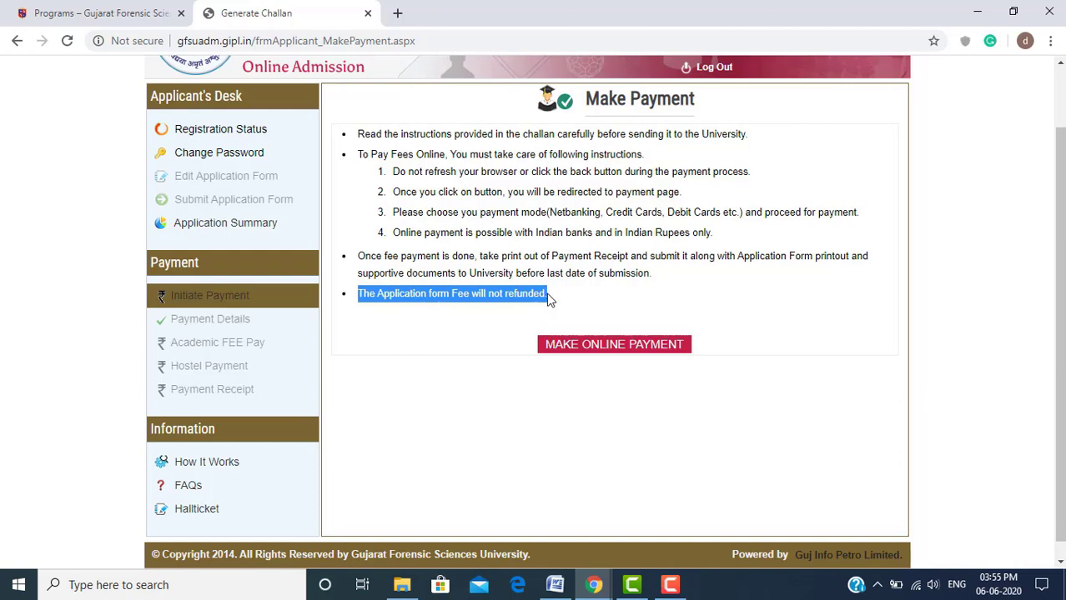
{"action": "left_click", "coordinate": [485, 304]}
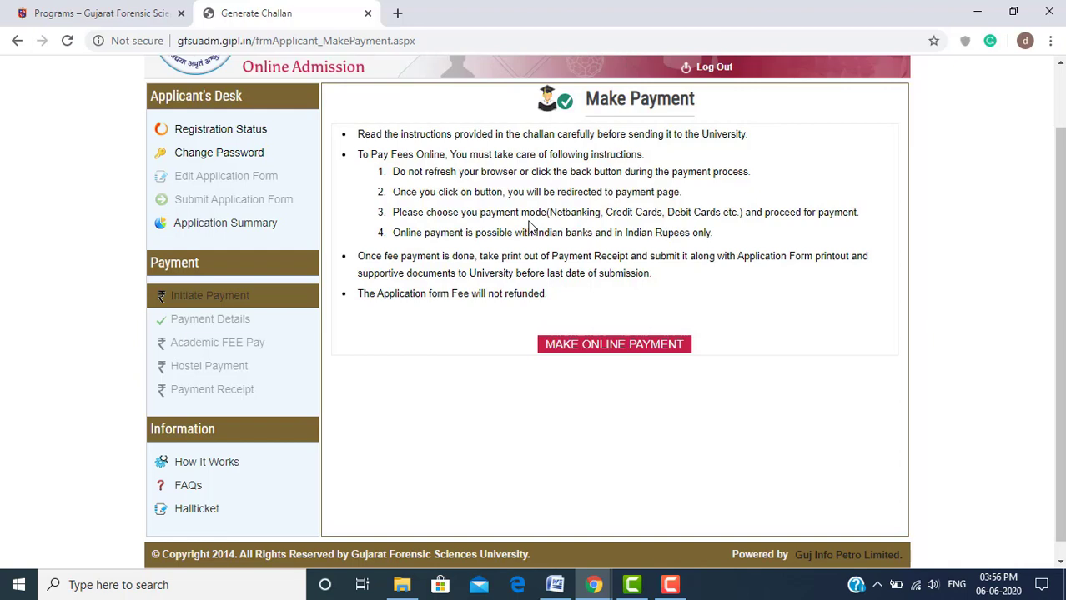
Open the Application Summary report from the Applicant's Desk
{"action": "left_click", "coordinate": [257, 226]}
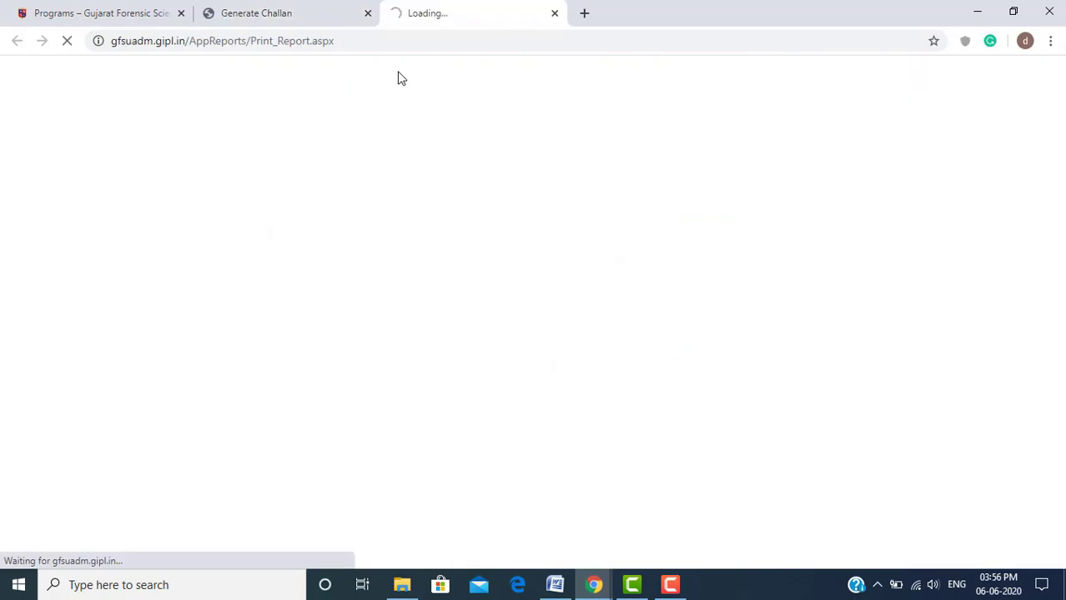
{"action": "left_click", "coordinate": [671, 584]}
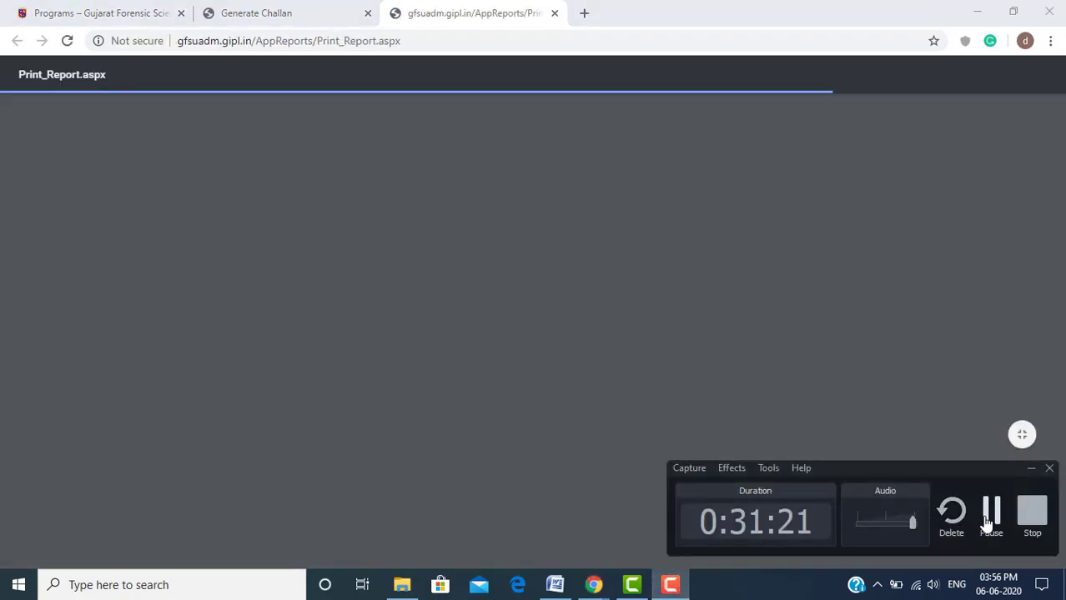
{"action": "left_click", "coordinate": [590, 293]}
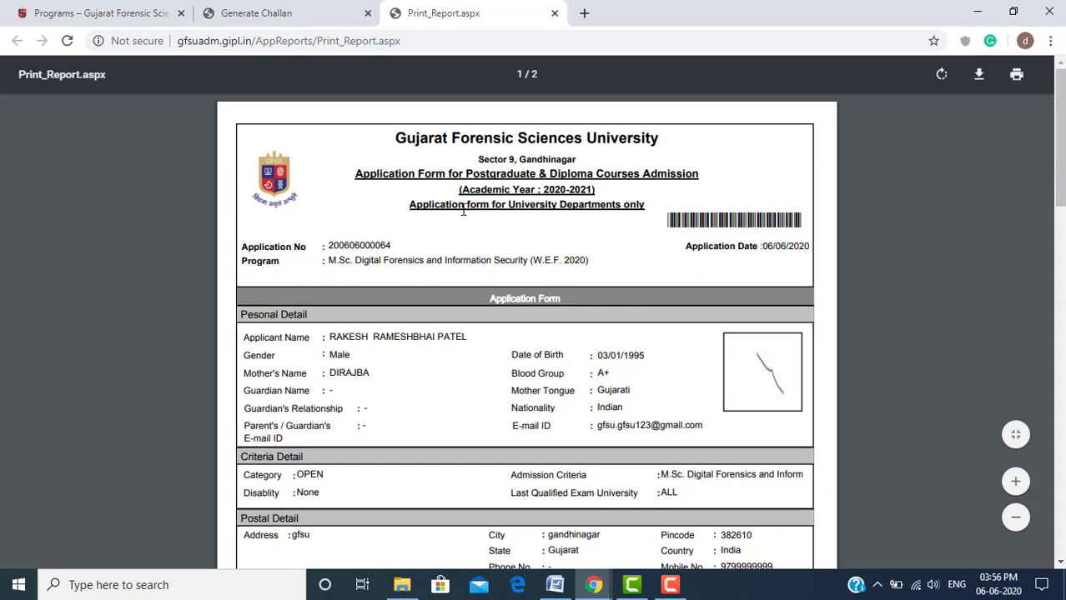
{"action": "scroll", "coordinate": [463, 211], "scroll_direction": "down", "scroll_amount": 1}
Switch to the Print_Report.aspx tab and scroll through both pages of the PDF
{"action": "left_click", "coordinate": [276, 10]}
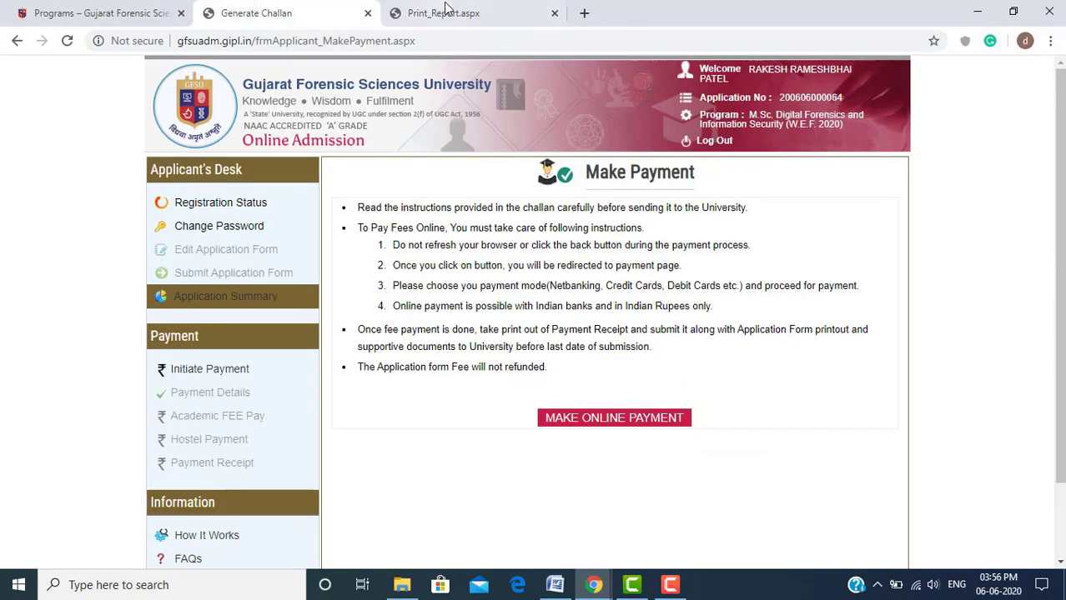
{"action": "left_click", "coordinate": [448, 12]}
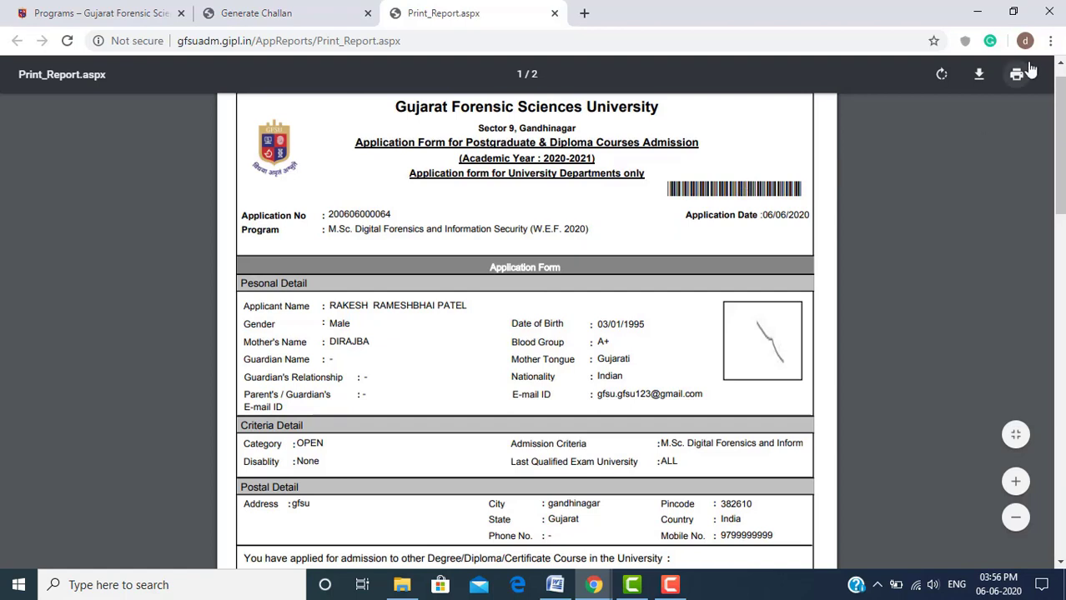
{"action": "left_click", "coordinate": [1050, 40]}
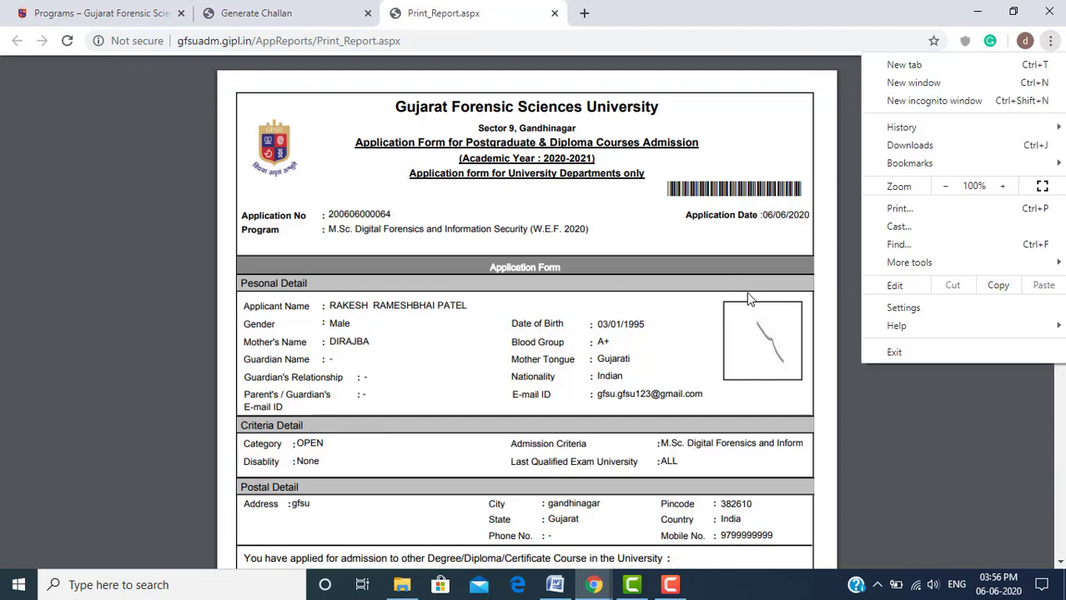
{"action": "left_click", "coordinate": [657, 257]}
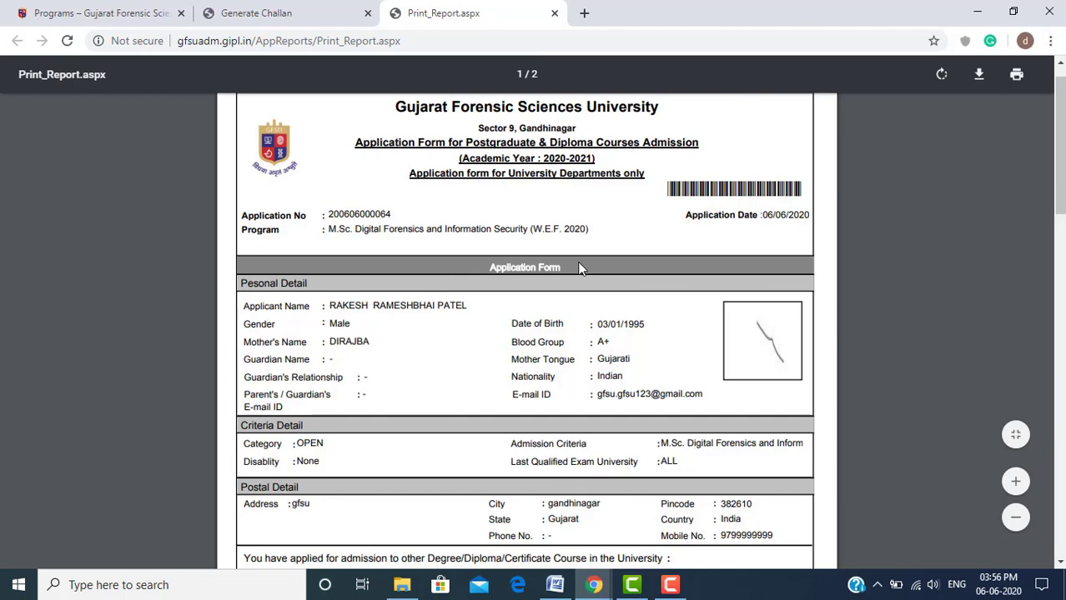
{"action": "scroll", "coordinate": [577, 266], "scroll_direction": "down", "scroll_amount": 2}
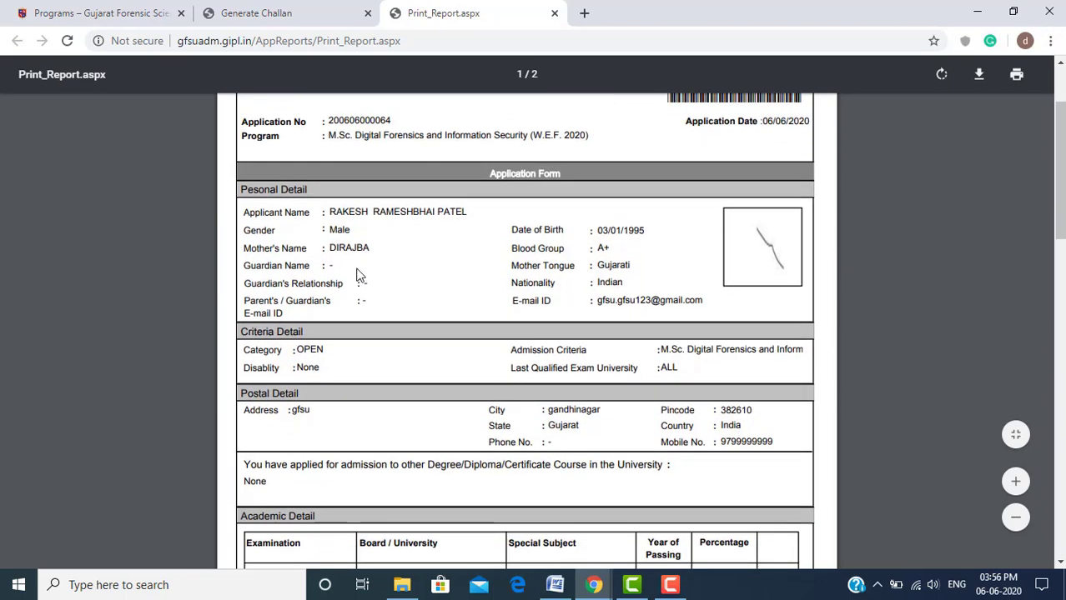
{"action": "scroll", "coordinate": [357, 275], "scroll_direction": "down", "scroll_amount": 5}
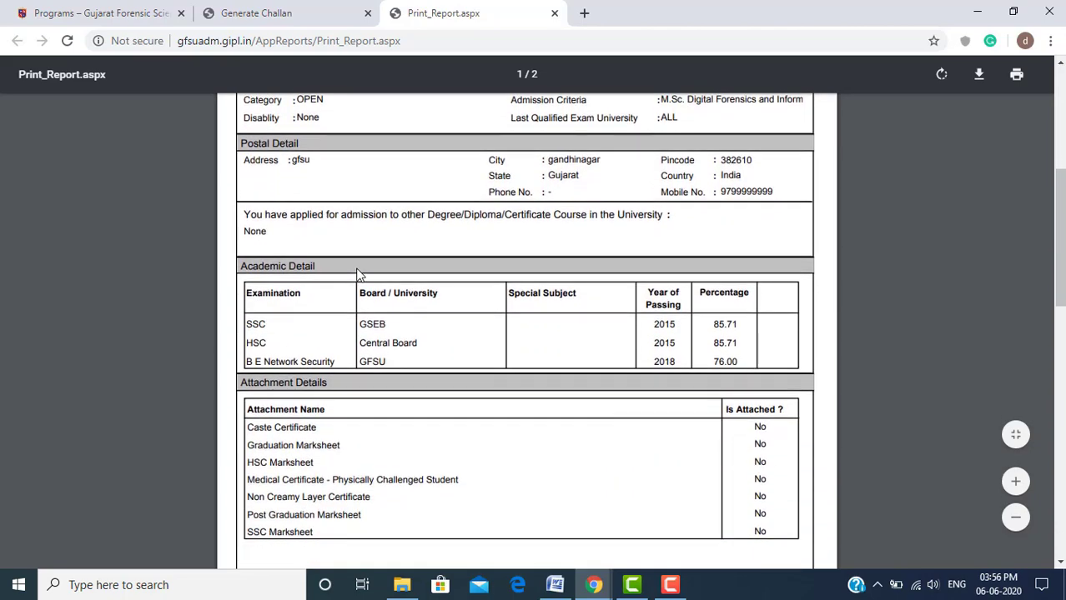
{"action": "scroll", "coordinate": [357, 275], "scroll_direction": "down", "scroll_amount": 6}
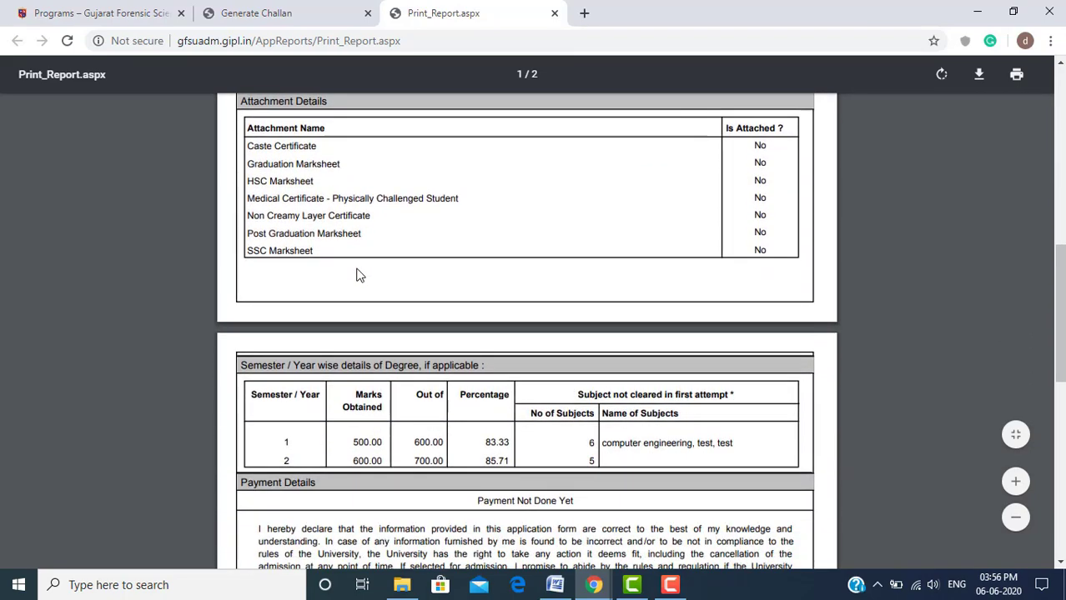
{"action": "scroll", "coordinate": [497, 268], "scroll_direction": "down", "scroll_amount": 3}
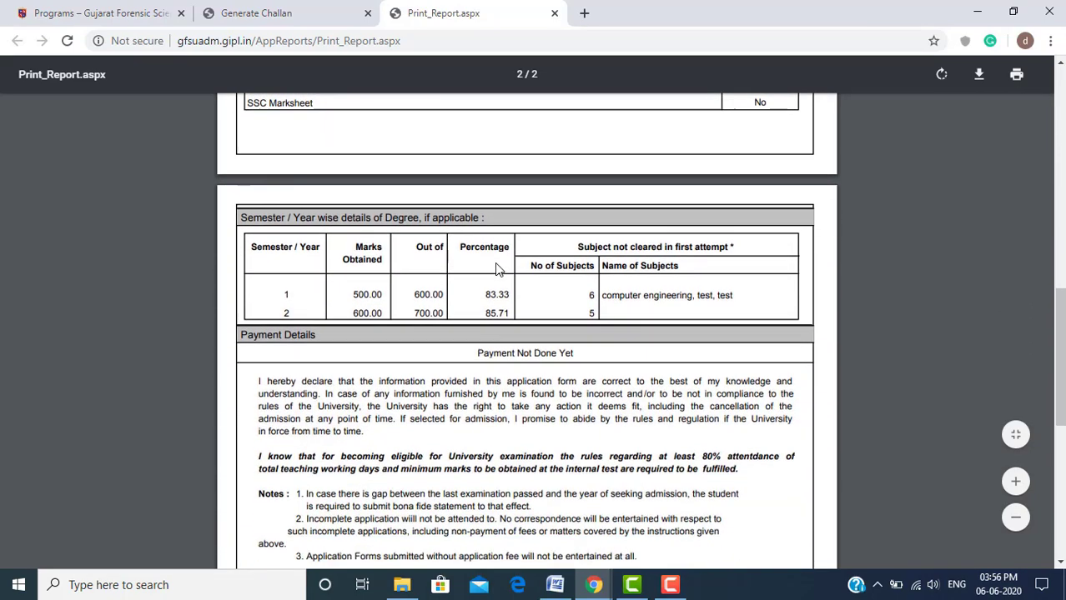
{"action": "scroll", "coordinate": [497, 268], "scroll_direction": "down", "scroll_amount": 5}
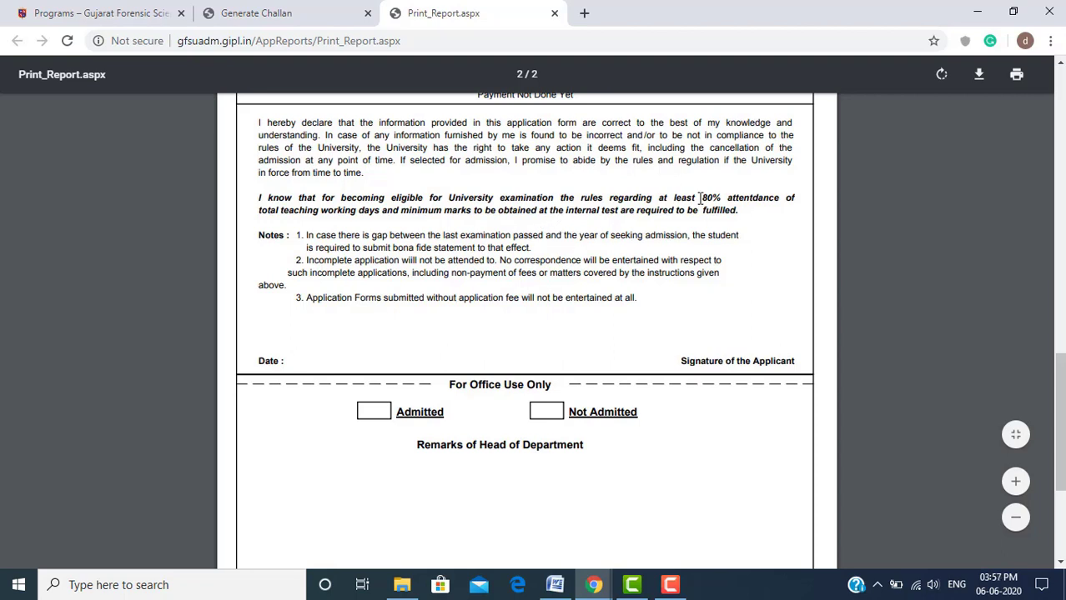
Download the report and save it as GFSU_Form with the ASPX file type
{"action": "left_click", "coordinate": [979, 76]}
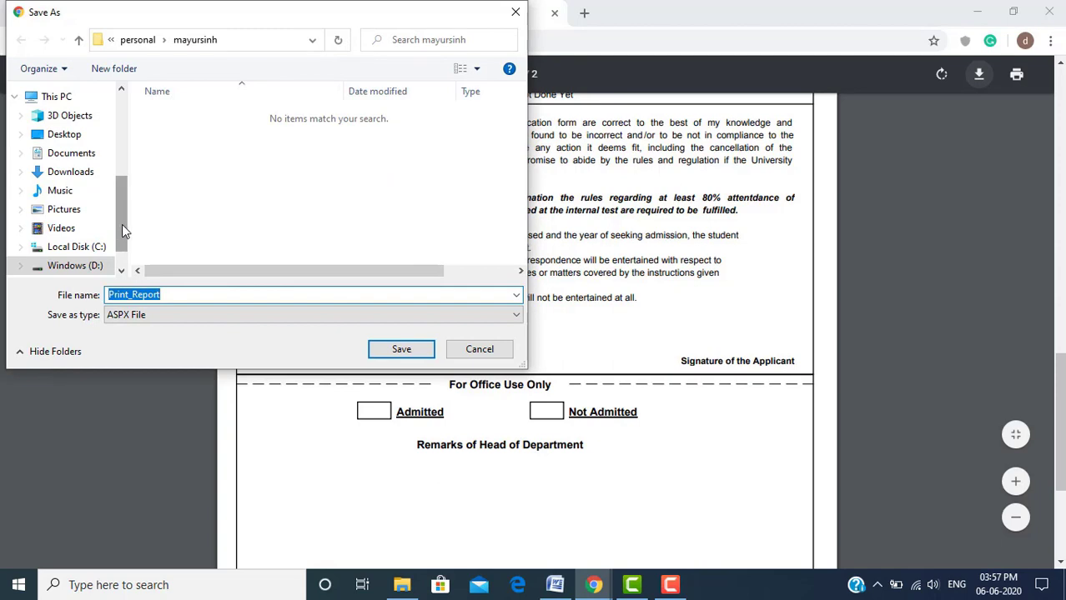
{"action": "mouse_move", "coordinate": [122, 224]}
{"action": "left_mouse_down"}
{"action": "mouse_move", "coordinate": [121, 211]}
{"action": "mouse_move", "coordinate": [125, 235]}
{"action": "left_mouse_up"}
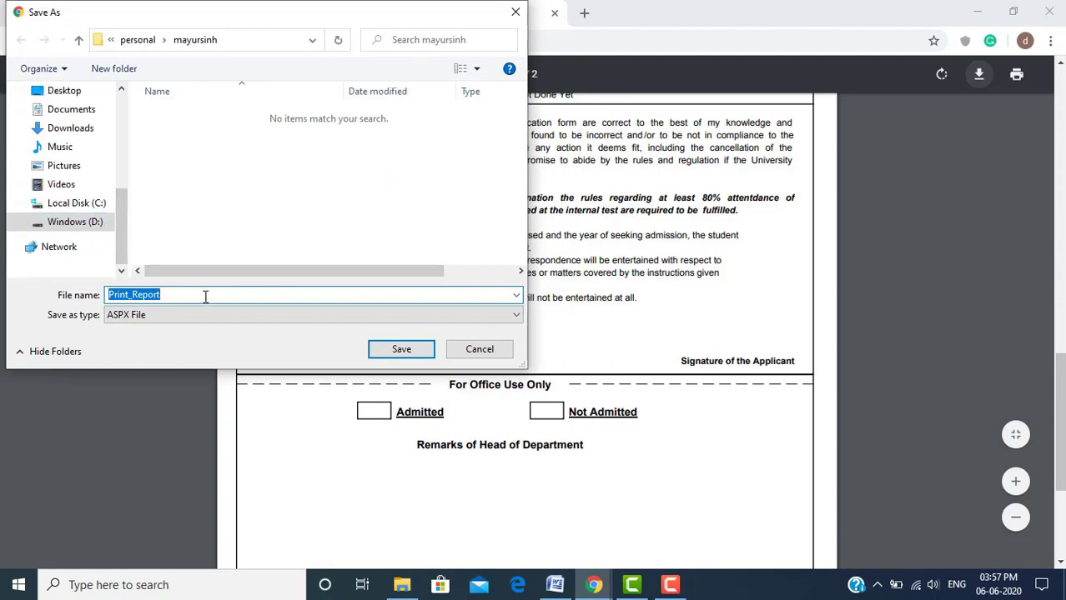
{"action": "key", "text": "BackSpace"}
{"action": "type", "text": "GFSU_"}
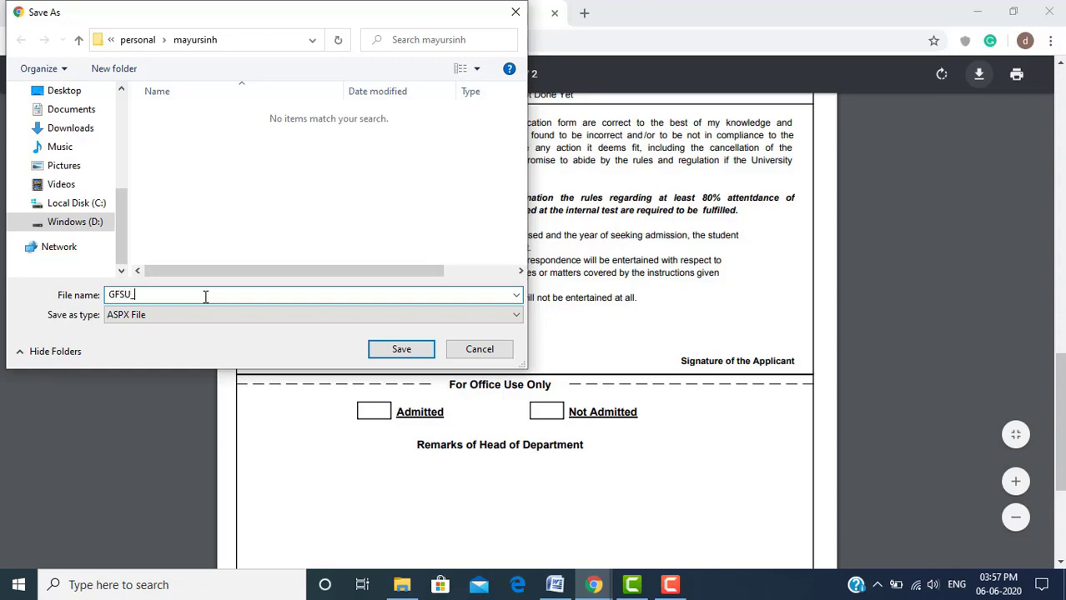
{"action": "type", "text": "Form"}
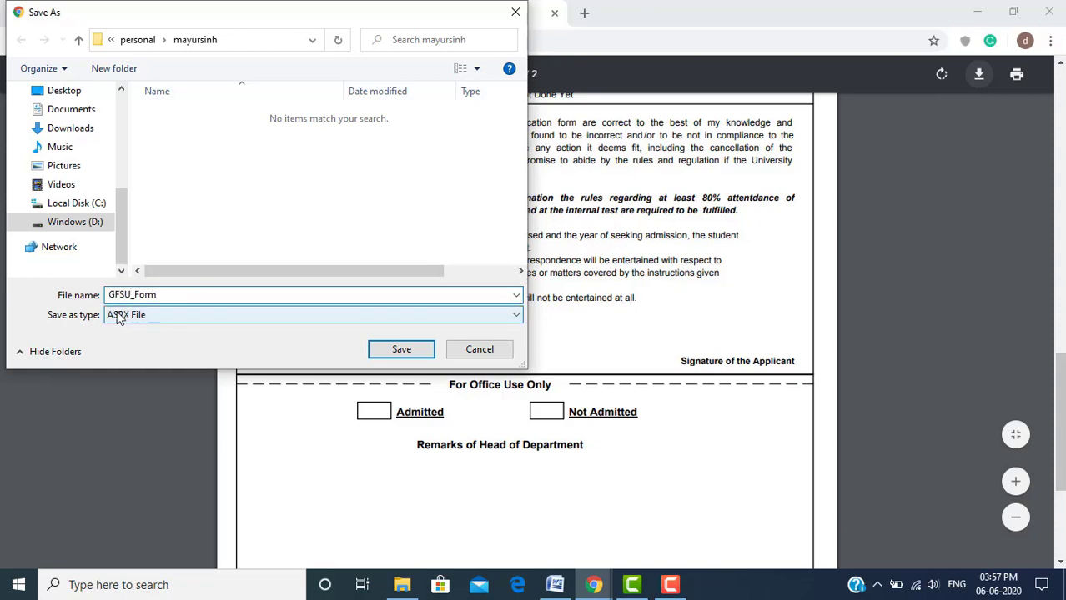
{"action": "left_click", "coordinate": [136, 316]}
{"action": "left_click", "coordinate": [183, 330]}
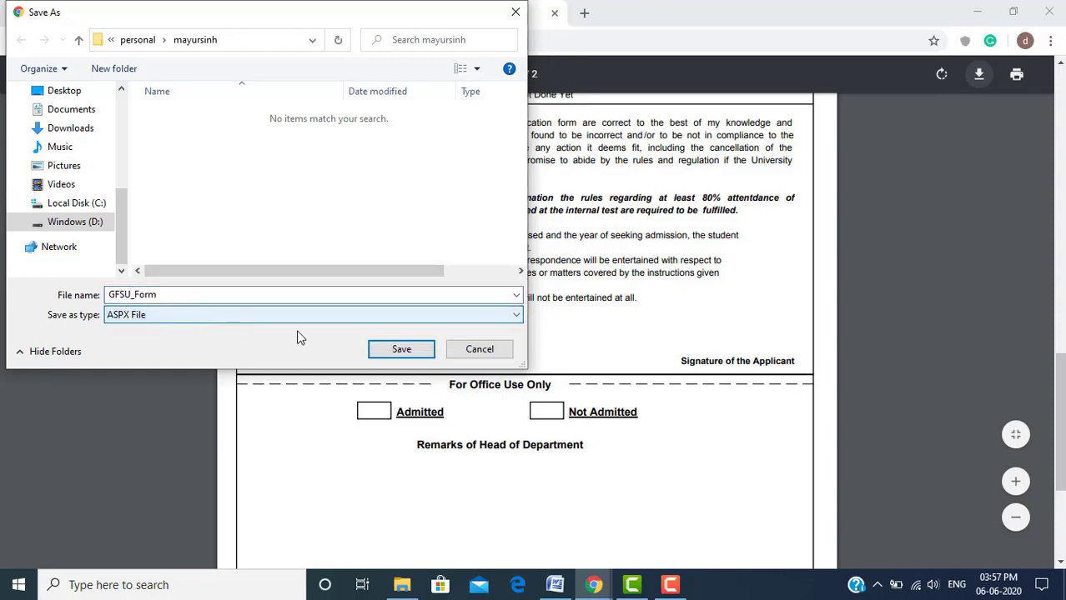
{"action": "left_click", "coordinate": [392, 352]}
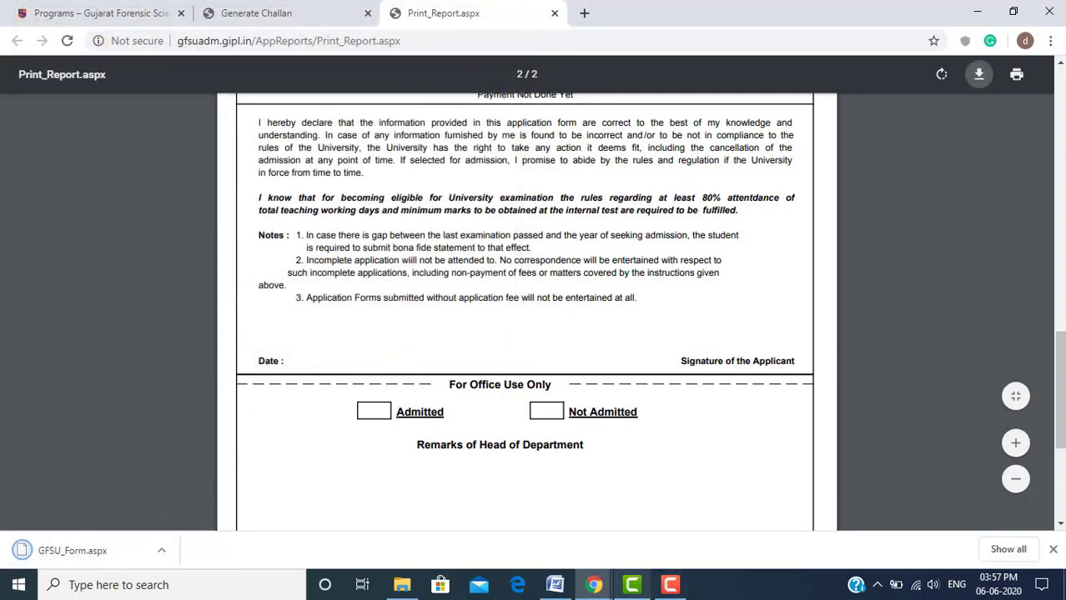
Open Application Summary twice more, producing Print_Report.aspx and Print_Report (1).aspx downloads
{"action": "left_click", "coordinate": [670, 584]}
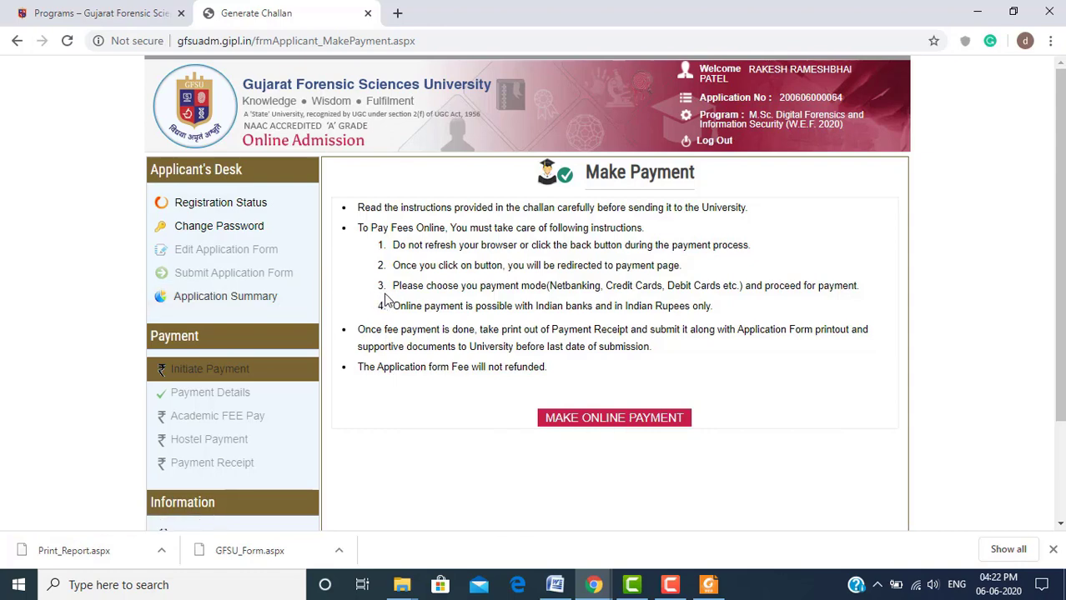
{"action": "left_click", "coordinate": [255, 305]}
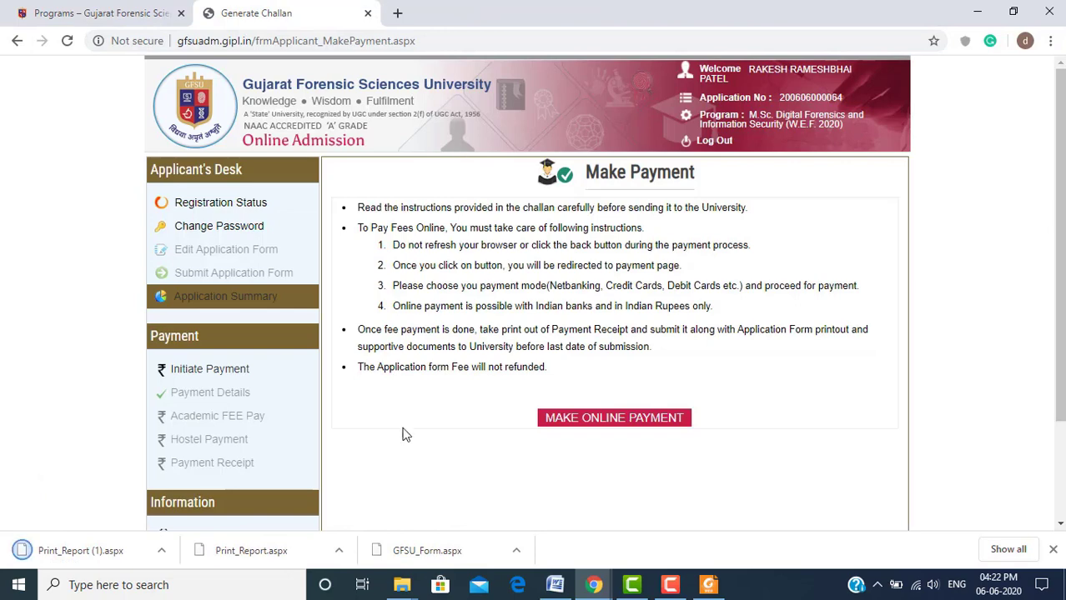
{"action": "left_click", "coordinate": [670, 586]}
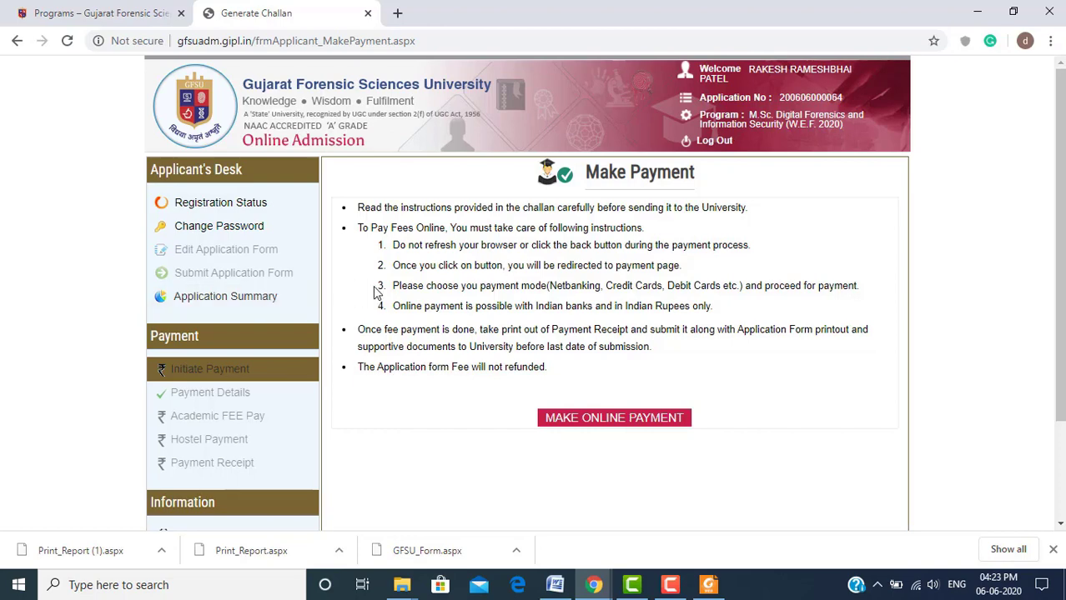
{"action": "left_click", "coordinate": [243, 306]}
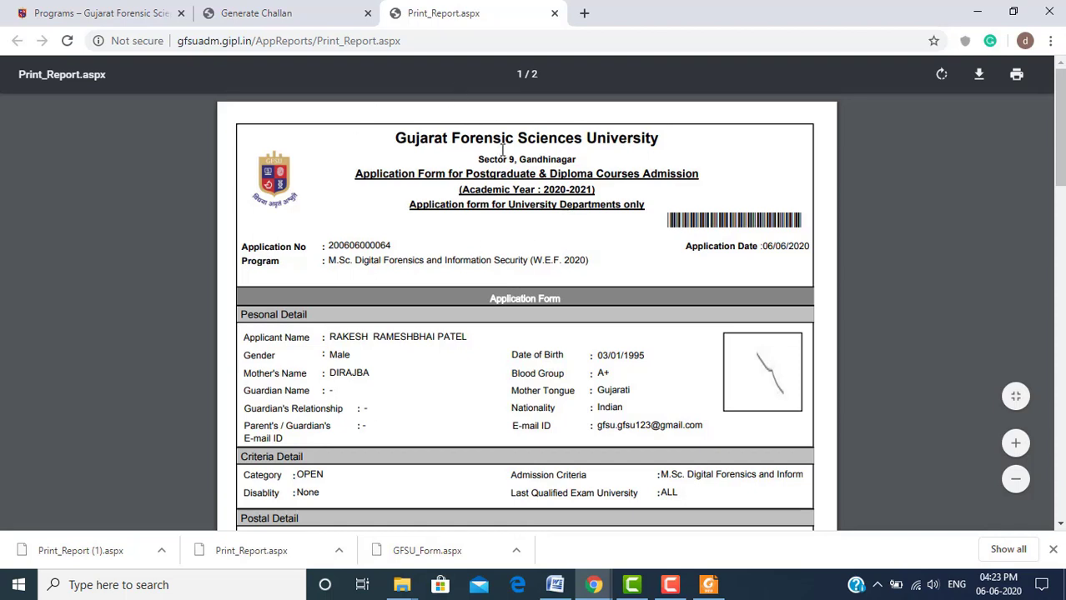
{"action": "left_click", "coordinate": [1050, 41]}
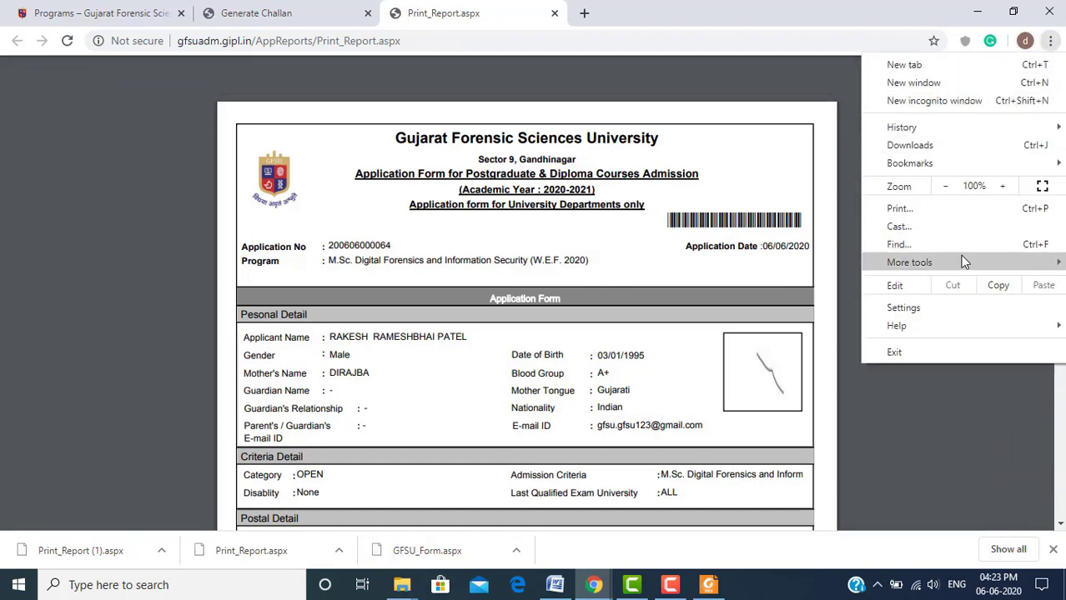
{"action": "left_click", "coordinate": [957, 313]}
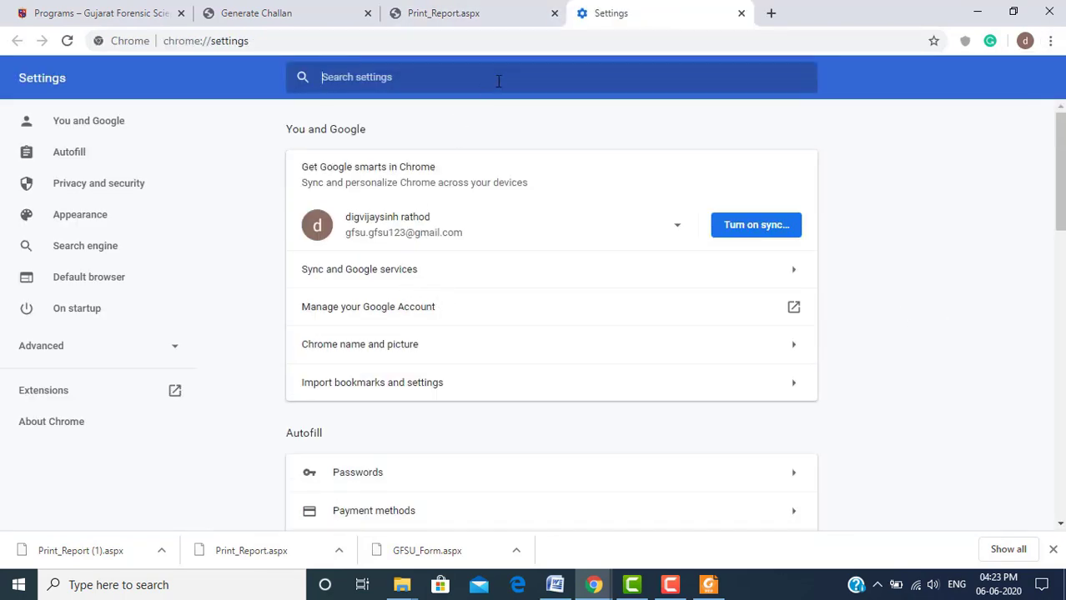
{"action": "type", "text": "pop"}
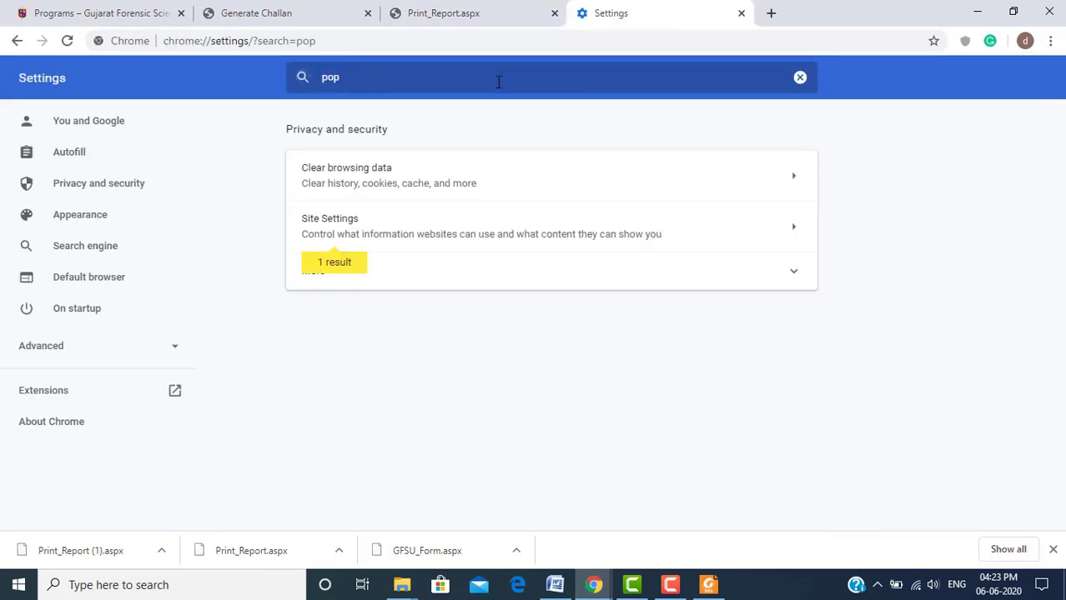
{"action": "left_click", "coordinate": [421, 225]}
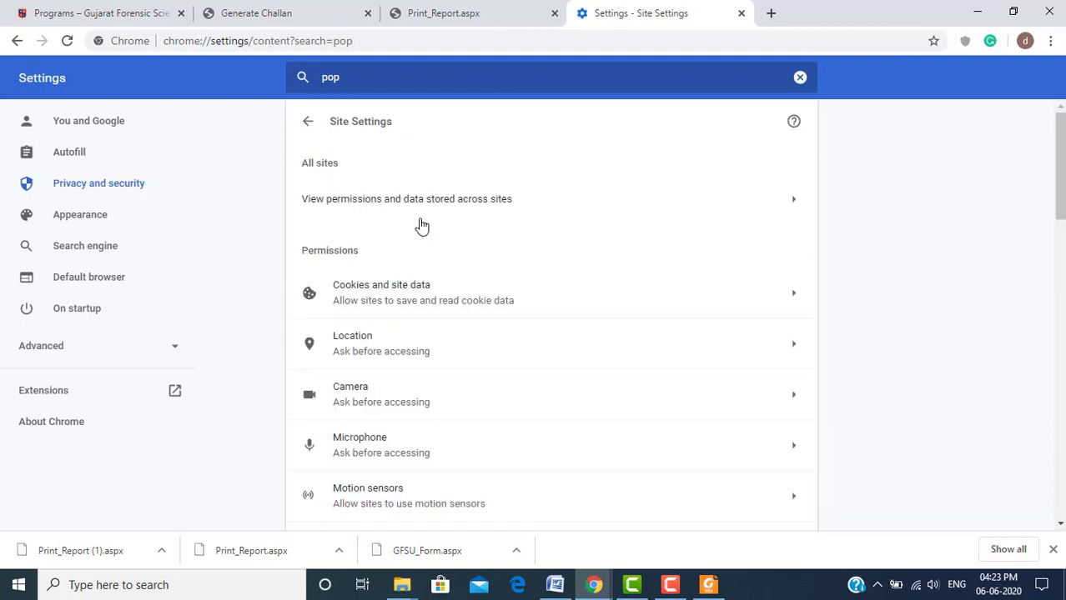
{"action": "left_click_drag", "start_coordinate": [1059, 154], "coordinate": [1059, 283]}
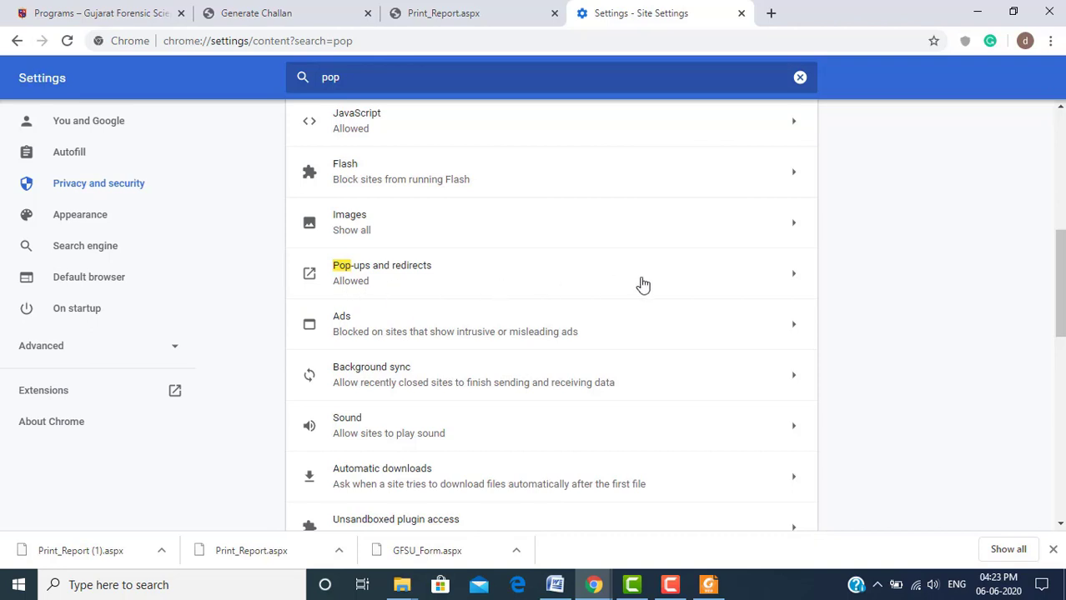
{"action": "left_click", "coordinate": [750, 277]}
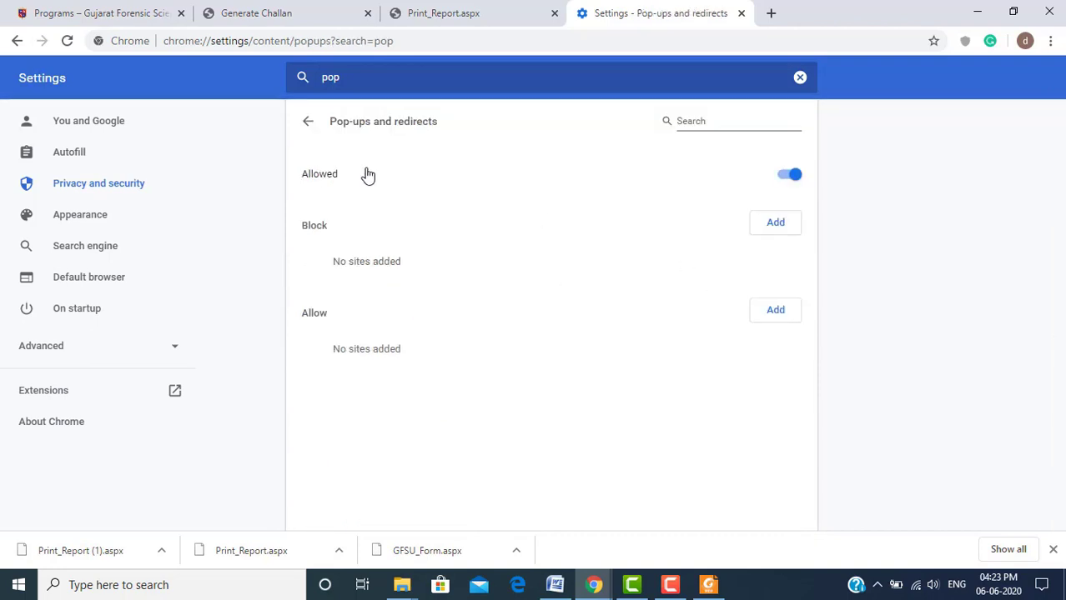
{"action": "left_click", "coordinate": [789, 178]}
{"action": "left_click", "coordinate": [789, 178]}
{"action": "left_click", "coordinate": [741, 14]}
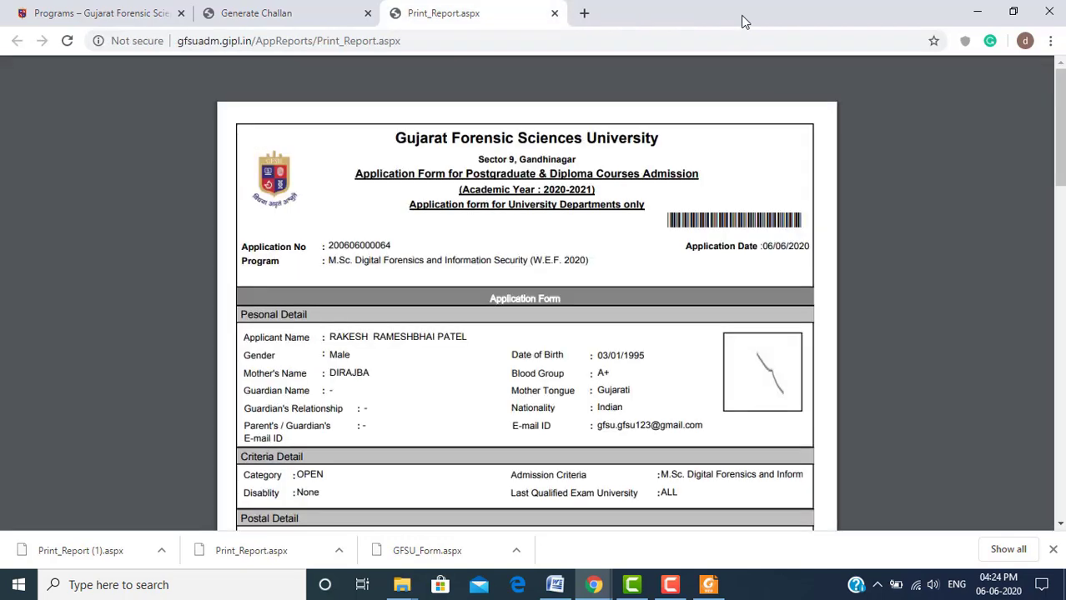
{"action": "left_click", "coordinate": [554, 15]}
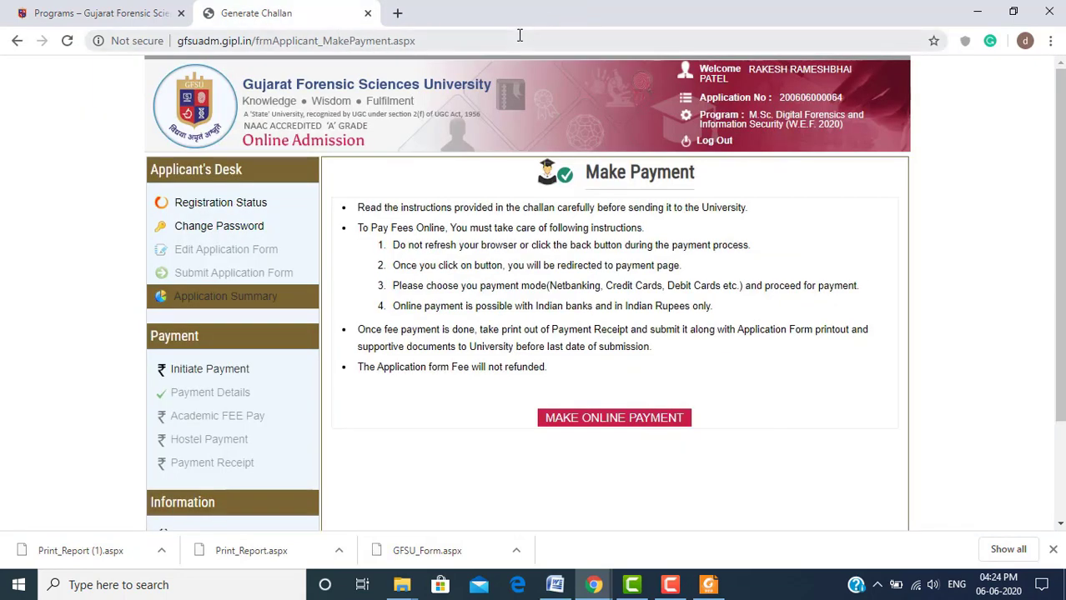
{"action": "left_click", "coordinate": [519, 35]}
{"action": "key", "text": "Return"}
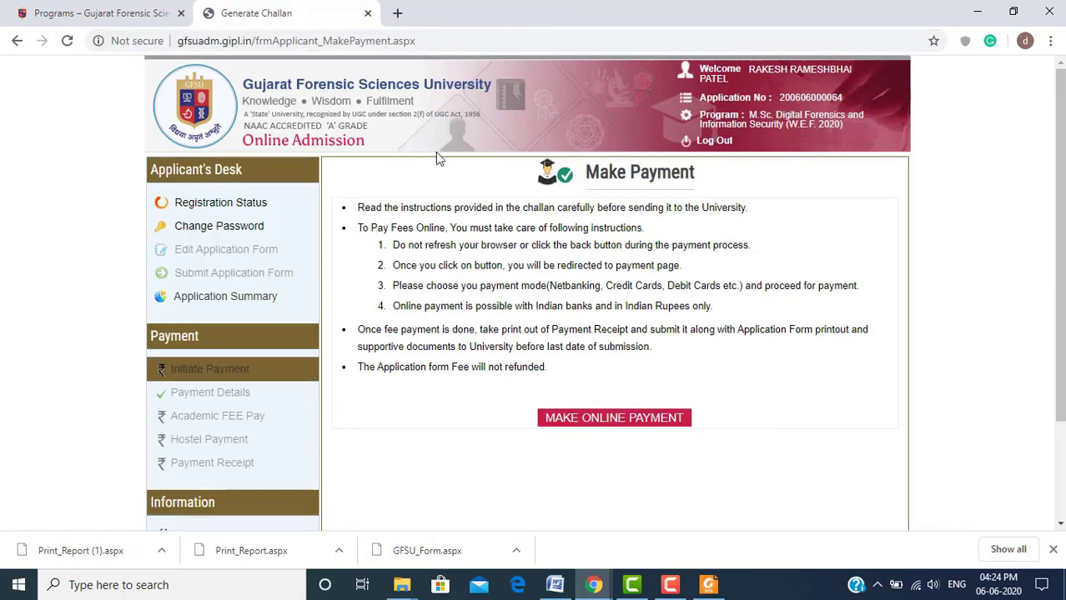
{"action": "left_click", "coordinate": [252, 305]}
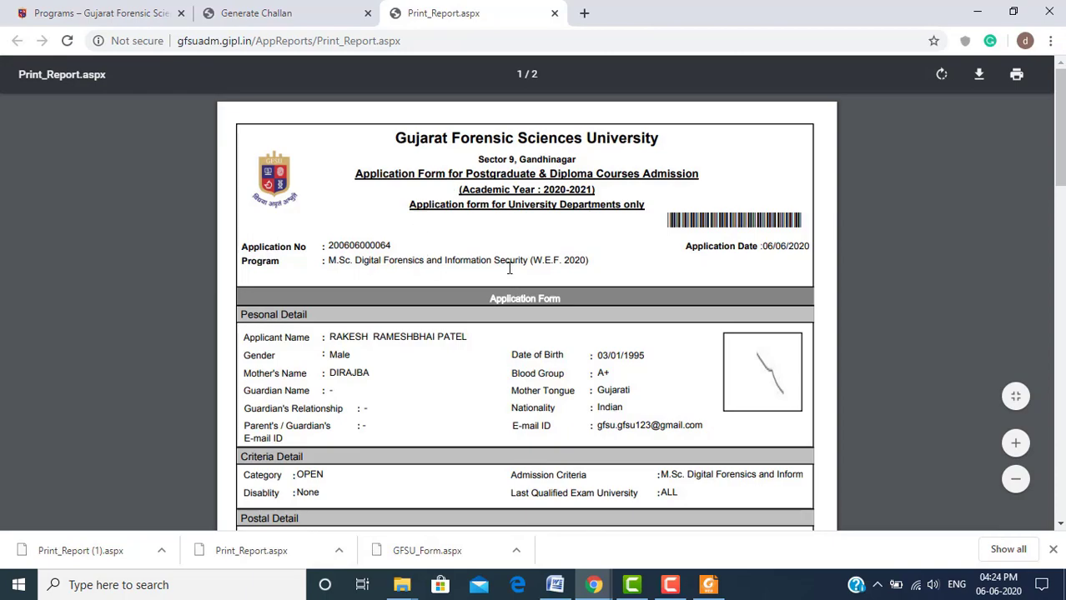
{"action": "scroll", "coordinate": [508, 268], "scroll_direction": "down", "scroll_amount": 10}
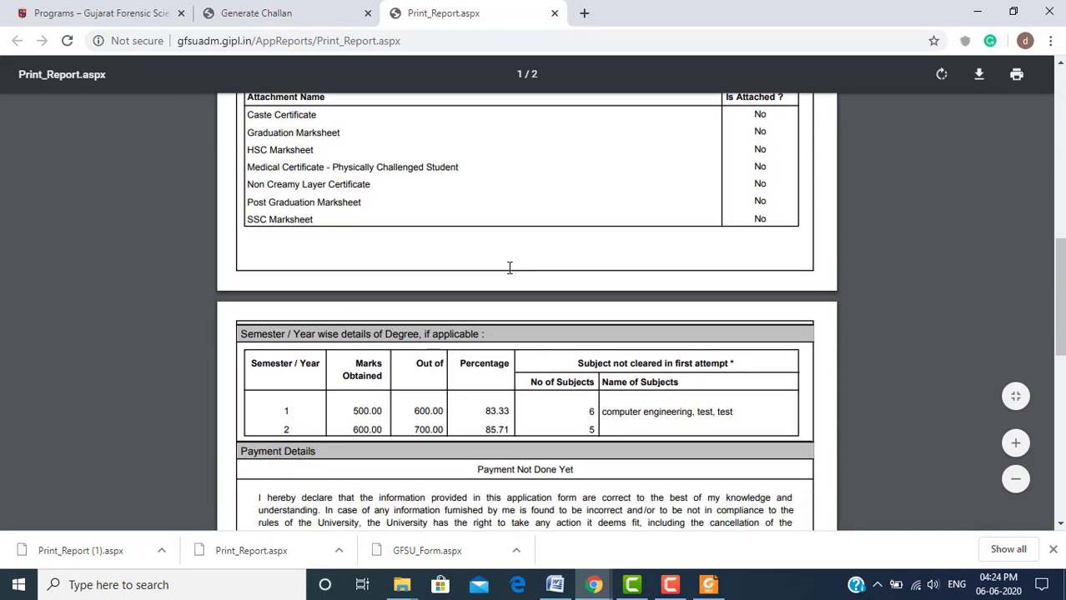
{"action": "scroll", "coordinate": [509, 267], "scroll_direction": "down", "scroll_amount": 5}
{"action": "scroll", "coordinate": [509, 268], "scroll_direction": "up", "scroll_amount": 4}
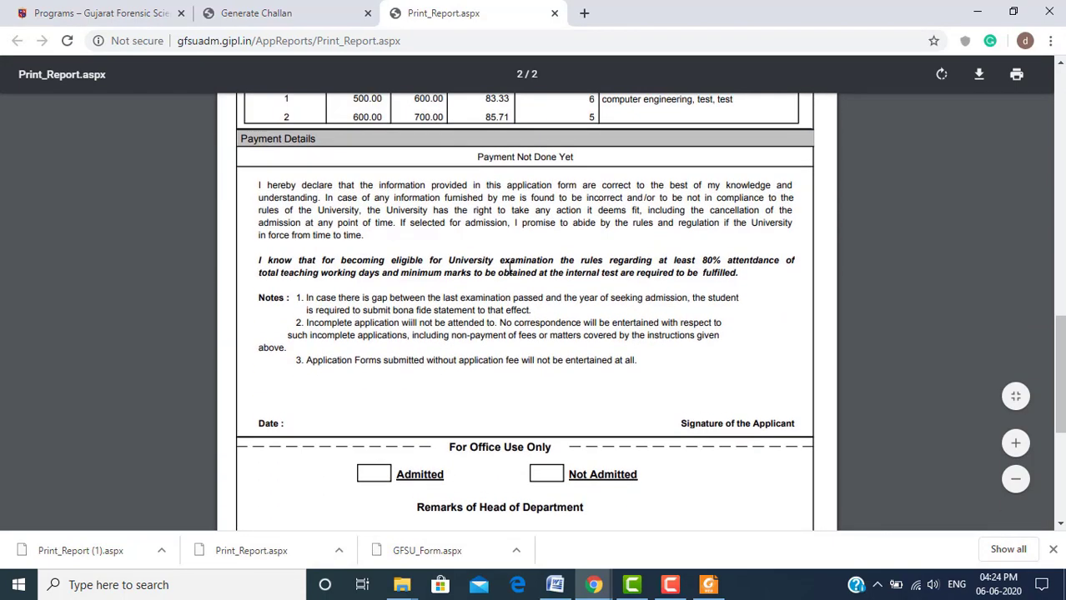
{"action": "scroll", "coordinate": [509, 268], "scroll_direction": "up", "scroll_amount": 10}
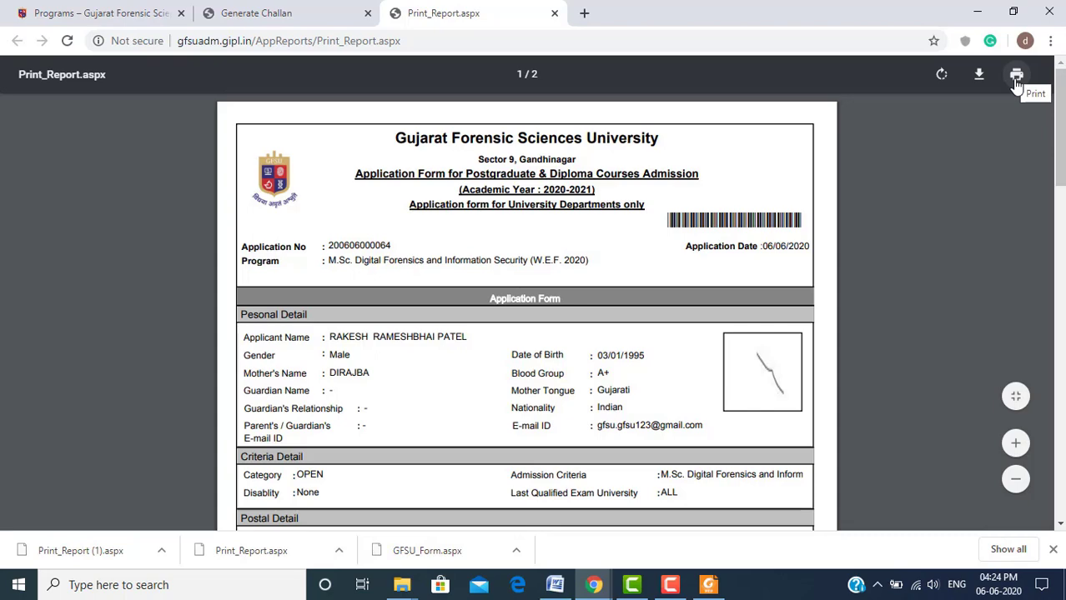
{"action": "left_click", "coordinate": [1016, 76]}
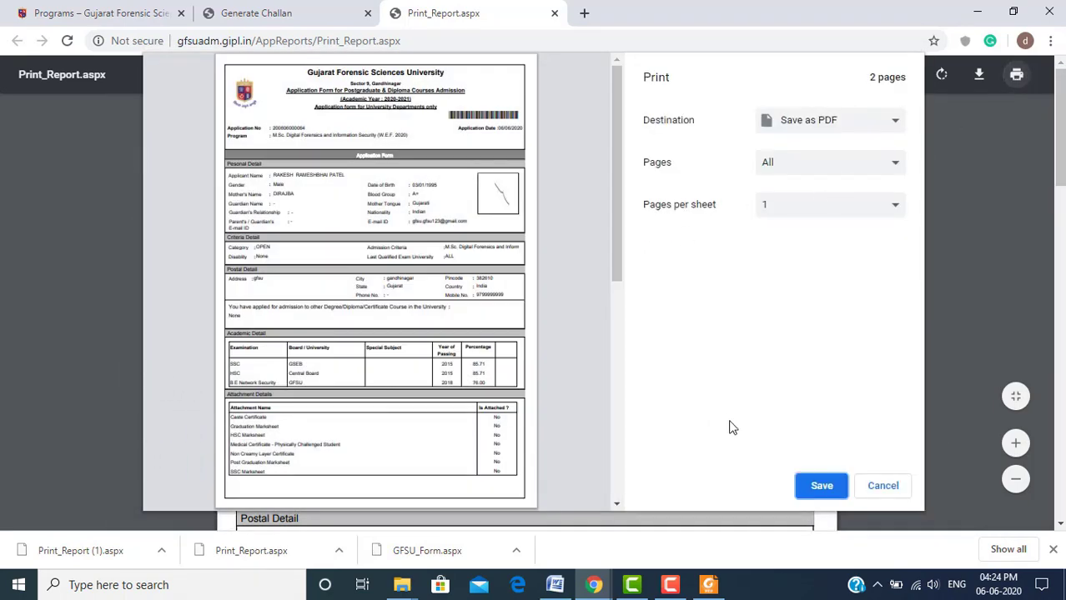
{"action": "key", "text": "Escape"}
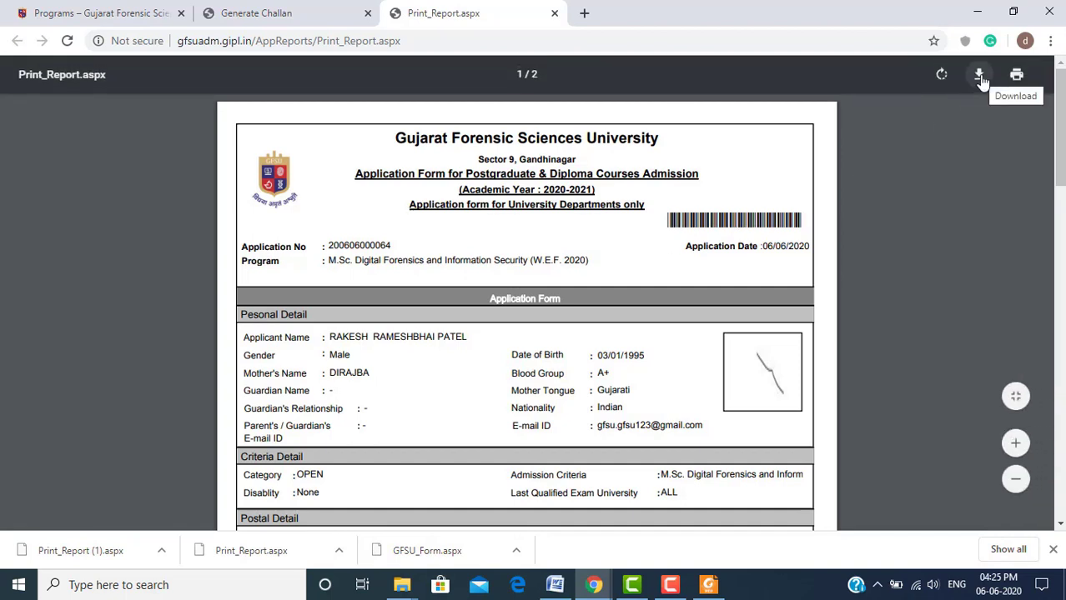
Save the report to Windows (D:) as Print_Report.aspx and show it in File Explorer
{"action": "left_click", "coordinate": [980, 76]}
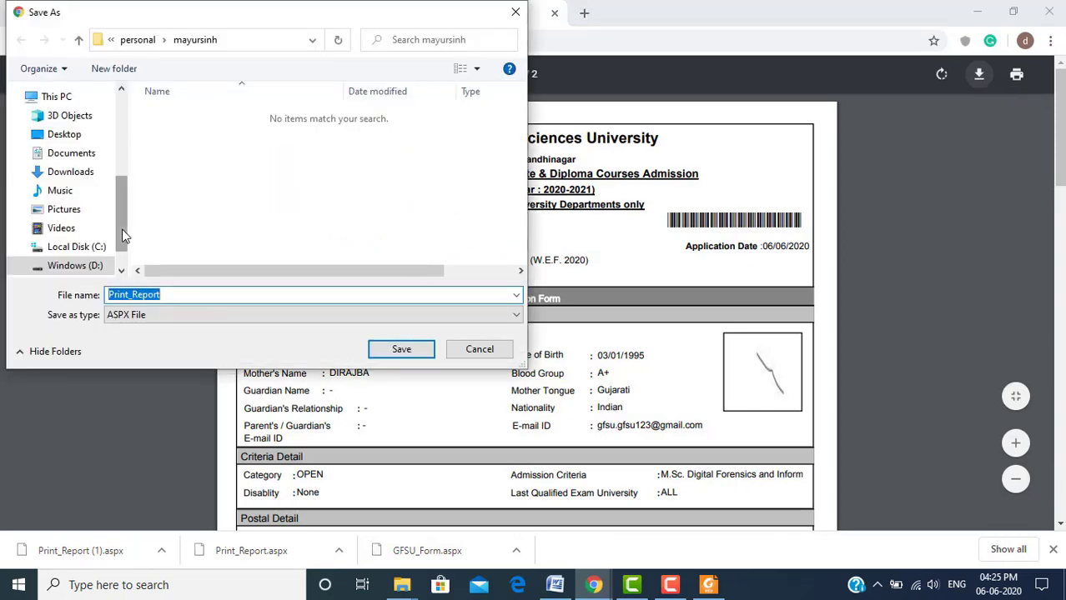
{"action": "left_click", "coordinate": [90, 266]}
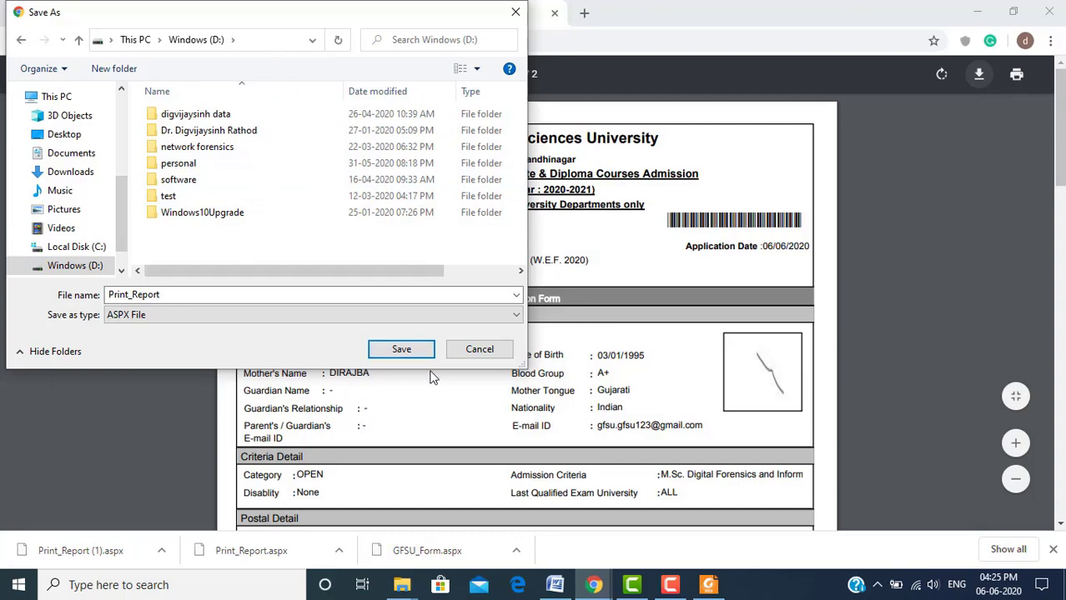
{"action": "left_click", "coordinate": [404, 350]}
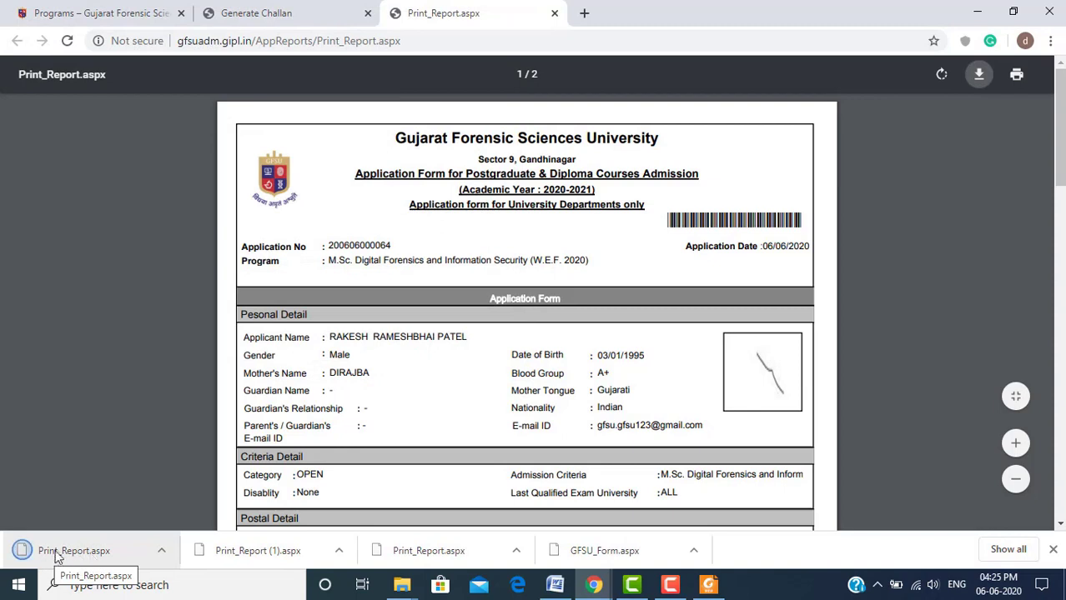
{"action": "left_click", "coordinate": [160, 551]}
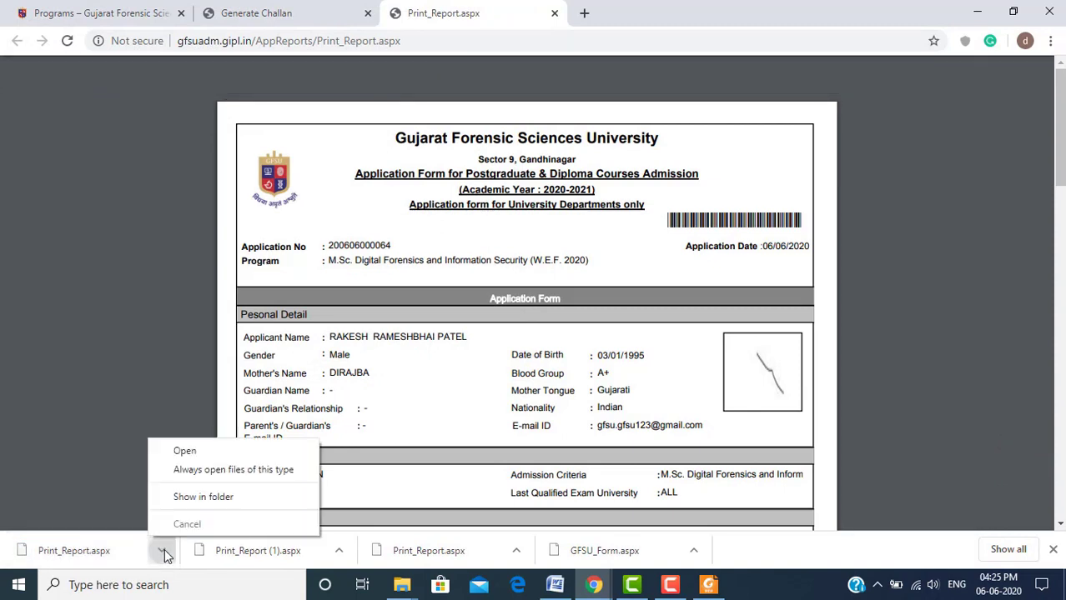
{"action": "left_click", "coordinate": [198, 498]}
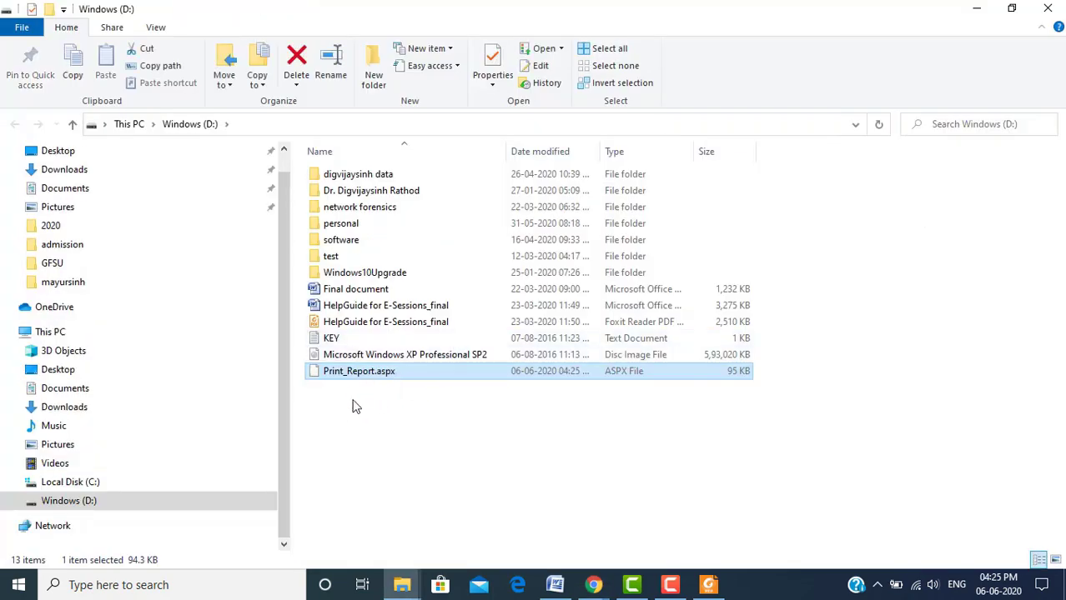
Select Print_Report.aspx and begin a rename, leaving the name unchanged
{"action": "left_click", "coordinate": [352, 407]}
{"action": "left_click", "coordinate": [383, 378]}
{"action": "left_click", "coordinate": [377, 373]}
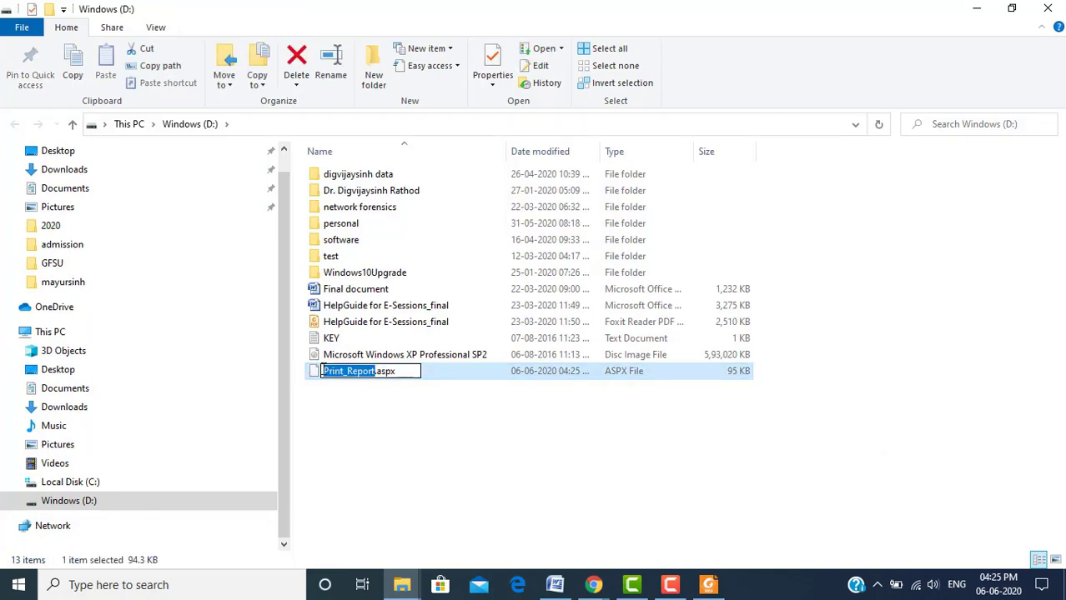
{"action": "left_click", "coordinate": [322, 371]}
{"action": "left_click", "coordinate": [317, 376]}
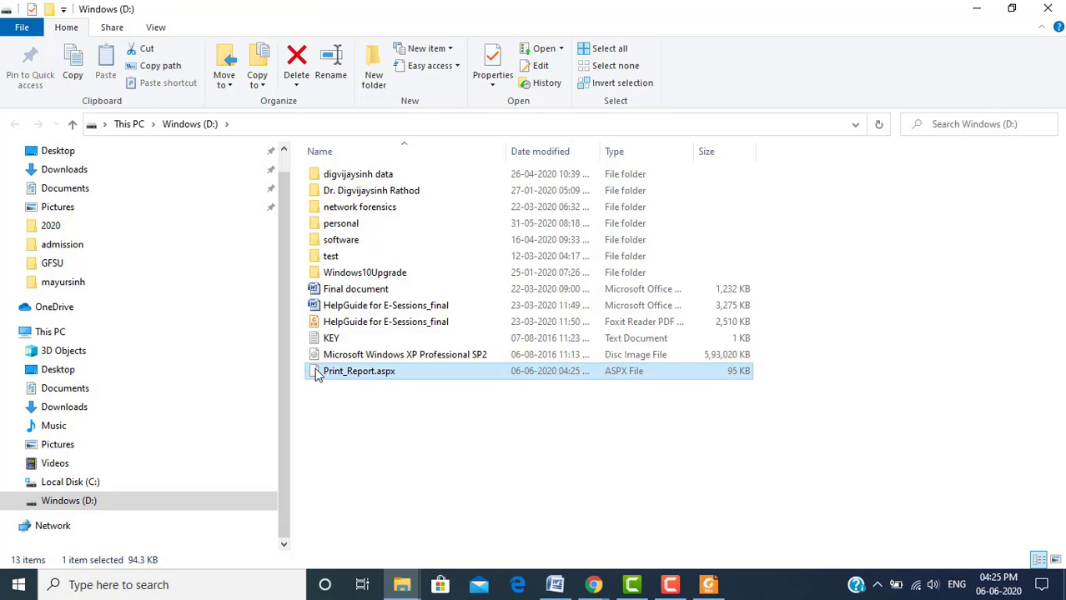
Rename the file to Print_Report.pdf and confirm the extension change
{"action": "right_click", "coordinate": [316, 376]}
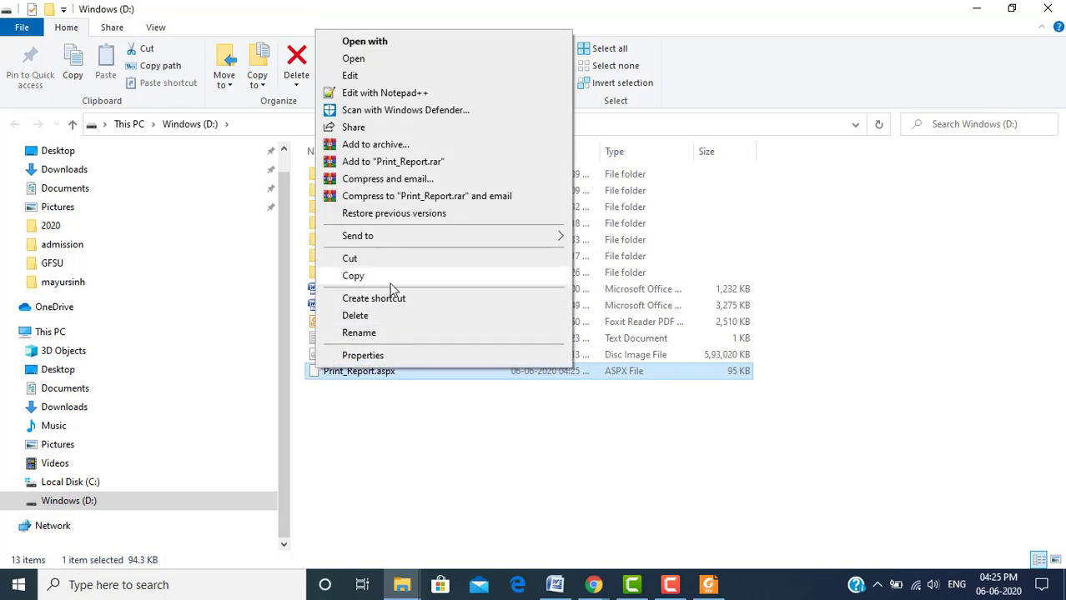
{"action": "left_click", "coordinate": [415, 335]}
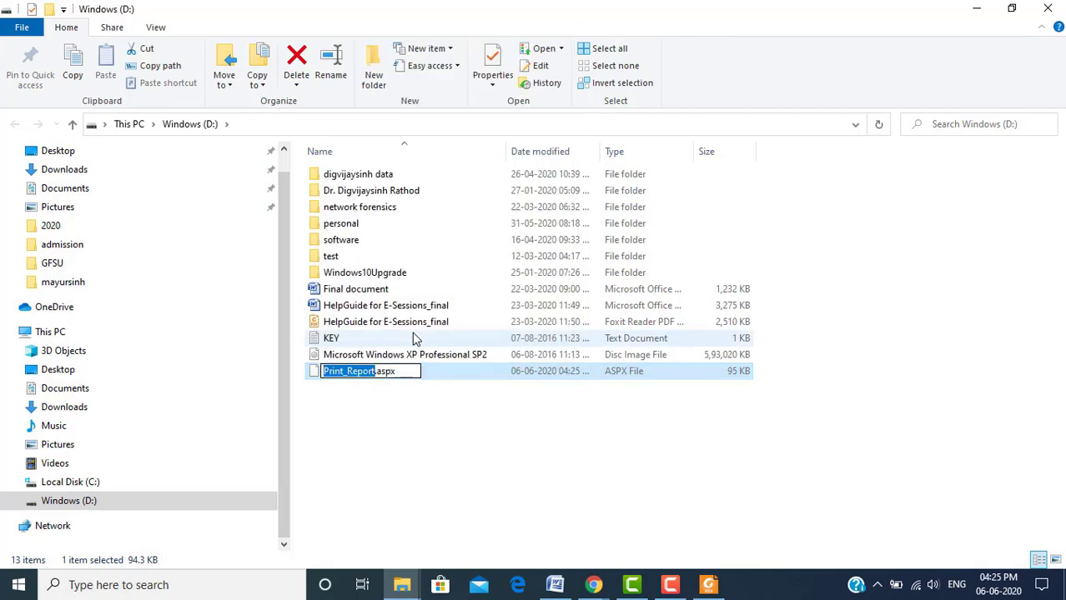
{"action": "key", "text": "Right"}
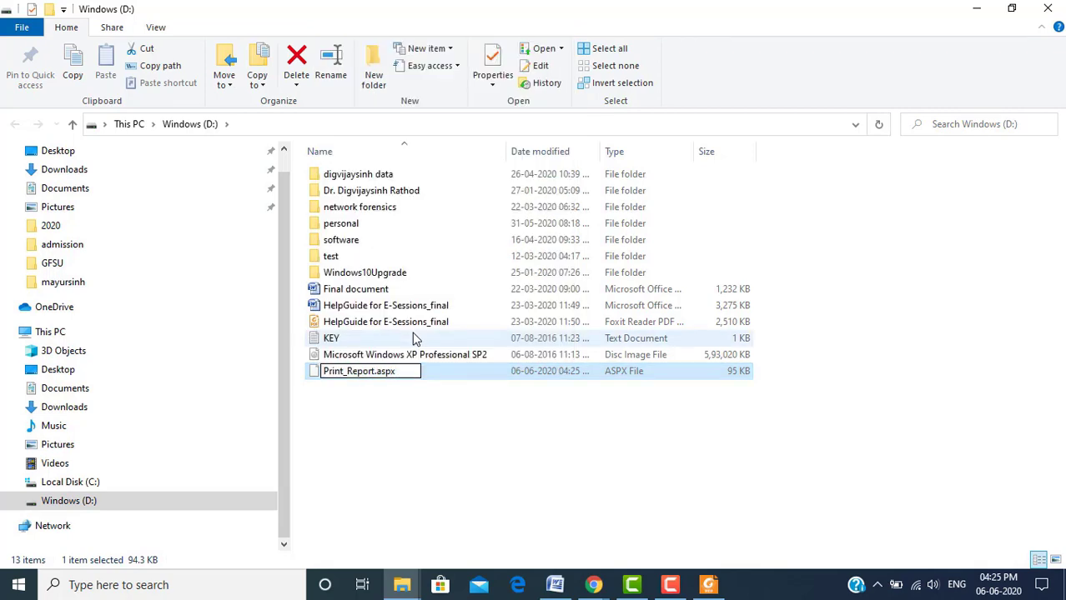
{"action": "key", "text": "BackSpace"}
{"action": "key", "text": "BackSpace"}
{"action": "key", "text": "BackSpace"}
{"action": "key", "text": "BackSpace"}
{"action": "type", "text": "pdf"}
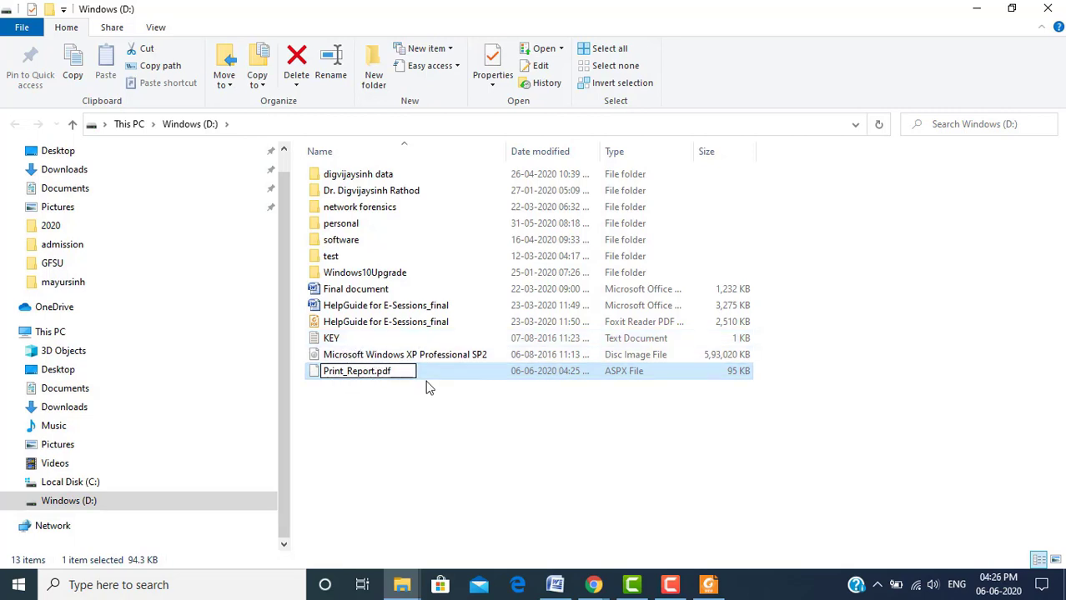
{"action": "key", "text": "Return"}
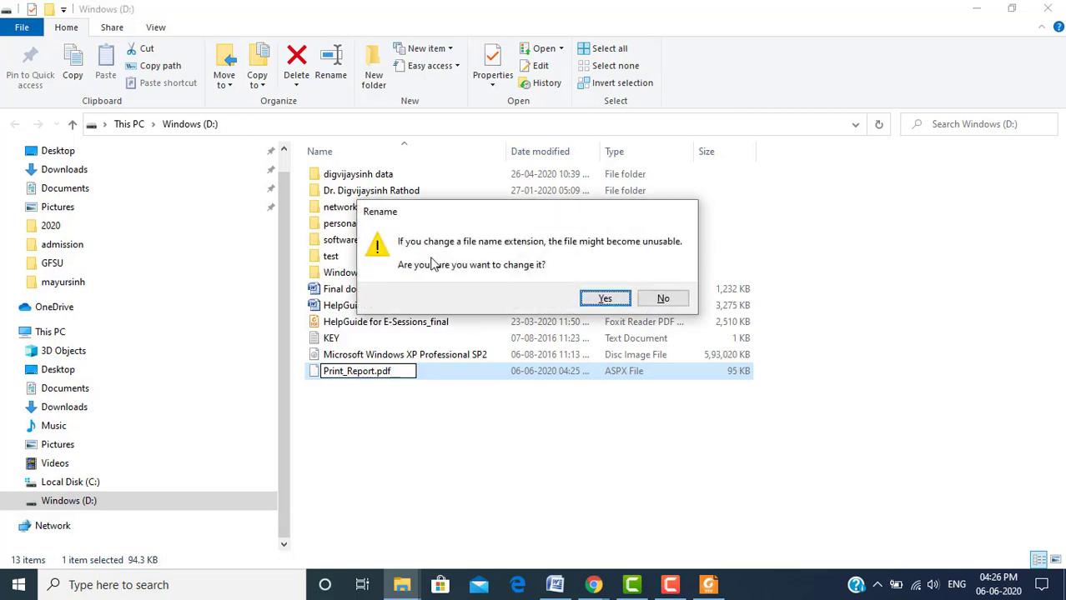
{"action": "left_click", "coordinate": [604, 298]}
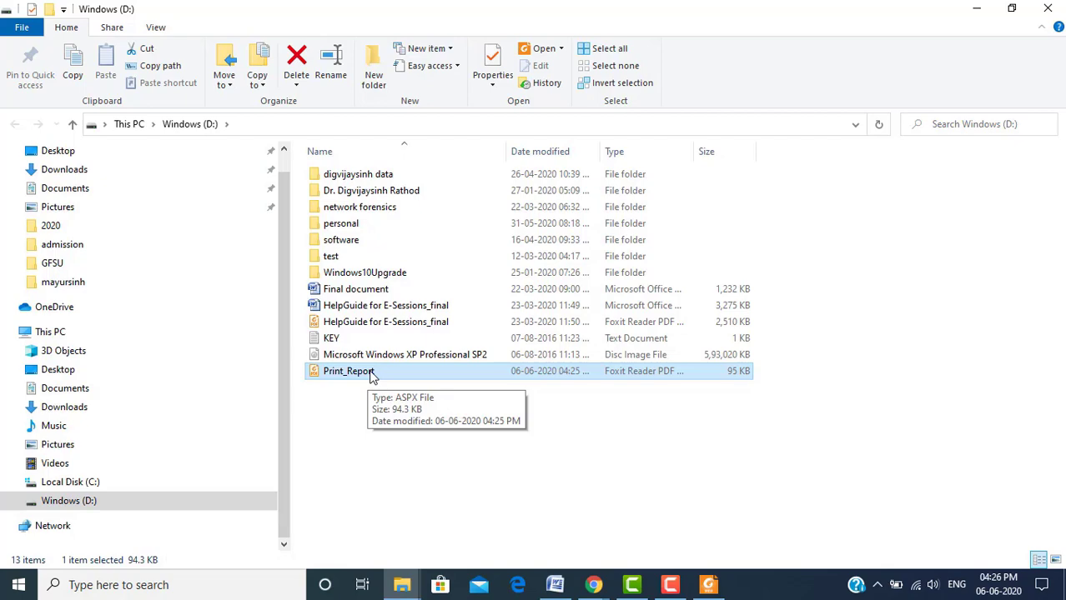
Open Print_Report.pdf in Foxit Reader, then return to Chrome's Print_Report report window
{"action": "double_click", "coordinate": [372, 372]}
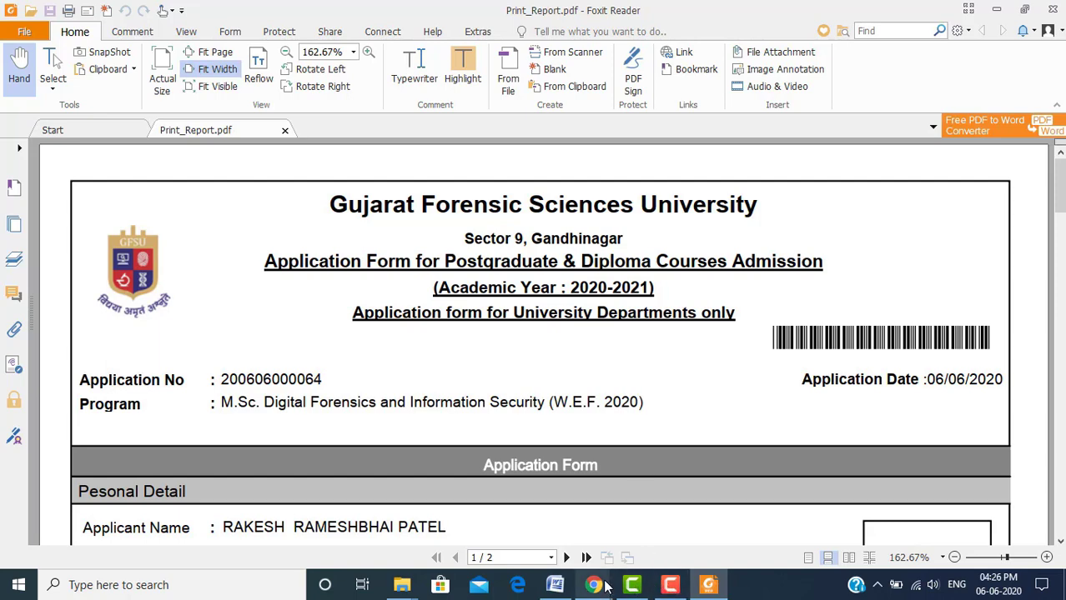
{"action": "mouse_move", "coordinate": [600, 587]}
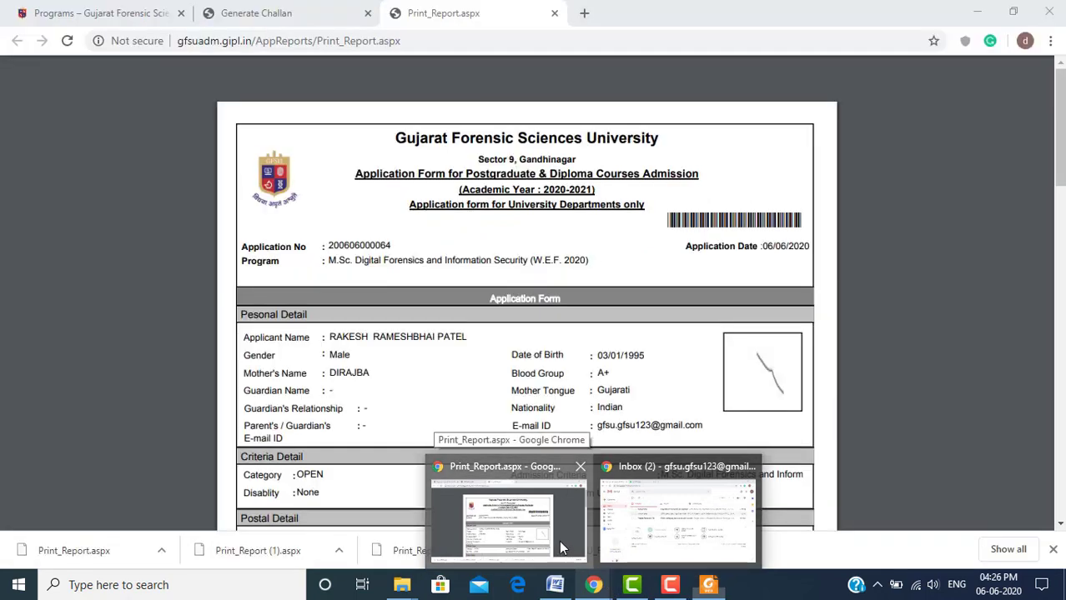
{"action": "left_click", "coordinate": [560, 541]}
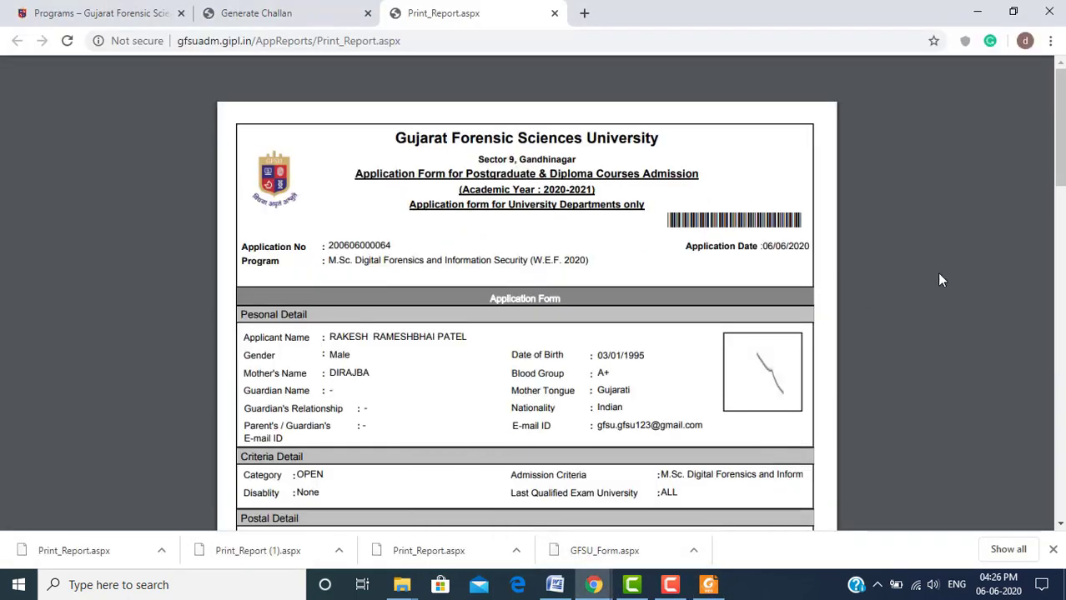
Print the application report with Save as PDF and save it as Print_Report1 on Windows (D:)
{"action": "mouse_move", "coordinate": [967, 113]}
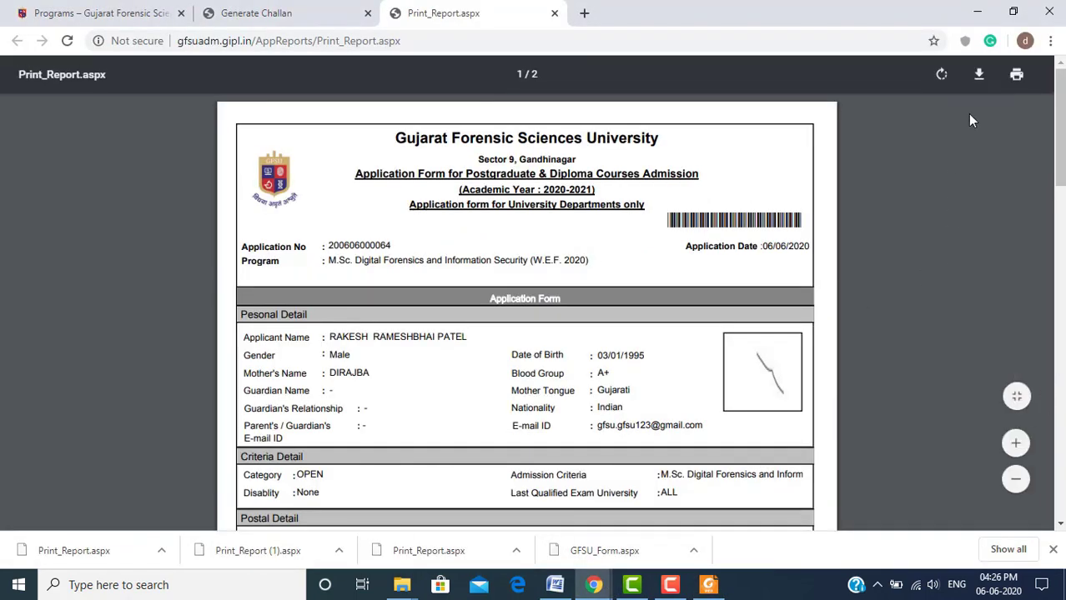
{"action": "left_click", "coordinate": [1017, 78]}
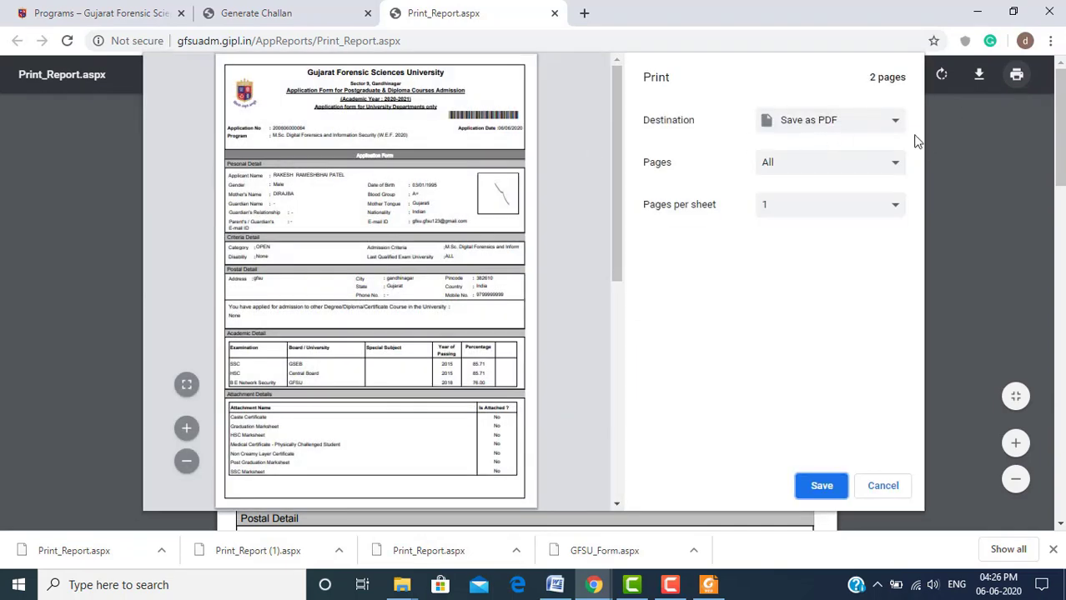
{"action": "left_click", "coordinate": [892, 121]}
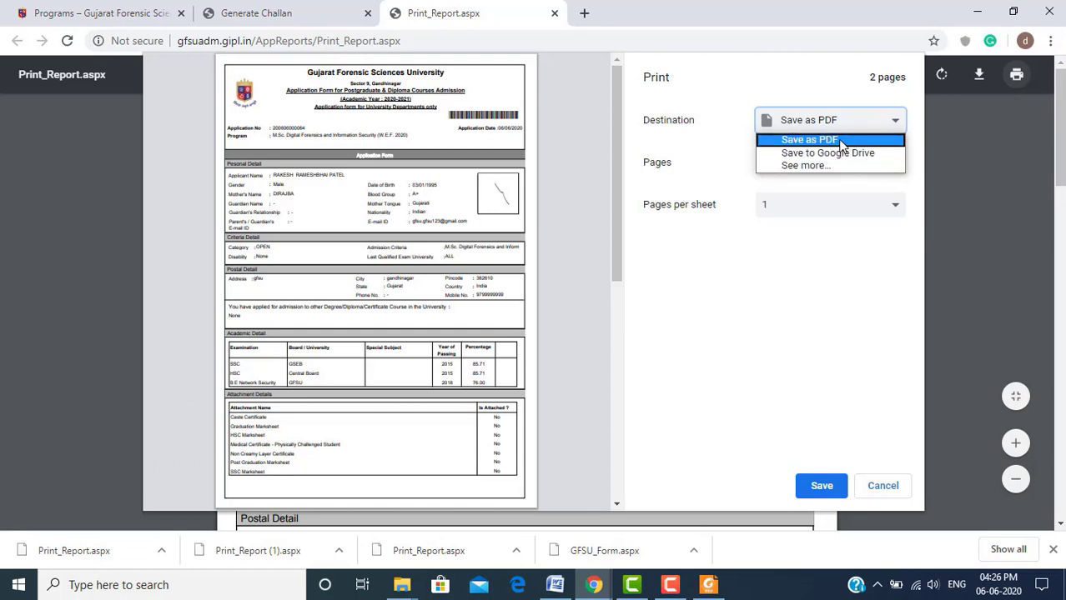
{"action": "left_click", "coordinate": [841, 144]}
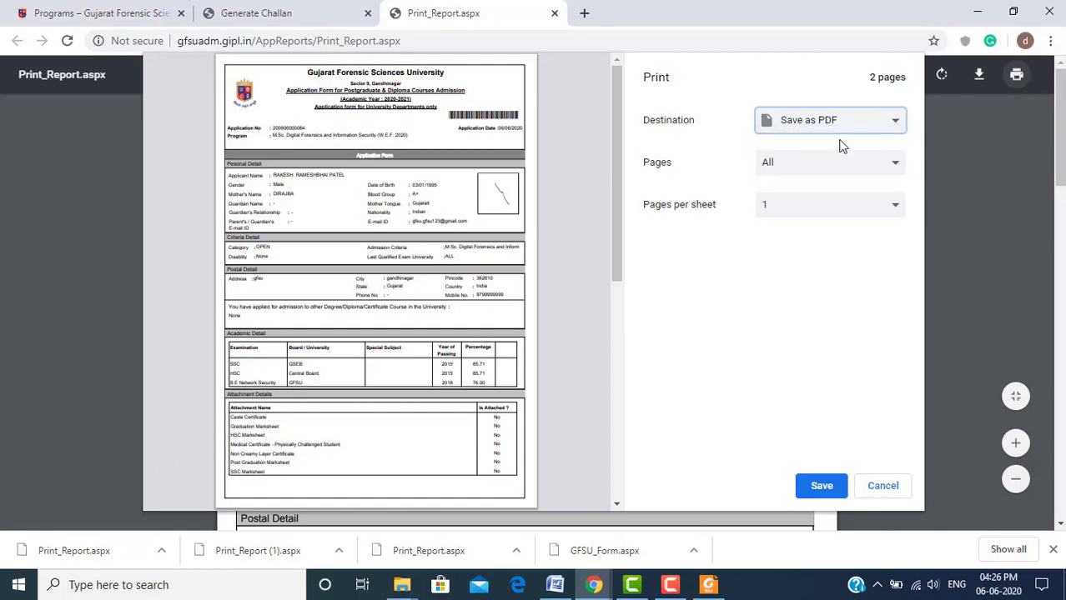
{"action": "left_click", "coordinate": [820, 487]}
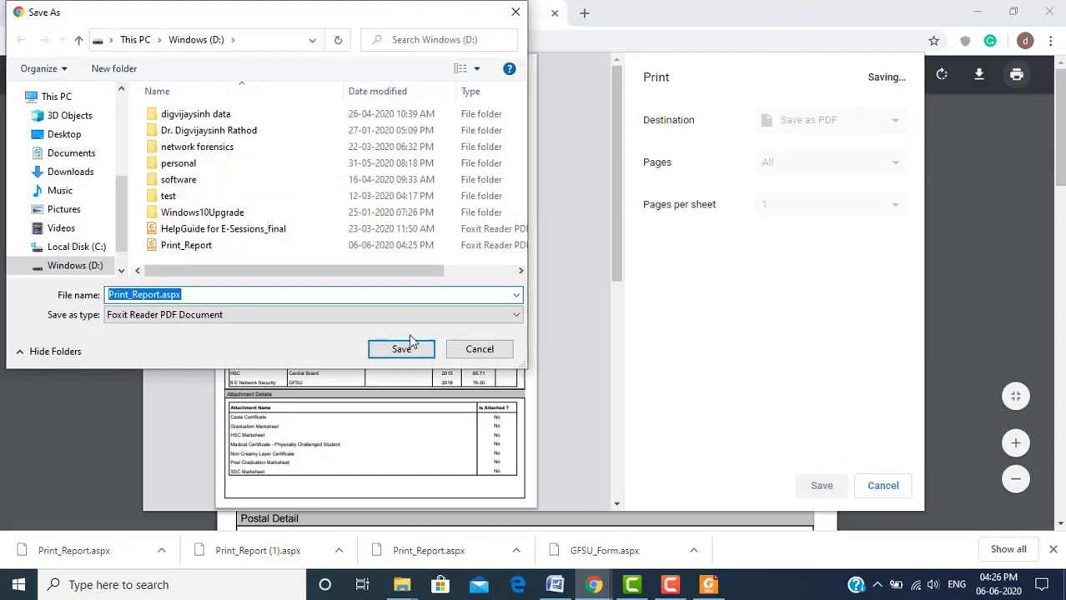
{"action": "left_click", "coordinate": [208, 295]}
{"action": "key", "text": "BackSpace"}
{"action": "key", "text": "BackSpace"}
{"action": "key", "text": "BackSpace"}
{"action": "key", "text": "BackSpace"}
{"action": "key", "text": "BackSpace"}
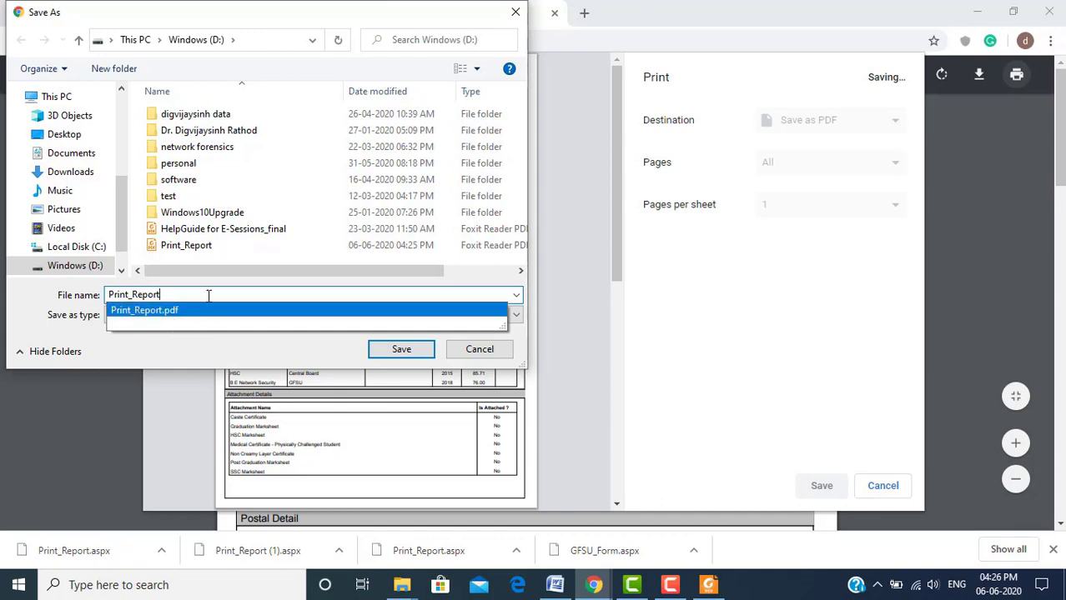
{"action": "type", "text": "1"}
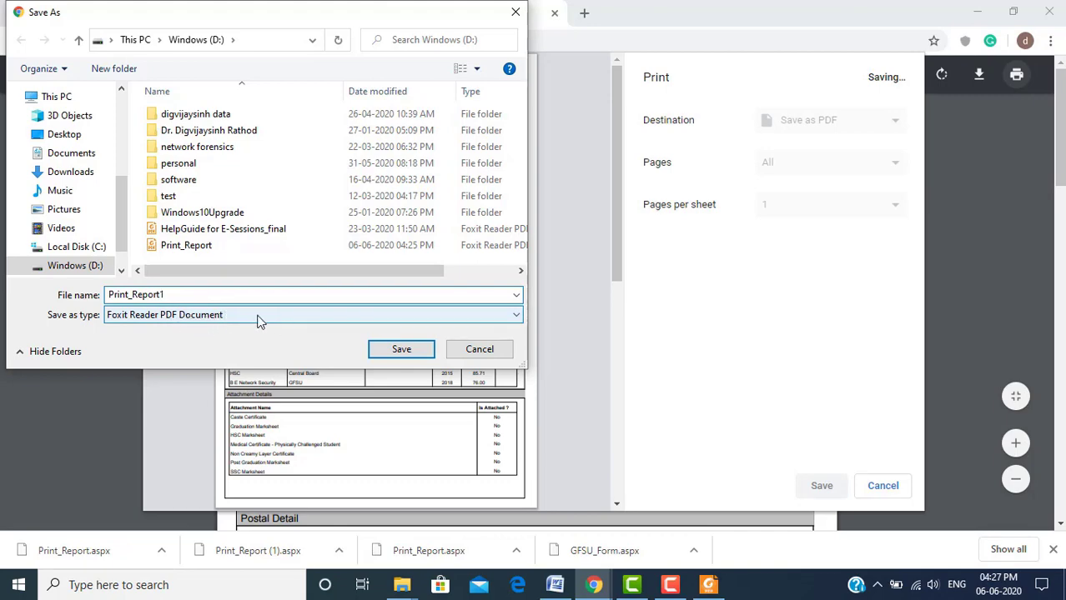
{"action": "left_click", "coordinate": [415, 351]}
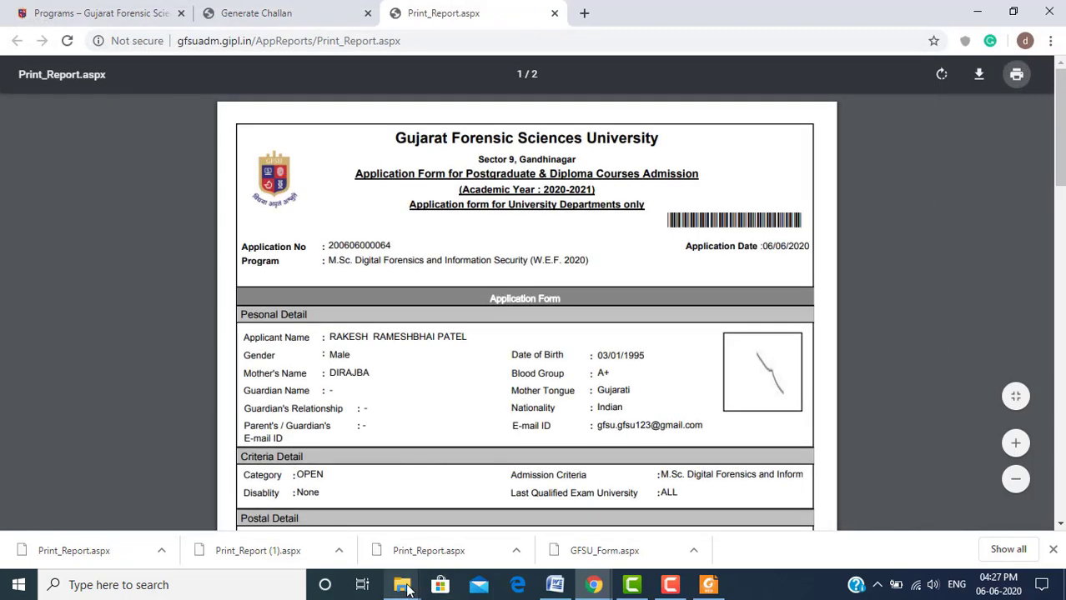
{"action": "mouse_move", "coordinate": [408, 591]}
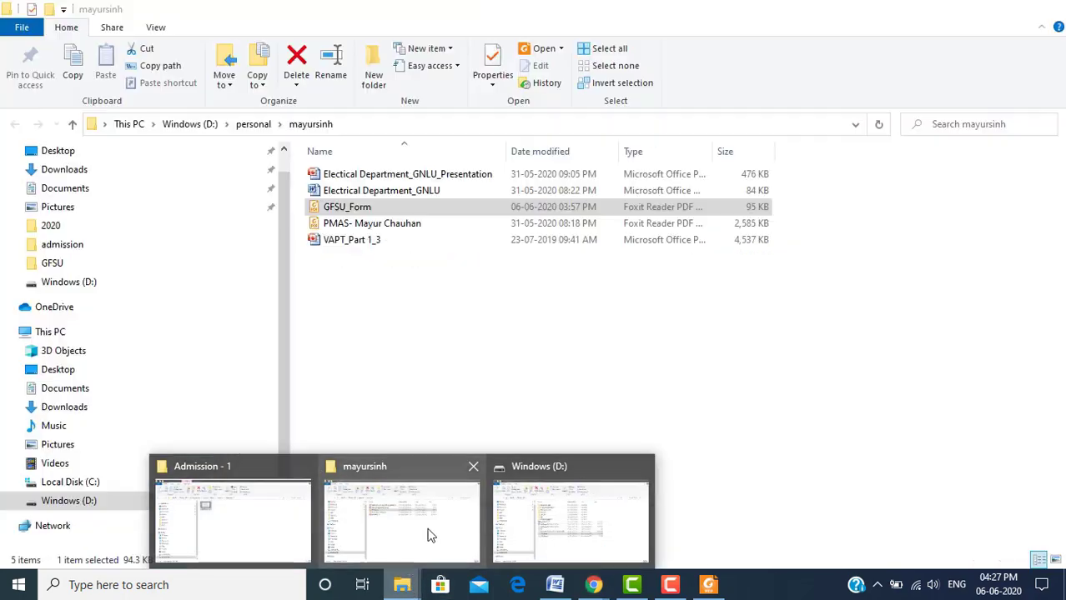
{"action": "left_click", "coordinate": [427, 535]}
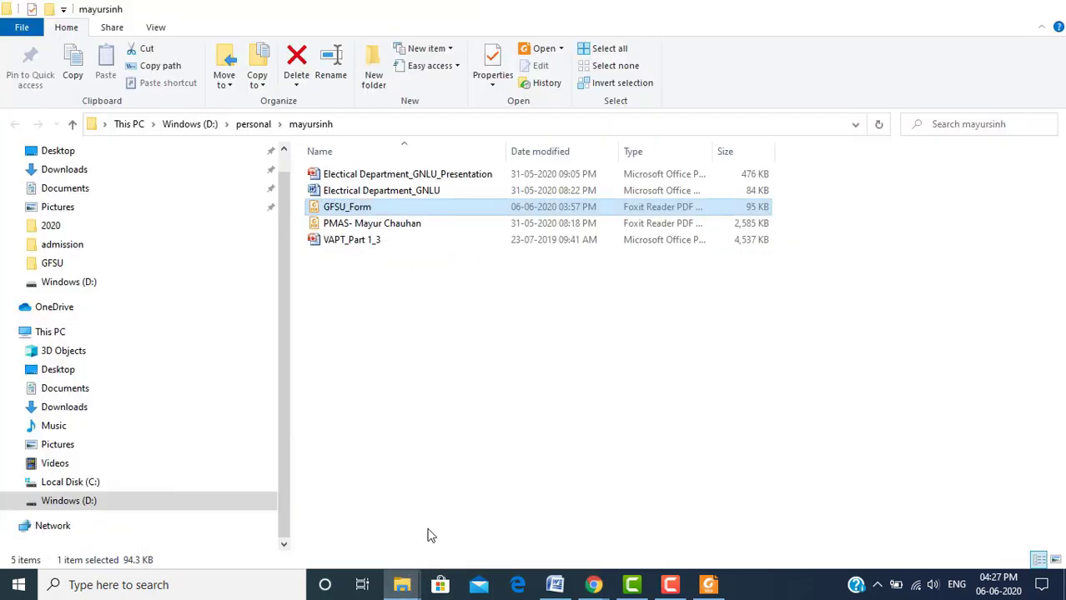
{"action": "mouse_move", "coordinate": [403, 586]}
{"action": "mouse_move", "coordinate": [572, 547]}
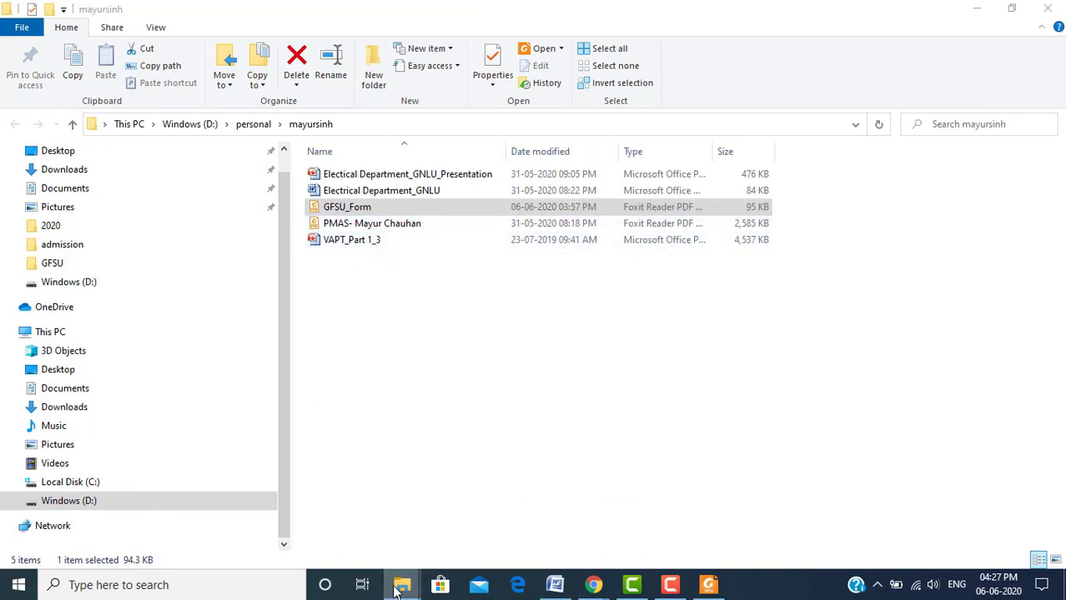
{"action": "left_click", "coordinate": [262, 514]}
{"action": "key", "text": "alt+Tab"}
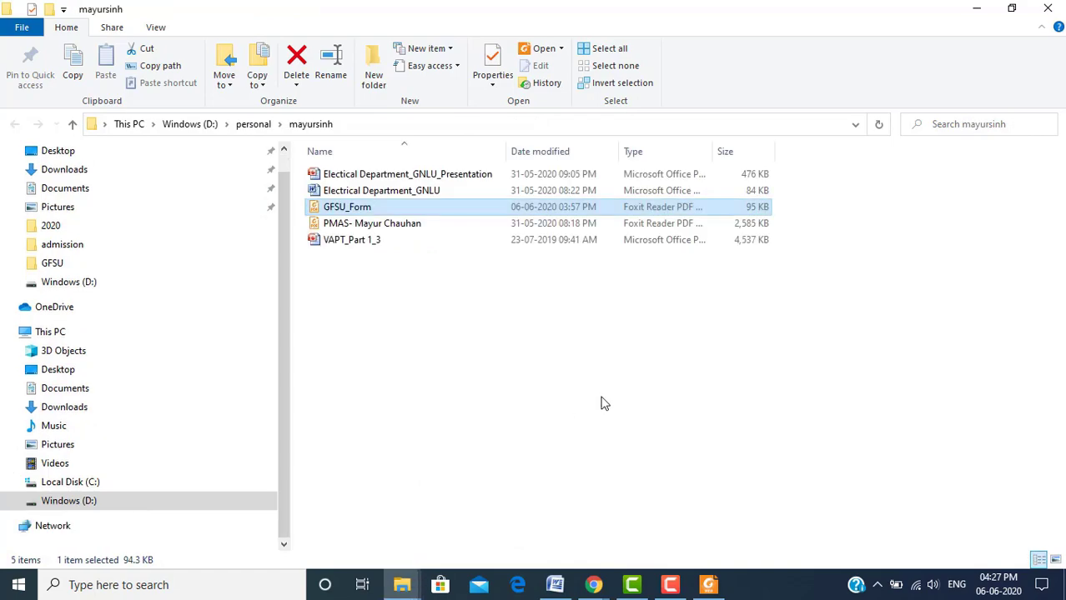
{"action": "key", "text": "alt+Tab"}
{"action": "key", "text": "alt+Tab"}
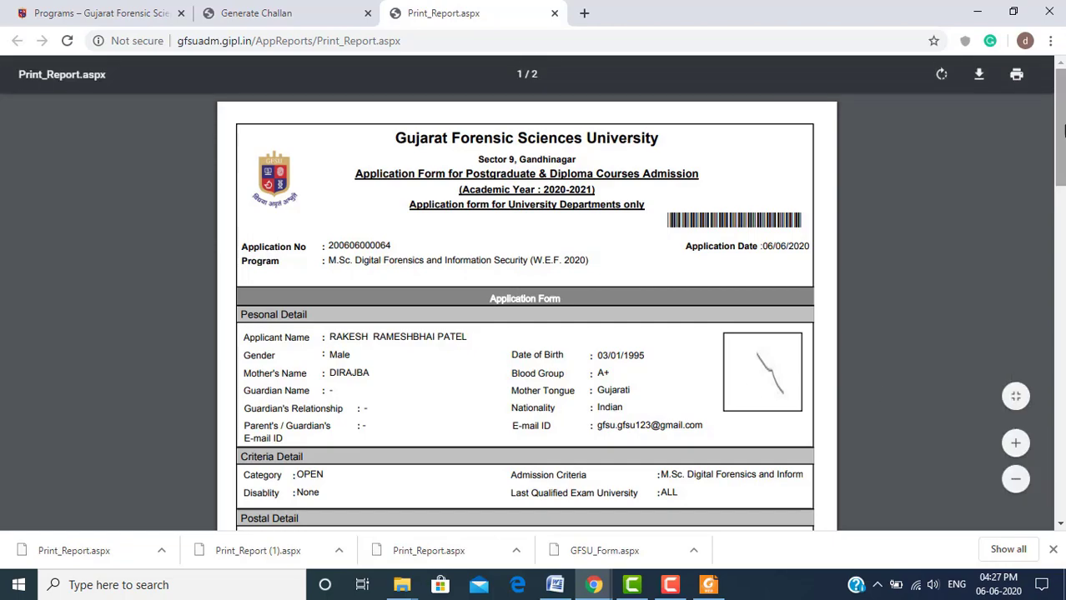
Scroll to report page 2 and highlight the 'Signature of the Applicant' and 'Date :' labels
{"action": "left_click_drag", "start_coordinate": [1060, 133], "coordinate": [1061, 438]}
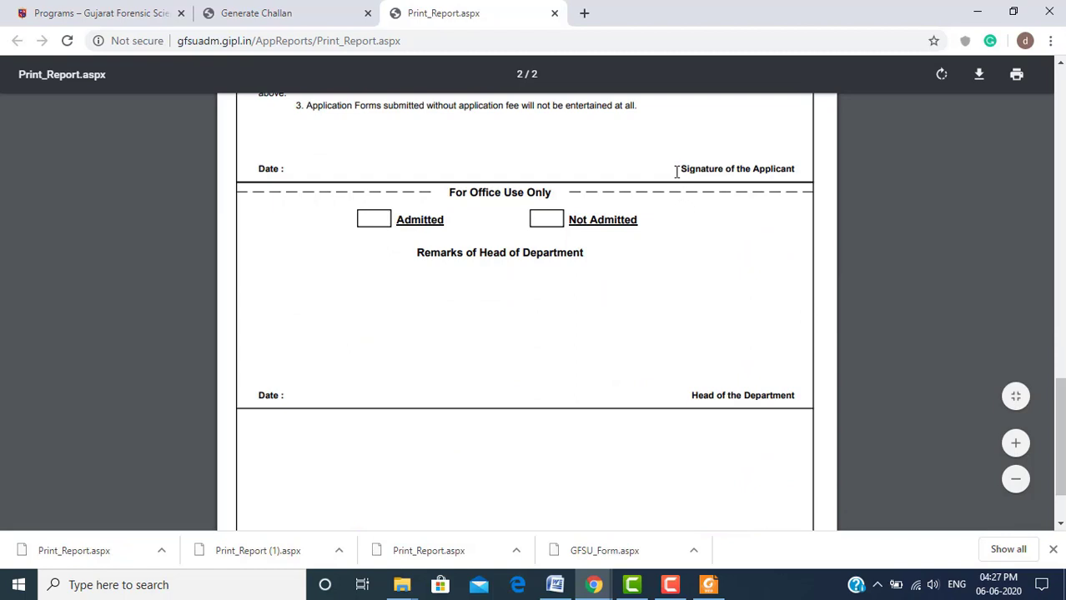
{"action": "left_click_drag", "start_coordinate": [678, 169], "coordinate": [797, 170]}
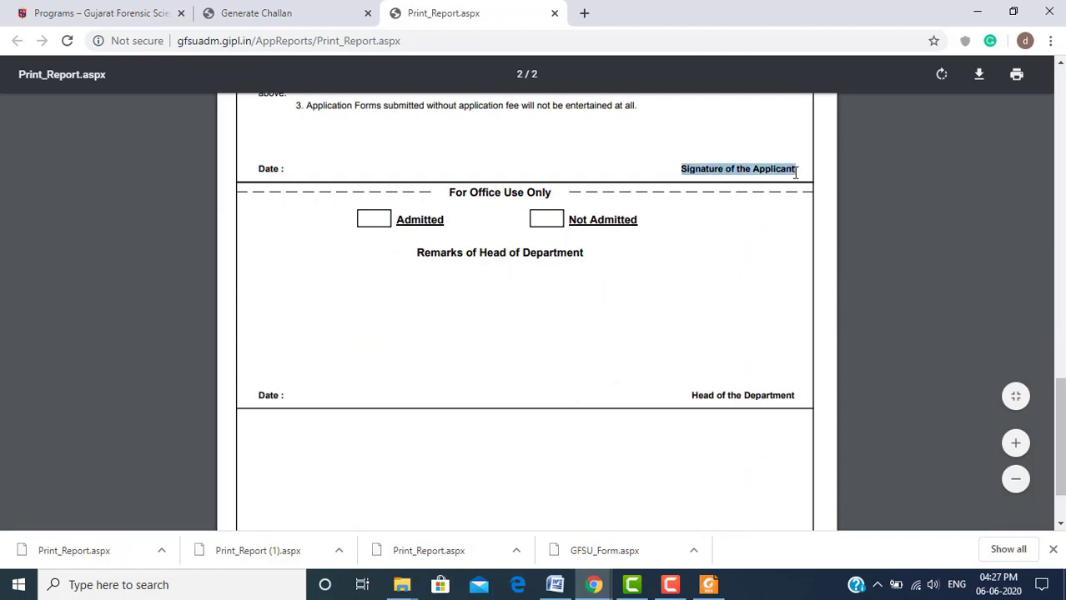
{"action": "left_click_drag", "start_coordinate": [257, 169], "coordinate": [372, 175]}
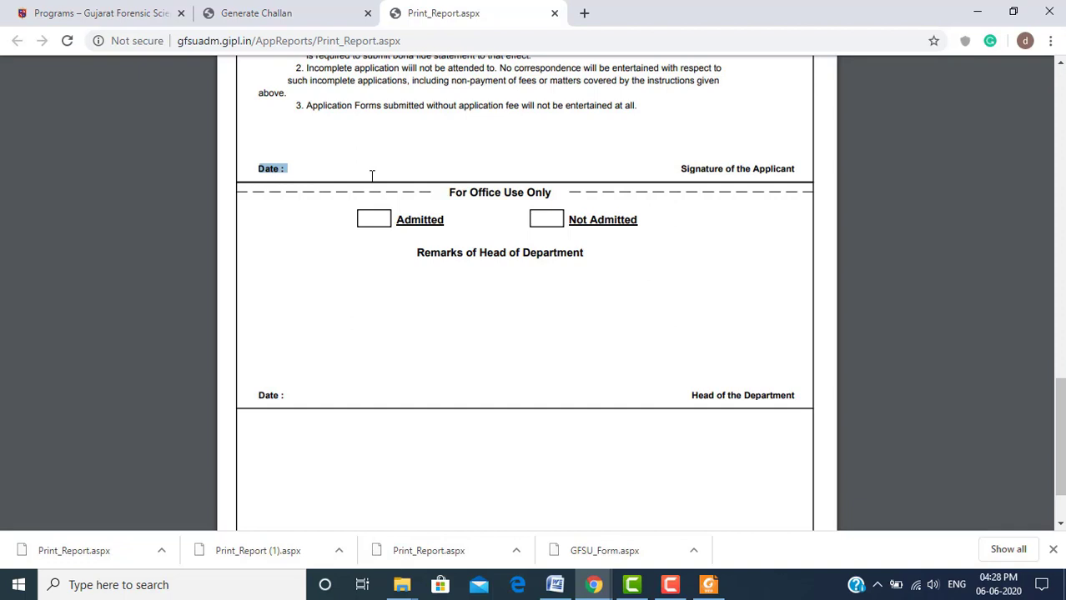
{"action": "left_click", "coordinate": [568, 588]}
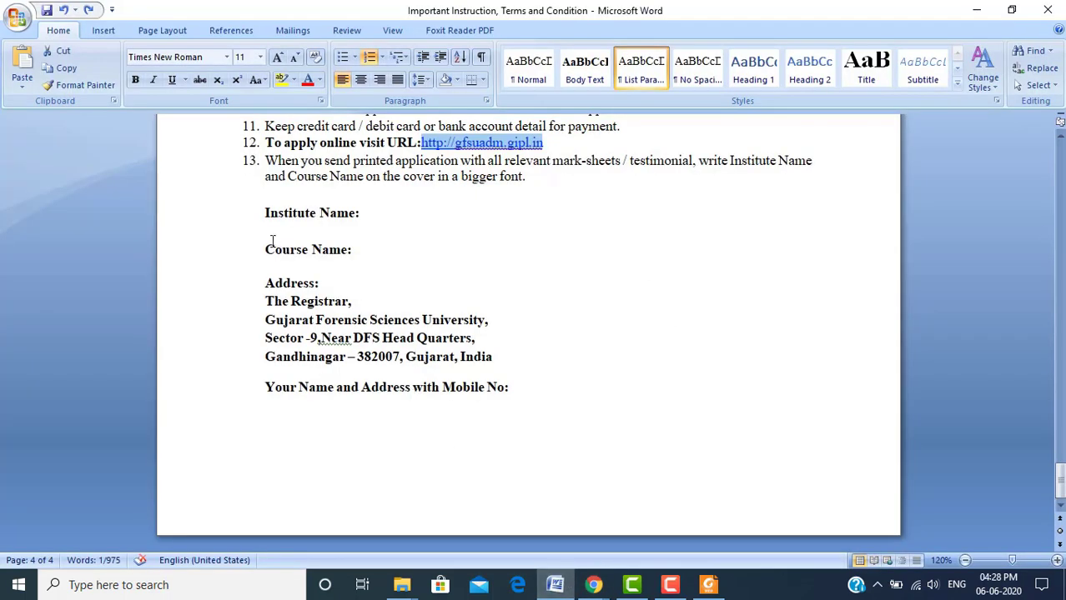
Highlight the Institute Name, Course Name and Registrar's address cover lines in the Word document
{"action": "left_click", "coordinate": [261, 214]}
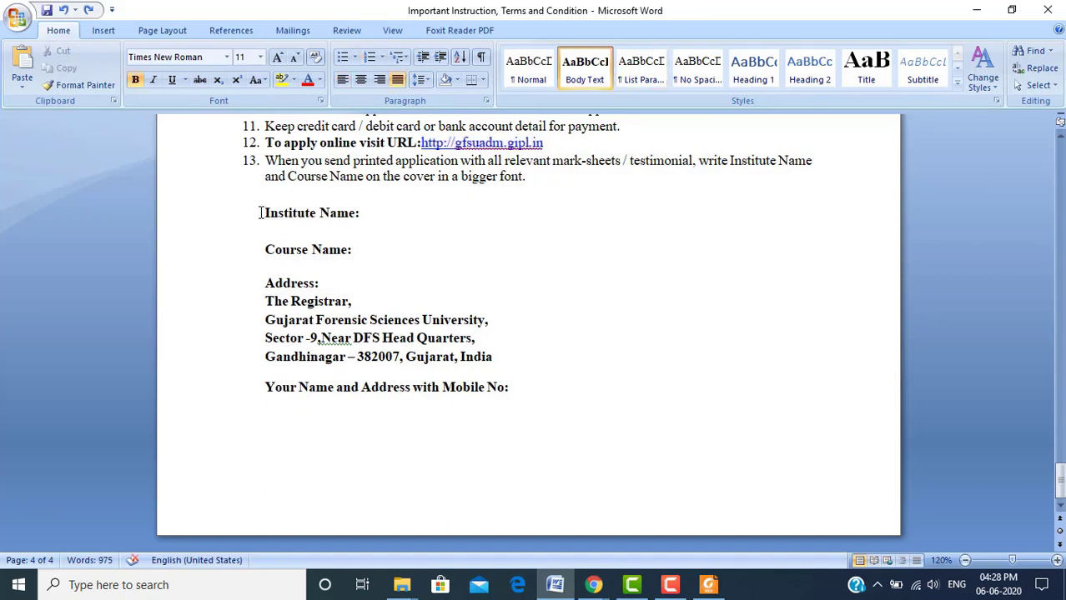
{"action": "triple_click", "coordinate": [261, 214]}
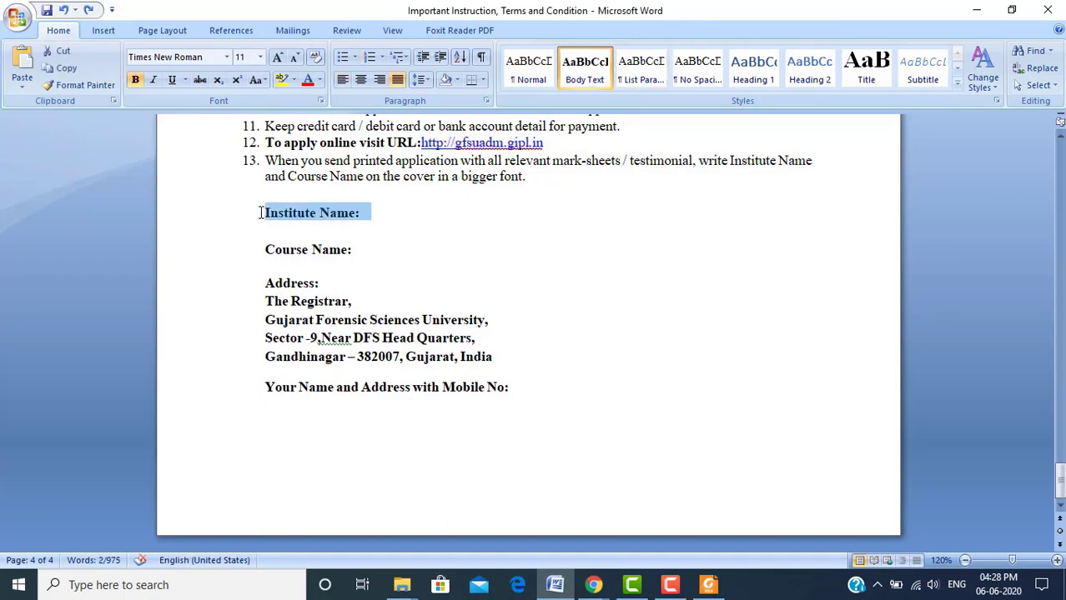
{"action": "key", "text": "Down"}
{"action": "key", "text": "shift+Down"}
{"action": "key", "text": "Down"}
{"action": "key", "text": "Down"}
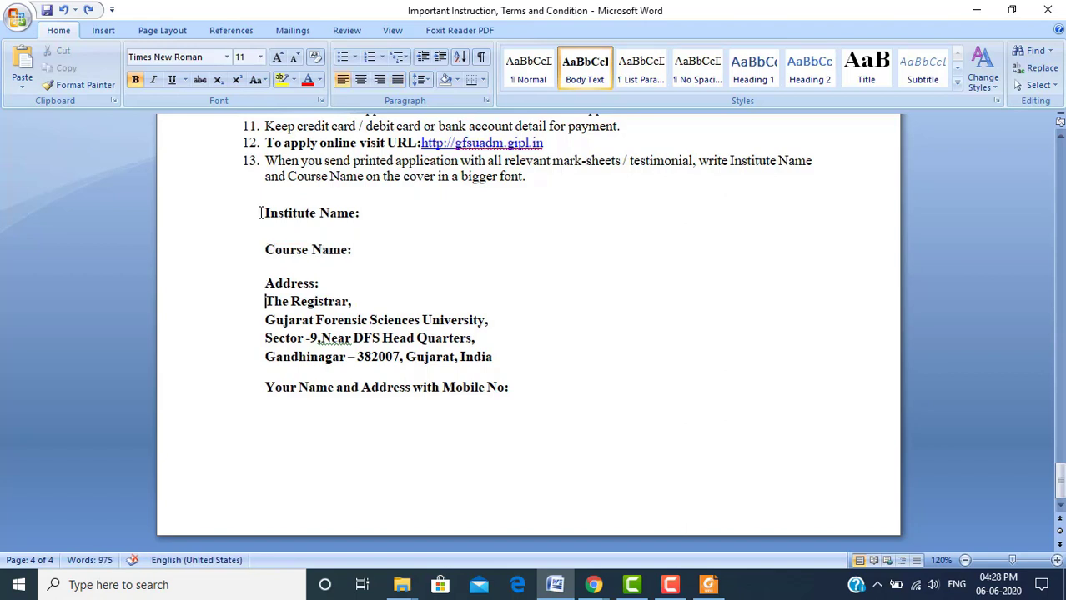
{"action": "key", "text": "shift+Down"}
{"action": "key", "text": "shift+Down"}
{"action": "key", "text": "shift+Down"}
{"action": "key", "text": "shift+Down"}
{"action": "key", "text": "shift+Down"}
{"action": "key", "text": "shift+Down"}
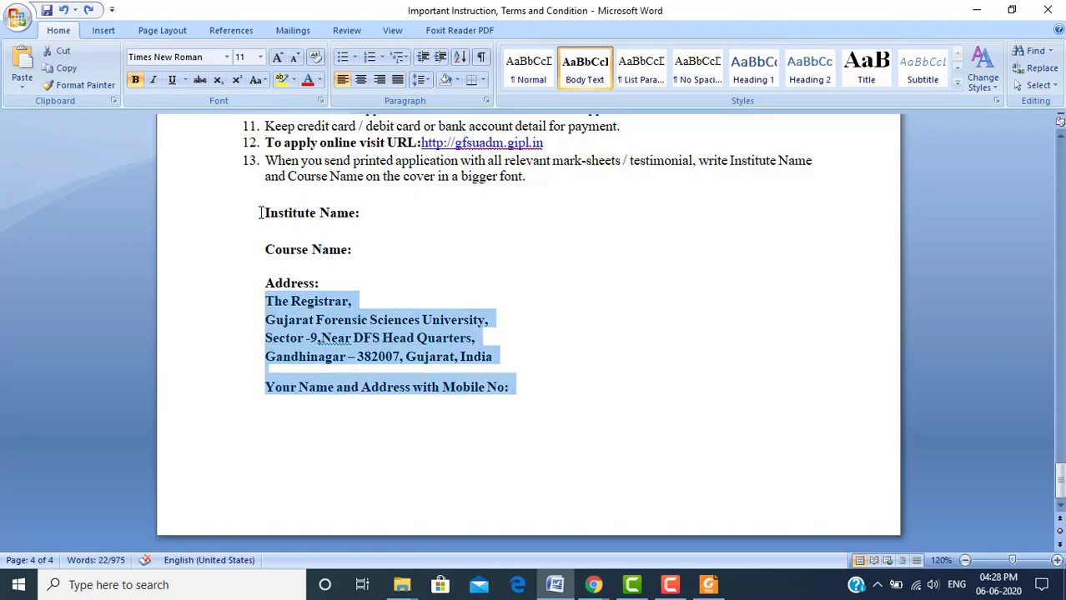
{"action": "key", "text": "Down"}
Point out the empty line below Mobile No and place the caret beneath it
{"action": "key", "text": "Up"}
{"action": "key", "text": "shift+Down"}
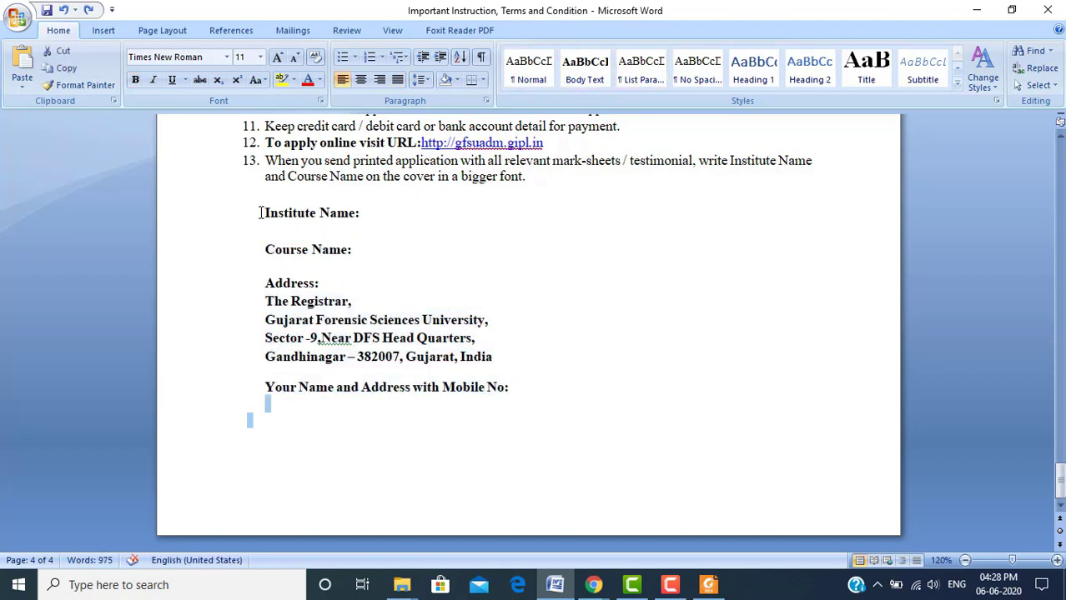
{"action": "key", "text": "Right"}
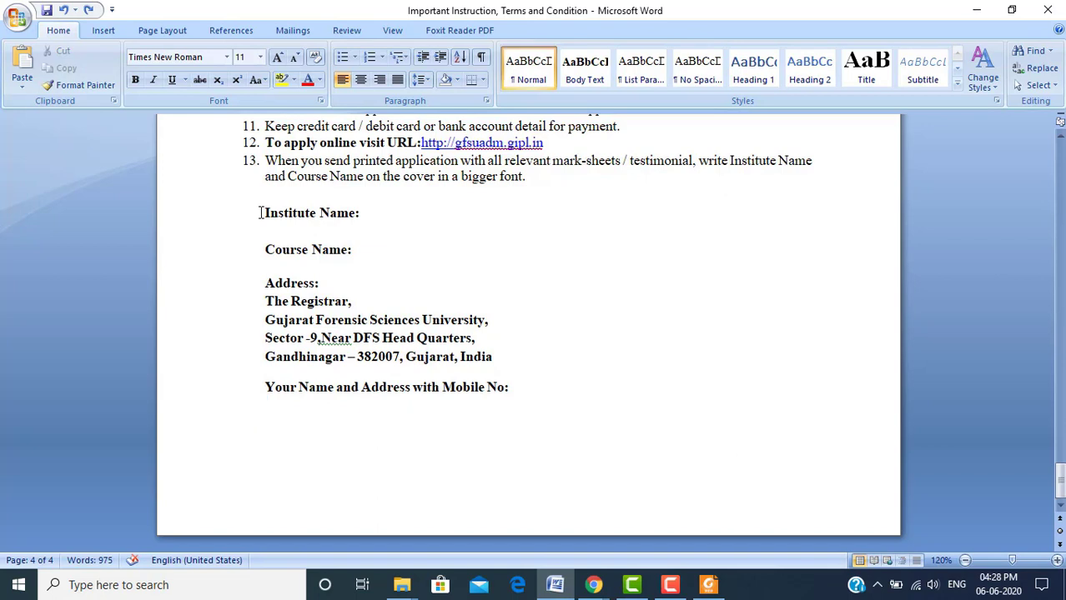
{"action": "key", "text": "Up"}
{"action": "key", "text": "Up"}
{"action": "key", "text": "Up"}
{"action": "key", "text": "Up"}
{"action": "key", "text": "Up"}
{"action": "key", "text": "Up"}
{"action": "key", "text": "Up"}
{"action": "key", "text": "Up"}
{"action": "key", "text": "Up"}
{"action": "key", "text": "Up"}
{"action": "key", "text": "Up"}
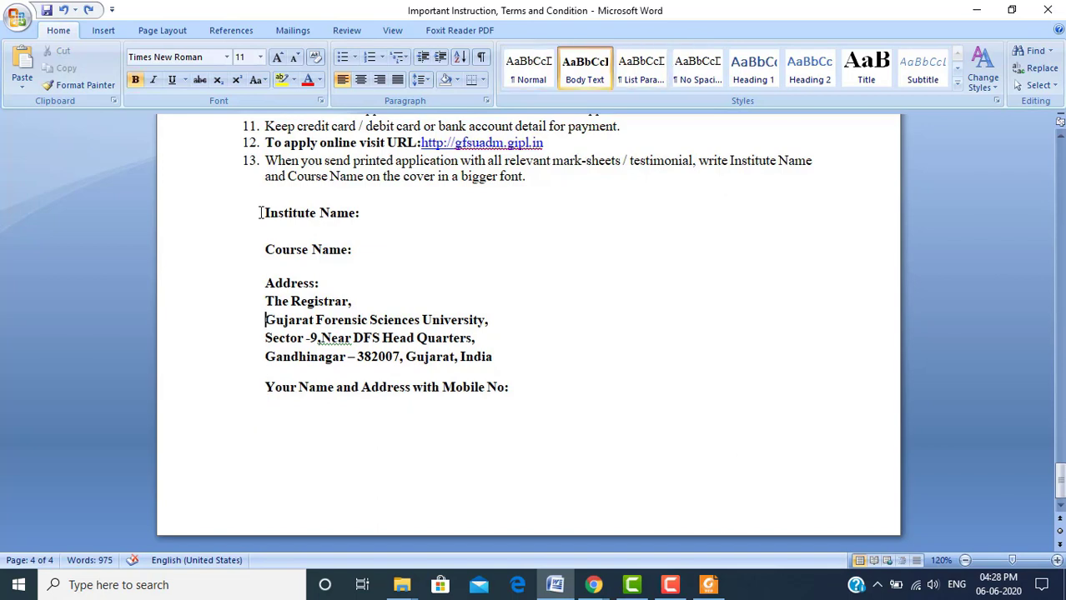
{"action": "key", "text": "Up"}
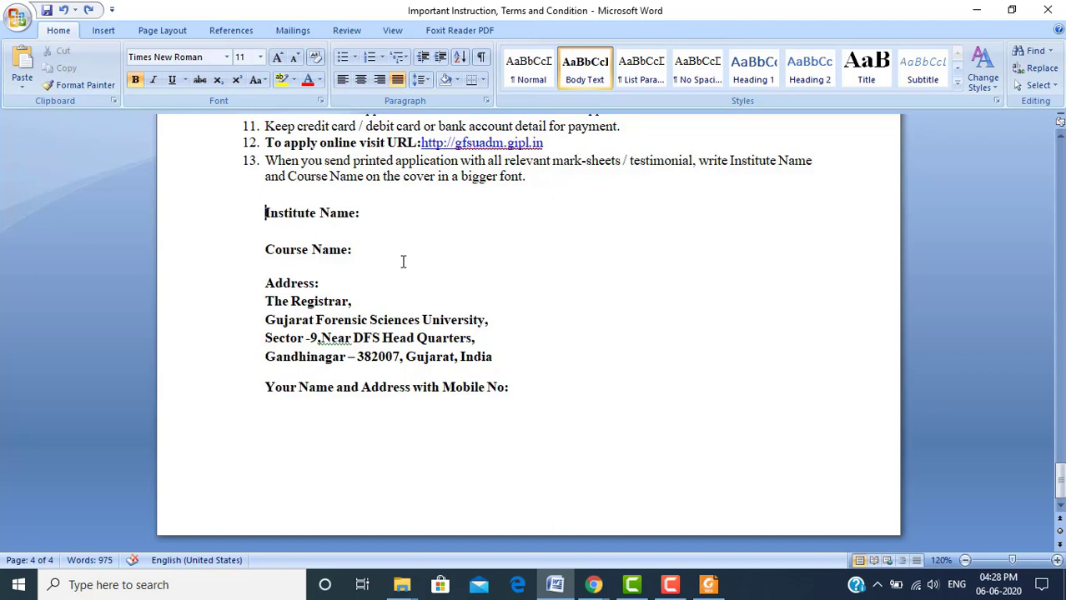
{"action": "left_click", "coordinate": [524, 403]}
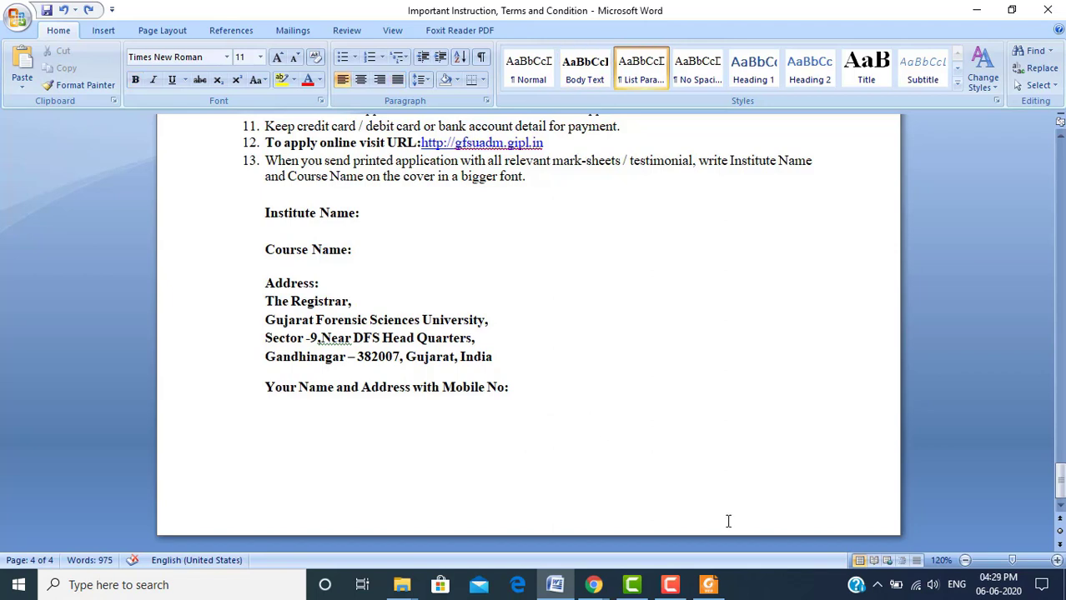
{"action": "left_click", "coordinate": [670, 585]}
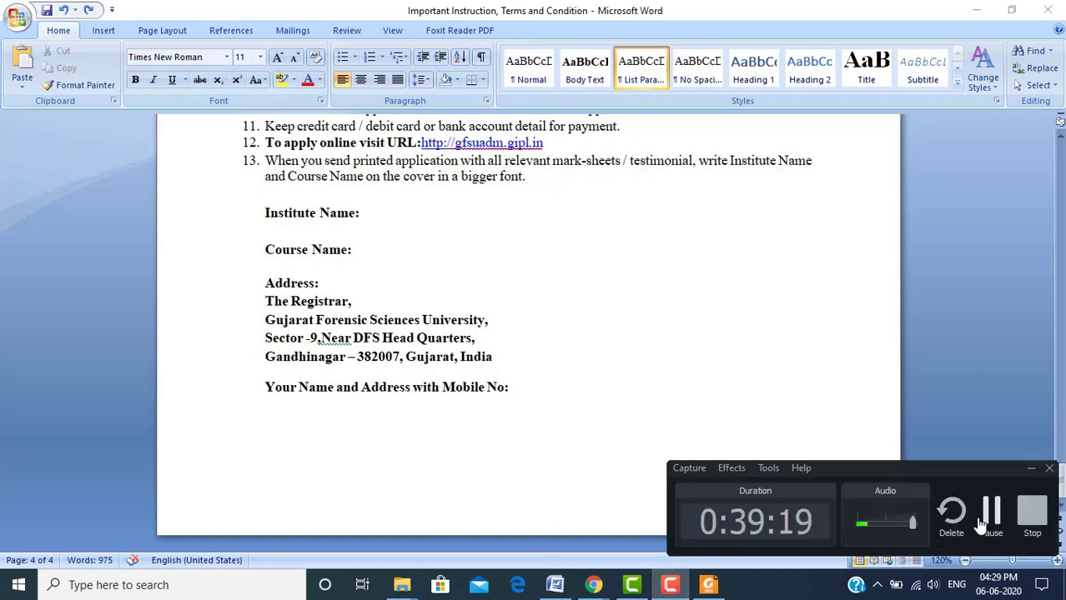